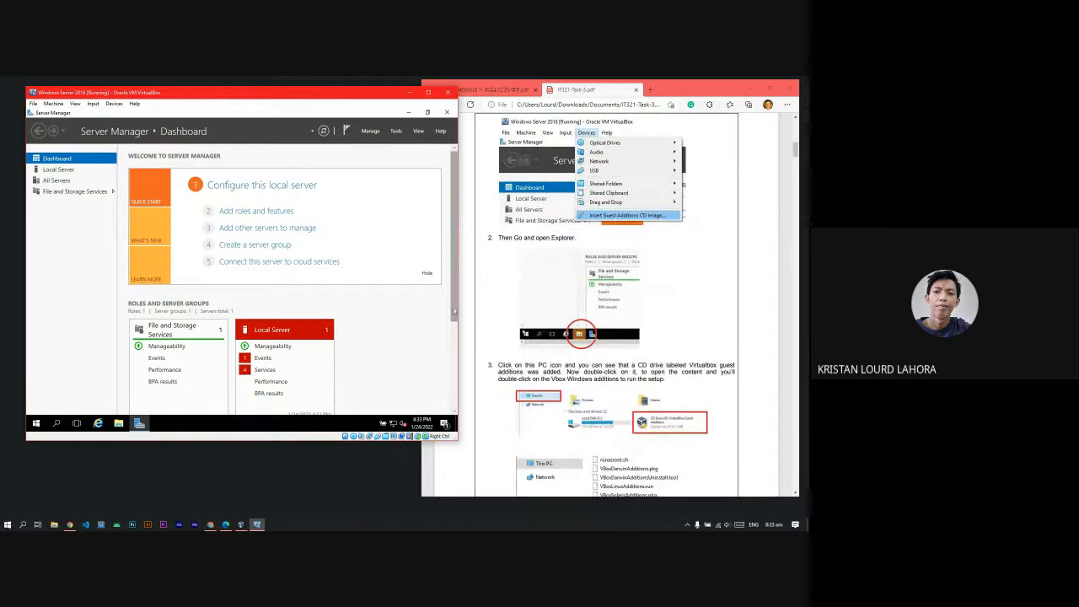
- Insert the Guest Additions CD image into the Windows Server 2016 virtual machine
click(116, 104)
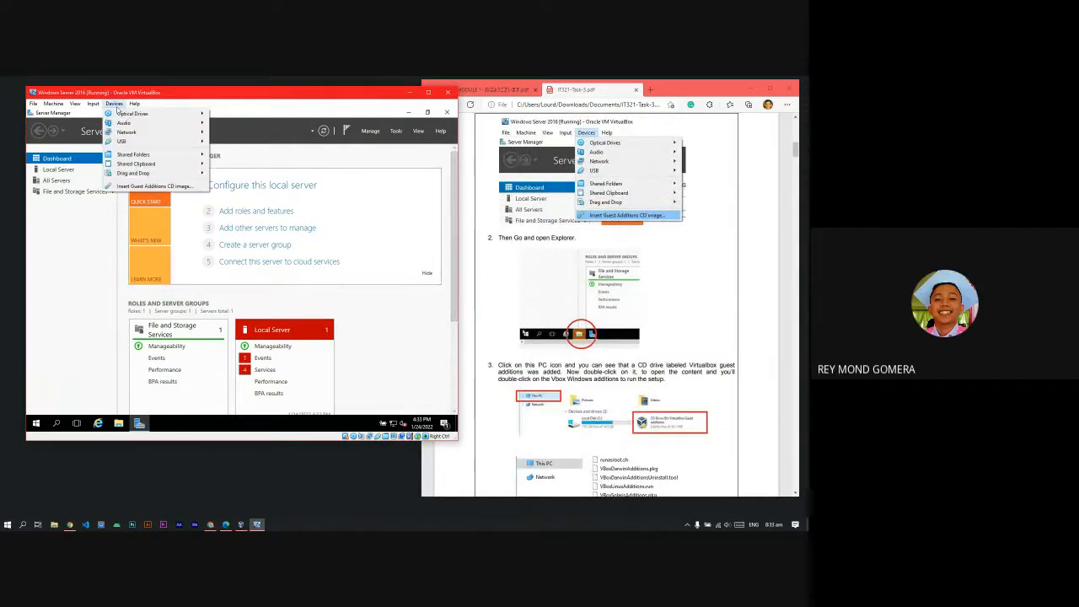
click(140, 187)
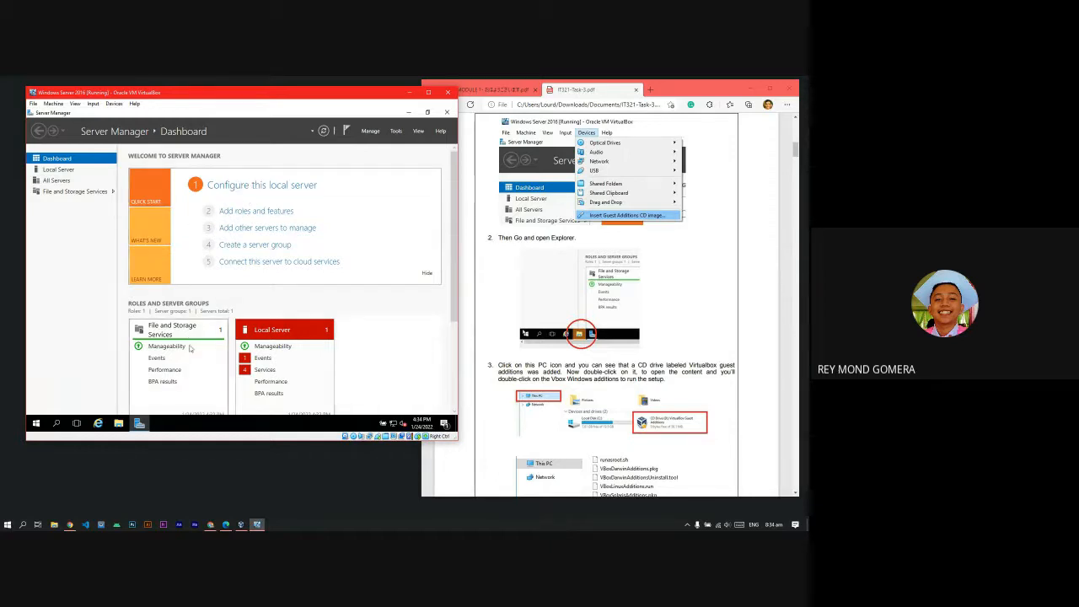
scroll(287, 278, down, 1)
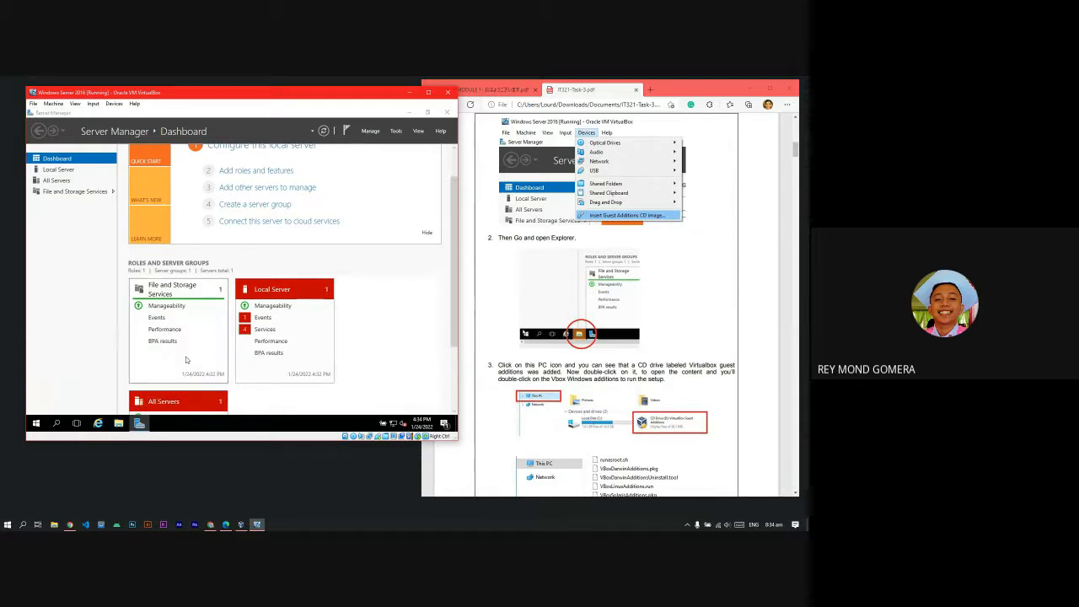
- Show This PC in the virtual machine's File Explorer and select the VirtualBox Guest Additions CD drive
click(118, 422)
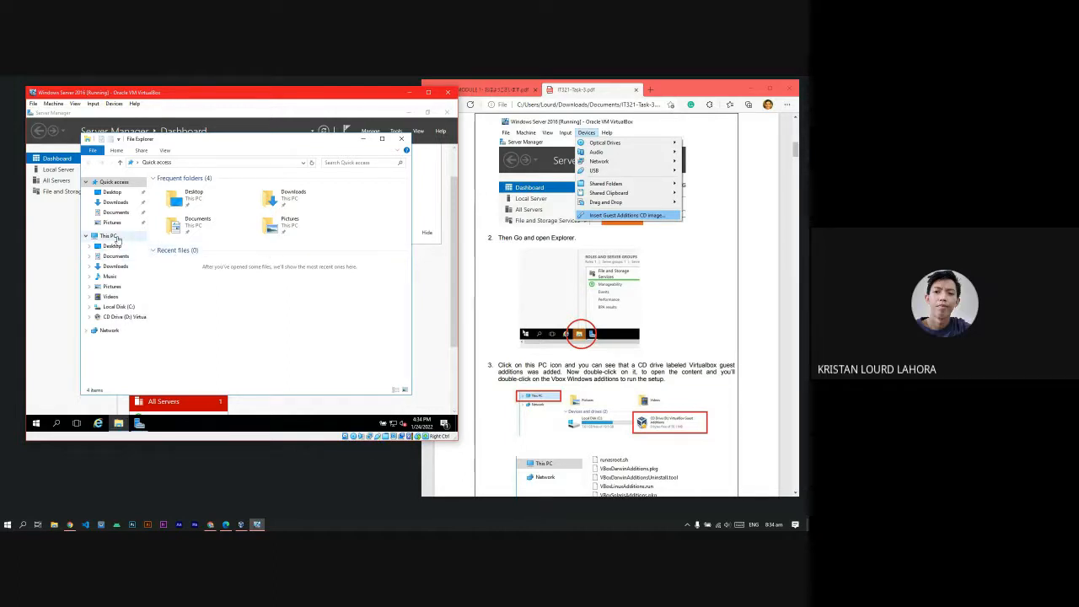
click(116, 239)
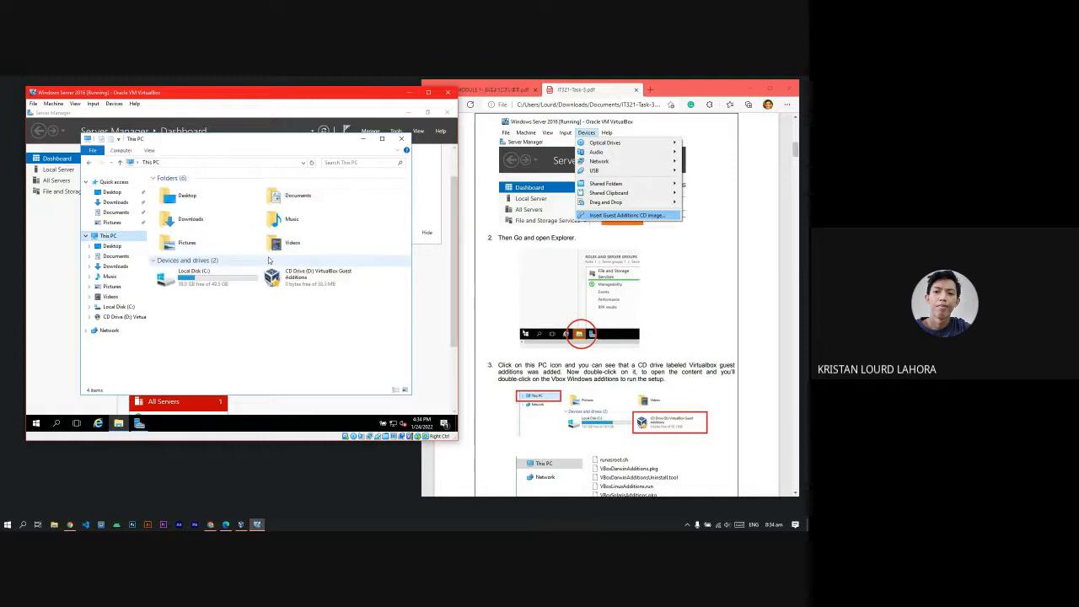
click(311, 285)
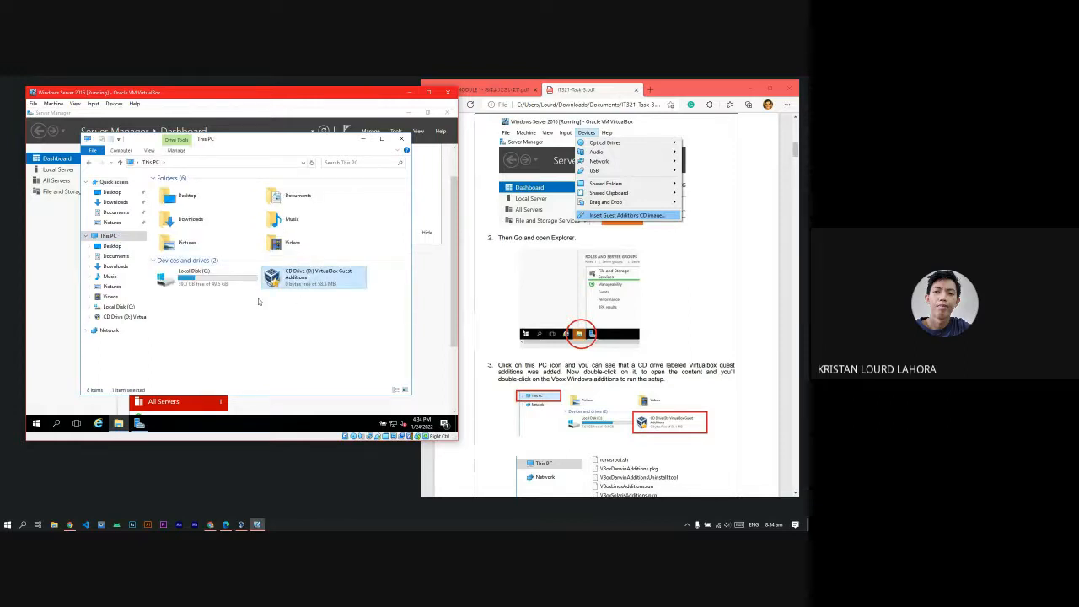
click(218, 286)
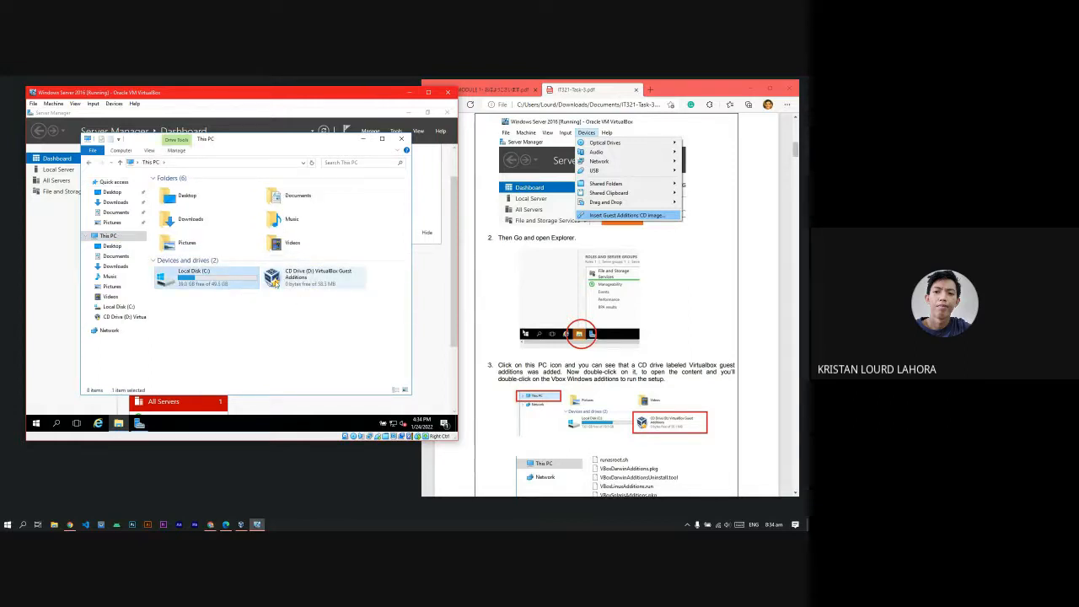
click(341, 286)
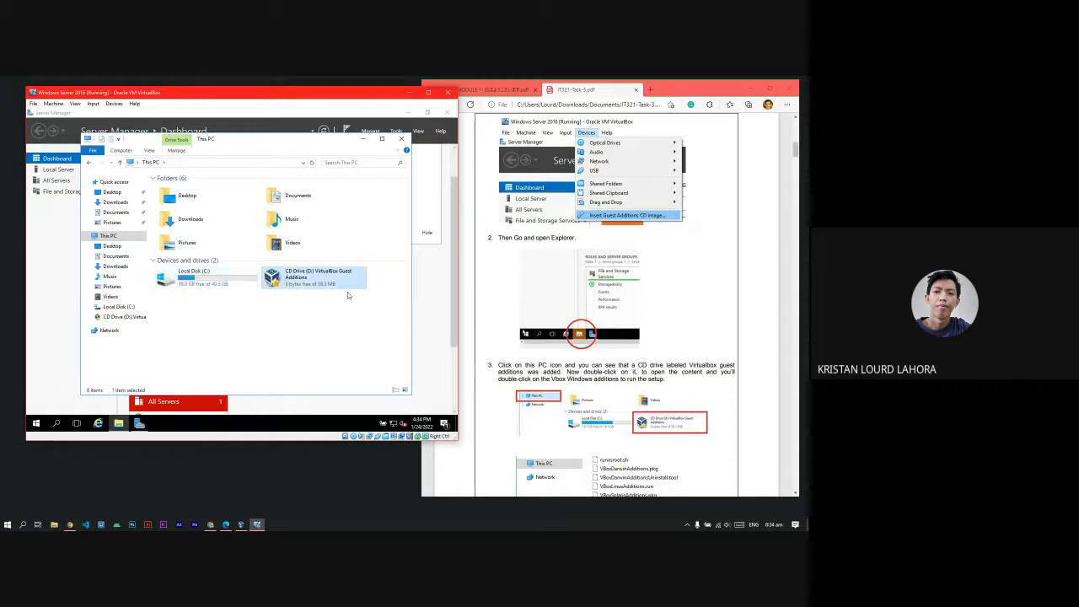
- Review instructions 2 and 3 in the IT321-Task-3 PDF about opening the CD drive and running the setup
scroll(500, 234, down, 5)
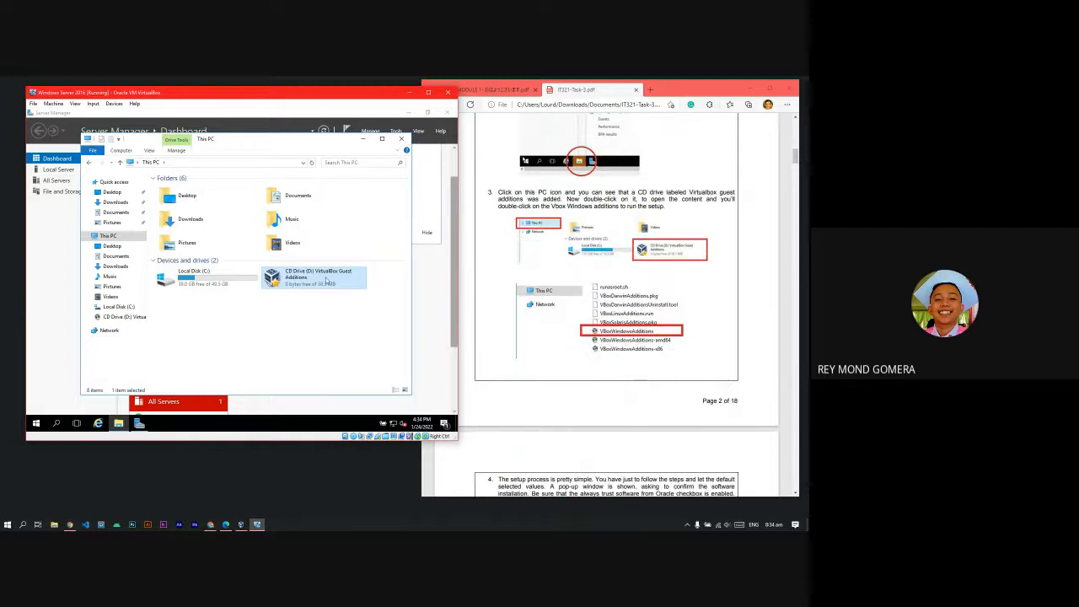
scroll(501, 233, up, 5)
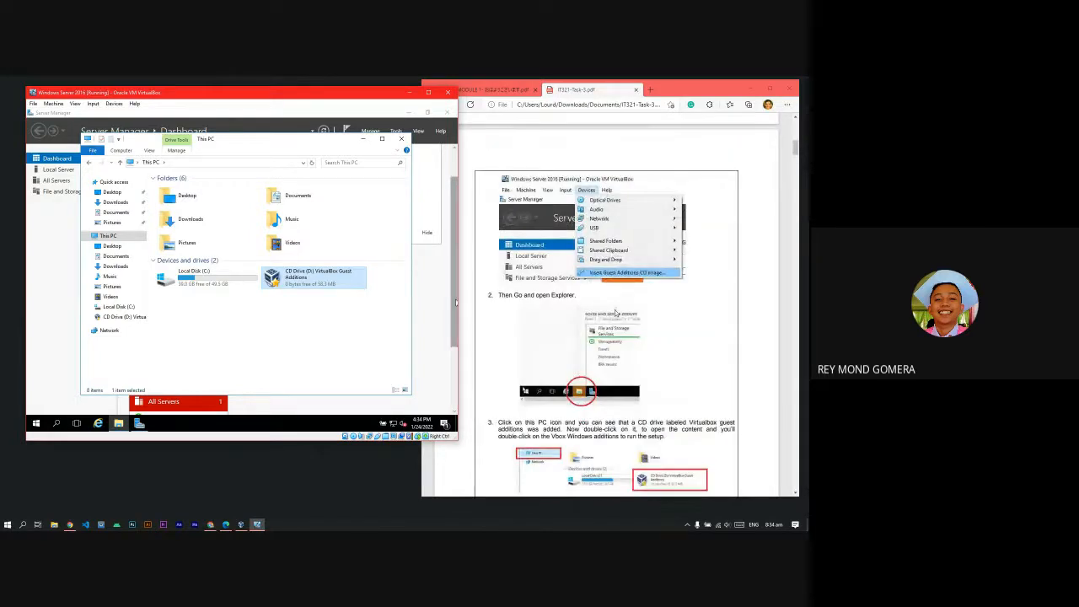
scroll(615, 314, up, 1)
scroll(624, 309, down, 4)
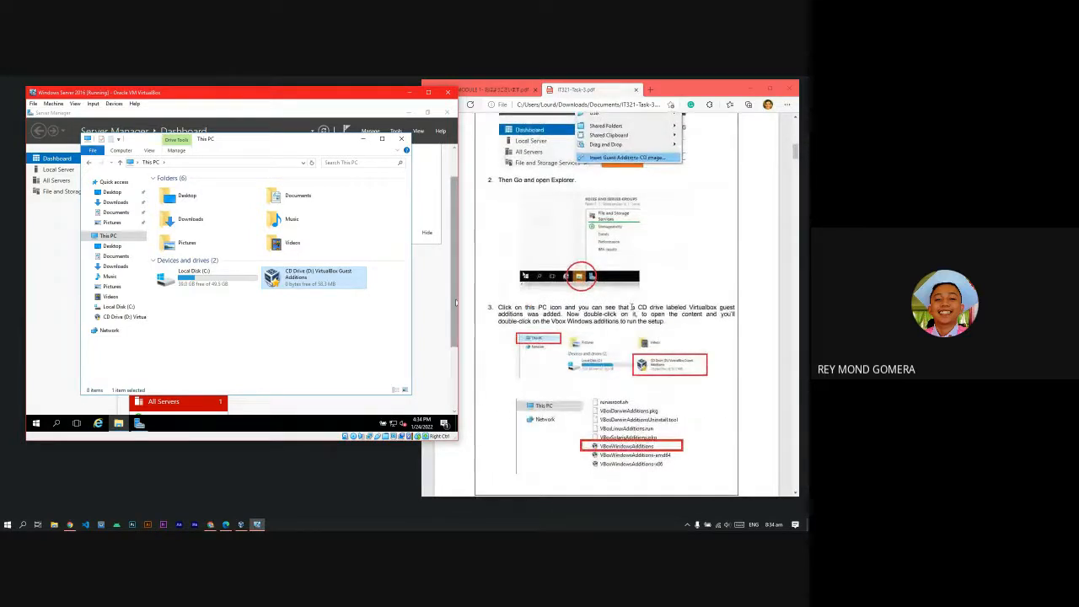
scroll(632, 308, down, 5)
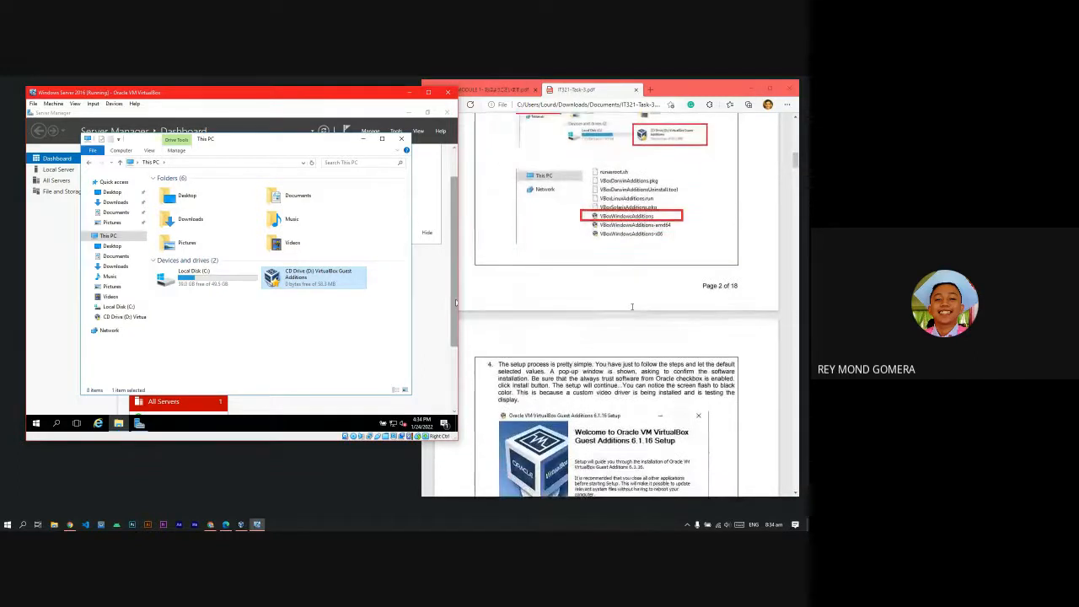
scroll(632, 308, up, 3)
scroll(631, 308, up, 3)
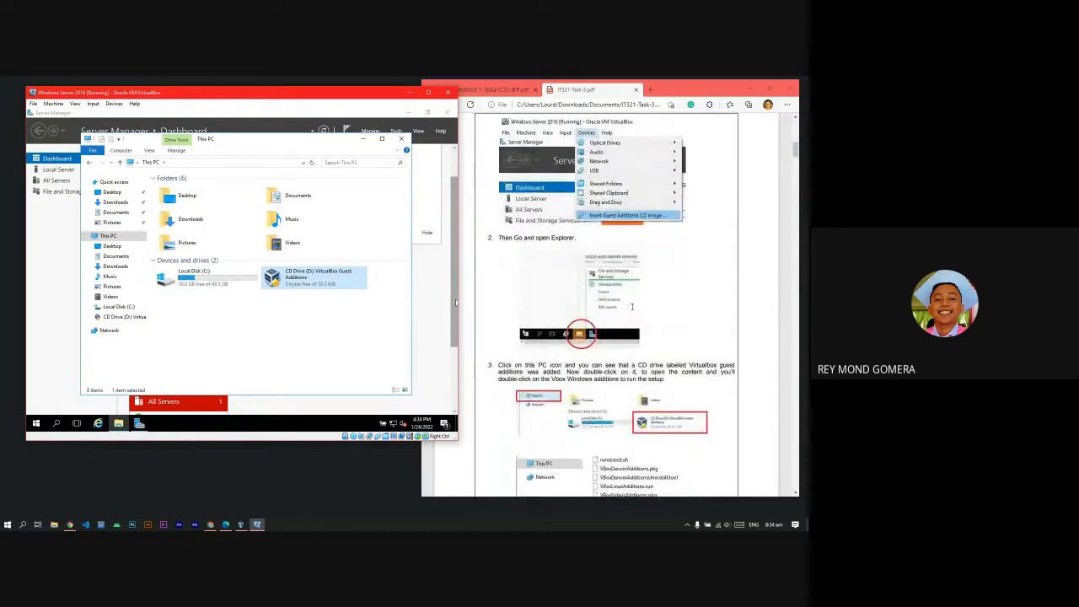
scroll(631, 306, down, 3)
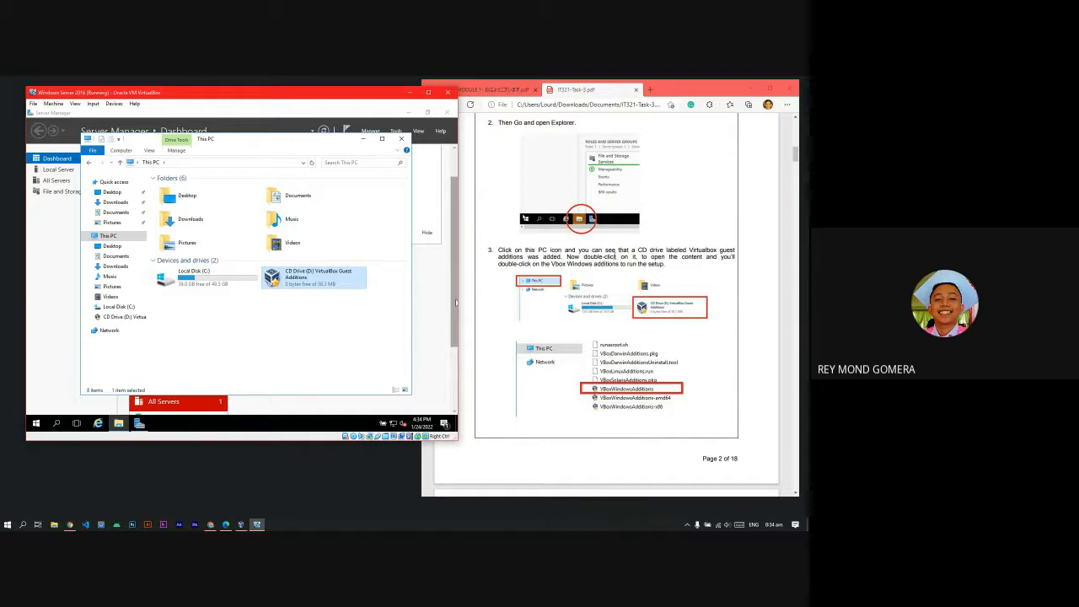
scroll(598, 265, down, 1)
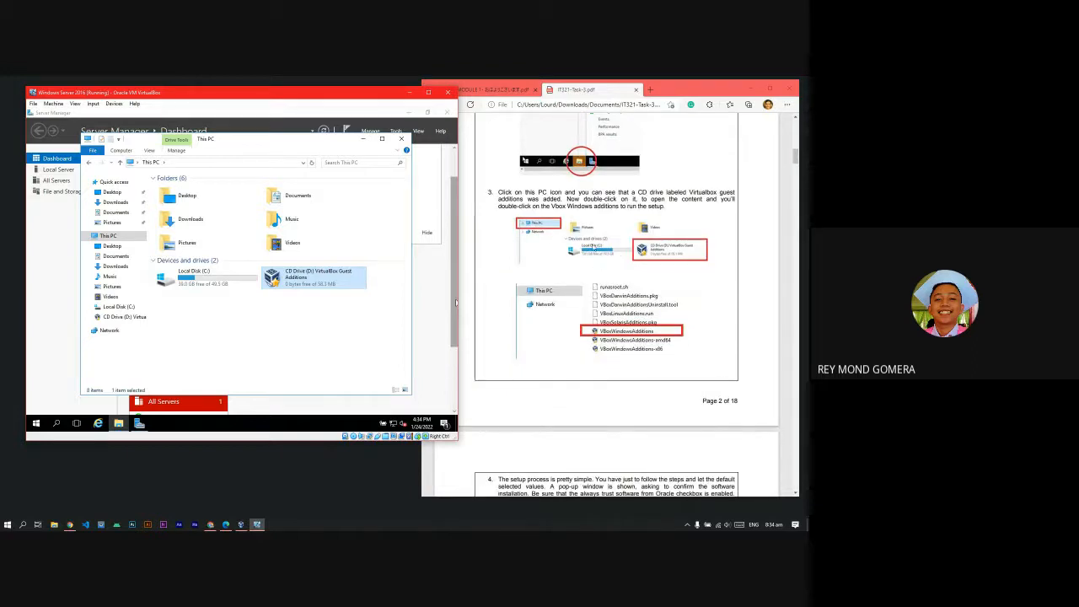
- Open the VirtualBox Guest Additions CD drive and launch the VBoxWindowsAdditions setup
double_click(321, 284)
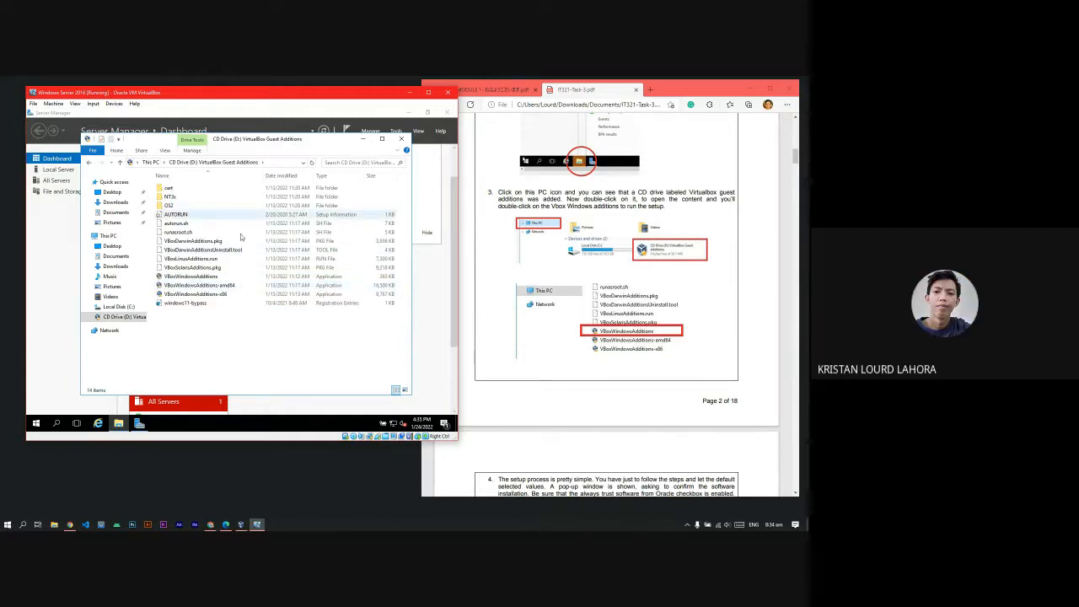
click(190, 276)
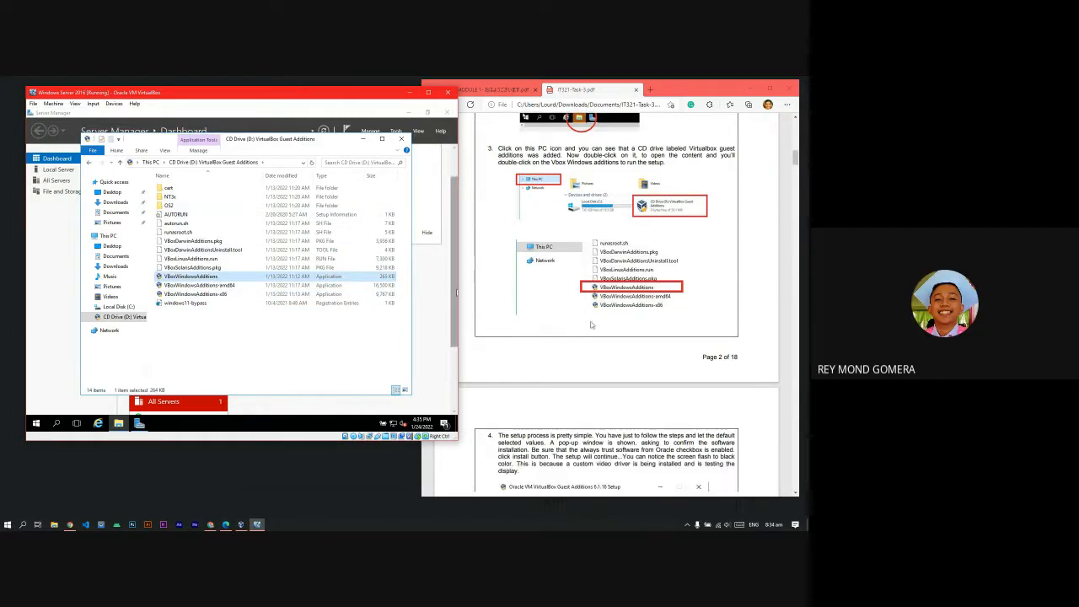
scroll(461, 293, down, 3)
scroll(461, 293, down, 1)
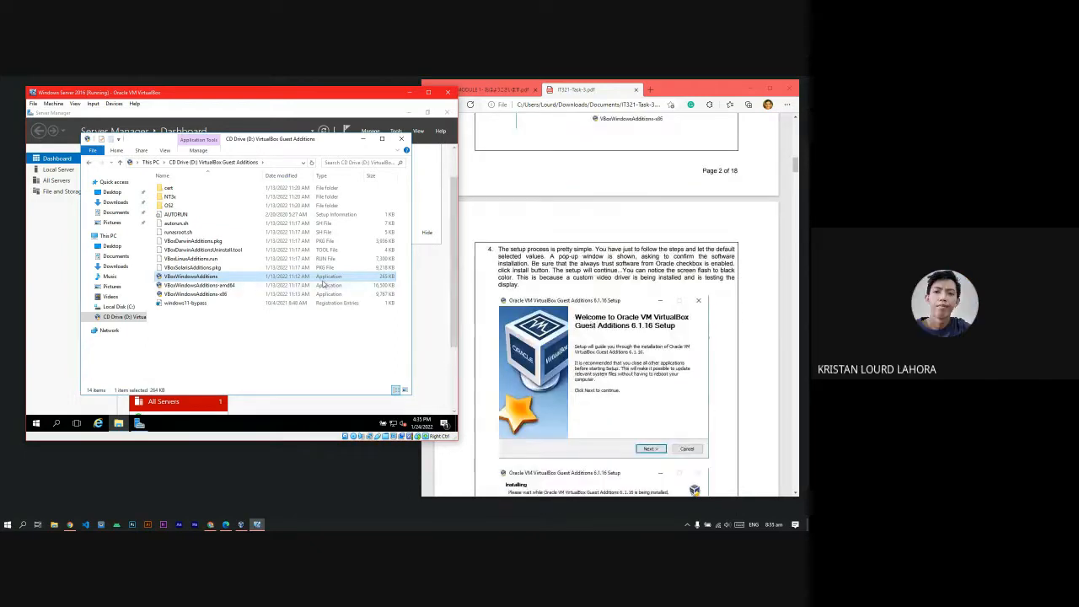
scroll(456, 292, down, 1)
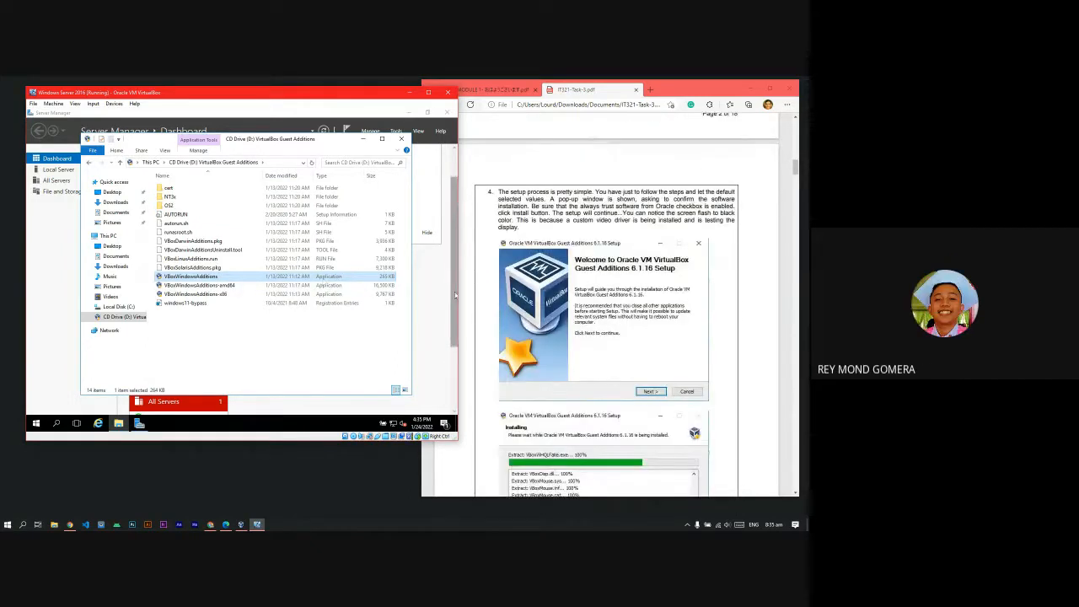
double_click(357, 281)
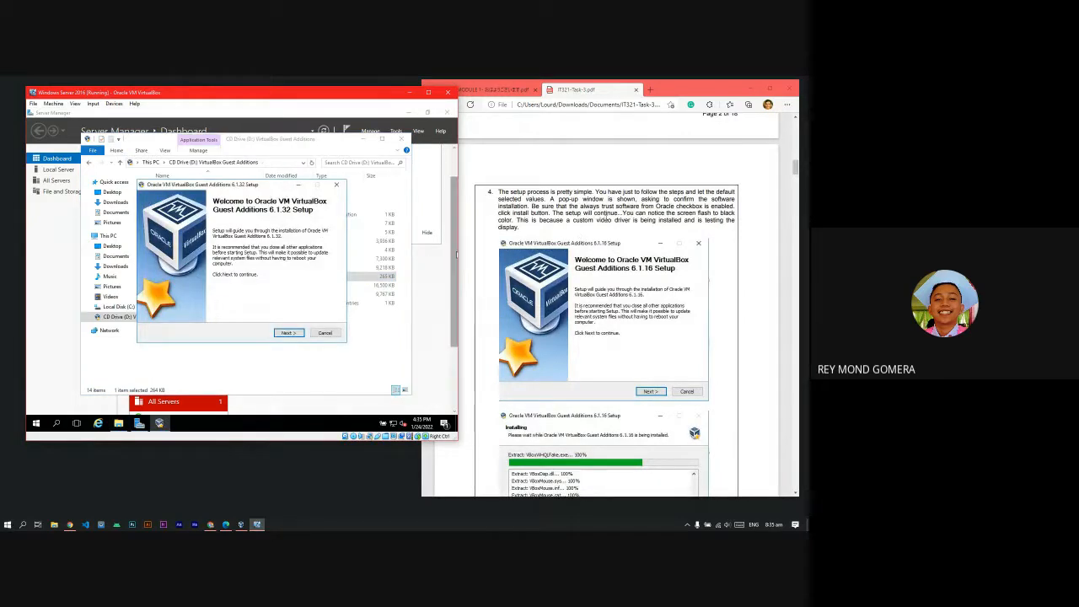
- Read instruction 4 in the PDF guide, covering the setup wizard pages and the driver installation prompt
scroll(604, 278, down, 2)
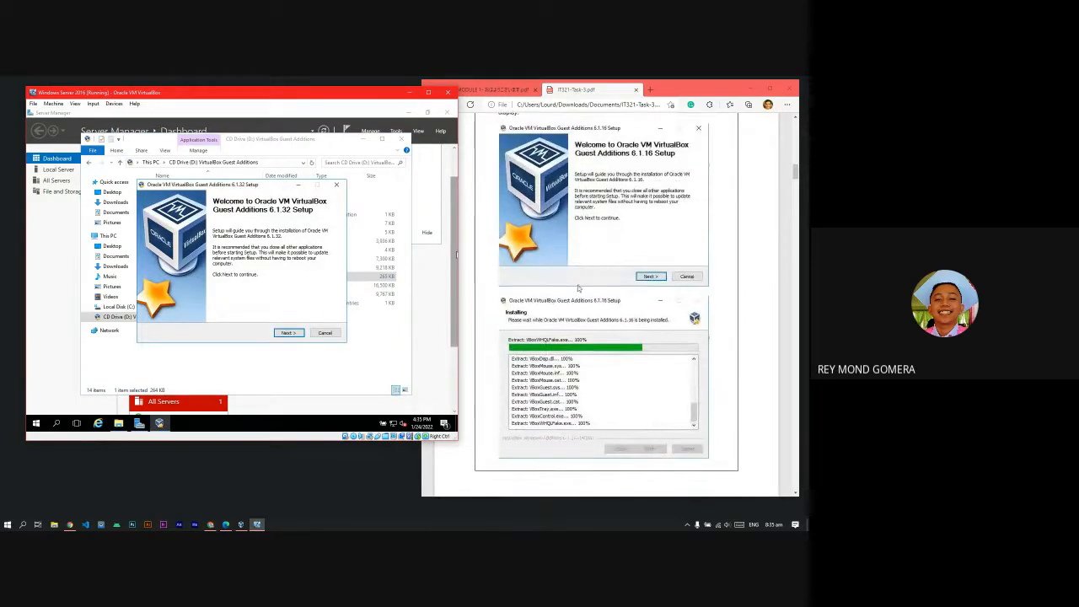
scroll(608, 314, down, 5)
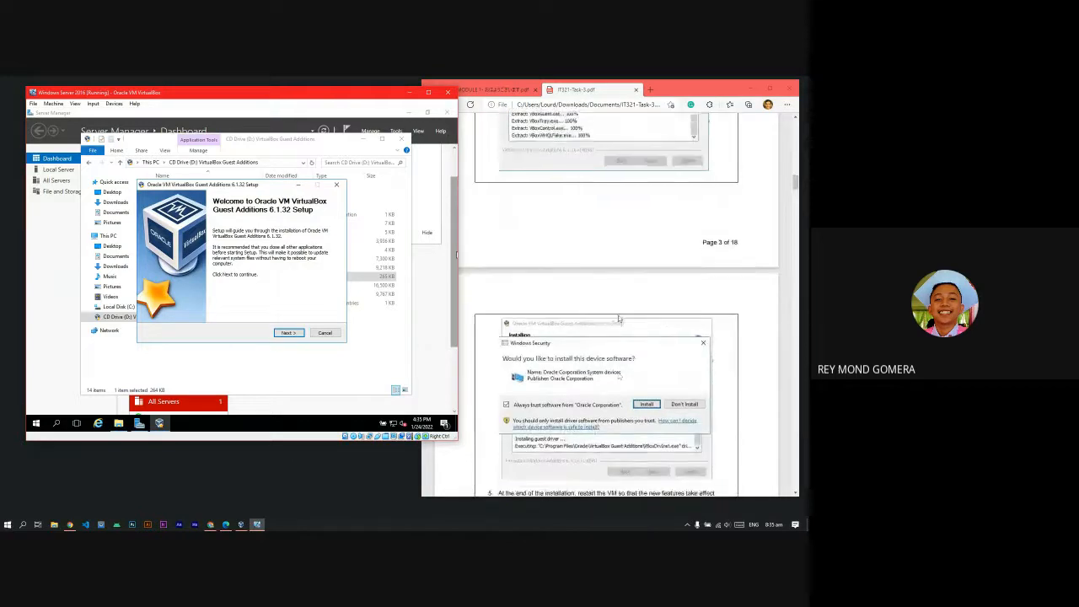
scroll(618, 318, up, 5)
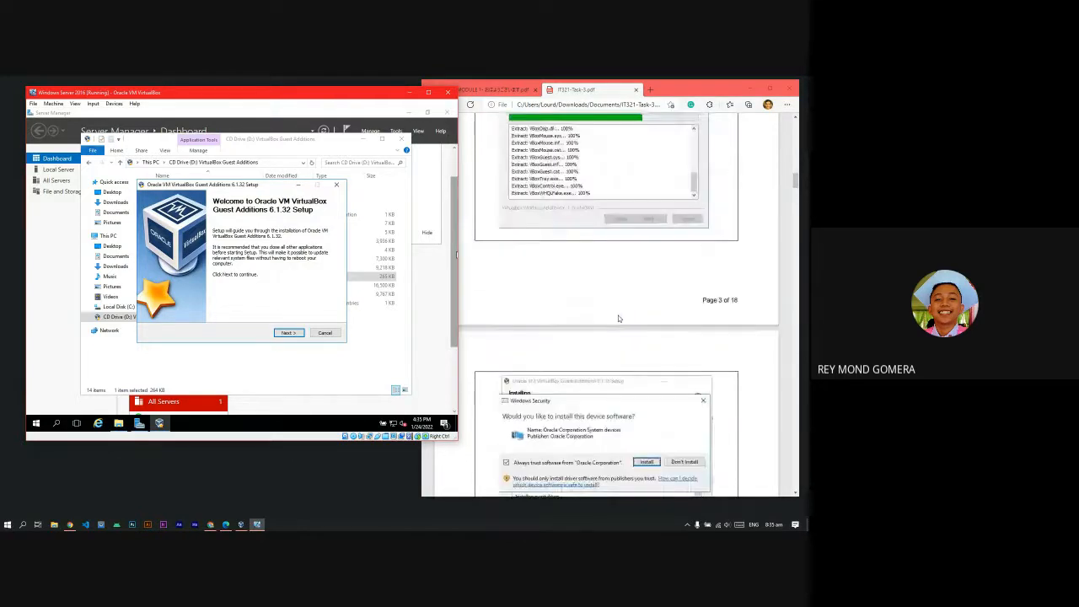
scroll(617, 317, up, 2)
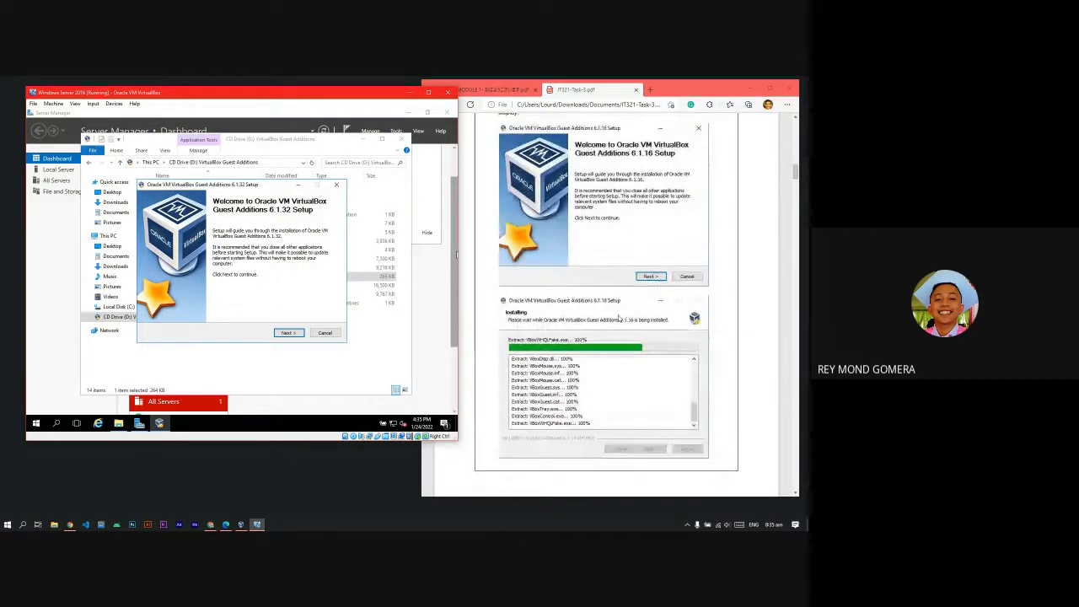
scroll(618, 318, down, 2)
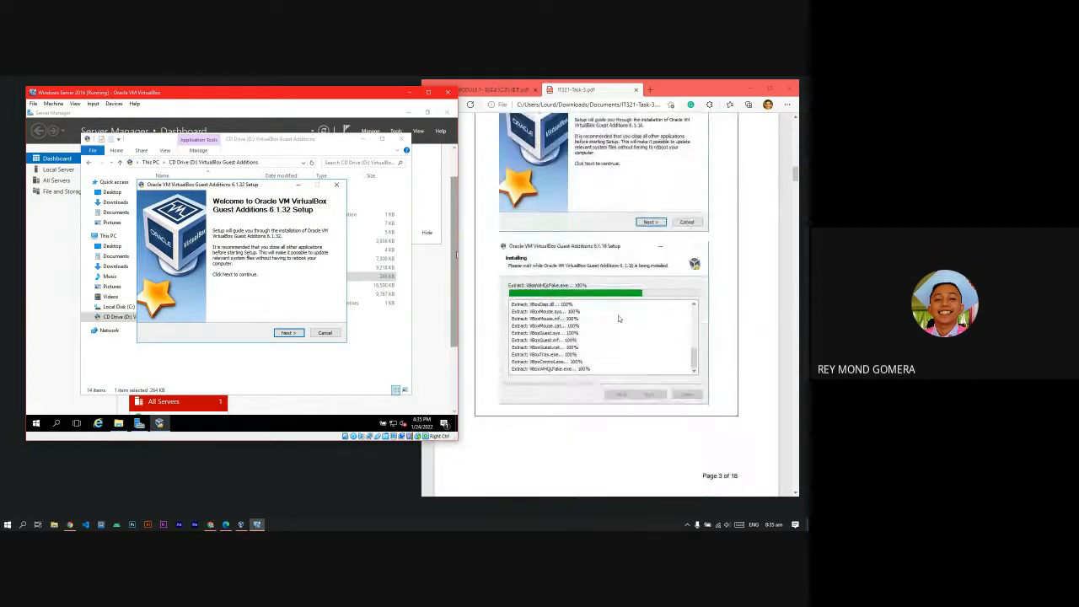
scroll(618, 318, up, 1)
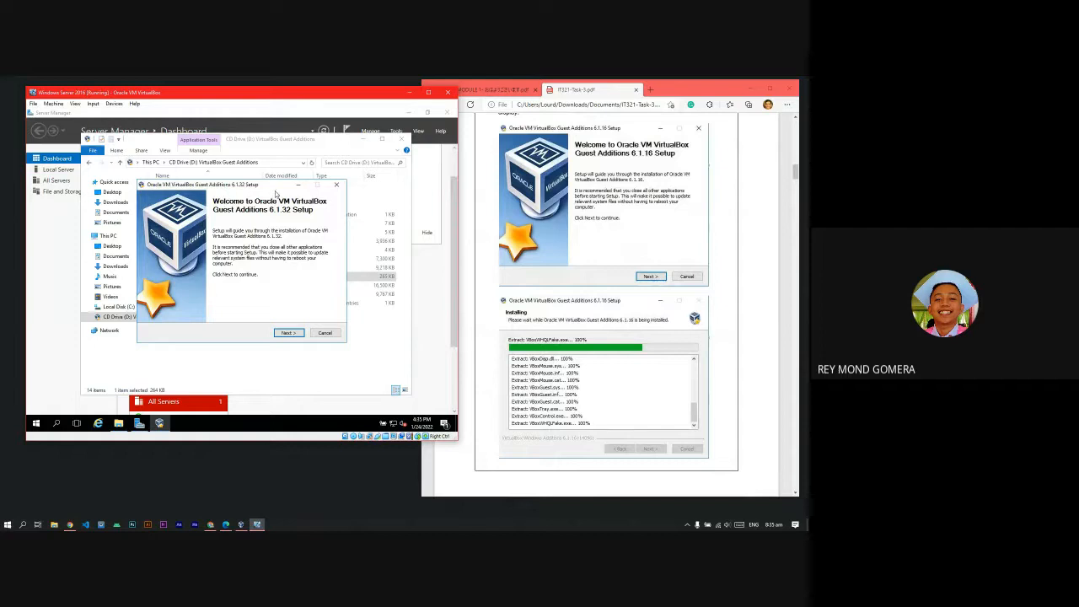
drag(278, 189, 281, 185)
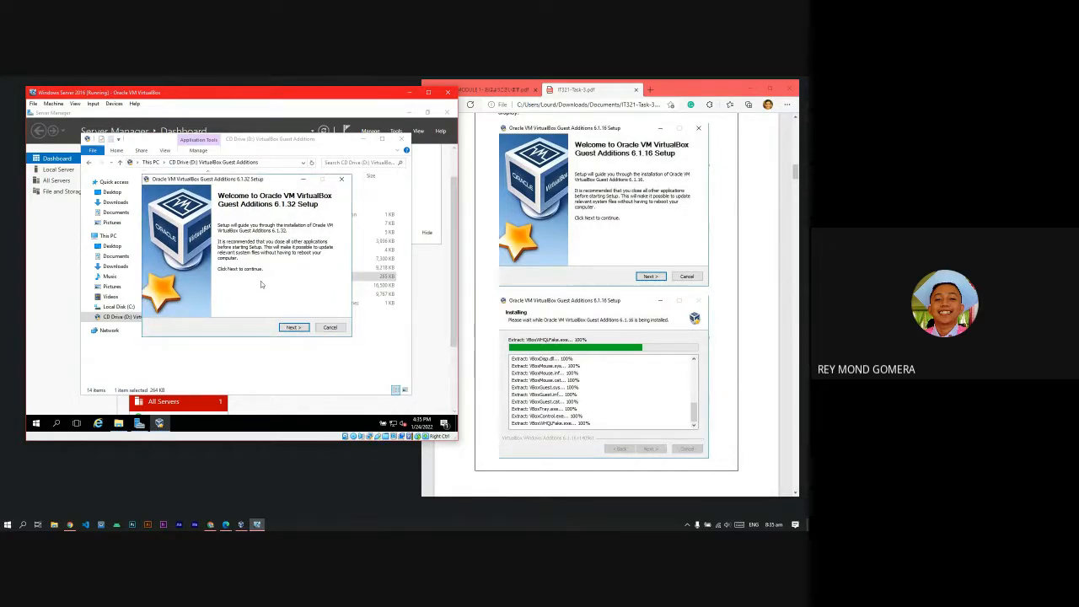
- Check the storage details of the Data (D:) drive in the host computer's File Explorer, then minimize that window
click(54, 524)
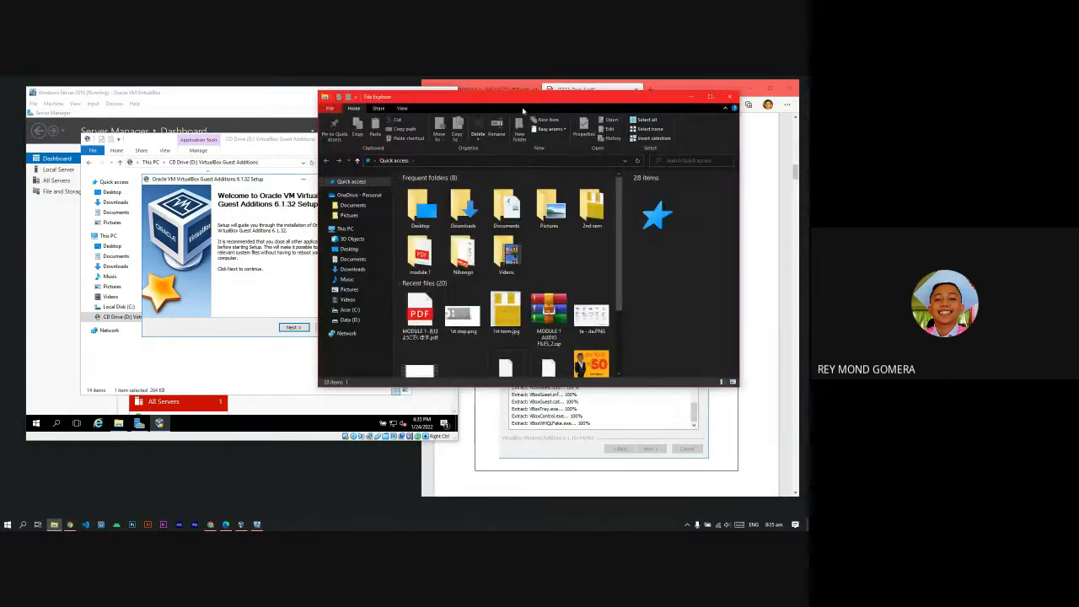
mouse_move(523, 111)
mouse_down()
mouse_move(504, 129)
mouse_move(524, 127)
mouse_up()
click(350, 249)
click(439, 348)
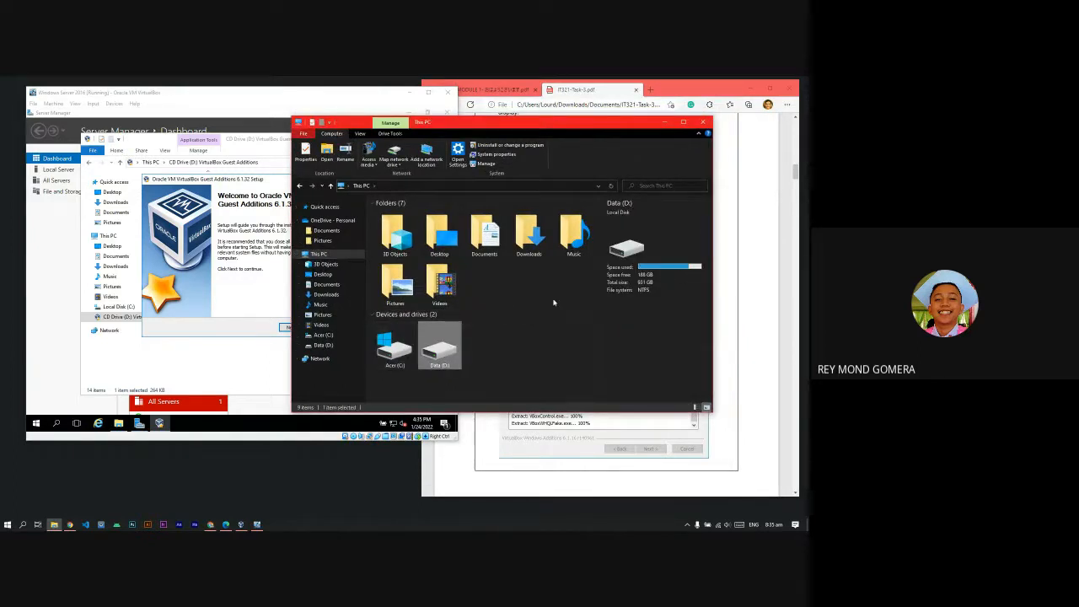
click(663, 121)
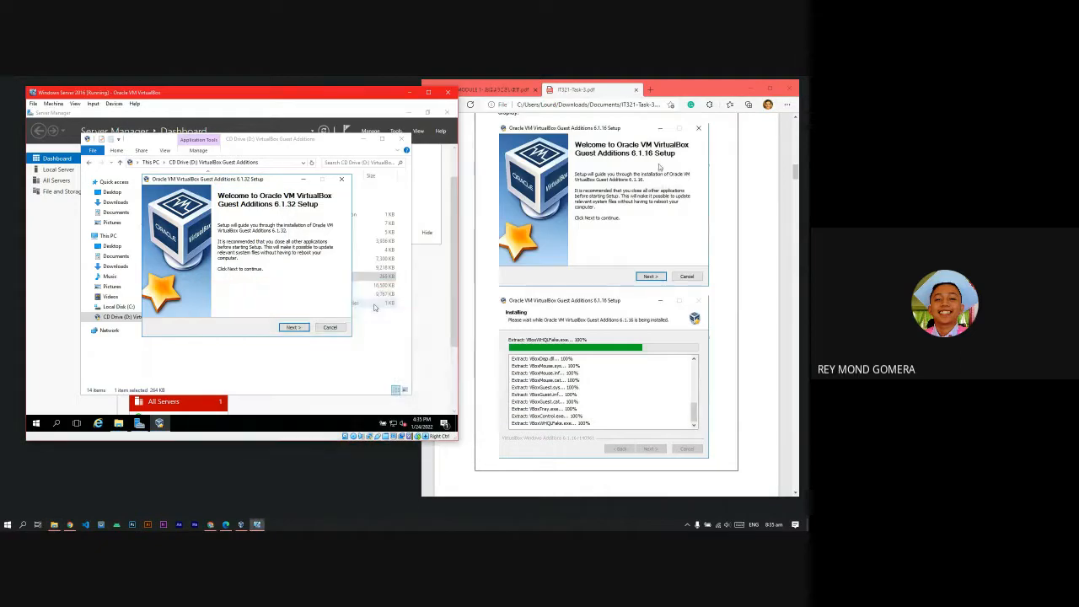
- Advance the Guest Additions 6.1.32 setup from the welcome page to the install location page
scroll(666, 278, up, 2)
scroll(667, 280, down, 1)
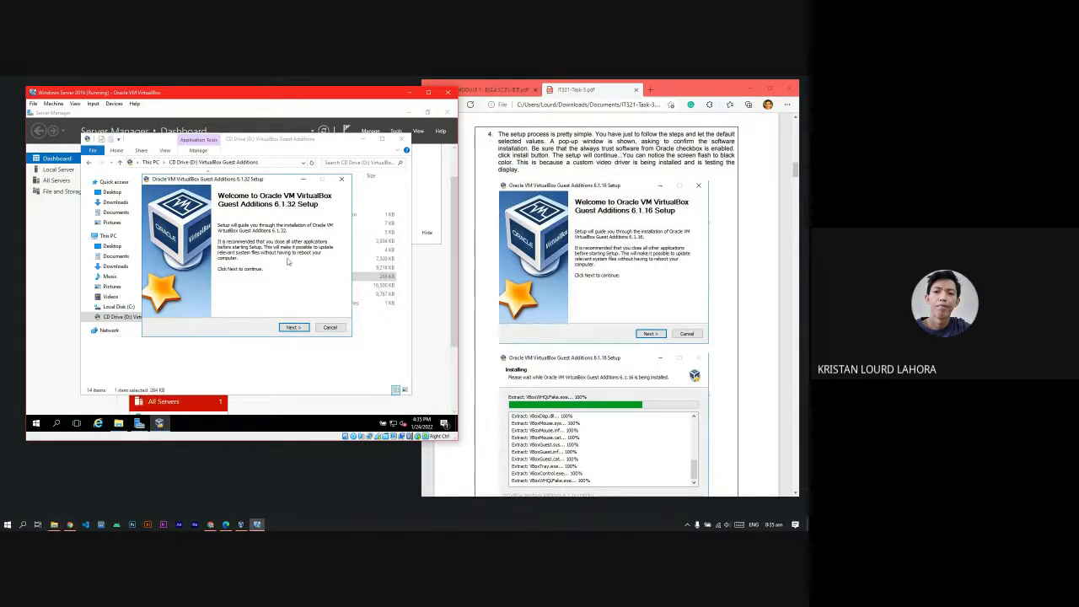
click(298, 327)
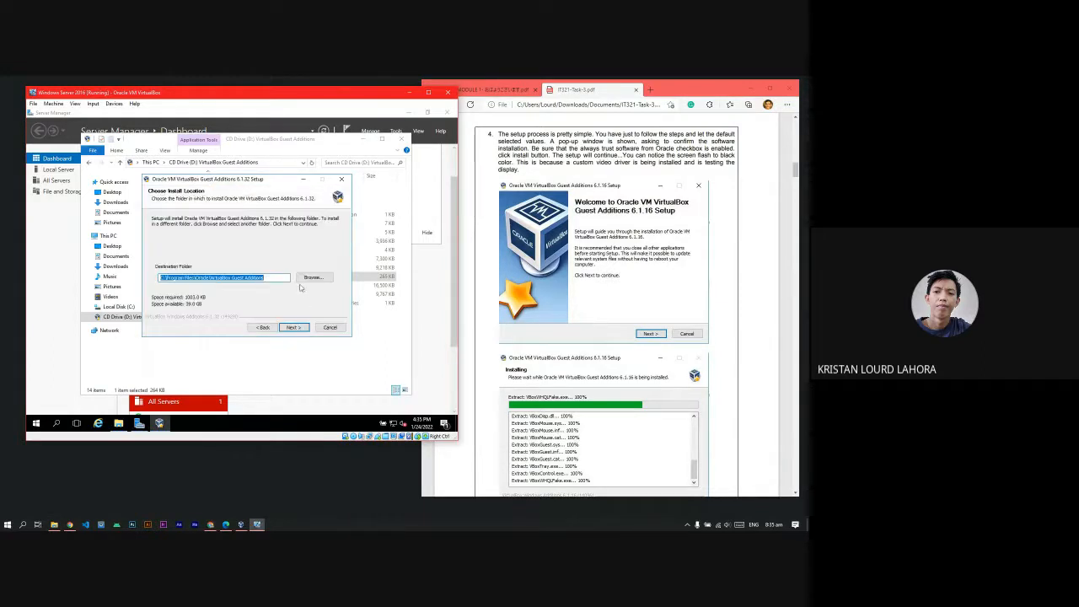
- Browse for an install folder, examining the drives under This PC and the folders on Local Disk (C:)
click(305, 278)
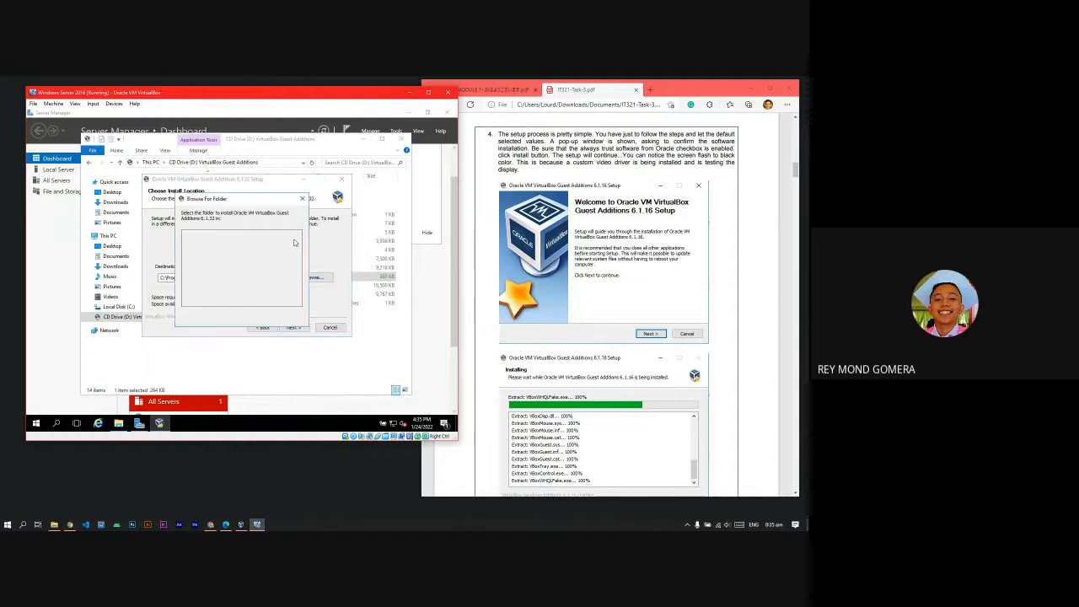
scroll(650, 351, down, 3)
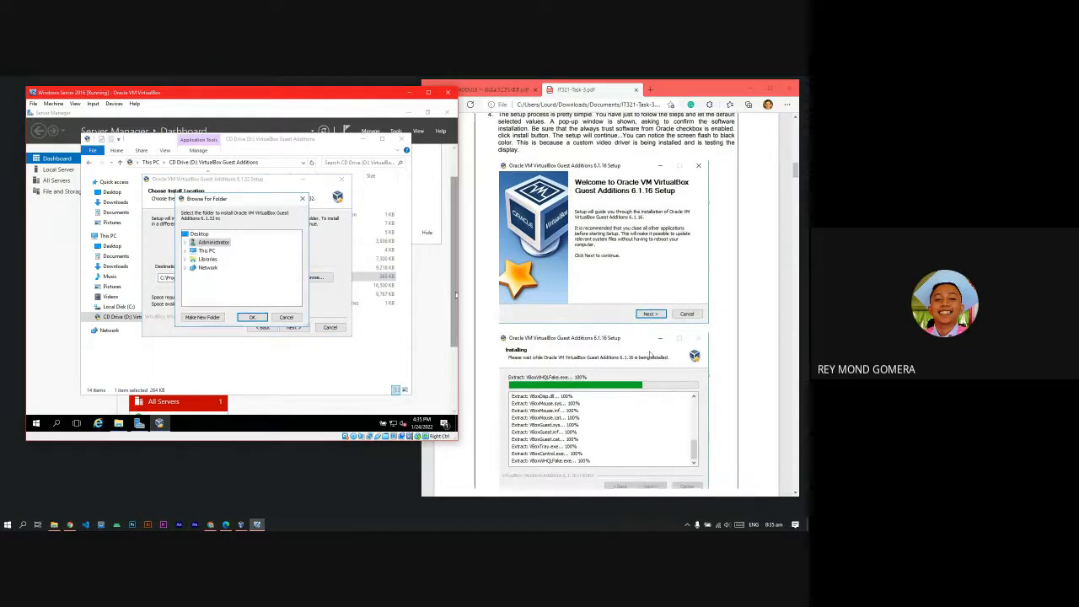
double_click(203, 251)
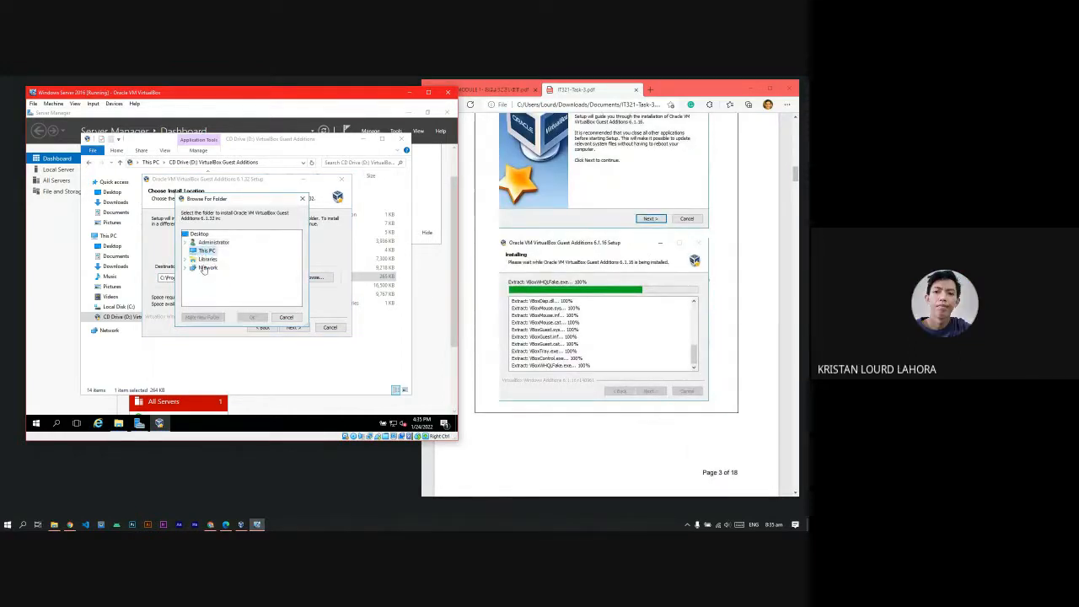
scroll(222, 280, down, 2)
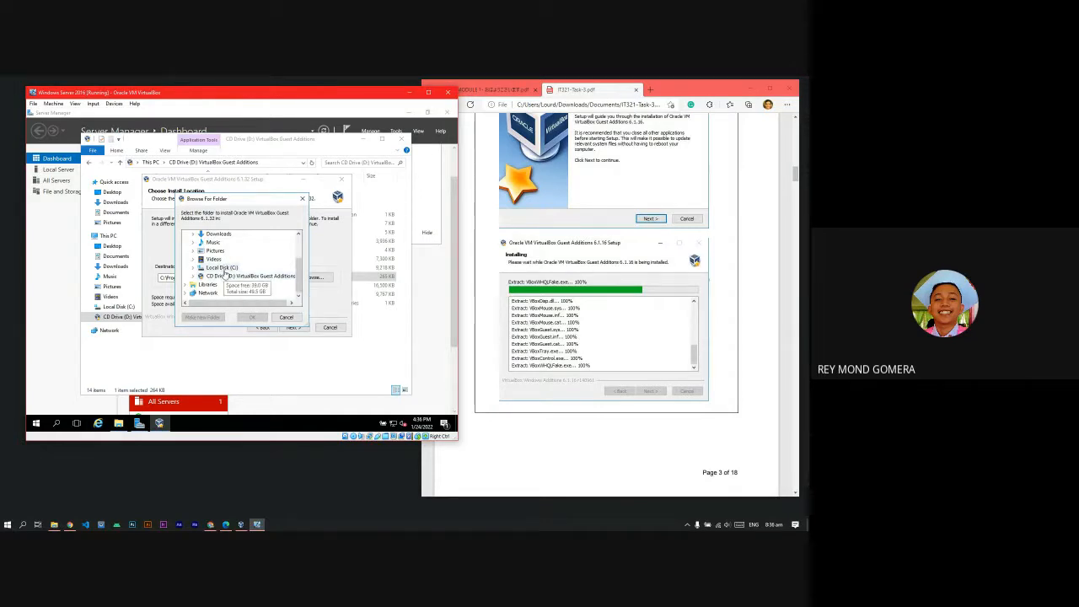
scroll(240, 274, up, 2)
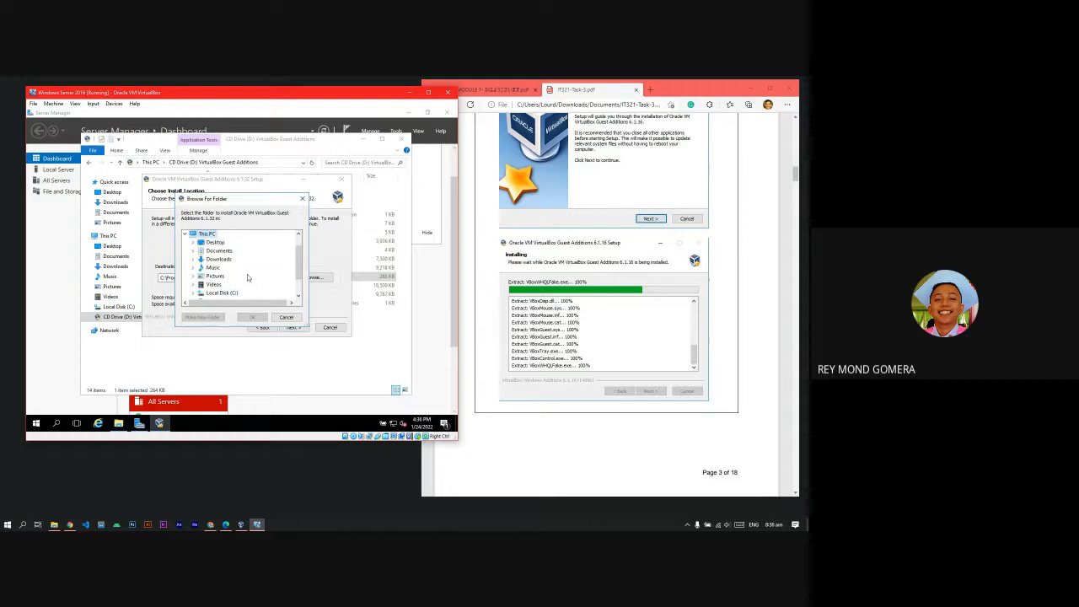
scroll(247, 274, down, 2)
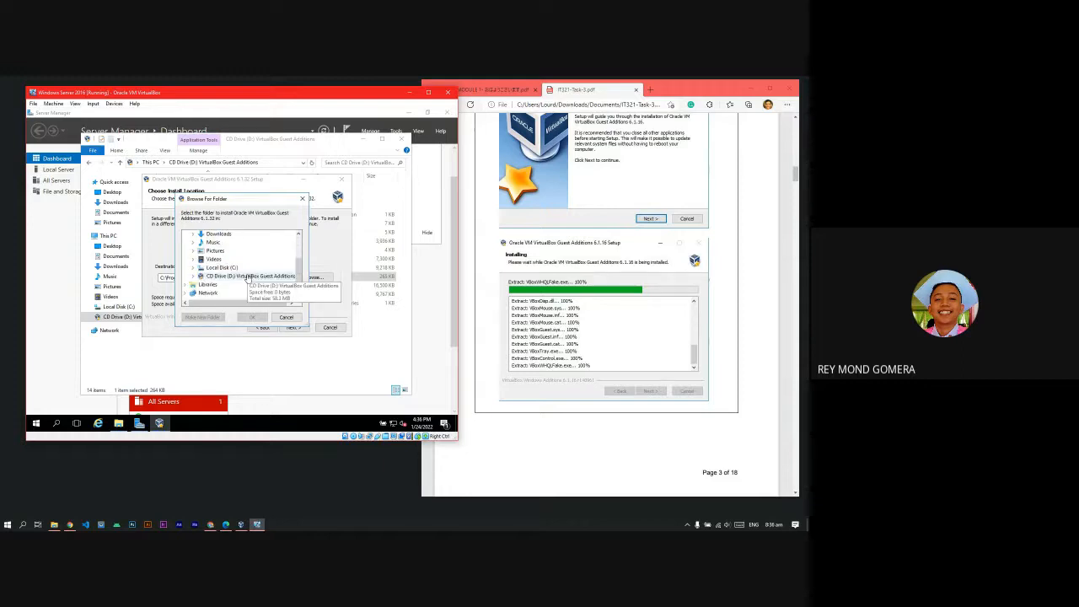
click(229, 270)
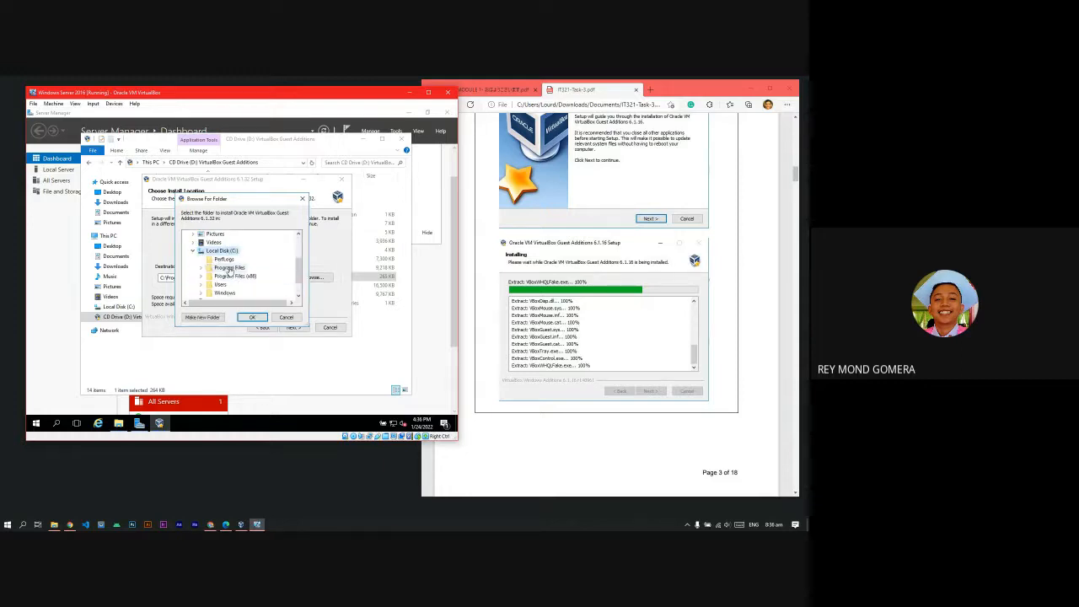
click(193, 251)
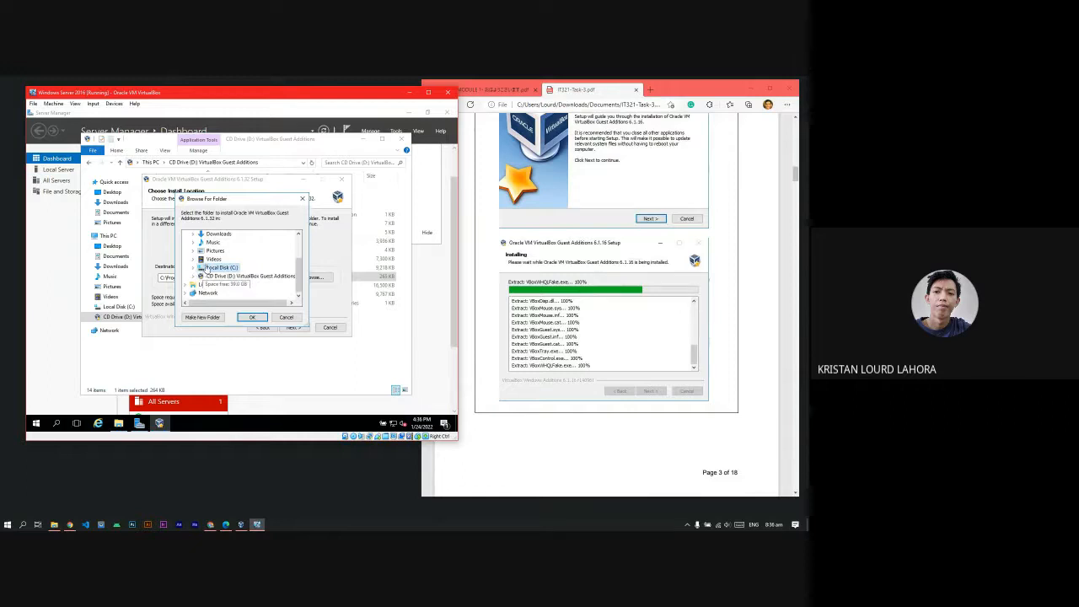
- View the drives in the host computer's File Explorer, then close it and return to the folder browser in the virtual machine
click(54, 524)
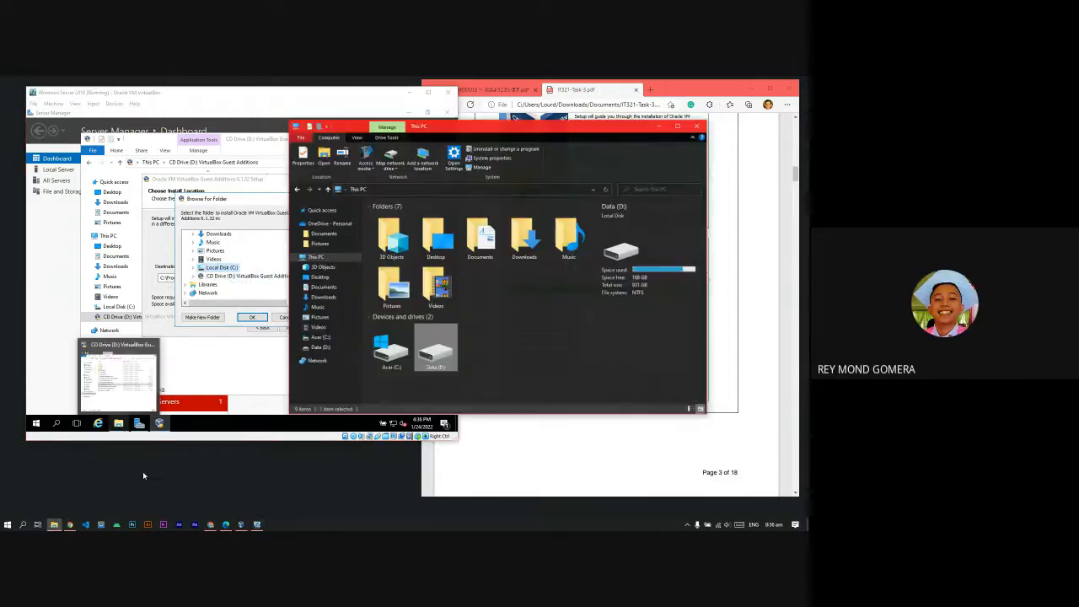
click(706, 124)
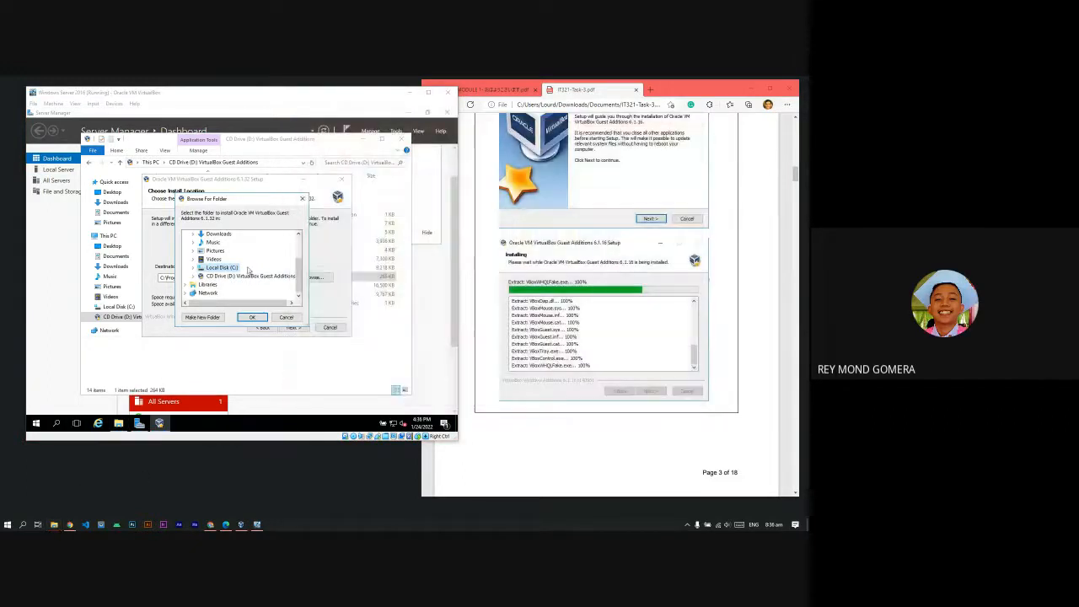
click(250, 215)
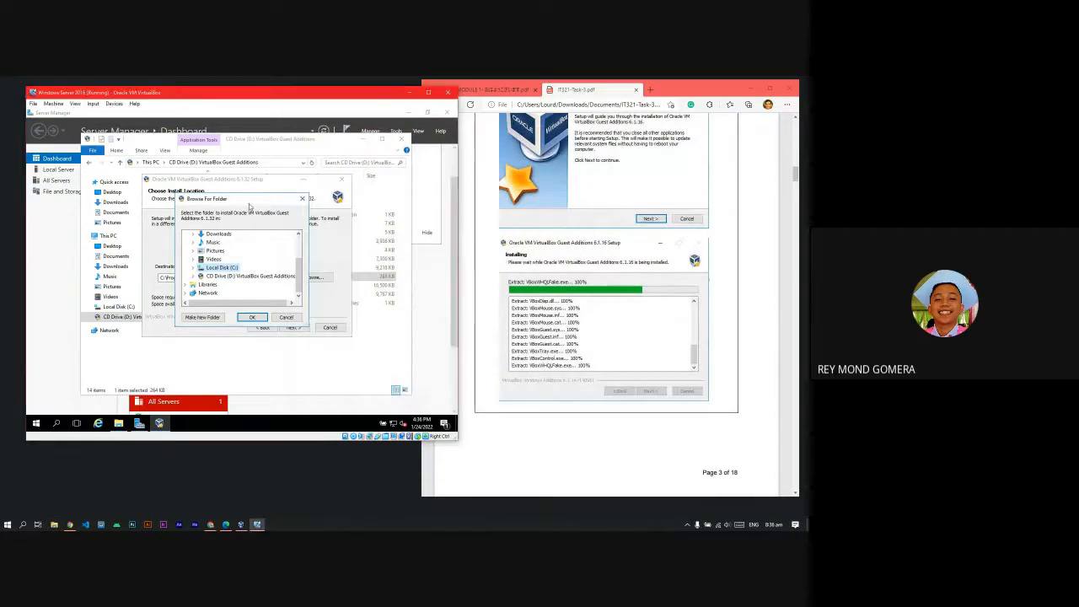
- Examine the folders on Local Disk (C:) and the VirtualBox Guest Additions CD drive, then cancel the folder selection
drag(250, 199, 264, 196)
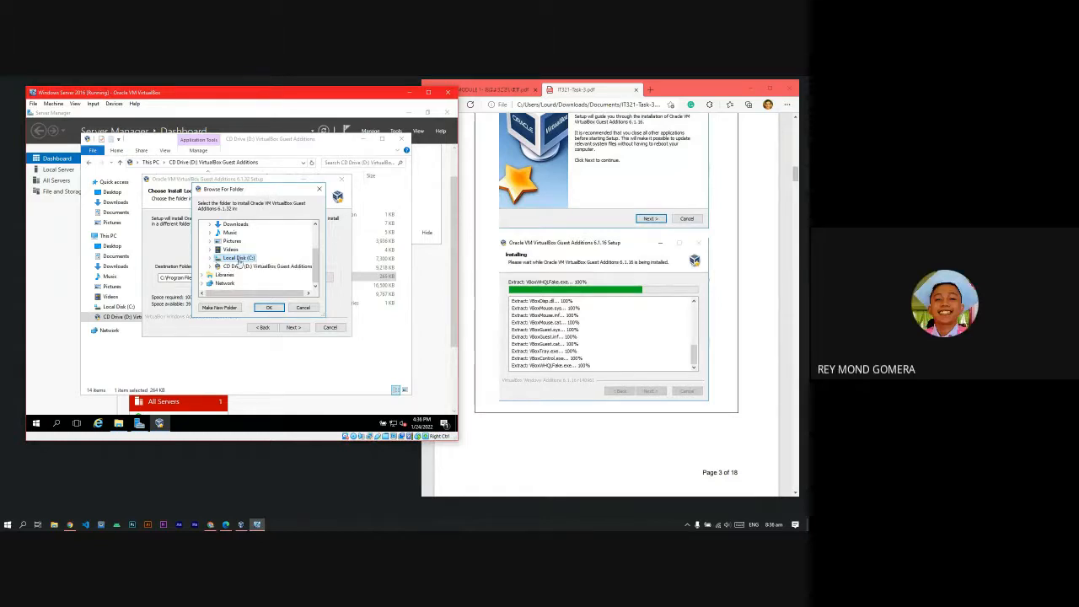
scroll(246, 270, up, 1)
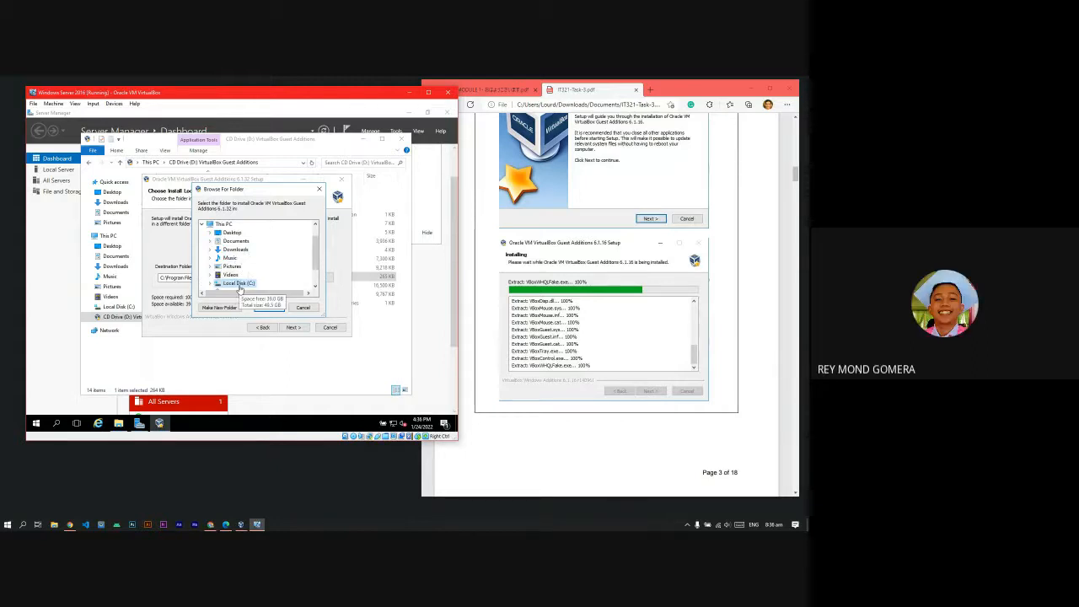
scroll(240, 287, down, 1)
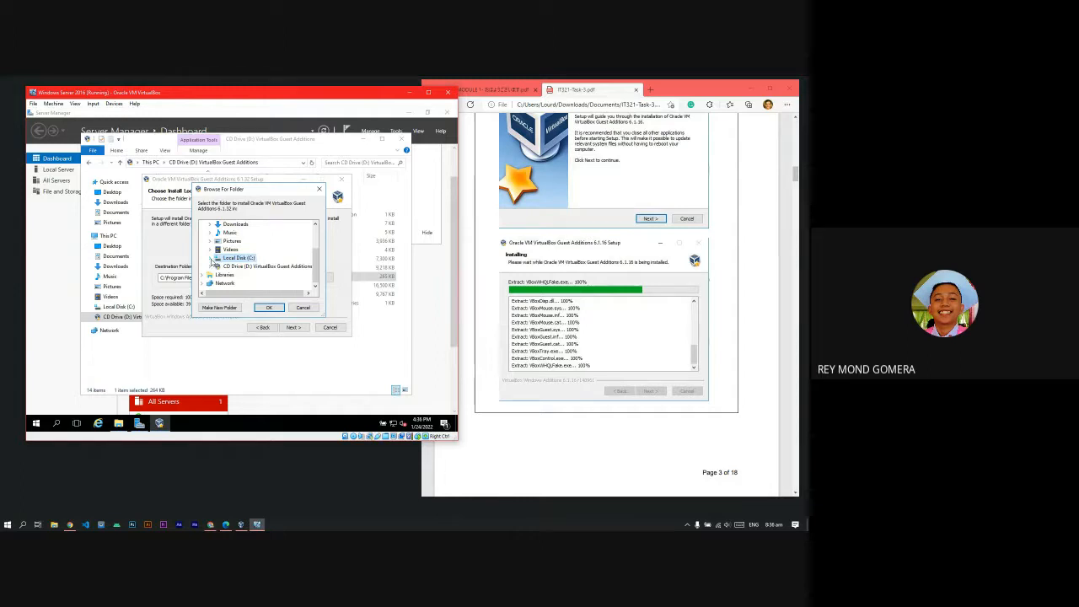
click(212, 259)
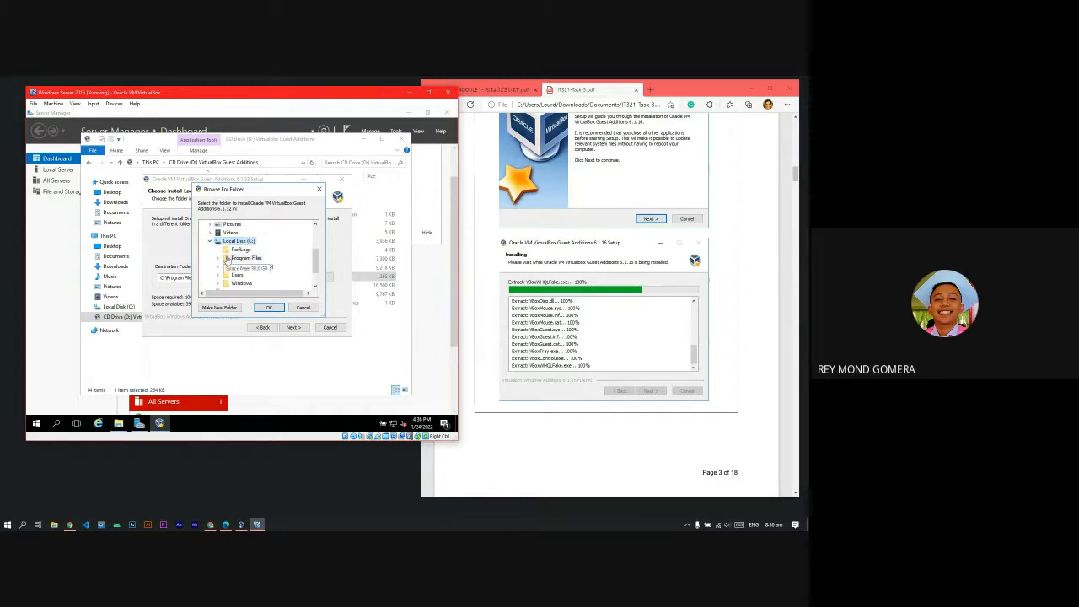
scroll(229, 262, up, 1)
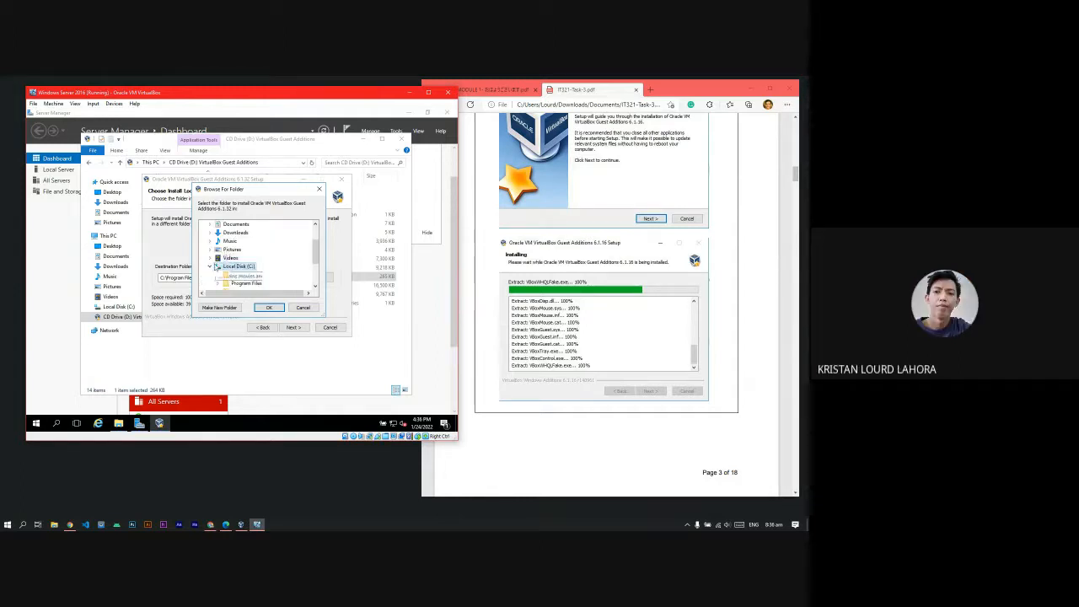
click(210, 266)
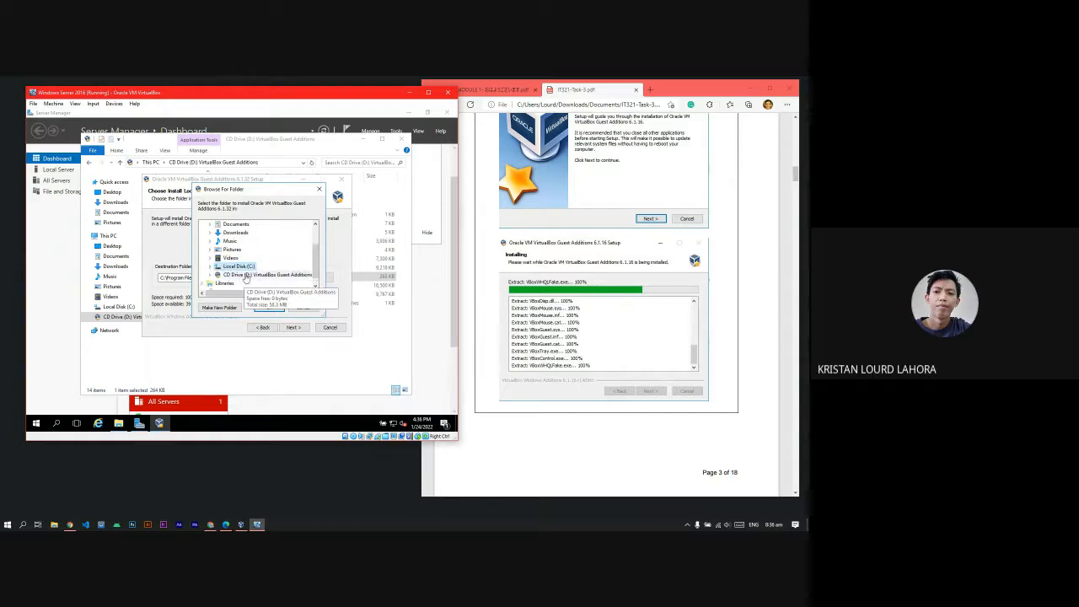
click(248, 277)
scroll(251, 267, down, 1)
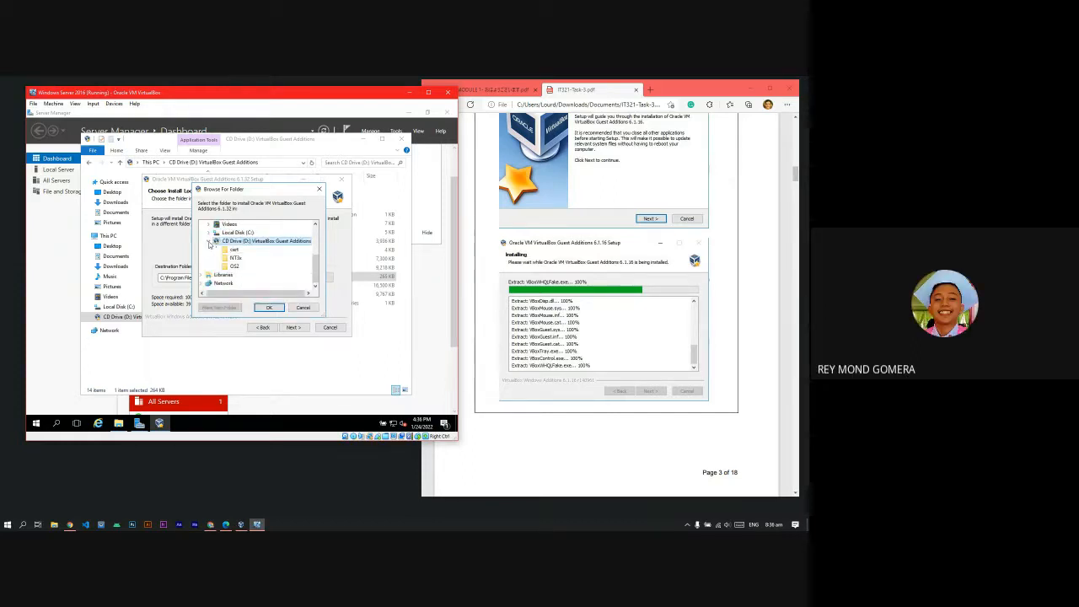
click(211, 241)
click(240, 257)
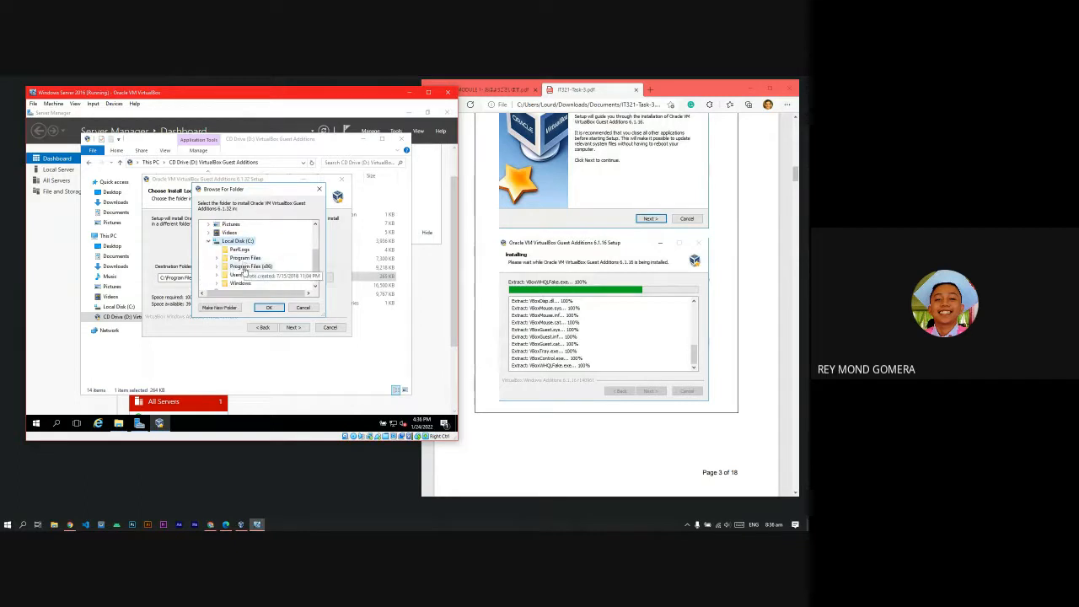
scroll(246, 261, up, 4)
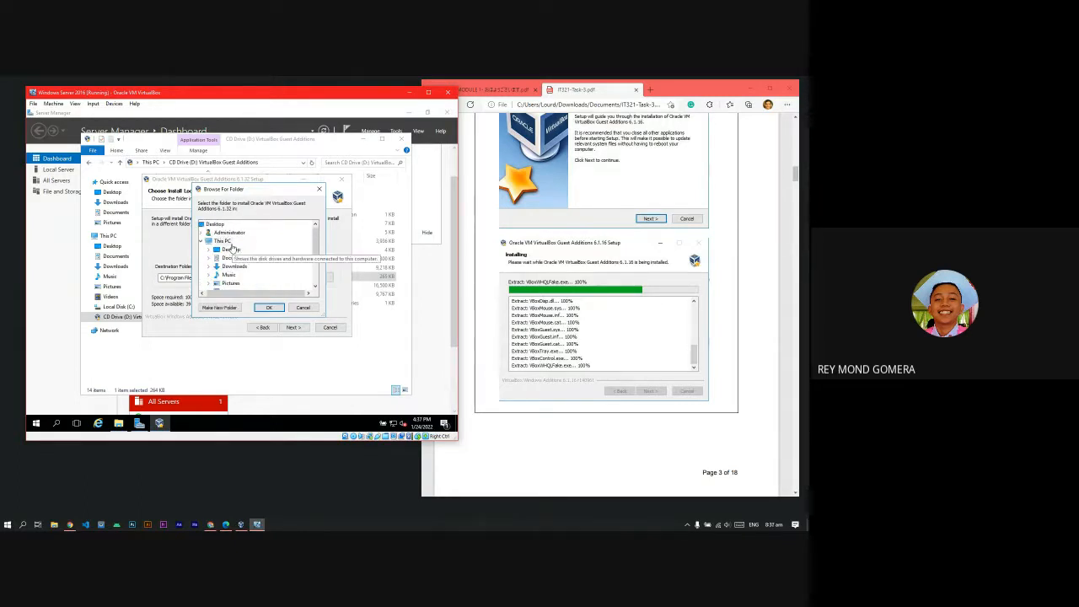
click(294, 310)
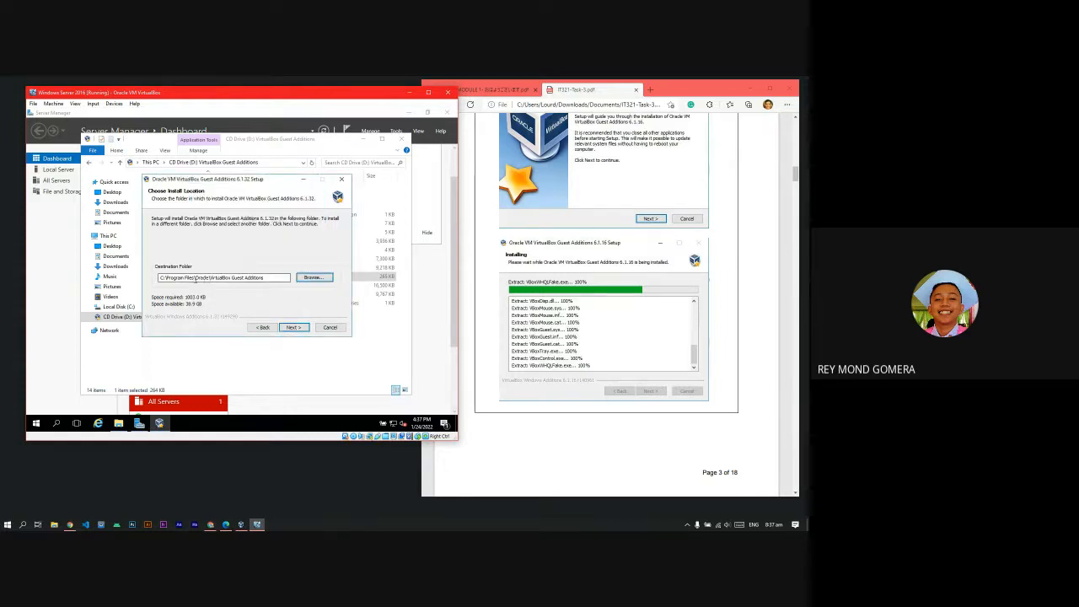
- Keep the default destination folder C:\Program Files\Oracle\VirtualBox Guest Additions and continue to the component selection page
click(162, 278)
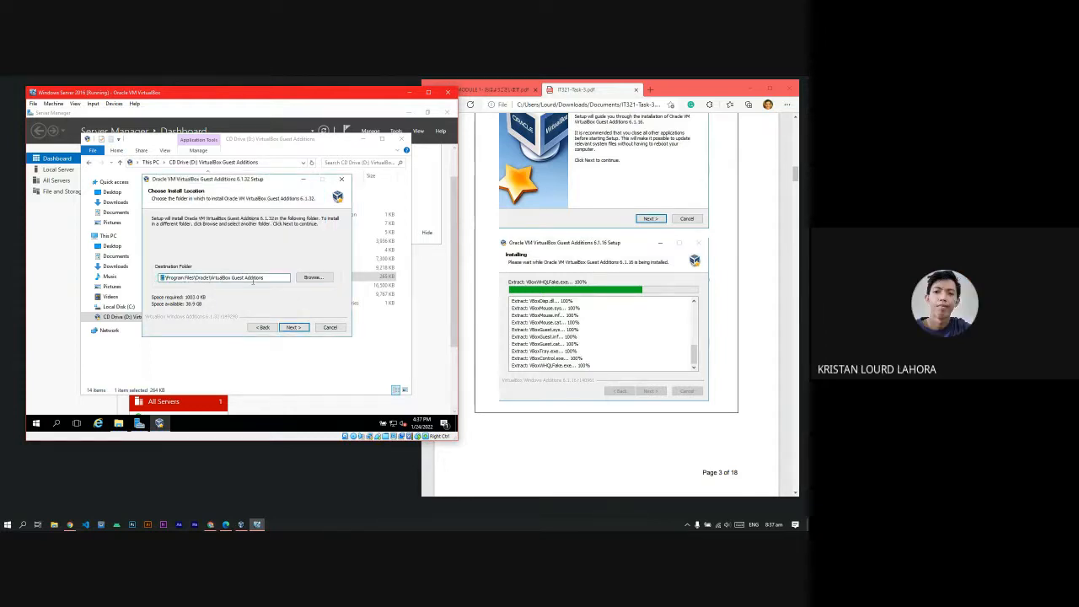
drag(267, 279, 159, 278)
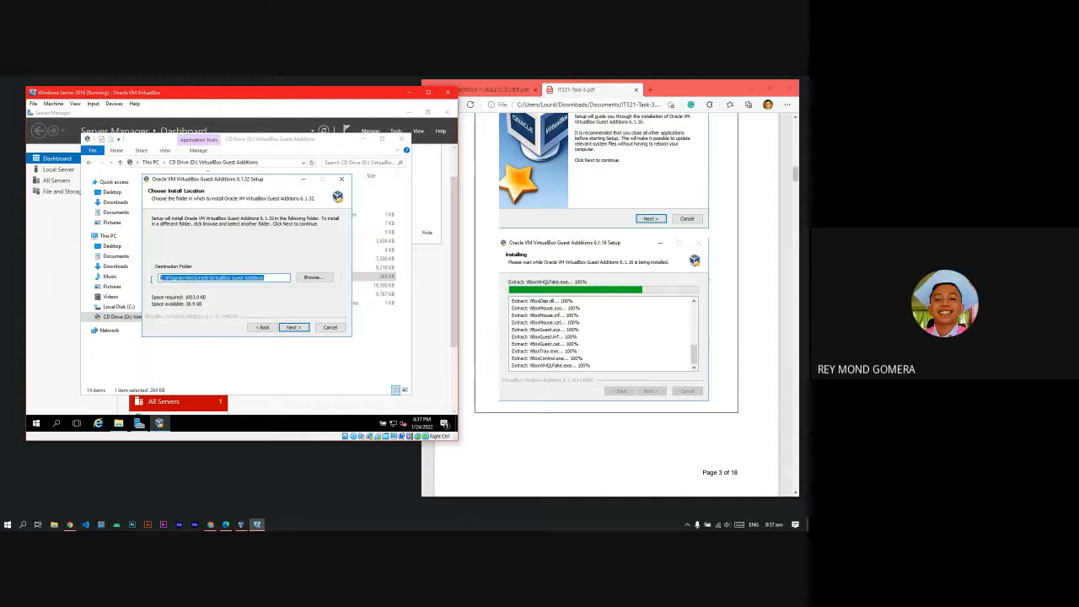
click(267, 279)
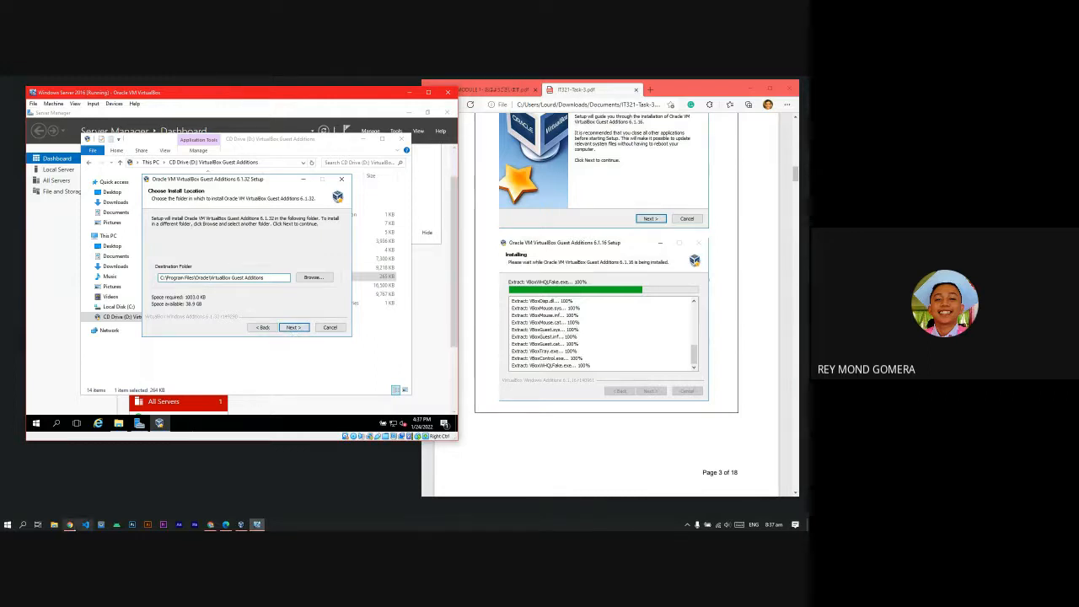
click(294, 327)
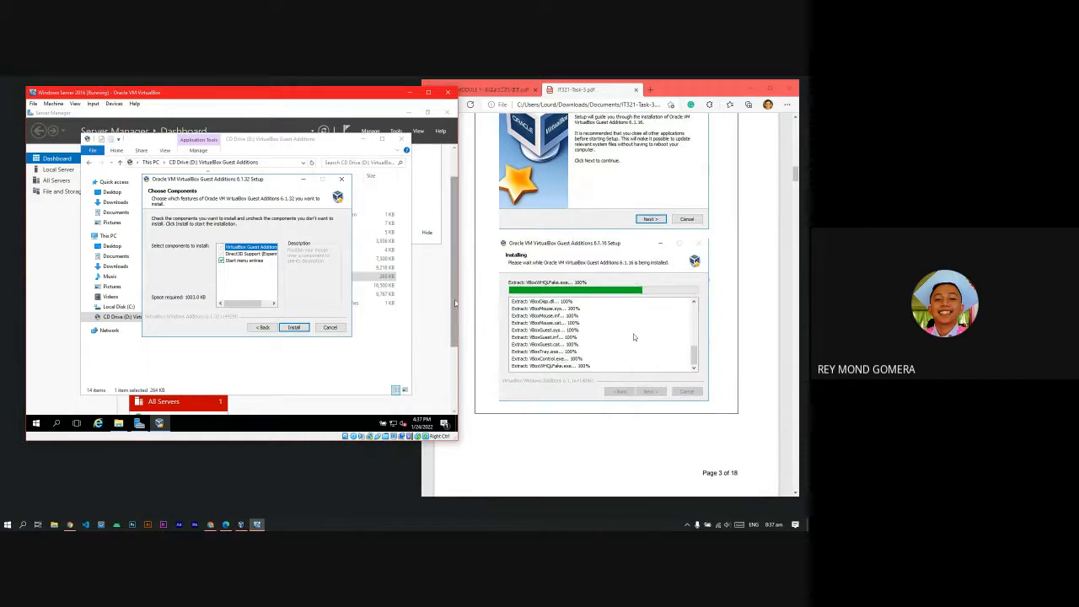
- Read the PDF guide's pages on the driver security prompt and instruction 5 about restarting the VM
scroll(632, 335, down, 3)
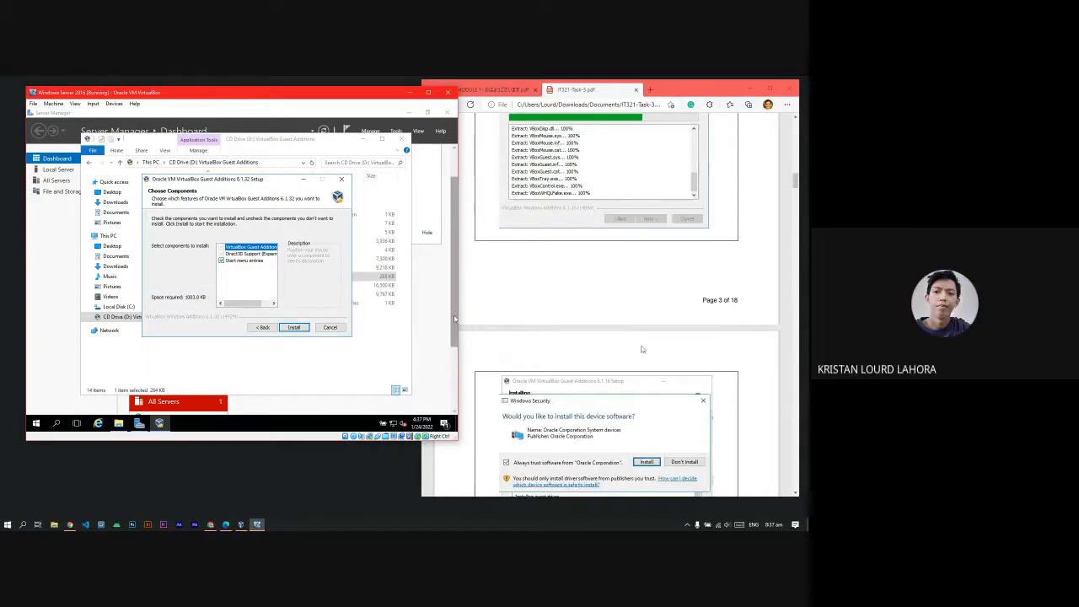
scroll(638, 341, down, 3)
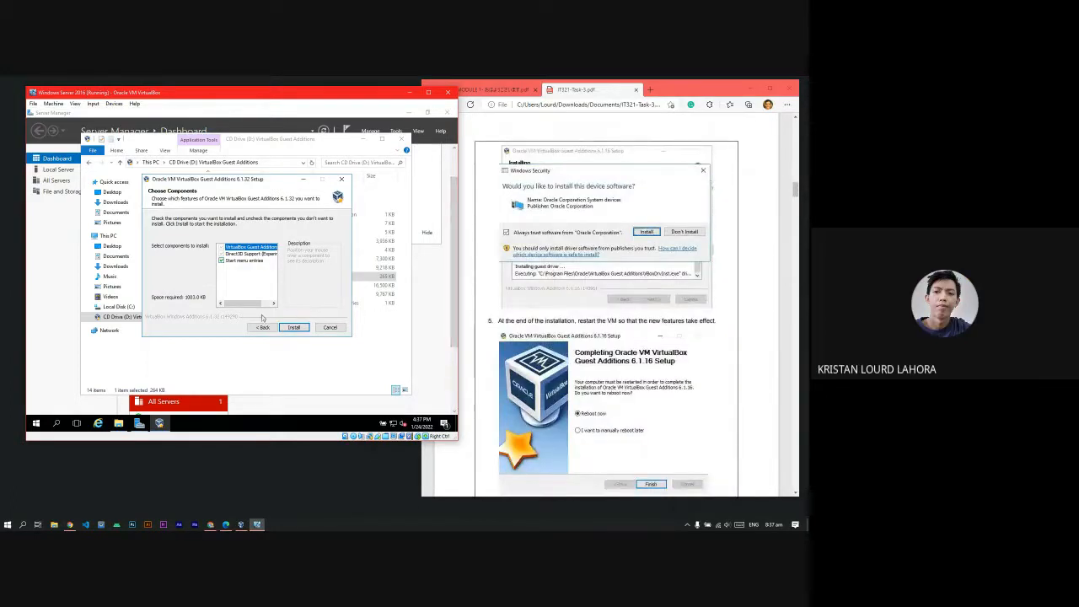
click(293, 328)
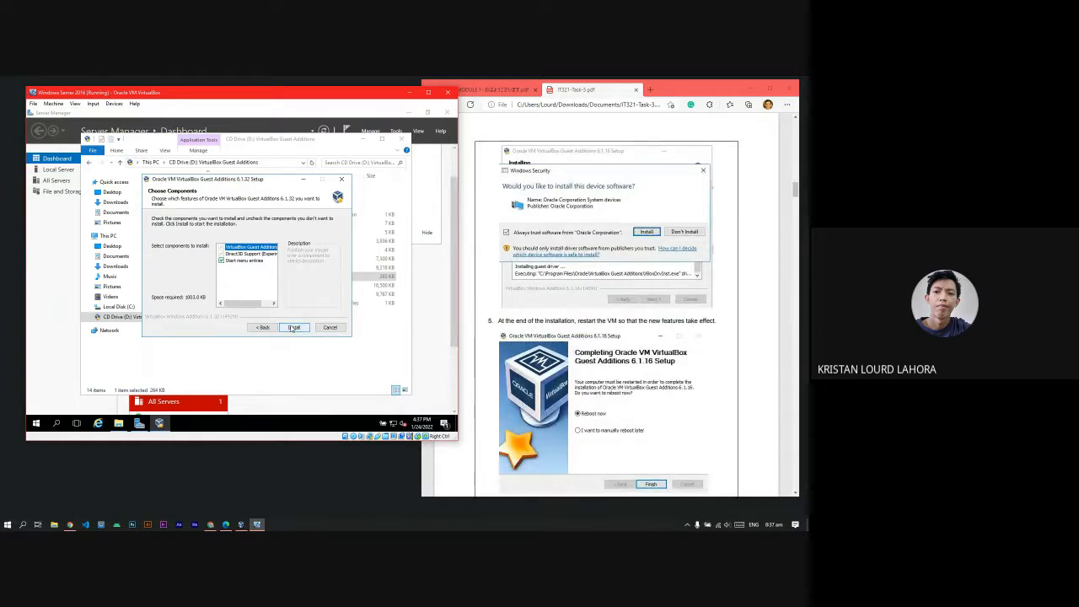
- Check the Data (D:) contents and the Acer (C:) storage details in the host's File Explorer, then close it
click(53, 525)
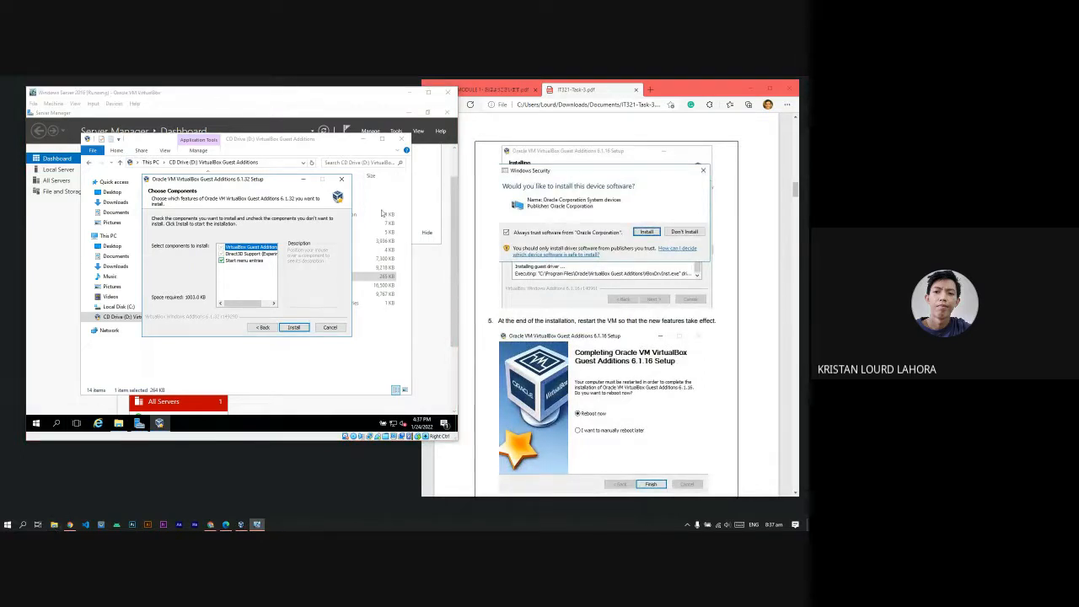
click(322, 345)
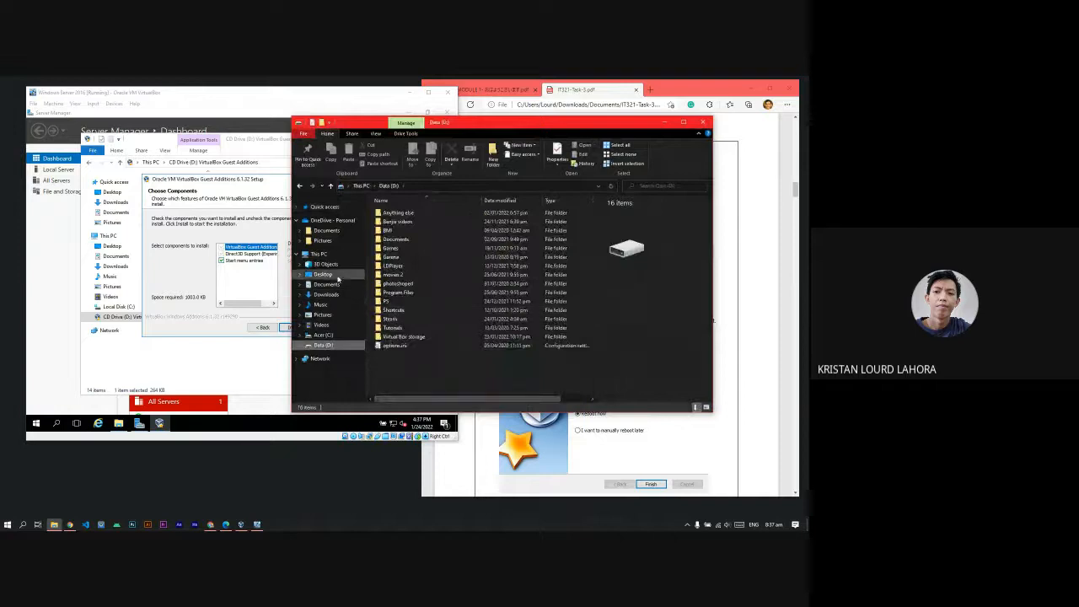
click(324, 254)
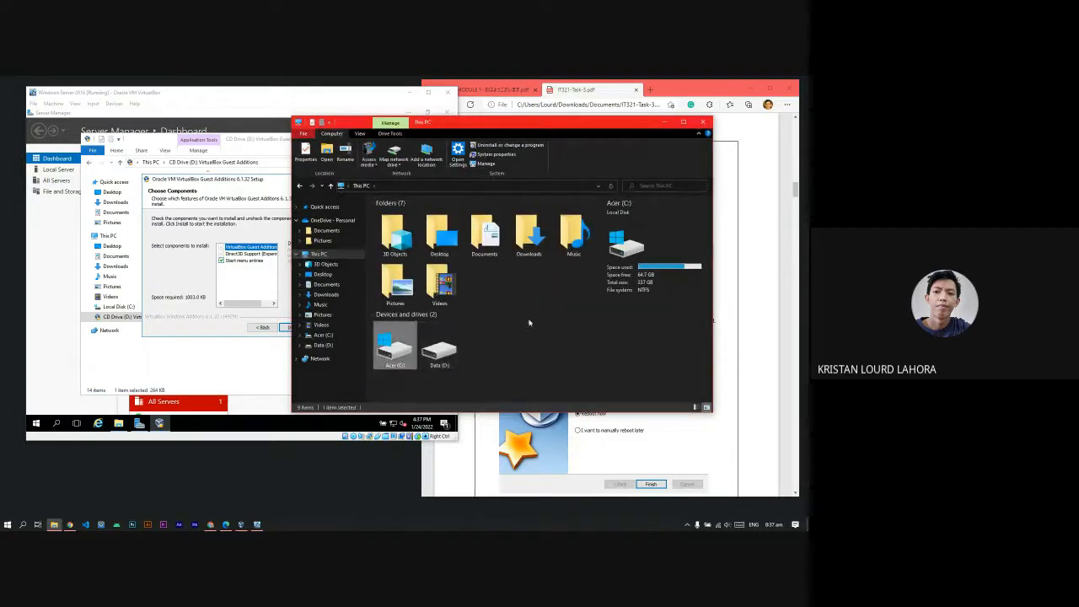
click(702, 123)
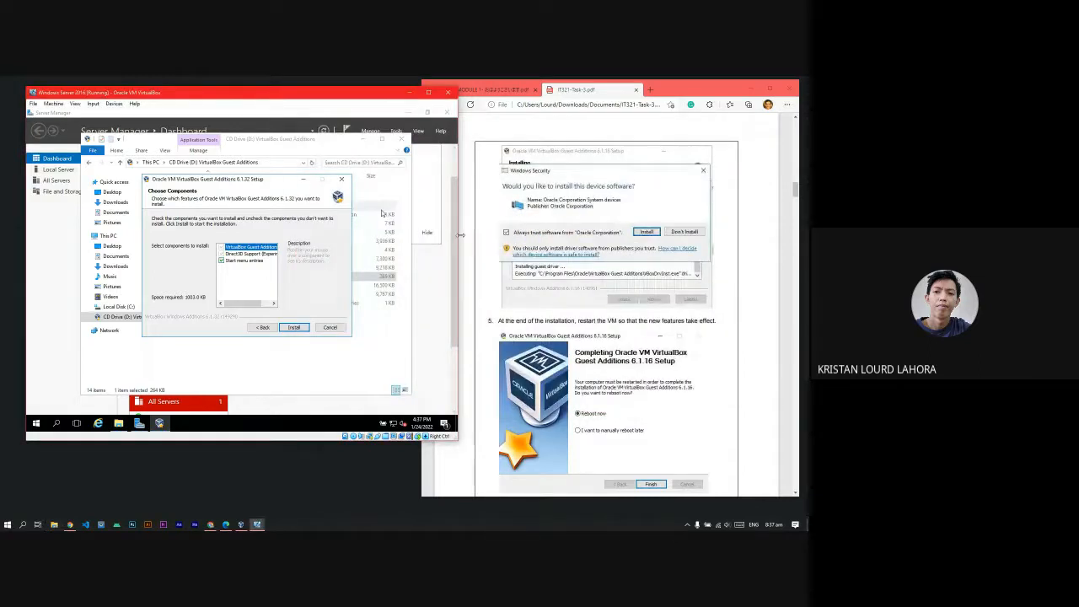
- Start the Guest Additions 6.1.32 installation with the default components
click(294, 327)
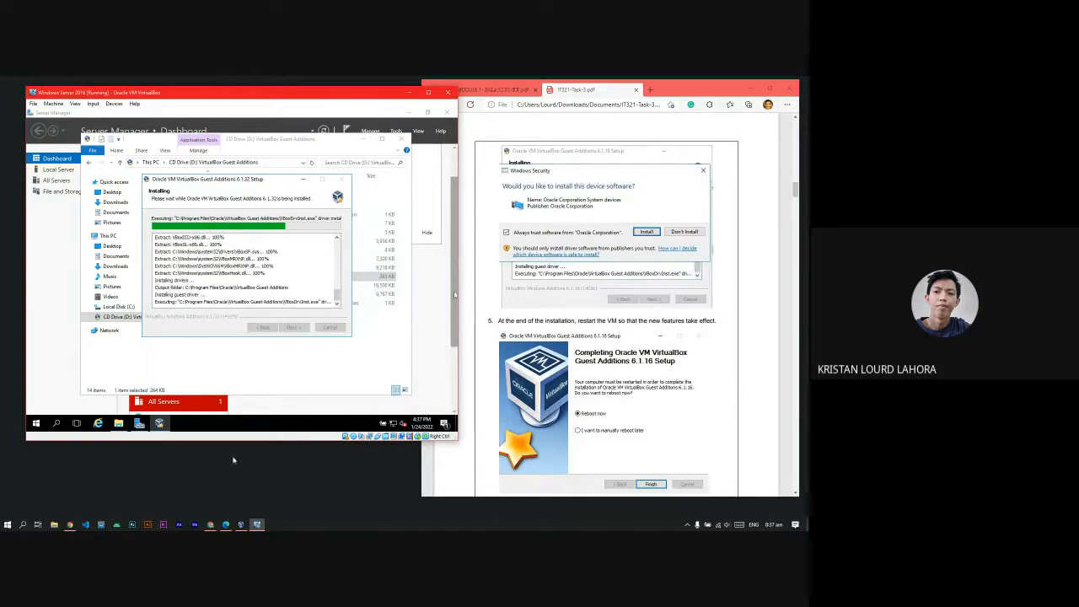
- Reopen the host's File Explorer and check the storage details of the Acer (C:) drive during the installation
key(super+e)
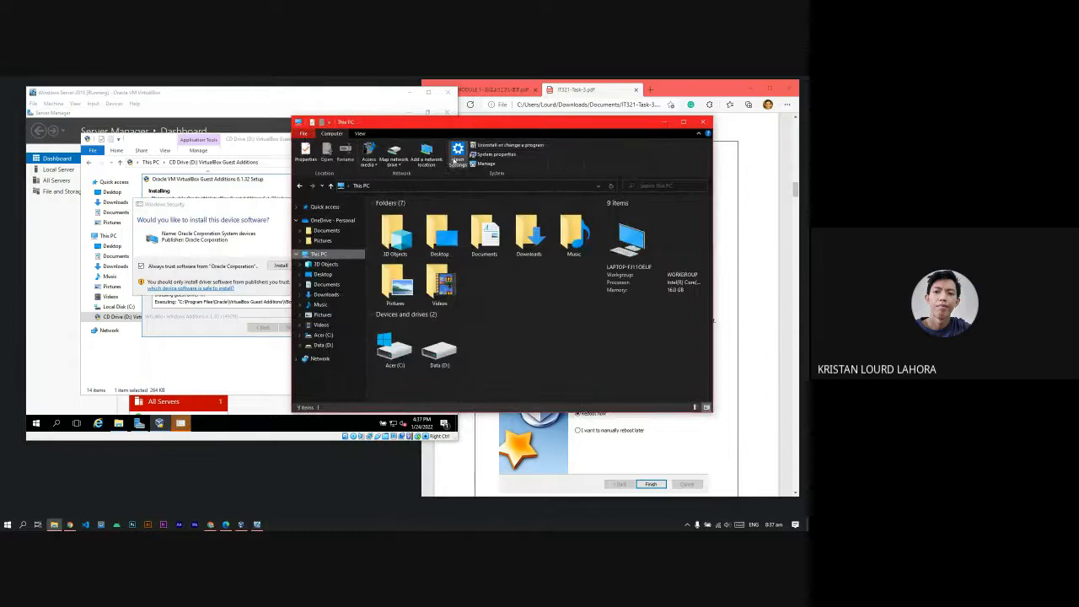
click(394, 345)
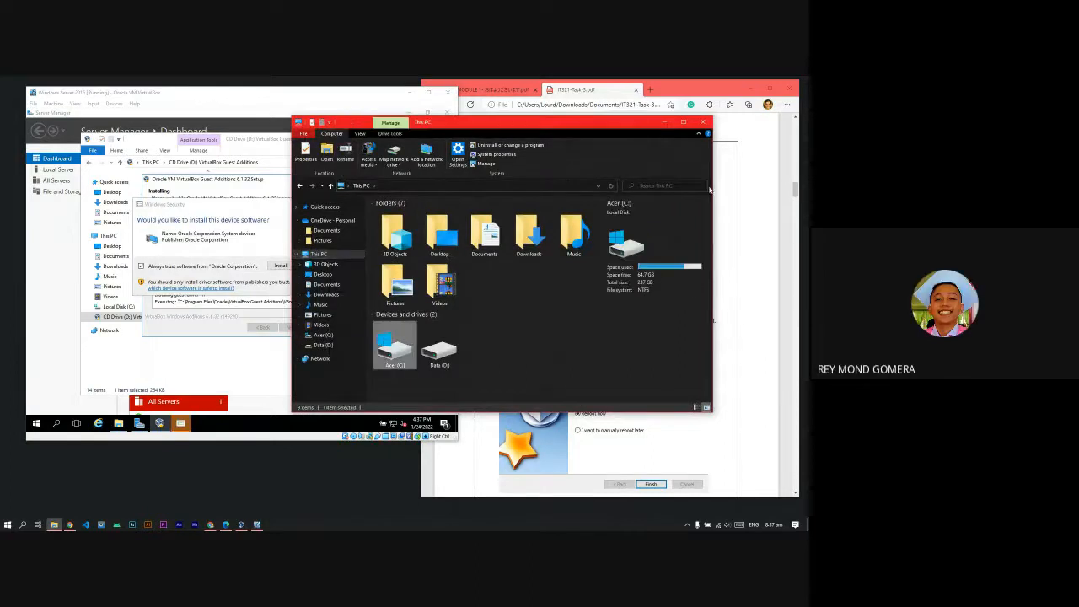
- Allow the Oracle Corporation device software to install in the VM and finish the Guest Additions setup with an immediate reboot
click(664, 122)
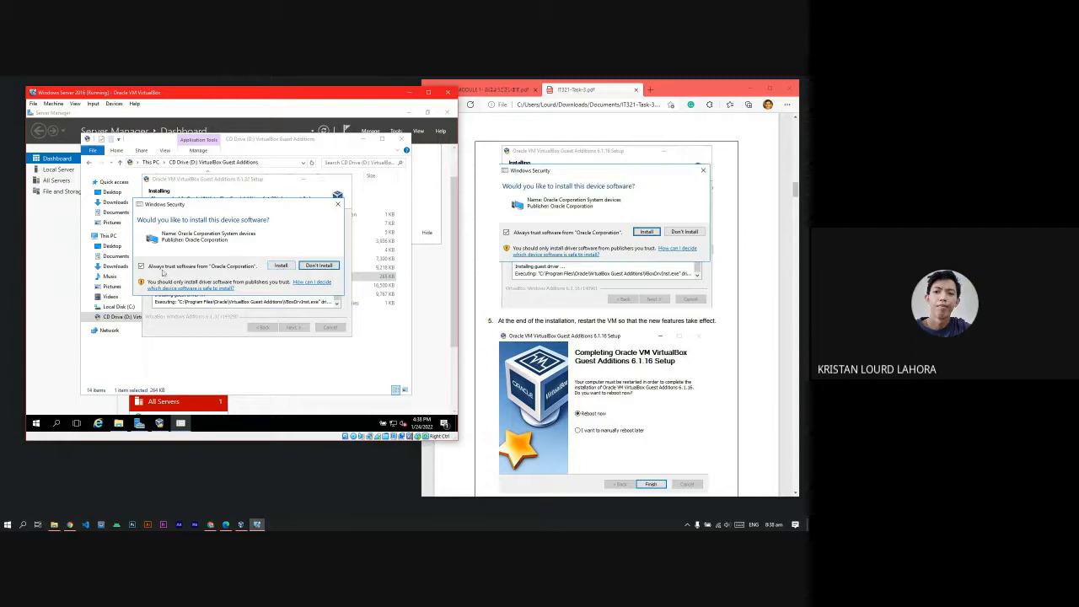
click(282, 268)
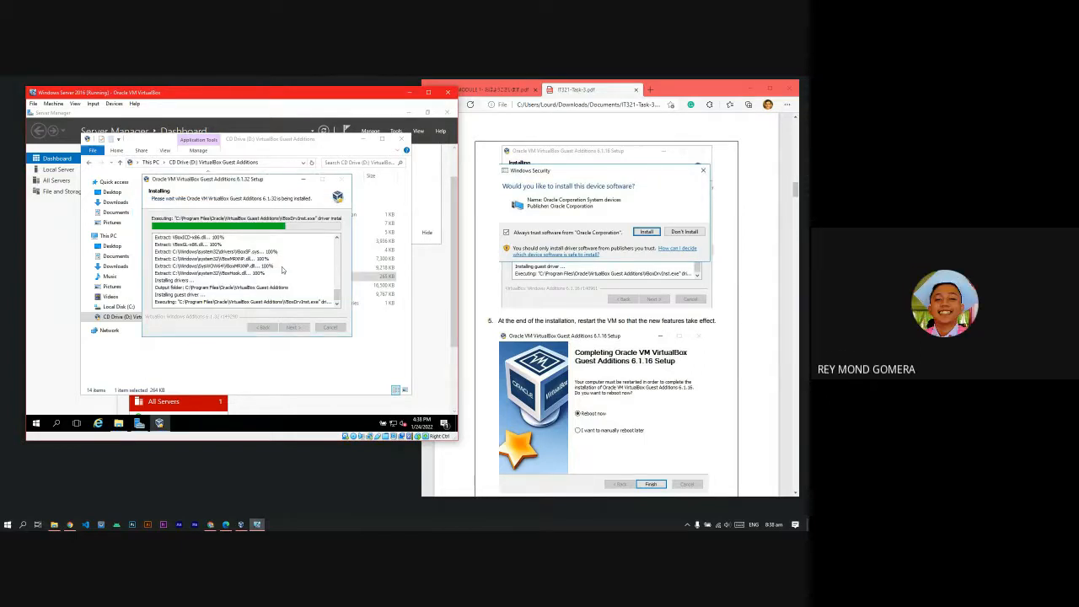
scroll(506, 311, up, 1)
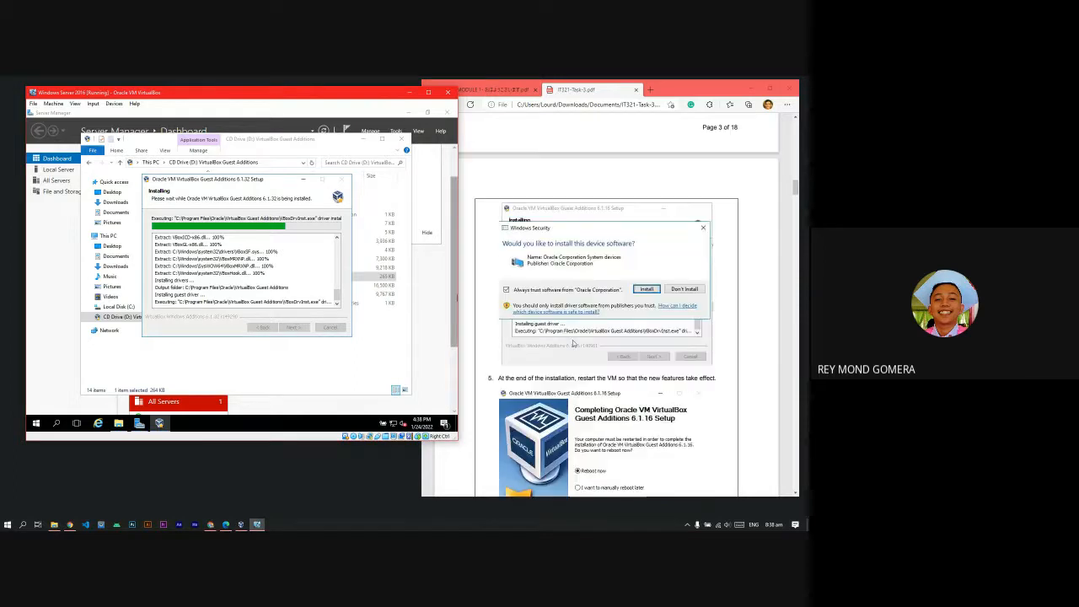
scroll(566, 357, down, 4)
scroll(566, 357, up, 1)
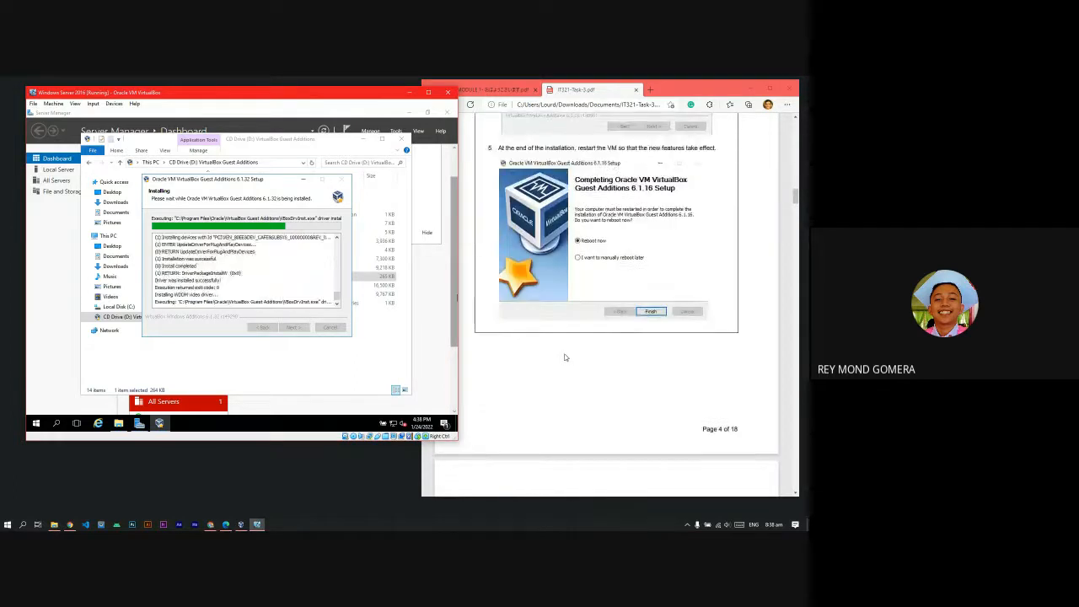
scroll(603, 265, up, 1)
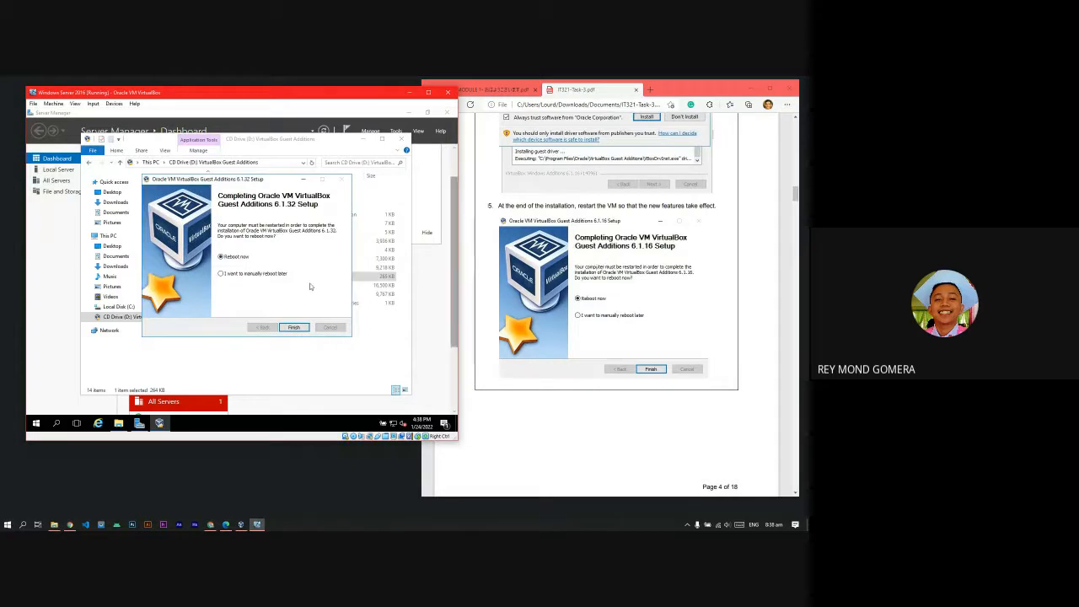
click(293, 328)
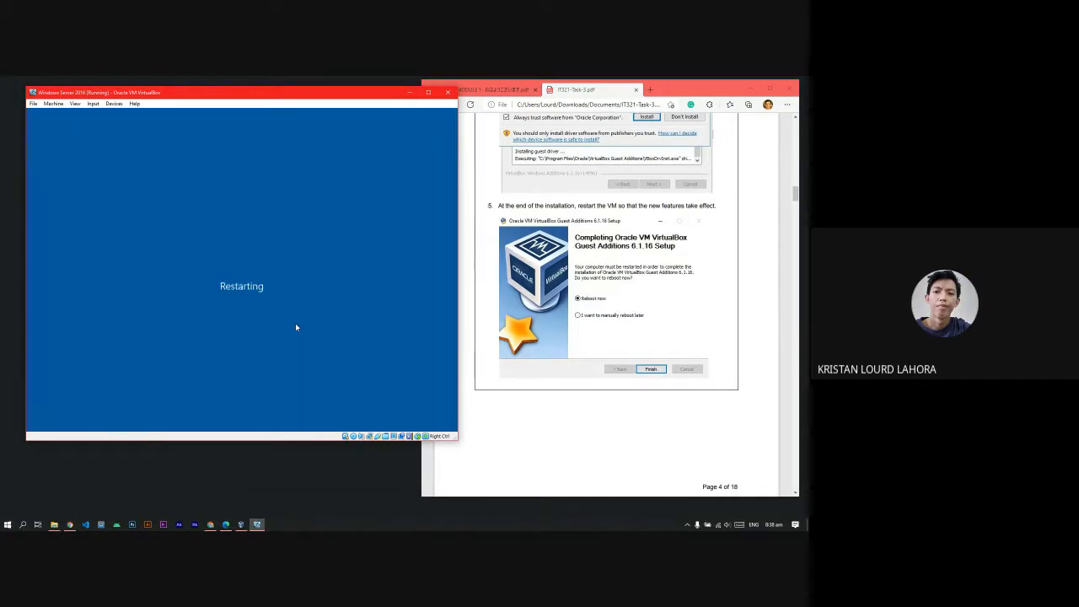
- Read the PDF guide's page 5 on restarting the VM, opening a session, full-screen mode and the resized guest desktop
scroll(601, 347, down, 6)
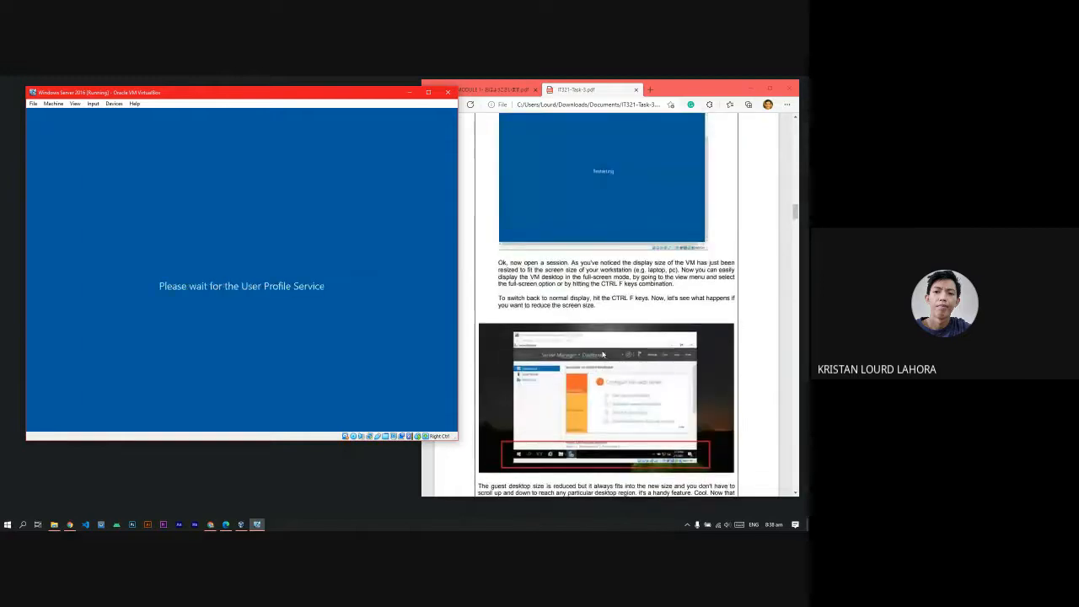
scroll(602, 354, down, 1)
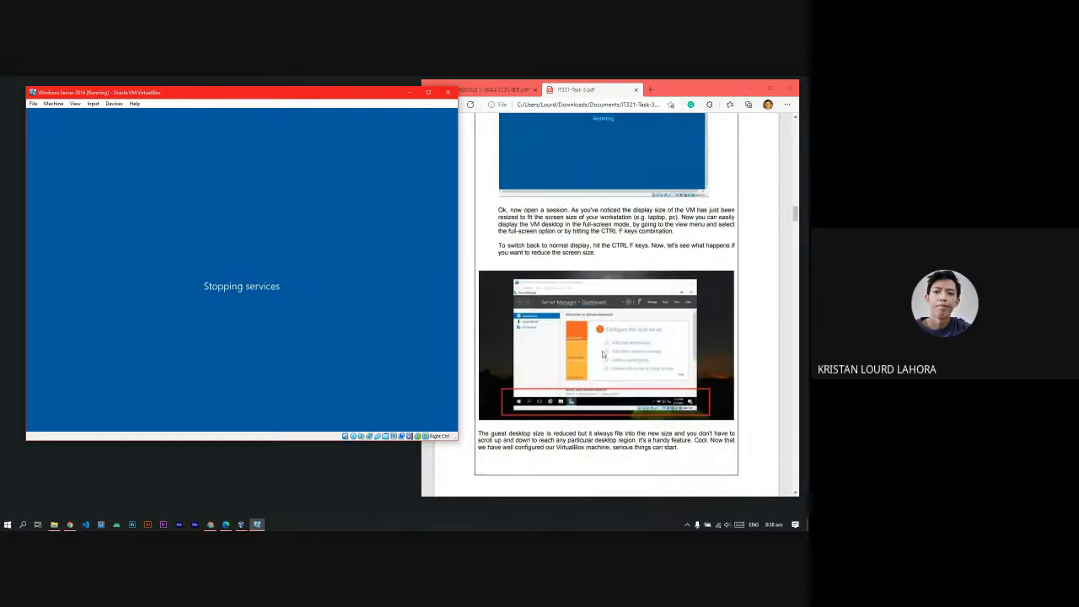
scroll(602, 351, up, 3)
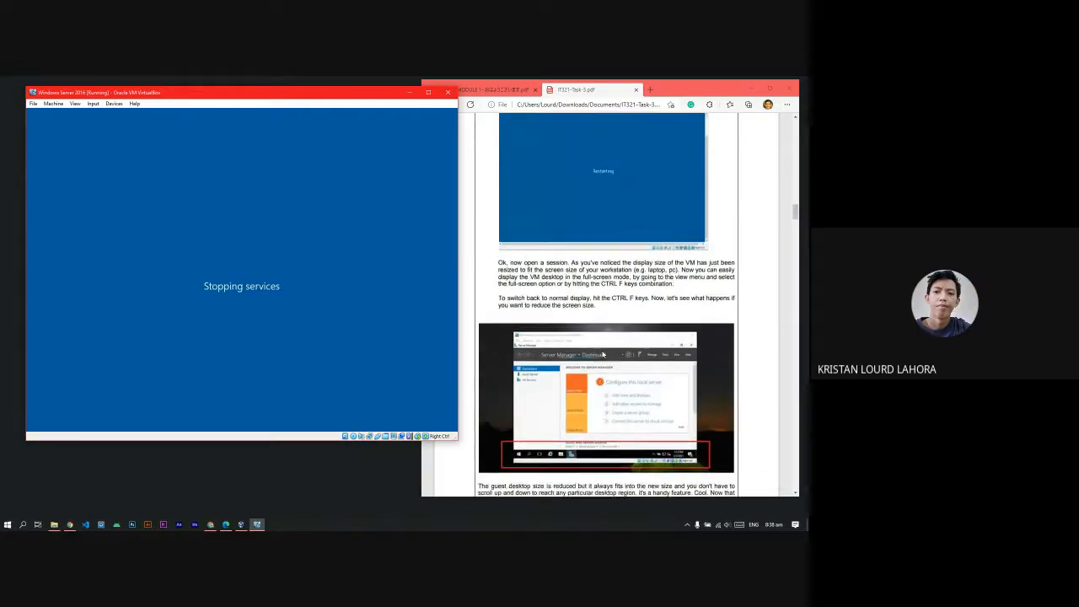
scroll(602, 350, down, 3)
scroll(602, 354, up, 2)
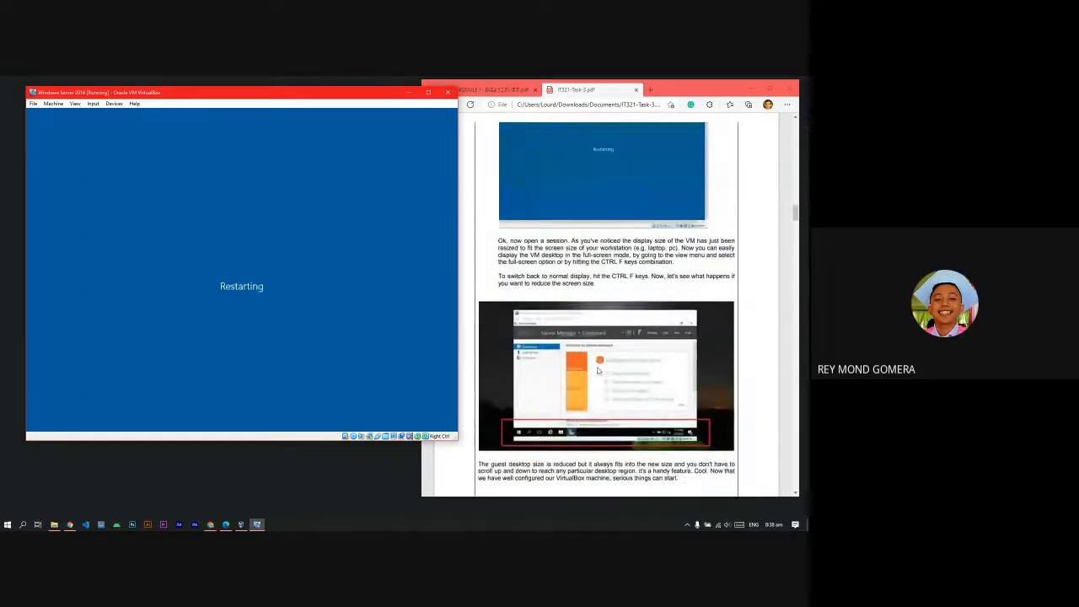
scroll(565, 390, down, 1)
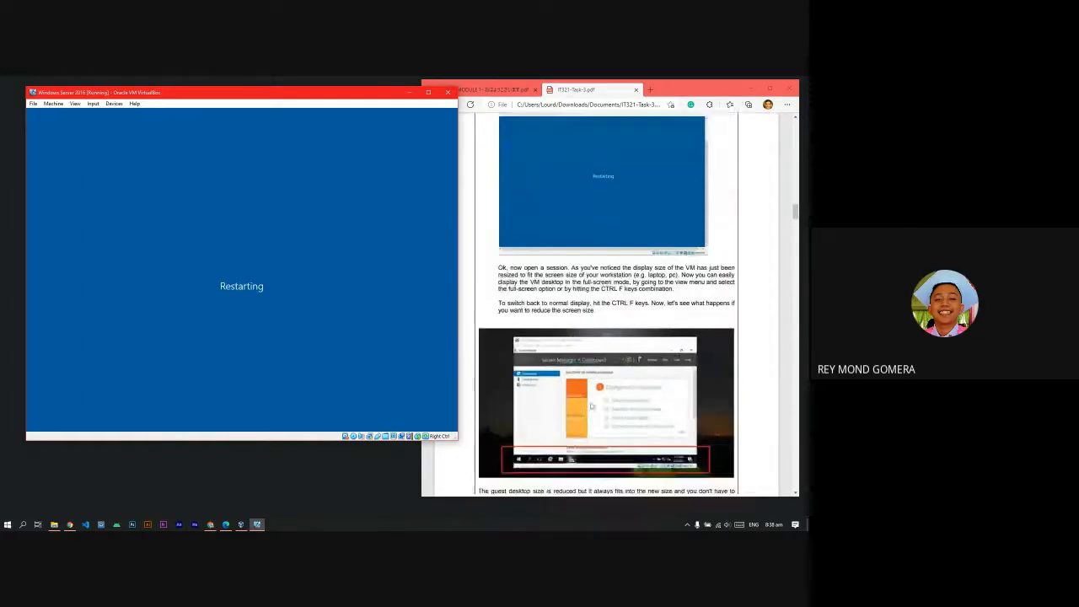
scroll(590, 401, up, 7)
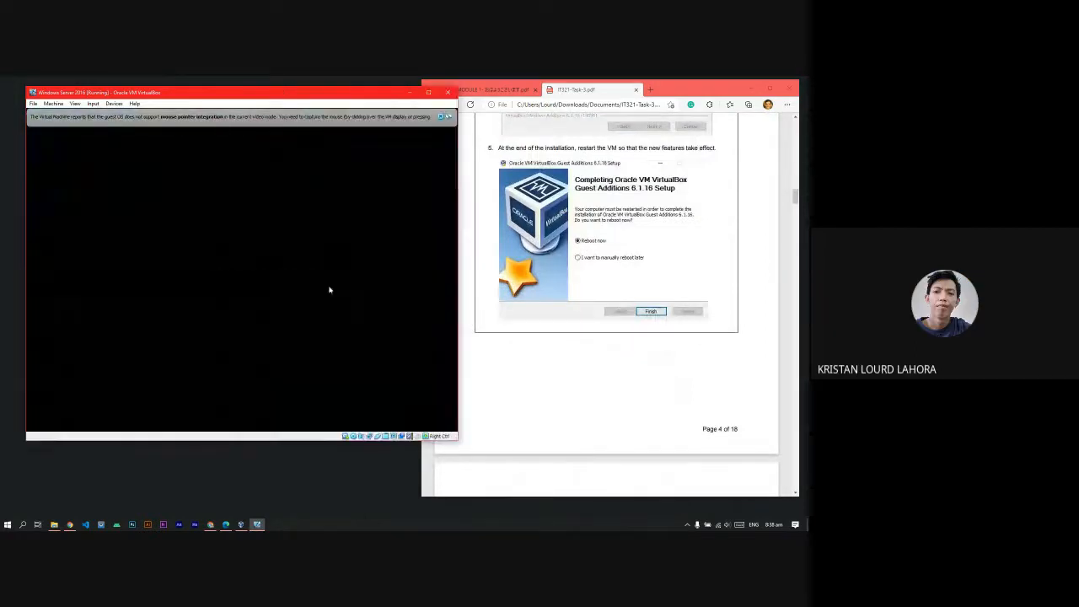
scroll(575, 415, up, 3)
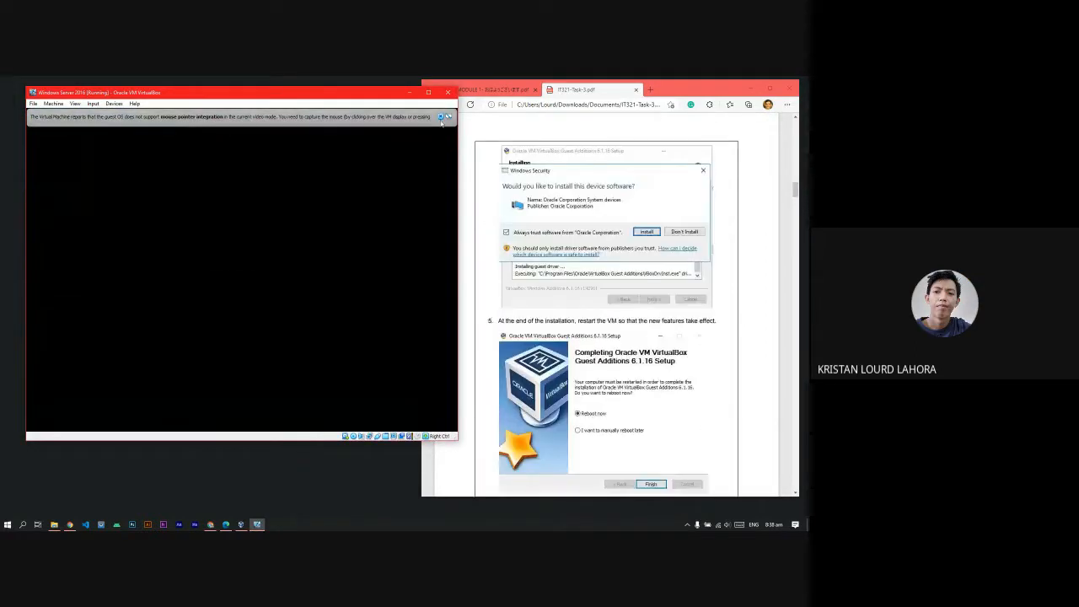
scroll(615, 405, down, 10)
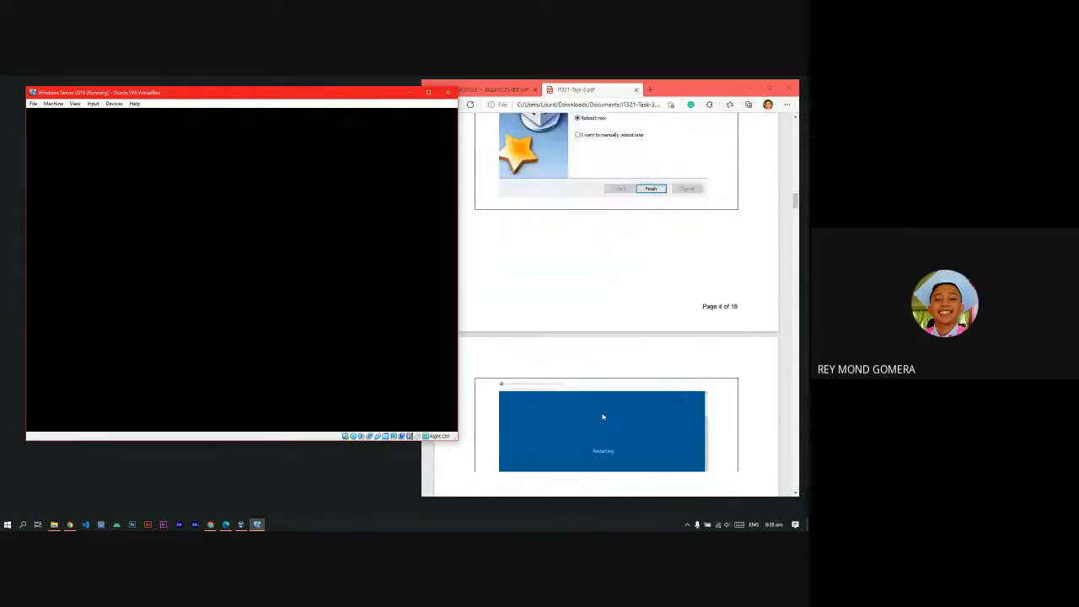
scroll(615, 404, down, 1)
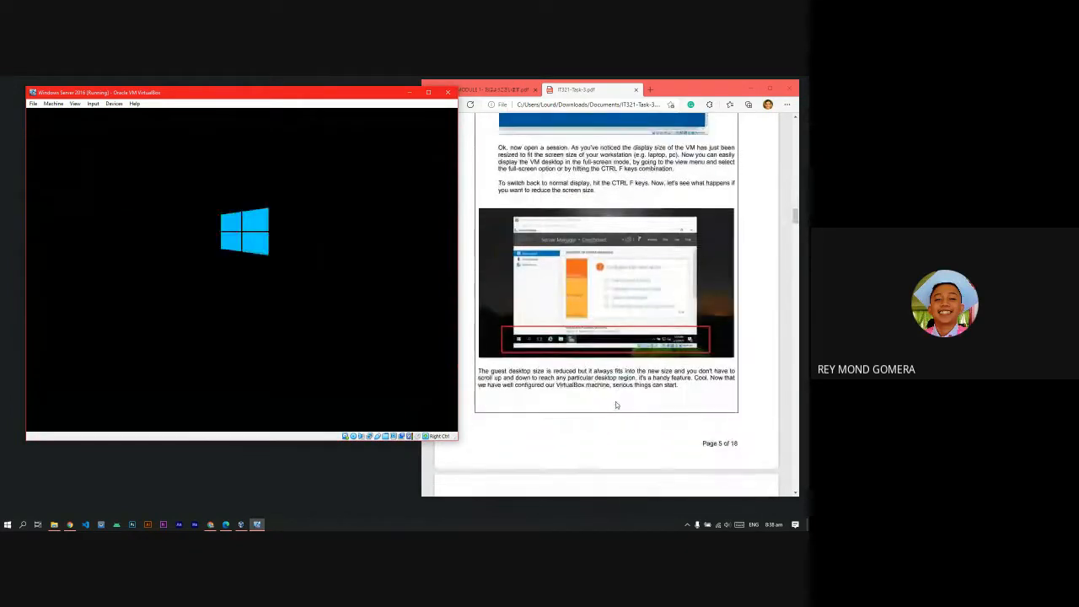
- Maximize and restore the VM window, and reread the guide from the "open a session" instruction to the Task 3.2 heading
click(428, 92)
click(778, 81)
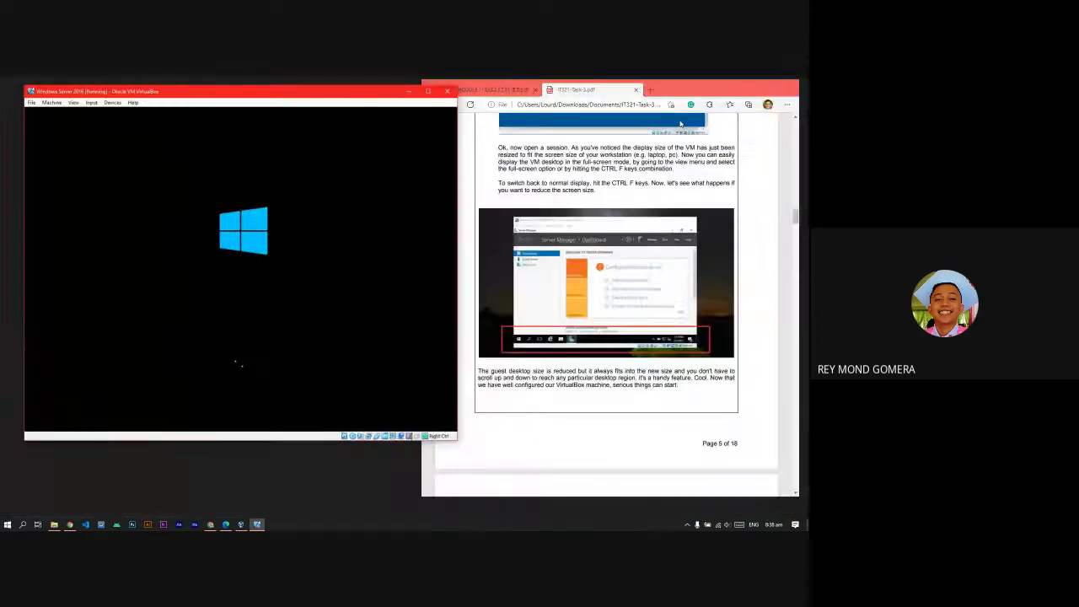
scroll(686, 346, up, 4)
scroll(686, 349, down, 1)
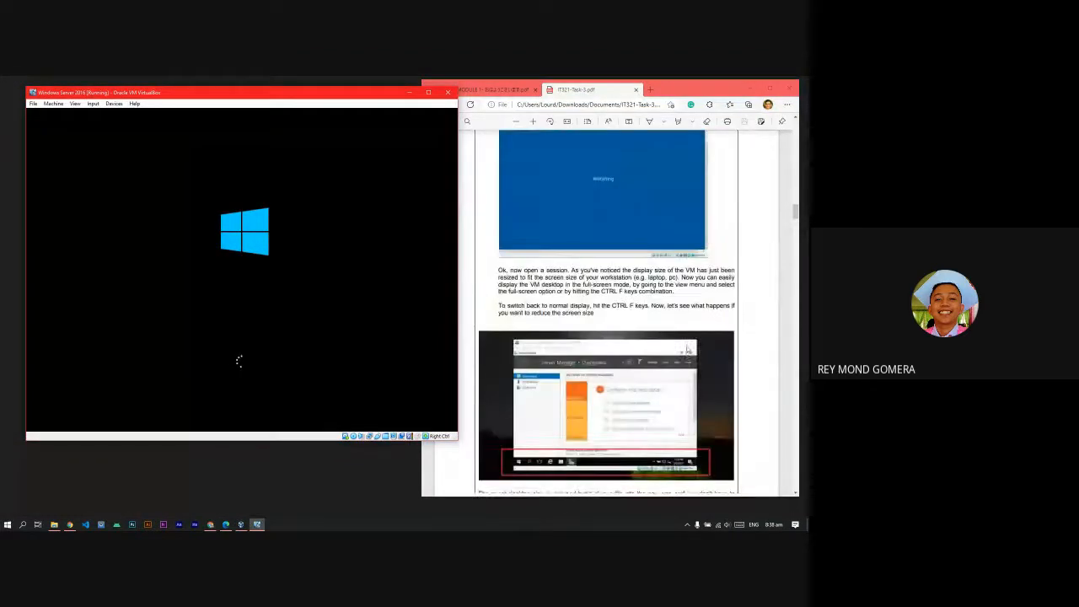
drag(500, 264, 578, 263)
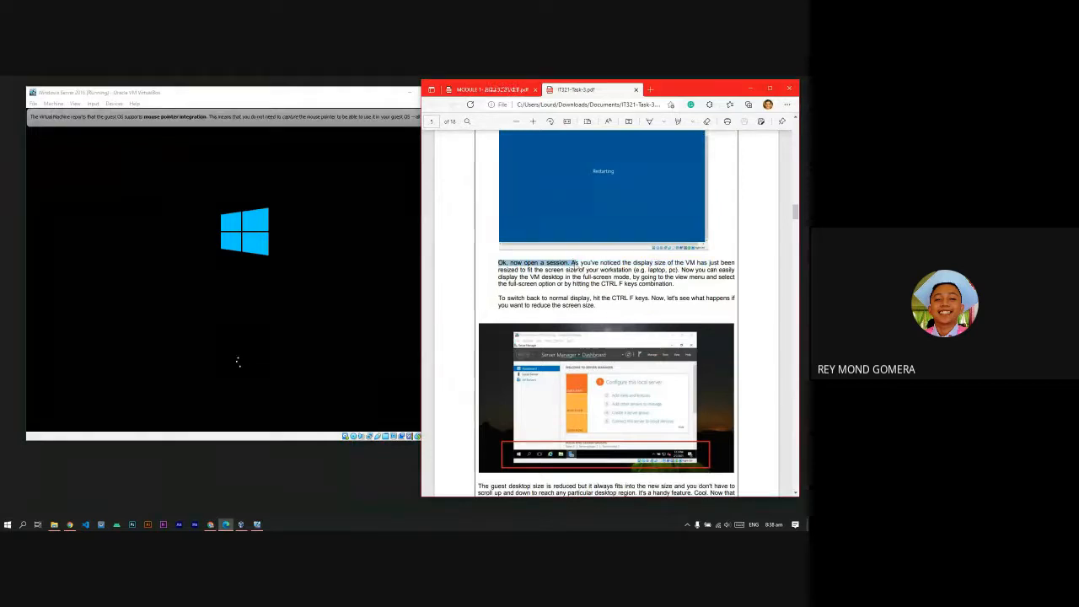
scroll(683, 325, up, 1)
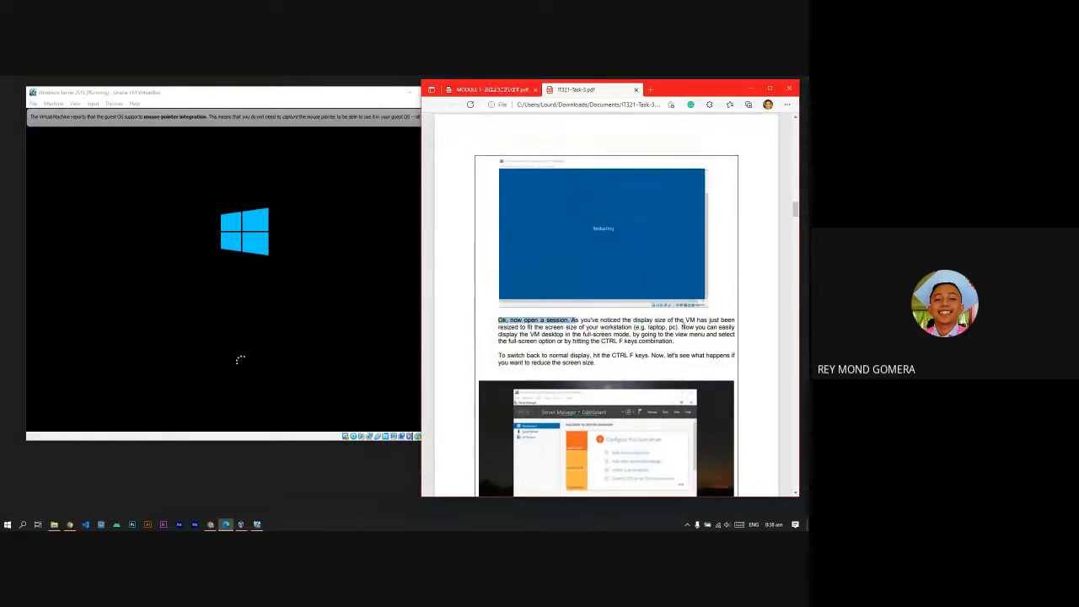
scroll(683, 324, up, 4)
scroll(683, 325, down, 2)
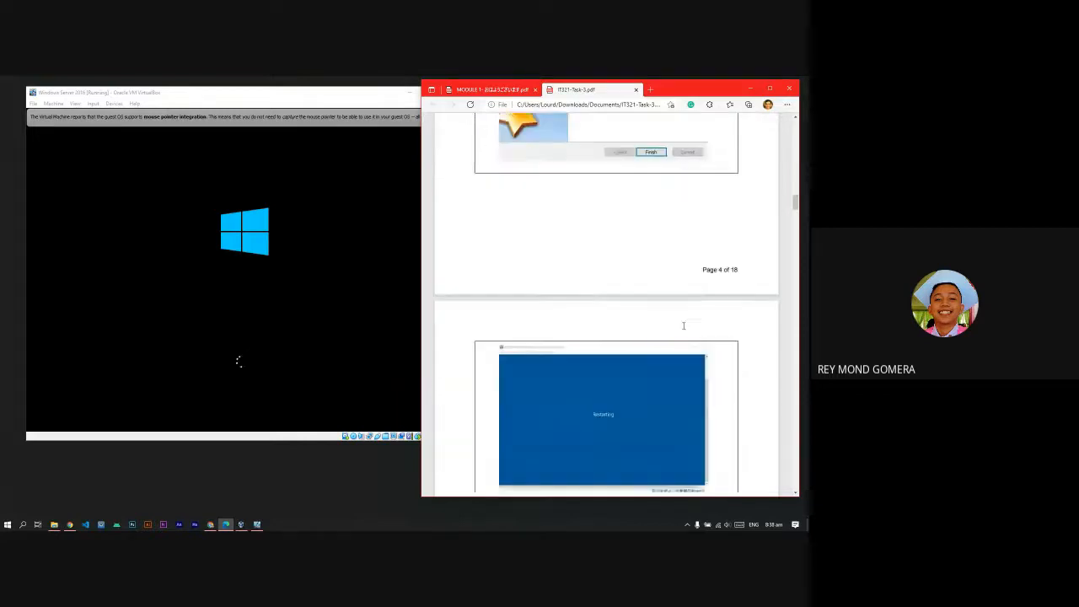
scroll(683, 326, down, 6)
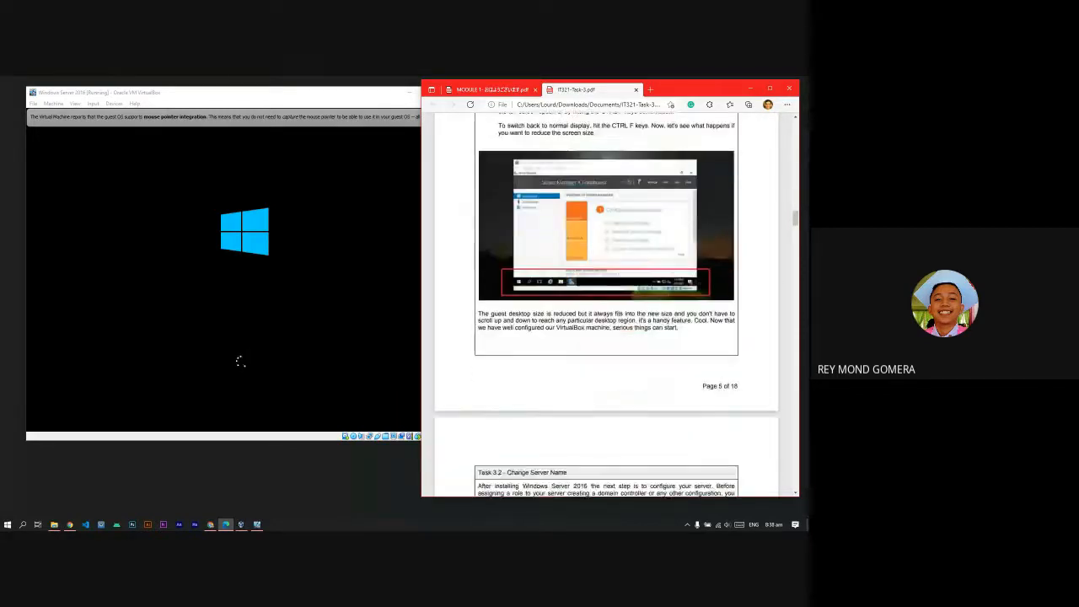
- In the host's File Explorer, check the Data (D:) storage and the details of Windows Server 2016.vhd in the Virtual Box storage folder
click(54, 524)
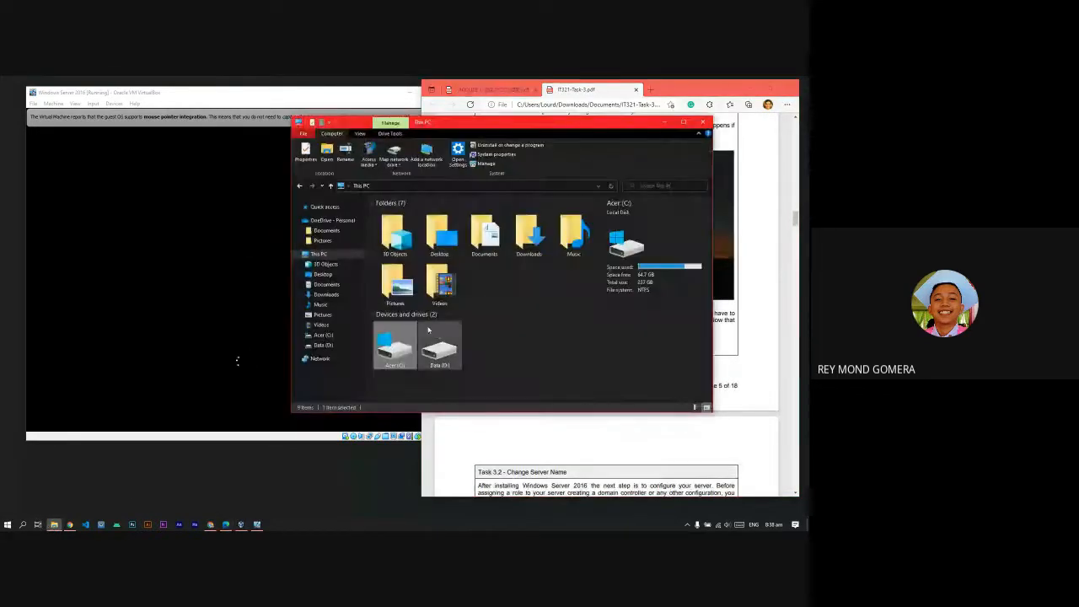
click(437, 361)
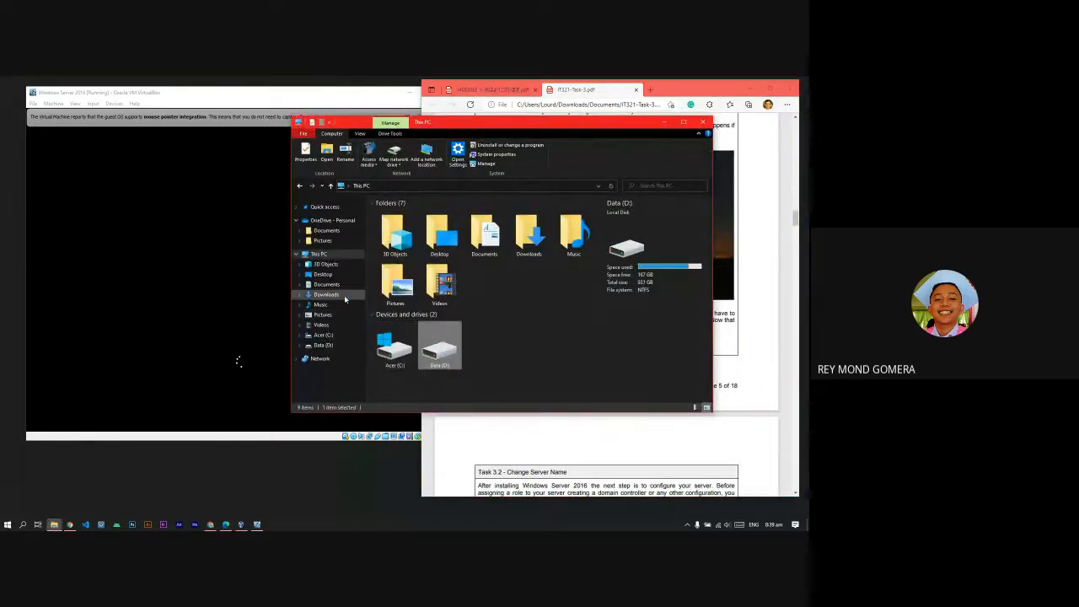
click(323, 344)
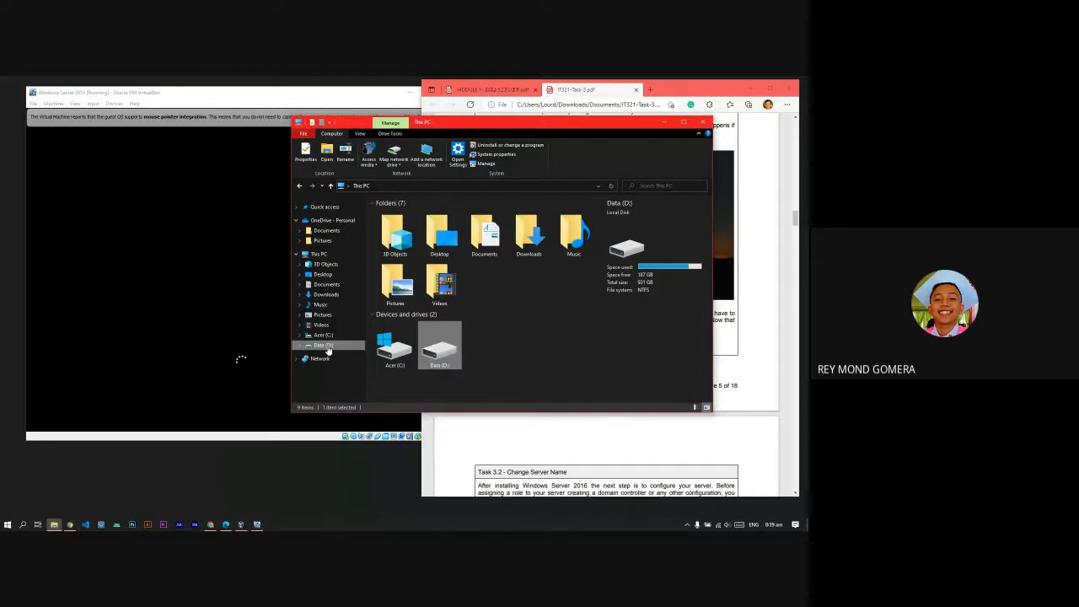
click(406, 336)
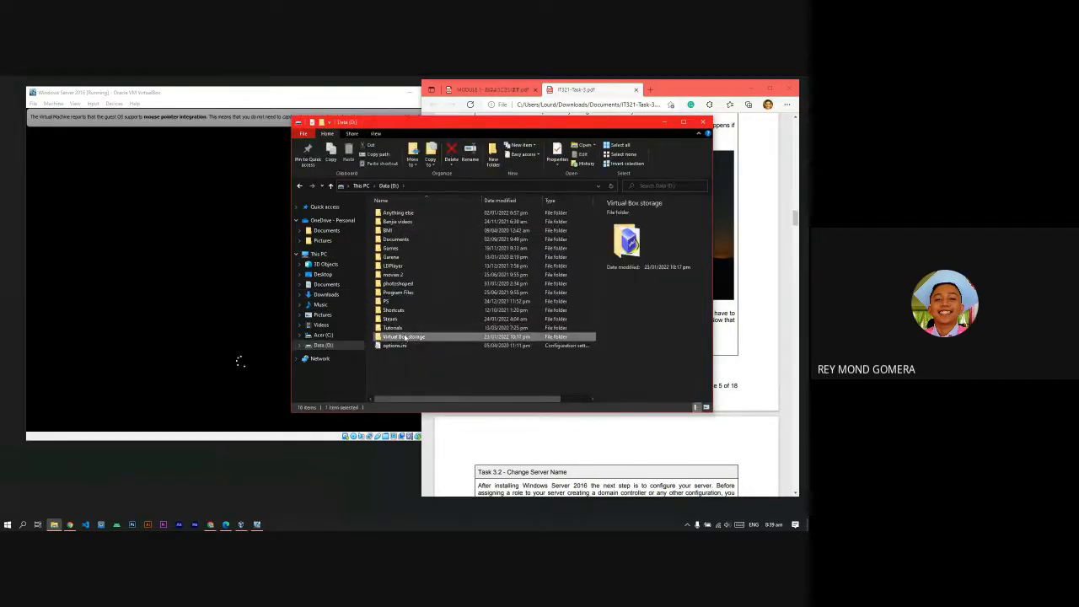
double_click(439, 339)
click(419, 214)
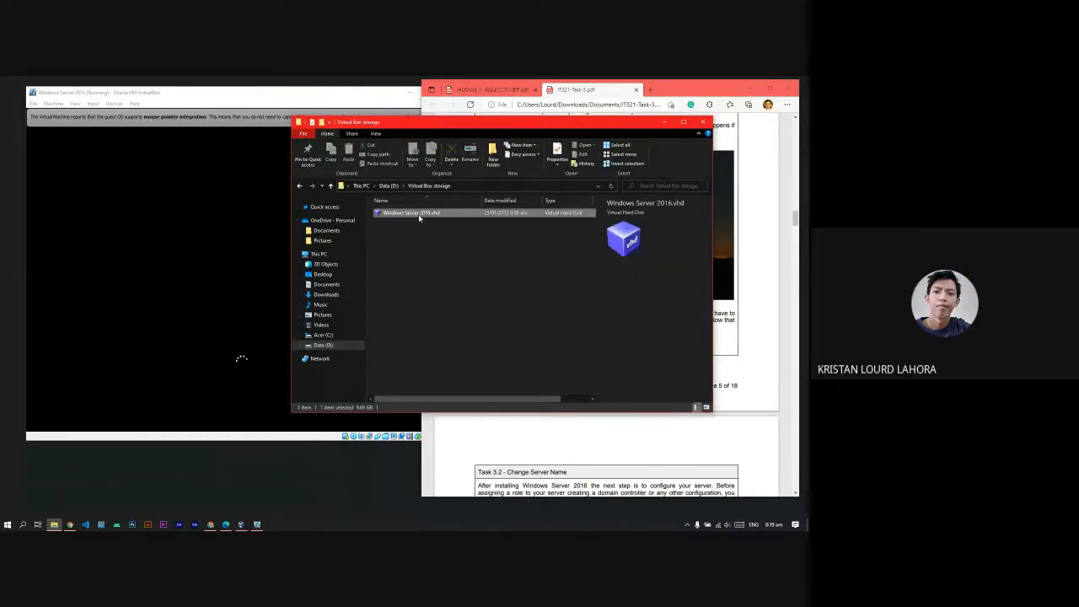
right_click(418, 214)
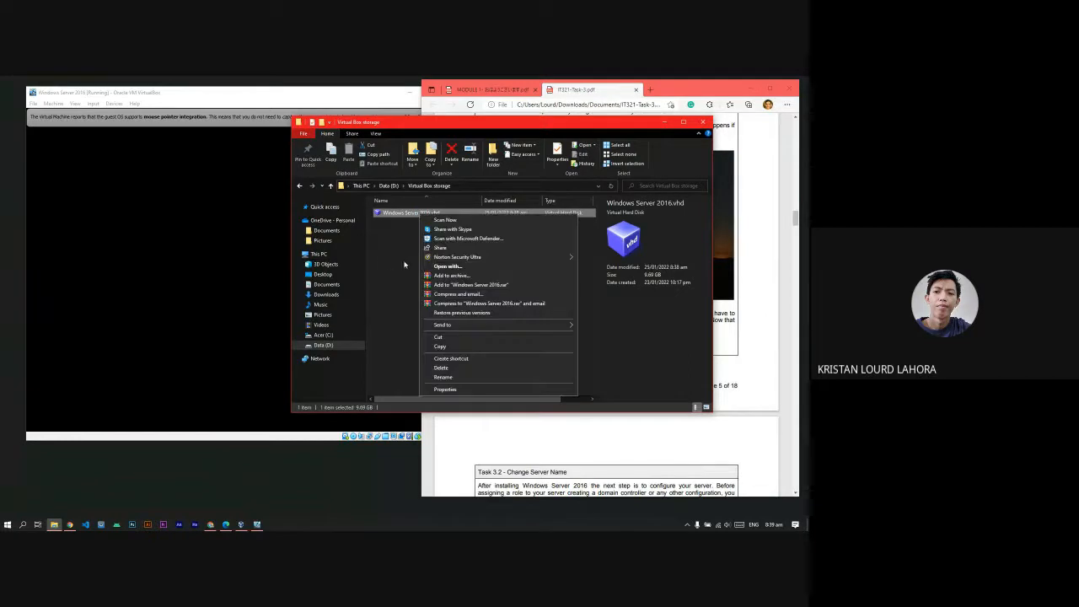
click(651, 279)
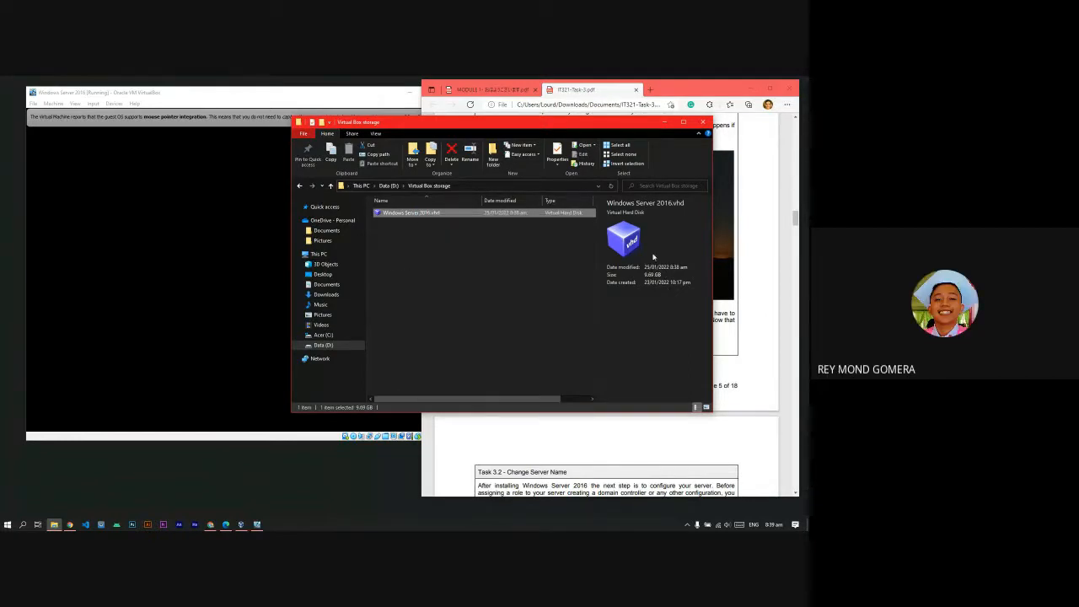
click(589, 260)
click(330, 187)
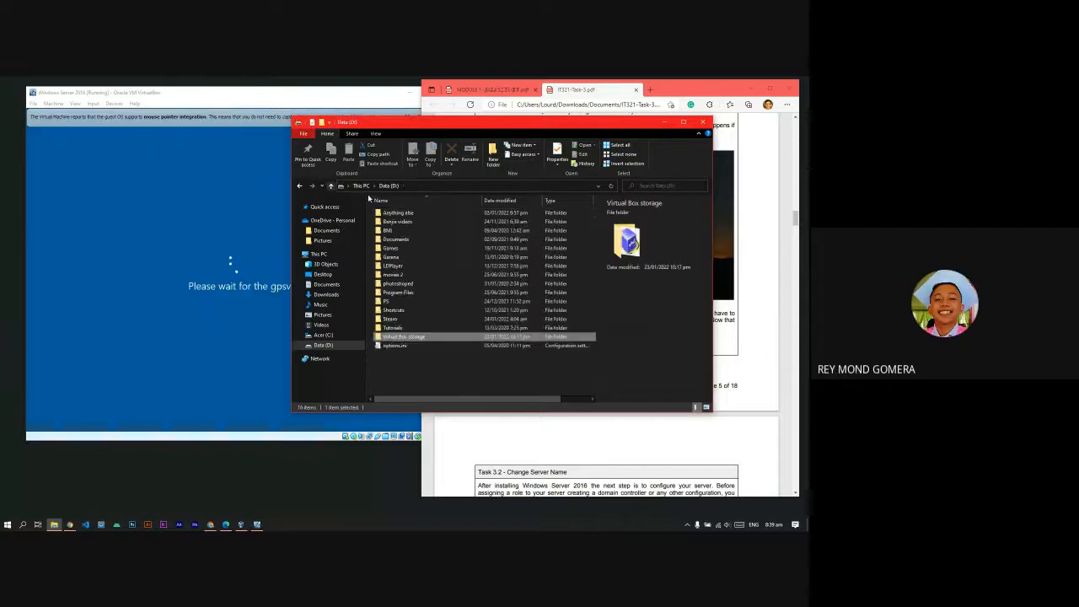
click(423, 329)
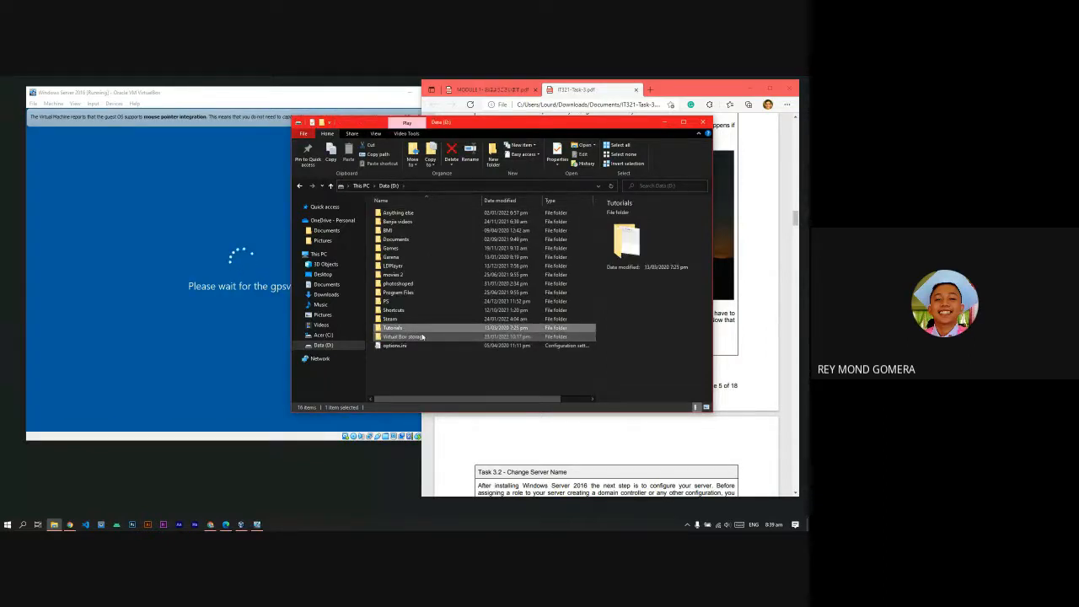
click(422, 337)
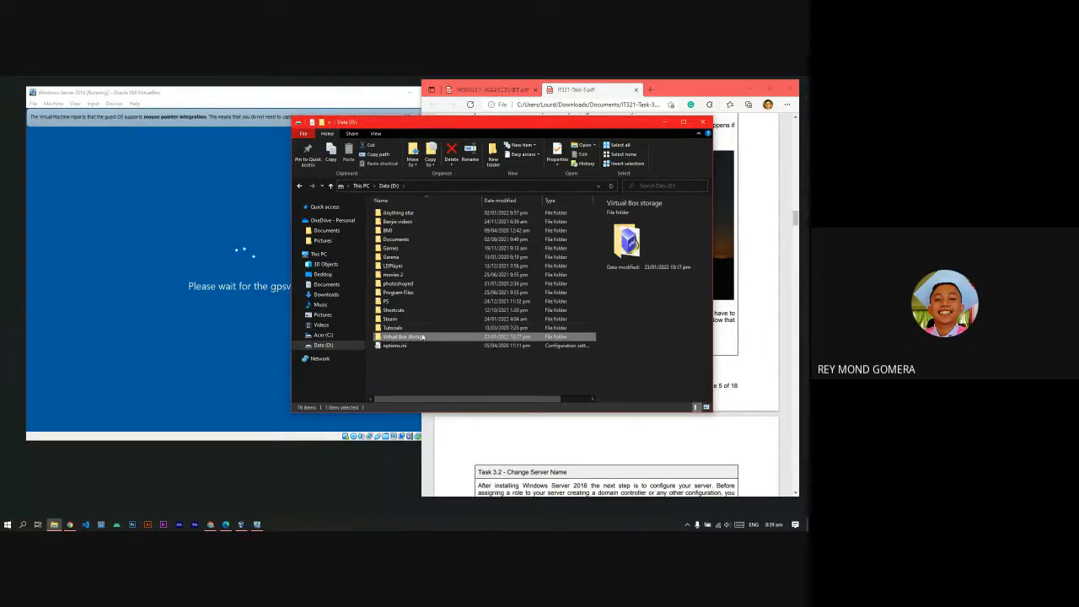
- On the host's Acer (C:) drive, find and open the VirtualBox installation folder inside Program Files\Oracle
click(349, 336)
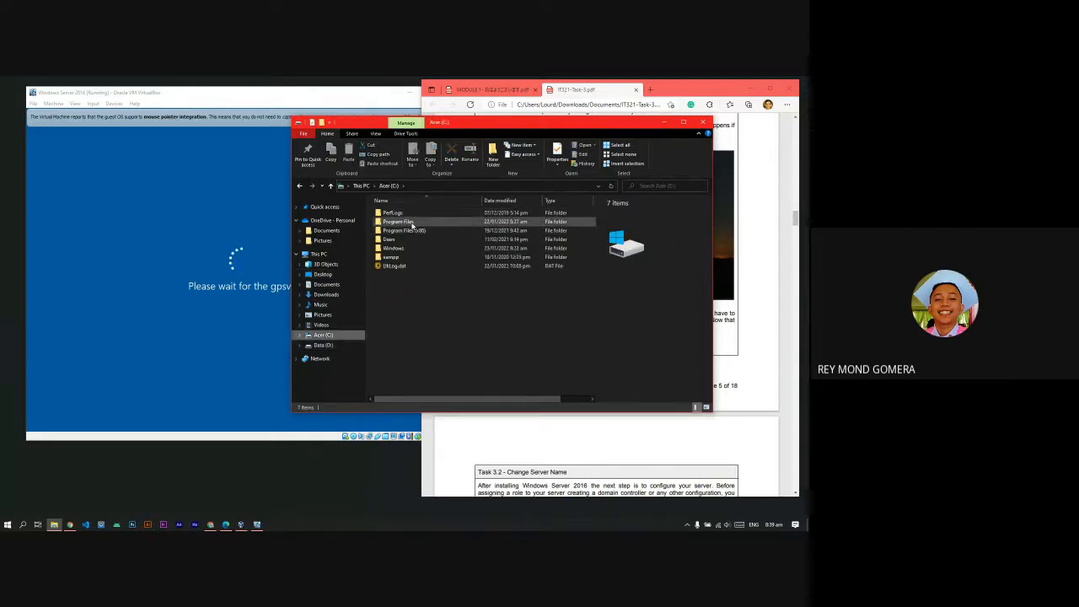
double_click(411, 223)
click(427, 259)
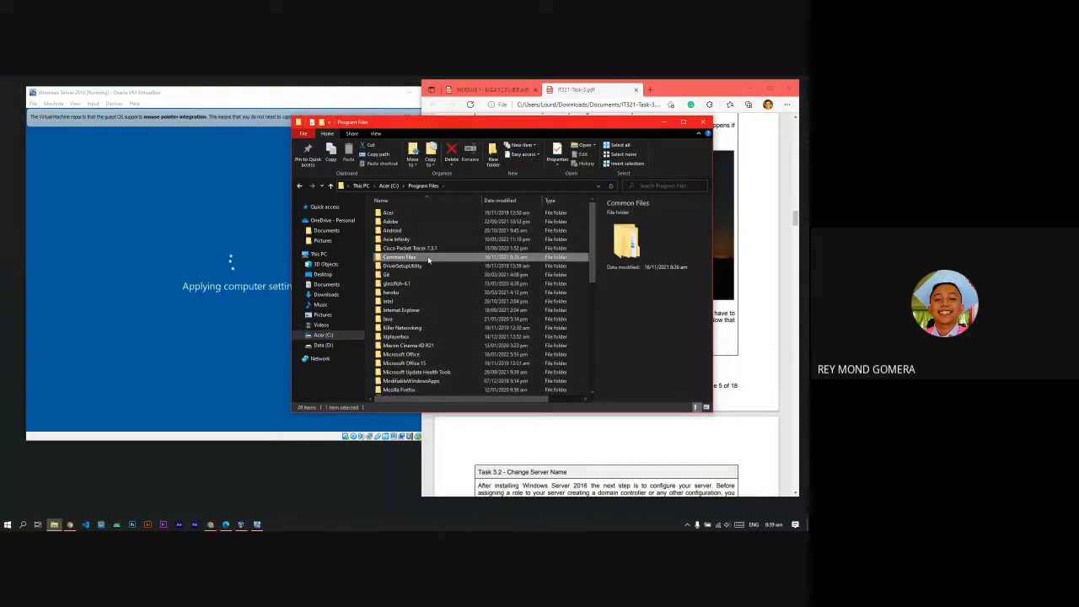
scroll(445, 306, down, 6)
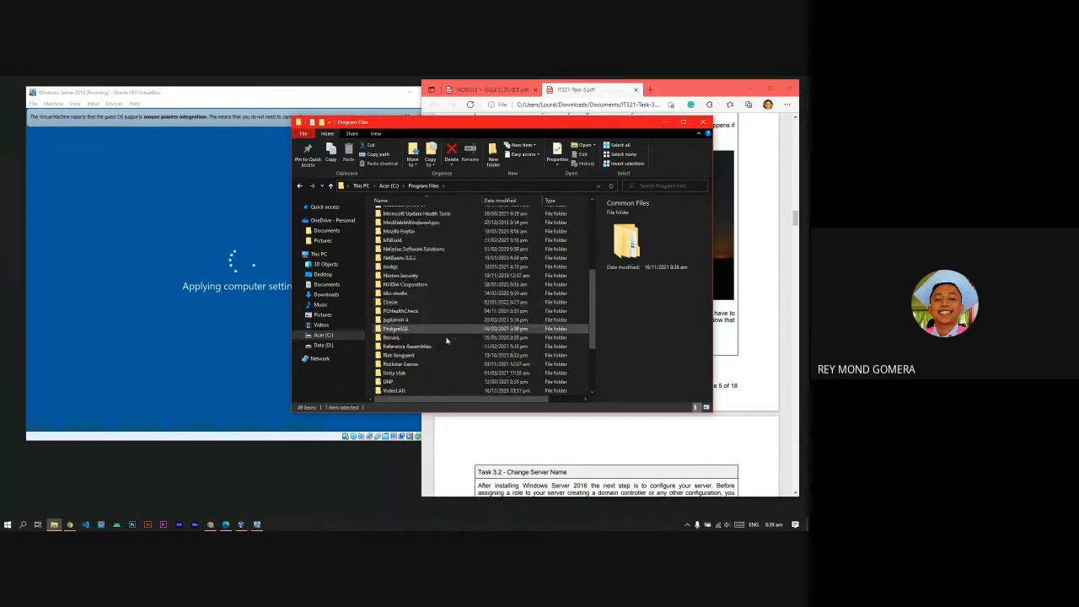
scroll(447, 340, down, 3)
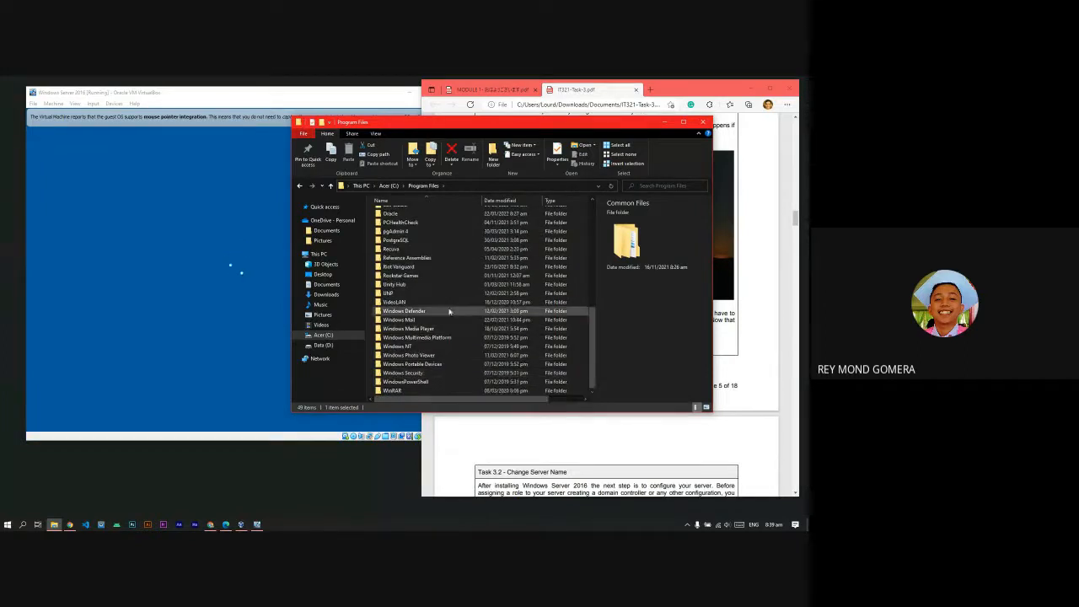
scroll(451, 303, up, 1)
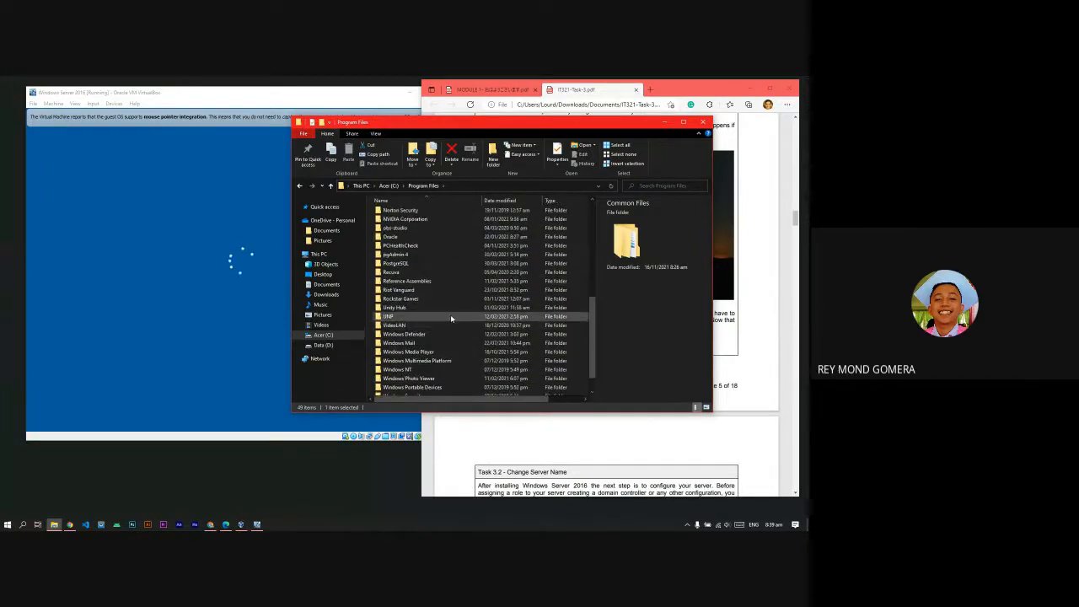
double_click(438, 236)
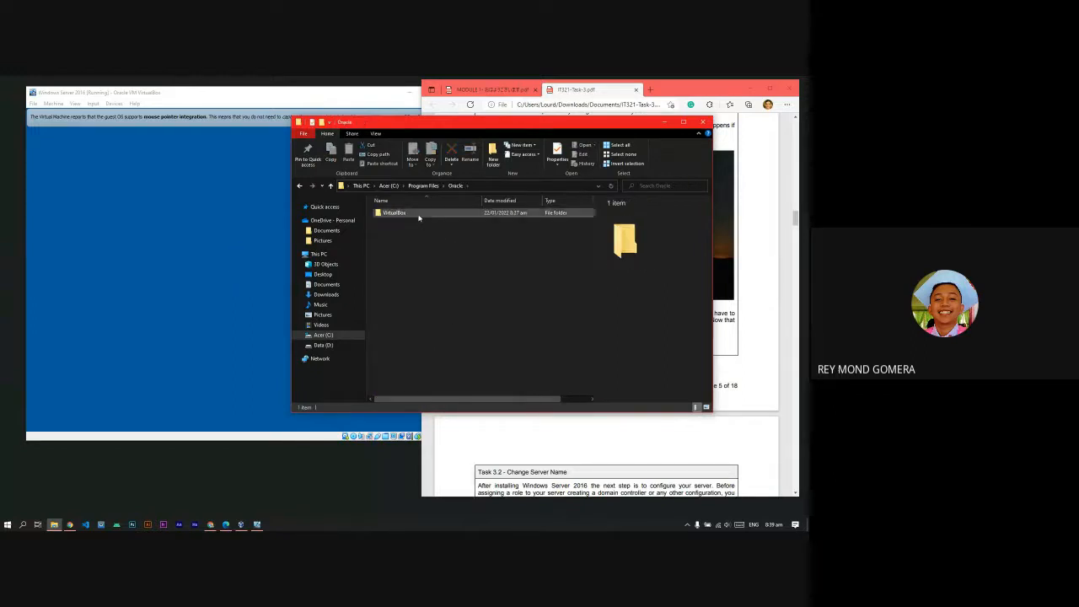
double_click(418, 216)
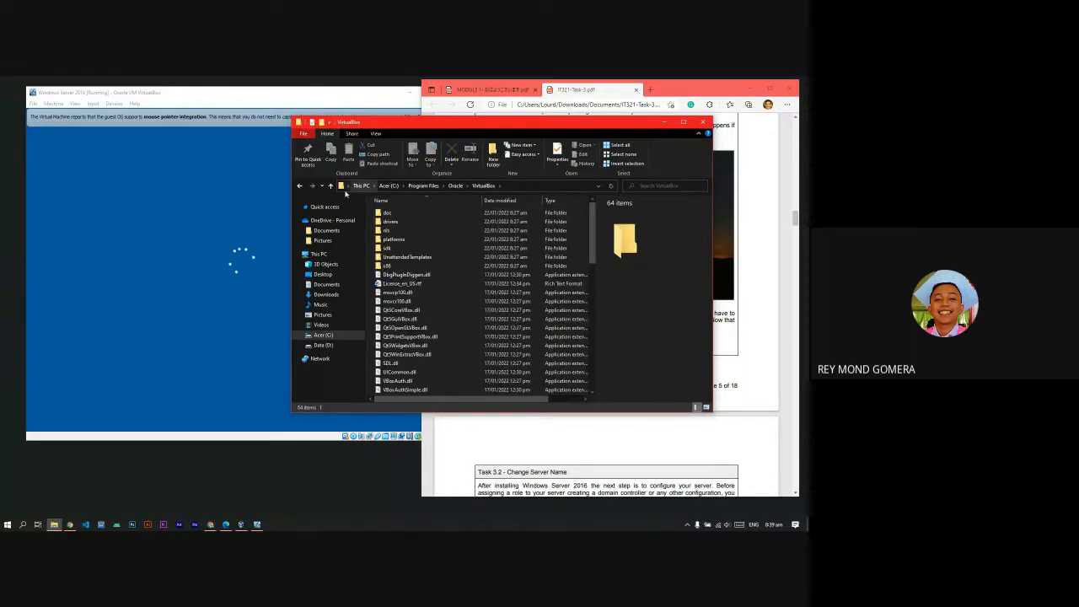
- Check the properties of the VirtualBox folder inside Oracle, then close them and File Explorer
click(330, 185)
right_click(401, 217)
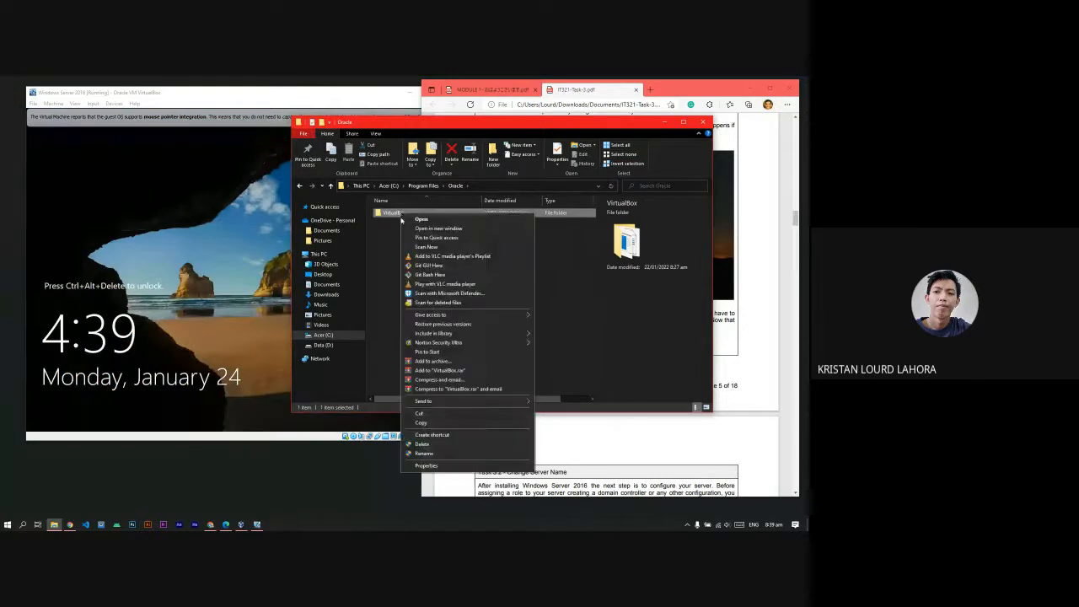
click(426, 465)
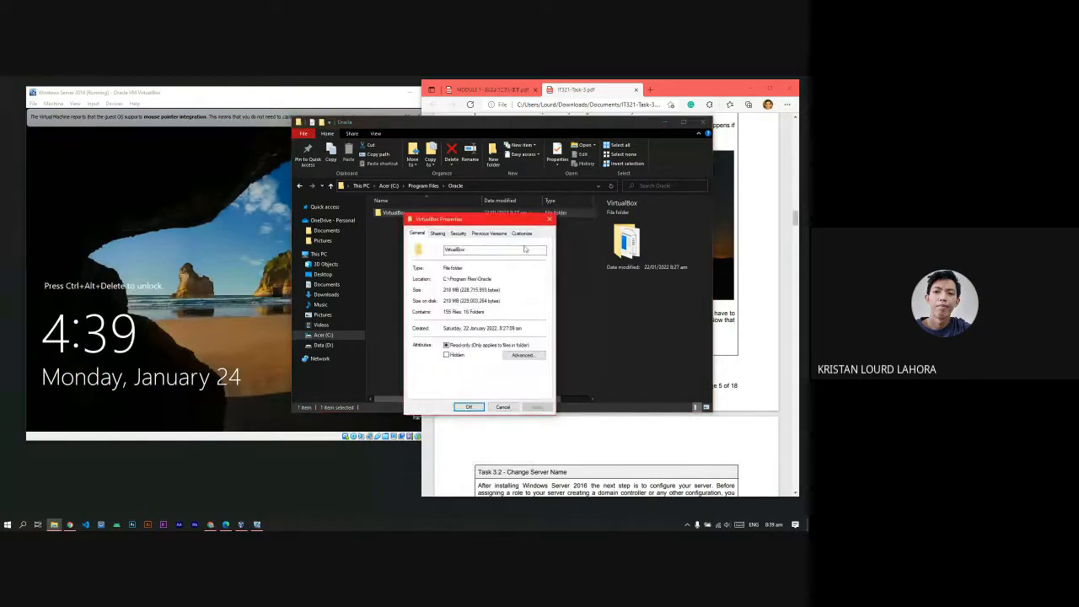
click(549, 220)
click(700, 123)
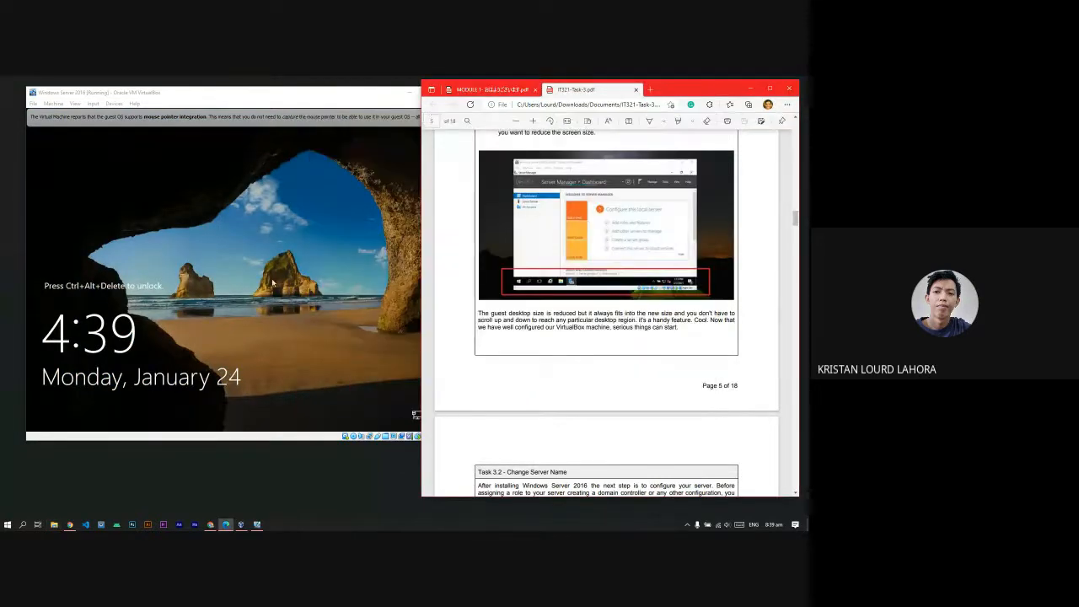
- Send Ctrl+Alt+Delete to the VM's lock screen and dismiss the mouse pointer integration notice
click(113, 103)
mouse_move(94, 104)
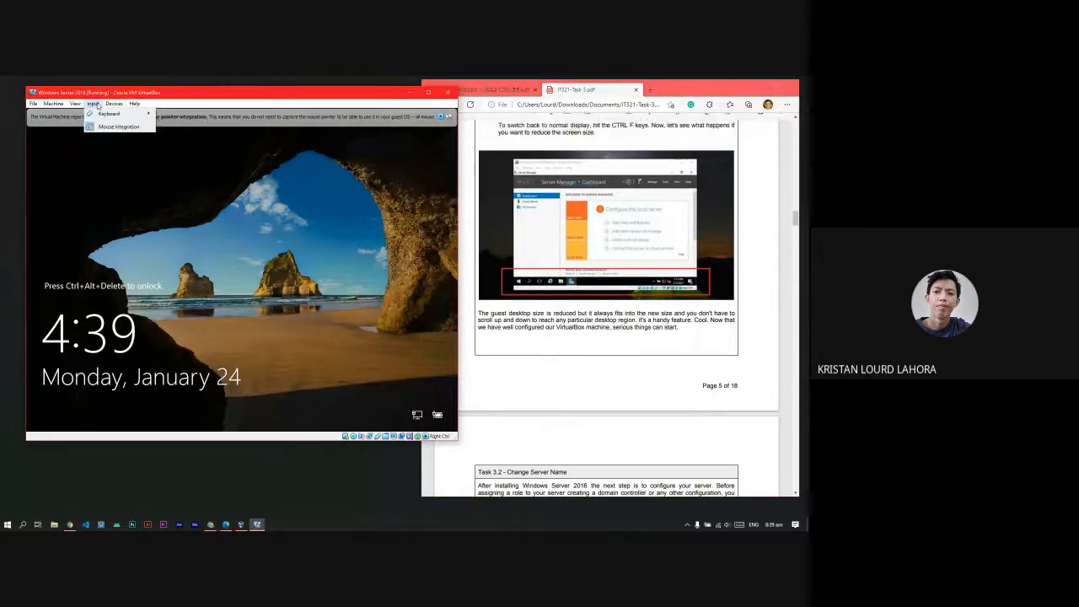
click(169, 139)
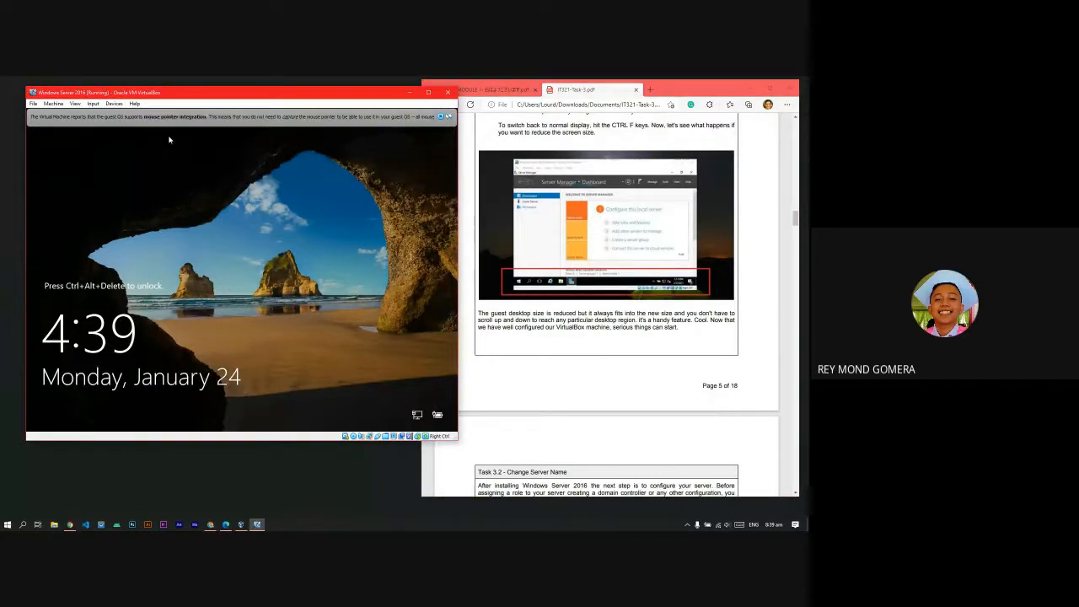
click(440, 117)
- Briefly maximize and restore the VM window, and reread the guide from the reboot step on page 4 to the full-screen instructions
scroll(459, 173, up, 5)
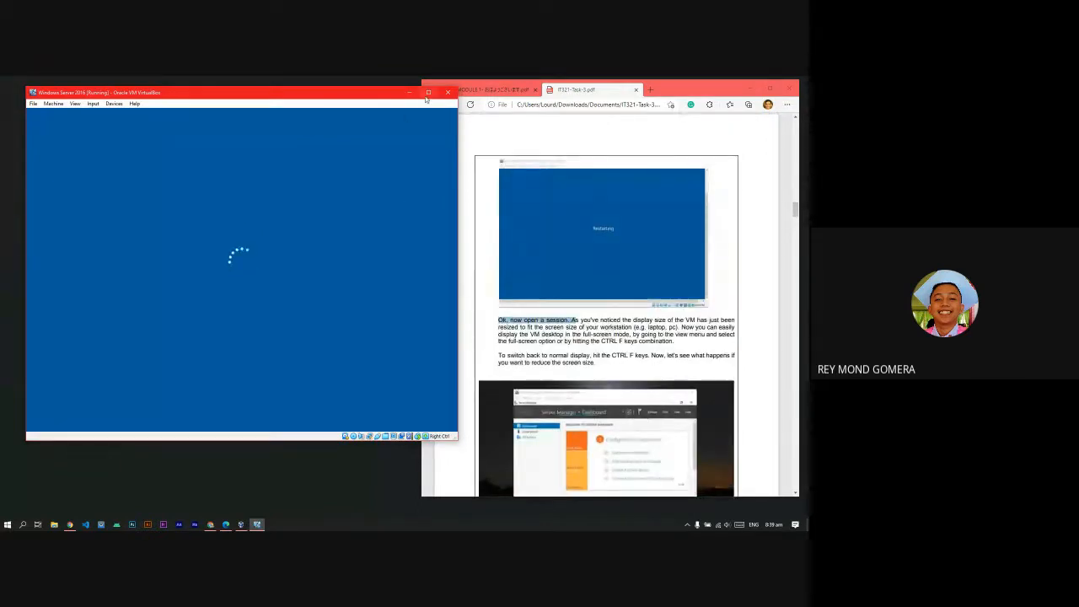
click(428, 92)
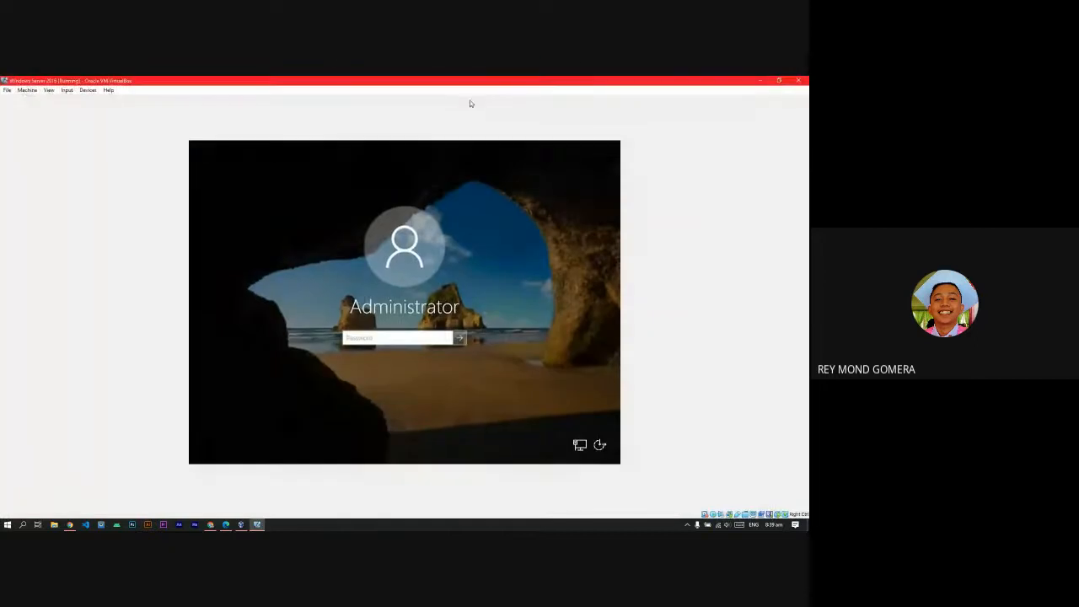
click(780, 80)
scroll(613, 313, up, 5)
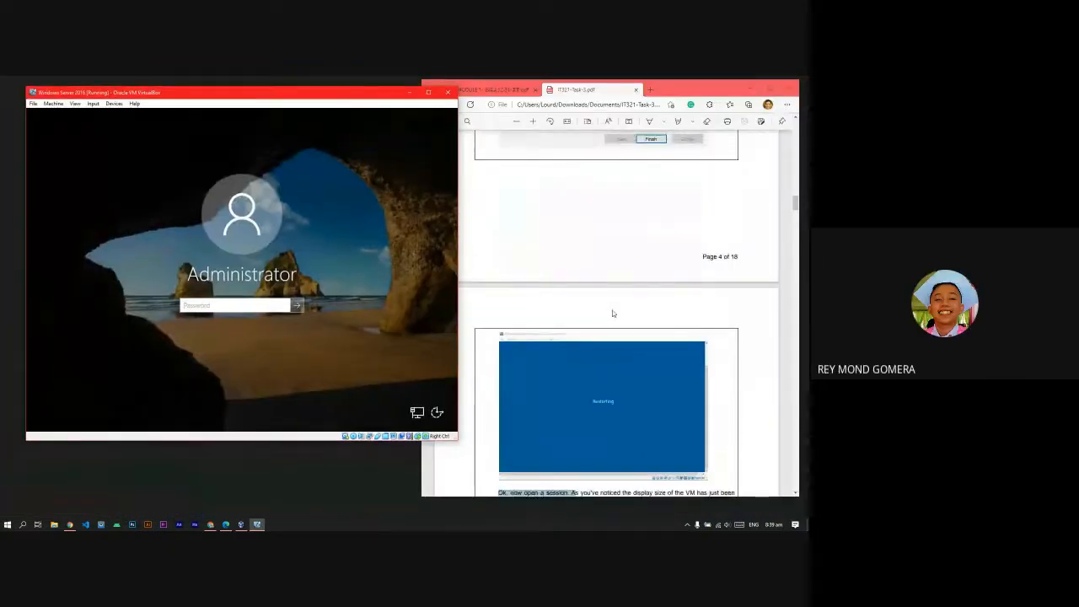
scroll(612, 313, down, 10)
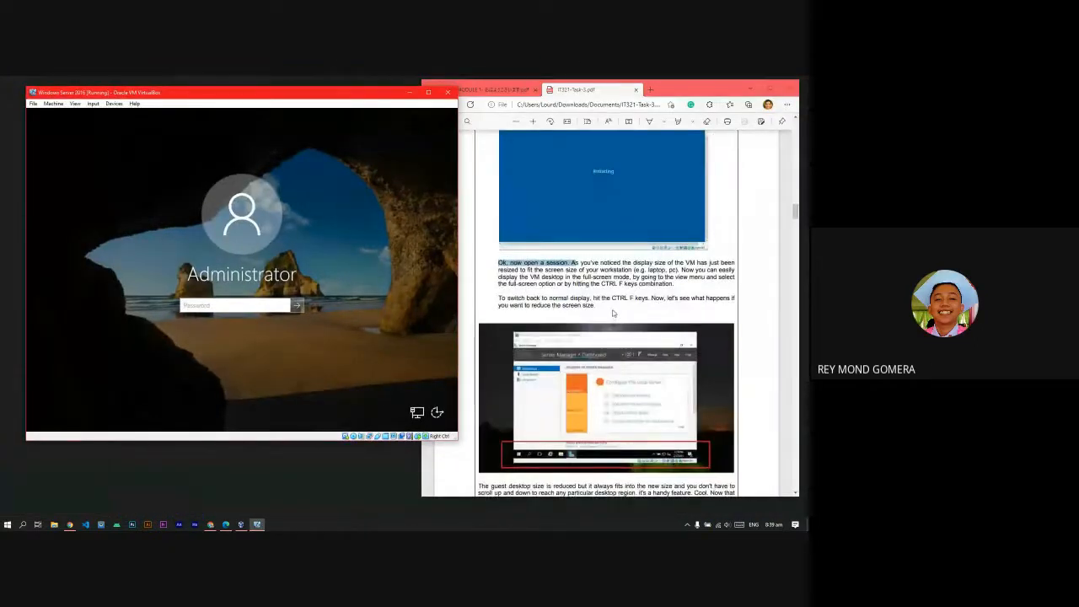
click(612, 313)
scroll(616, 295, up, 5)
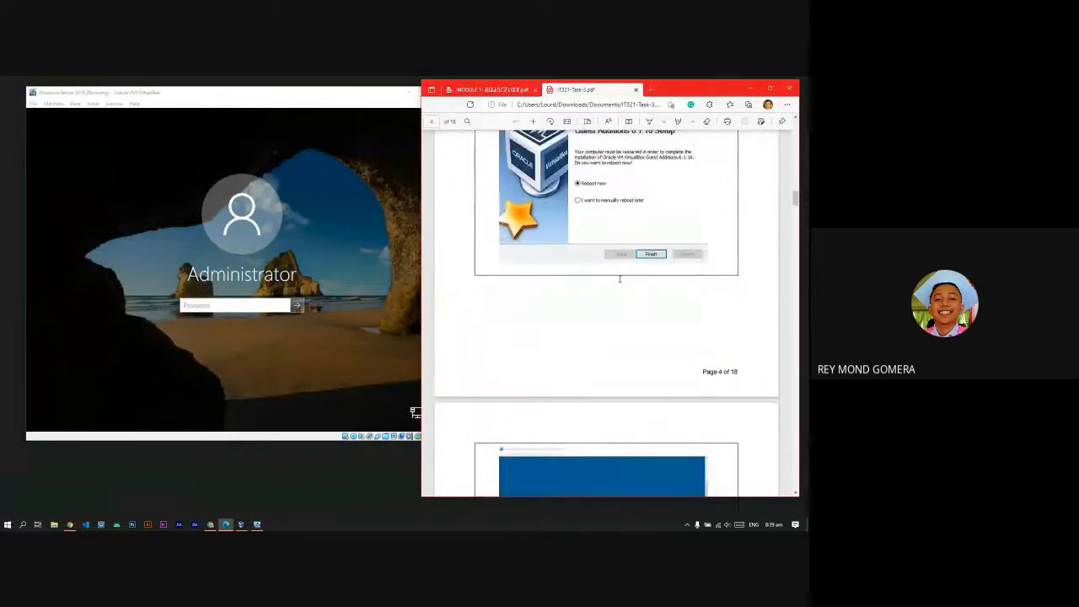
scroll(619, 278, up, 2)
scroll(611, 309, down, 1)
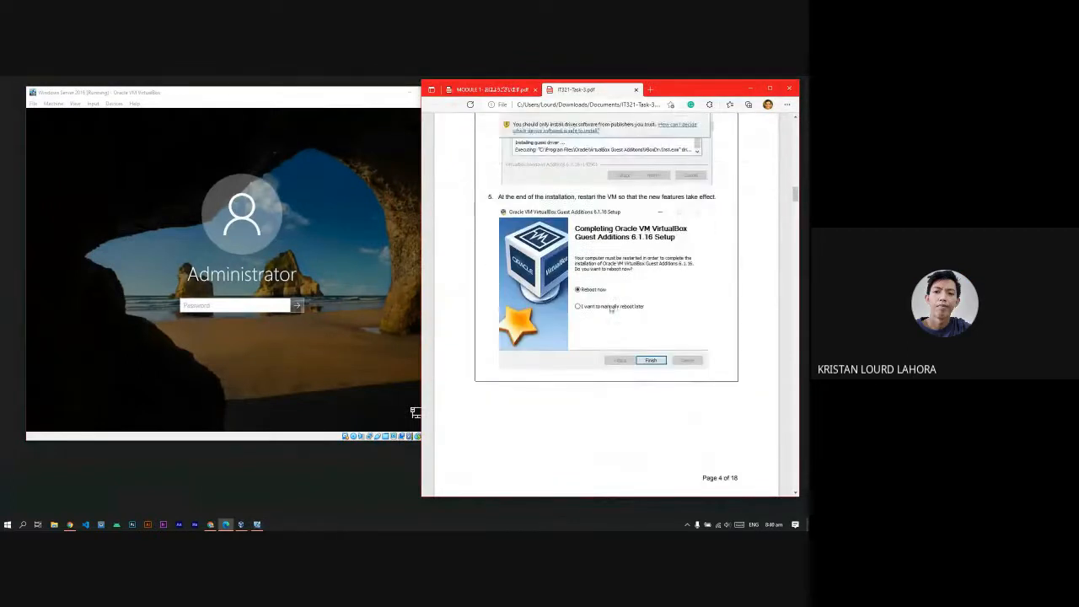
scroll(610, 309, down, 1)
scroll(610, 310, down, 5)
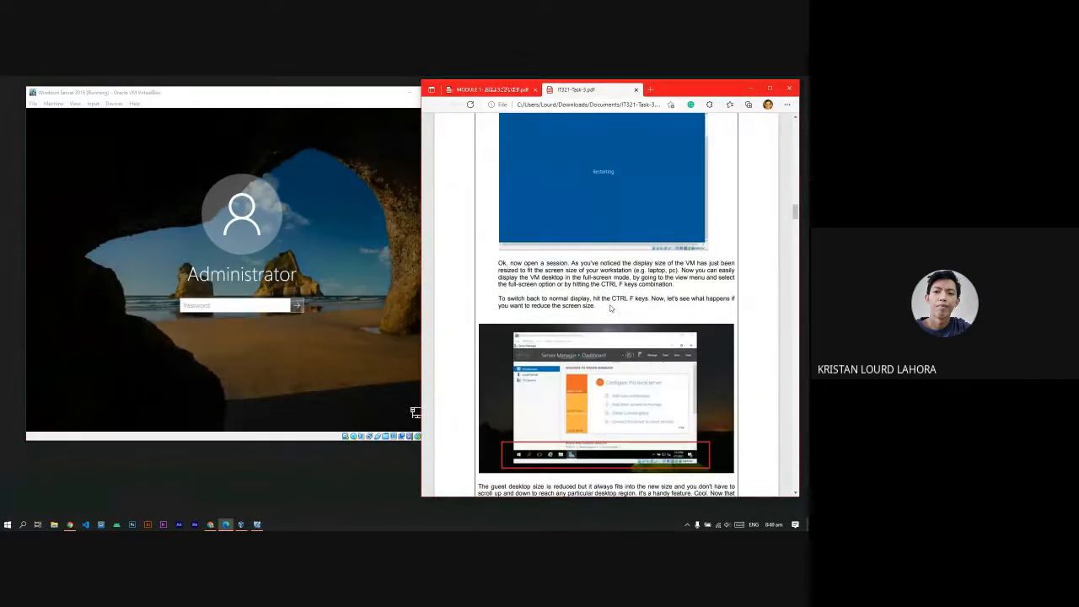
- Sign in to the VM's Administrator account by entering the account password
click(256, 306)
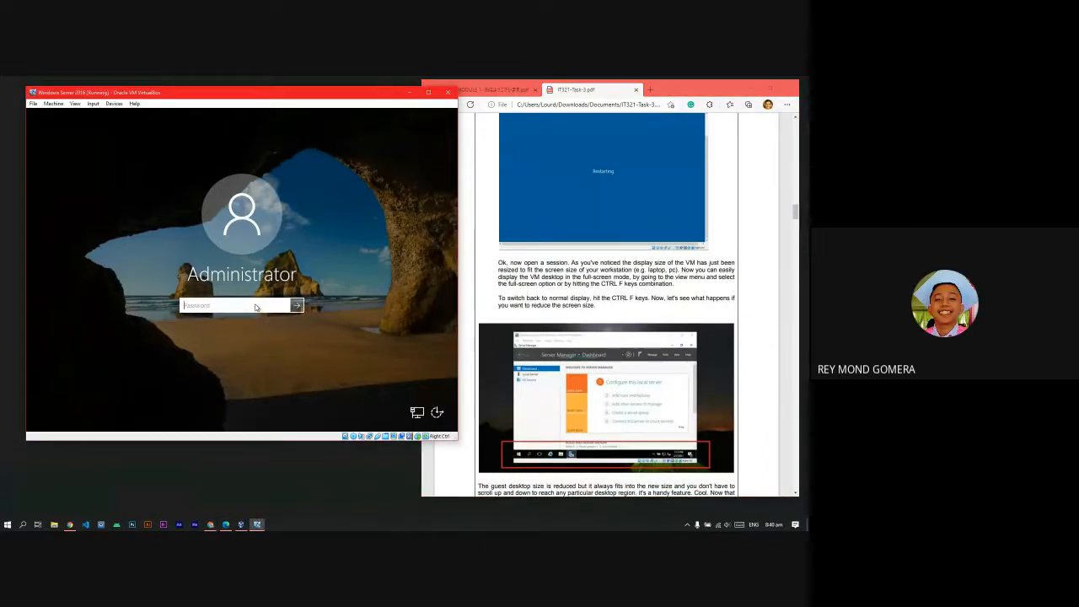
text(•••••••••••••)
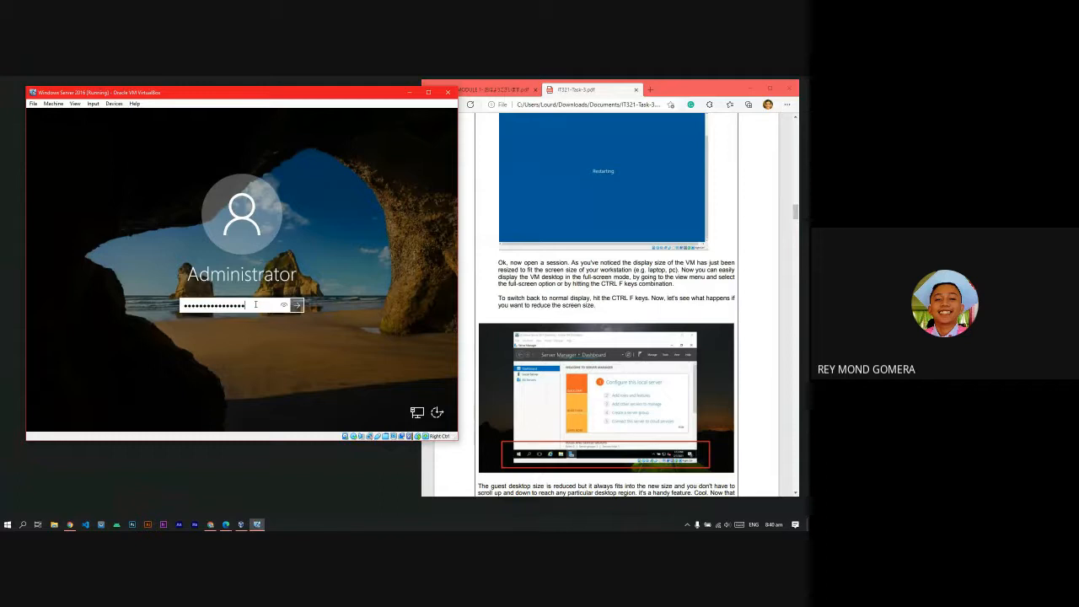
key(Return)
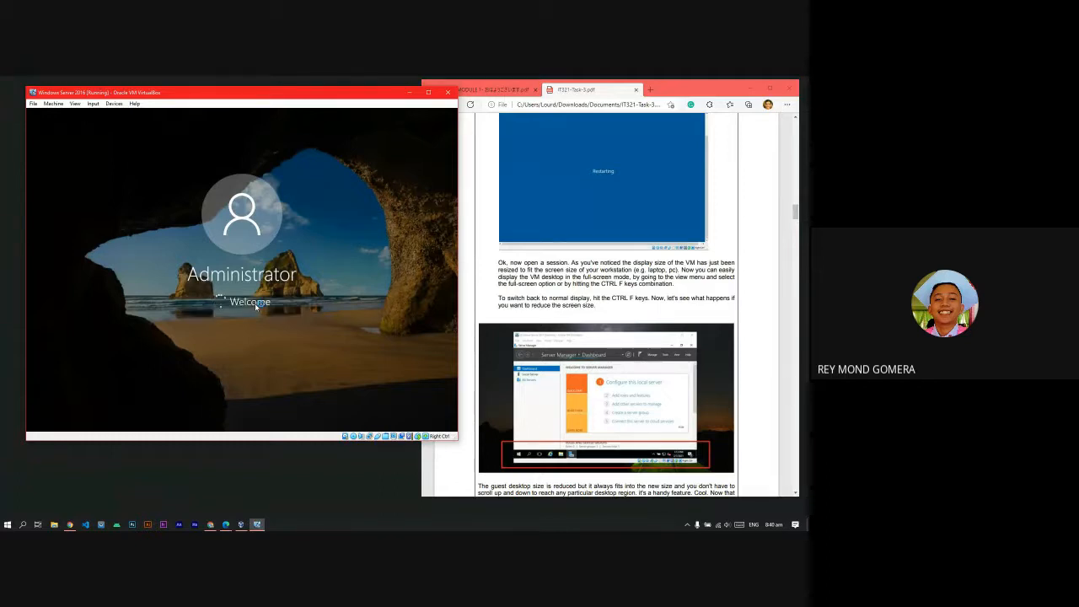
- Reread the guide from the Guest Additions reboot step through the full-screen instructions to the reduced guest desktop paragraph
scroll(629, 272, up, 10)
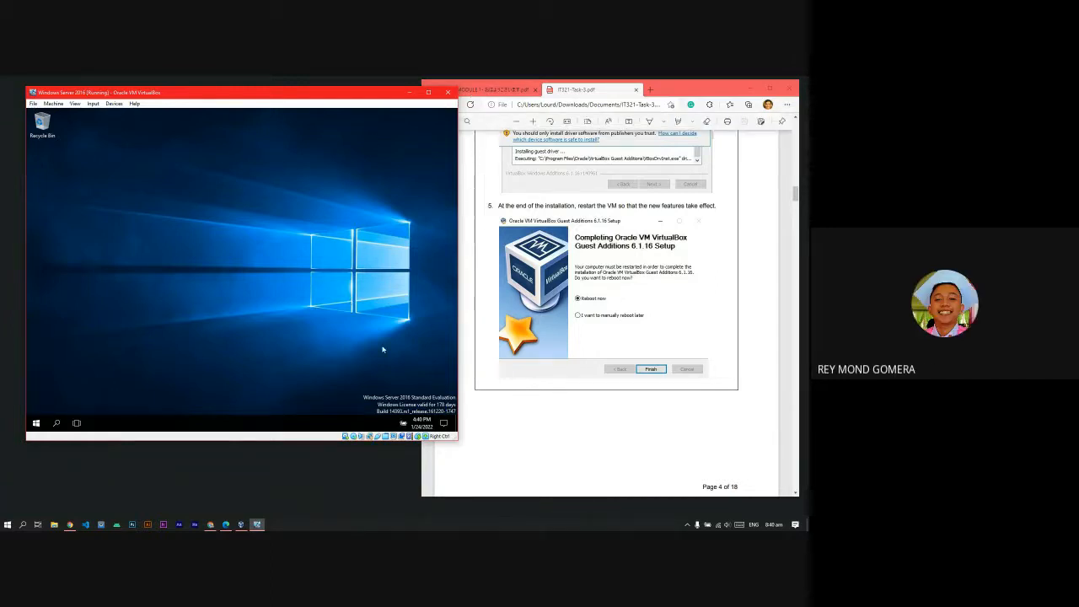
scroll(598, 346, down, 5)
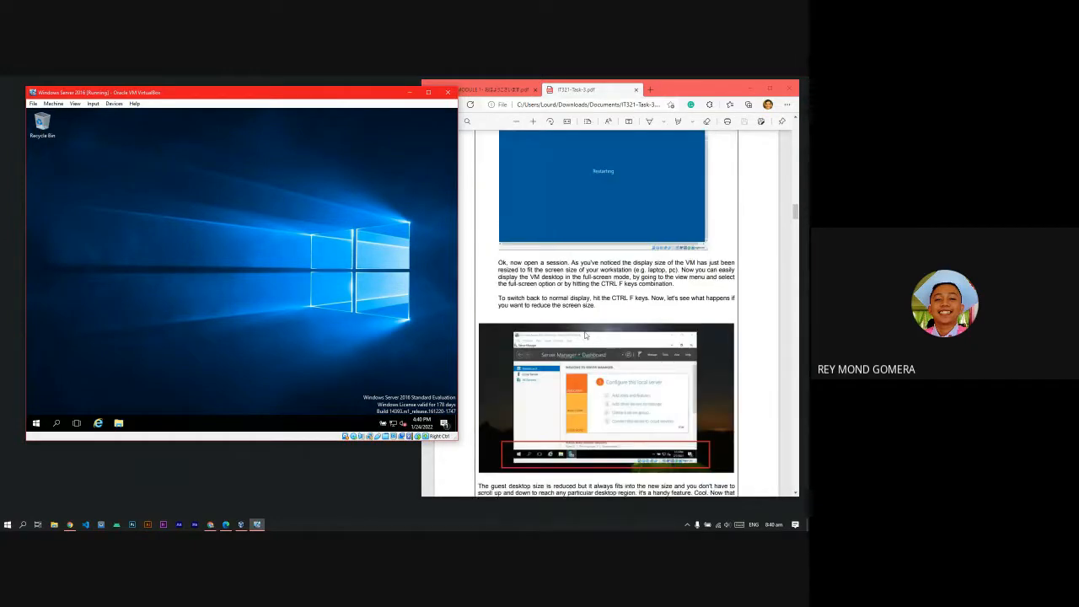
scroll(584, 335, up, 1)
scroll(585, 336, down, 1)
scroll(585, 335, up, 3)
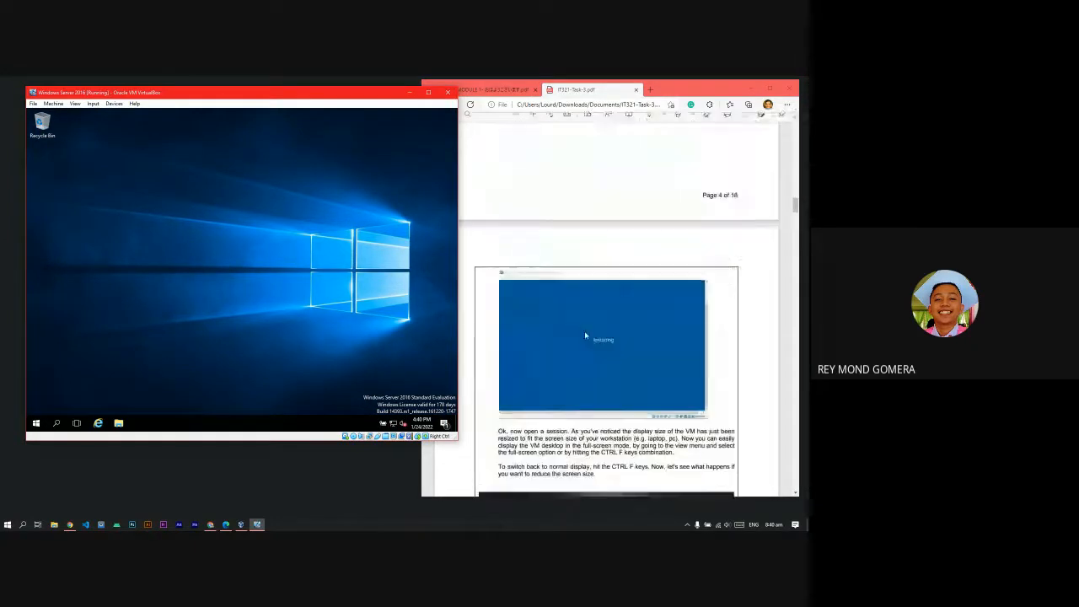
scroll(585, 335, down, 3)
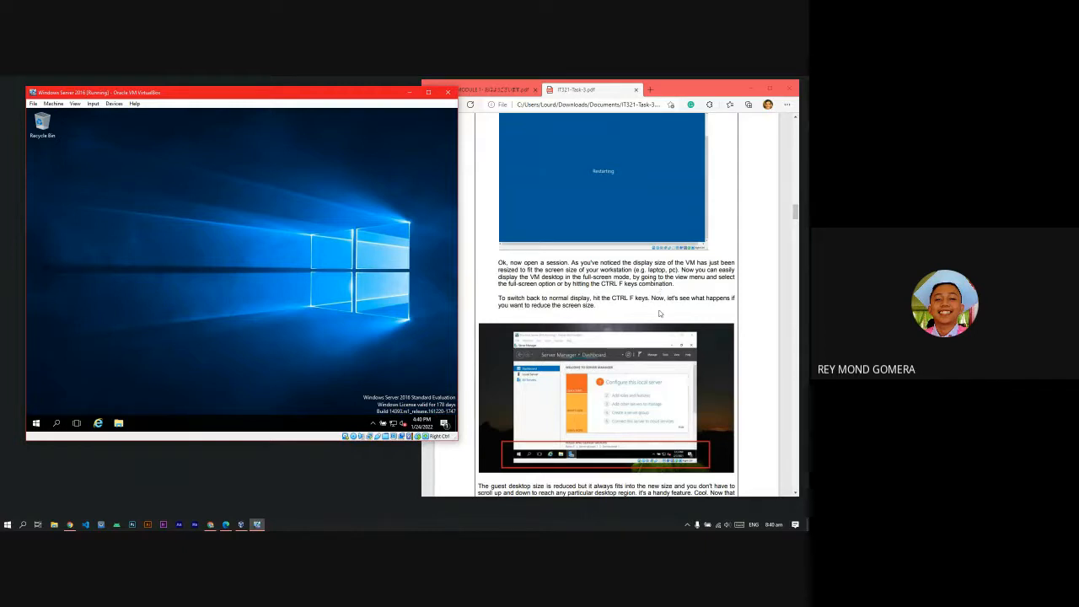
scroll(660, 312, up, 2)
scroll(659, 312, down, 1)
scroll(660, 313, down, 2)
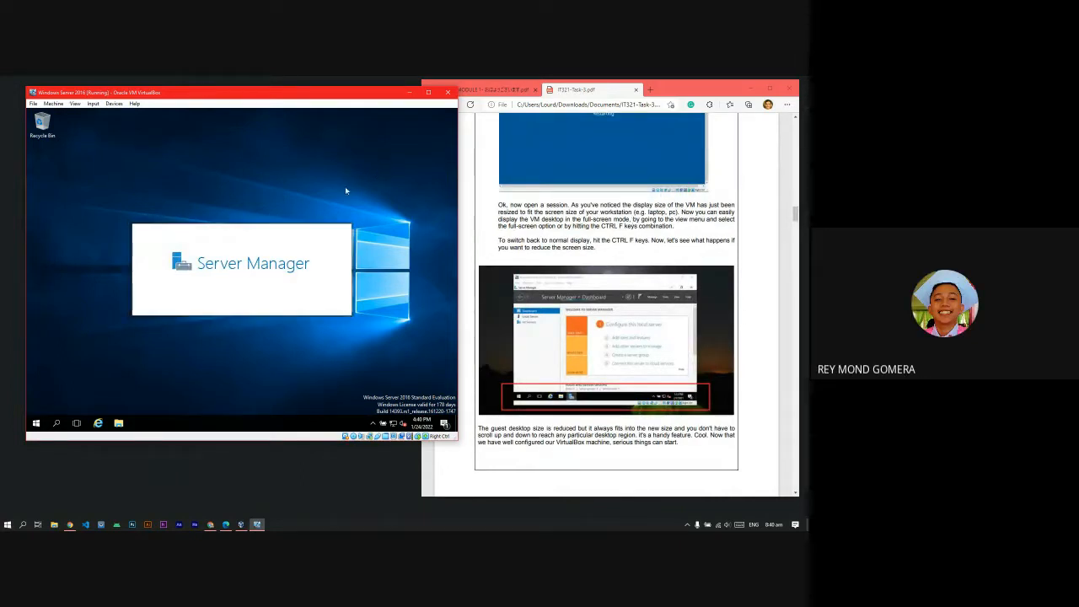
- Switch the Windows Server 2016 VM to full-screen mode and accept the switch
click(114, 105)
mouse_move(93, 103)
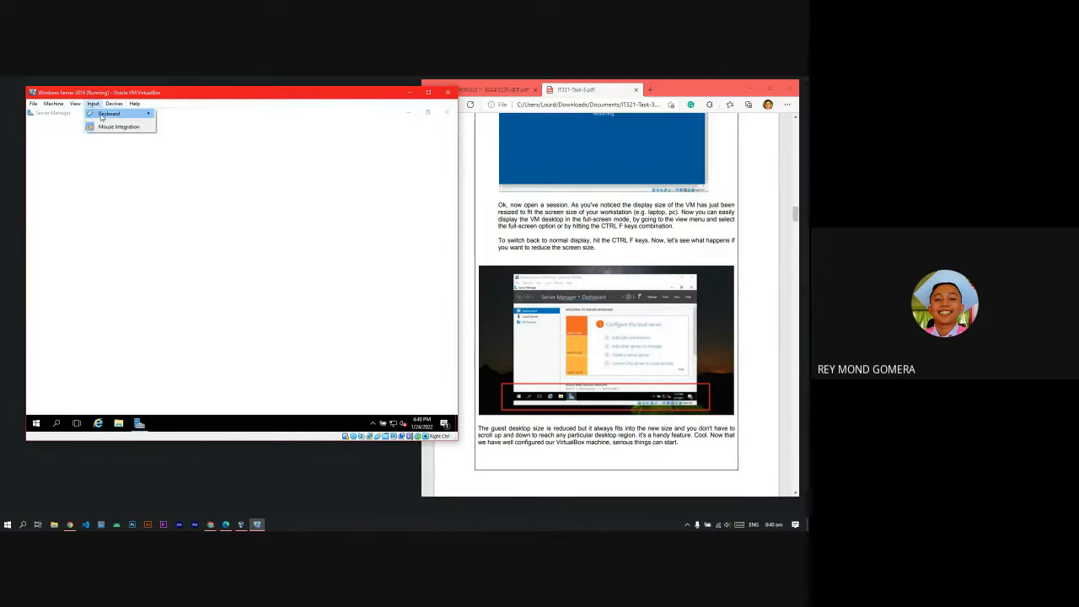
mouse_move(134, 116)
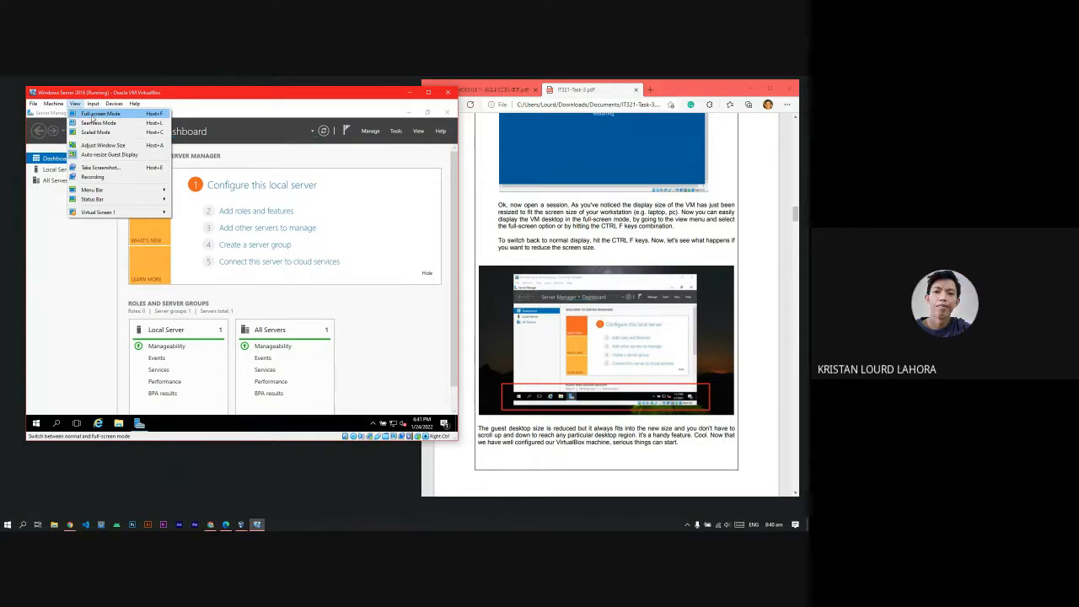
click(92, 116)
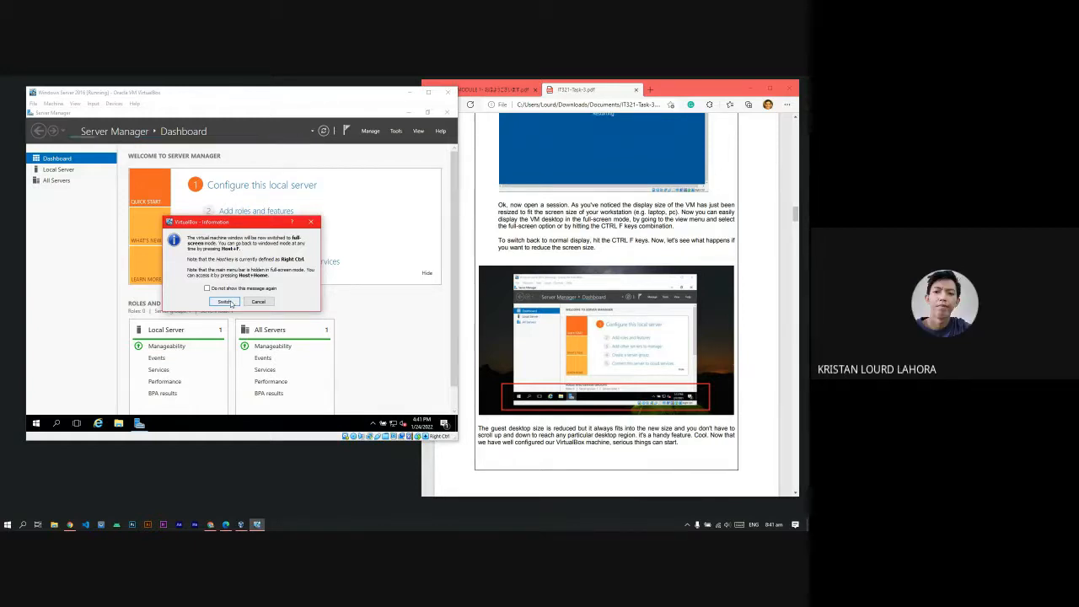
click(226, 302)
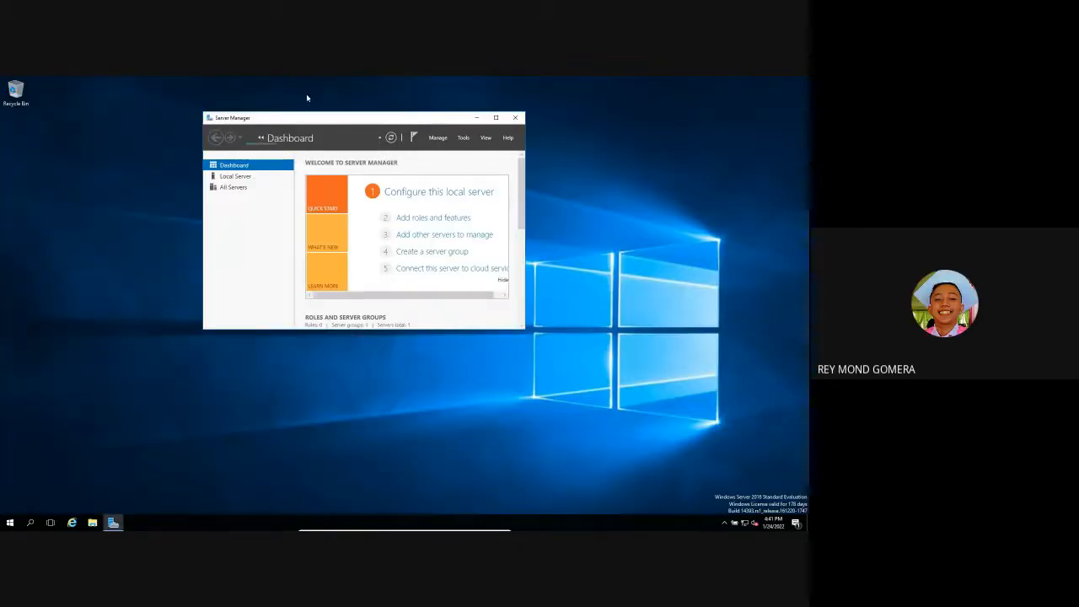
- Move the Server Manager window lower on the full-screen guest desktop, leaving empty desktop space above it
drag(313, 119, 335, 204)
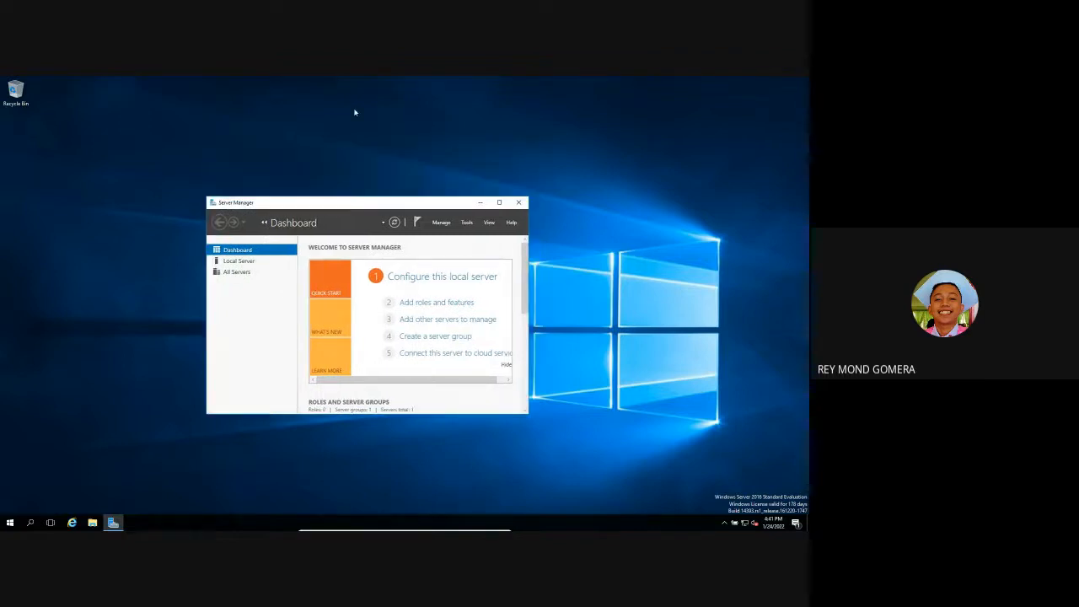
click(356, 112)
right_click(355, 116)
click(371, 201)
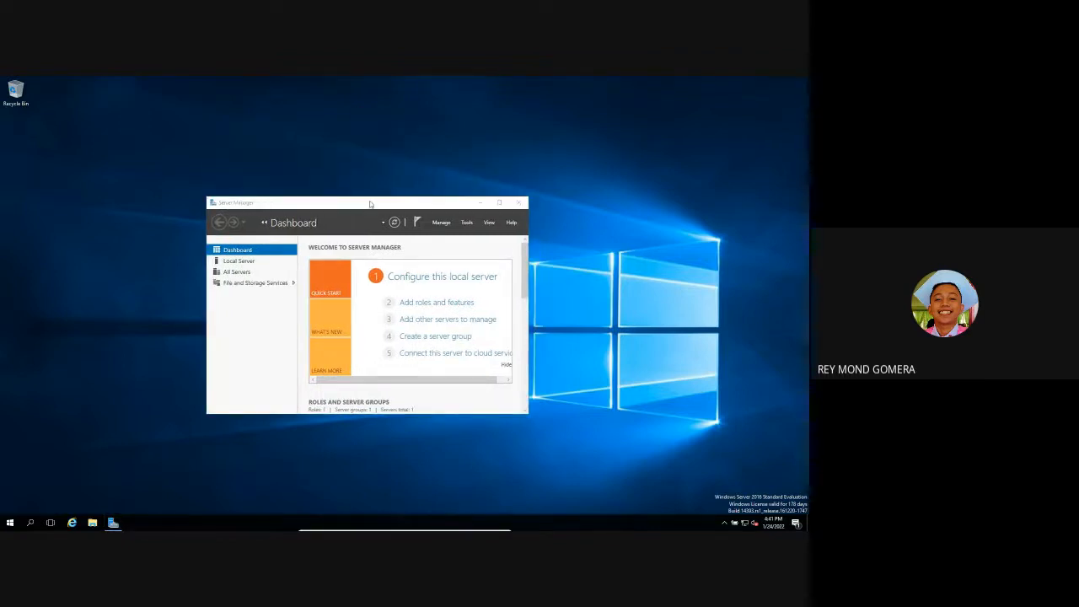
click(370, 201)
drag(372, 201, 377, 170)
- Refresh the guest desktop three times
right_click(396, 107)
click(409, 131)
right_click(366, 114)
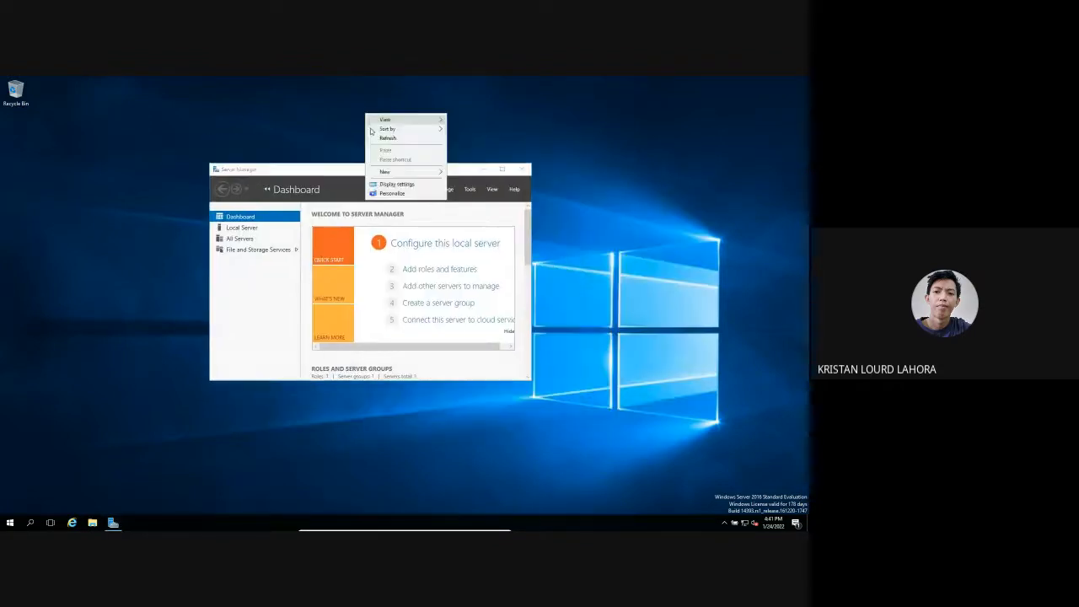
click(373, 137)
right_click(375, 102)
click(386, 127)
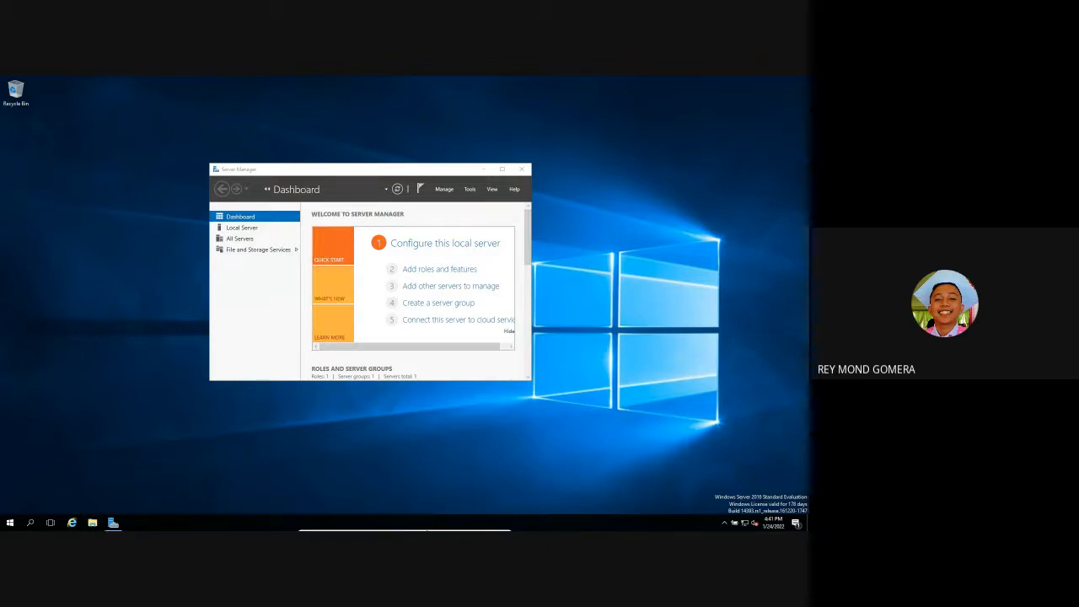
- Leave full-screen mode and move the Server Manager window slightly inward on the guest desktop
mouse_move(415, 527)
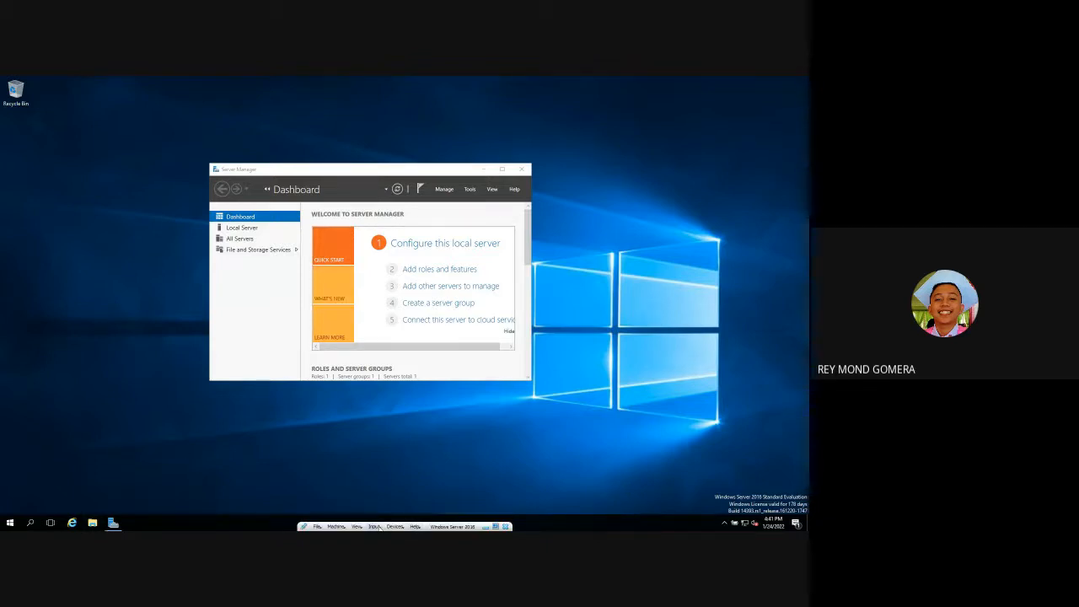
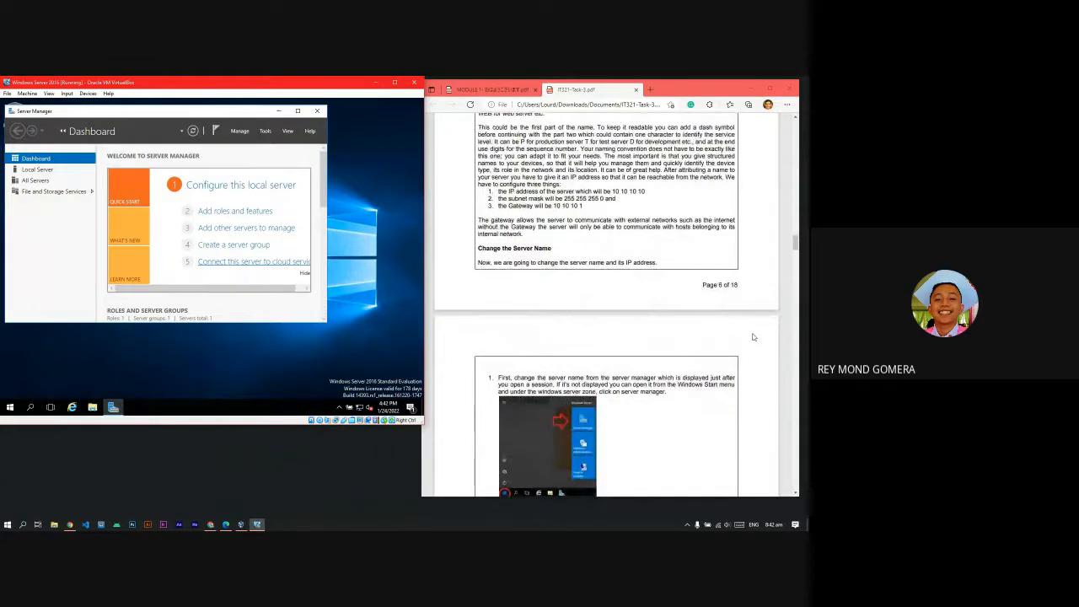
scroll(753, 336, down, 3)
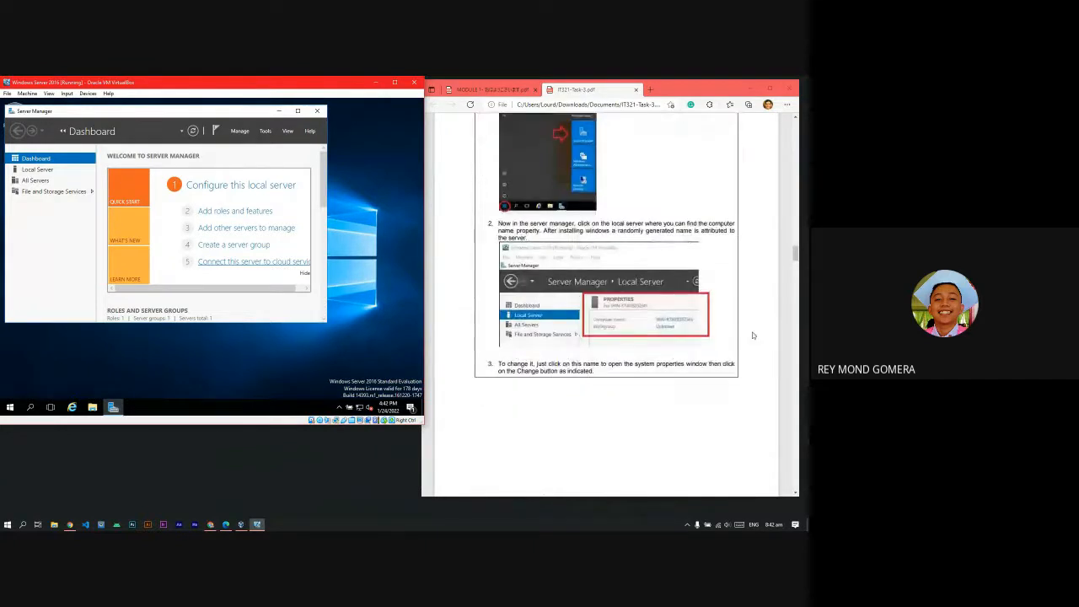
scroll(752, 335, up, 1)
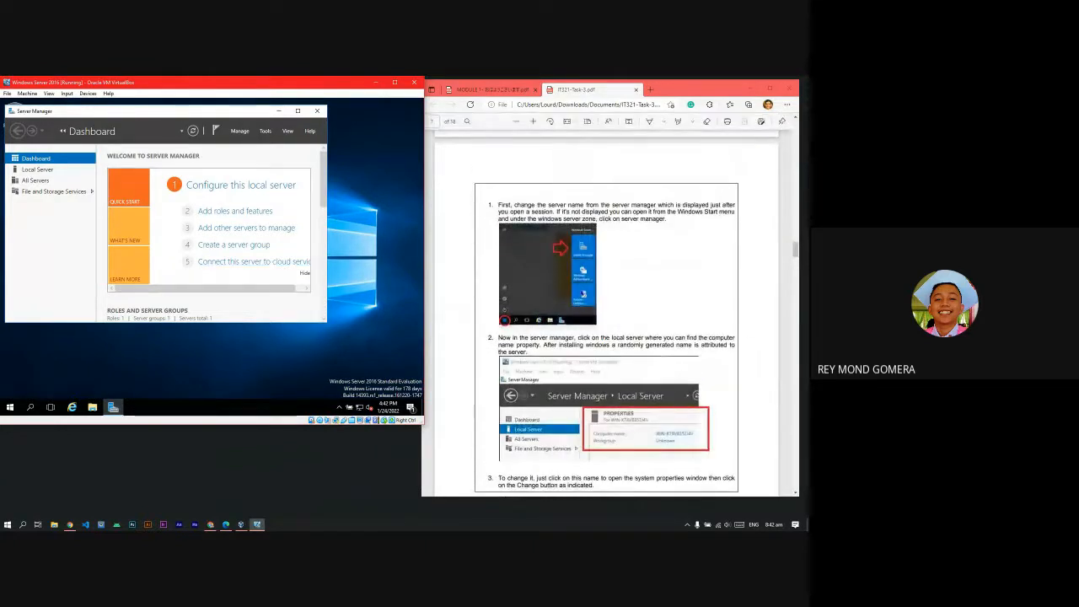
drag(183, 115, 203, 120)
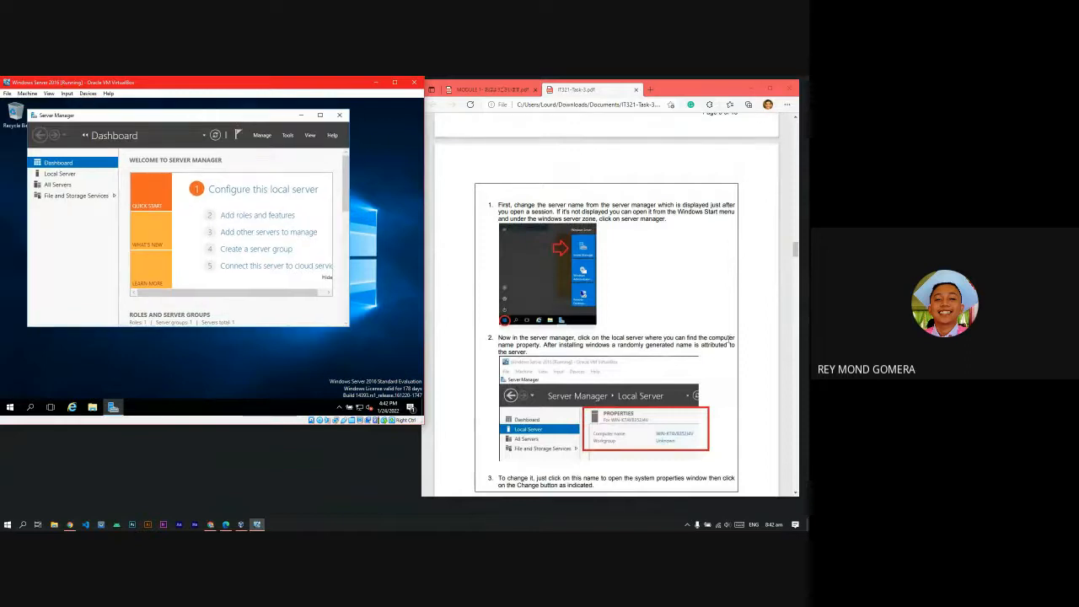
- Go back to Task 3.2 - Change Server Name in the guide and read the Device Naming Convention paragraph
scroll(728, 339, up, 2)
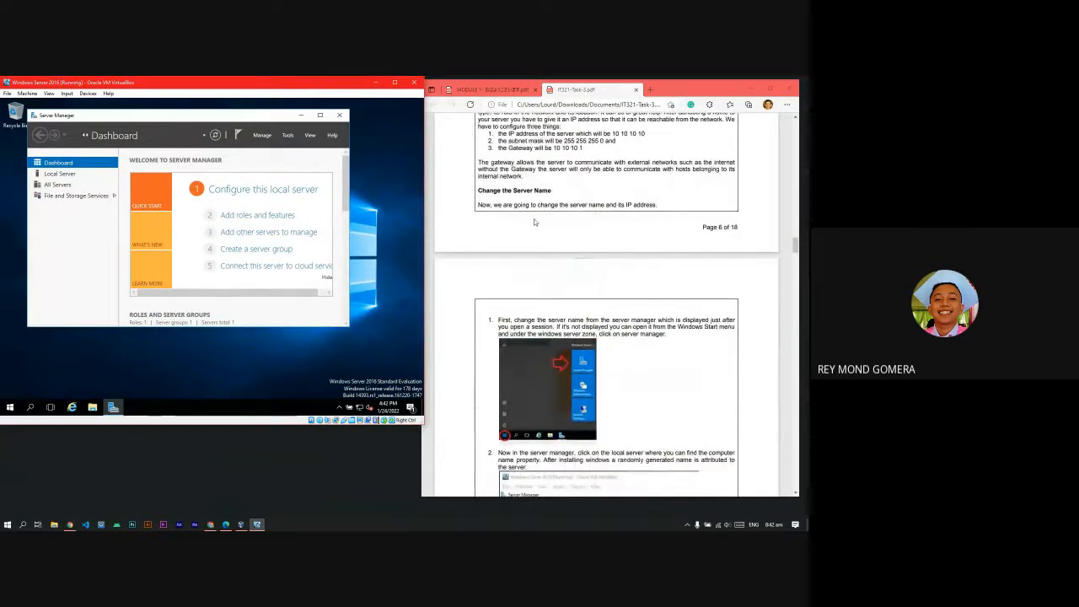
scroll(542, 216, up, 1)
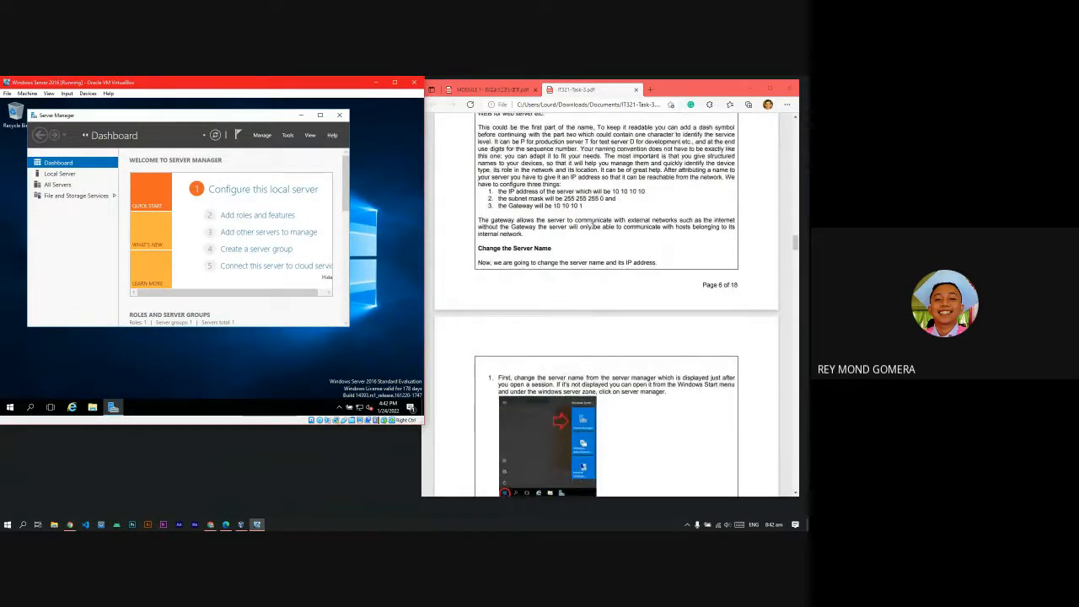
scroll(595, 224, up, 5)
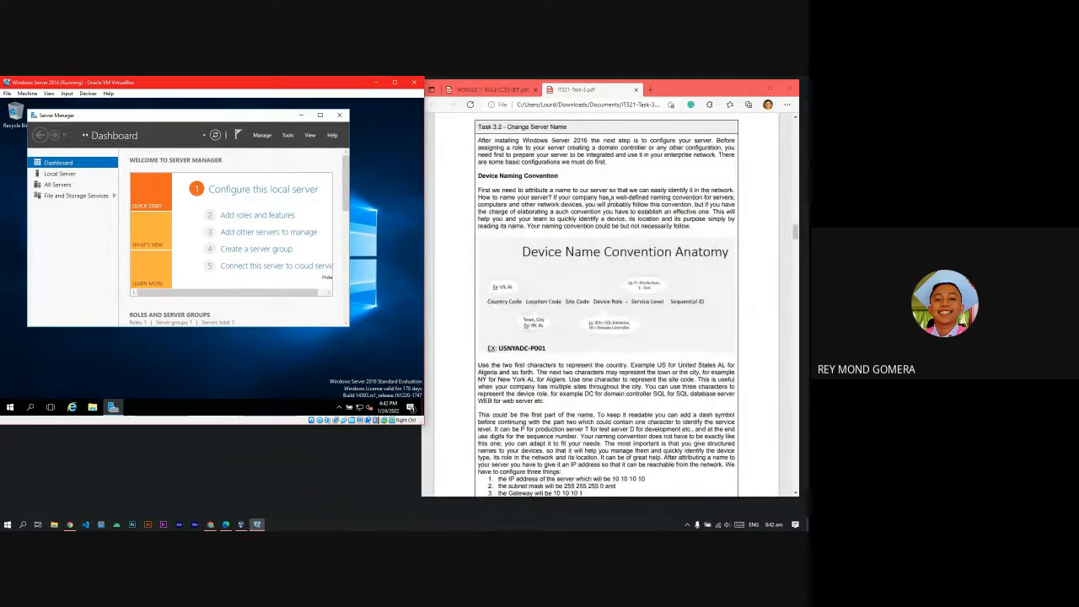
click(696, 204)
drag(695, 205, 556, 211)
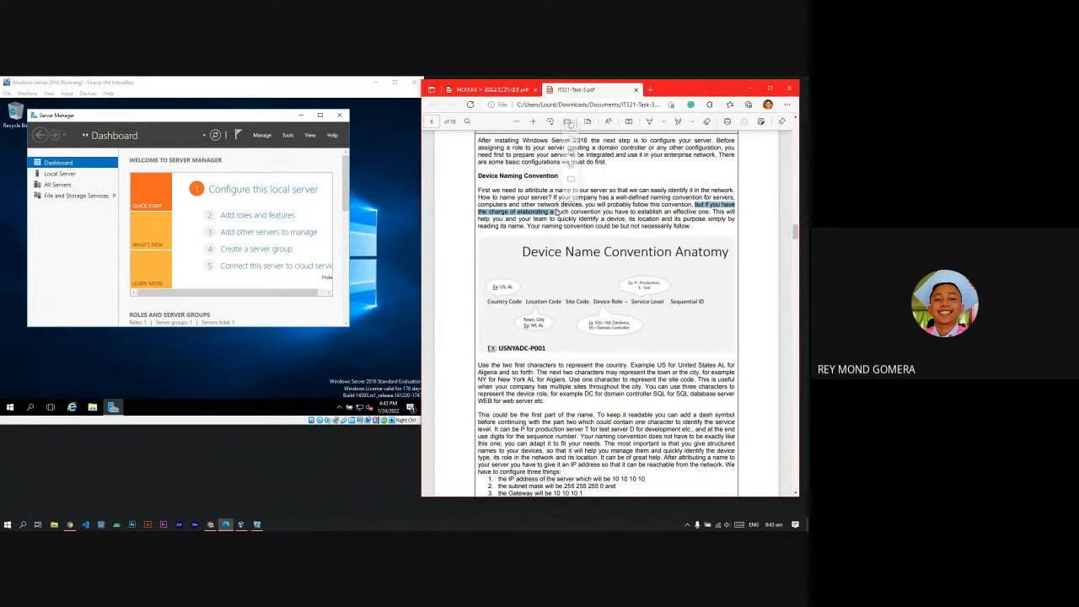
click(504, 211)
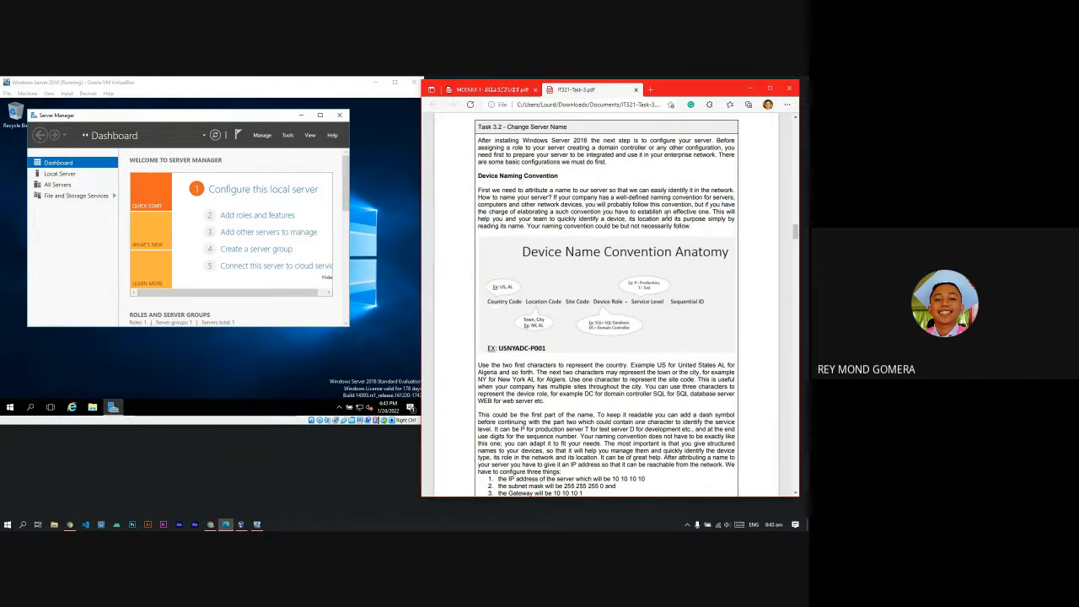
drag(712, 212, 638, 221)
- Examine the Device Name Convention Anatomy diagram and the paragraphs explaining each part of the server name
scroll(638, 219, down, 1)
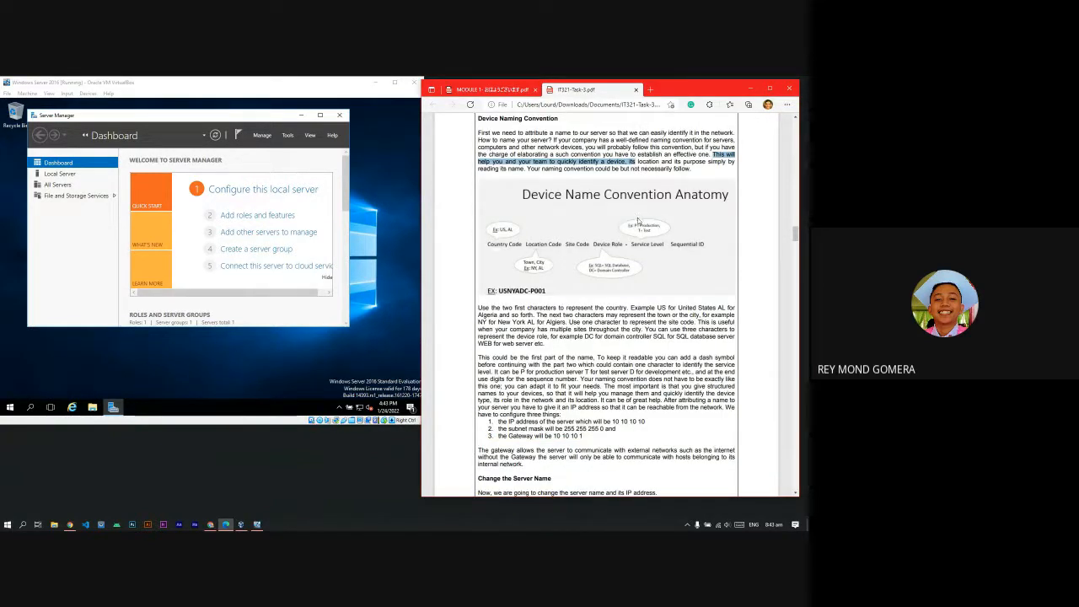
scroll(638, 221, down, 1)
scroll(638, 221, up, 1)
scroll(642, 297, down, 2)
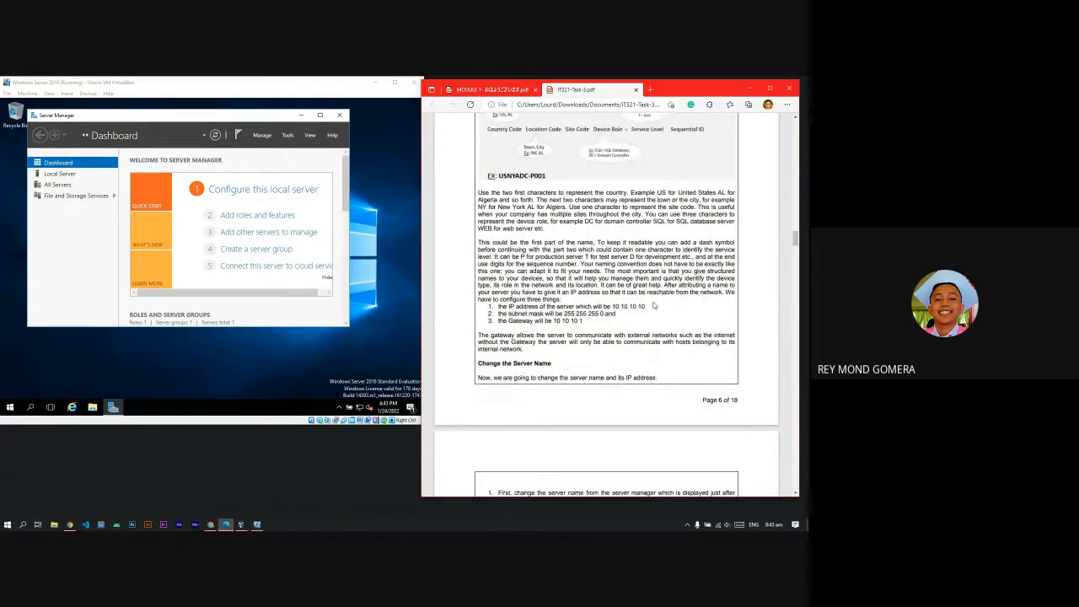
scroll(653, 306, up, 2)
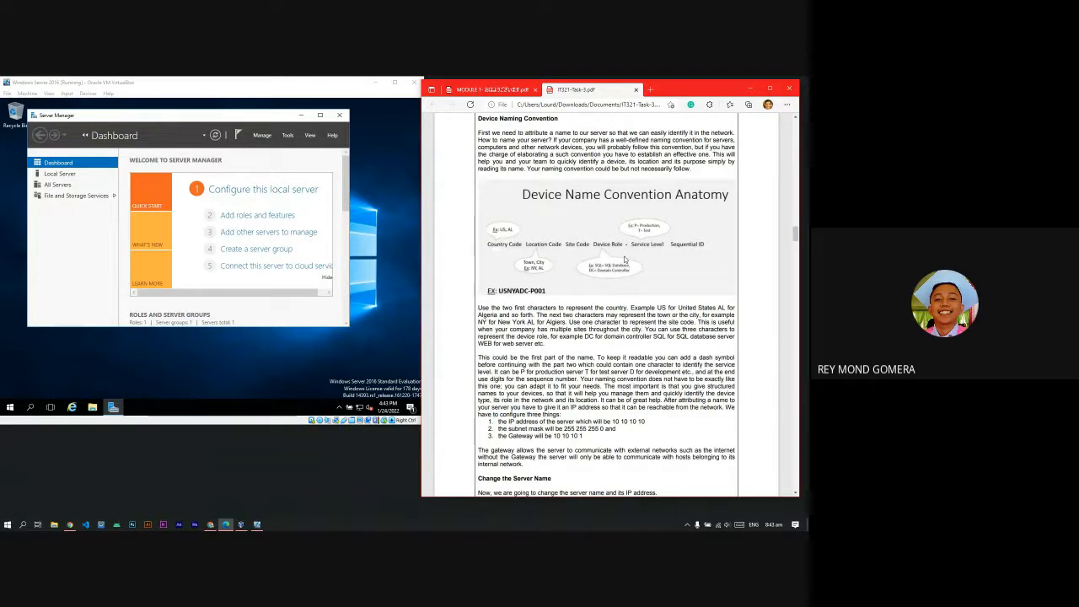
scroll(640, 300, down, 1)
scroll(685, 305, down, 2)
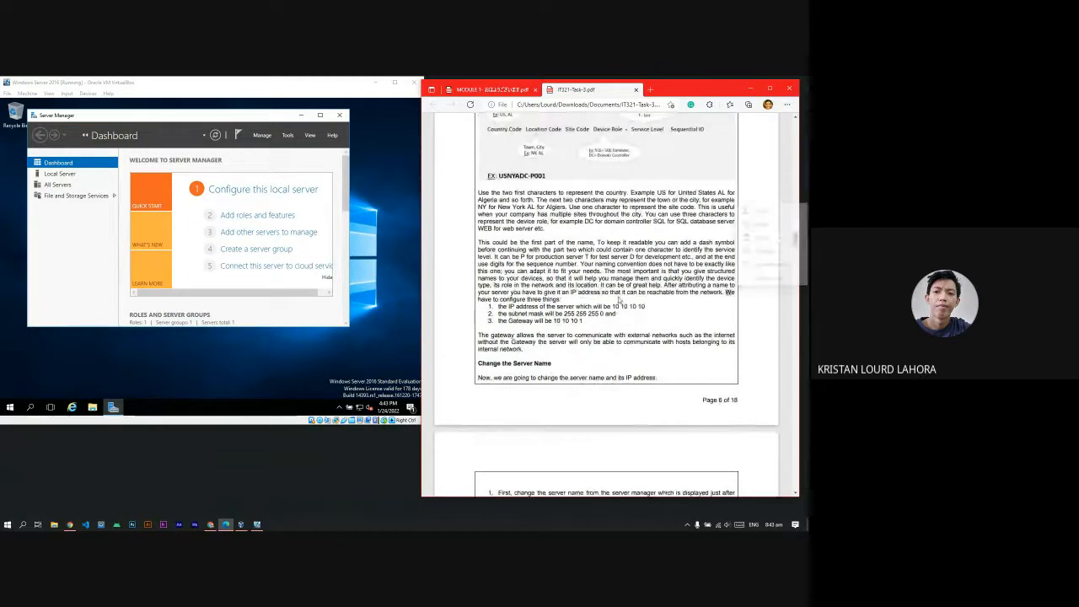
scroll(674, 296, up, 3)
scroll(622, 302, down, 1)
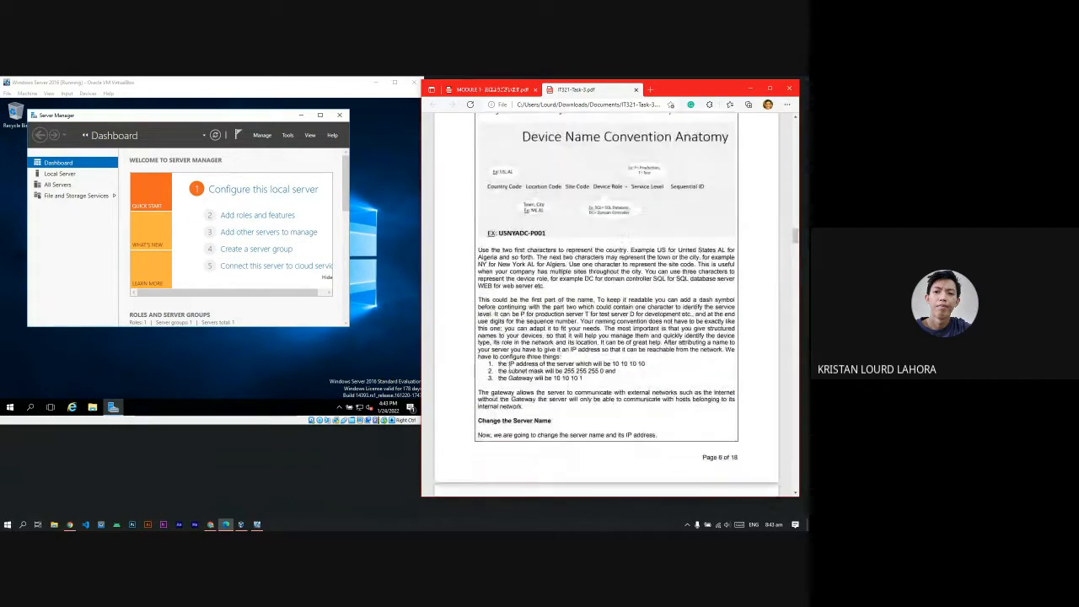
- Review the guide's IP address, subnet mask and gateway list and look ahead to the server renaming steps on page 7
drag(499, 363, 619, 363)
click(567, 378)
scroll(619, 371, down, 4)
scroll(620, 371, down, 4)
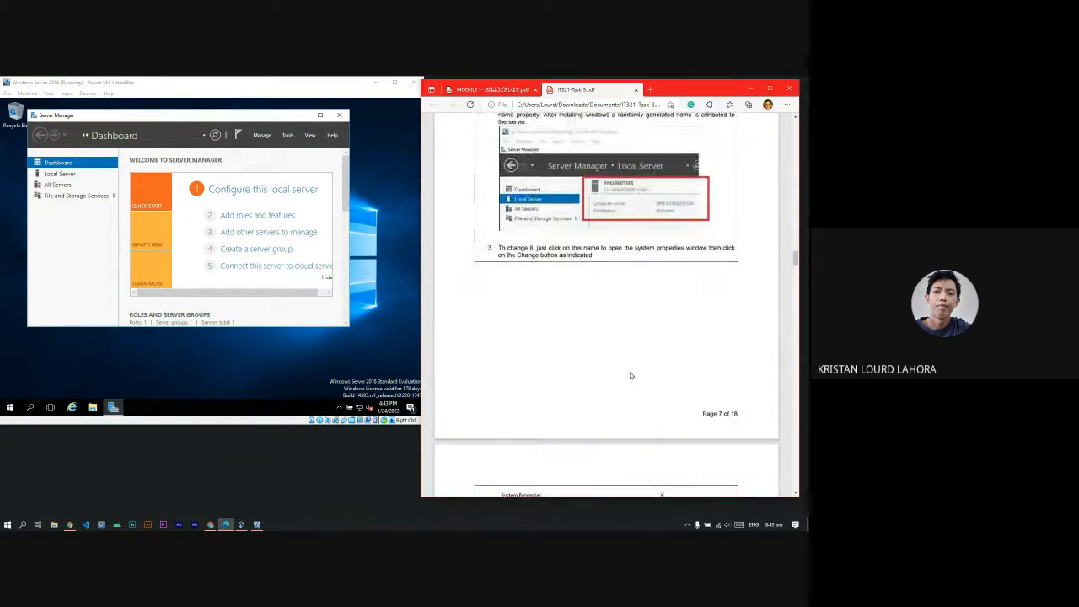
scroll(630, 372, up, 6)
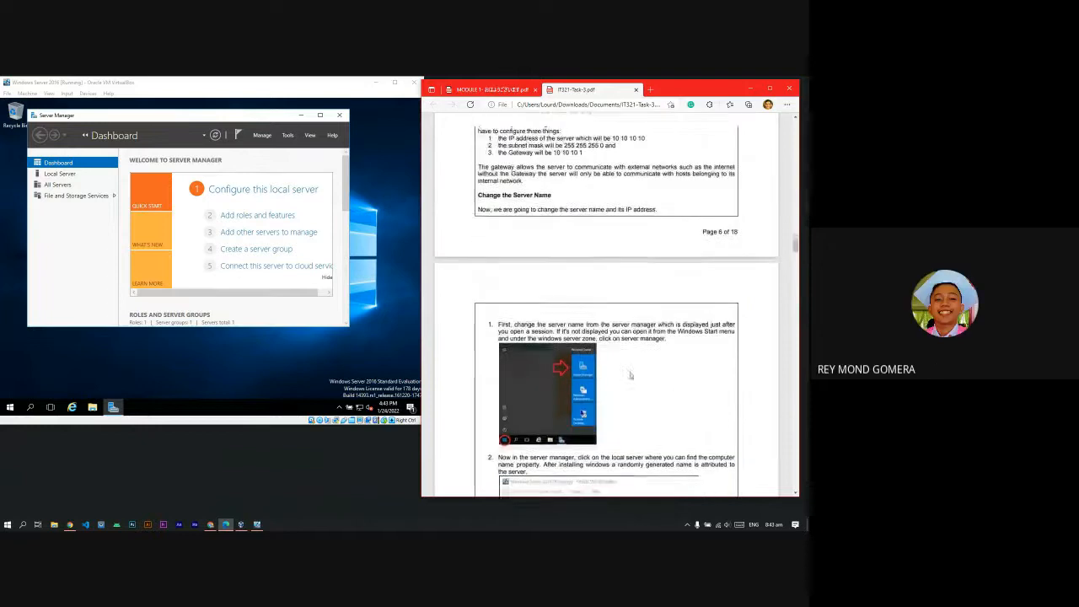
scroll(629, 371, up, 2)
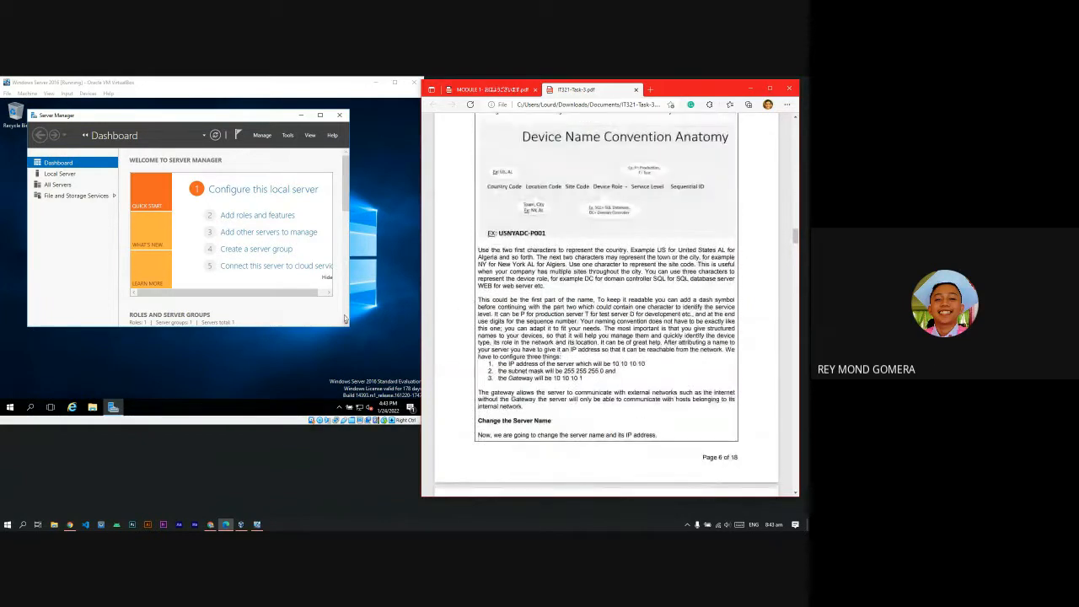
- Enlarge the Server Manager window and check the Roles and Server Groups section of the dashboard
drag(348, 327, 393, 358)
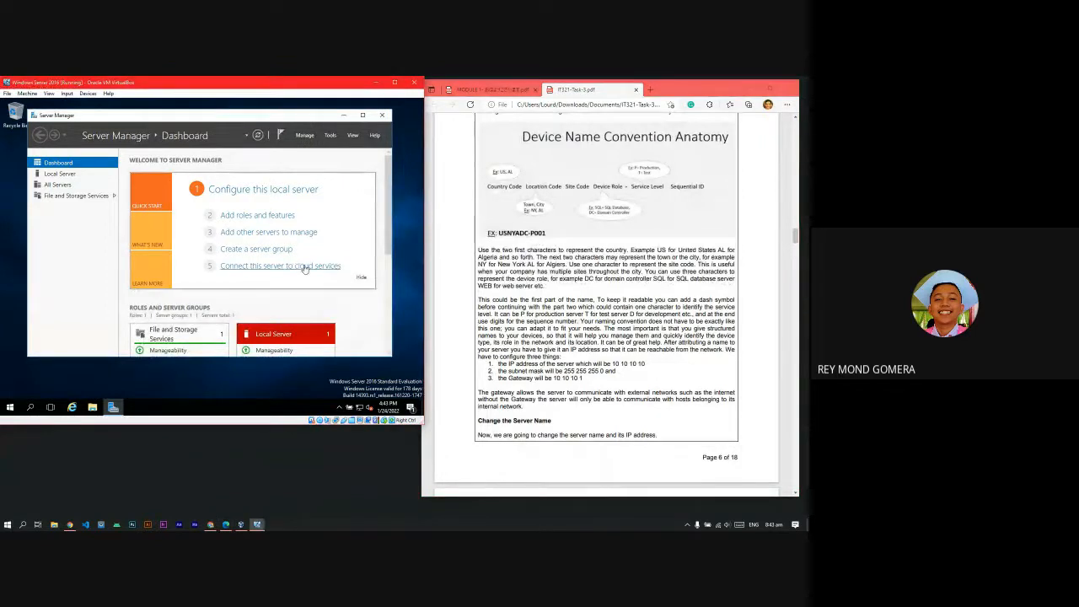
click(385, 279)
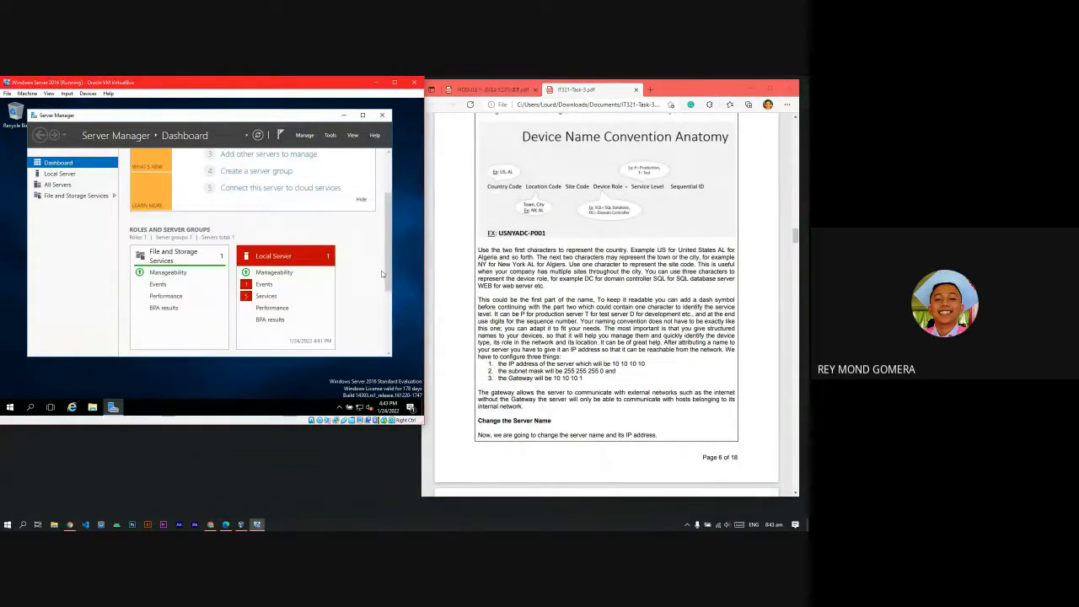
drag(386, 282, 386, 211)
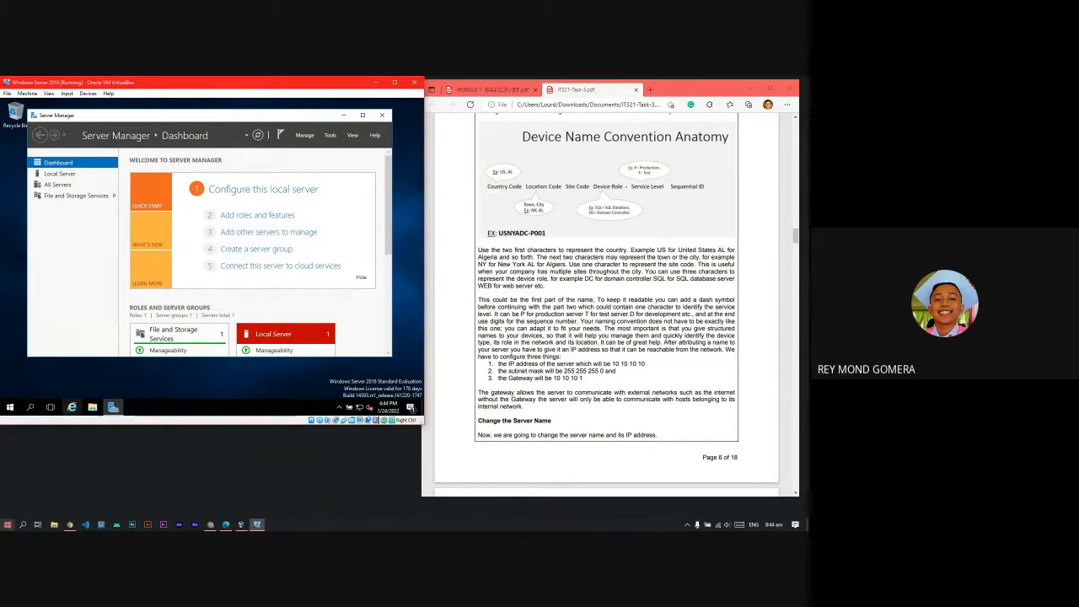
- Look at the Data (D:) drive and This PC in the host's File Explorer, and minimize it
click(55, 524)
click(322, 345)
click(318, 254)
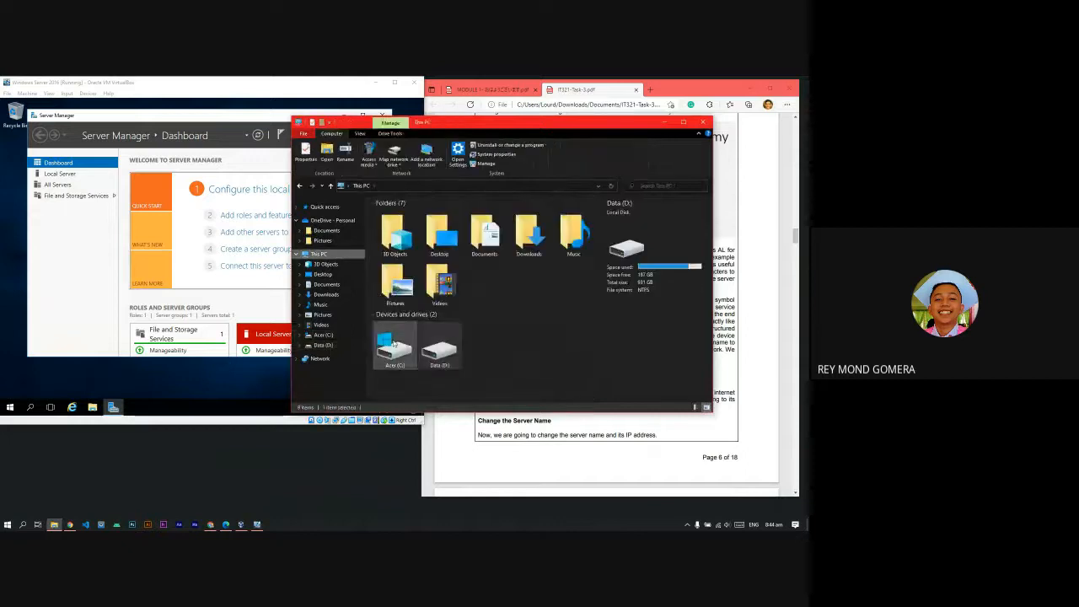
click(664, 123)
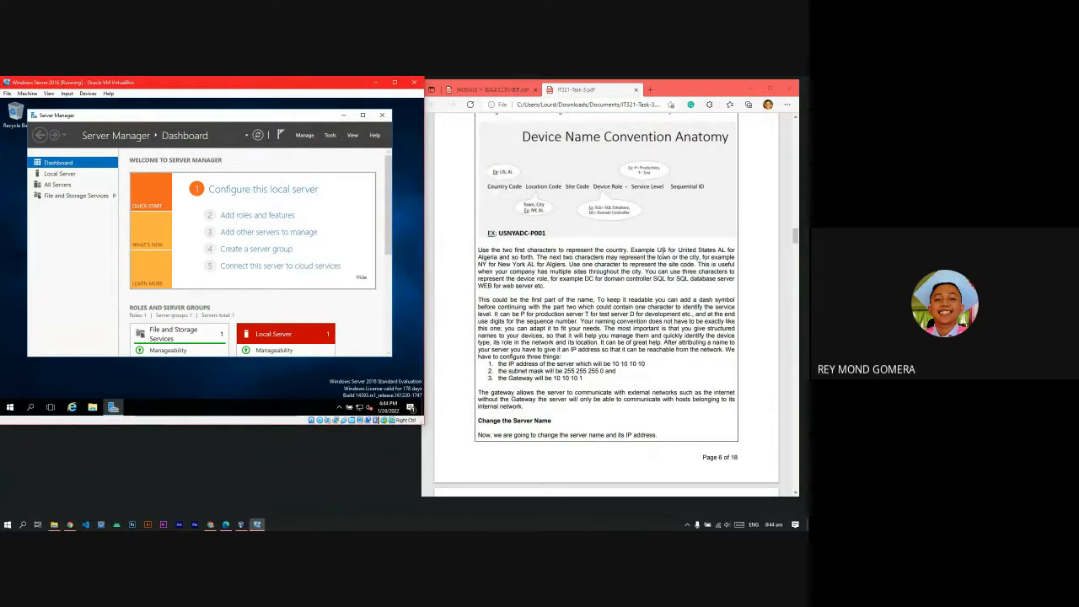
- Read the guide's Change the Server Name section through step 3 about opening the system properties
scroll(662, 252, down, 3)
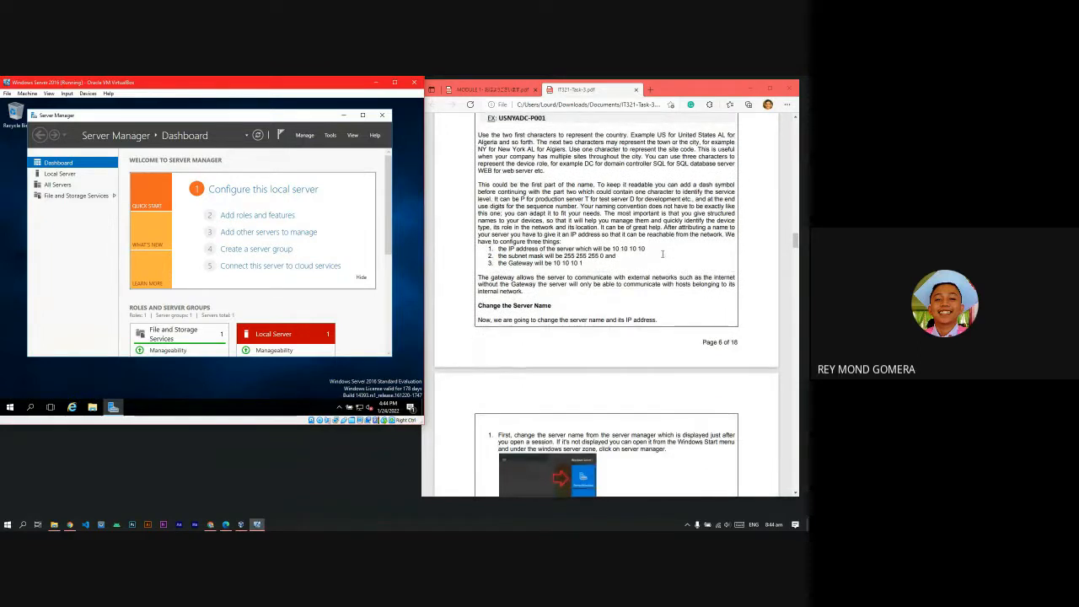
scroll(587, 257, down, 2)
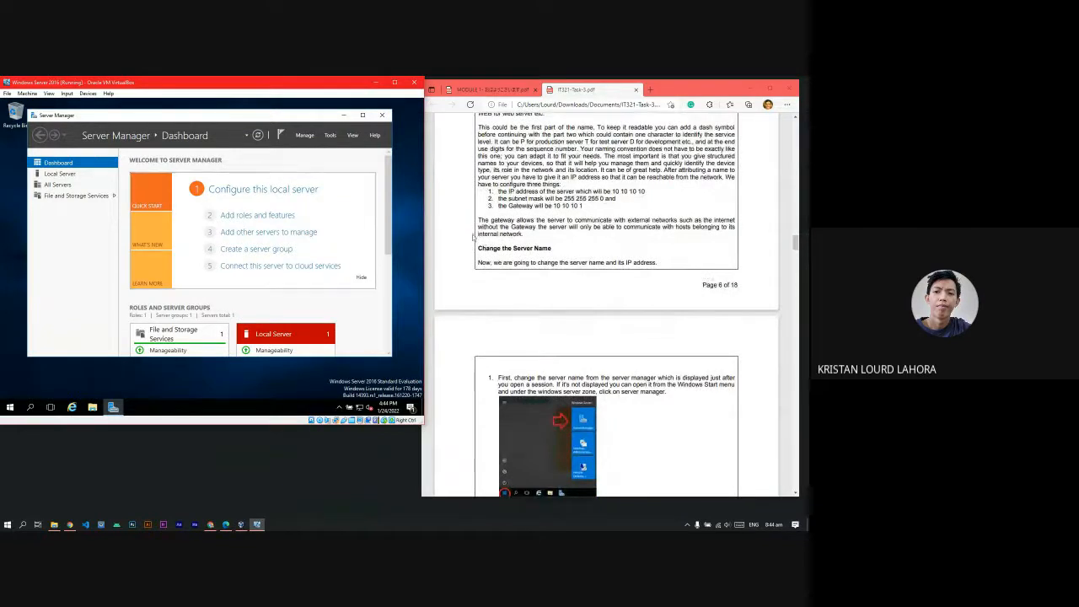
scroll(644, 319, down, 2)
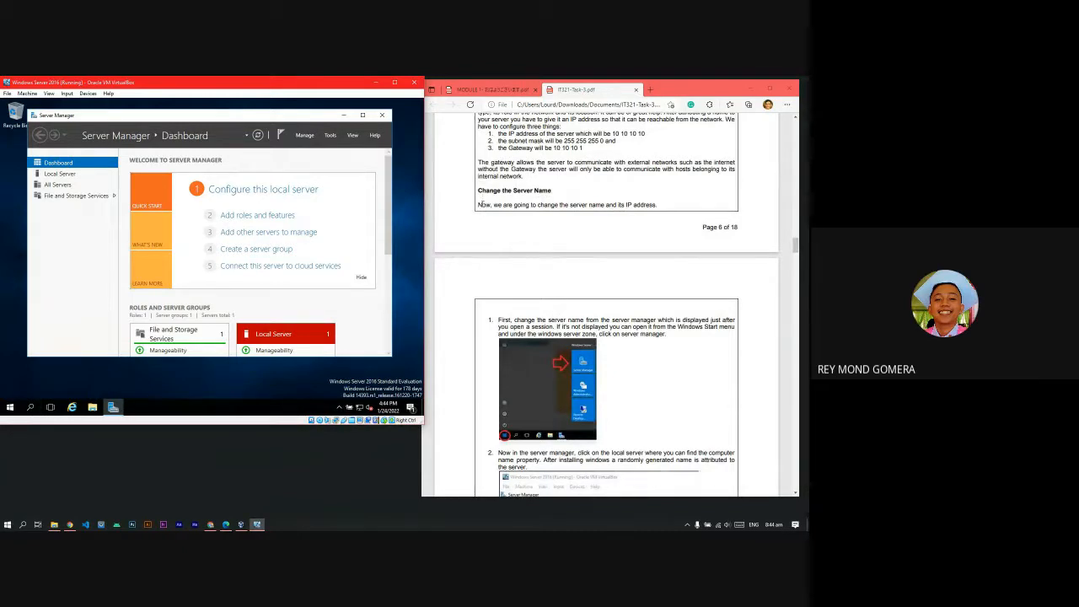
scroll(657, 278, up, 2)
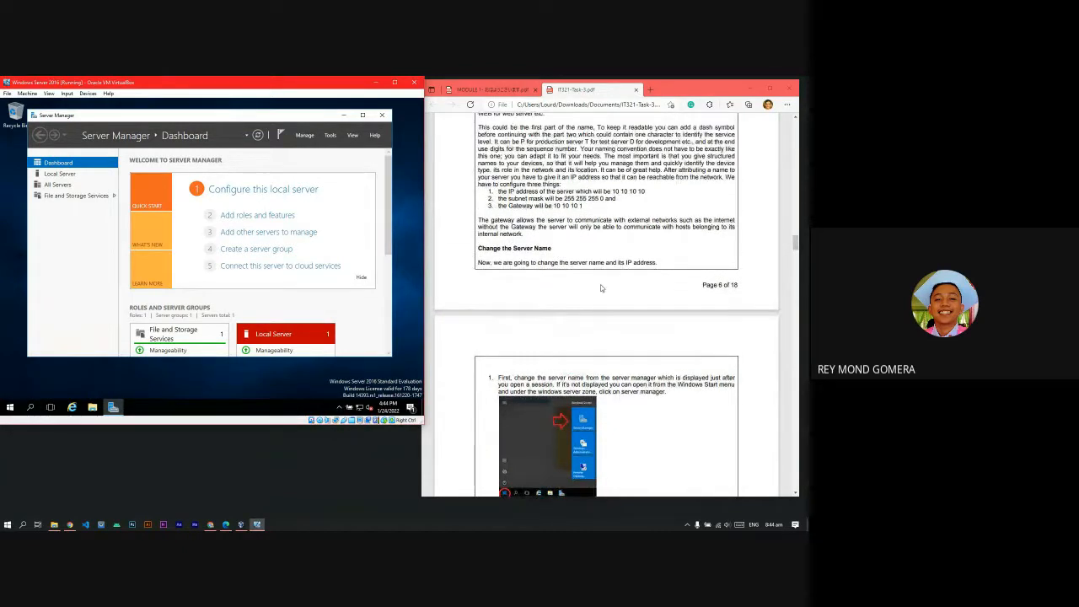
scroll(601, 289, down, 2)
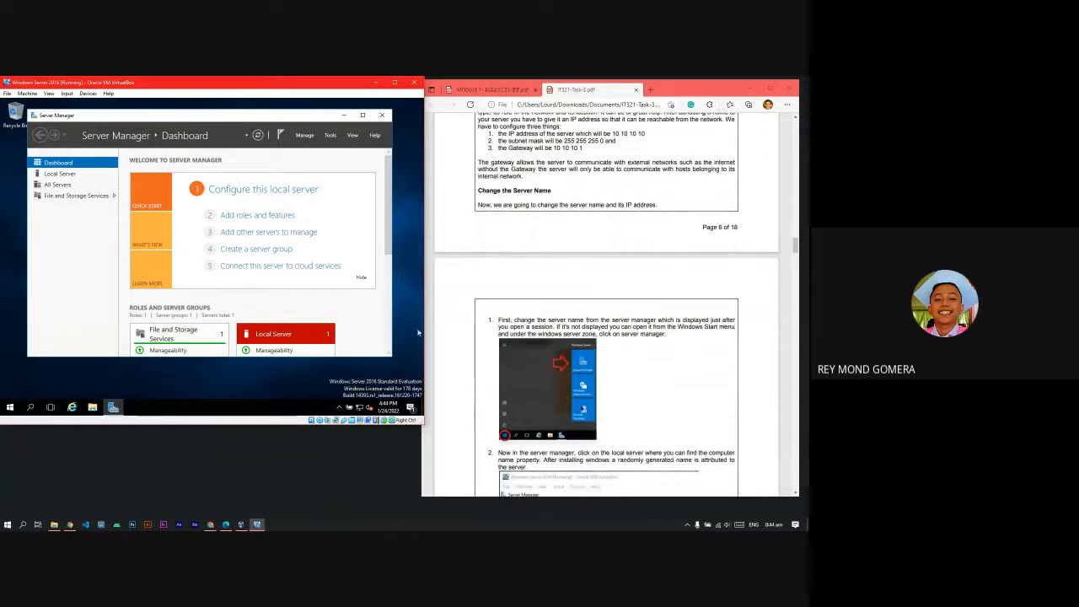
scroll(607, 337, down, 4)
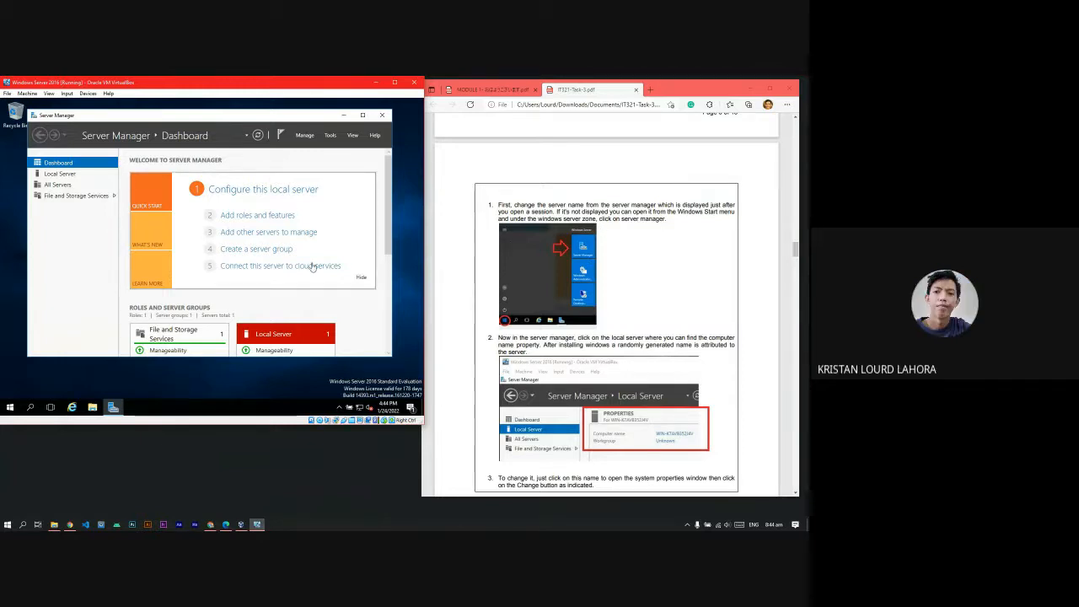
scroll(645, 312, down, 1)
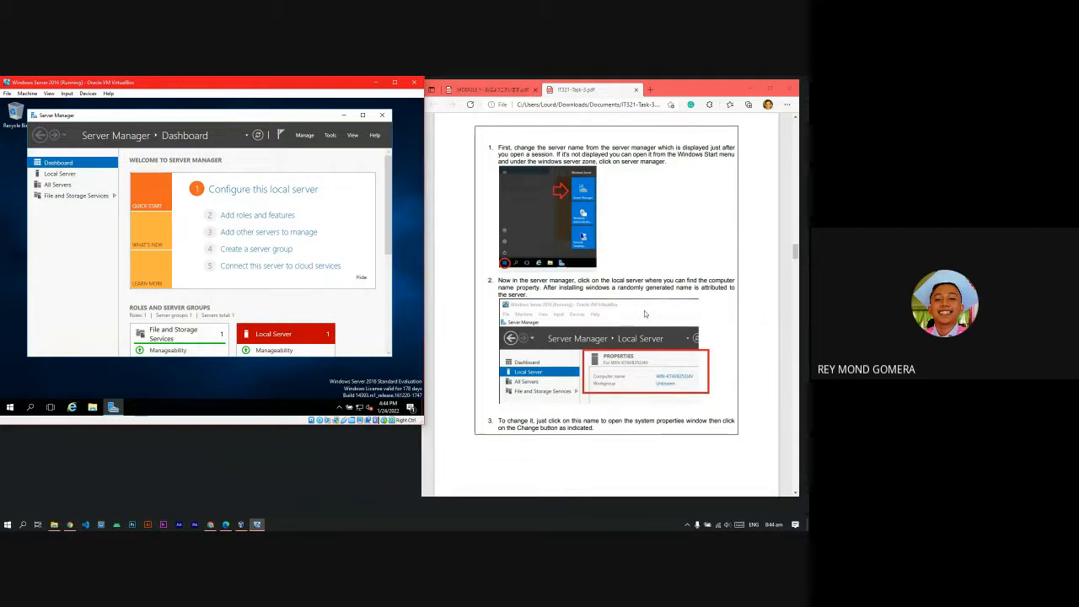
scroll(644, 312, down, 2)
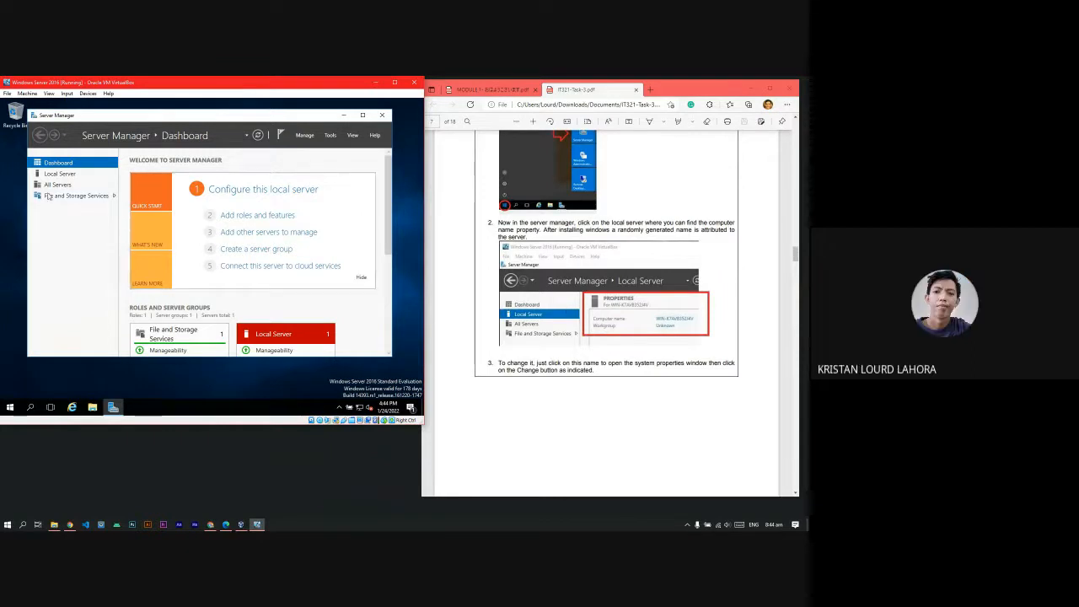
- Open System Properties from the computer name in the Local Server properties, and move the dialog inward over Server Manager
click(73, 174)
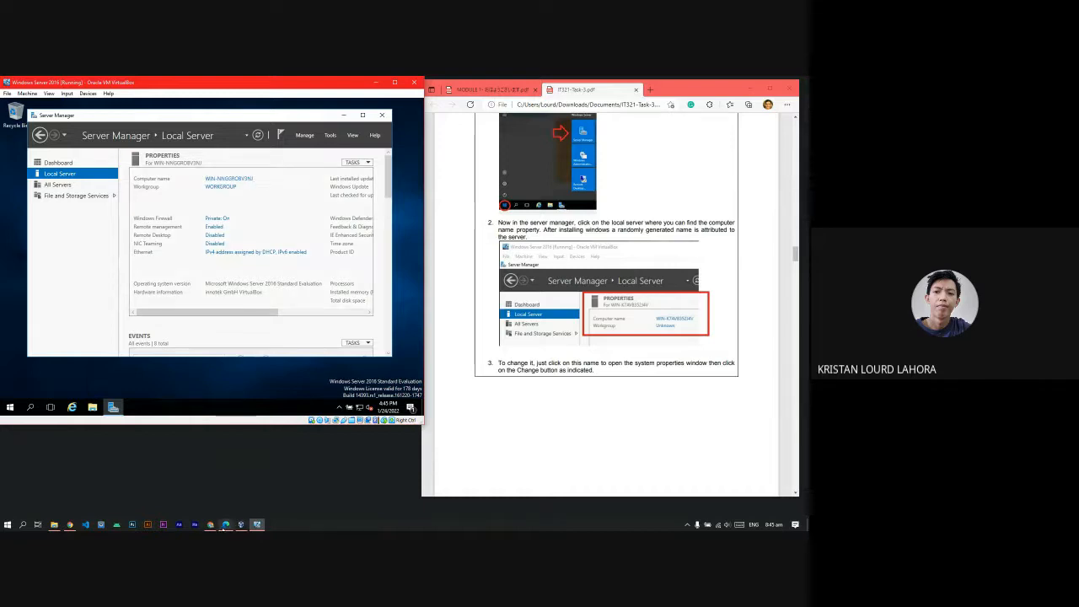
mouse_move(211, 523)
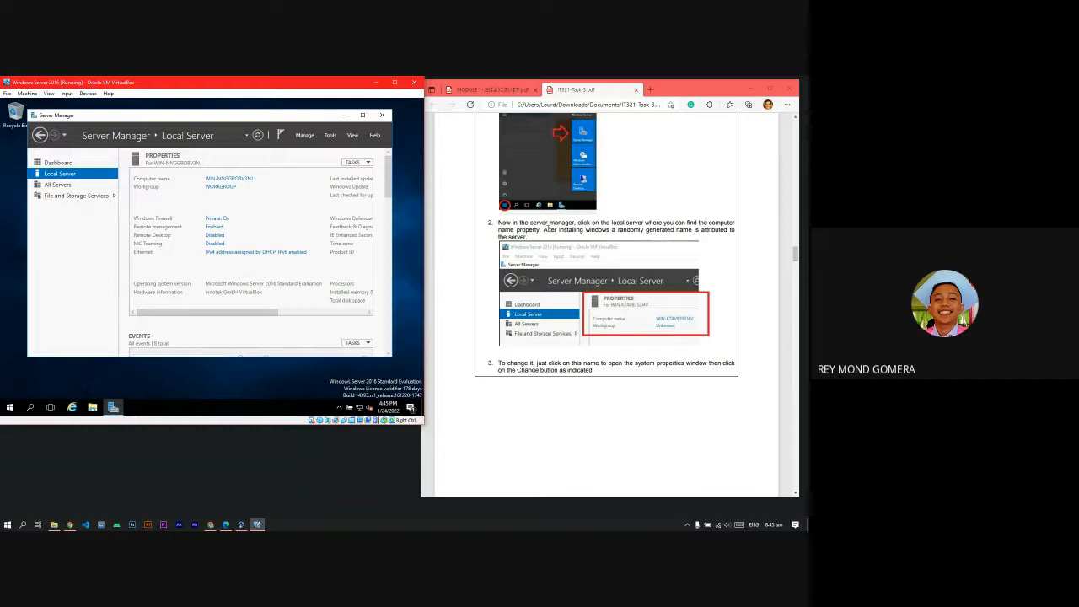
scroll(629, 340, down, 1)
click(221, 180)
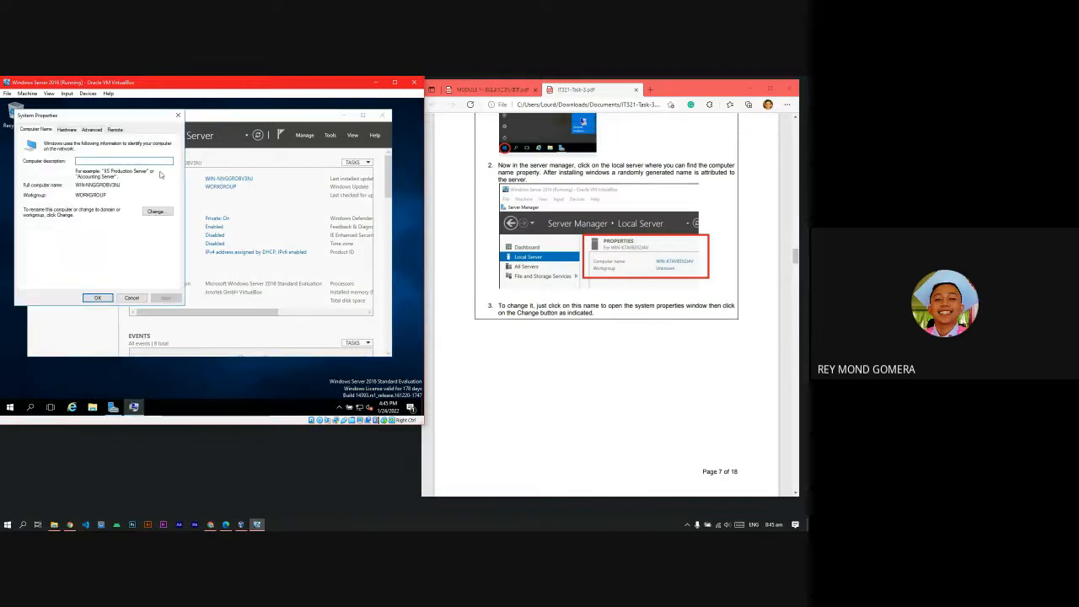
drag(120, 117, 149, 125)
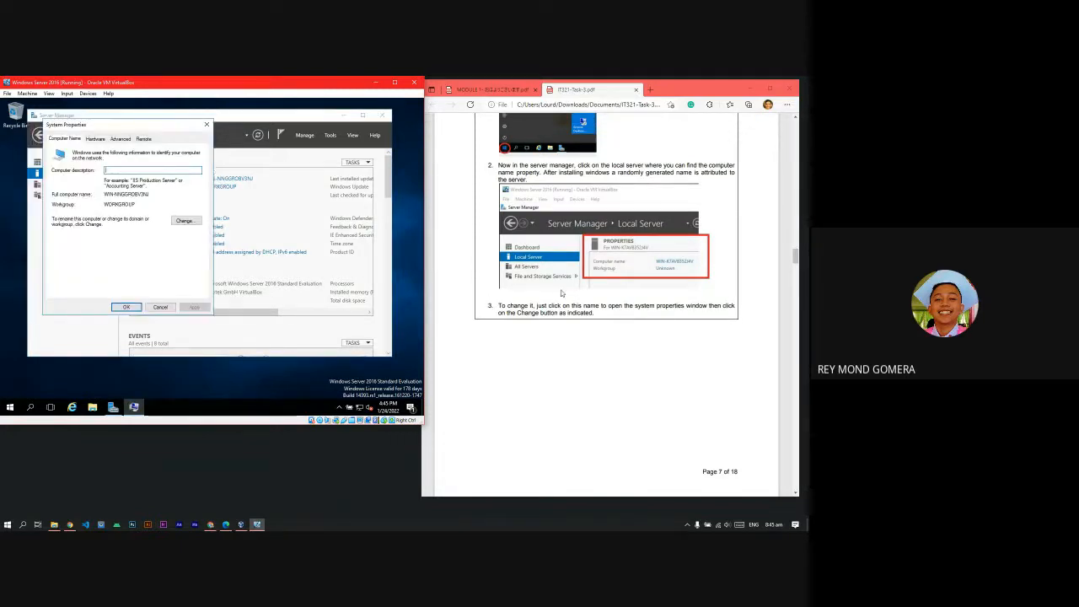
- Check step 3 in the guide and open the computer name change dialog from System Properties
scroll(658, 337, down, 3)
scroll(658, 335, down, 4)
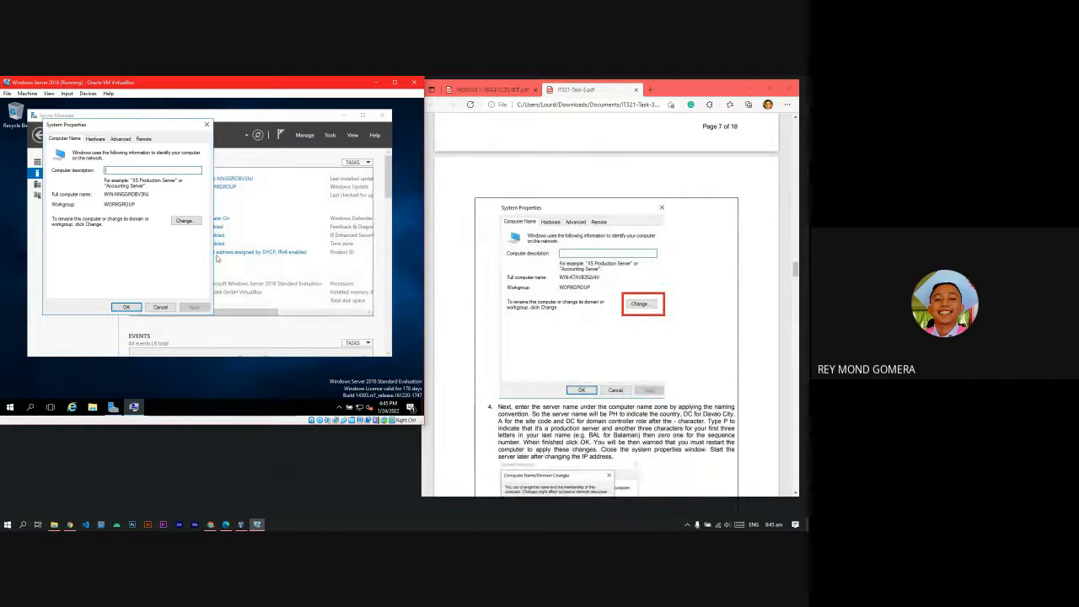
scroll(533, 302, up, 4)
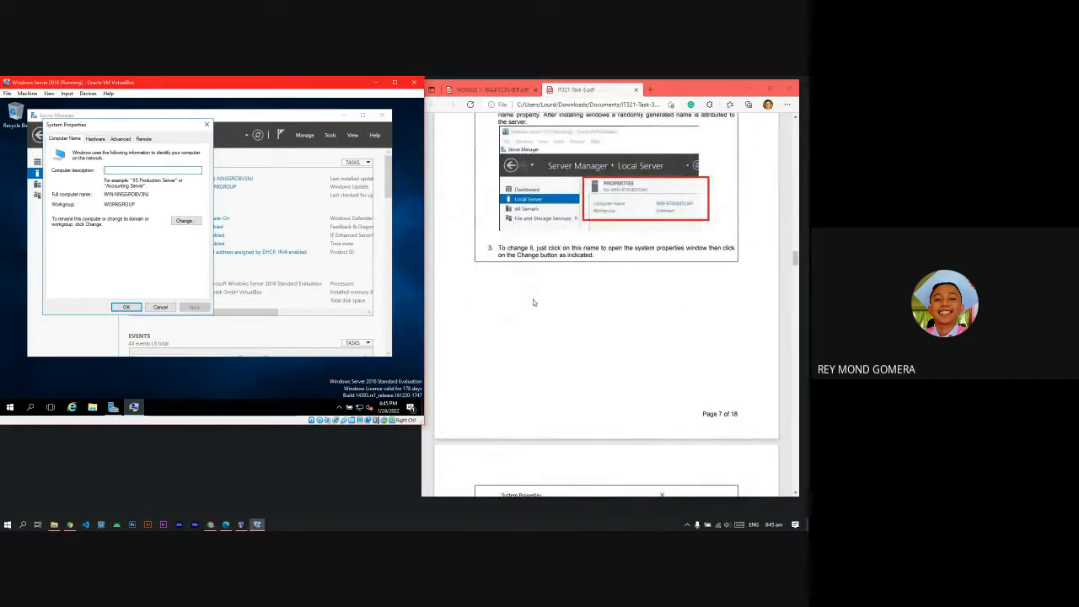
scroll(524, 302, down, 2)
scroll(669, 368, up, 2)
scroll(669, 371, down, 3)
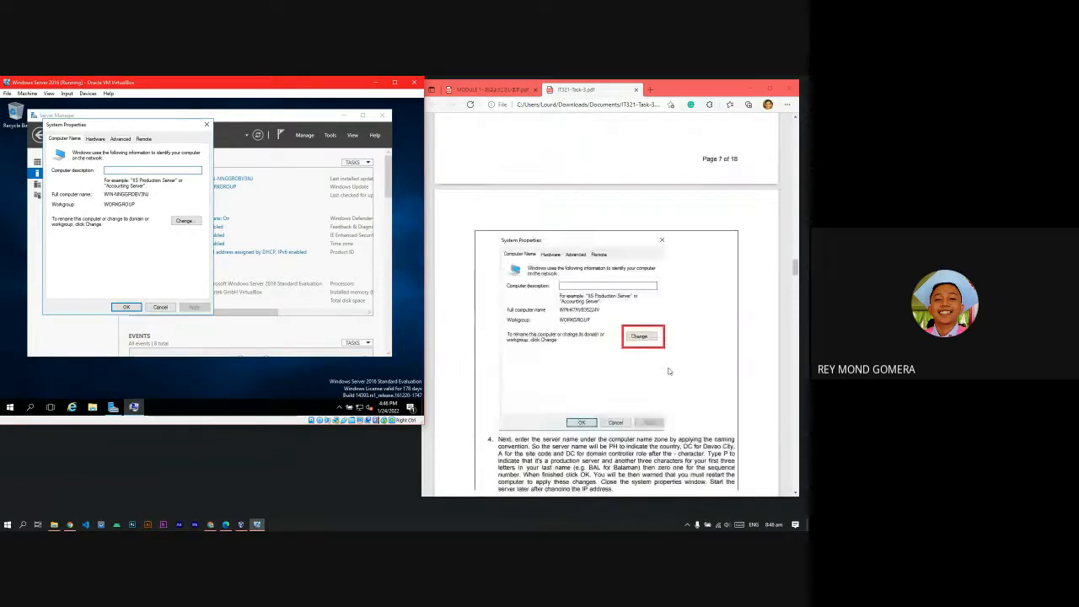
scroll(669, 371, down, 2)
click(184, 221)
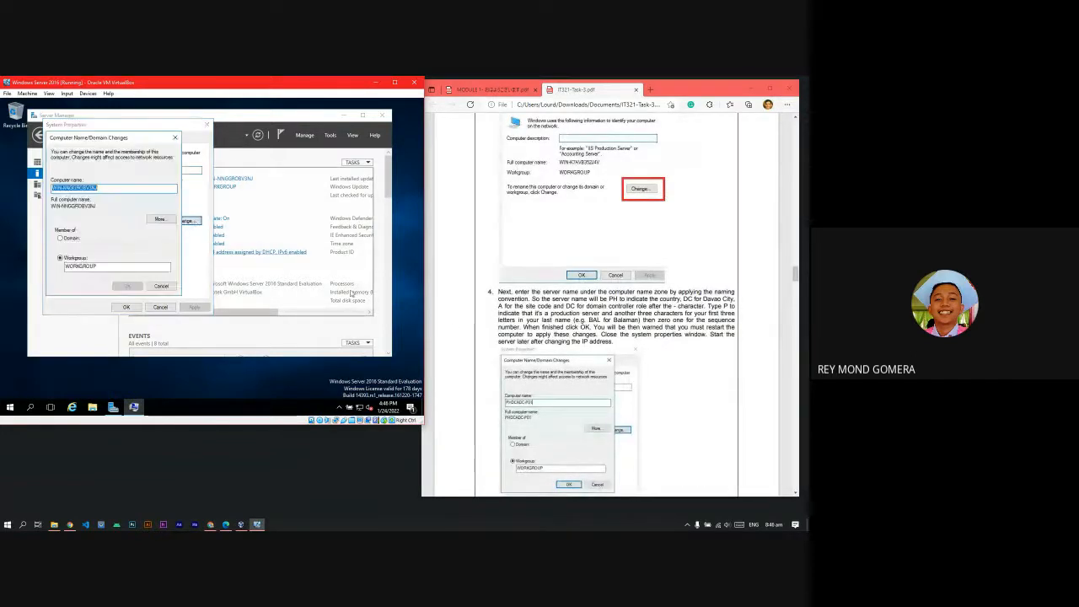
- Enter PHDCADC-P01 as the computer name, following the naming example in step 4 of the guide
scroll(686, 337, down, 2)
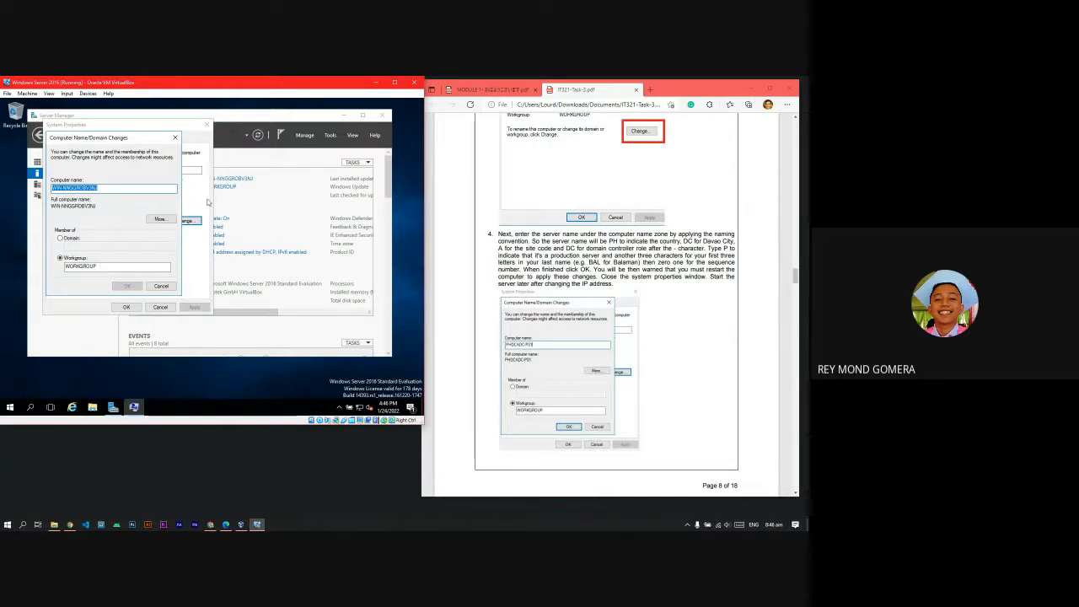
text(PHDCA)
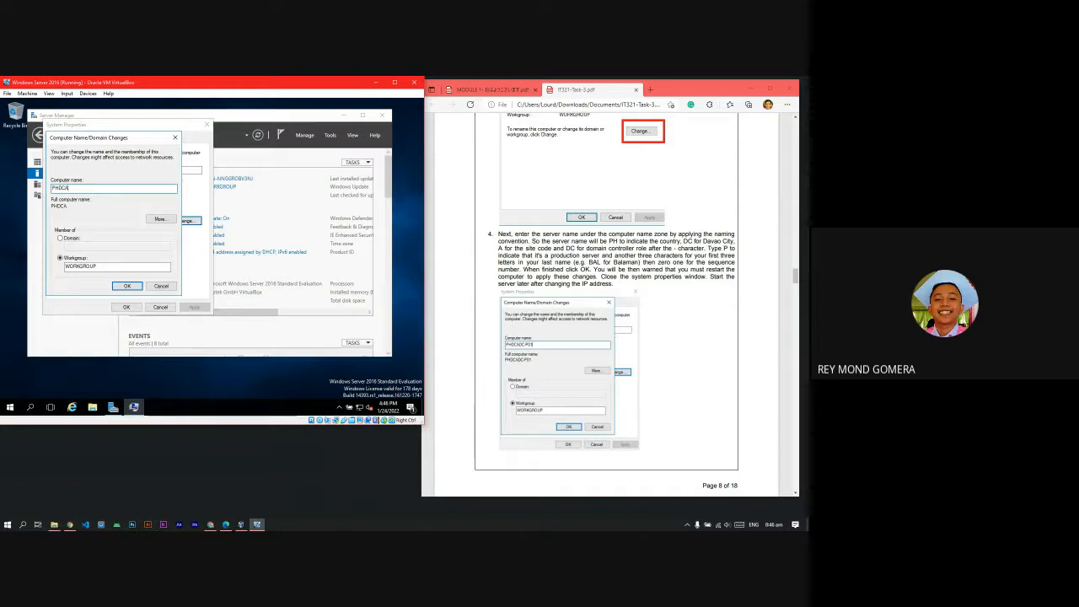
text(DC-)
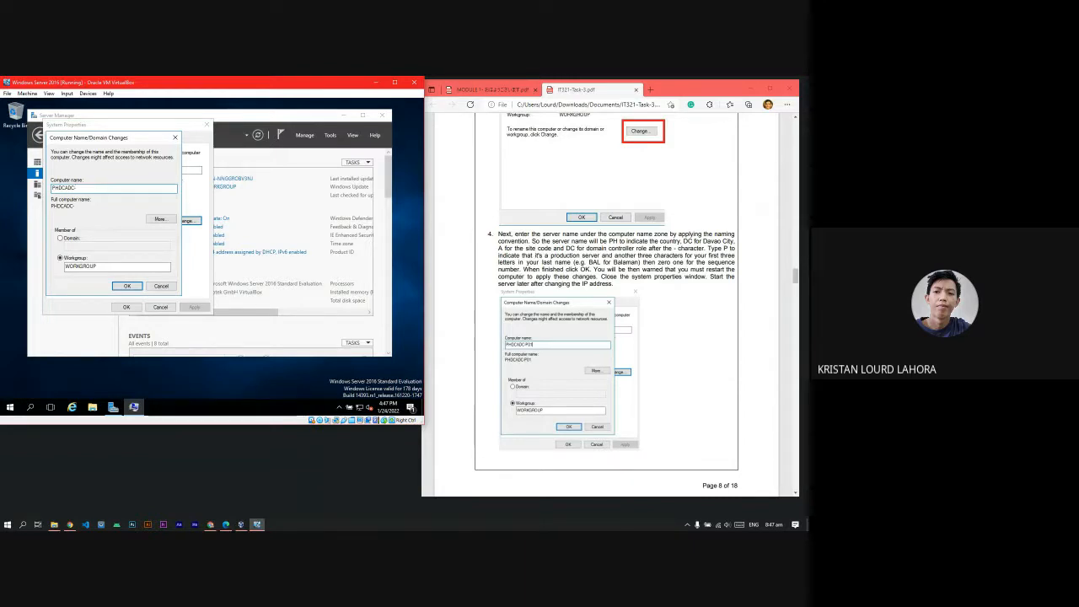
text(P)
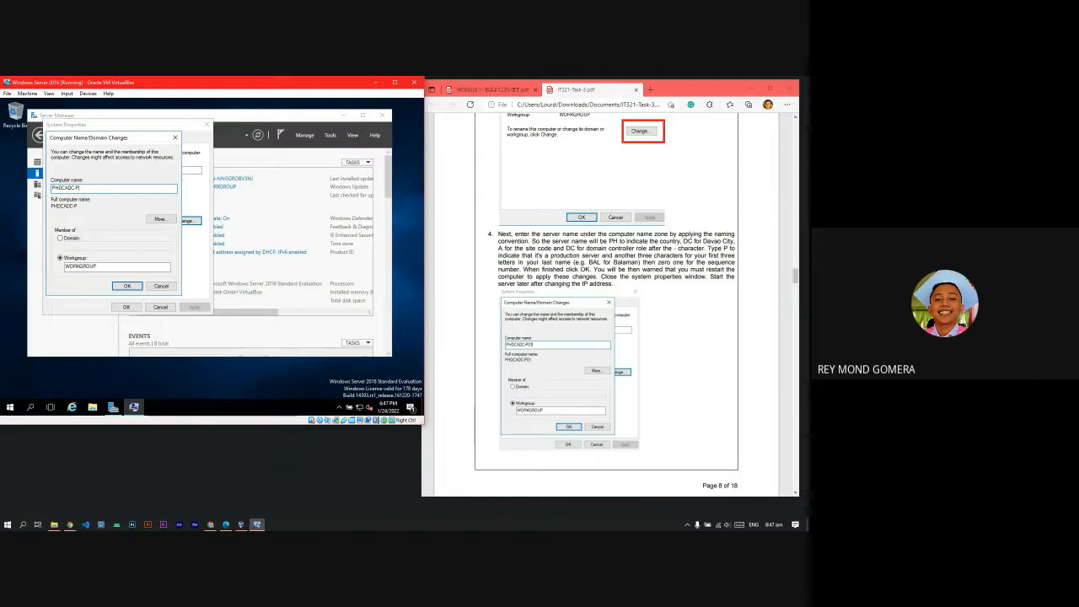
text(L)
text(1)
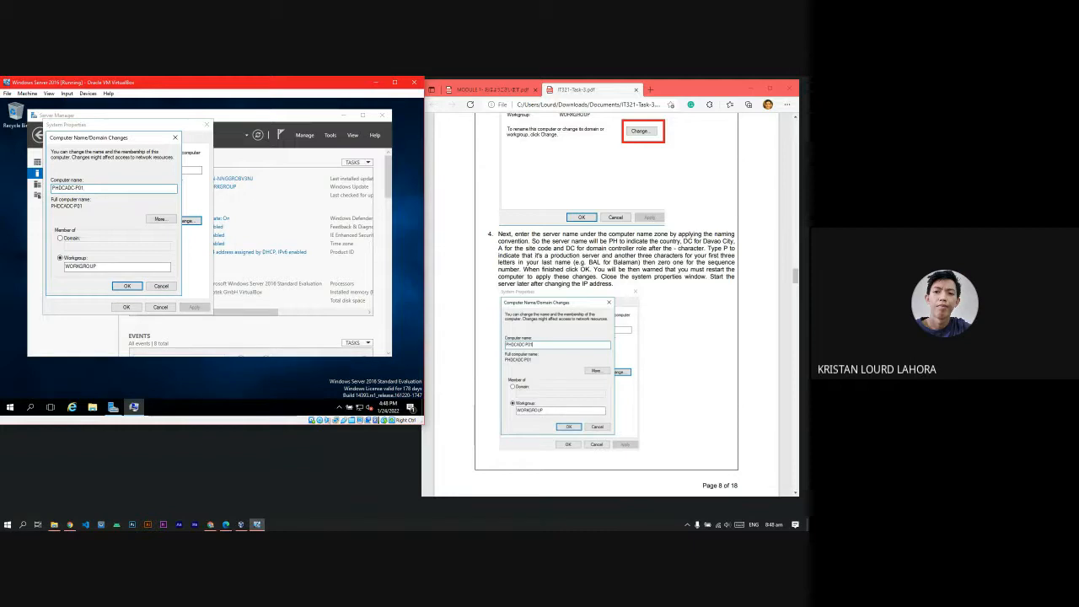
- Change the computer name to PHDCADC-PLAH01, with three last-name letters before the sequence number
key(BackSpace)
key(BackSpace)
text(LA)
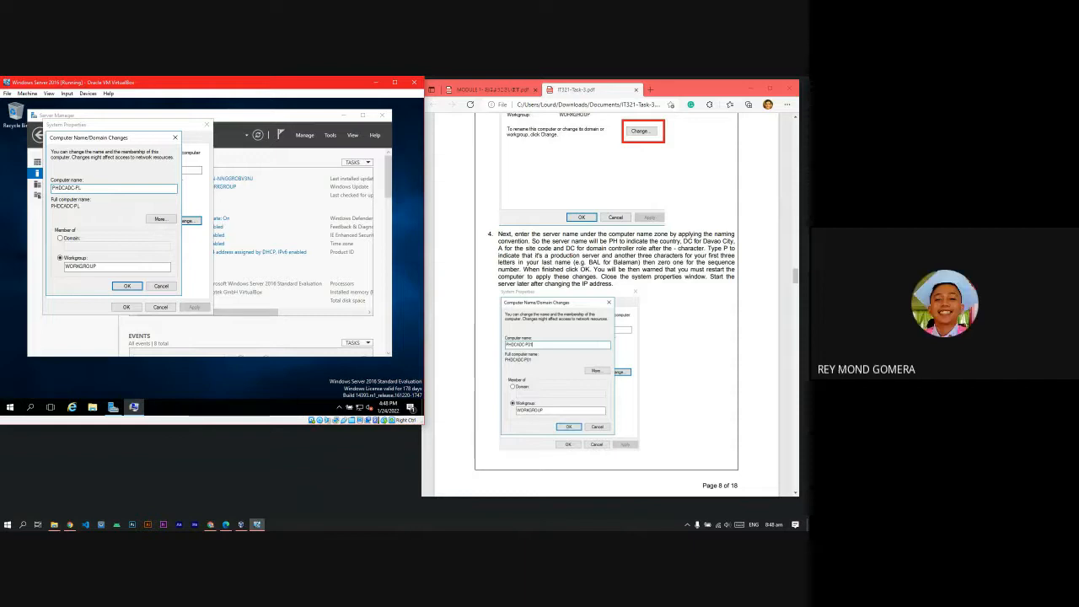
text(H)
key(shift+Left)
key(shift+Left)
key(shift+Left)
key(shift+Left)
click(90, 188)
- Review step 4's naming instructions and the restart screenshots on the following page of the guide
scroll(647, 302, down, 3)
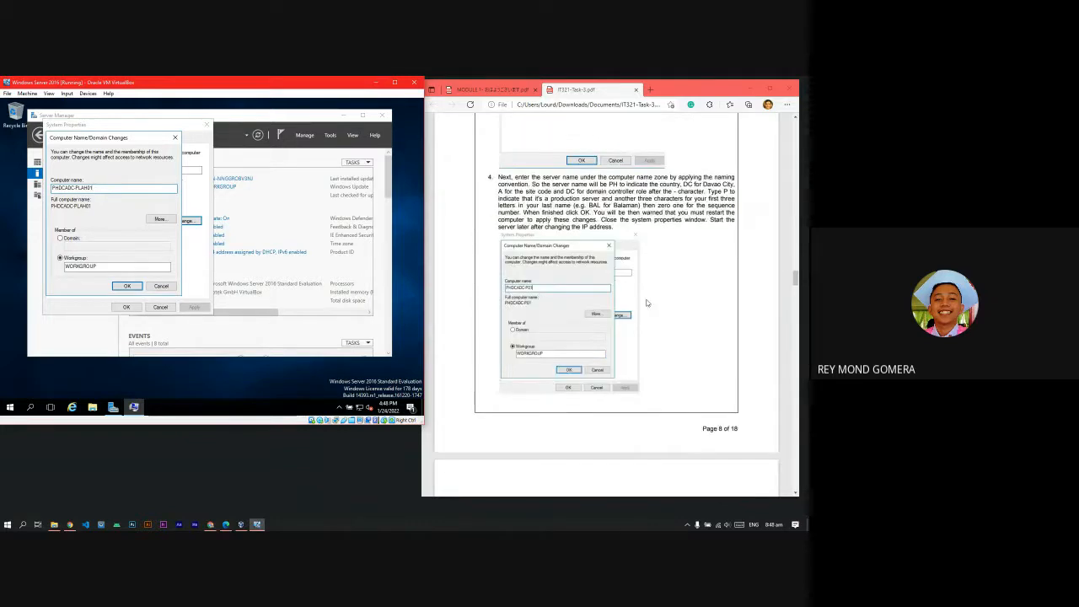
scroll(647, 302, down, 5)
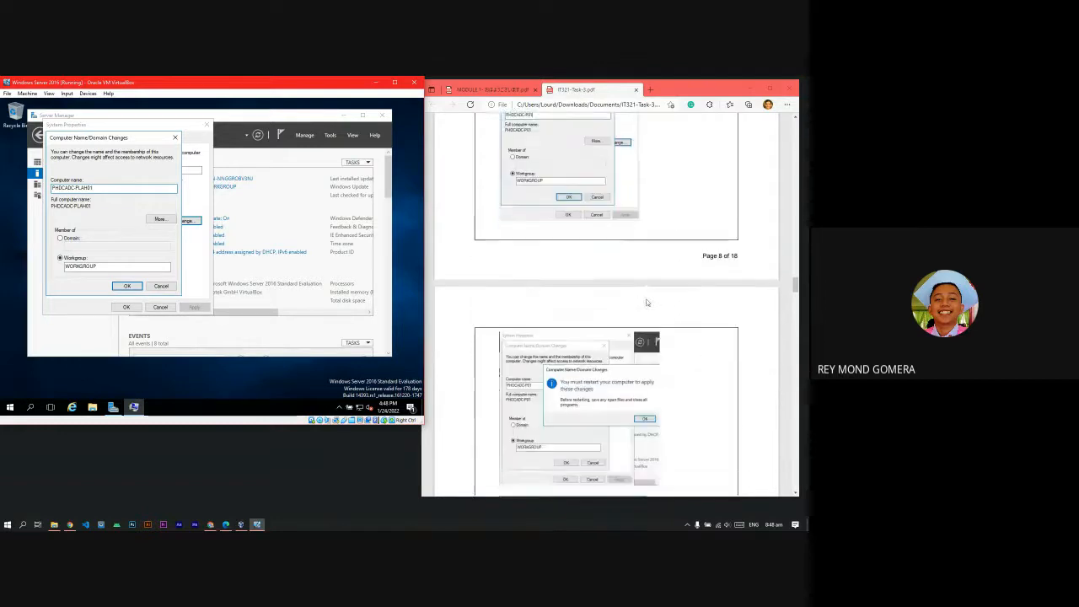
scroll(647, 302, up, 10)
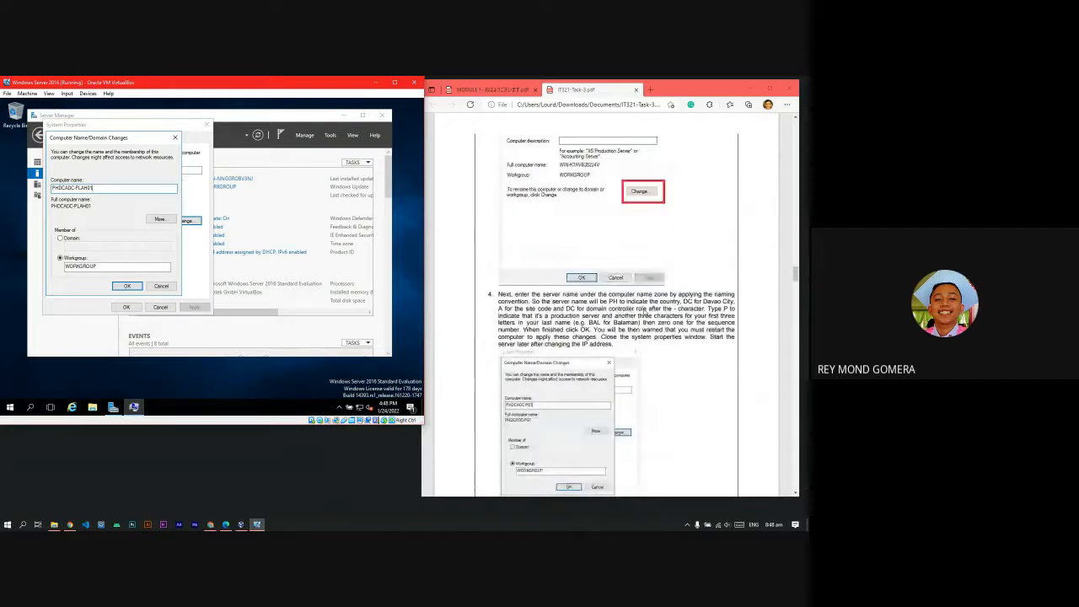
scroll(643, 310, up, 1)
scroll(643, 310, down, 4)
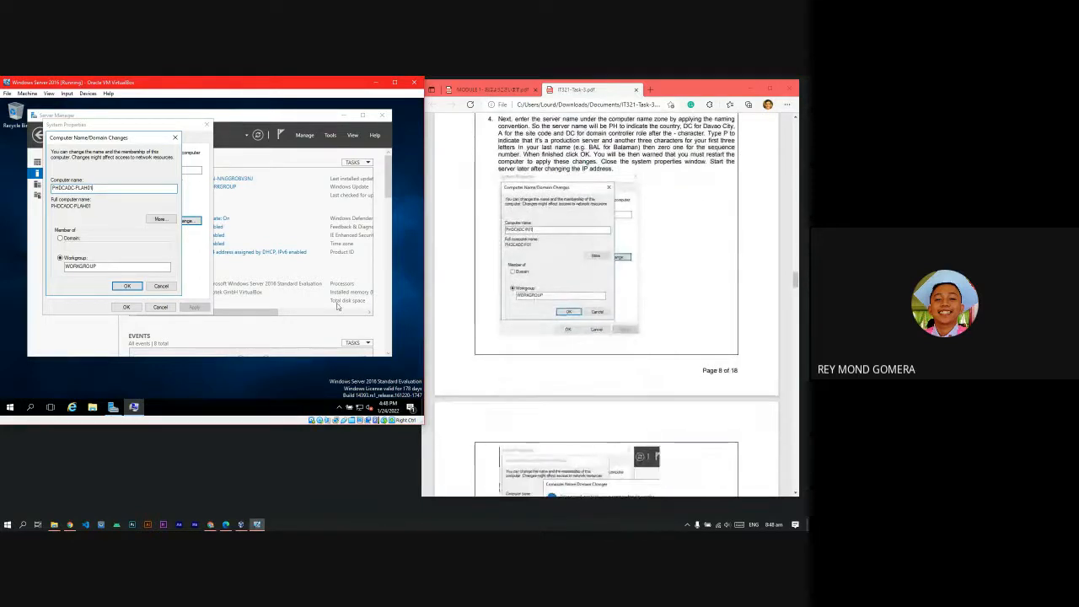
scroll(657, 325, down, 4)
scroll(674, 340, up, 4)
scroll(673, 339, up, 2)
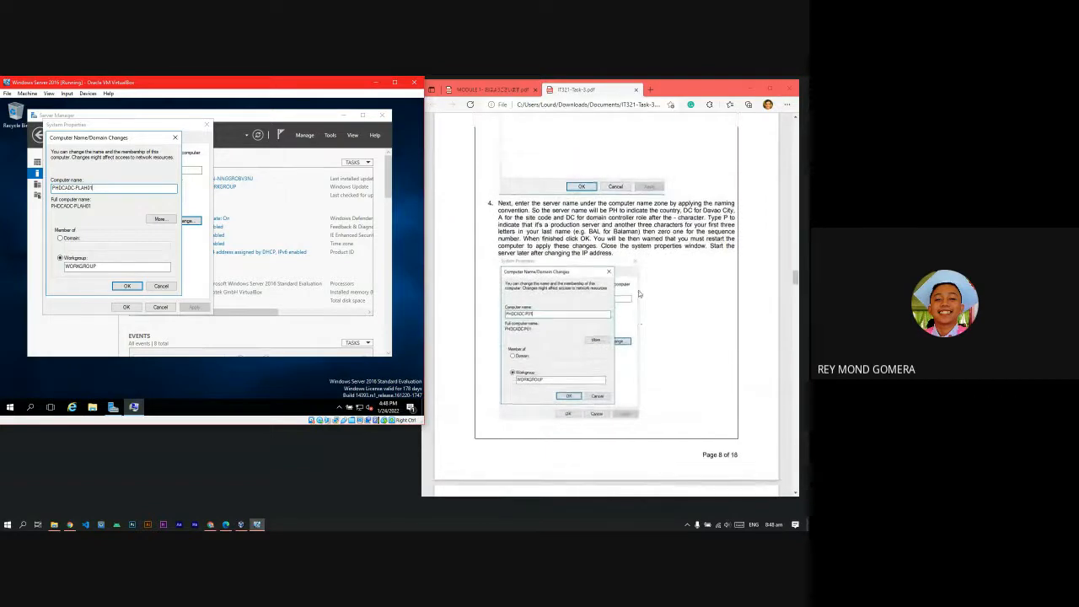
scroll(638, 287, down, 7)
scroll(643, 294, up, 5)
scroll(643, 294, up, 4)
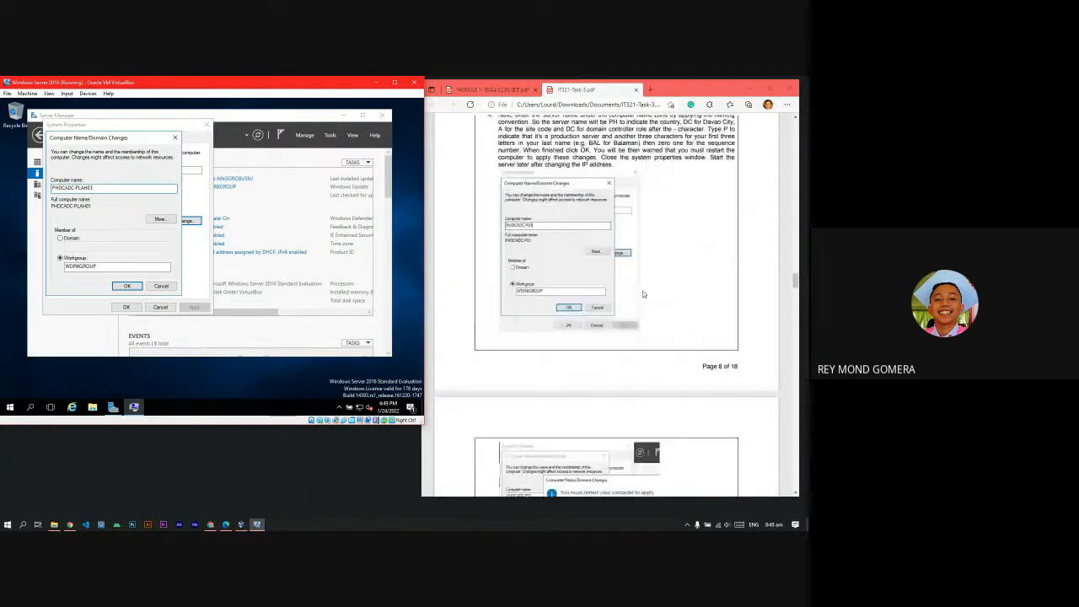
scroll(645, 290, down, 5)
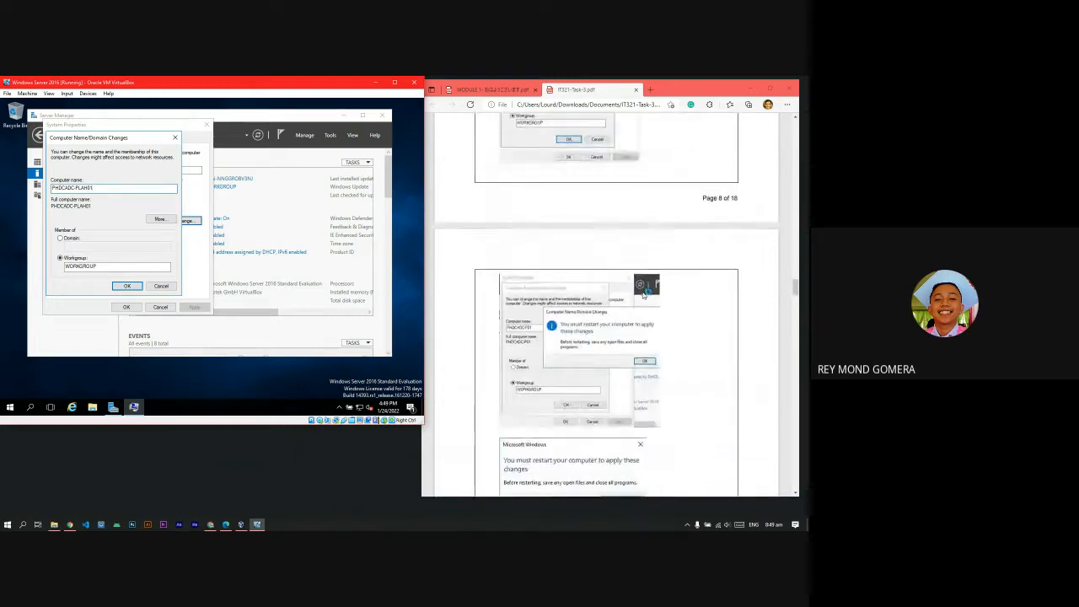
- Read the guide's Device Naming Convention section, including the name anatomy diagram
scroll(643, 292, up, 8)
scroll(647, 295, up, 6)
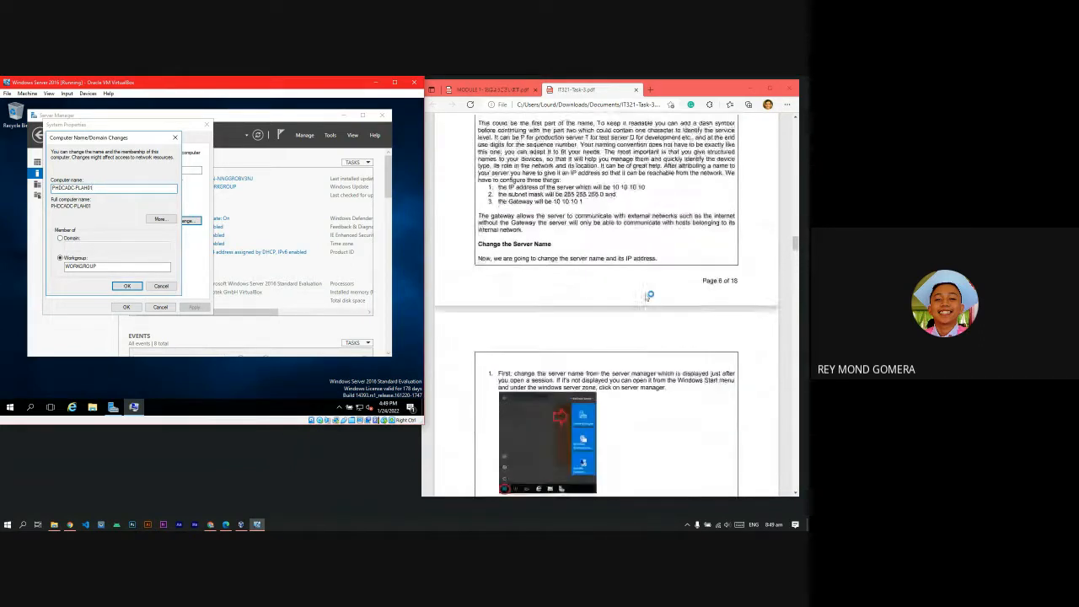
scroll(625, 357, up, 3)
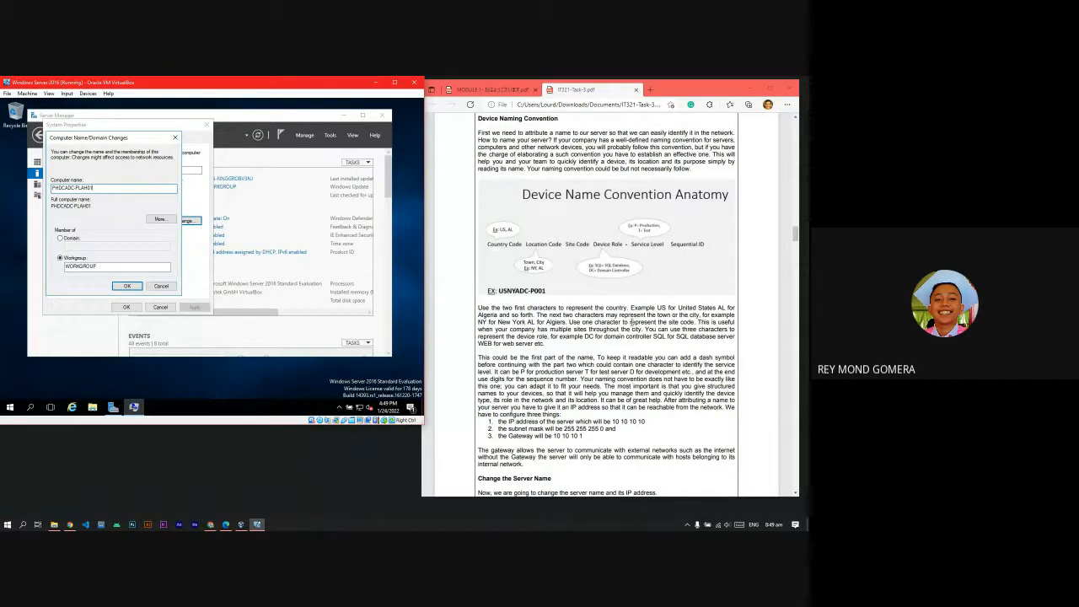
scroll(630, 354, down, 2)
scroll(629, 354, up, 2)
- Compare each part of the entered computer name with step 4 and the guide's note on a valid server name
scroll(640, 386, down, 12)
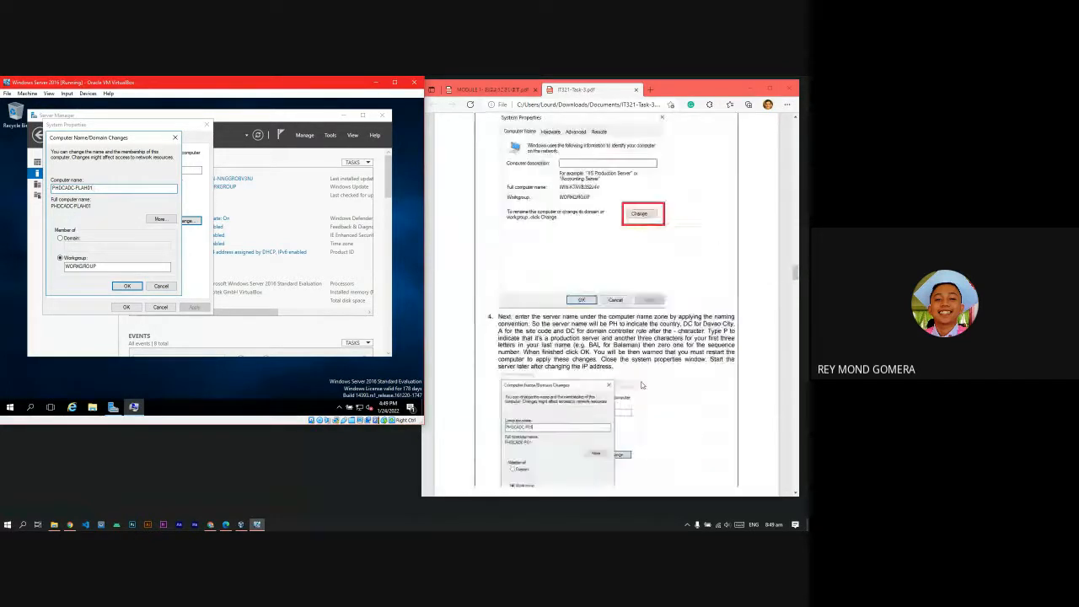
scroll(640, 385, down, 5)
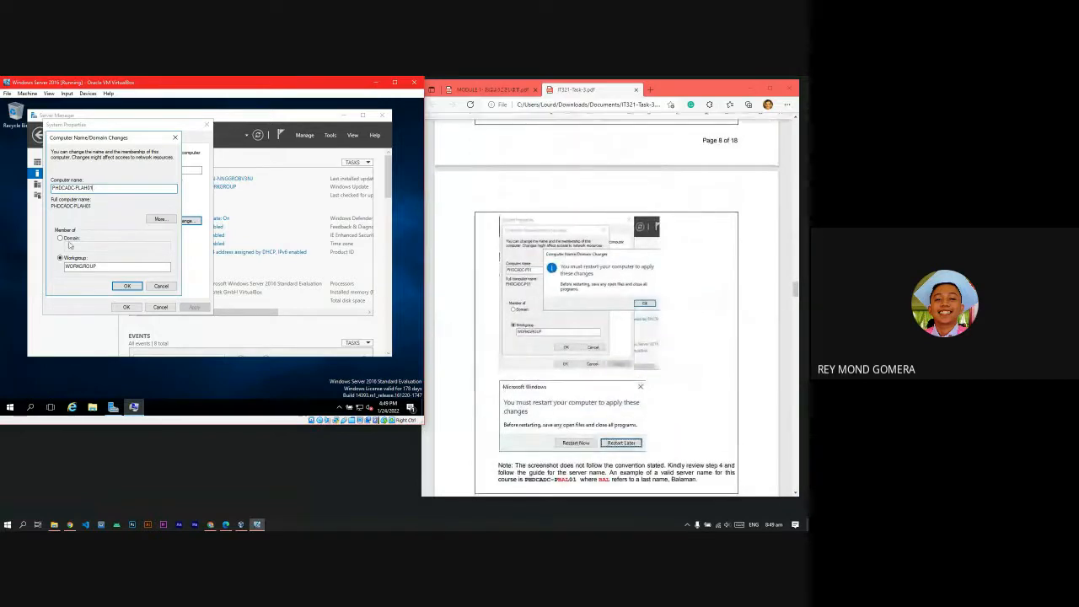
double_click(100, 188)
click(105, 187)
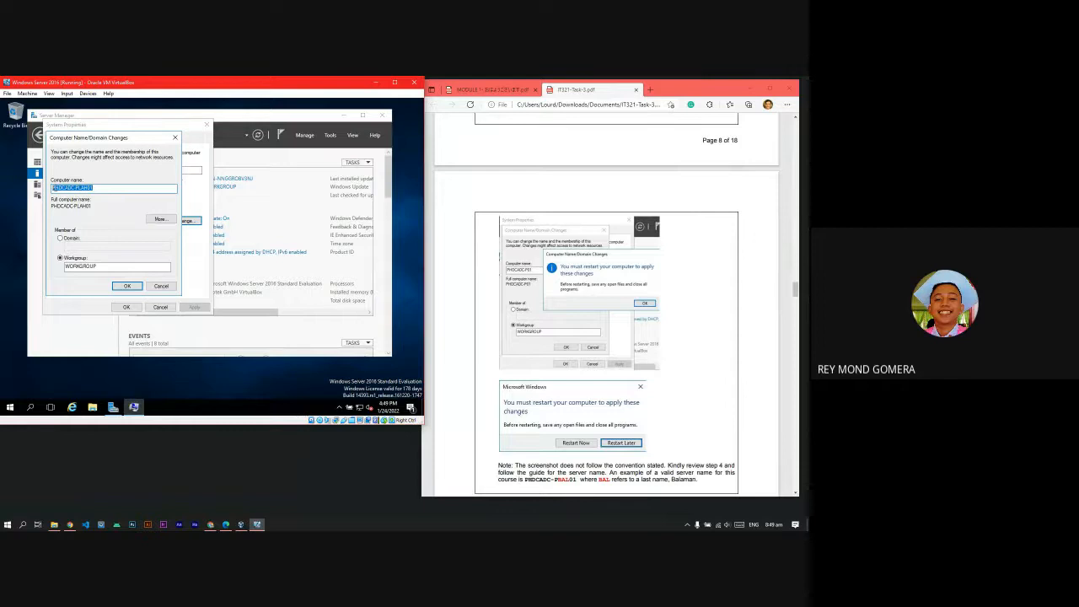
double_click(88, 187)
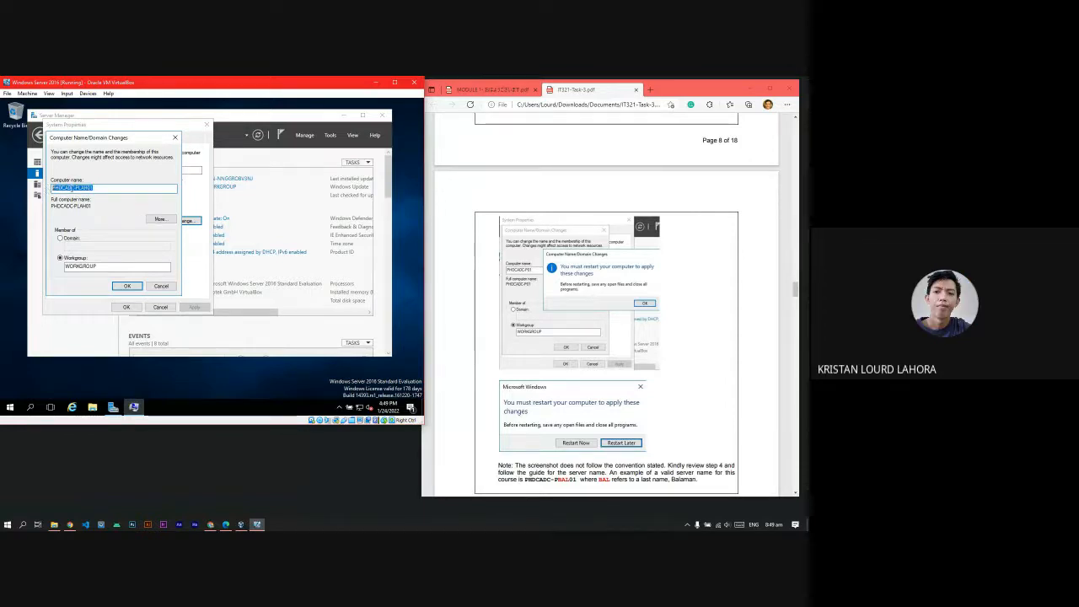
click(99, 187)
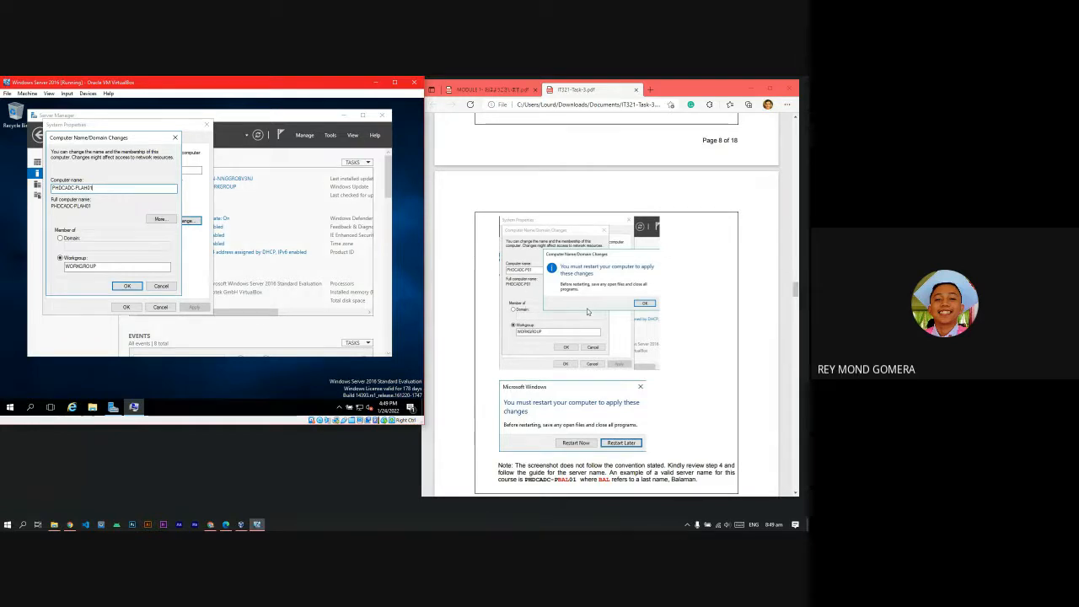
scroll(588, 311, up, 3)
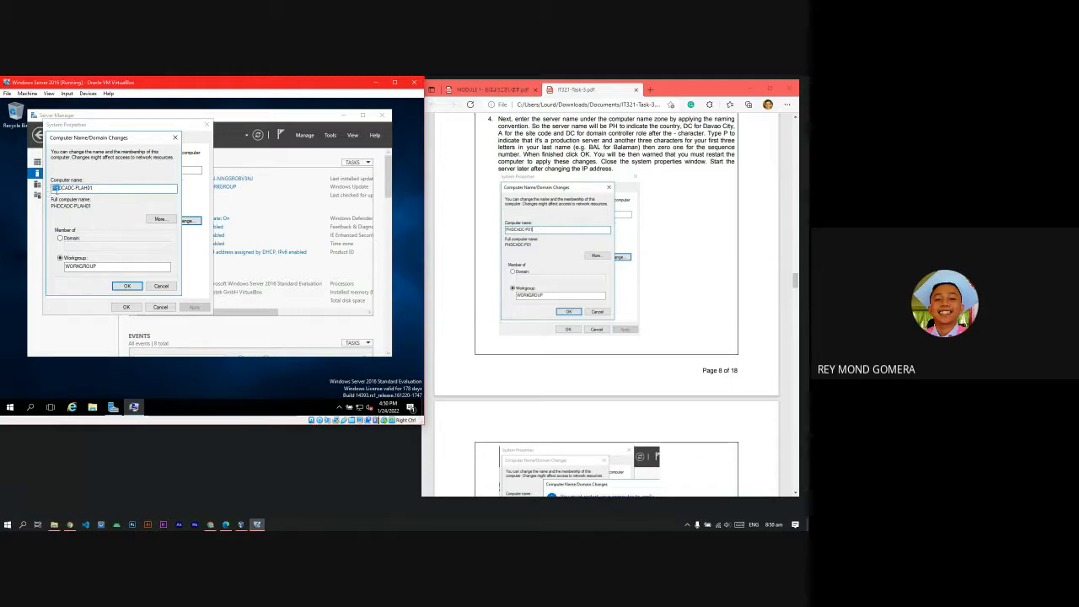
click(103, 188)
scroll(554, 321, down, 5)
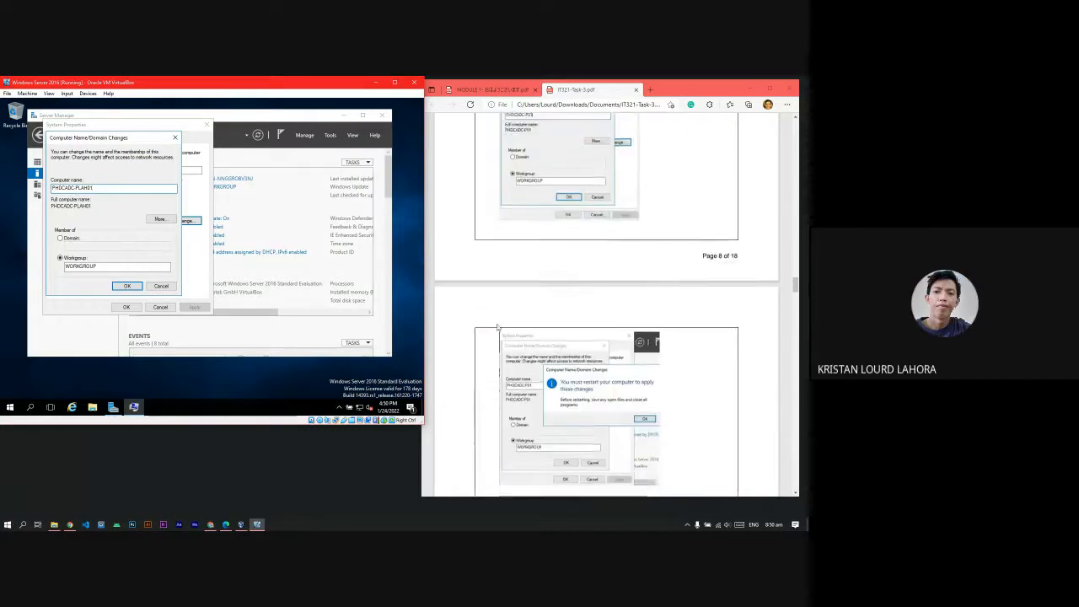
scroll(590, 344, up, 3)
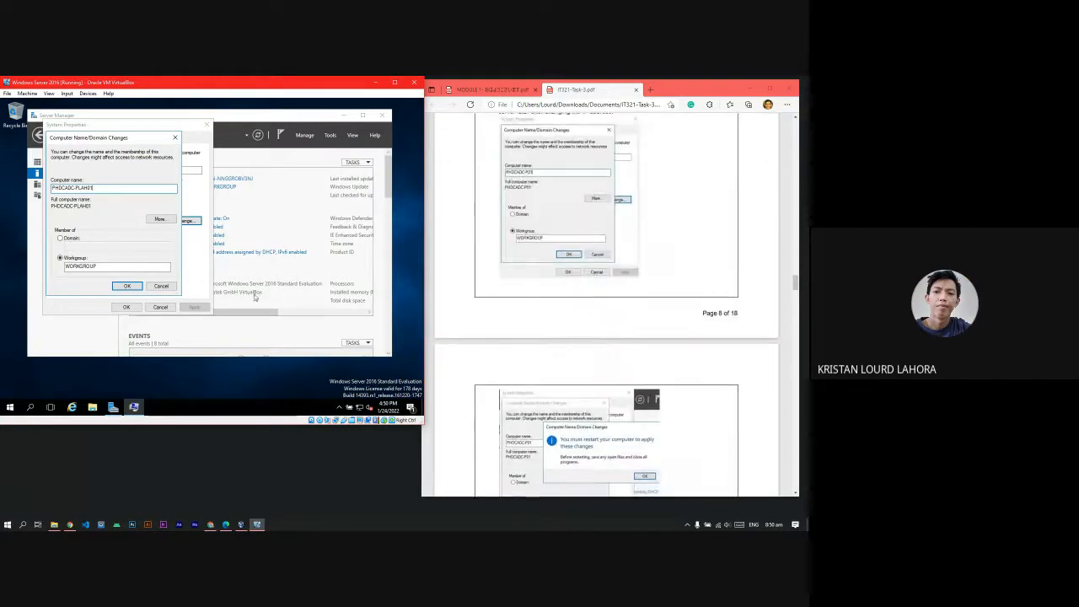
- Apply the new computer name and acknowledge the restart notice
click(119, 286)
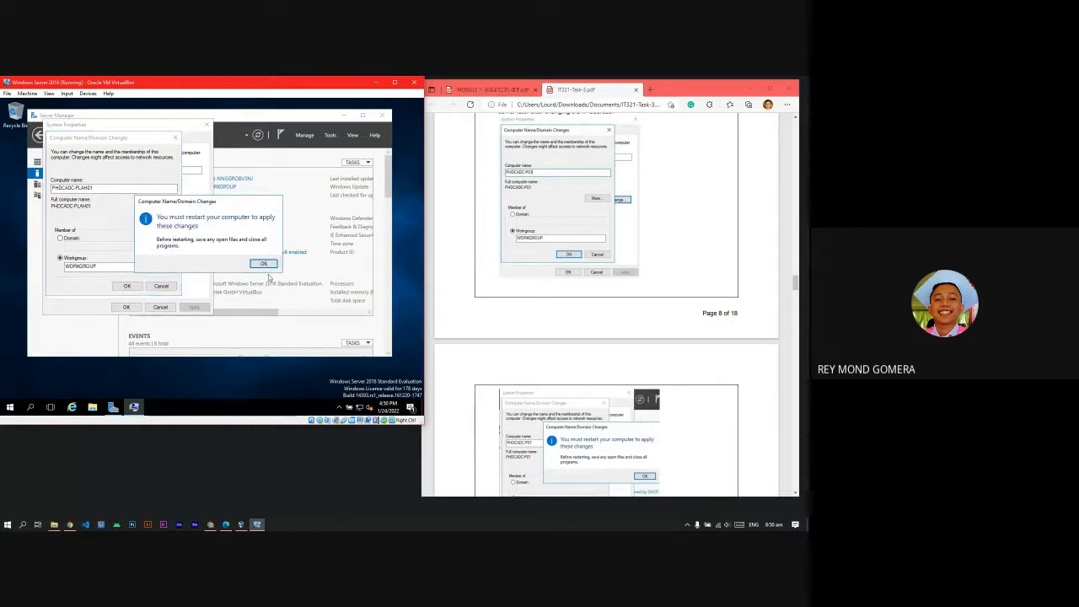
scroll(590, 361, down, 3)
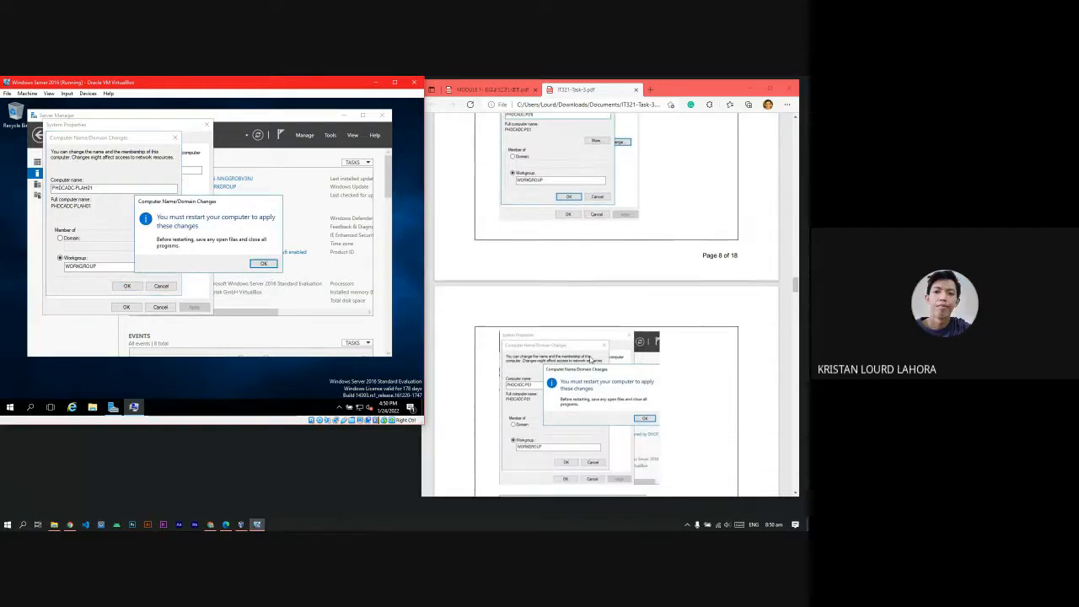
click(263, 264)
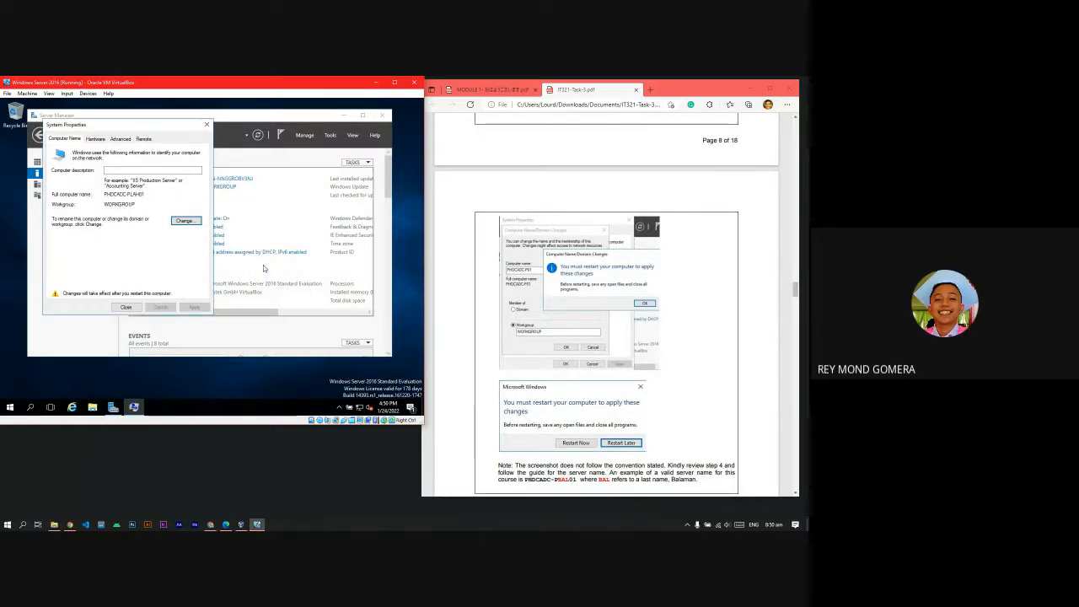
- Check the guide's server name note and the start of Task 3.3, and close System Properties
scroll(684, 376, down, 1)
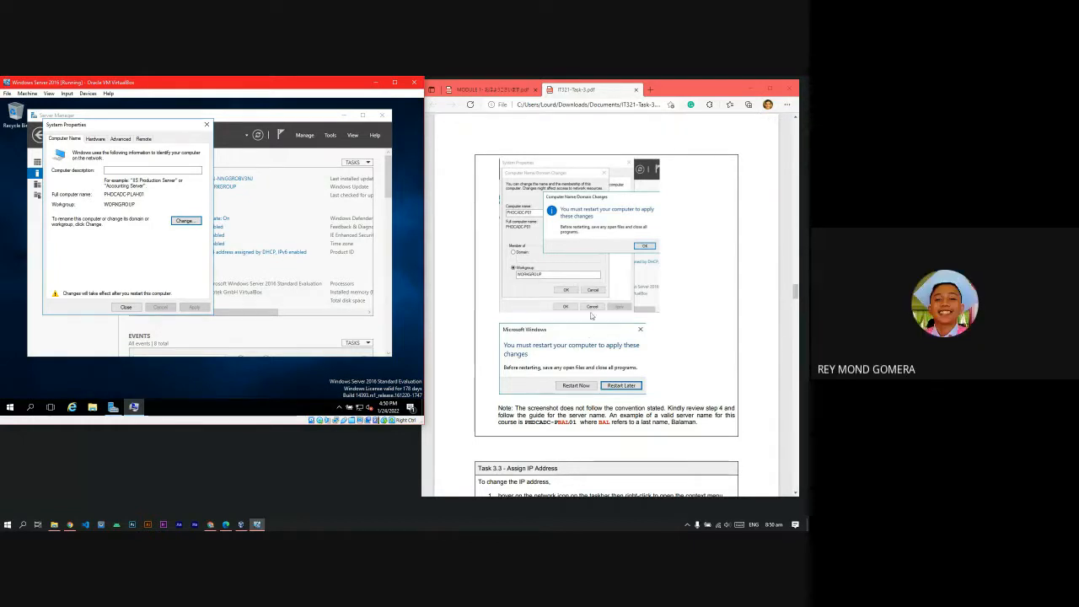
scroll(472, 187, down, 1)
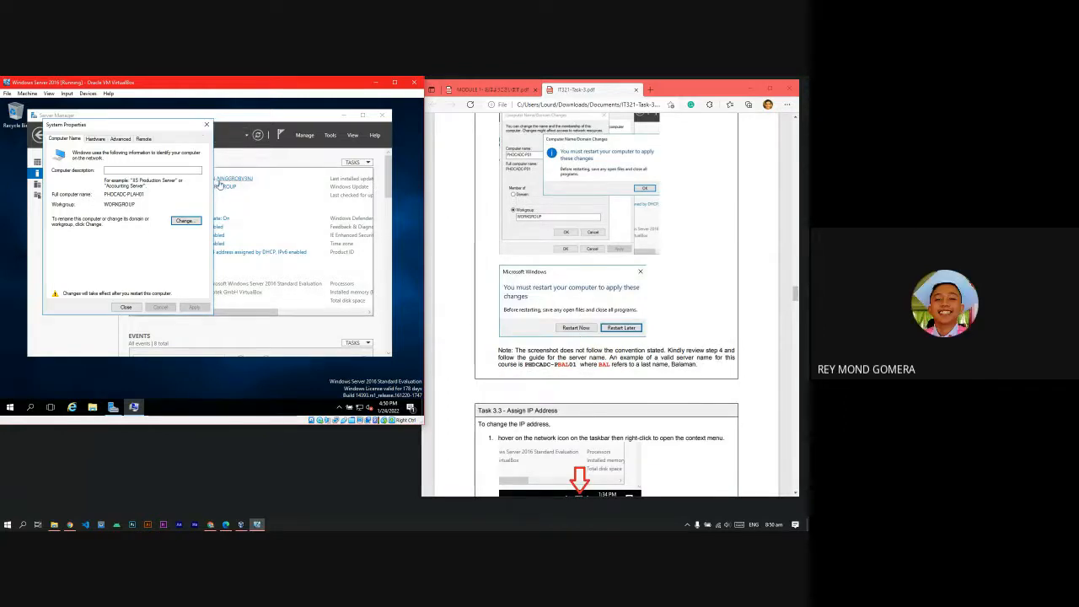
scroll(651, 282, down, 2)
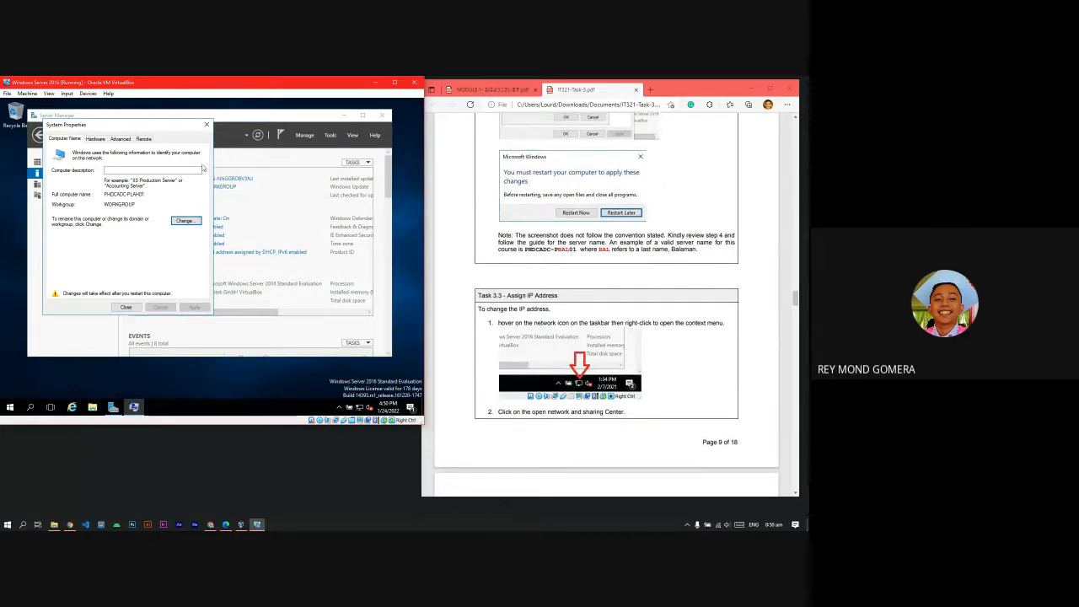
scroll(745, 297, up, 2)
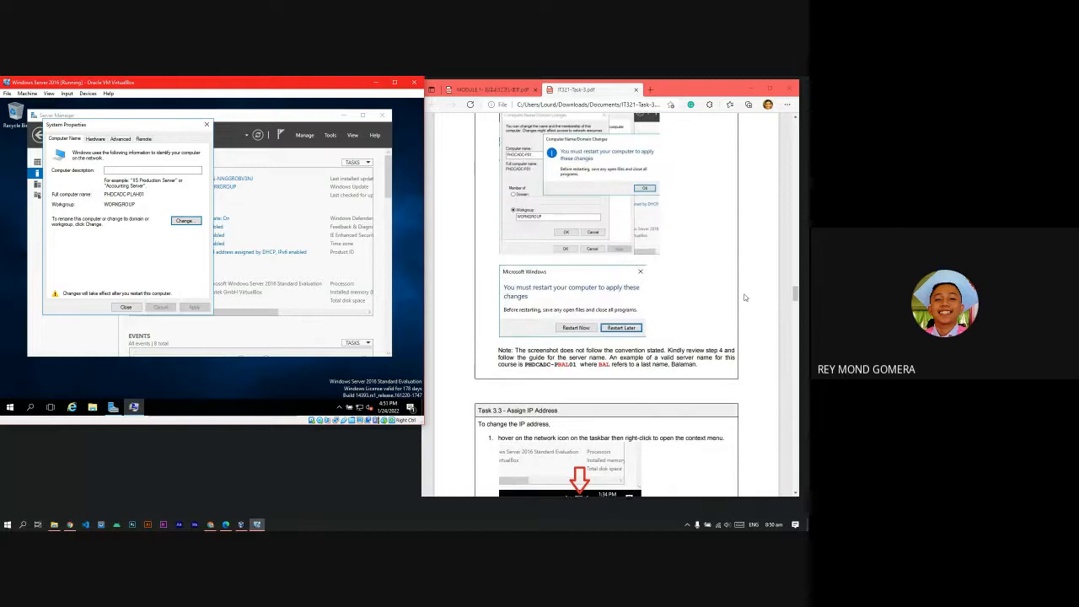
click(125, 307)
scroll(711, 364, down, 2)
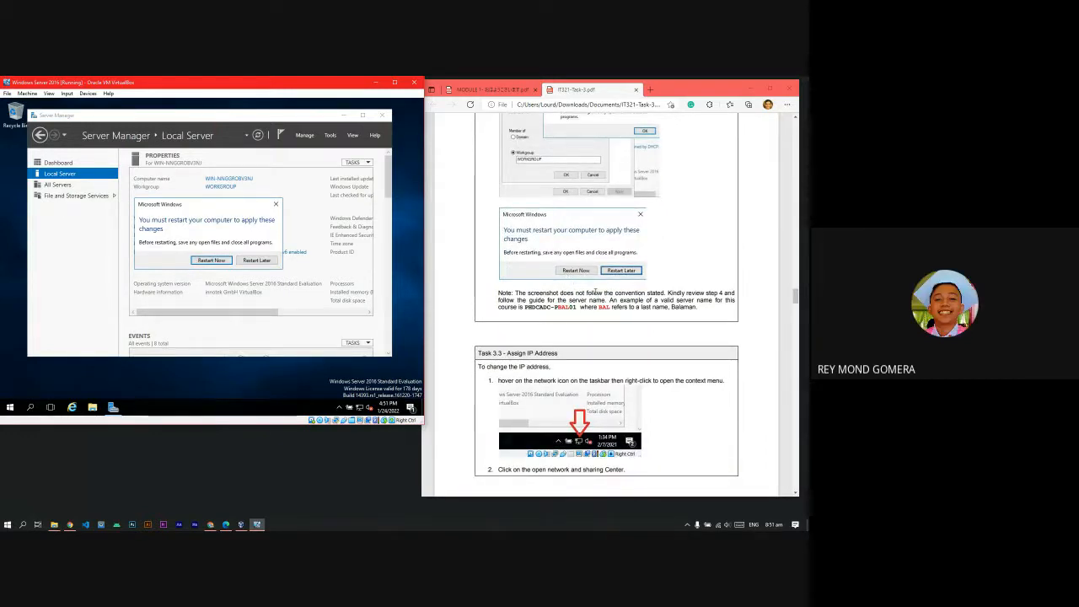
- Recheck the guide's note on a valid server name and restart the server to apply the new computer name
scroll(595, 290, down, 2)
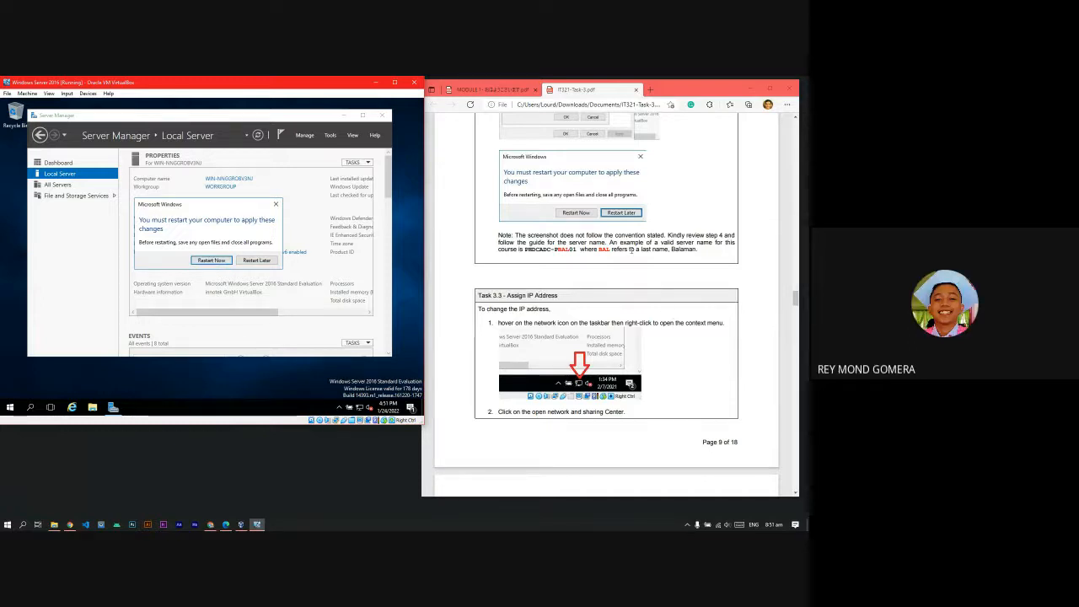
drag(670, 236, 691, 243)
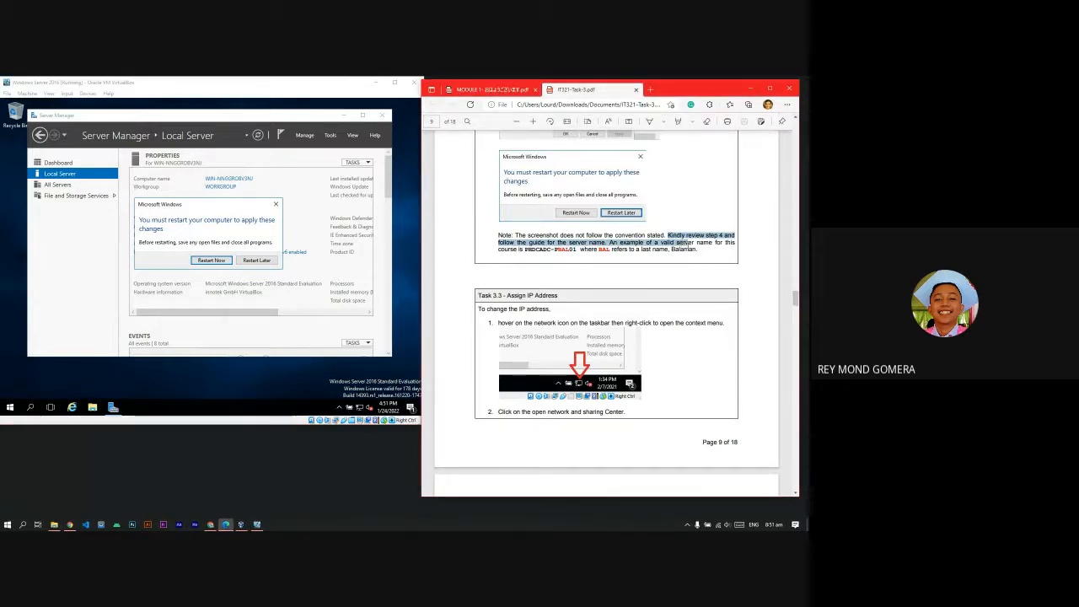
drag(684, 245, 679, 243)
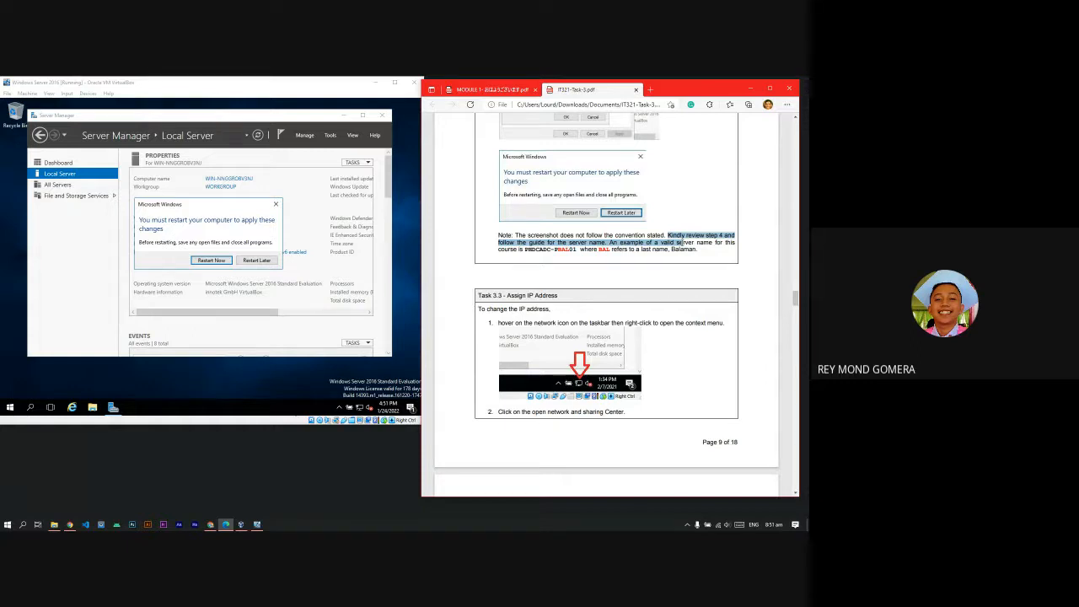
drag(679, 243, 577, 249)
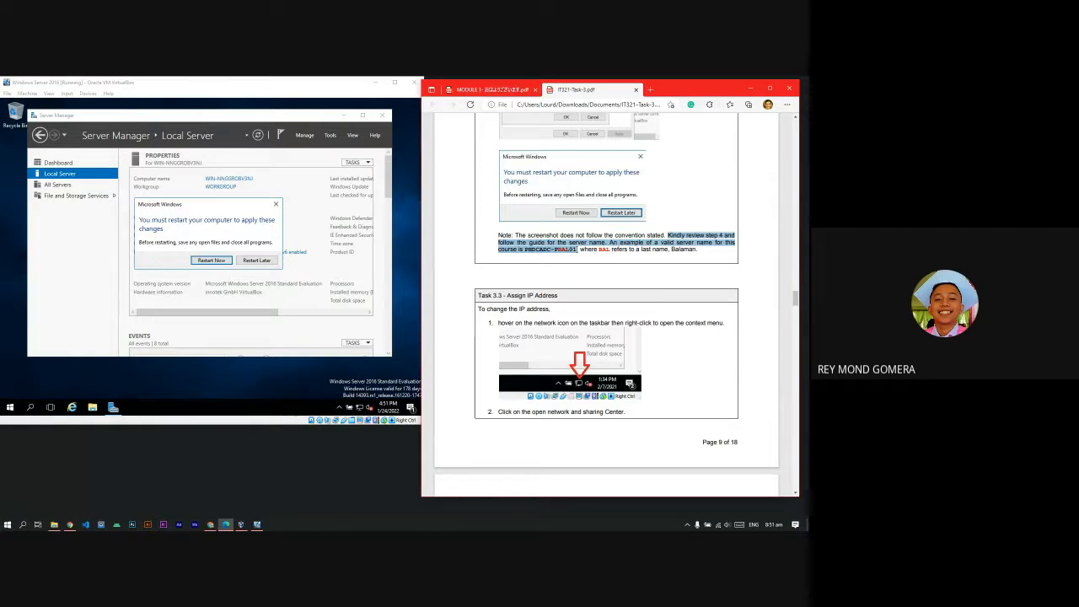
click(695, 261)
scroll(695, 261, down, 3)
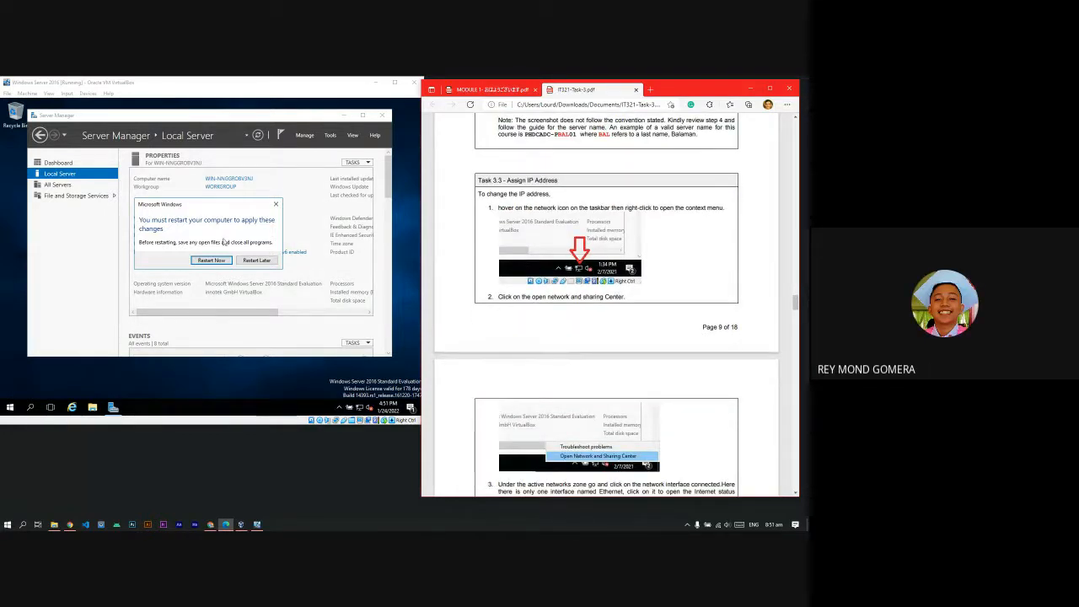
click(256, 260)
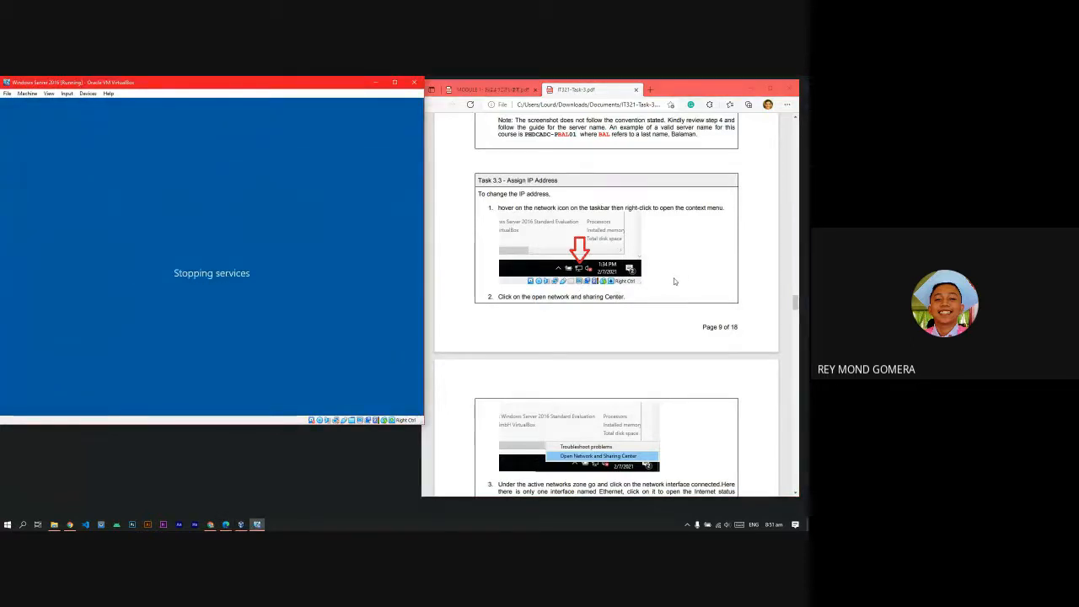
- Read the opening steps of Task 3.3 in the guide while the server restarts, dismissing the mouse pointer integration notices
scroll(662, 308, down, 3)
scroll(590, 253, up, 3)
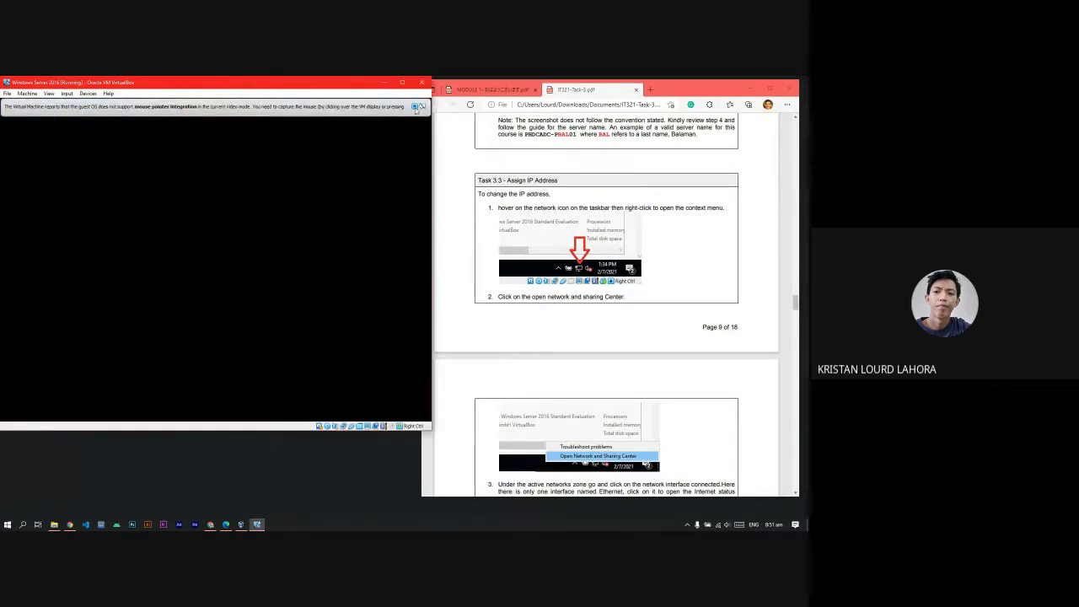
click(415, 108)
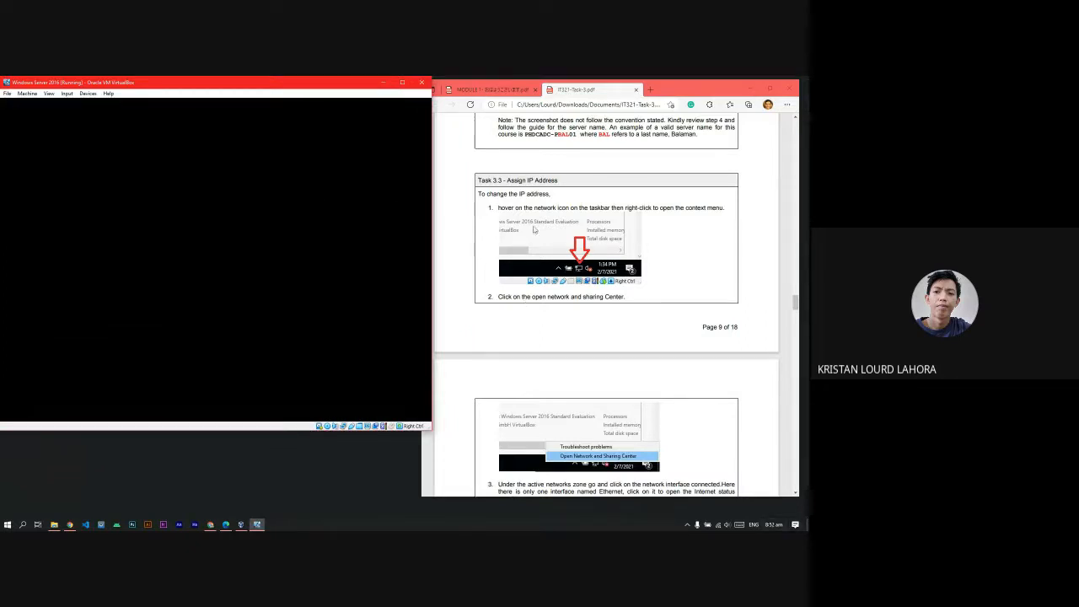
scroll(646, 302, down, 2)
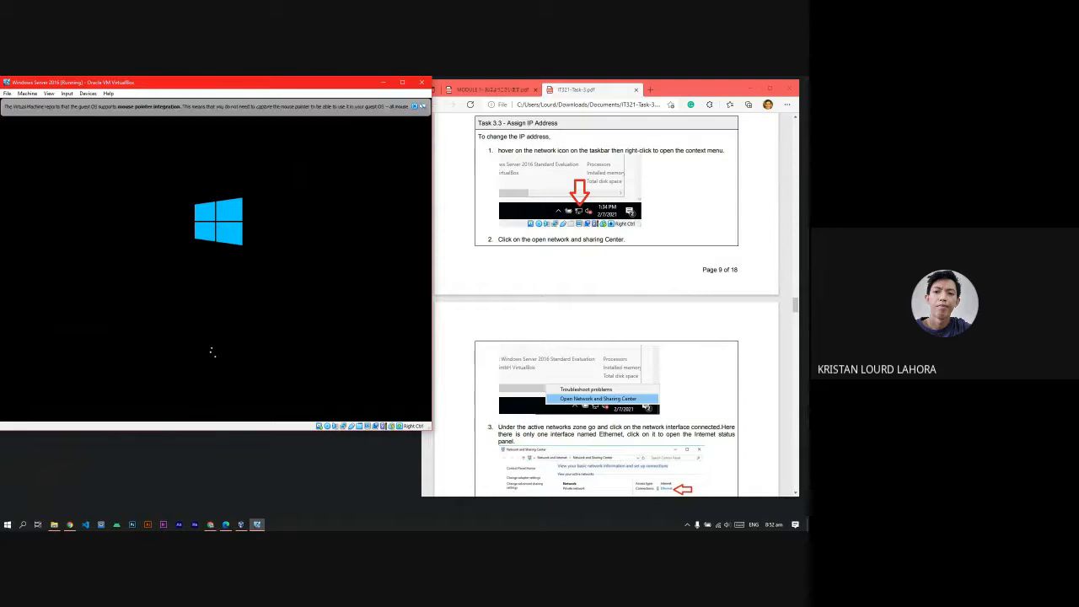
scroll(628, 311, up, 2)
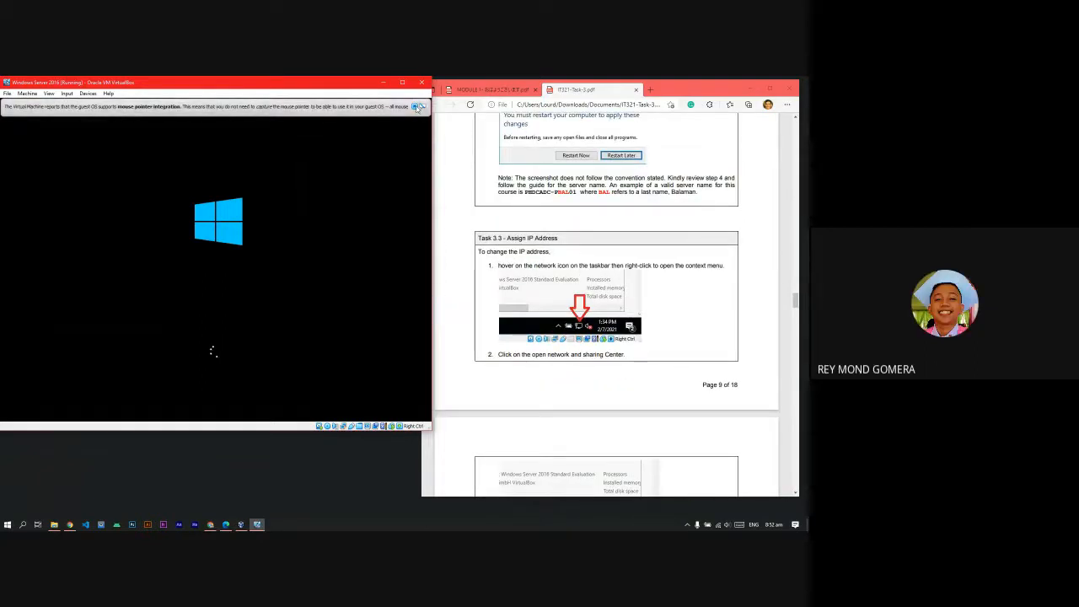
scroll(686, 329, up, 1)
scroll(686, 329, down, 1)
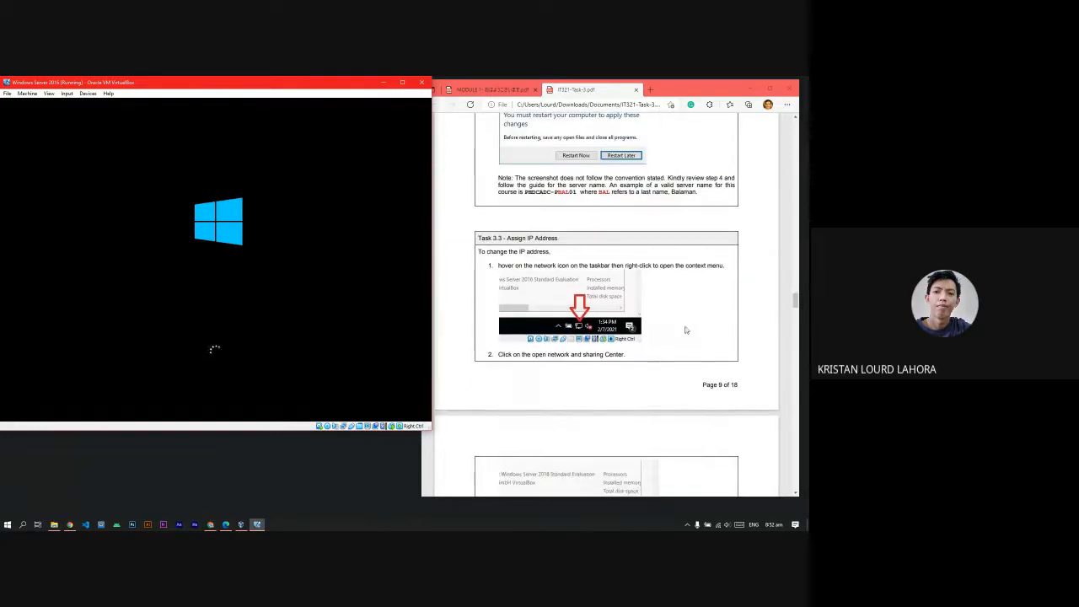
scroll(704, 306, down, 3)
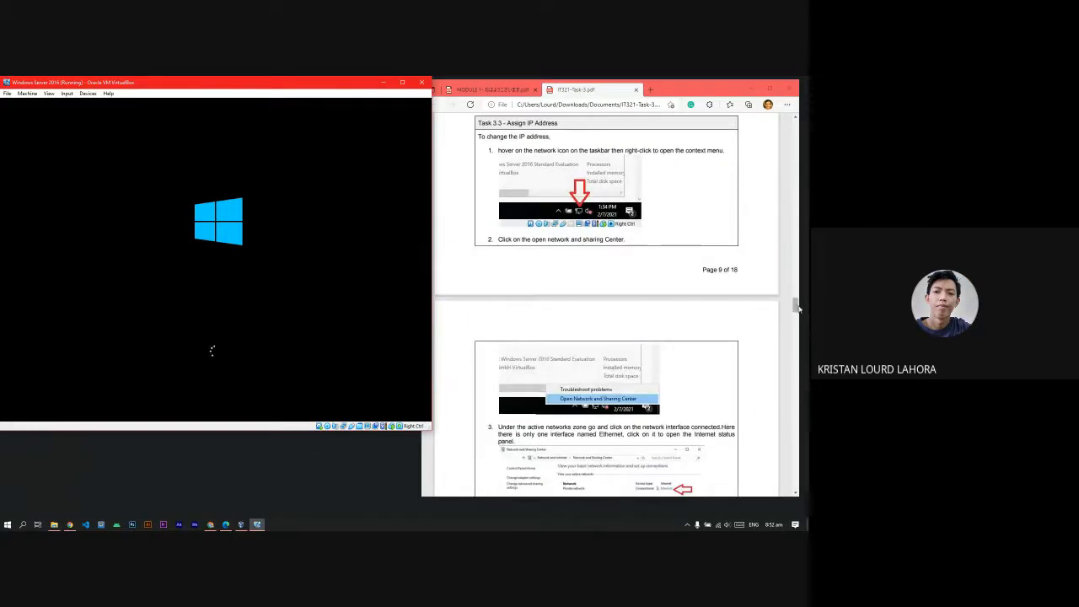
scroll(653, 282, up, 3)
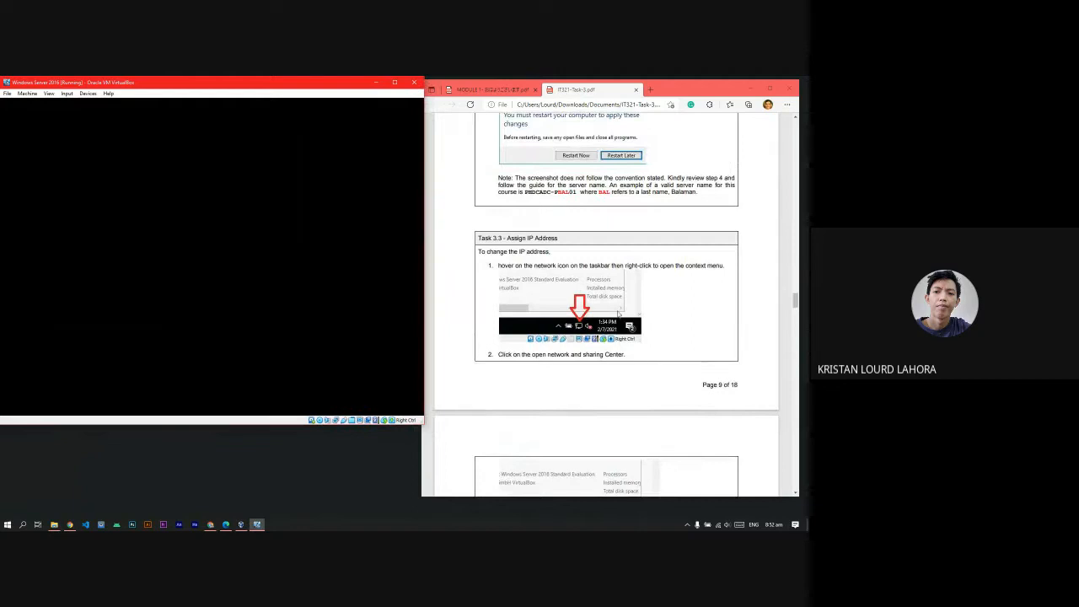
scroll(682, 336, down, 3)
scroll(691, 335, up, 2)
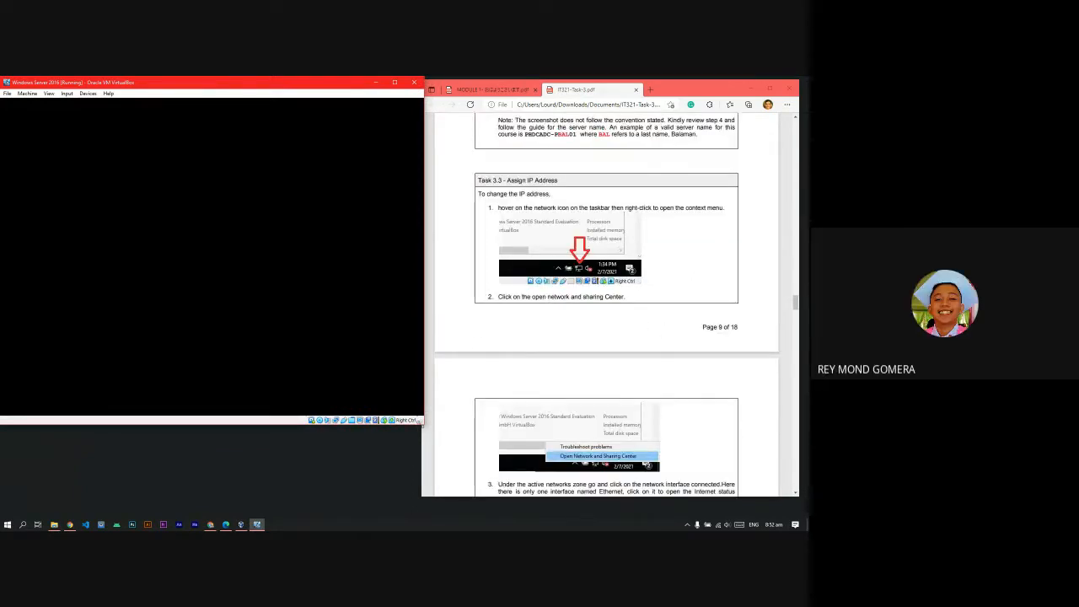
drag(316, 87, 327, 94)
right_click(314, 81)
click(323, 105)
click(309, 100)
right_click(309, 75)
click(315, 97)
click(311, 93)
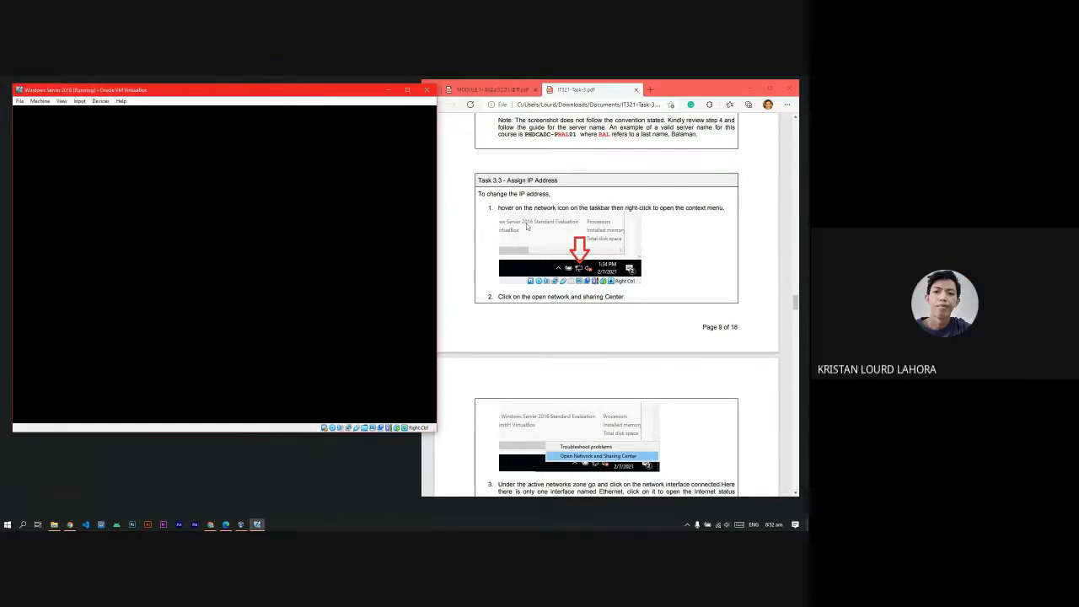
scroll(636, 308, down, 3)
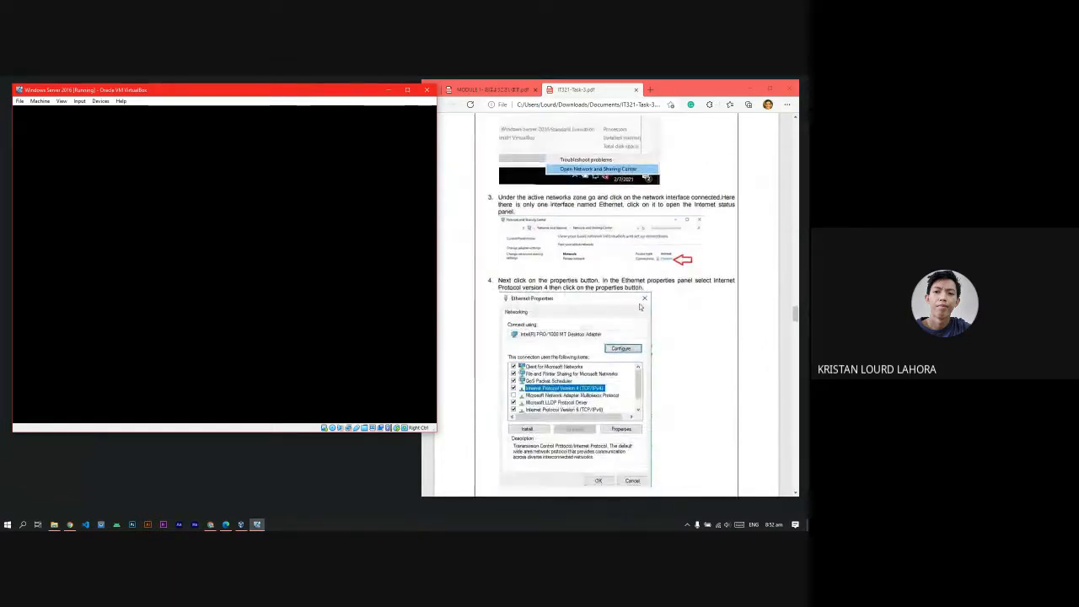
scroll(744, 361, up, 2)
scroll(744, 363, up, 2)
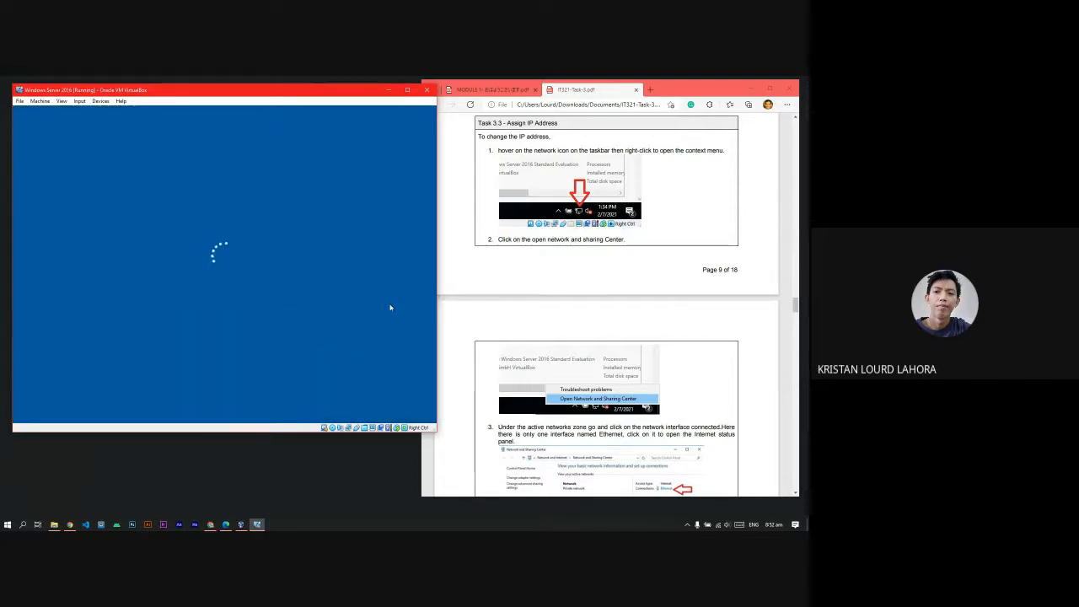
scroll(665, 318, up, 2)
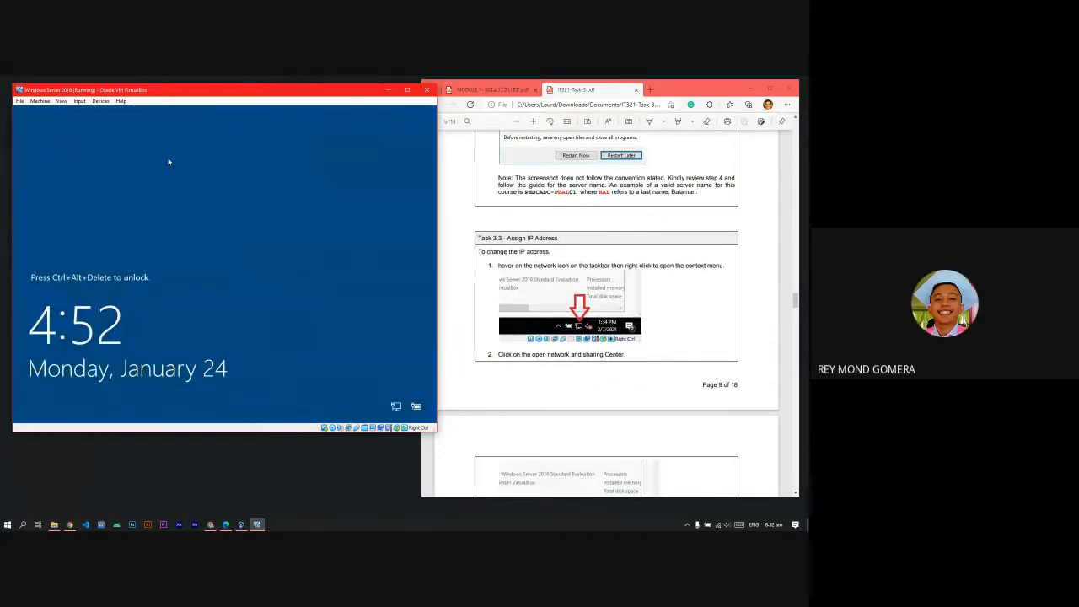
- Unlock the restarted virtual machine and sign in to the Administrator account with the account password
click(81, 101)
mouse_move(96, 111)
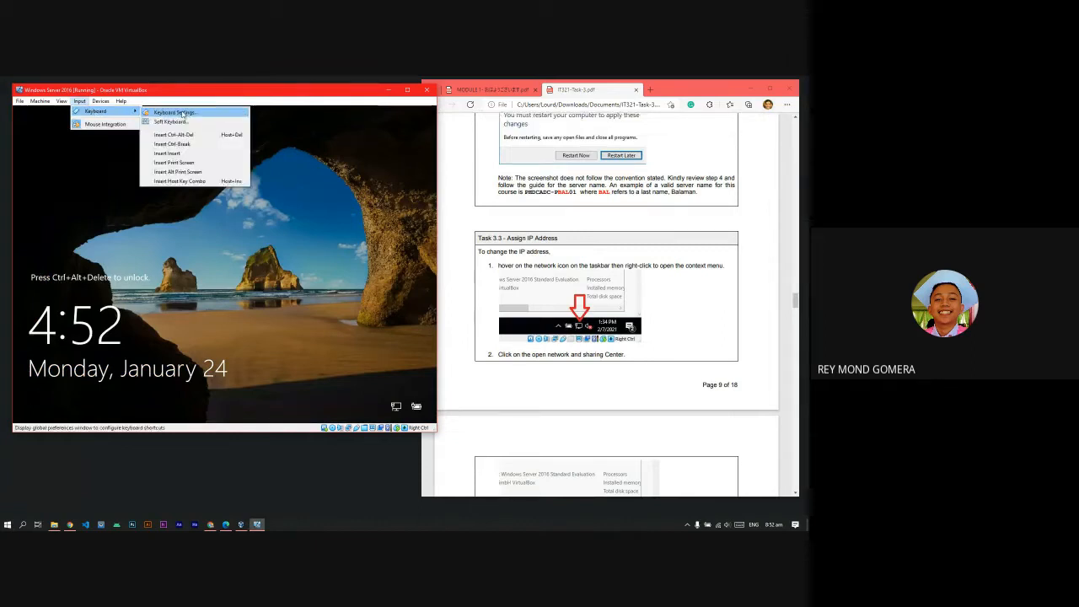
click(194, 136)
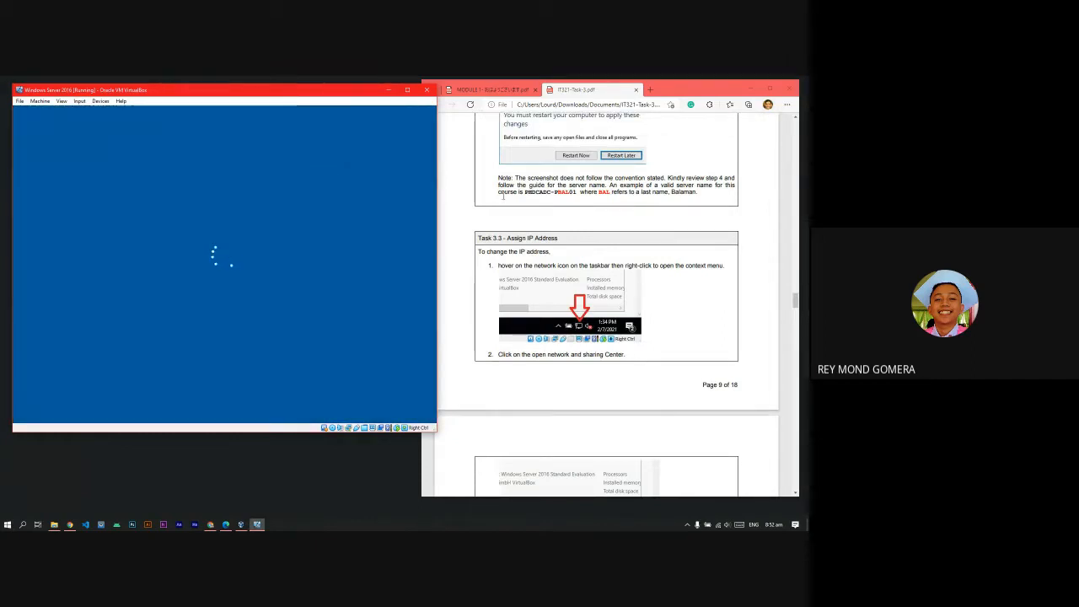
scroll(631, 253, down, 1)
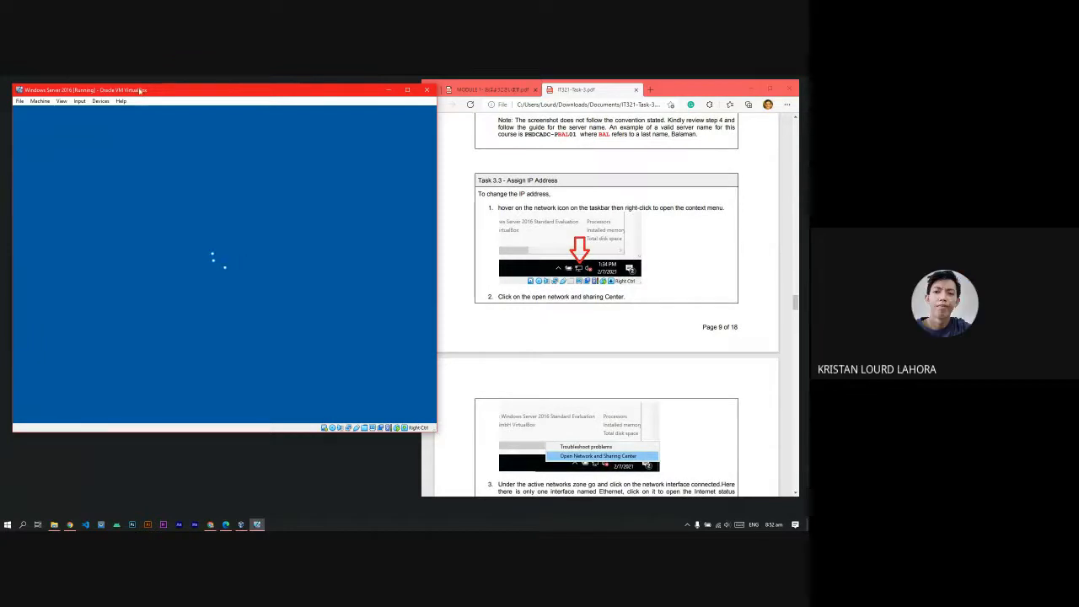
click(244, 302)
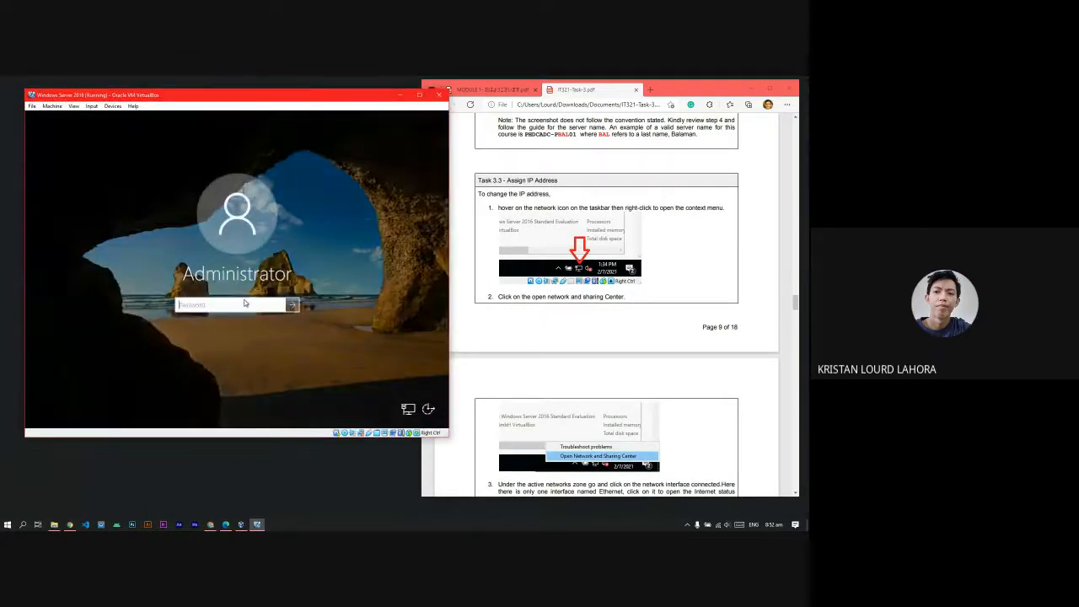
text(••••••••)
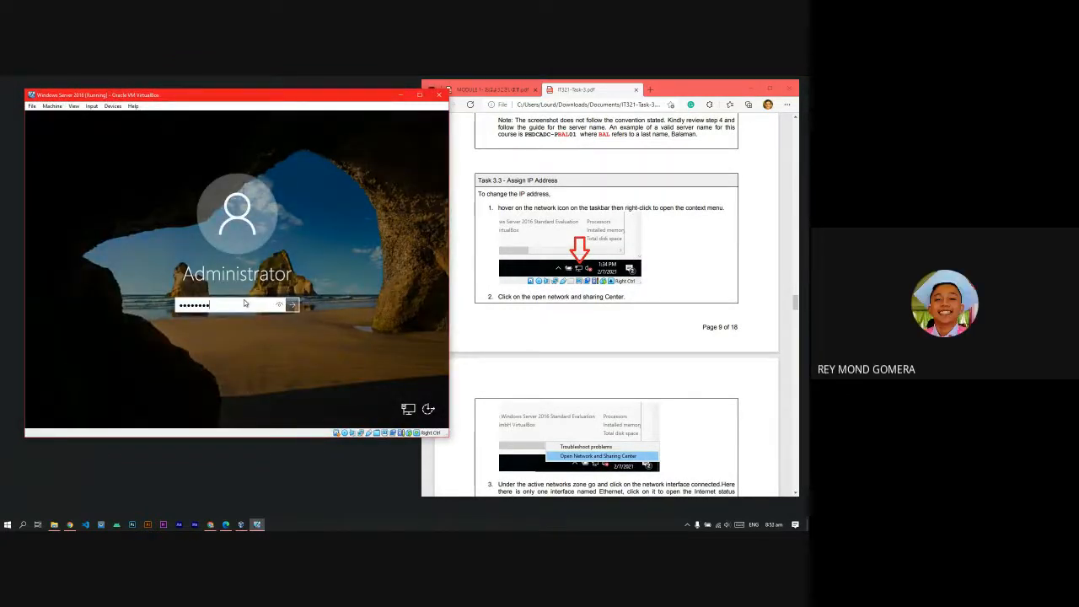
text(••••••)
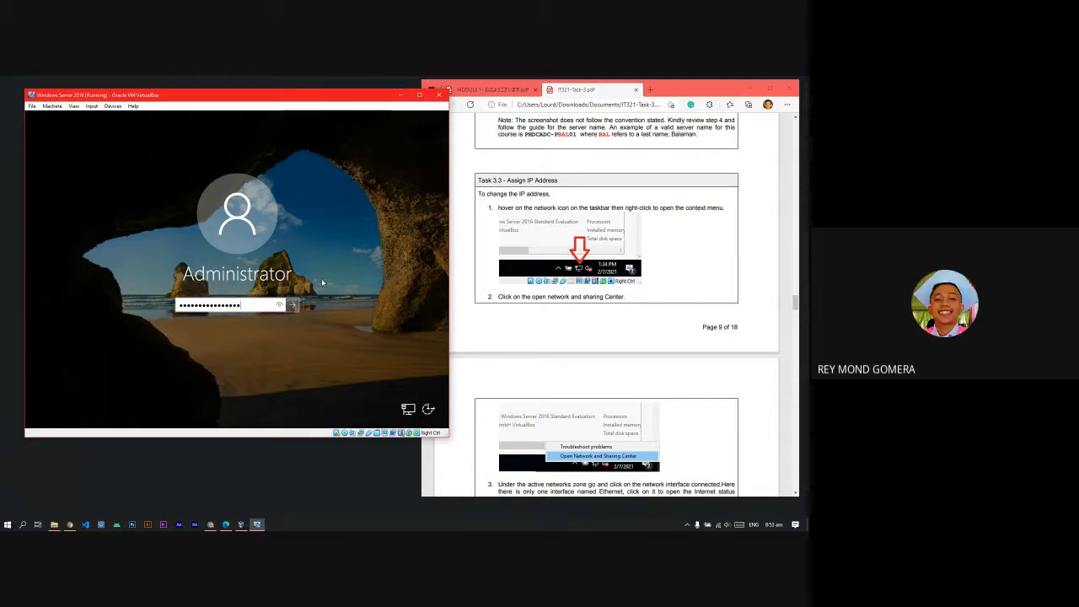
click(291, 304)
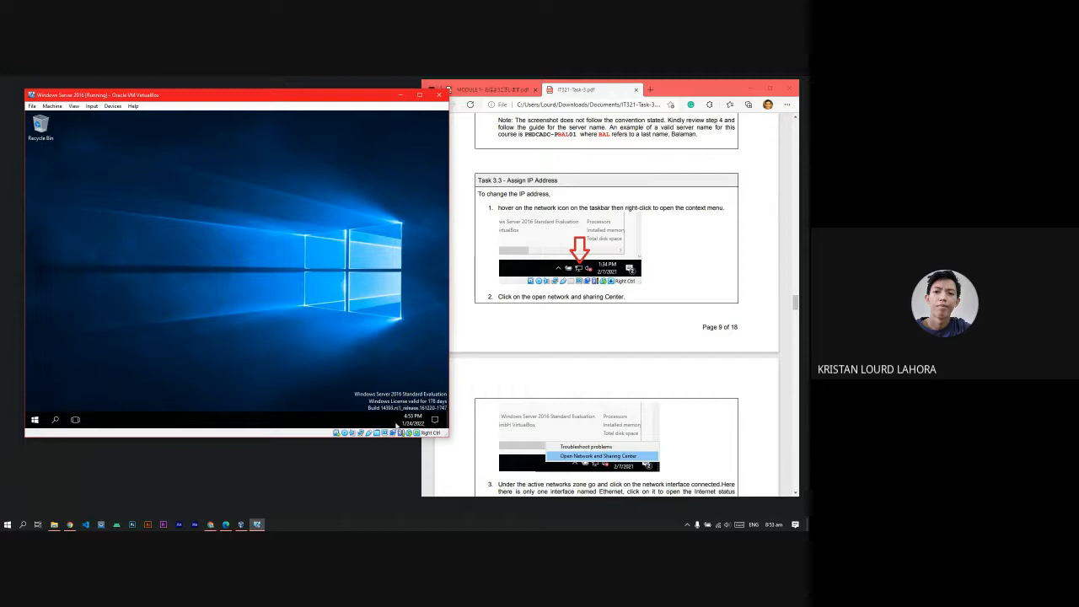
- Open the Network and Sharing Center on the server, following steps 1 and 2 of Task 3.3
scroll(643, 444, down, 1)
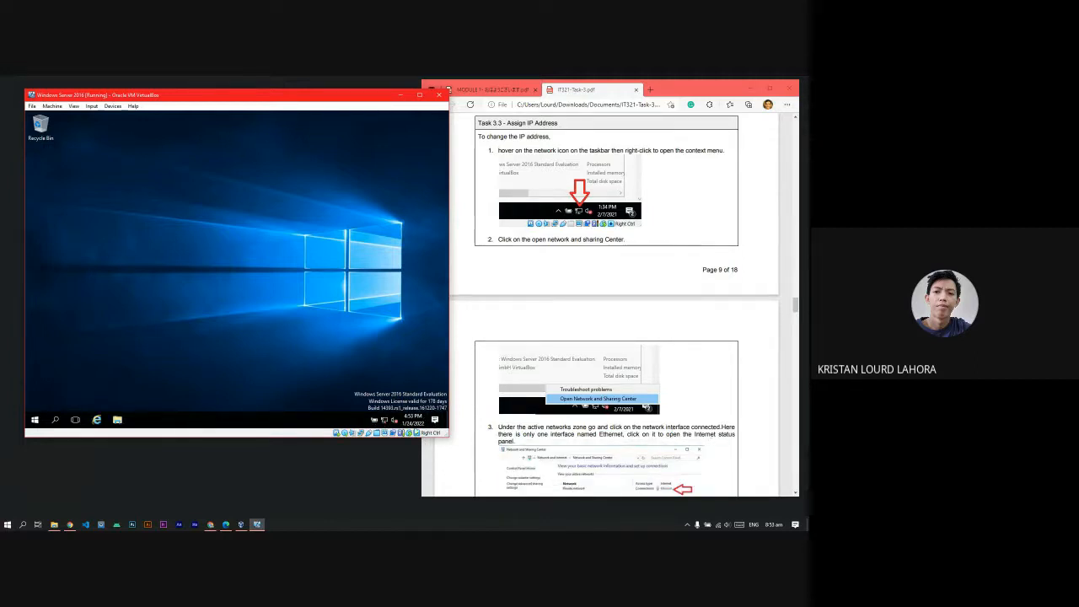
click(388, 419)
click(266, 356)
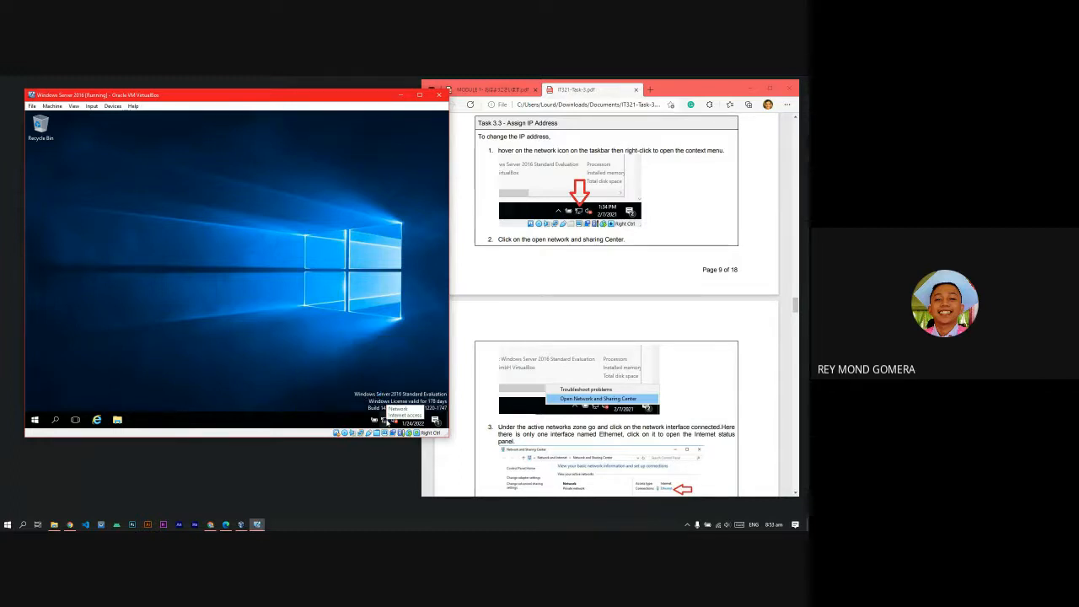
right_click(386, 421)
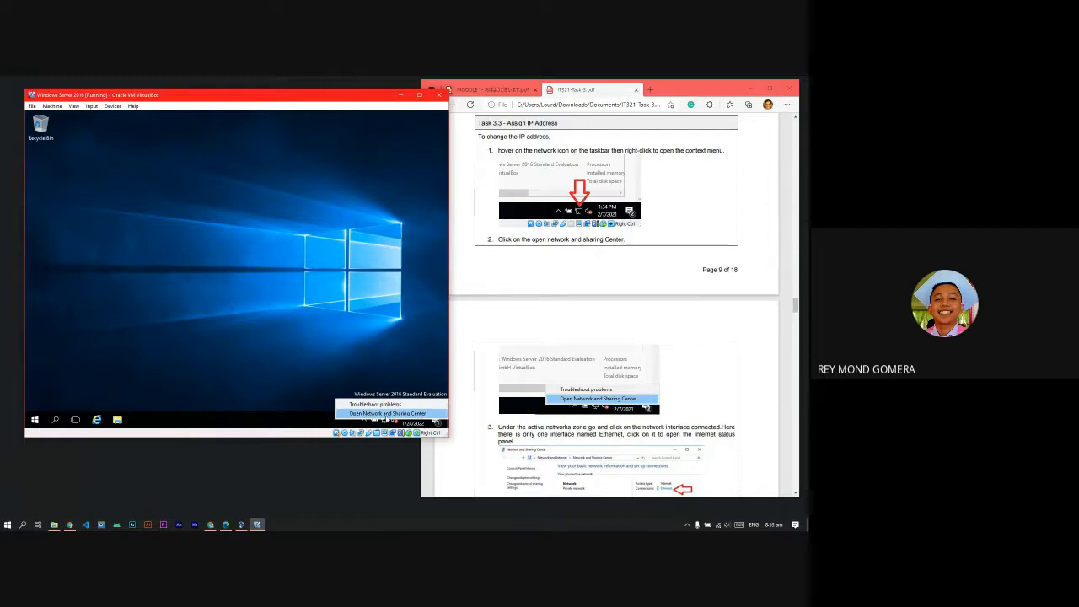
click(387, 413)
scroll(589, 425, down, 3)
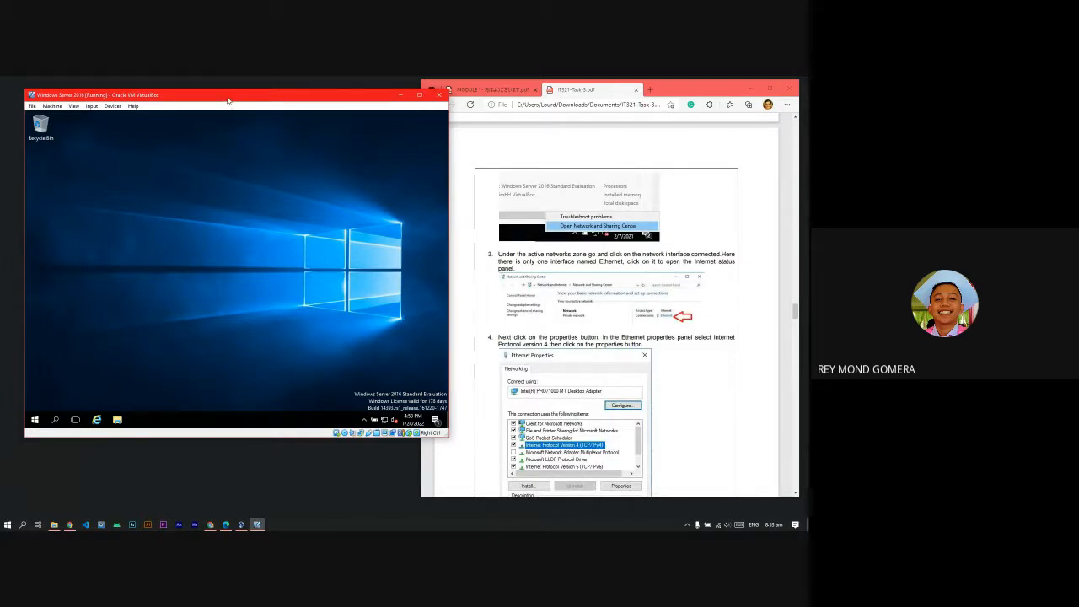
drag(227, 97, 229, 101)
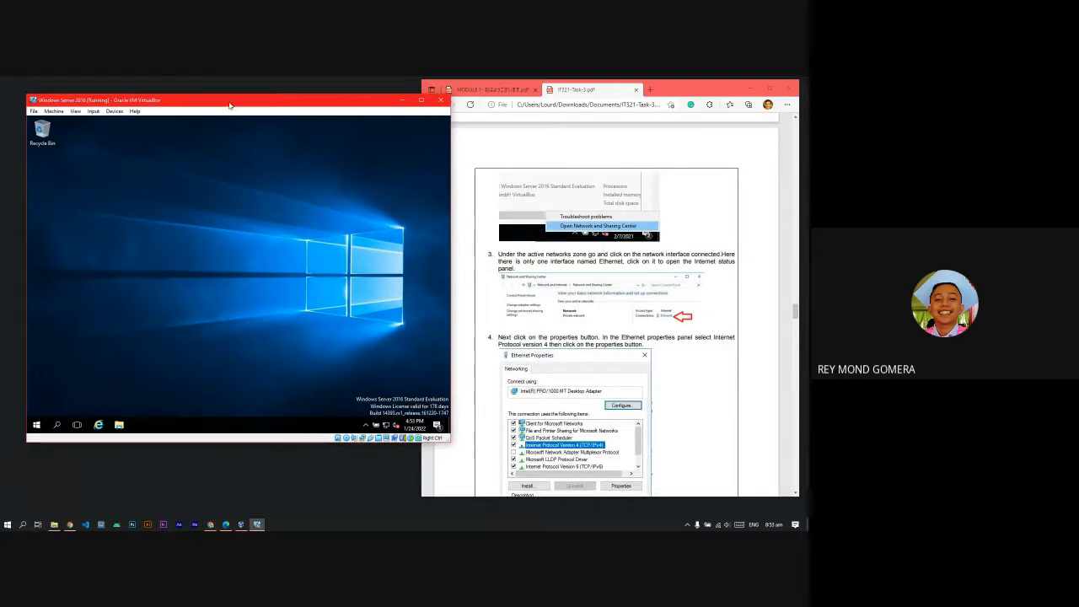
right_click(392, 424)
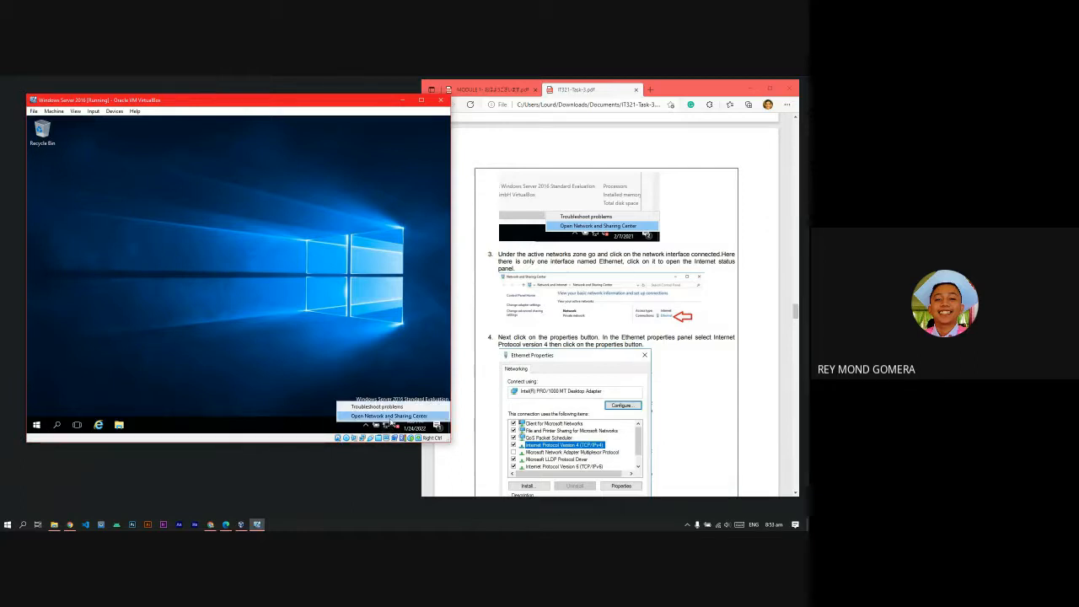
click(344, 343)
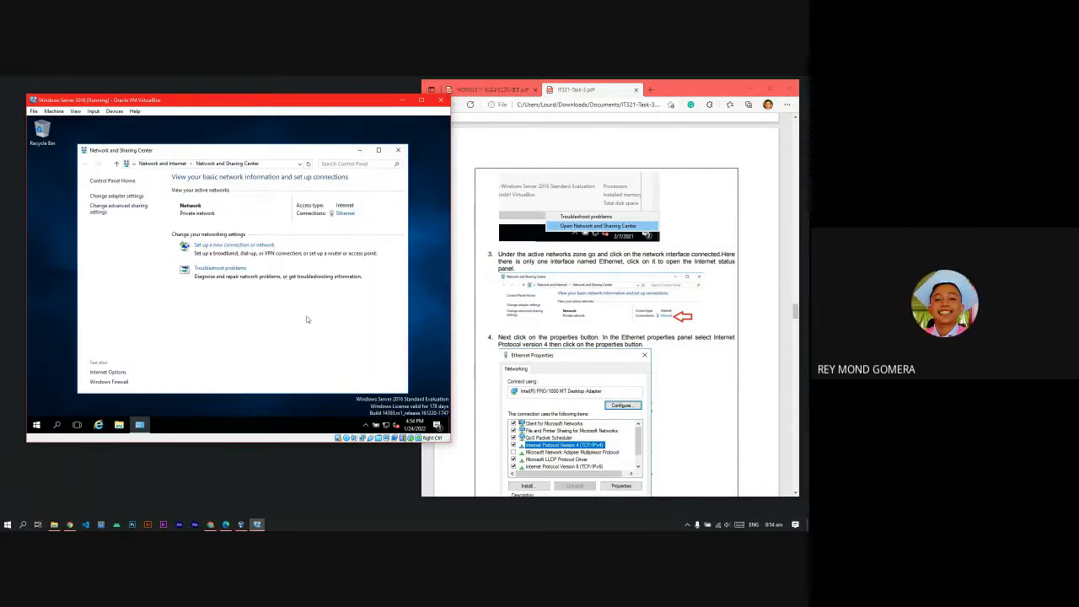
- Launch Server Manager and shift the Network and Sharing Center window slightly upward on the server desktop
click(37, 425)
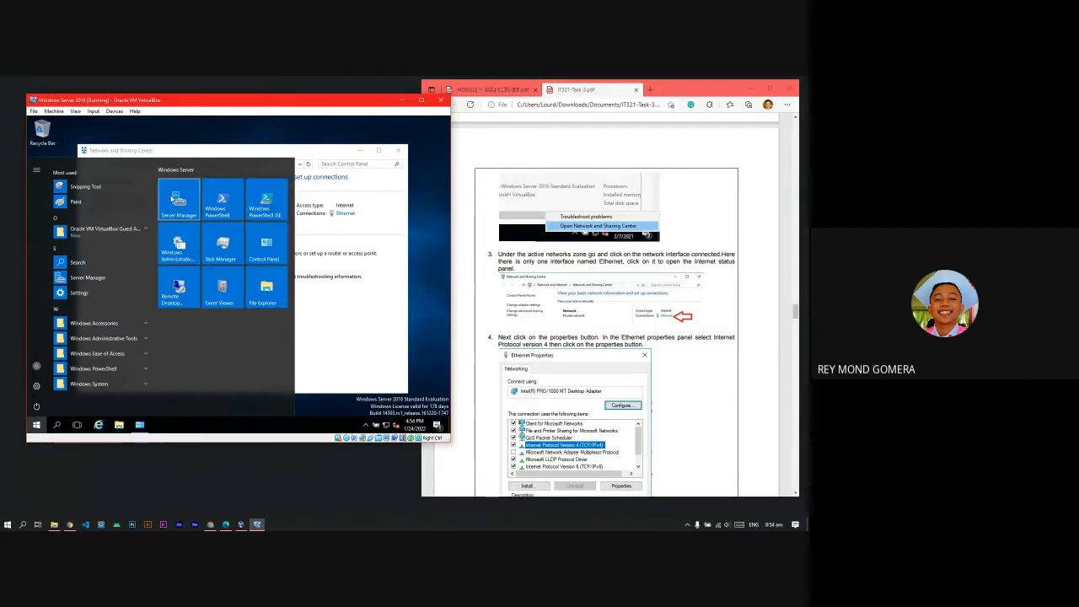
click(190, 199)
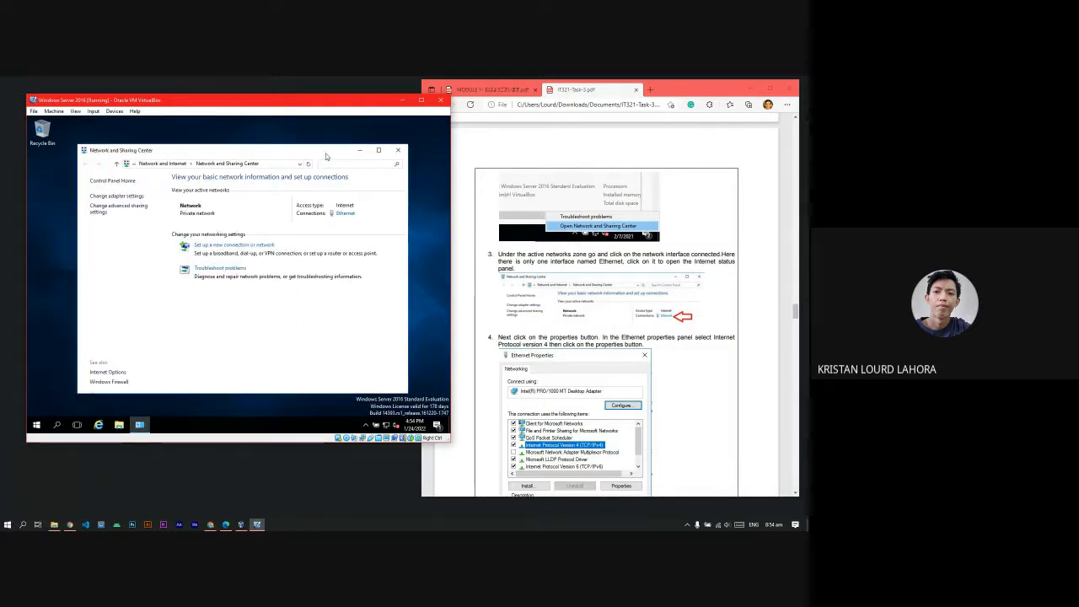
double_click(317, 150)
click(419, 121)
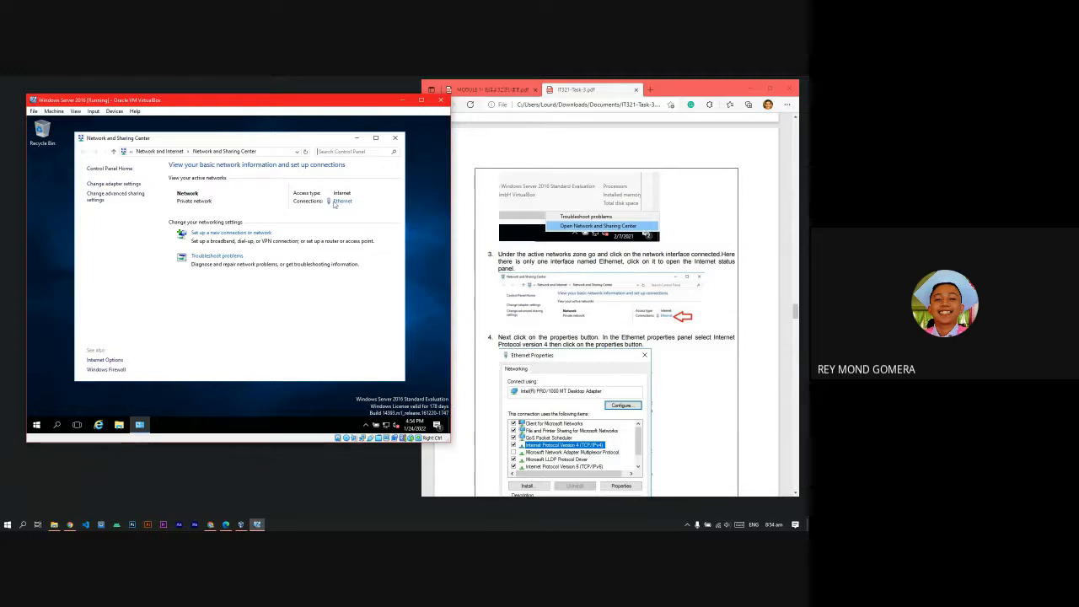
- Open the status window of the server's Ethernet connection as step 3 of the guide describes, shifting the Network and Sharing Center window slightly
scroll(587, 374, down, 1)
scroll(588, 375, down, 2)
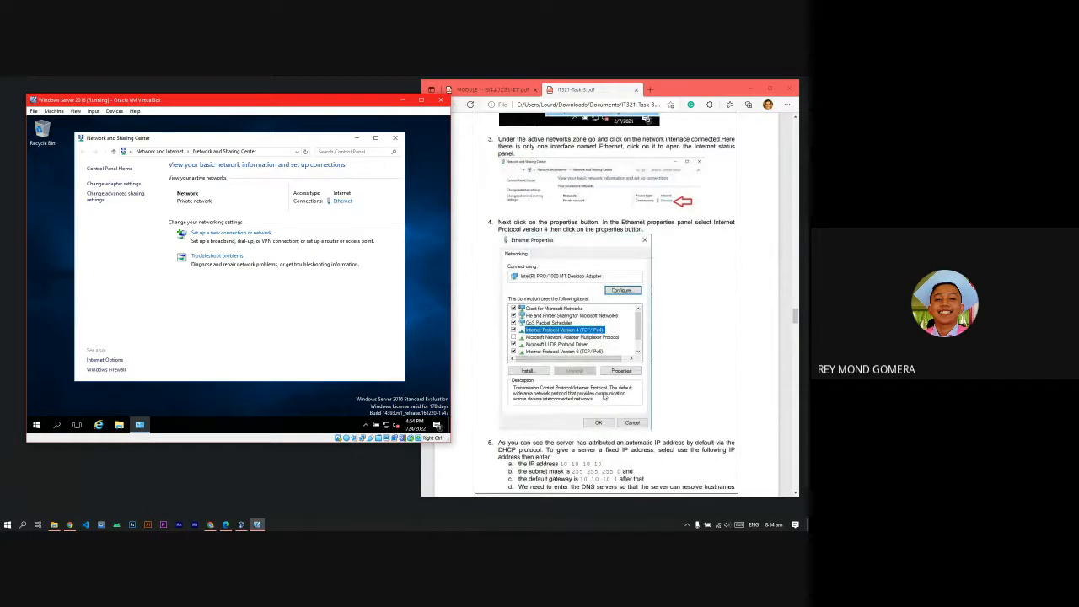
scroll(522, 337, up, 3)
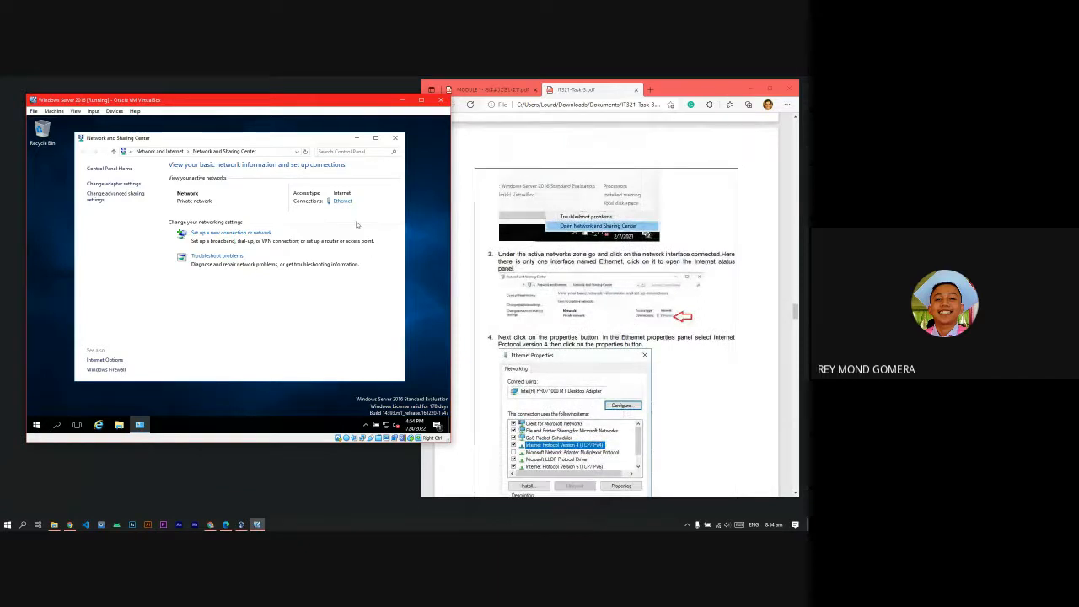
scroll(511, 248, down, 2)
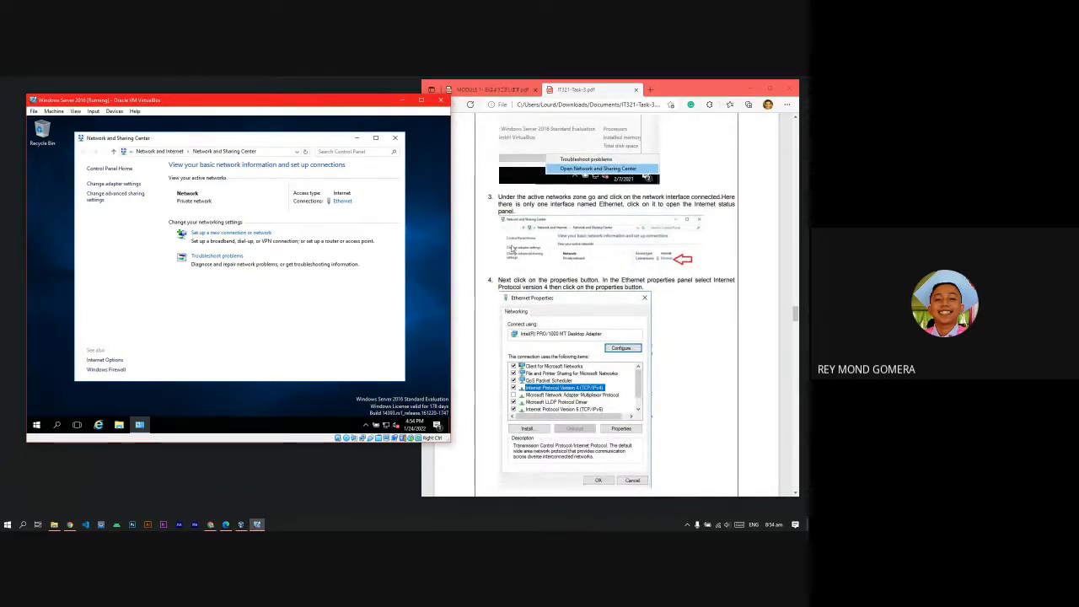
click(342, 201)
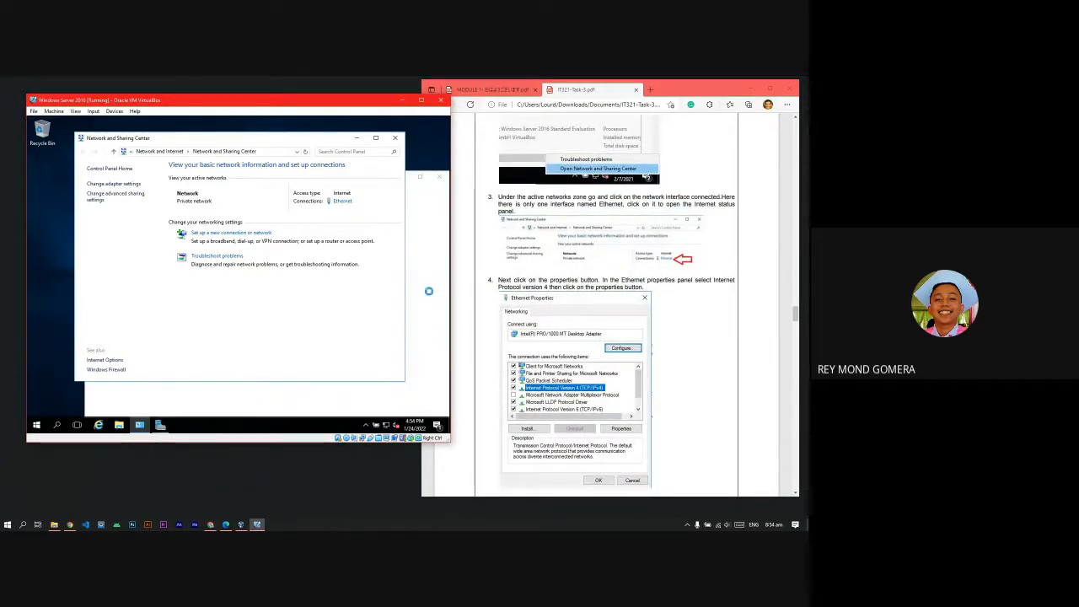
drag(321, 143, 293, 136)
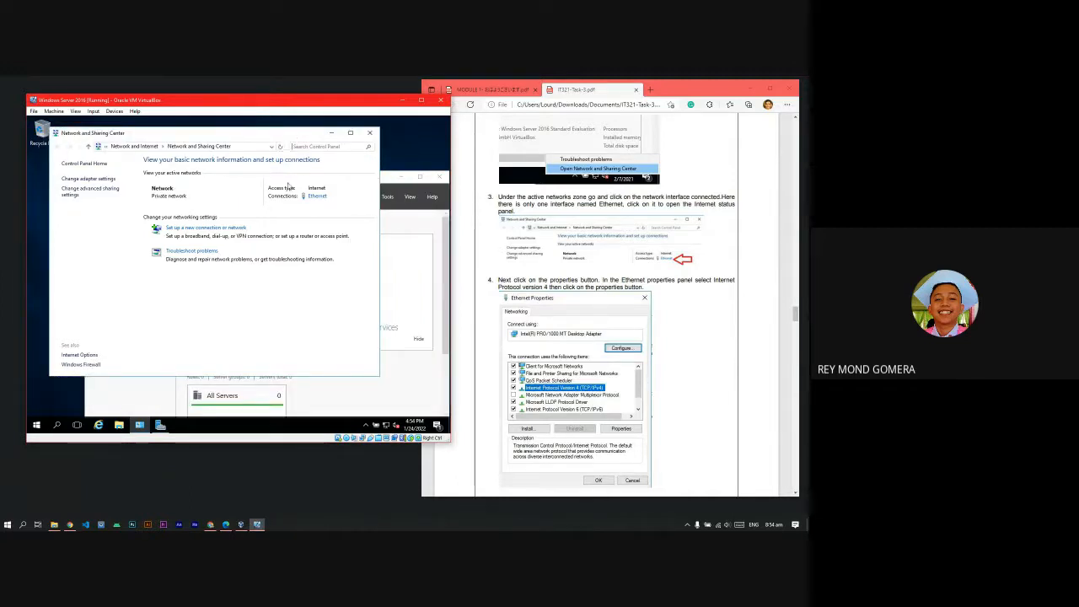
click(312, 199)
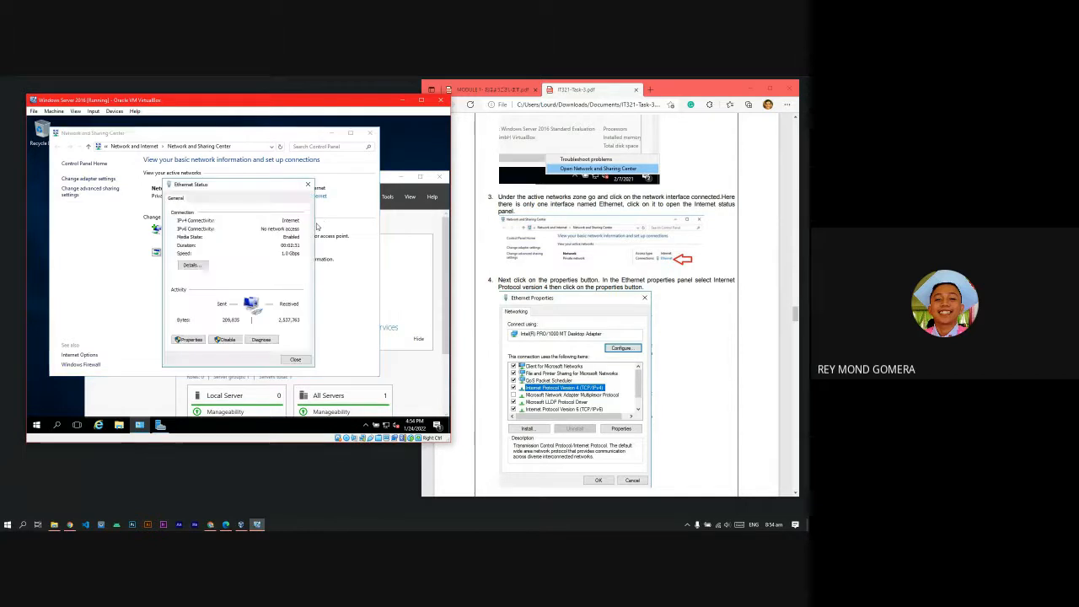
- Open the Internet Protocol Version 4 (TCP/IPv4) properties of the Ethernet connection, following step 4 of the guide
scroll(578, 325, down, 3)
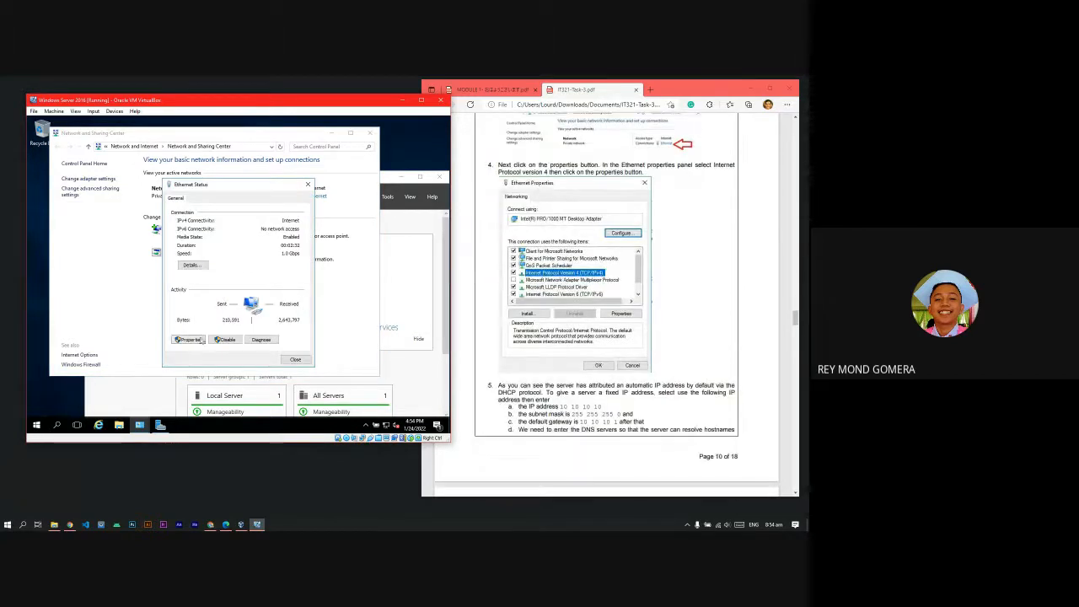
click(190, 339)
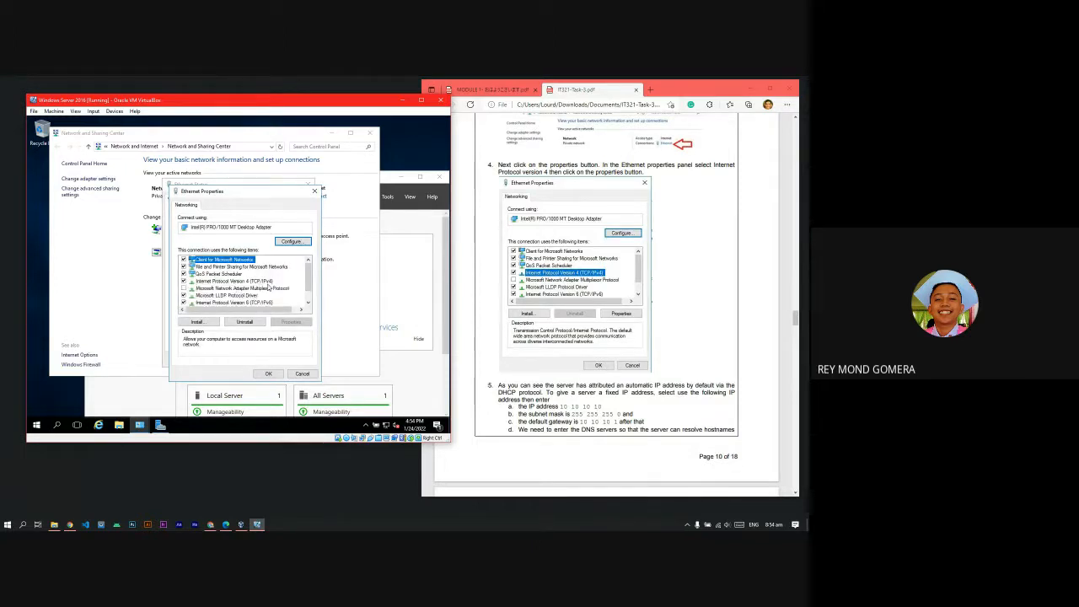
double_click(242, 281)
- Switch the IPv4 configuration to a manually assigned address and set the IP address to 10.10.10.10
scroll(545, 346, down, 5)
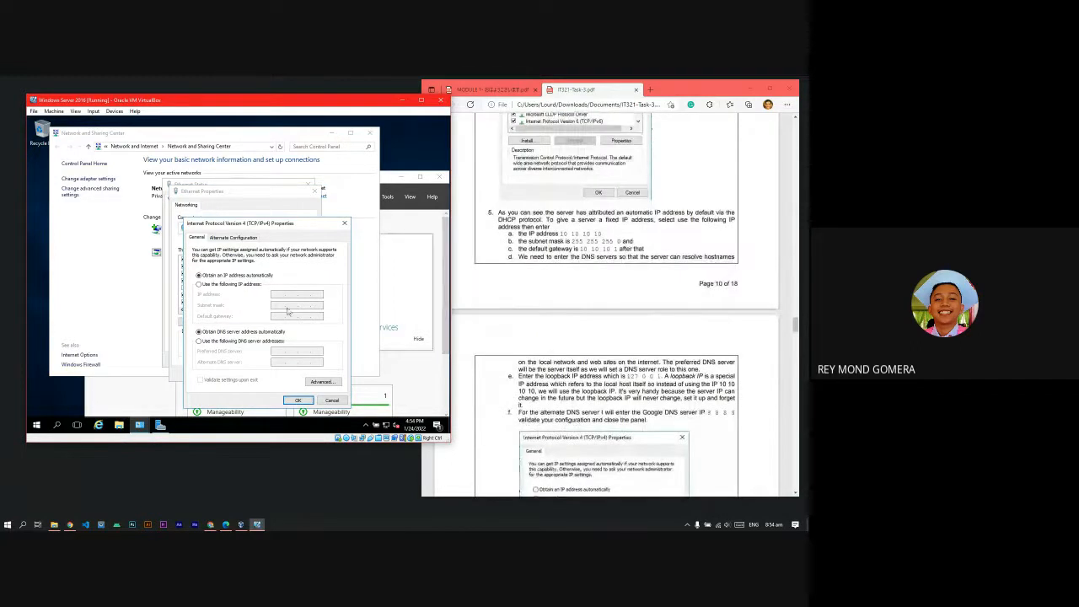
click(221, 285)
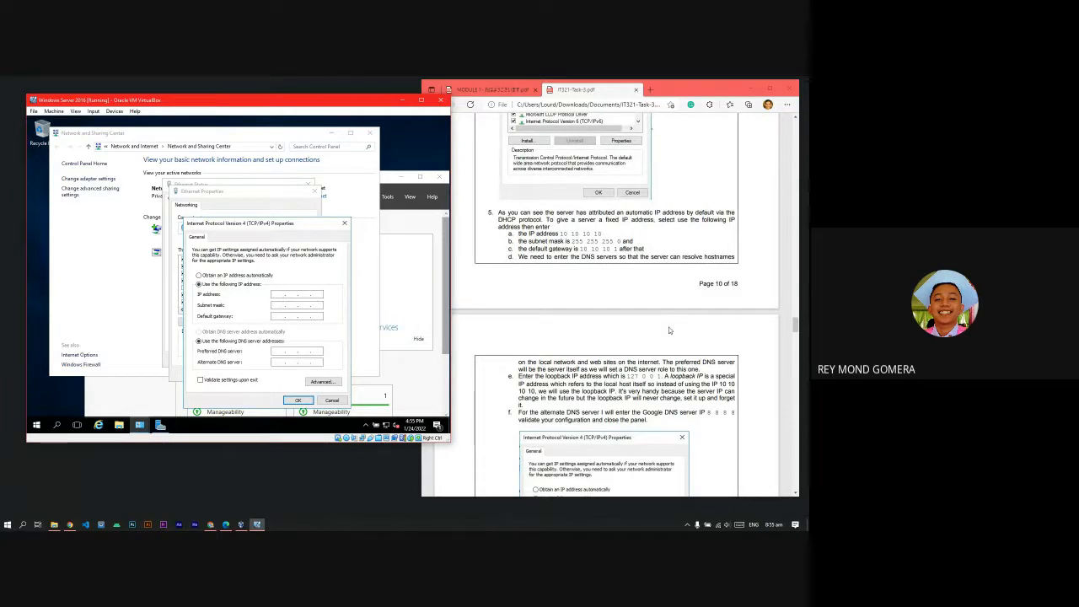
scroll(640, 319, down, 4)
scroll(671, 331, up, 2)
scroll(671, 332, down, 2)
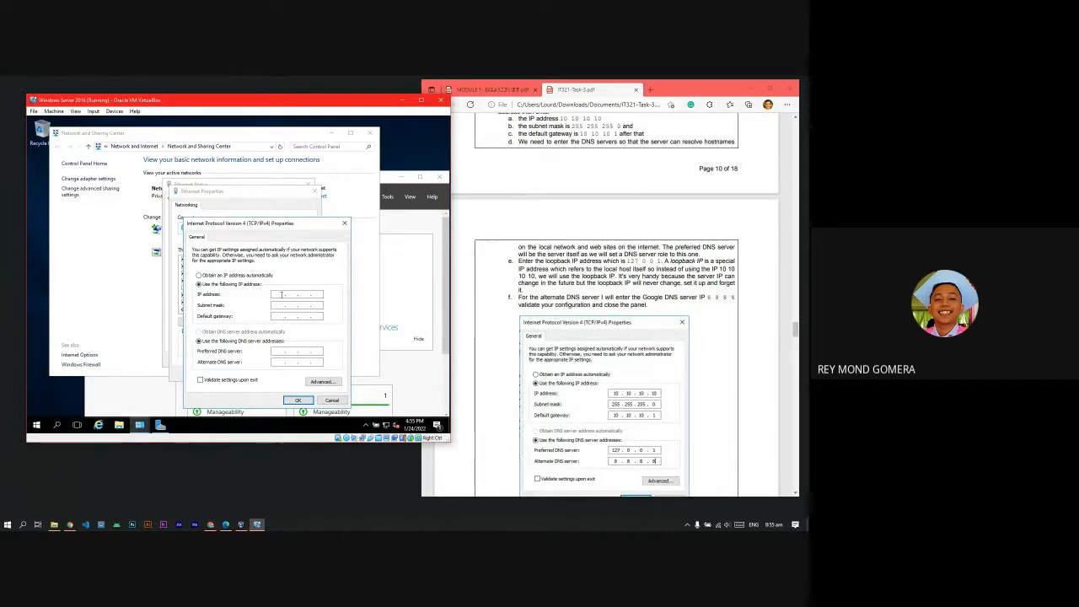
click(290, 293)
text(1 . . .)
key(Num_Lock)
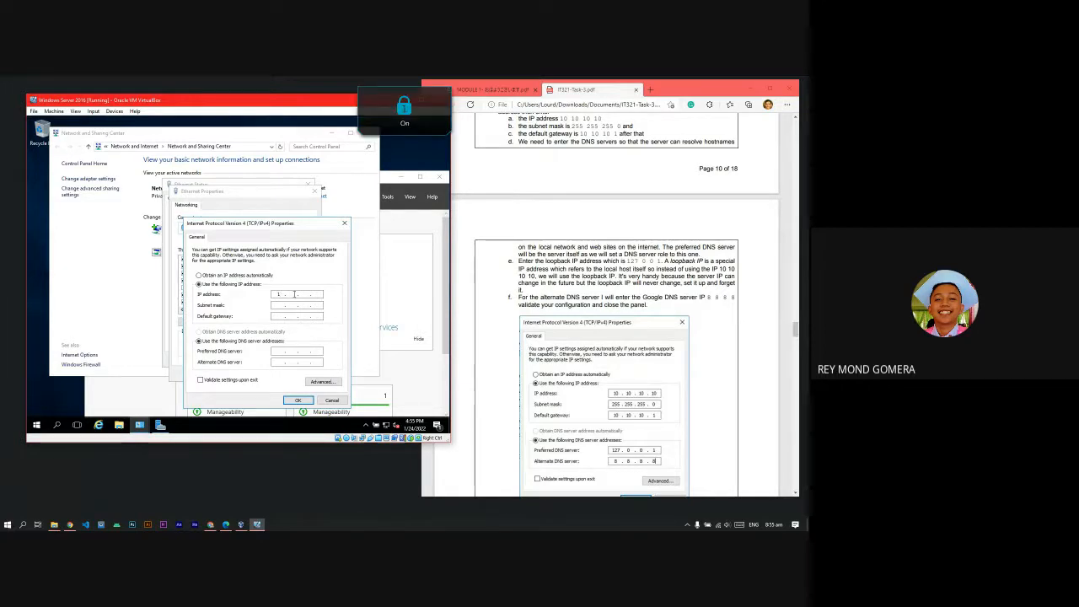
text(0)
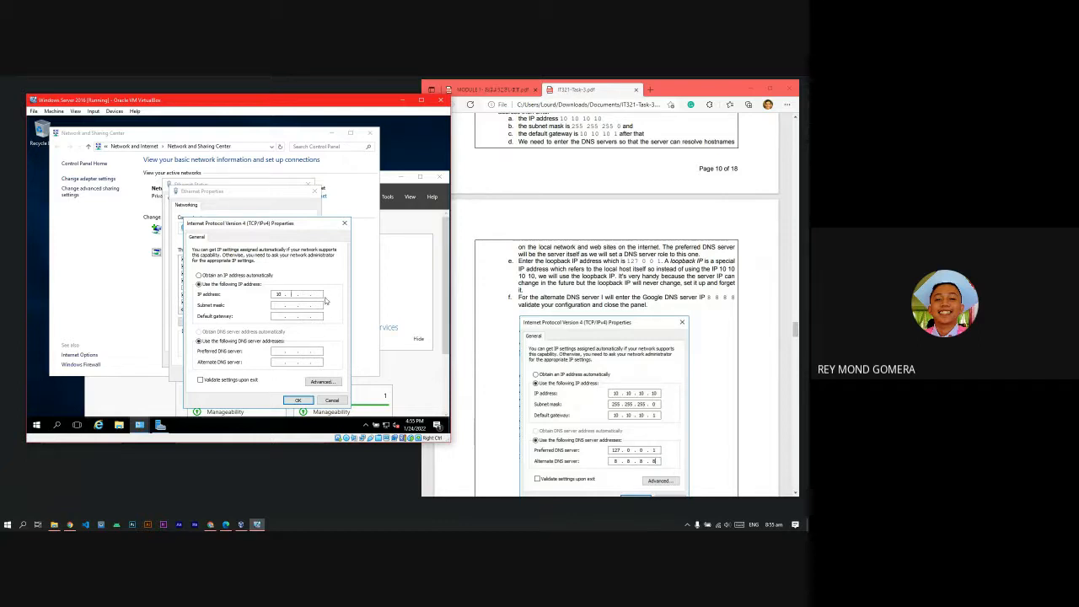
text(10 . 10)
- Set the subnet mask to 255.255.255.0 and the default gateway to 10.10.10.1
click(292, 305)
text(255)
click(296, 318)
text(10 . 1)
- Set the preferred DNS server to 127.0.0.1 and the alternate DNS server to 8.8.8.8
click(278, 351)
text(127001)
click(298, 363)
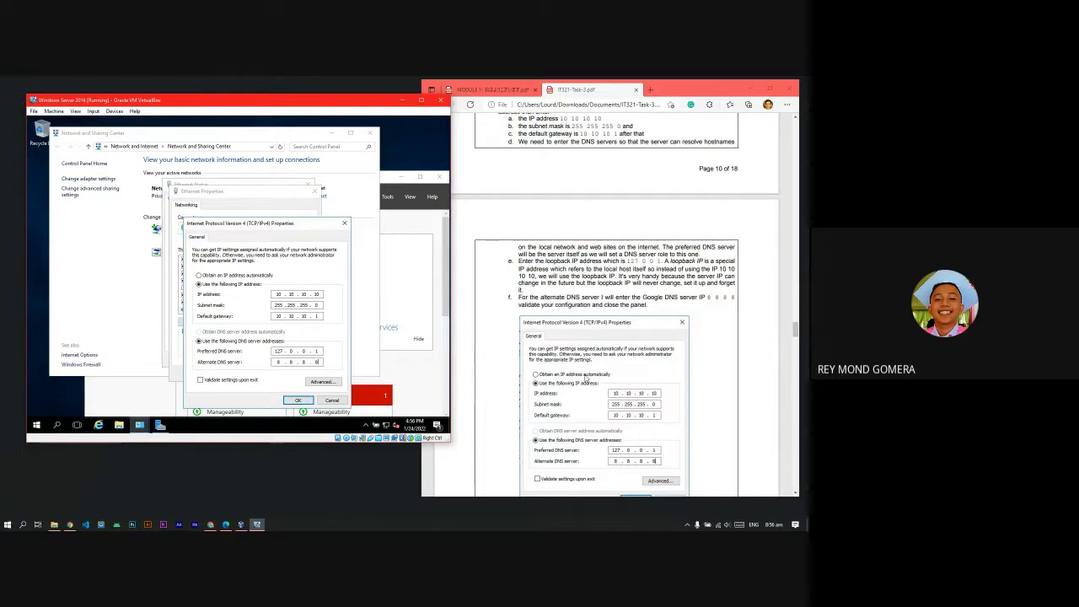
- Check the entered IPv4 and DNS addresses against the guide's example and read the start of step 6 on testing connectivity
scroll(669, 408, down, 2)
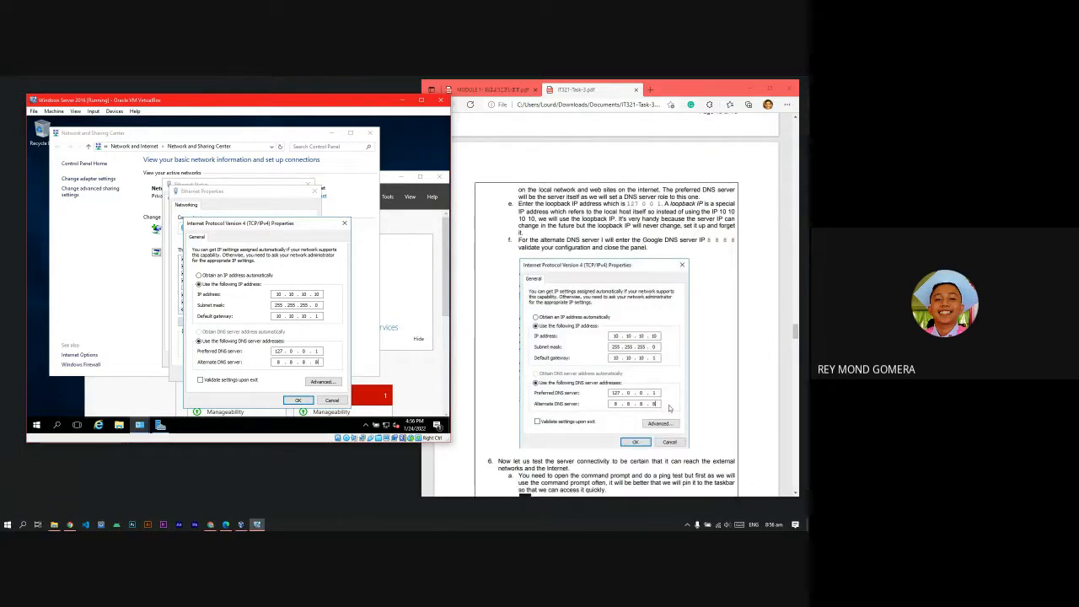
scroll(651, 336, down, 4)
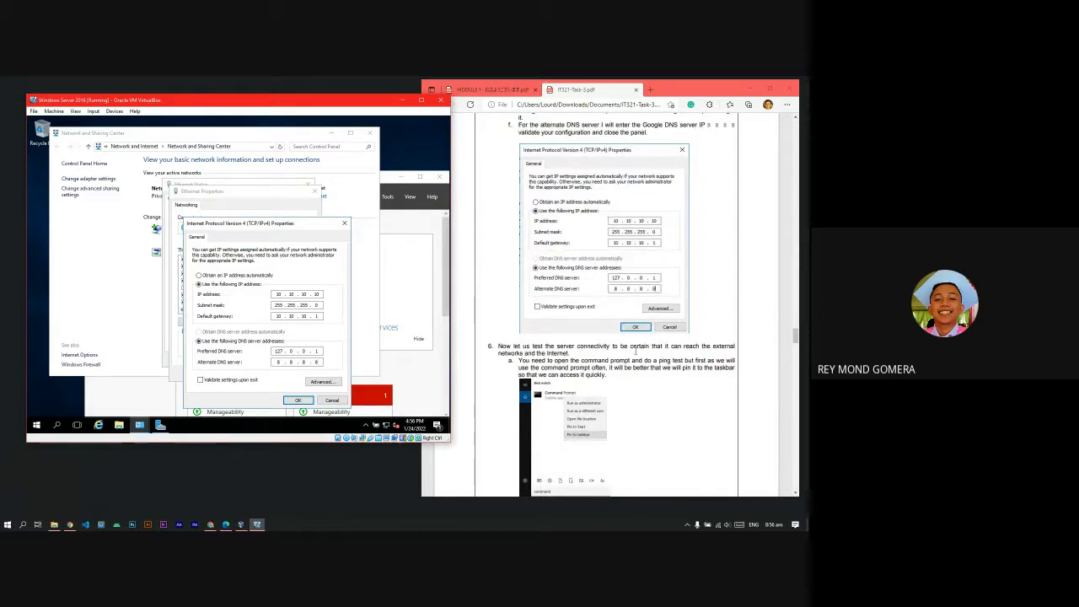
scroll(635, 351, up, 1)
scroll(635, 352, up, 3)
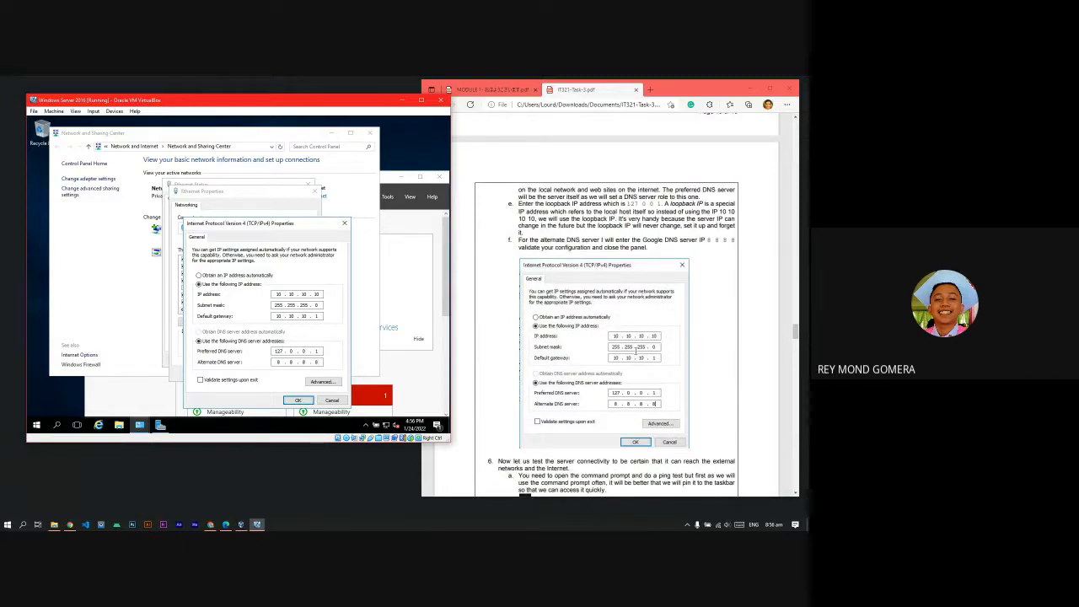
double_click(277, 351)
scroll(698, 354, down, 3)
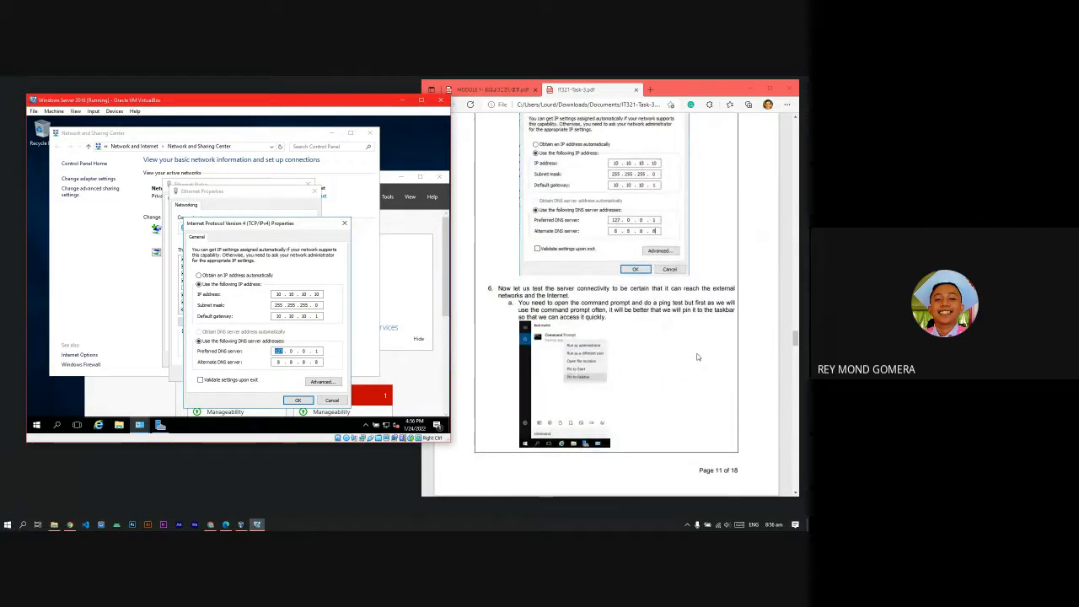
drag(277, 226, 271, 219)
scroll(714, 315, up, 4)
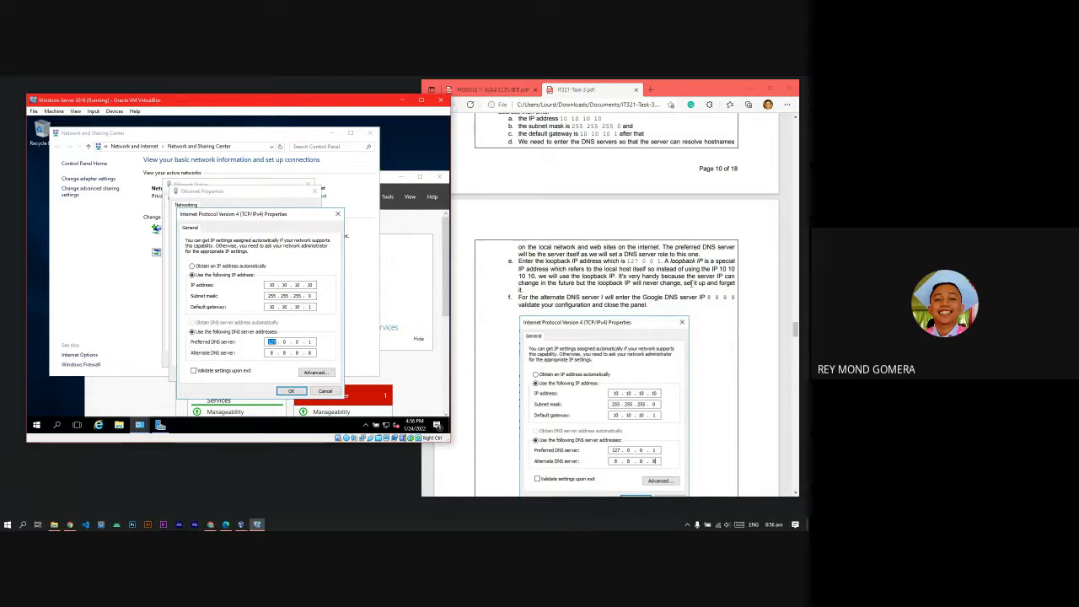
scroll(704, 385, down, 3)
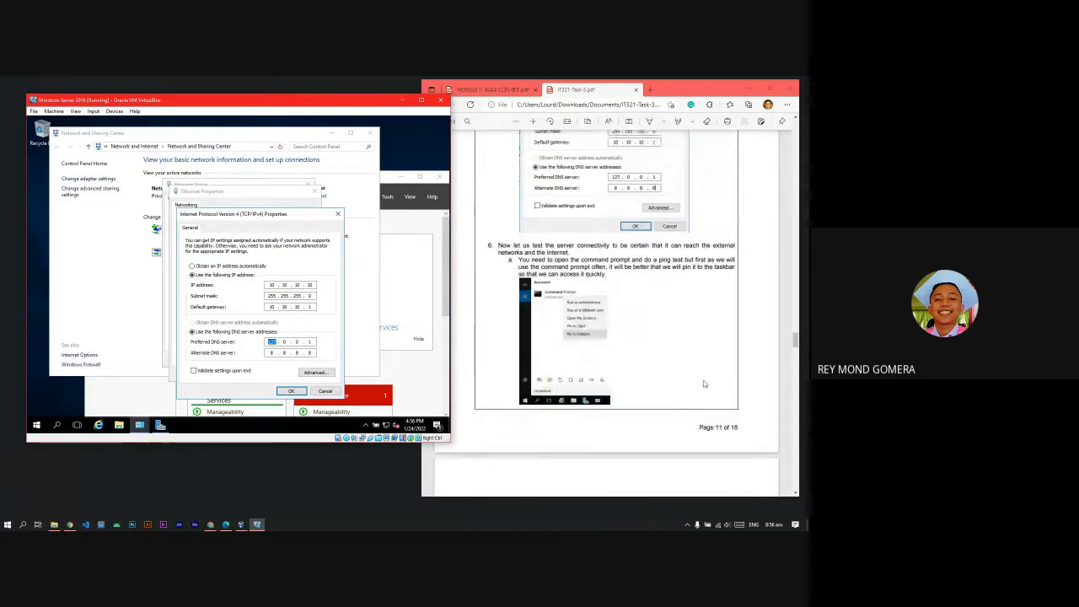
scroll(705, 385, up, 2)
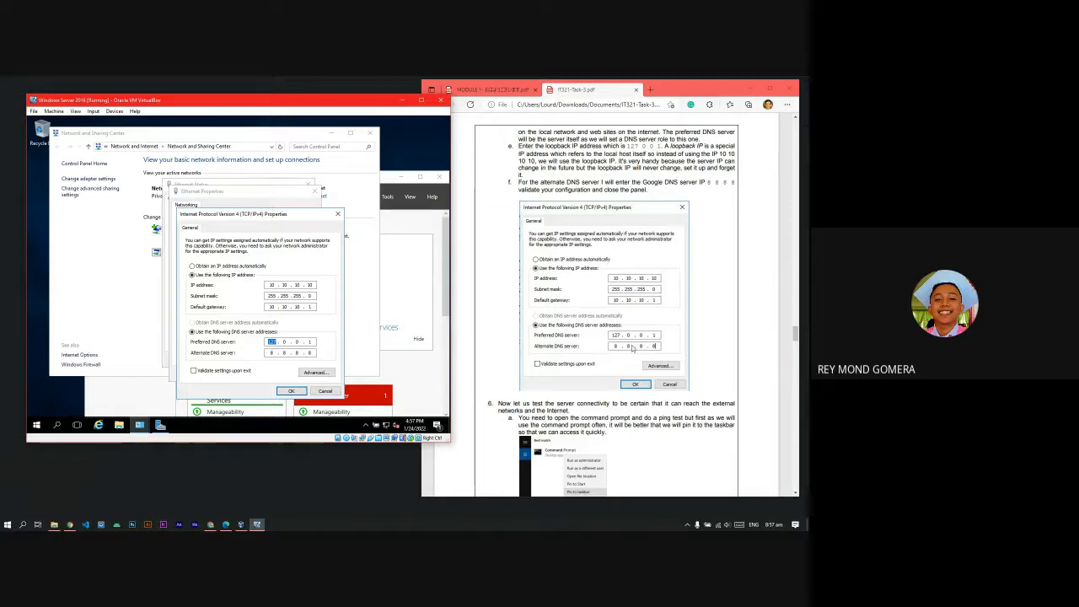
click(297, 343)
click(708, 526)
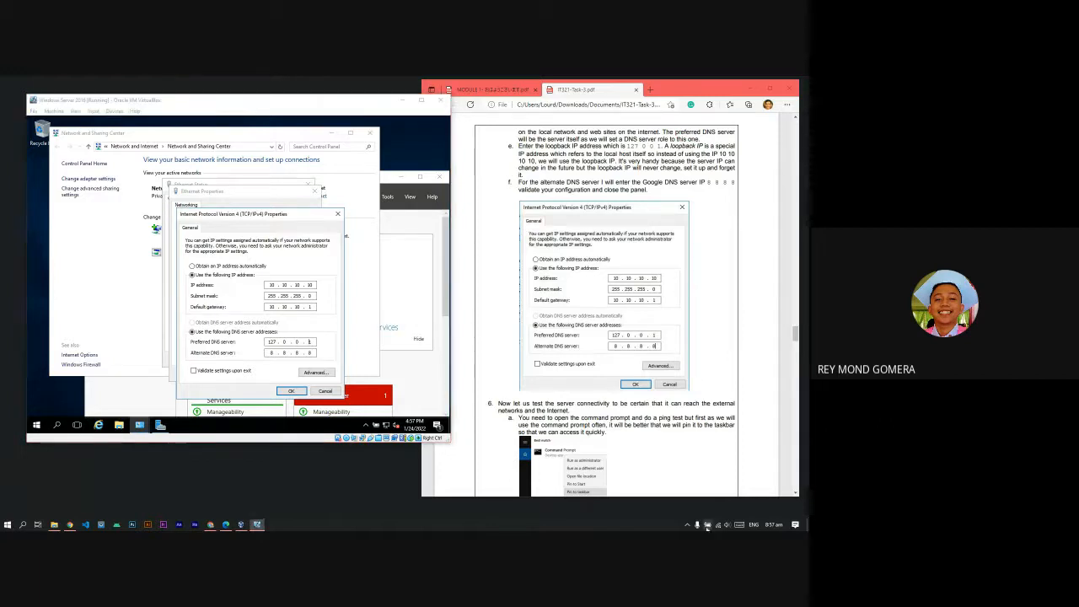
right_click(712, 524)
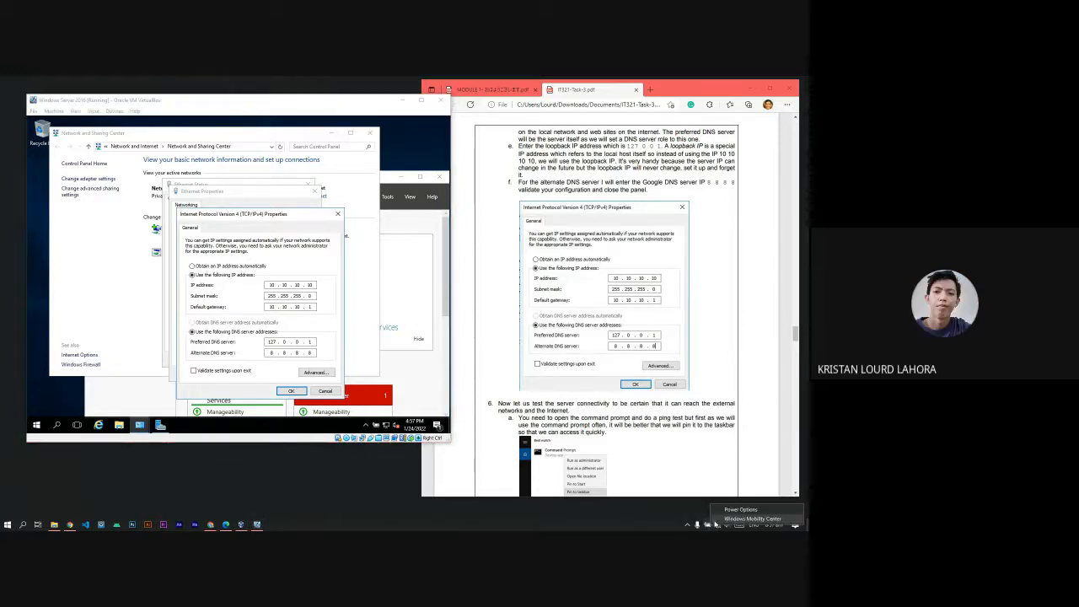
click(404, 243)
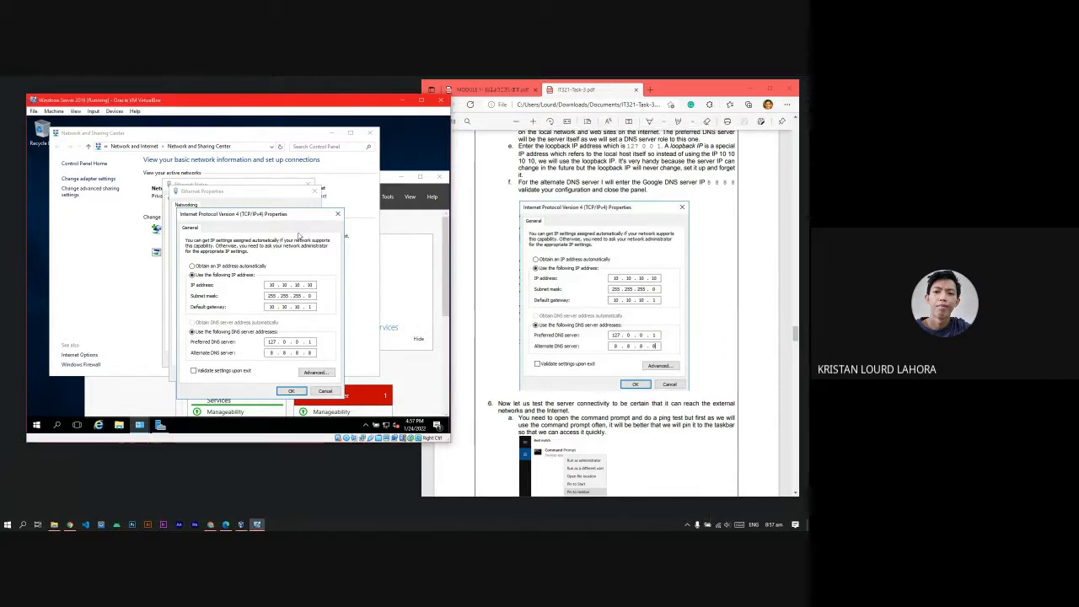
- Recheck the addresses against the guide, confirm the IPv4 settings, and close the Ethernet properties and status windows
drag(294, 219, 290, 211)
scroll(446, 309, down, 3)
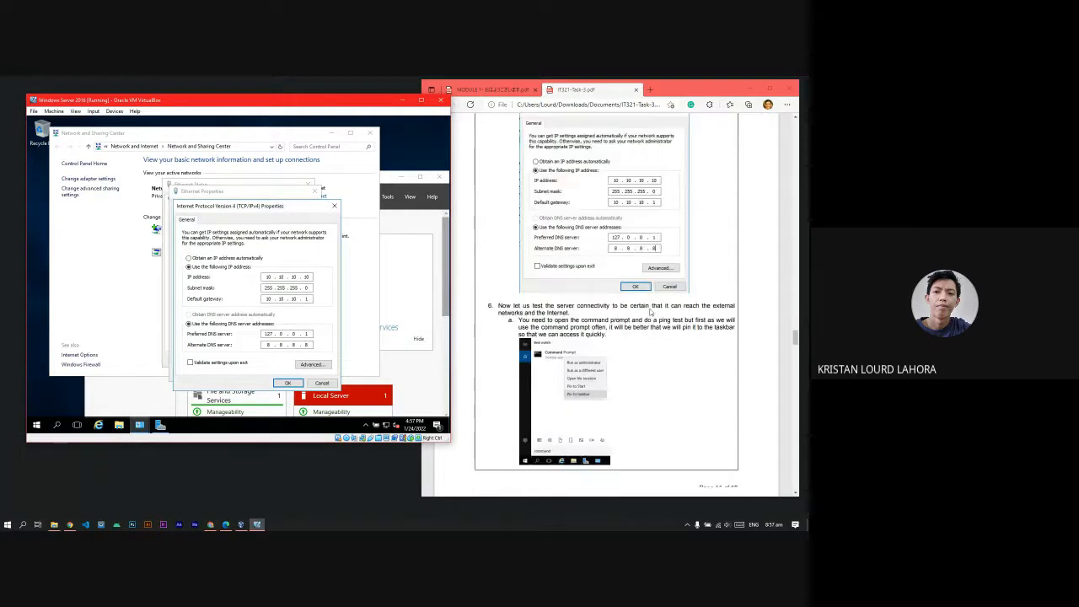
scroll(577, 239, up, 3)
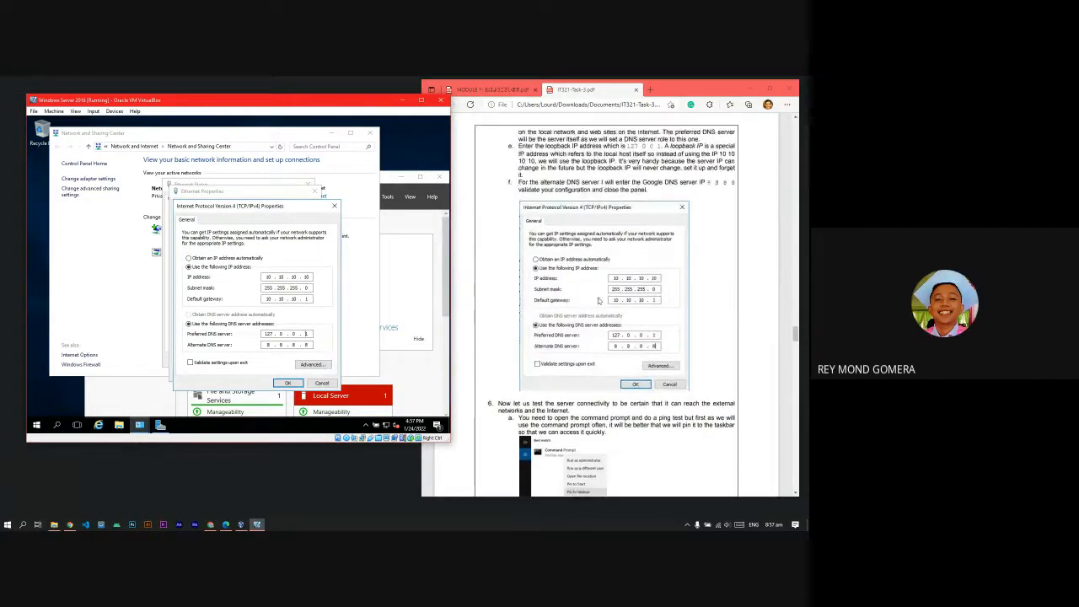
scroll(576, 253, down, 4)
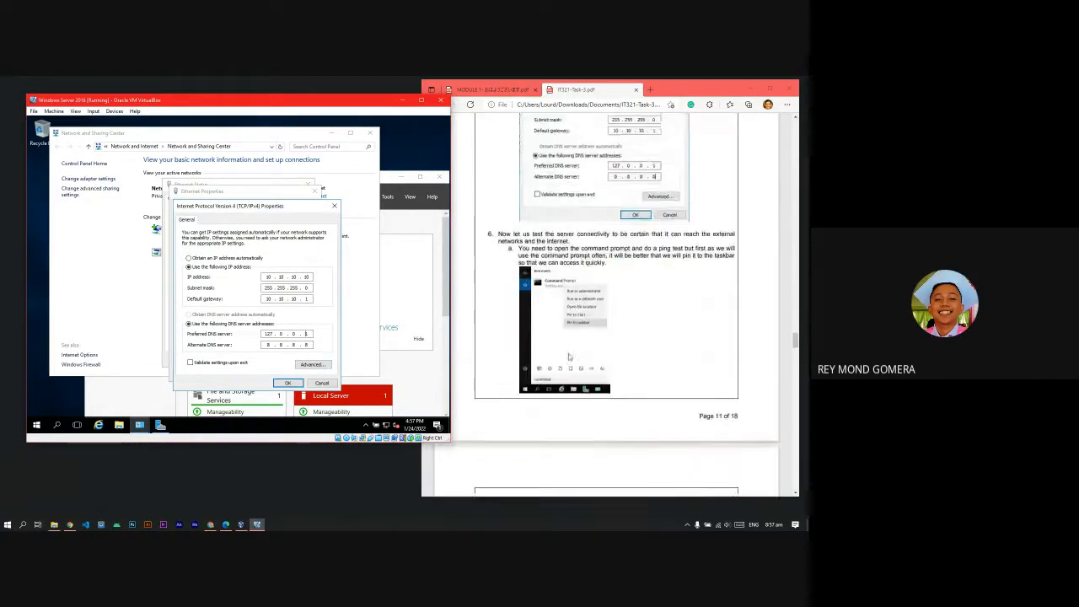
click(288, 384)
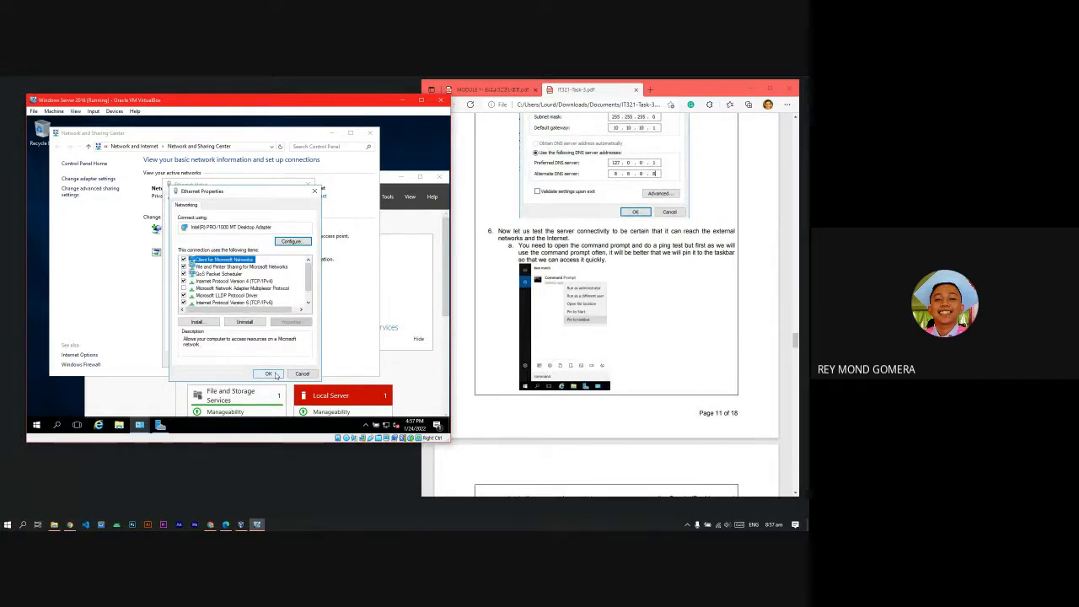
scroll(622, 192, up, 4)
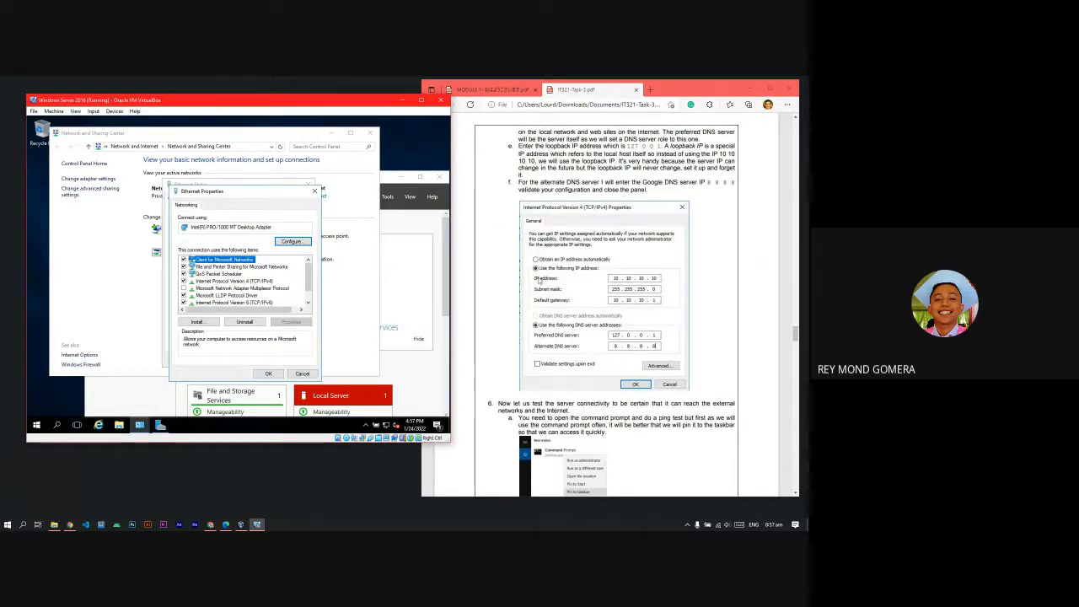
scroll(623, 192, down, 3)
click(268, 372)
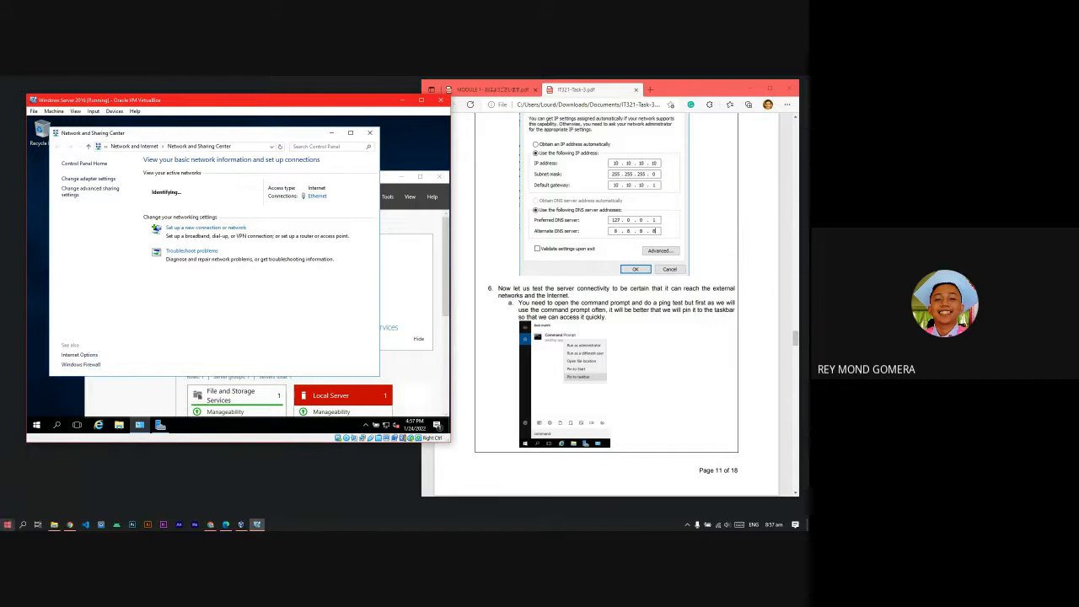
- Search the server for cmd and pin Command Prompt to the taskbar
click(43, 425)
click(56, 425)
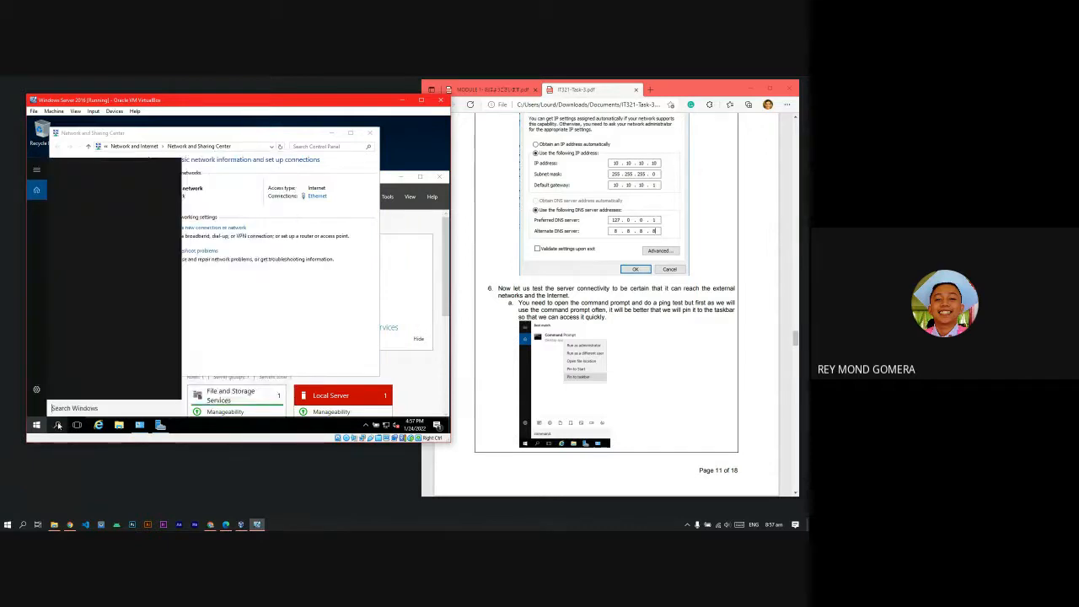
text(c)
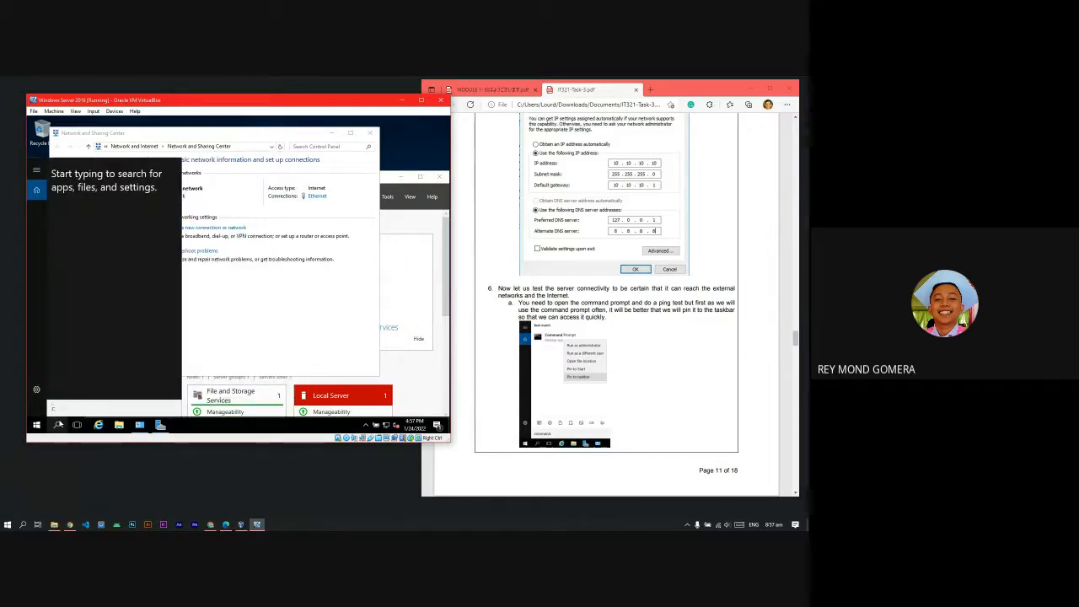
text(md)
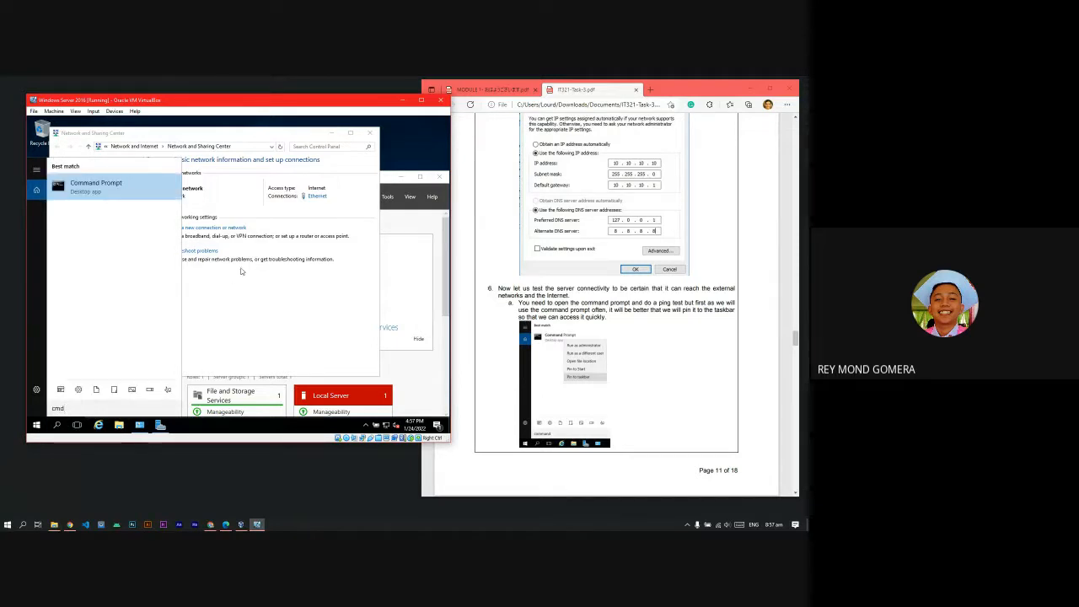
right_click(134, 195)
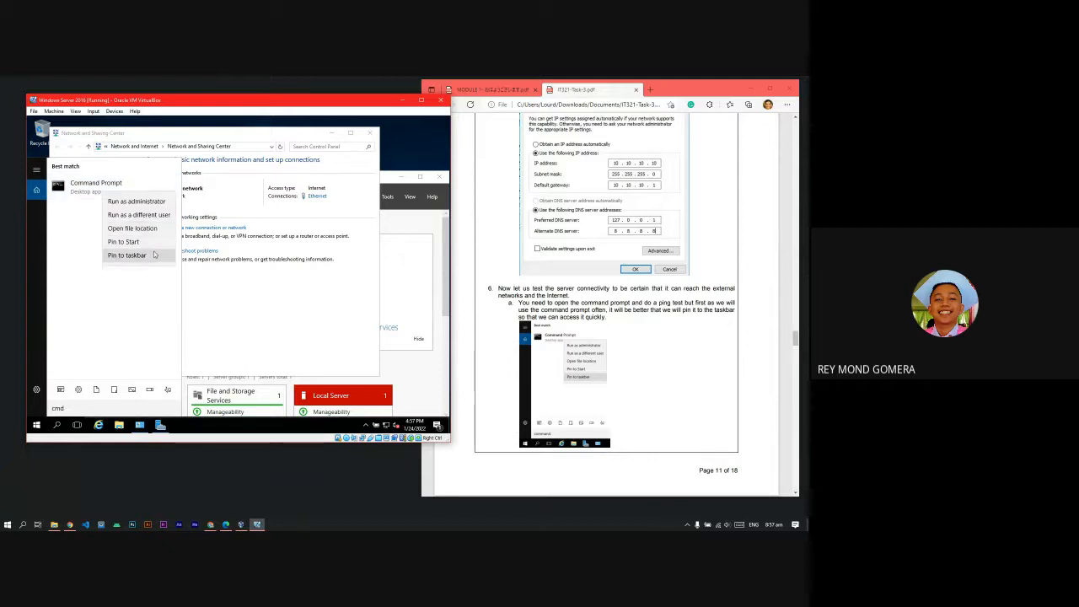
click(127, 255)
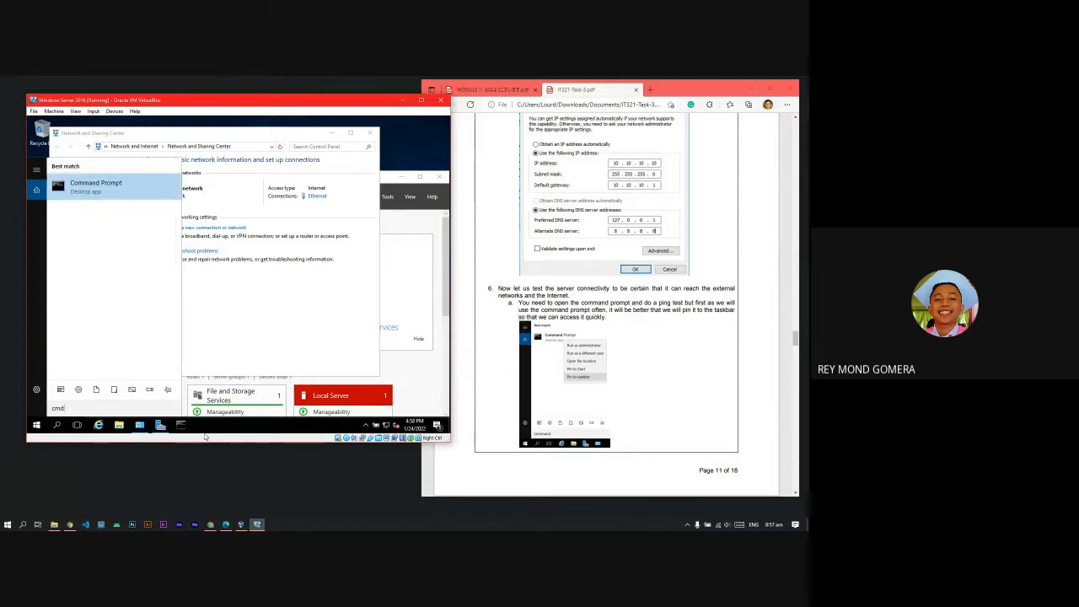
- Read step 6b of the guide on the ping test and open Command Prompt as administrator on the server
scroll(607, 357, down, 4)
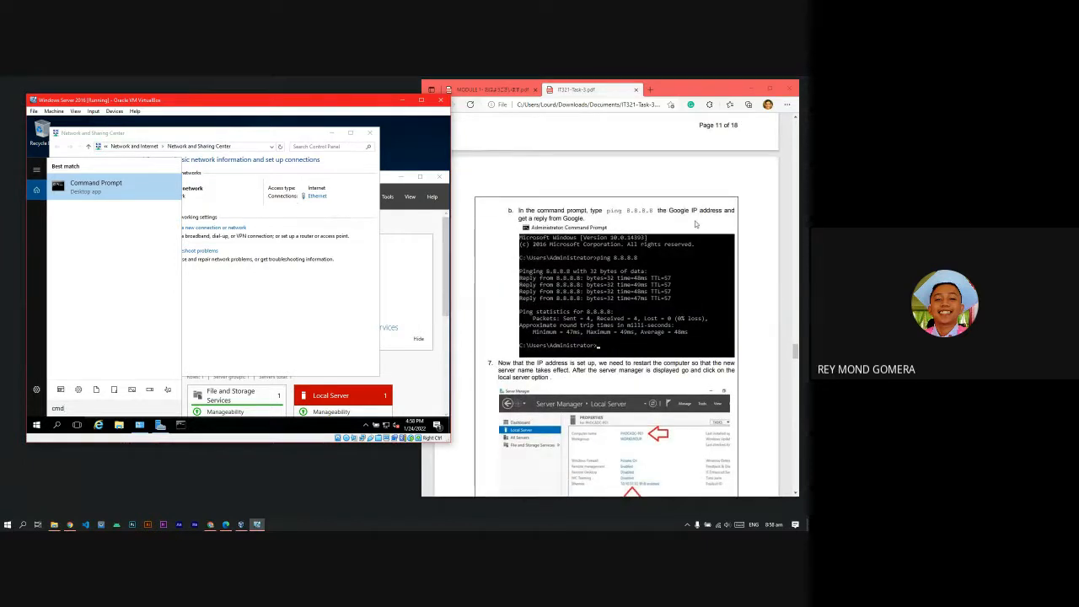
right_click(144, 193)
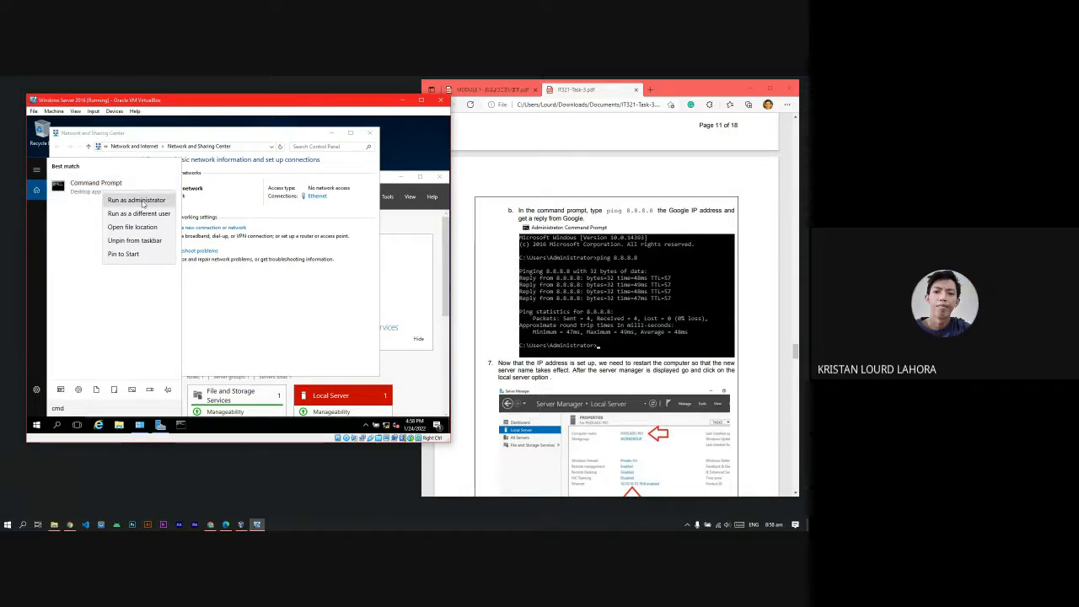
scroll(656, 317, up, 3)
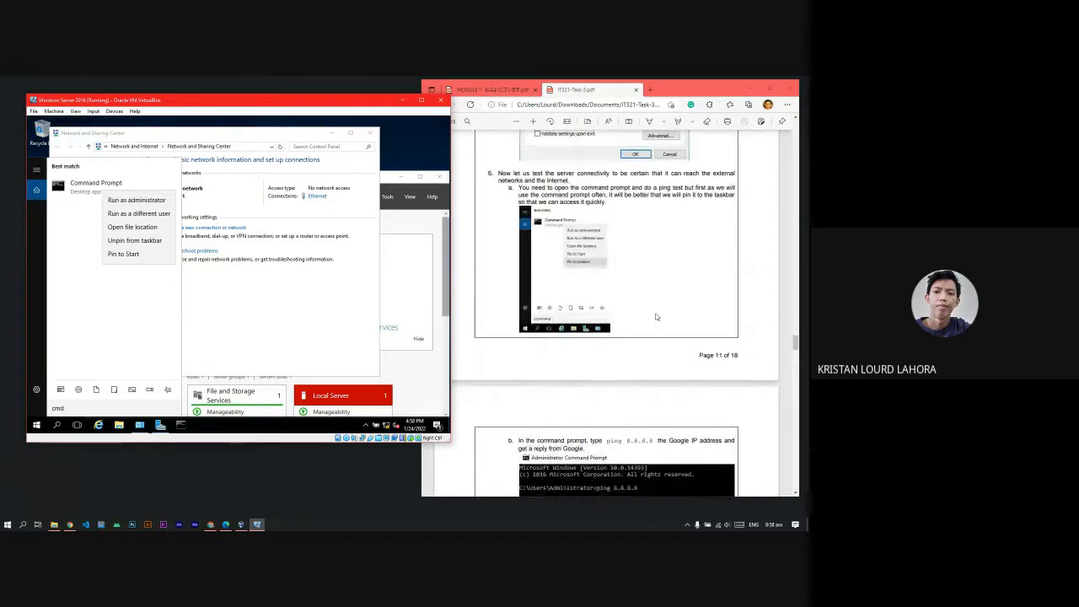
scroll(657, 317, down, 6)
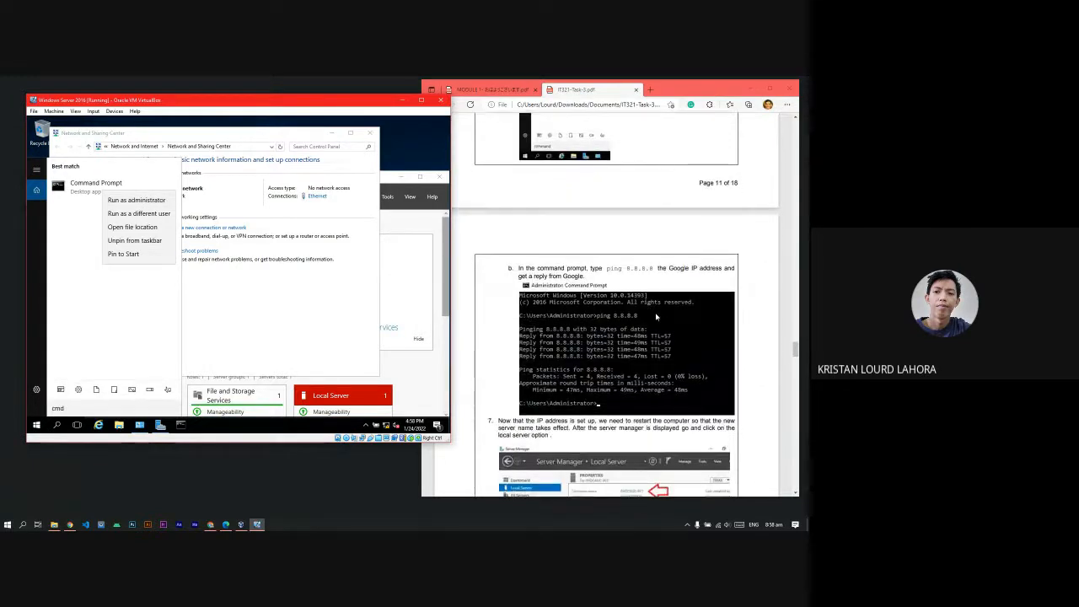
scroll(657, 317, up, 2)
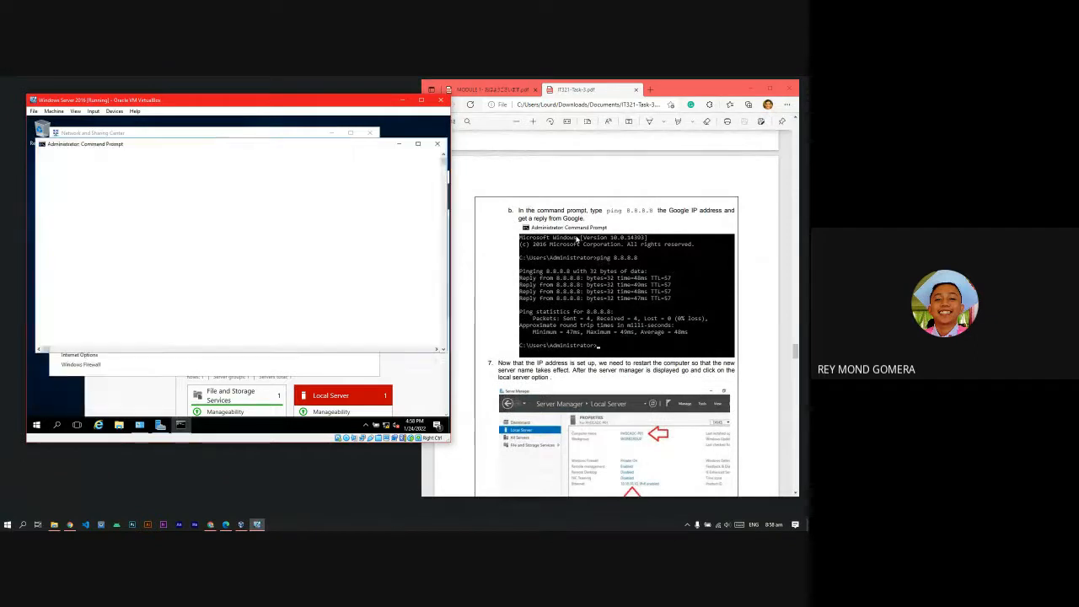
drag(206, 146, 209, 151)
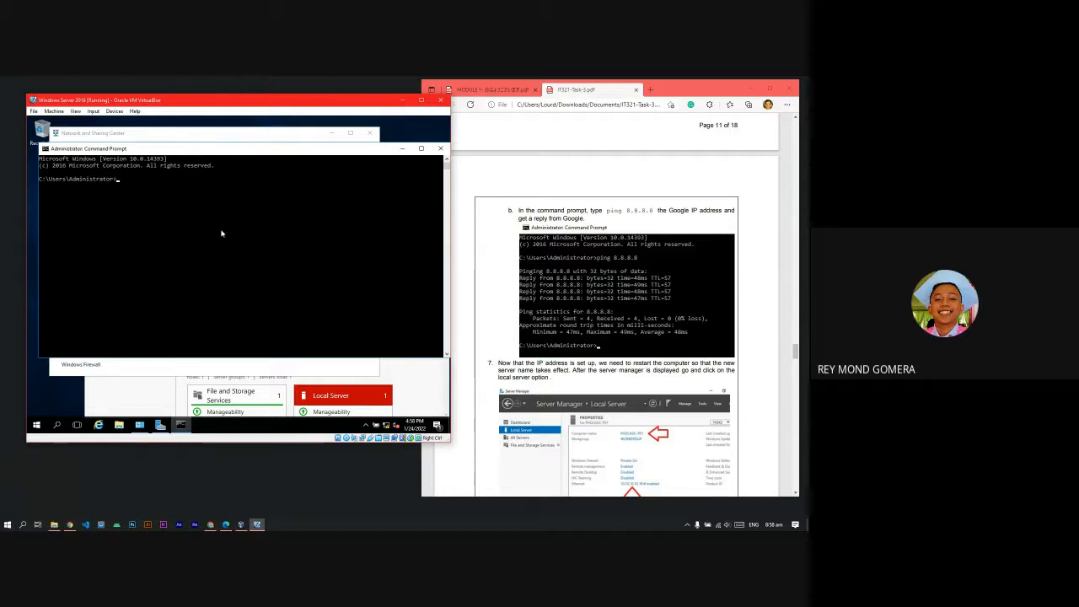
- Ping 8.8.8.8 from Command Prompt and compare the replies with the guide's sample output
text(ping 8.8.8.8)
key(Return)
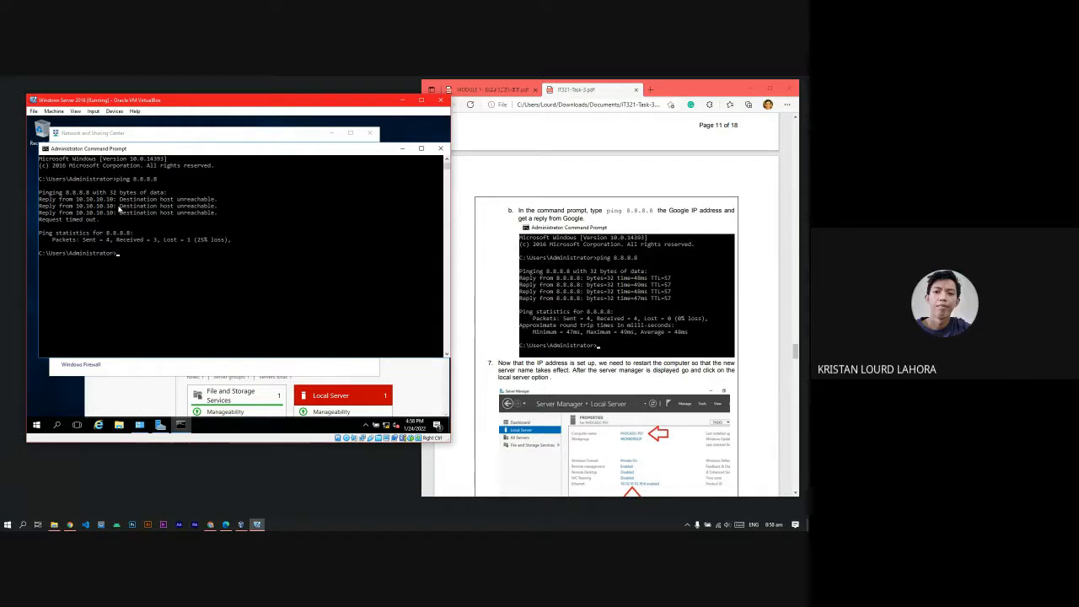
drag(226, 214, 43, 202)
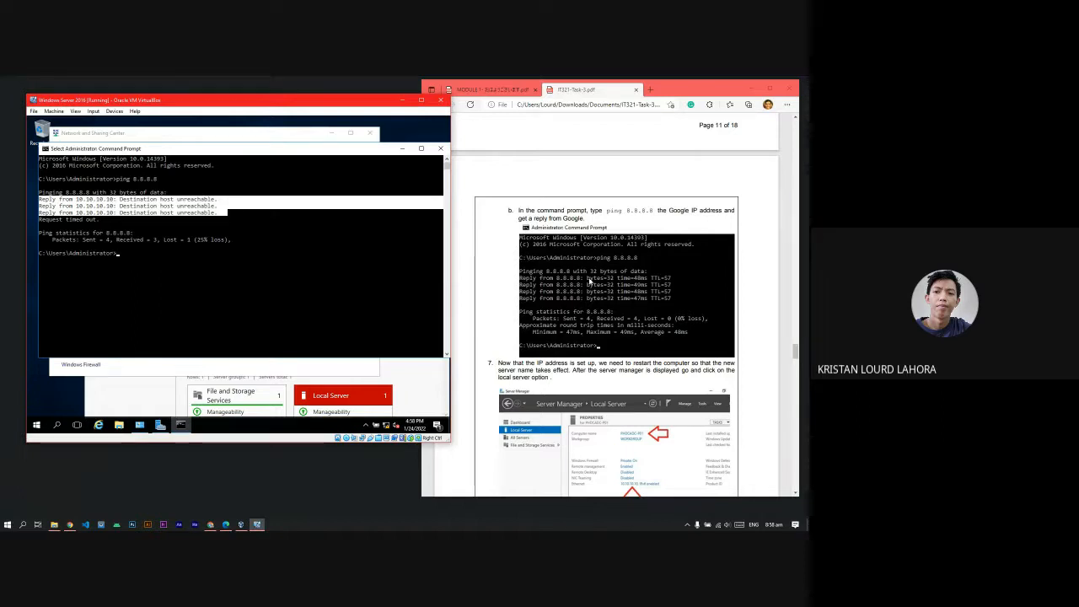
scroll(262, 230, down, 1)
click(262, 231)
scroll(278, 194, down, 2)
drag(297, 163, 302, 161)
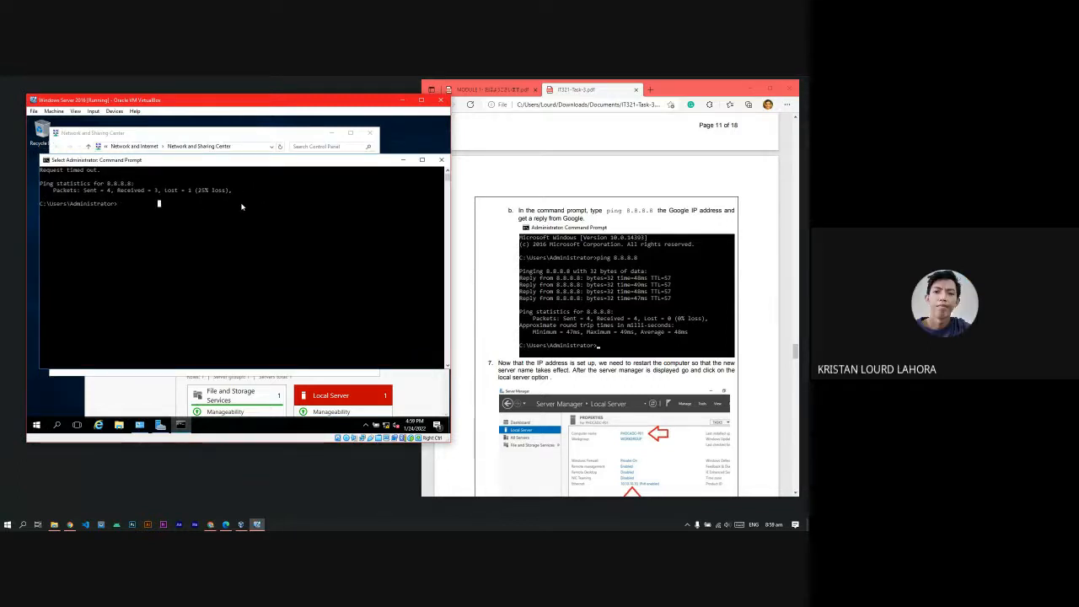
- Repeat the ping to 8.8.8.8 and compare its replies with those of the first attempt
key(Escape)
text(ping 8.8.8.8)
key(Return)
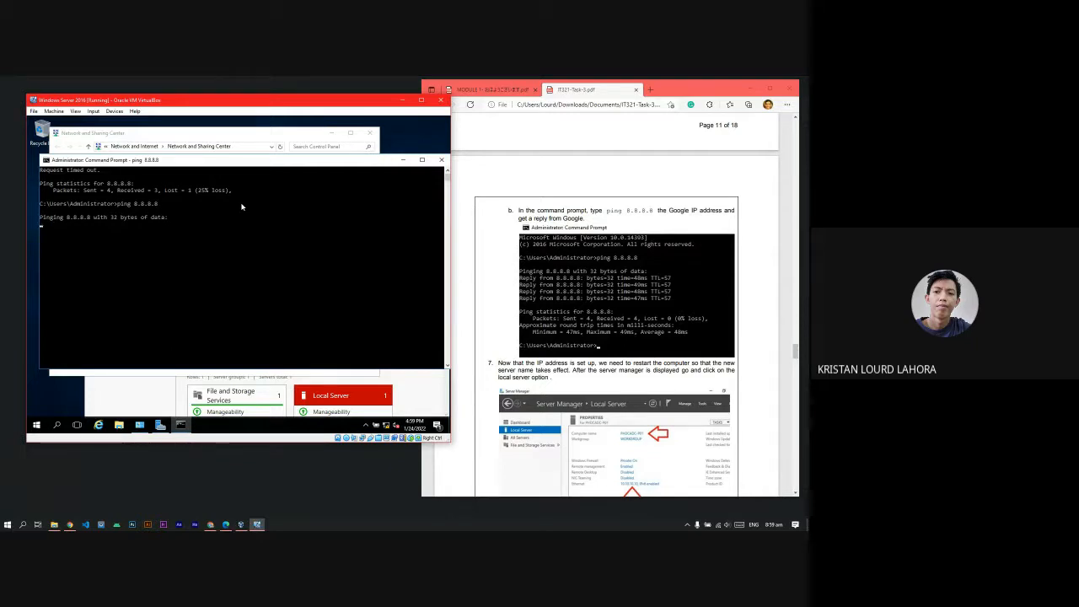
scroll(253, 244, up, 3)
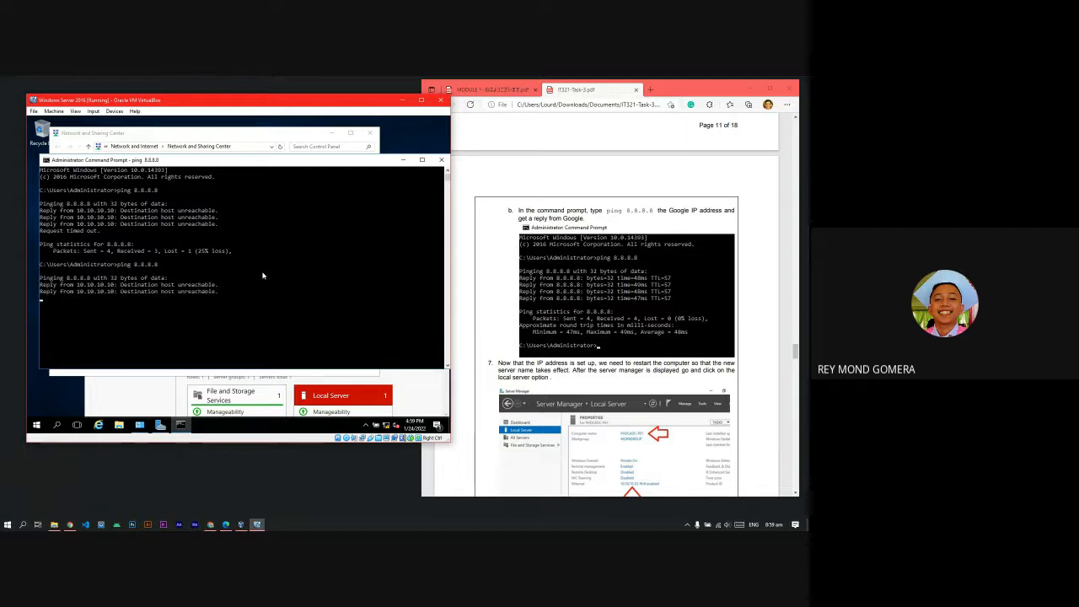
scroll(236, 278, down, 1)
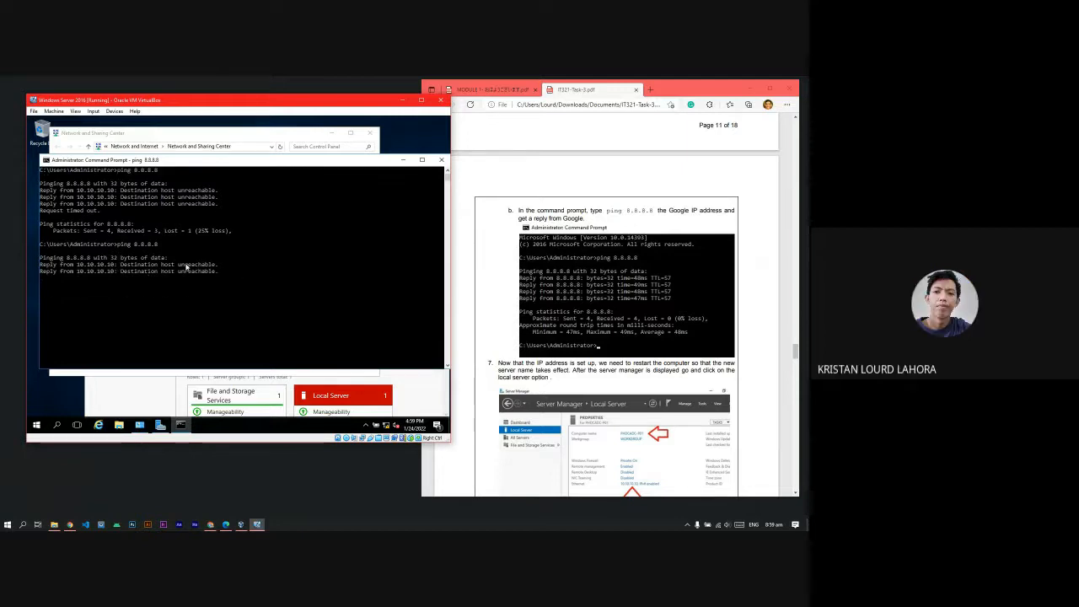
scroll(117, 271, down, 1)
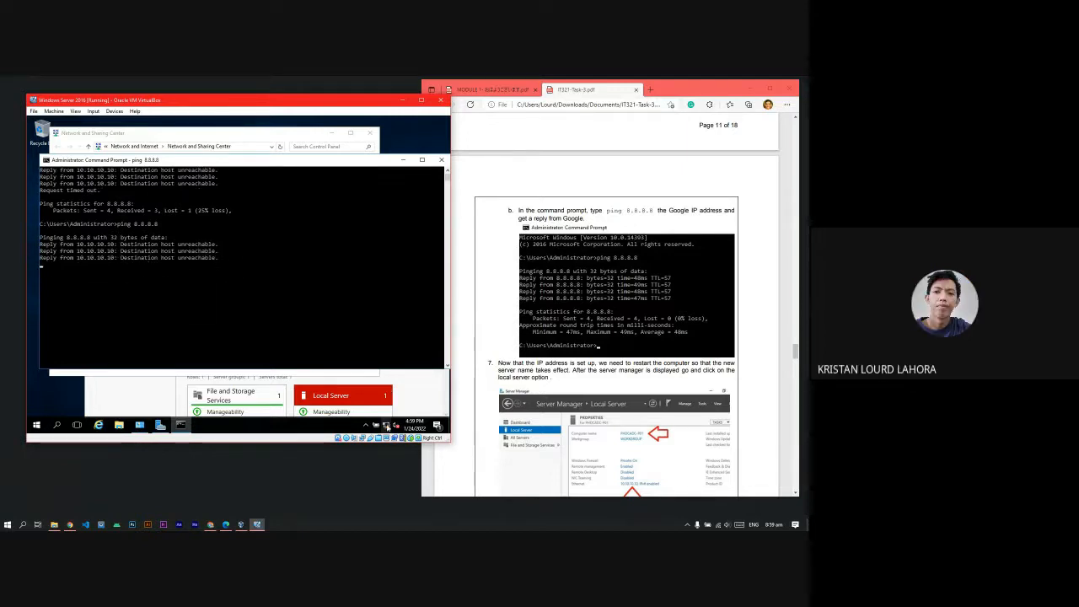
- Check the server's network connection status, then open the network settings and close them again
mouse_move(388, 426)
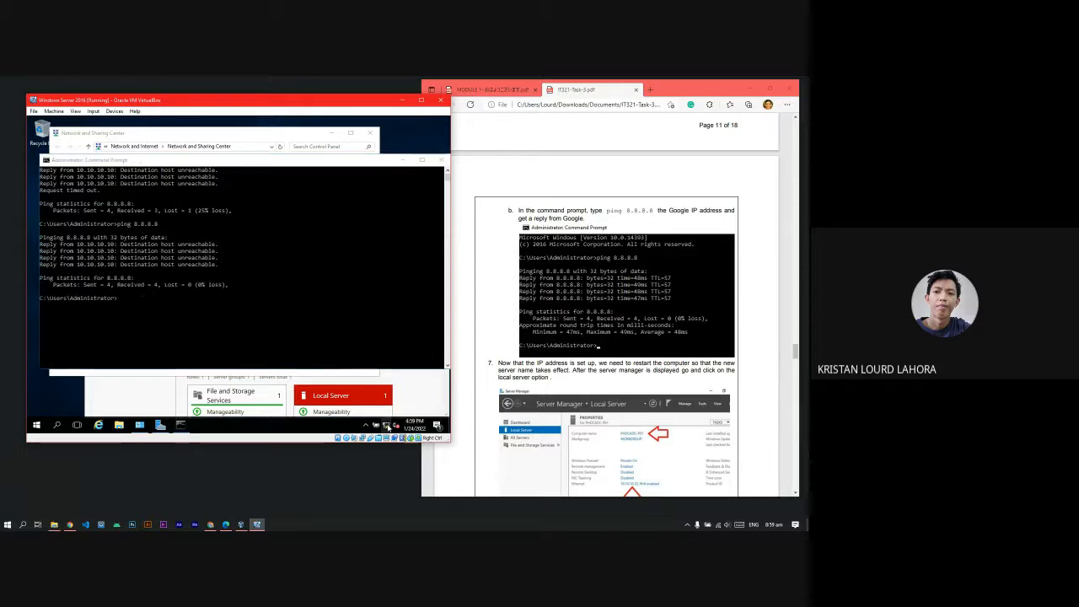
click(388, 425)
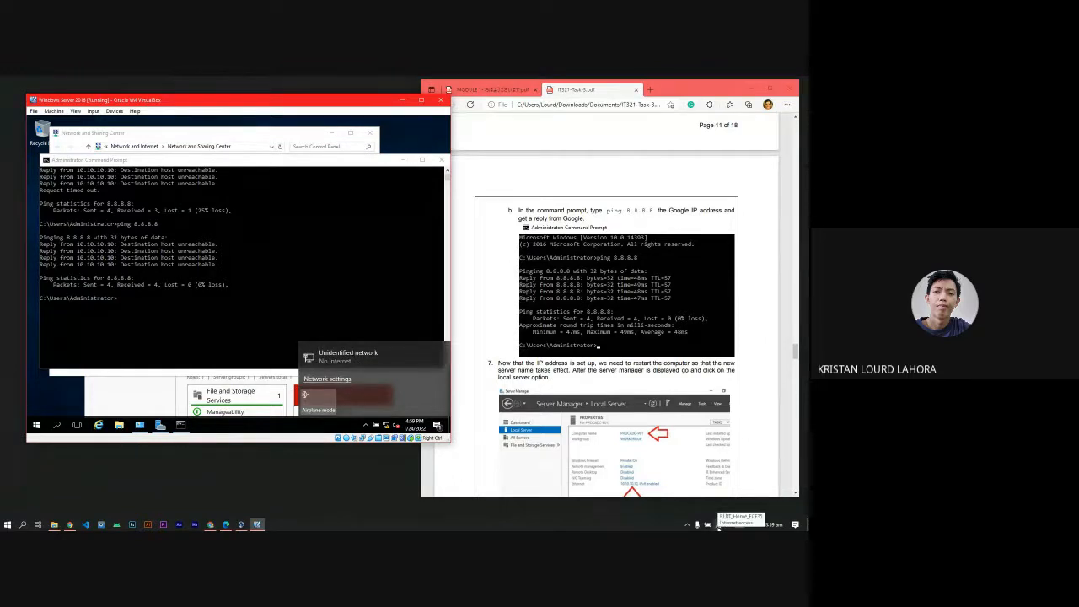
click(329, 378)
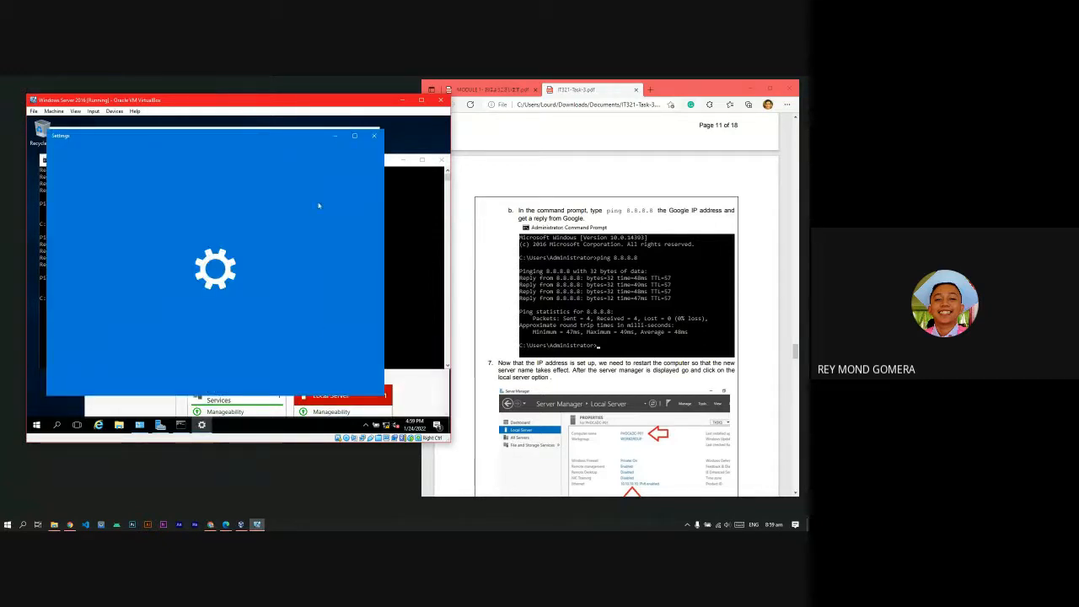
click(374, 135)
- Return to Command Prompt and ping 8.8.8.8 a third time
click(141, 299)
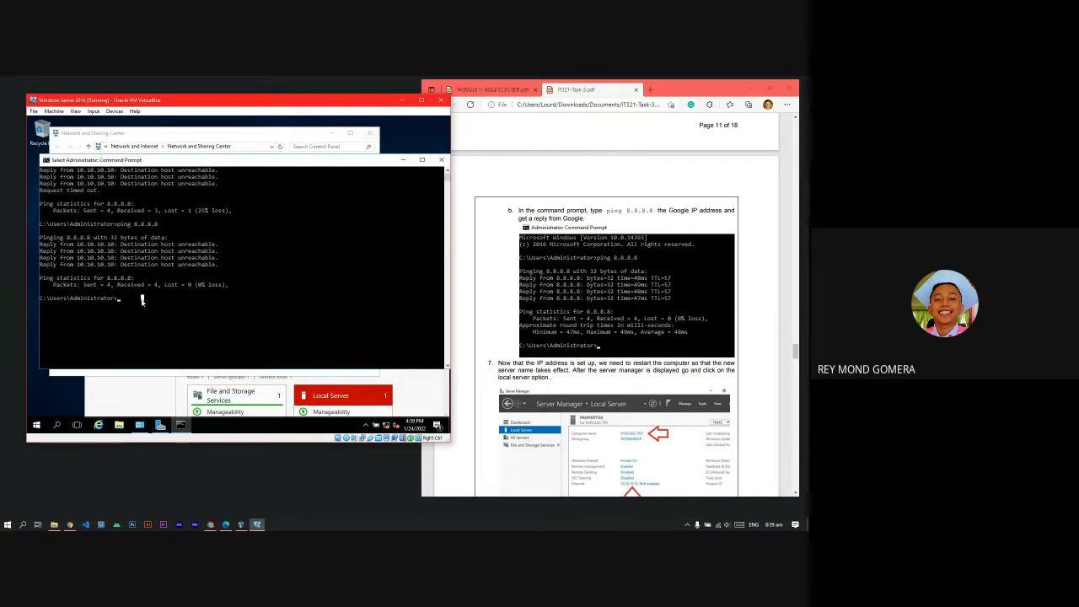
right_click(141, 299)
text(ping 8.8.8.8)
key(Return)
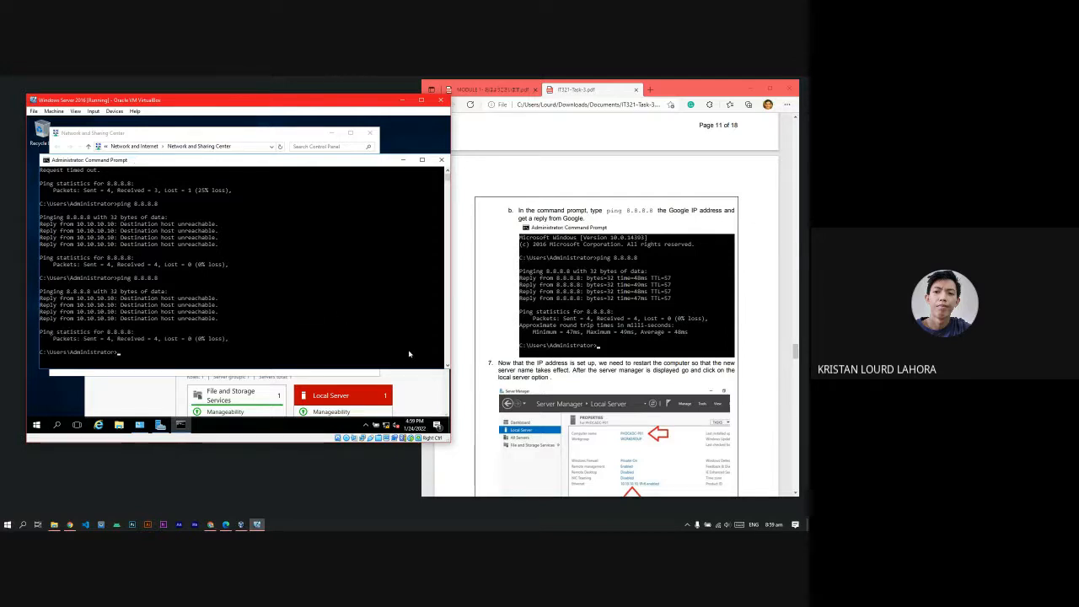
- Open the Ethernet connection's Internet Protocol Version 4 properties through the Network and Sharing Center
click(387, 426)
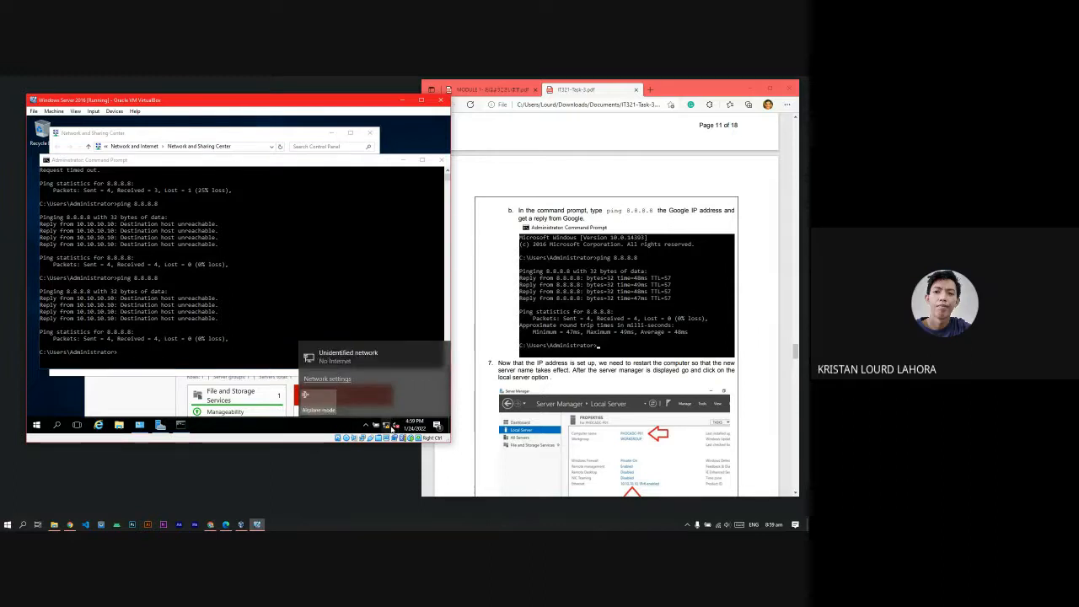
right_click(388, 426)
click(388, 420)
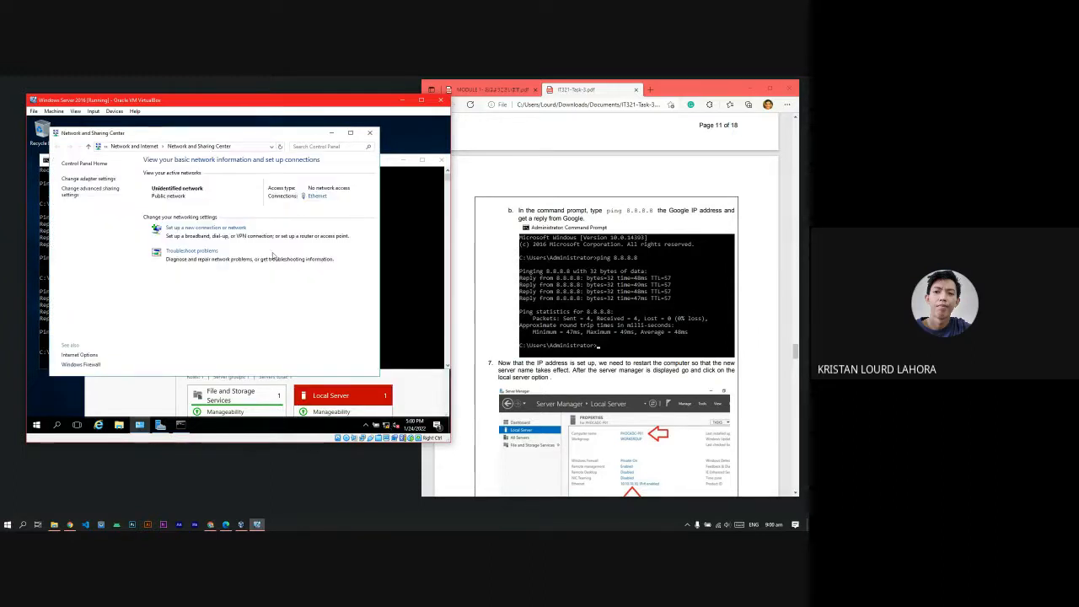
click(315, 196)
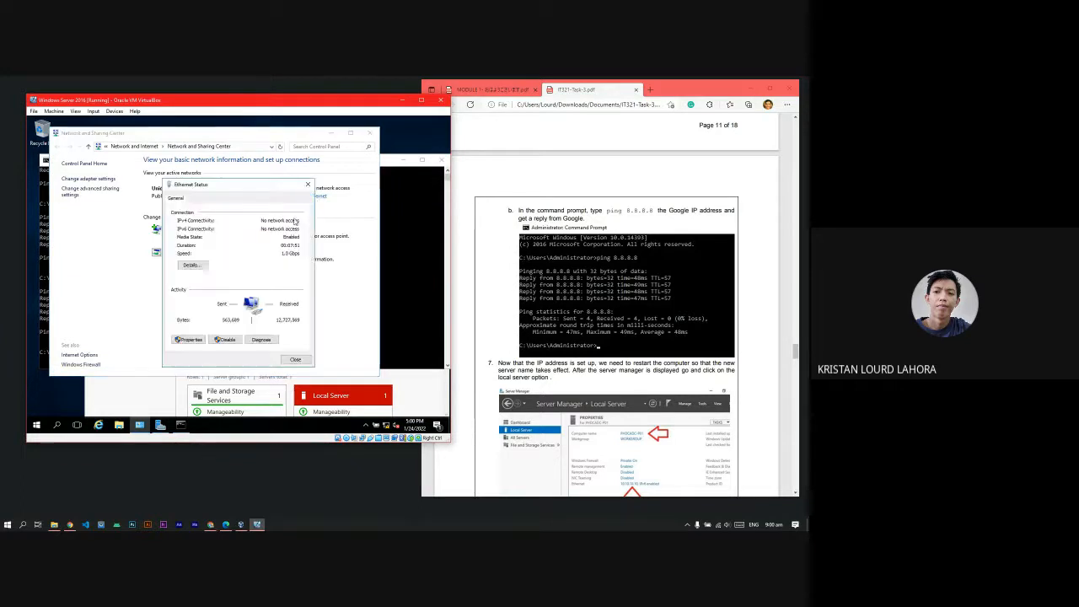
click(188, 336)
double_click(263, 282)
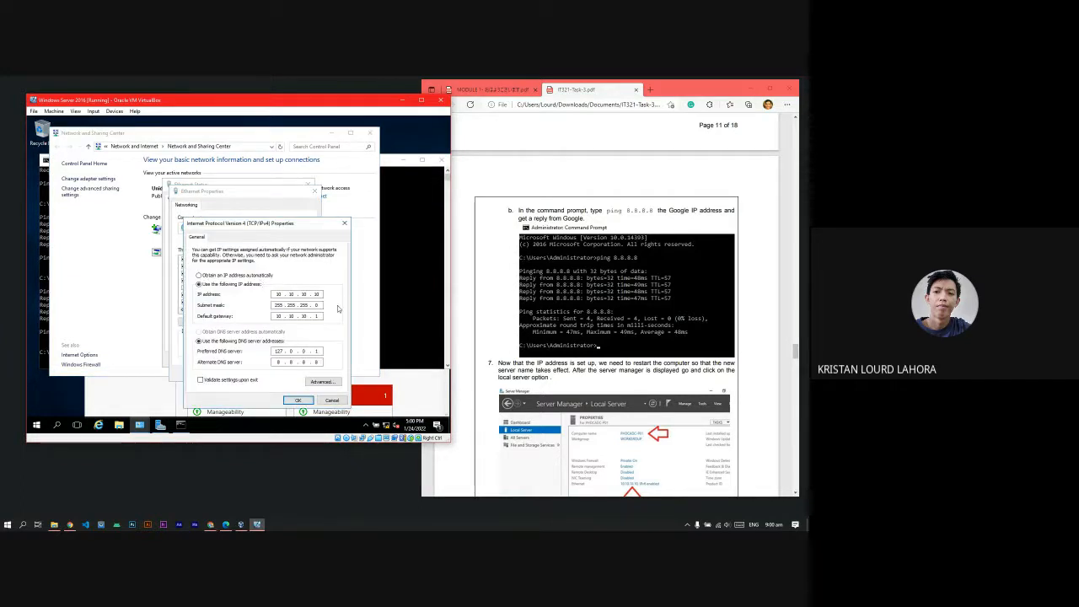
- Compare the IPv4 settings with the guide's example and go back to the start of Task 3.3 - Assign IP Address
scroll(655, 309, down, 2)
scroll(655, 310, up, 2)
scroll(655, 309, up, 3)
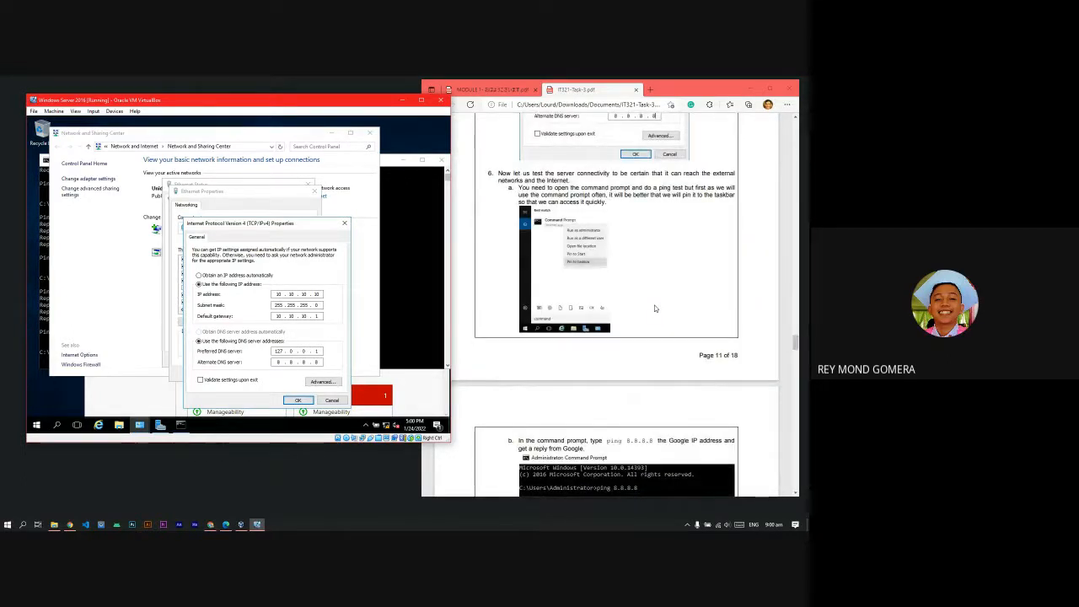
scroll(655, 308, up, 2)
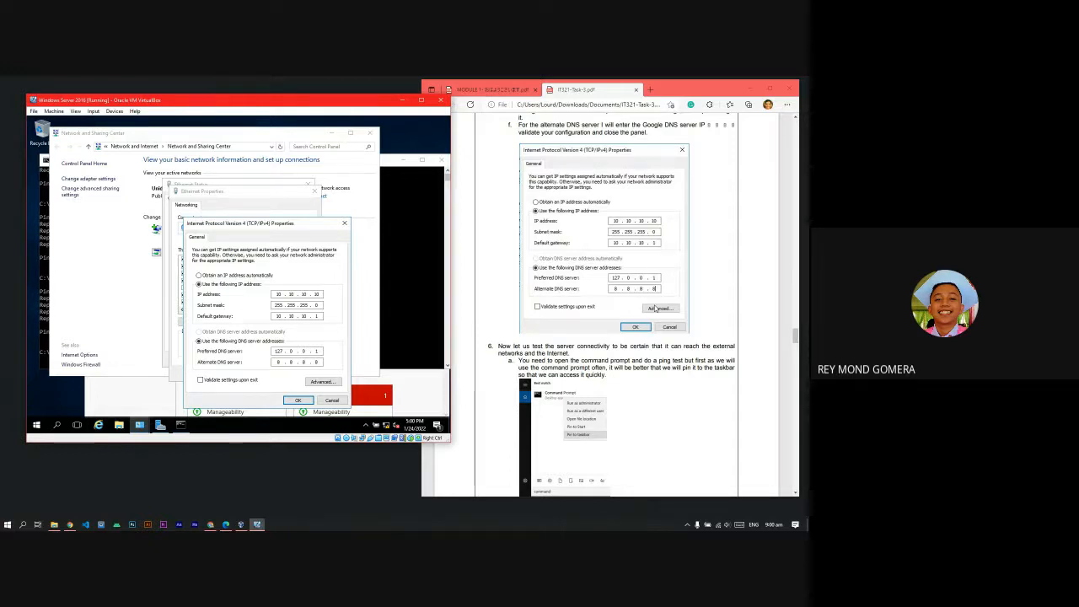
scroll(656, 308, up, 1)
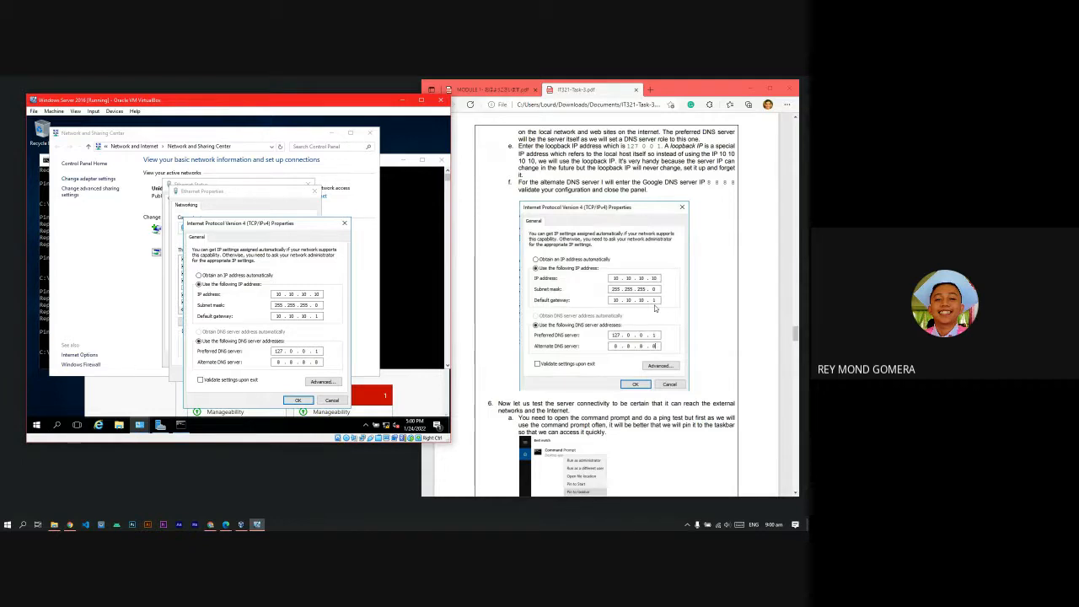
scroll(656, 309, up, 5)
scroll(655, 308, up, 5)
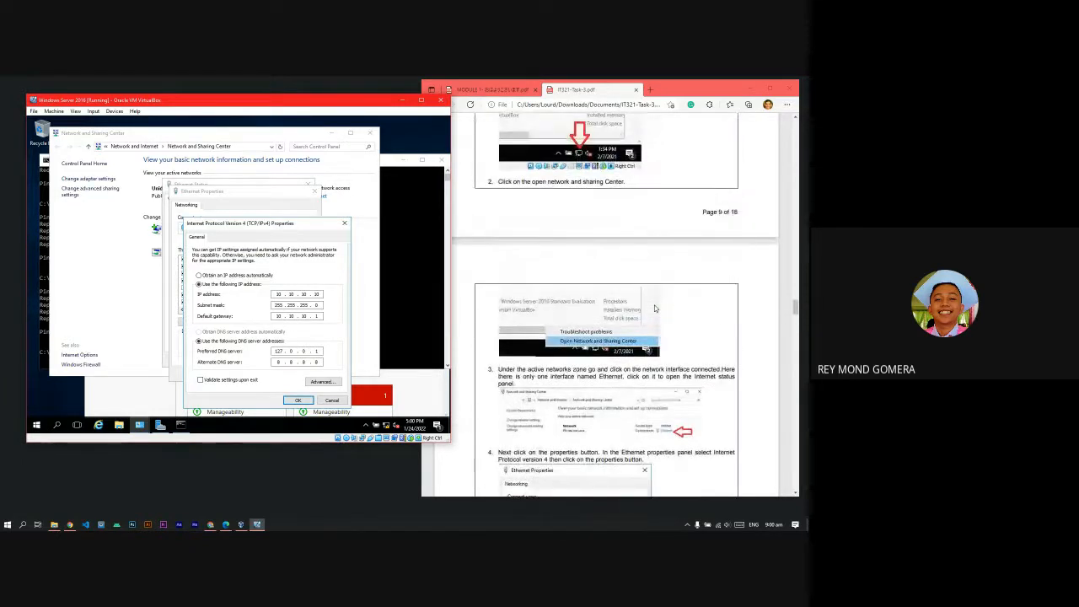
scroll(654, 308, up, 3)
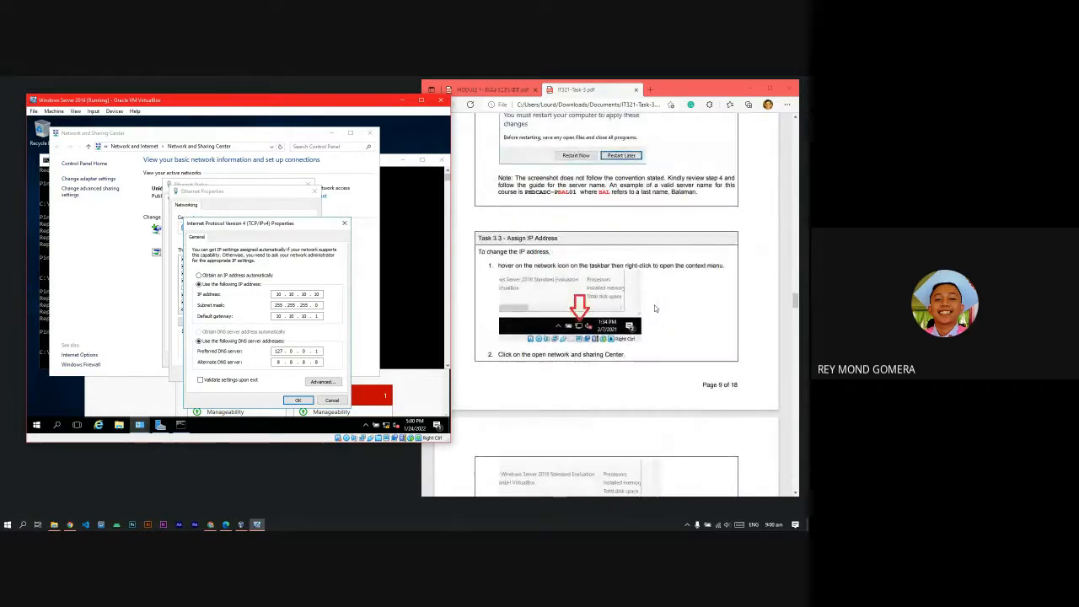
- Recheck the addresses against steps 3 to 6 of the guide, and accept the IPv4 and Ethernet properties without changes
scroll(655, 308, down, 6)
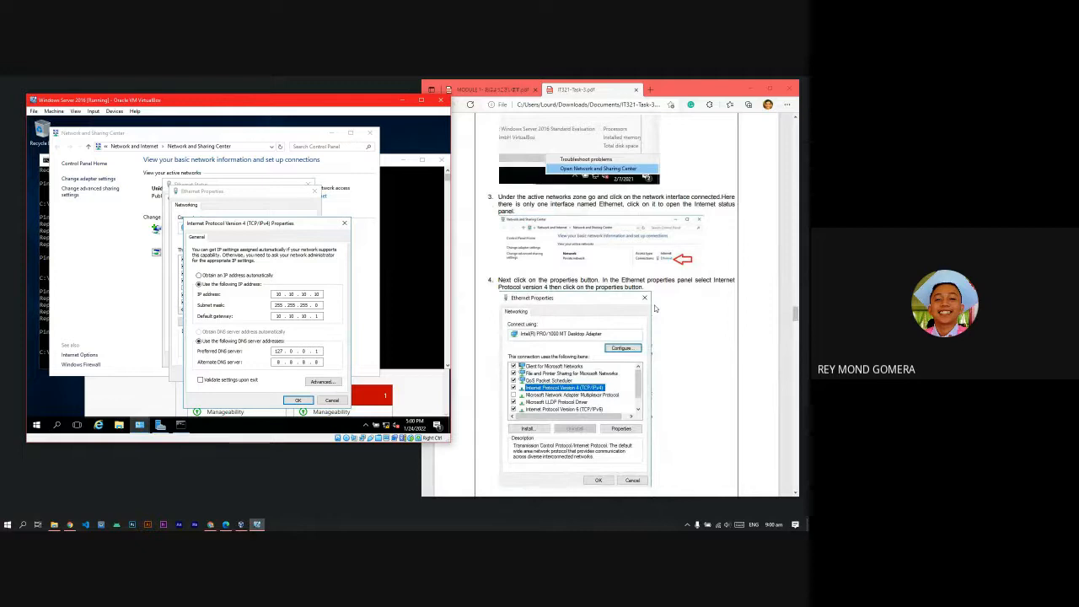
scroll(656, 309, down, 1)
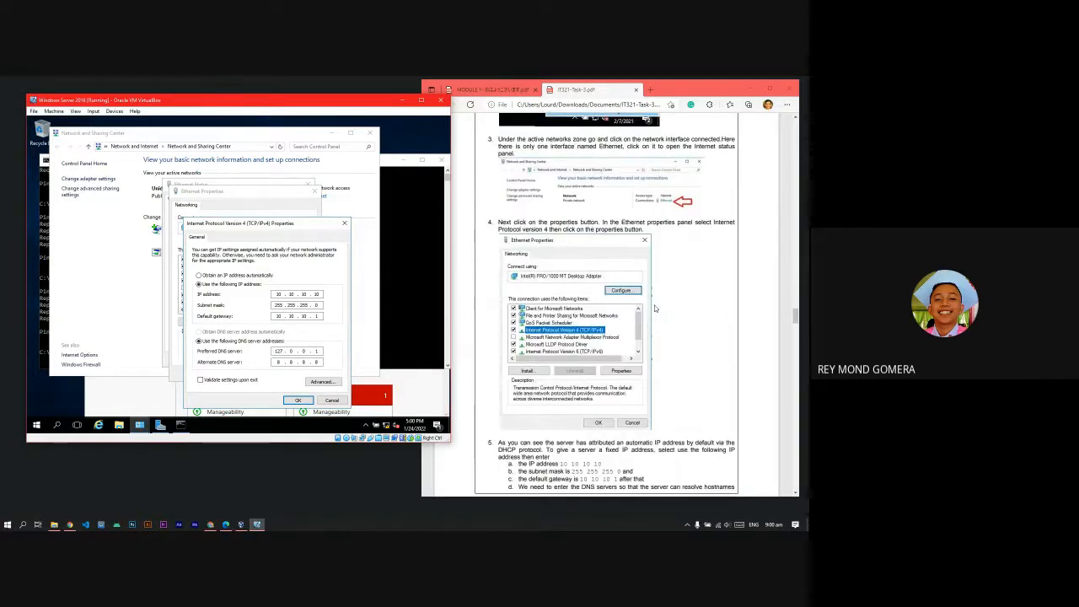
scroll(655, 308, down, 2)
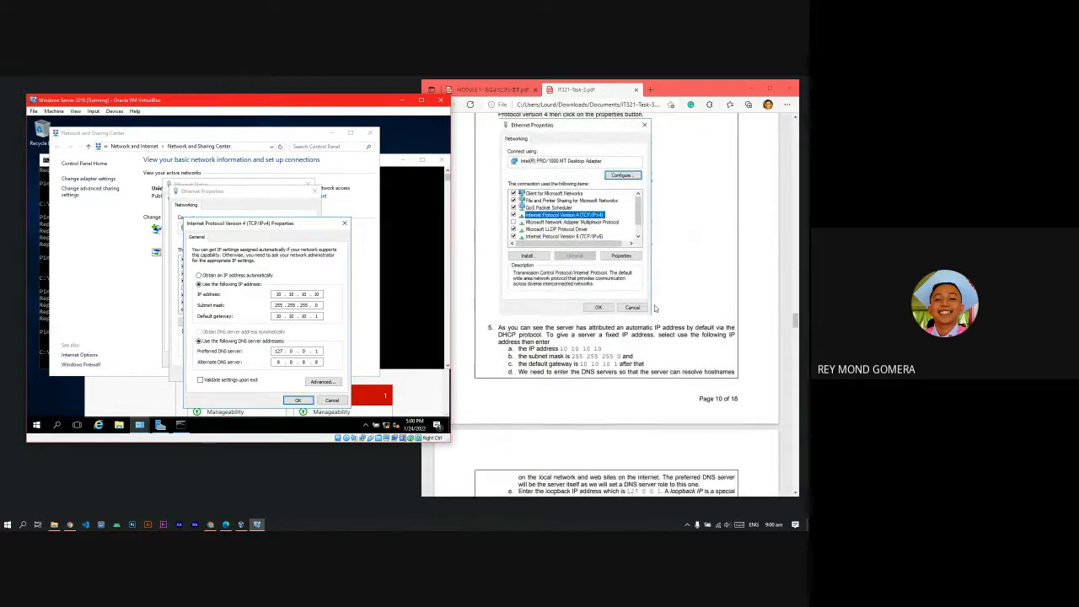
scroll(656, 308, down, 1)
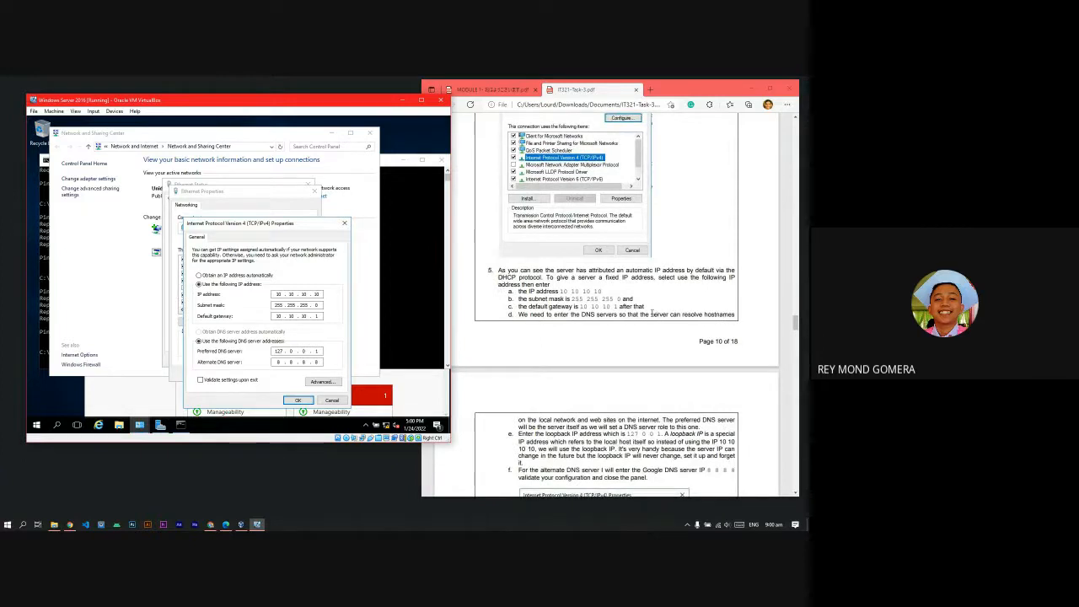
scroll(652, 311, down, 1)
scroll(652, 313, down, 4)
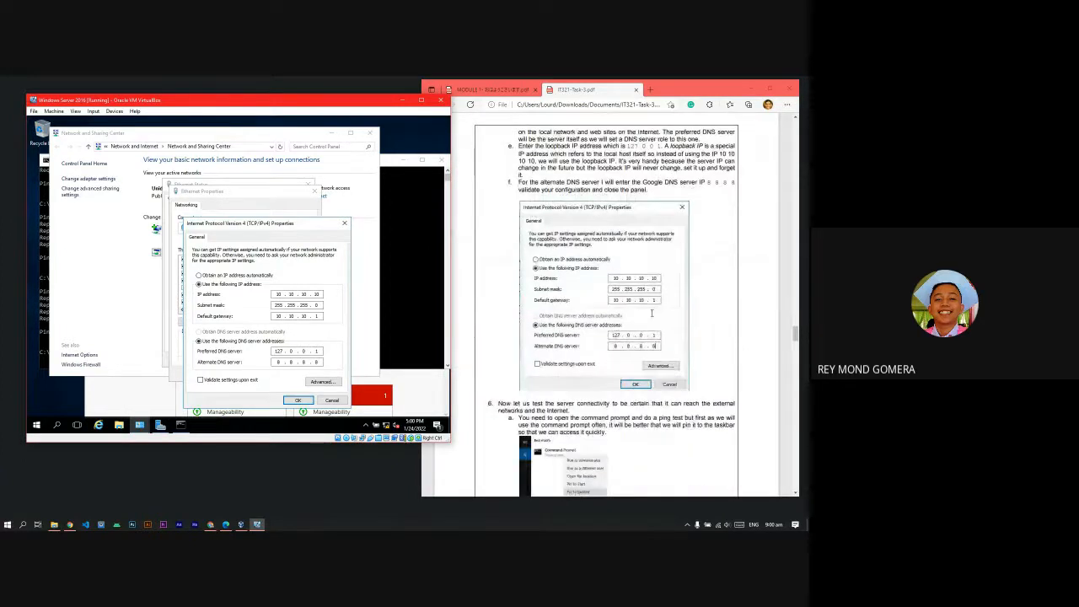
scroll(652, 314, down, 2)
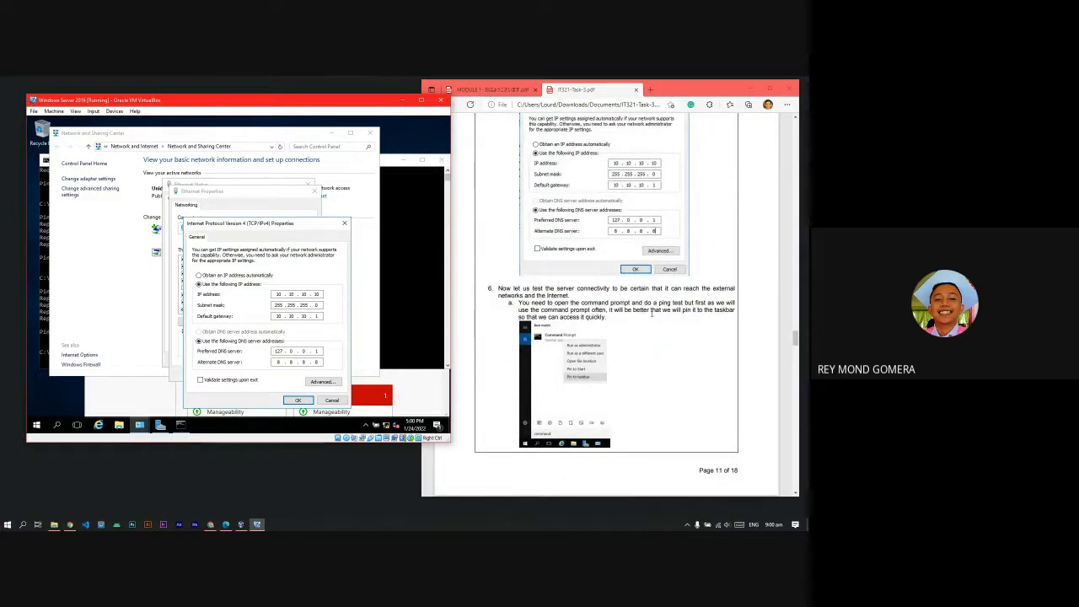
scroll(651, 314, down, 2)
click(298, 399)
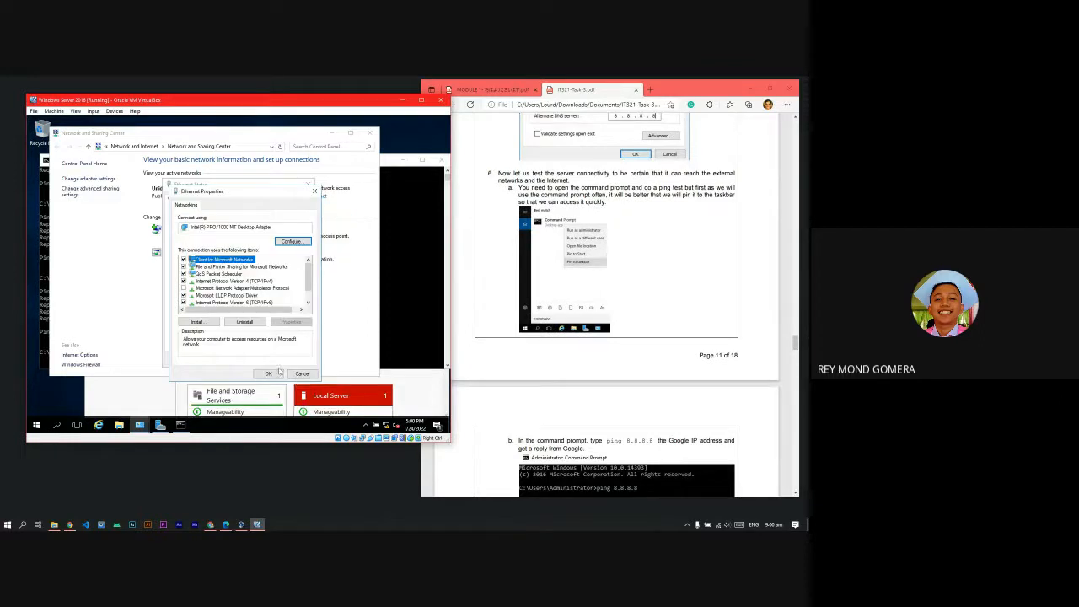
click(268, 374)
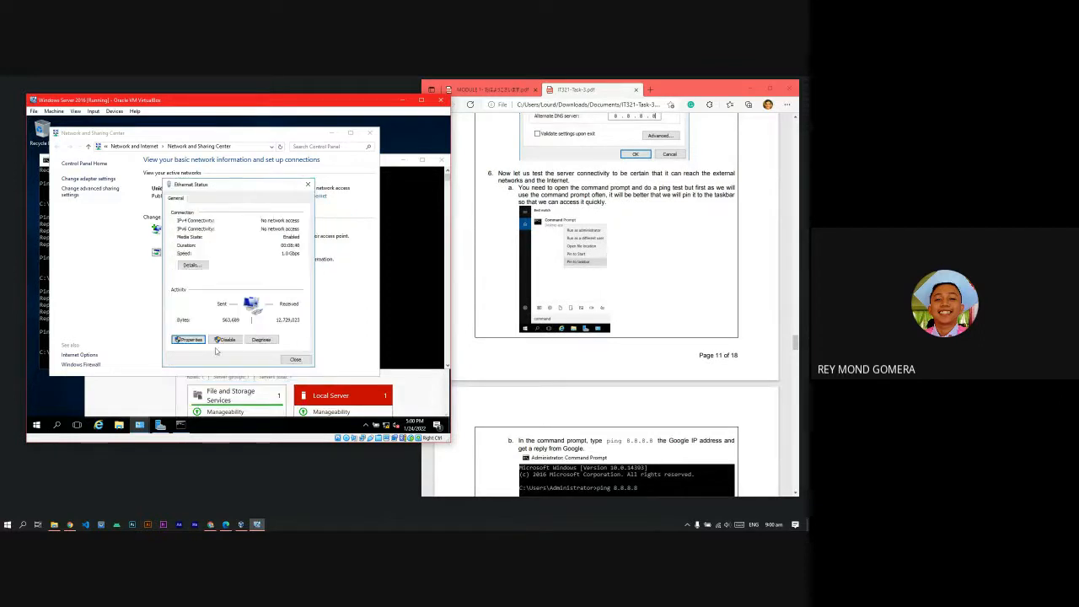
- Close the Ethernet status, Network and Sharing Center, Command Prompt and Server Manager windows in the virtual machine
click(295, 359)
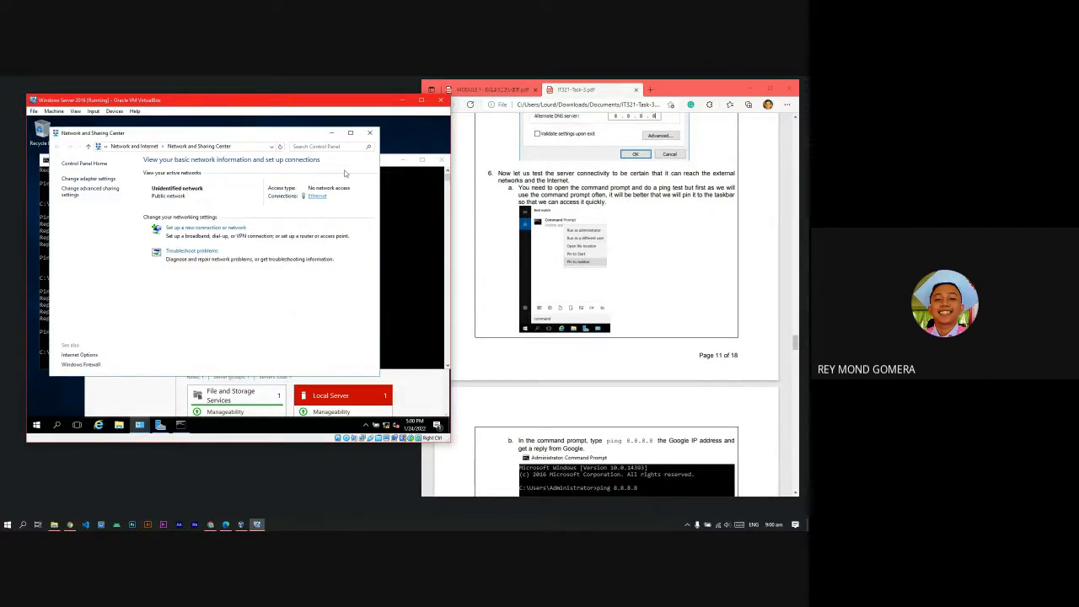
click(369, 132)
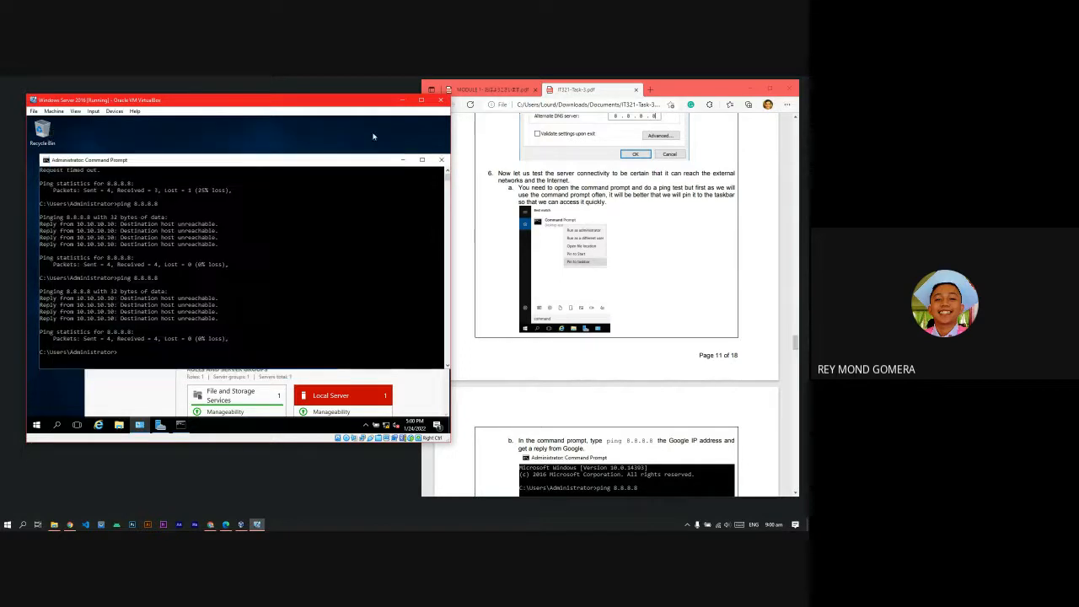
click(320, 160)
scroll(319, 162, down, 3)
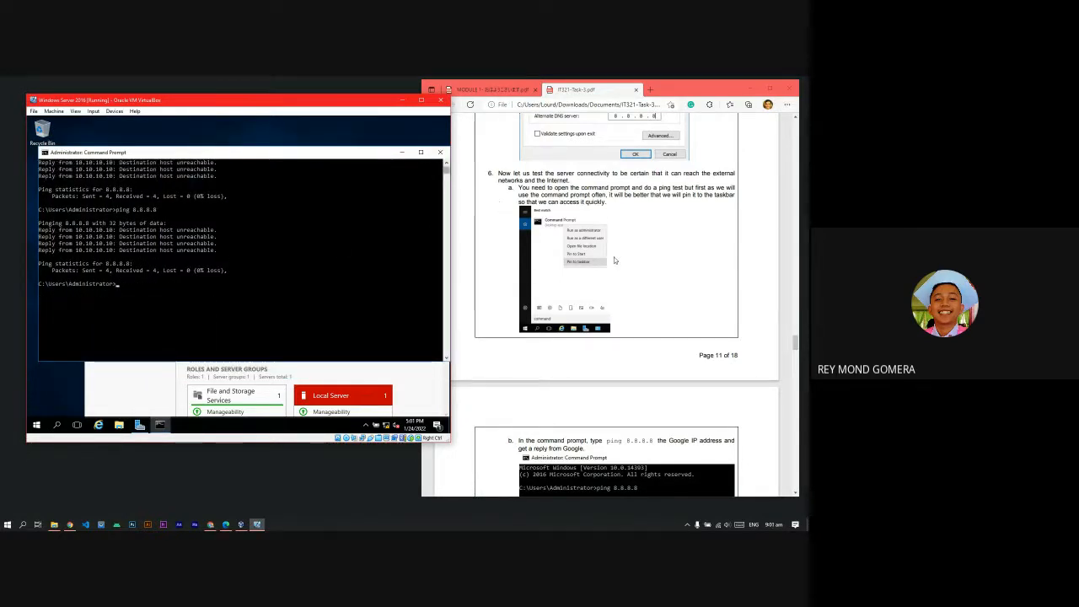
scroll(613, 257, up, 3)
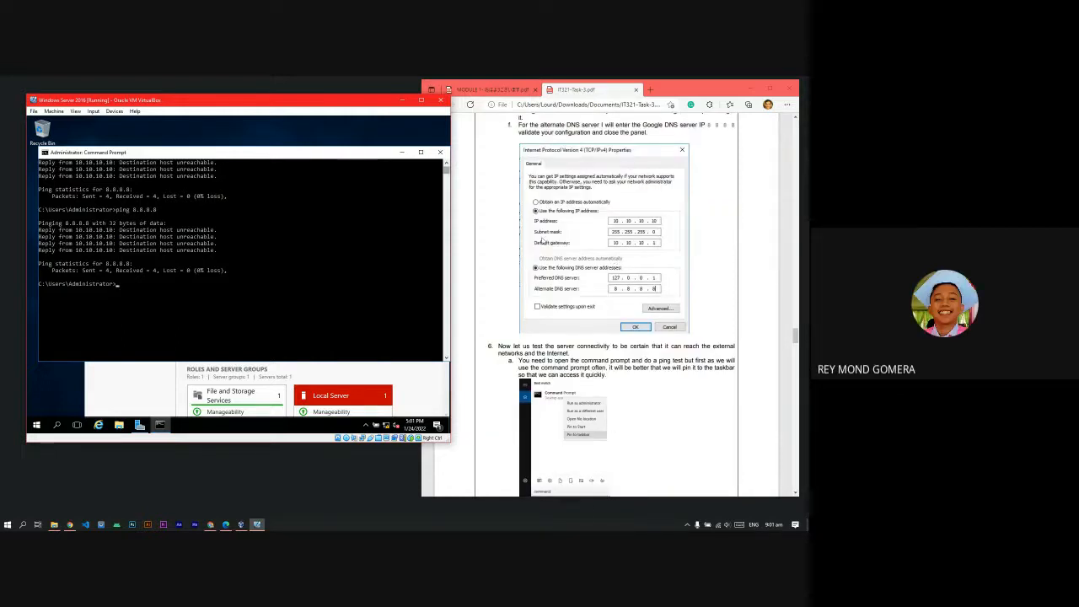
click(438, 155)
drag(346, 181, 295, 173)
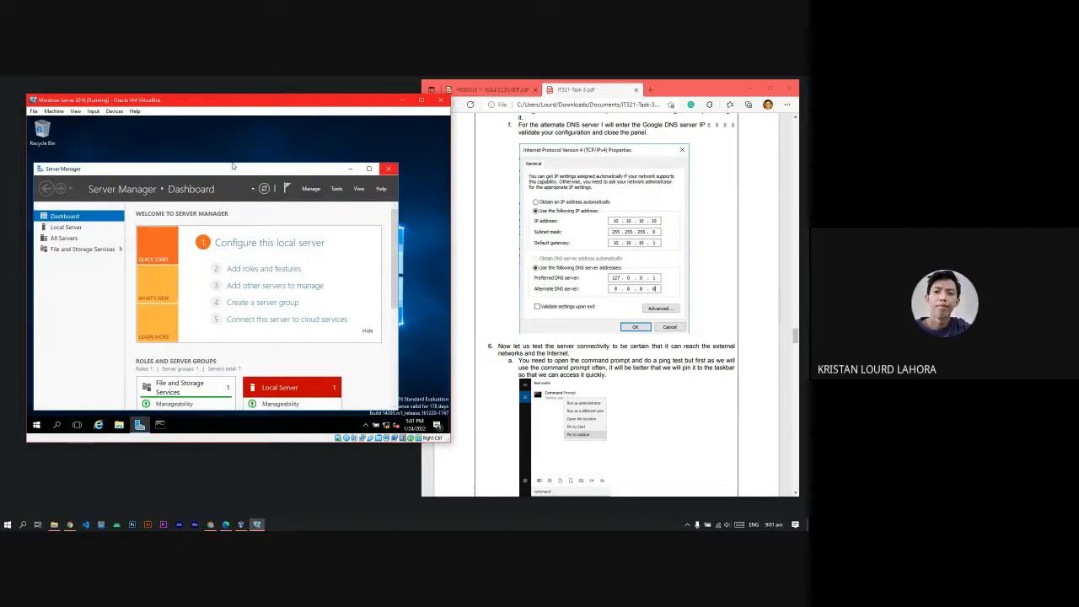
click(388, 169)
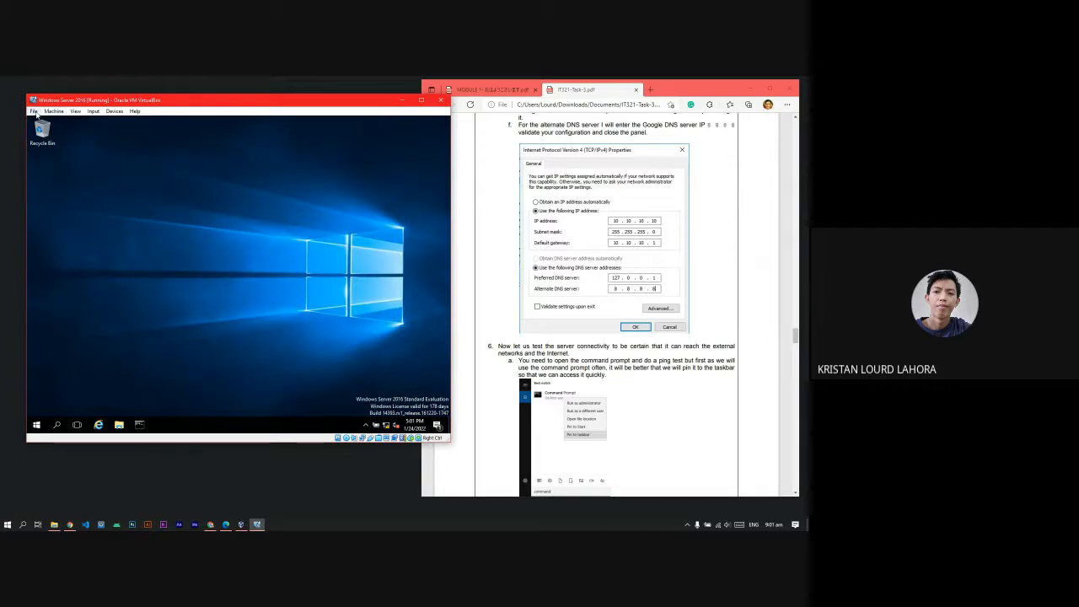
- Restart the Windows Server 2016 virtual machine, giving Other (Planned) as the reason
click(34, 112)
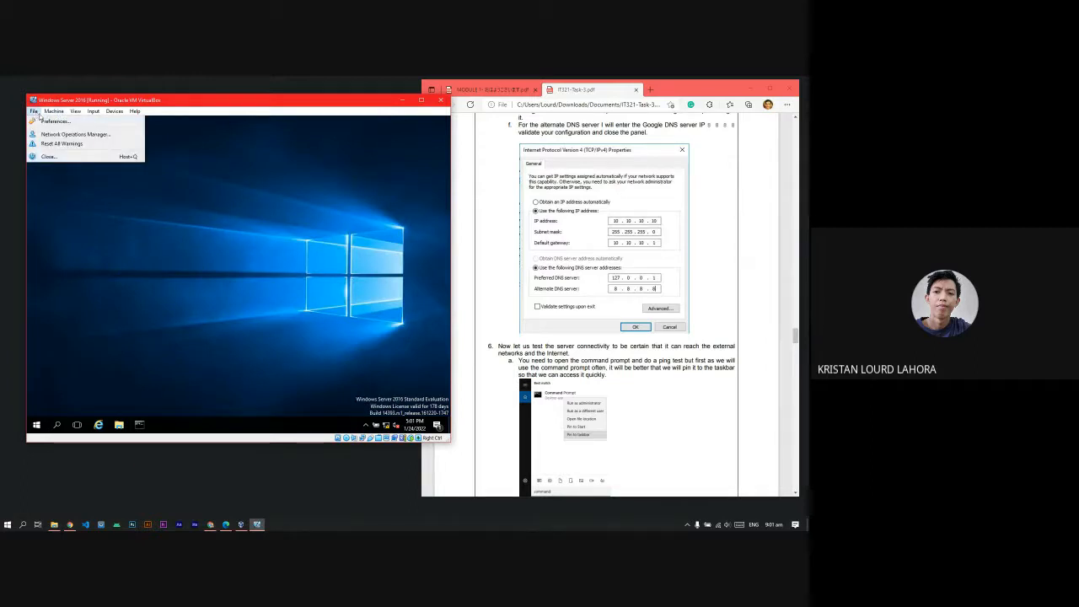
click(57, 424)
click(36, 424)
click(38, 408)
click(74, 385)
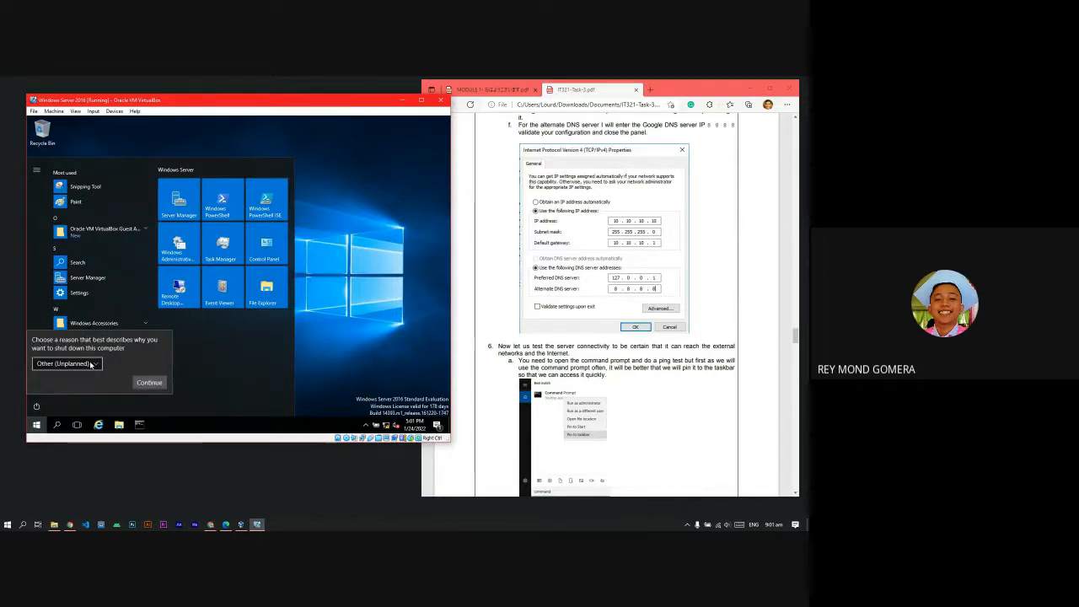
click(92, 364)
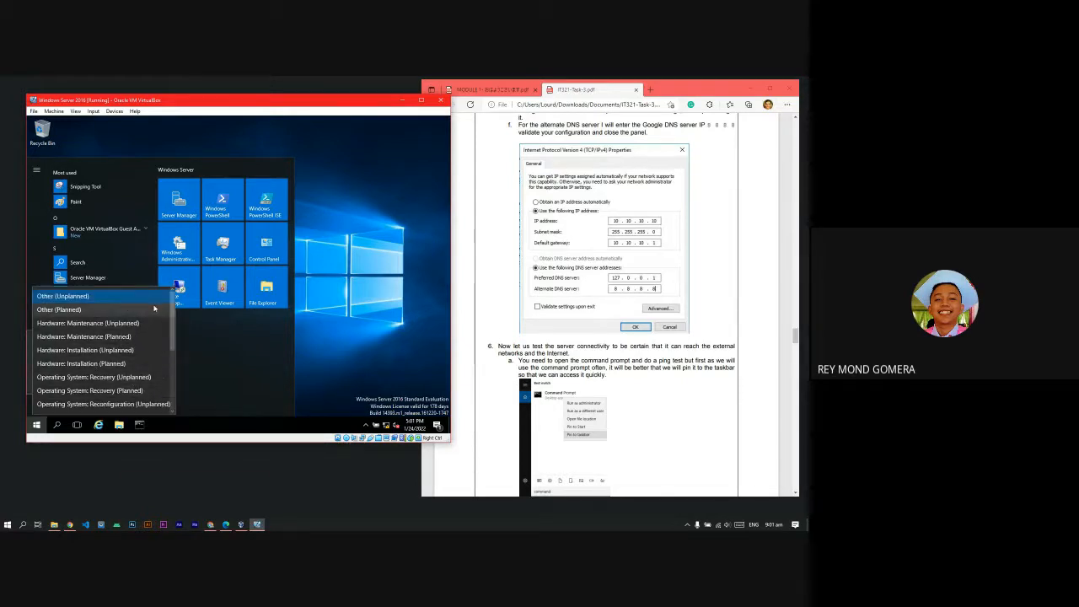
click(146, 309)
click(149, 384)
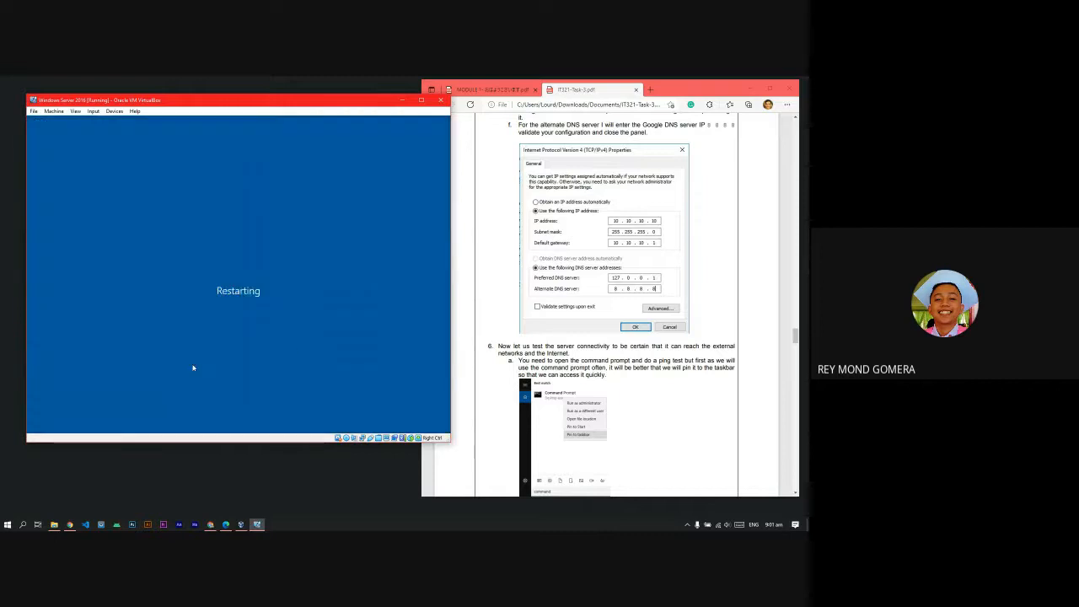
- Check the host computer's Wi-Fi connection, and move the guide window clear of the VM and dismiss its mouse pointer integration notice
scroll(601, 341, down, 2)
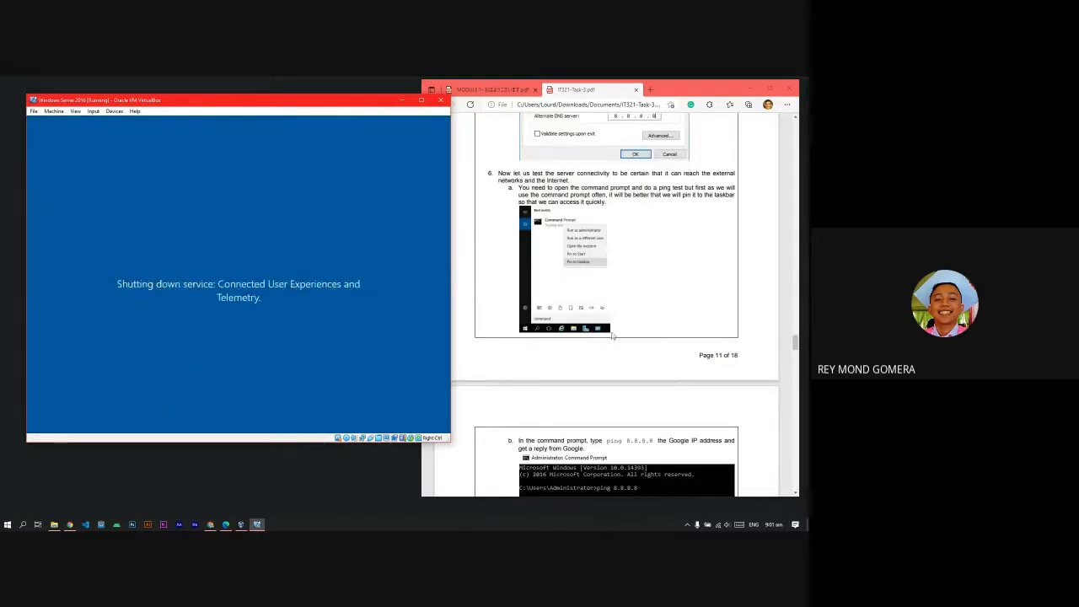
scroll(677, 341, up, 2)
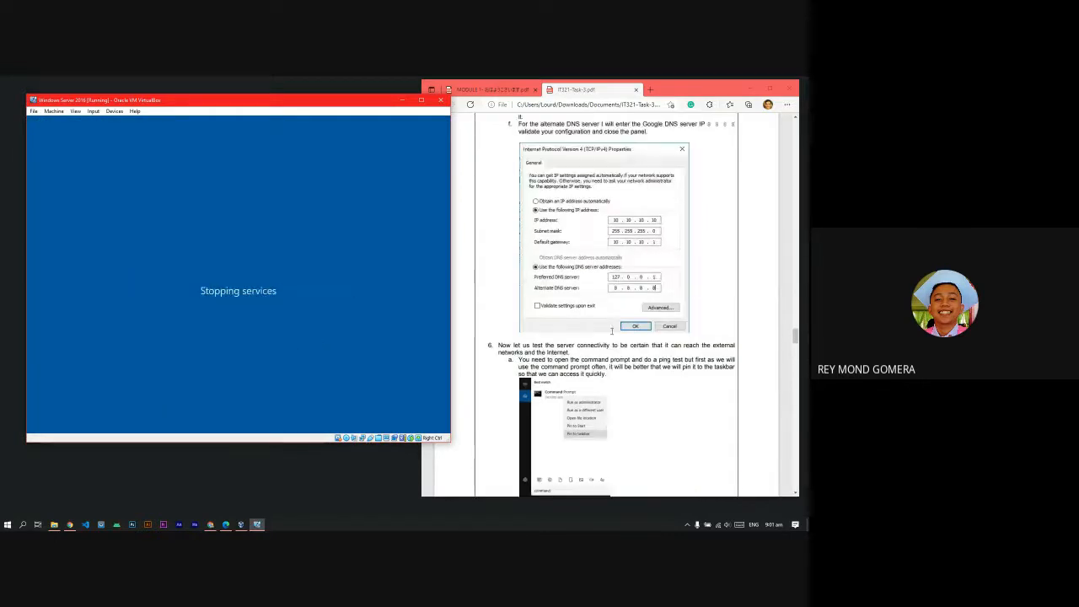
click(717, 526)
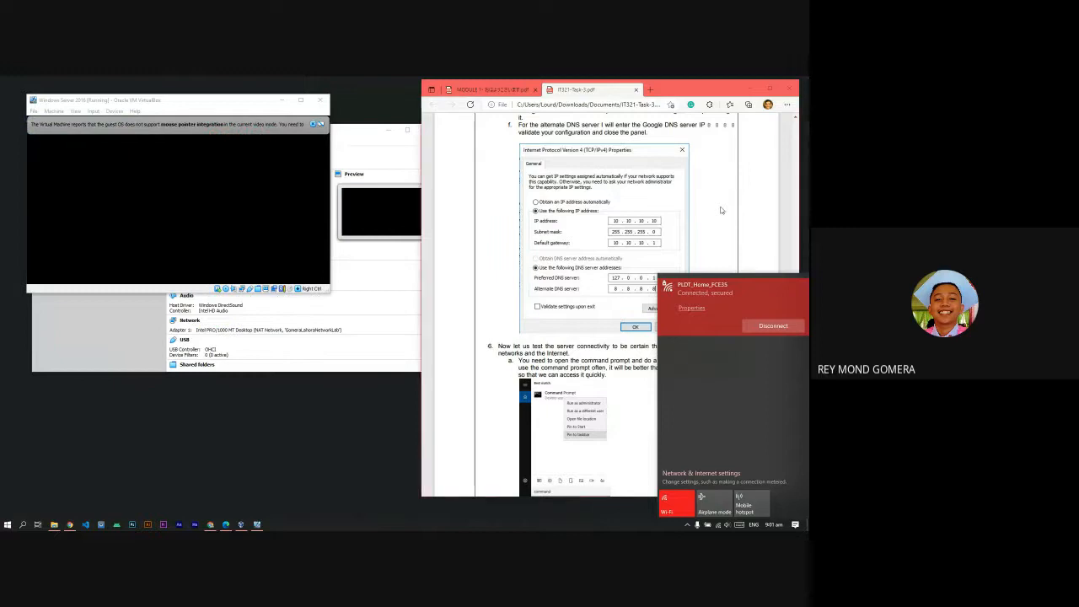
click(719, 220)
scroll(719, 314, up, 3)
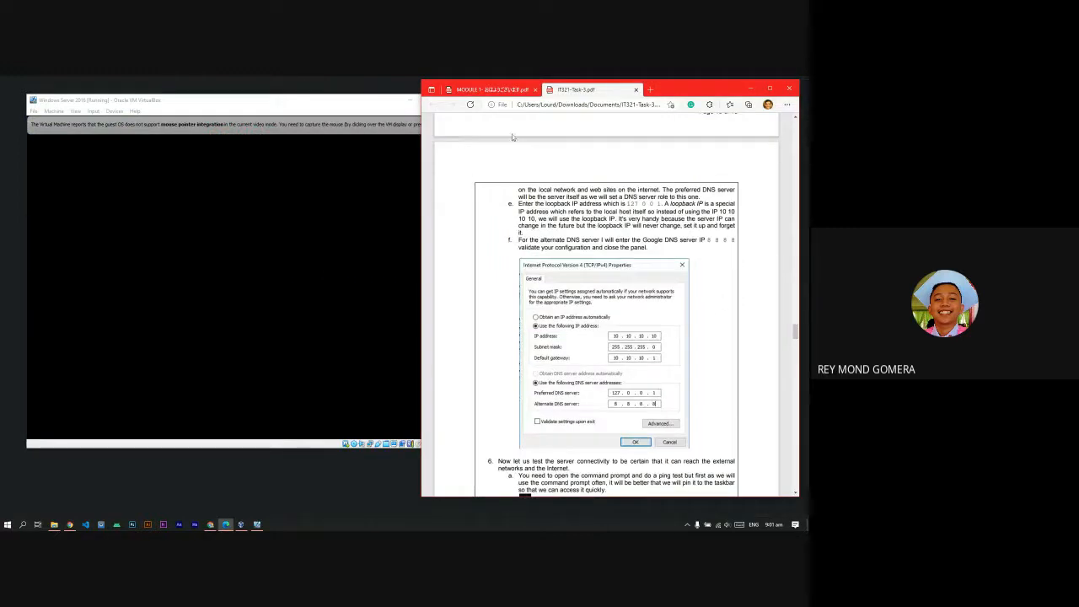
drag(663, 90, 687, 92)
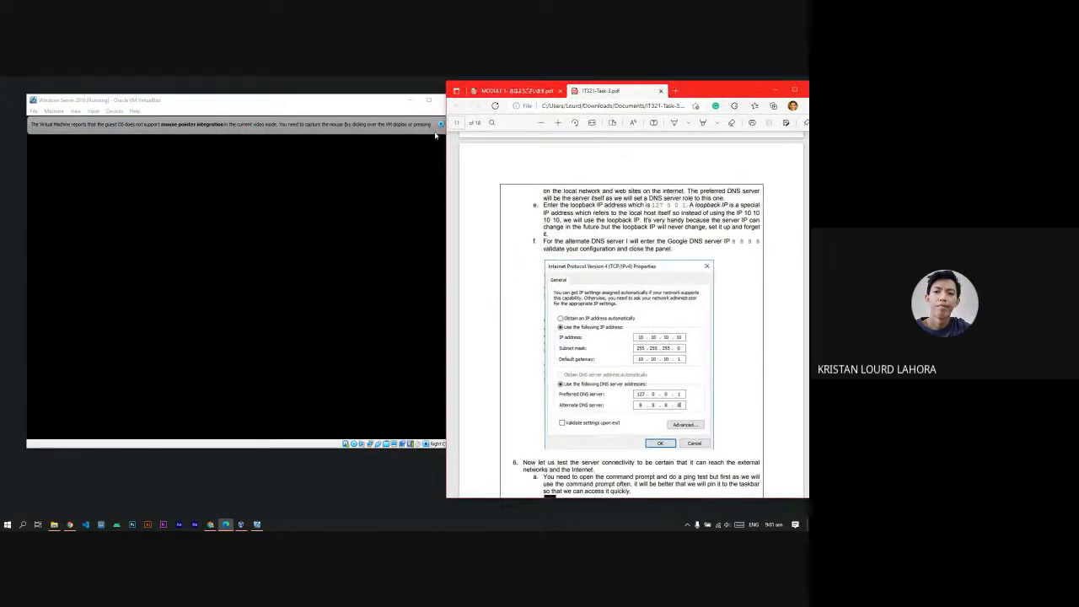
click(440, 124)
- Read on in the guide from the IPv4 settings through the ping example to step 7 about restarting the server
click(722, 322)
scroll(722, 323, down, 10)
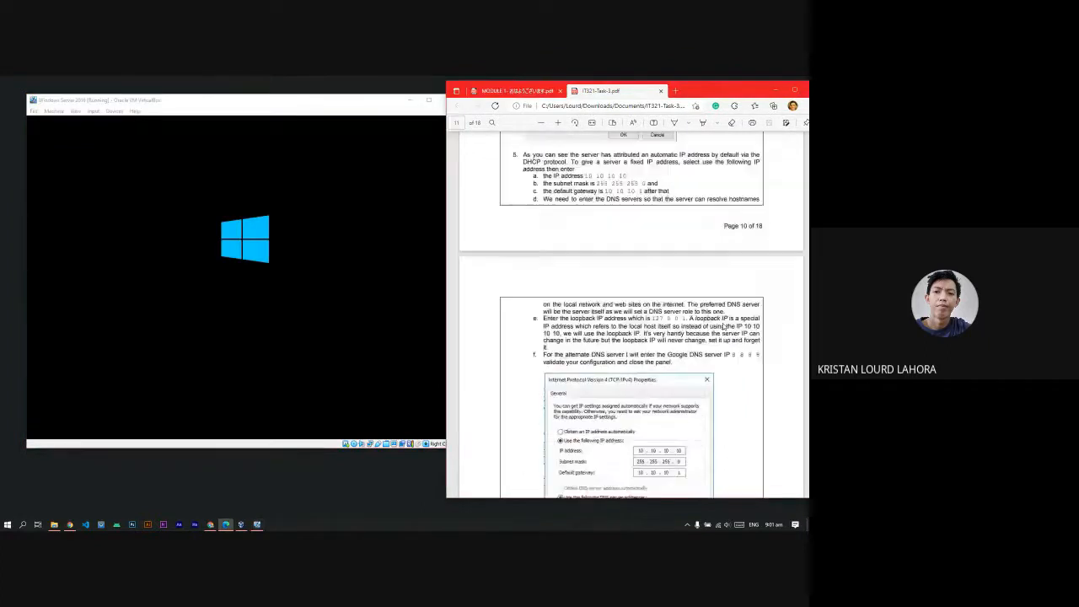
scroll(725, 329, down, 1)
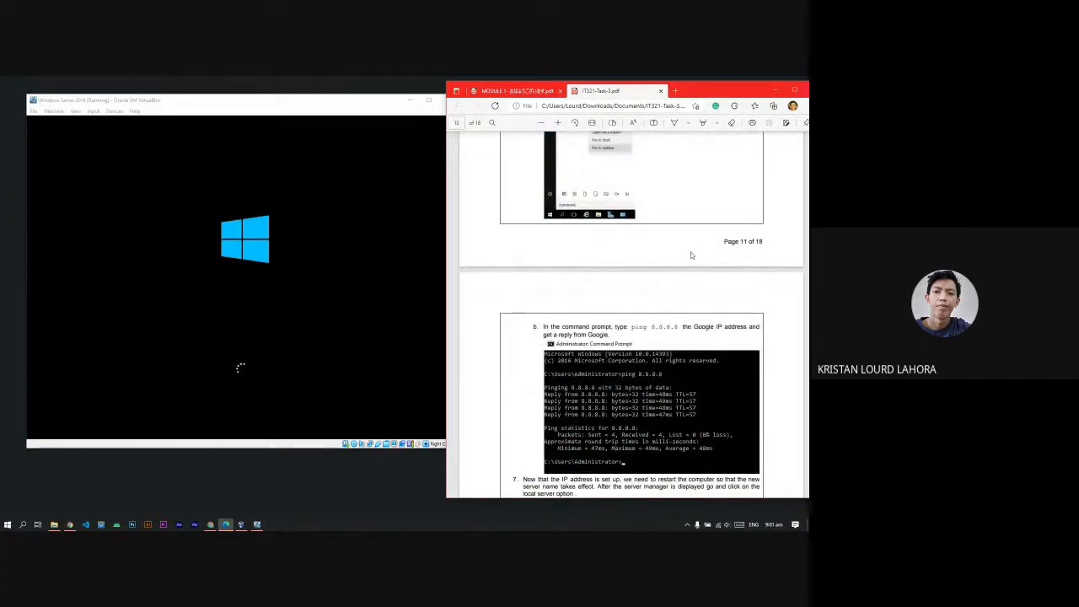
scroll(690, 255, down, 3)
scroll(453, 415, down, 3)
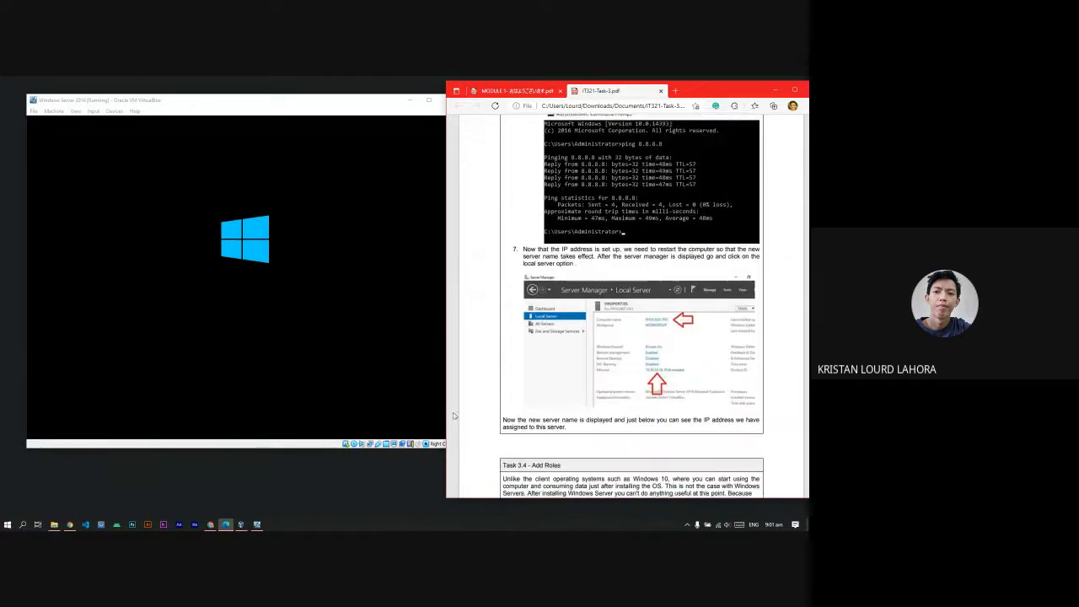
- Open Command Prompt on the host computer and ping 8.8.8.8 from there
click(22, 524)
text(cmd)
key(Return)
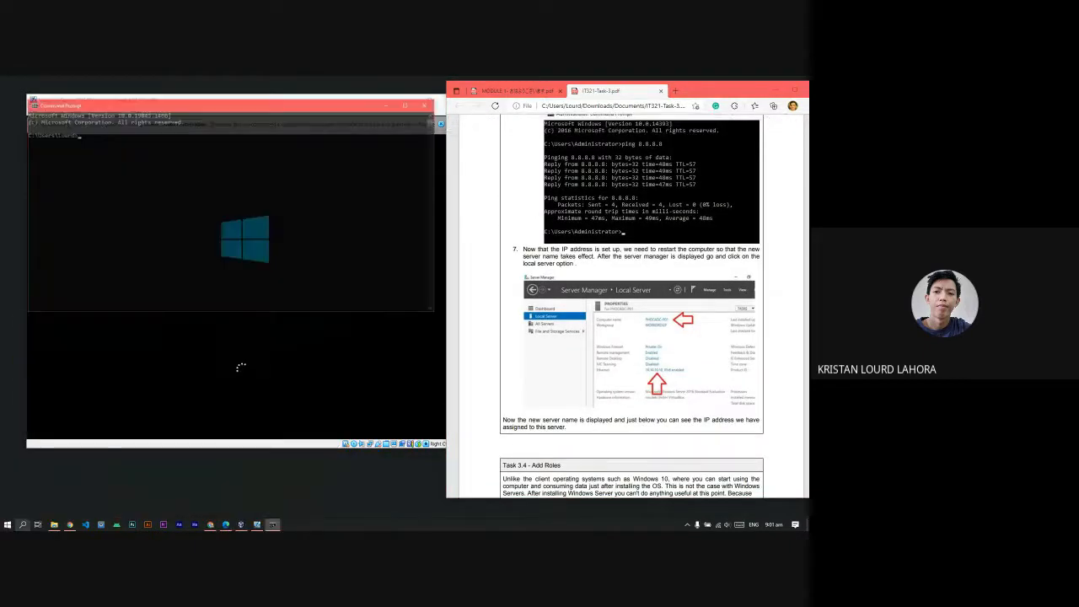
text(ping 8.8.8.8)
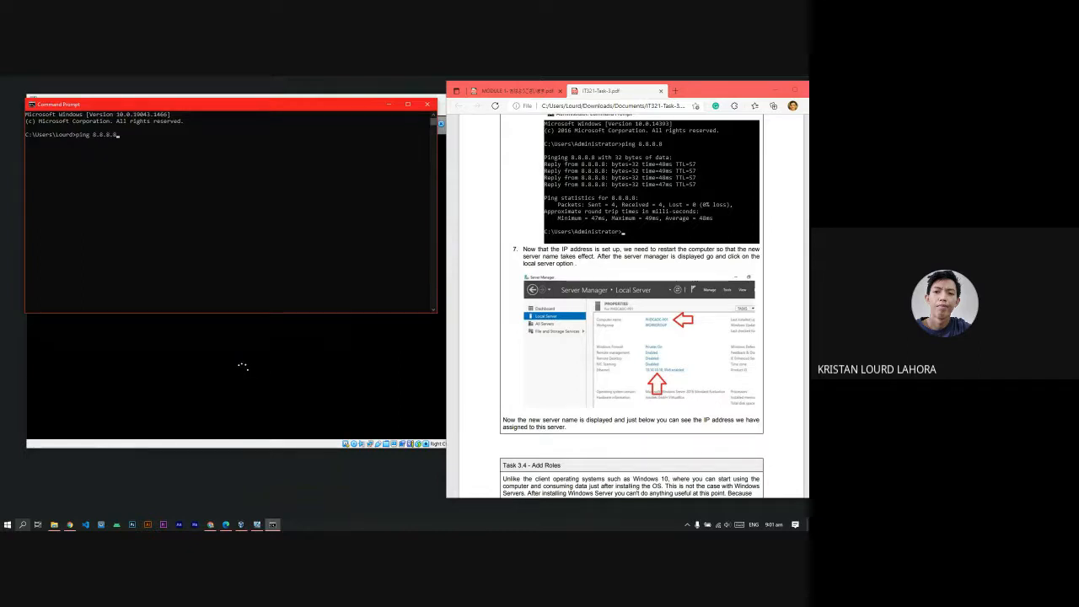
key(Return)
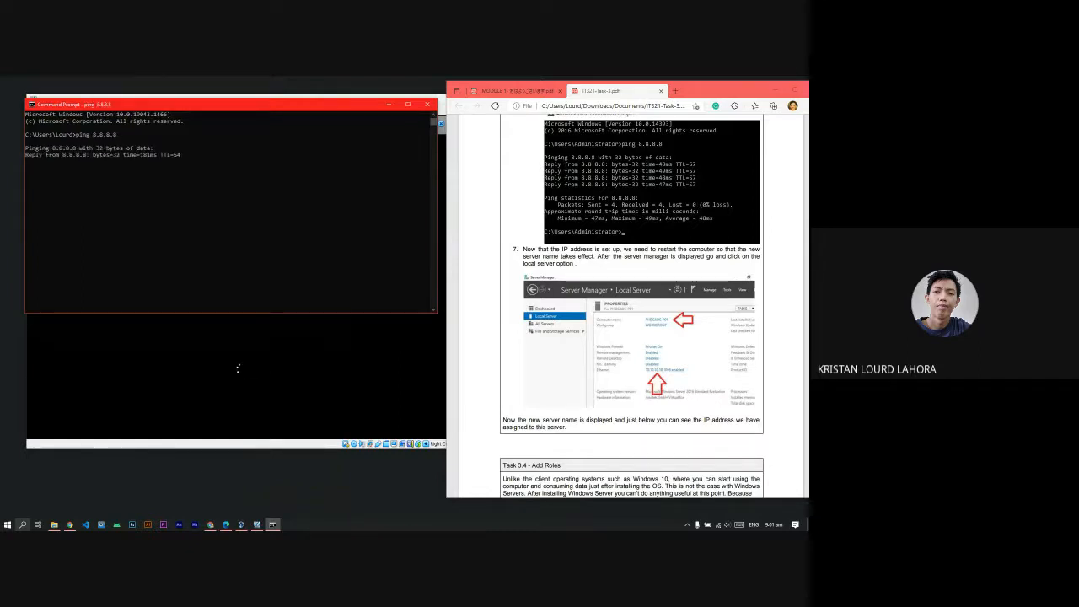
- Inspect the reply lines of the 8.8.8.8 ping in the host's Command Prompt, marking them in the output
click(184, 171)
drag(184, 173, 28, 155)
click(253, 181)
click(190, 168)
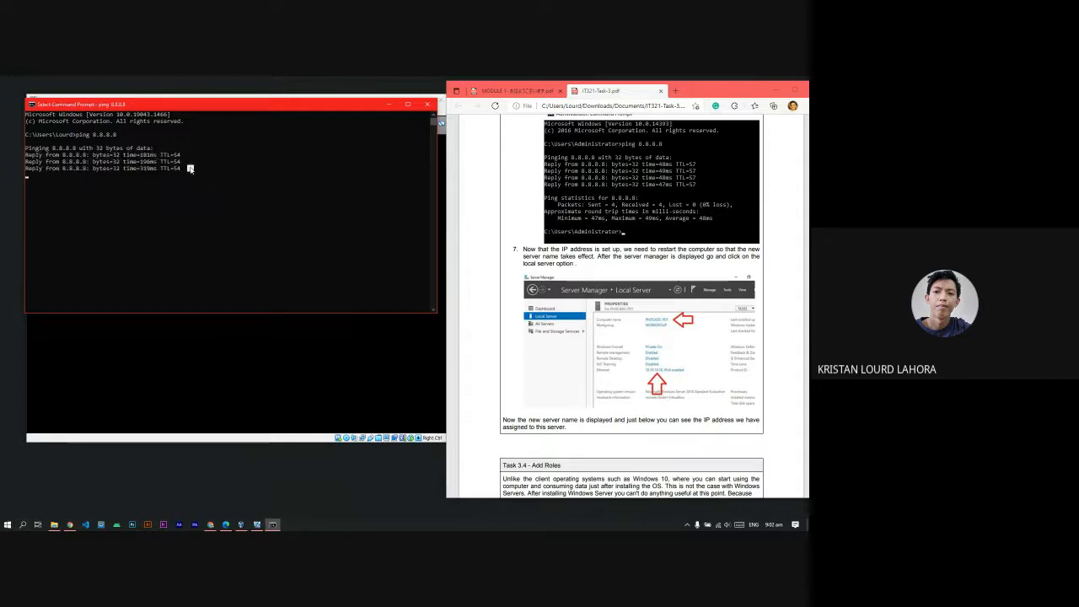
click(192, 174)
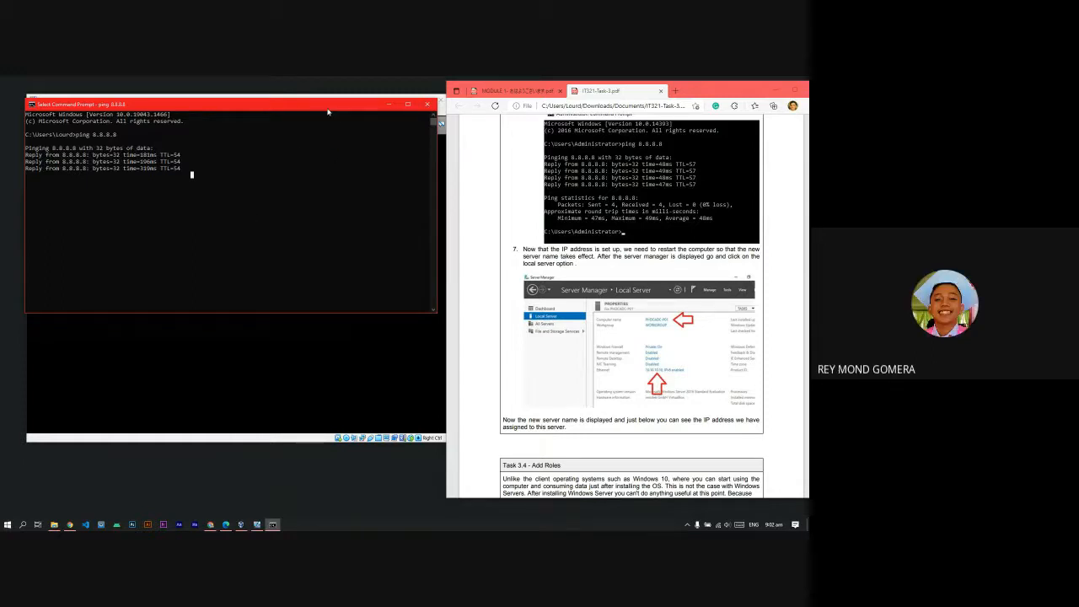
- Close the host's Command Prompt and bring up the sign-in screen of the locked Windows Server 2016 virtual machine
scroll(639, 318, up, 3)
click(427, 105)
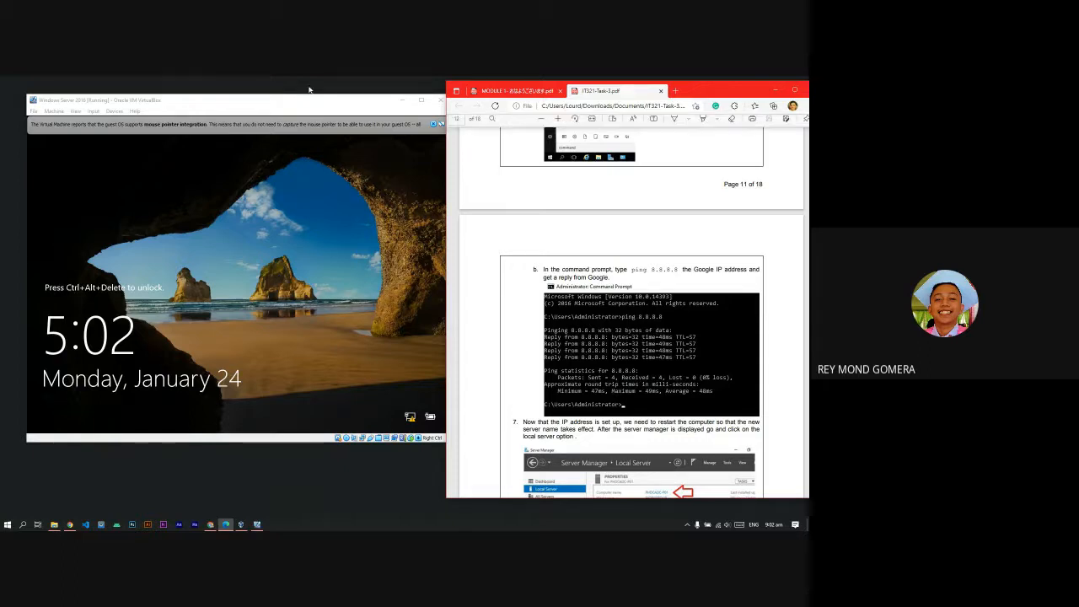
click(225, 192)
click(92, 111)
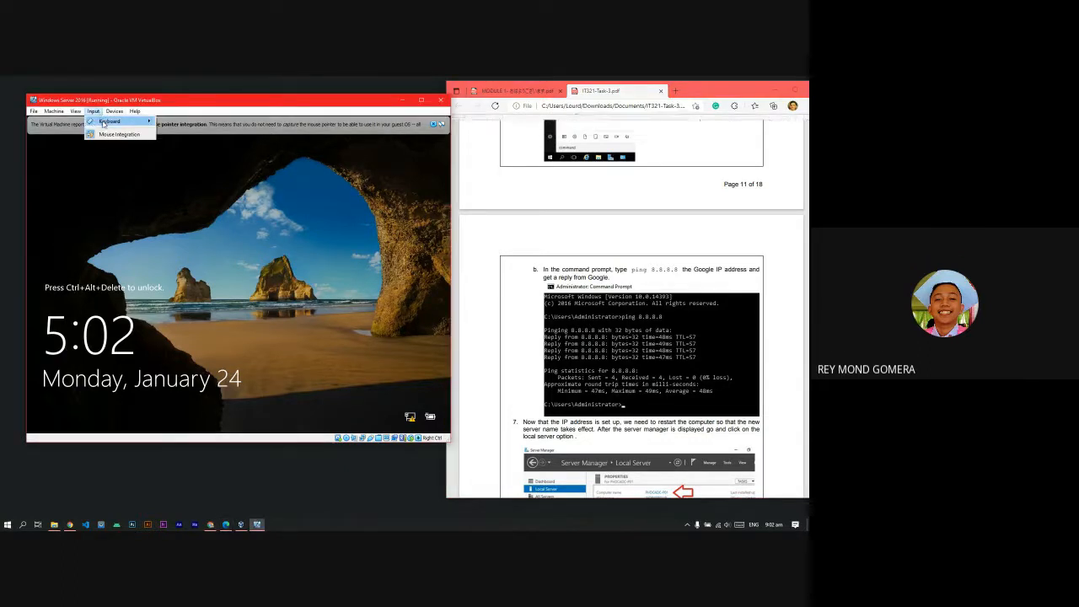
mouse_move(135, 121)
click(192, 141)
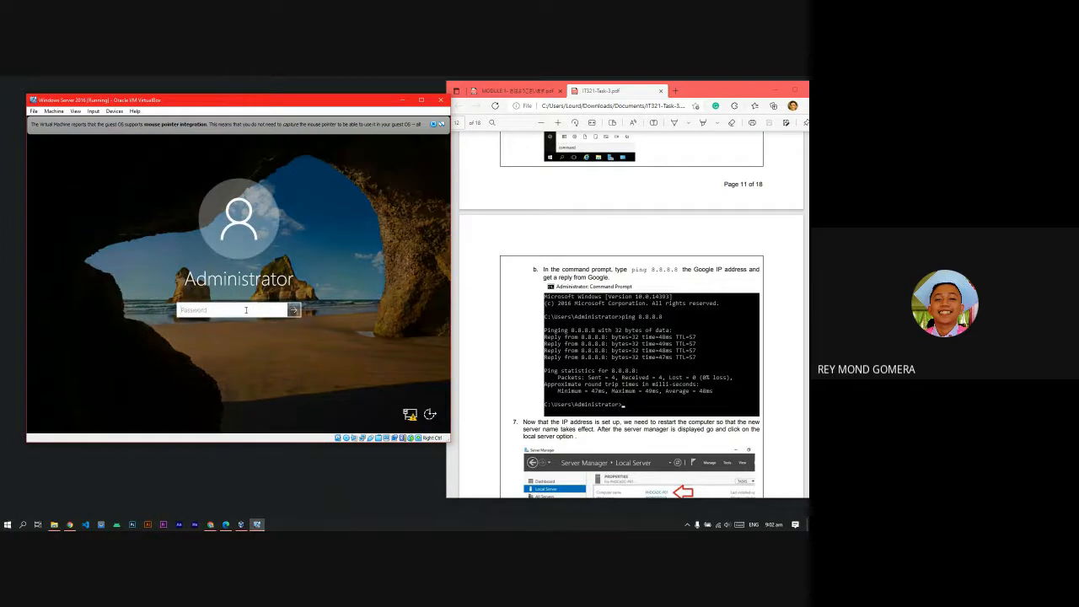
- Enter the Administrator account password and sign in to the server
text(••••••••••)
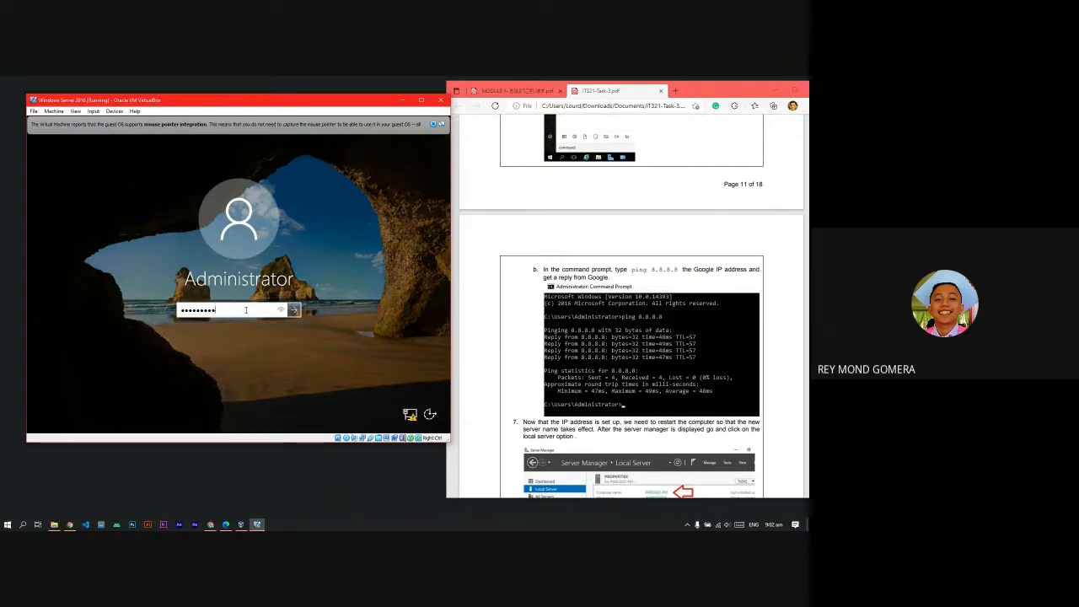
text(•)
click(282, 310)
click(293, 311)
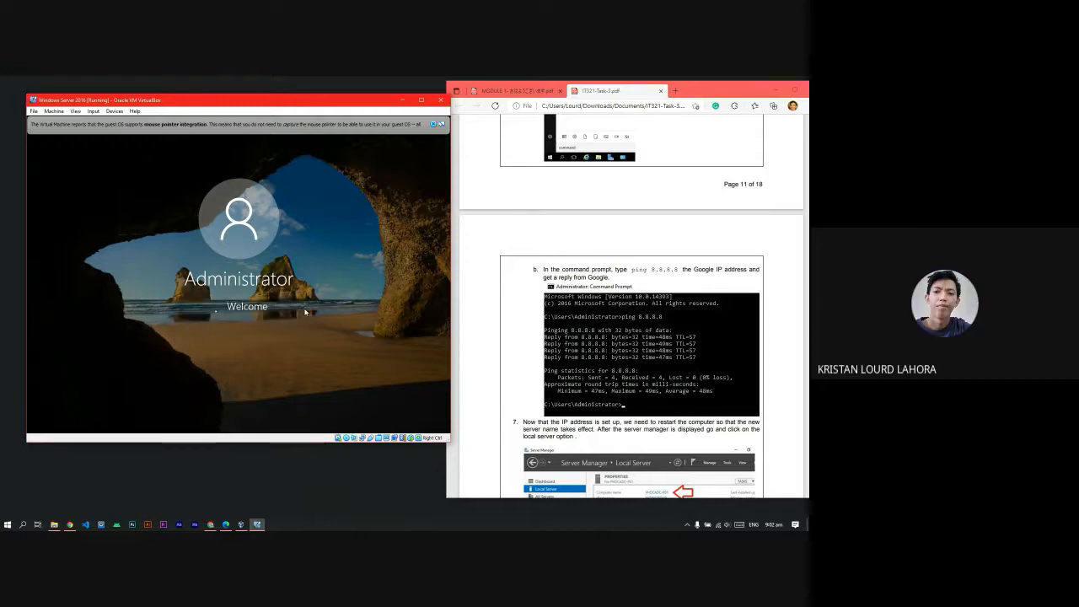
- Review the static IP and DNS instructions in the task PDF and dismiss the virtual machine's mouse pointer integration notice
scroll(651, 336, up, 10)
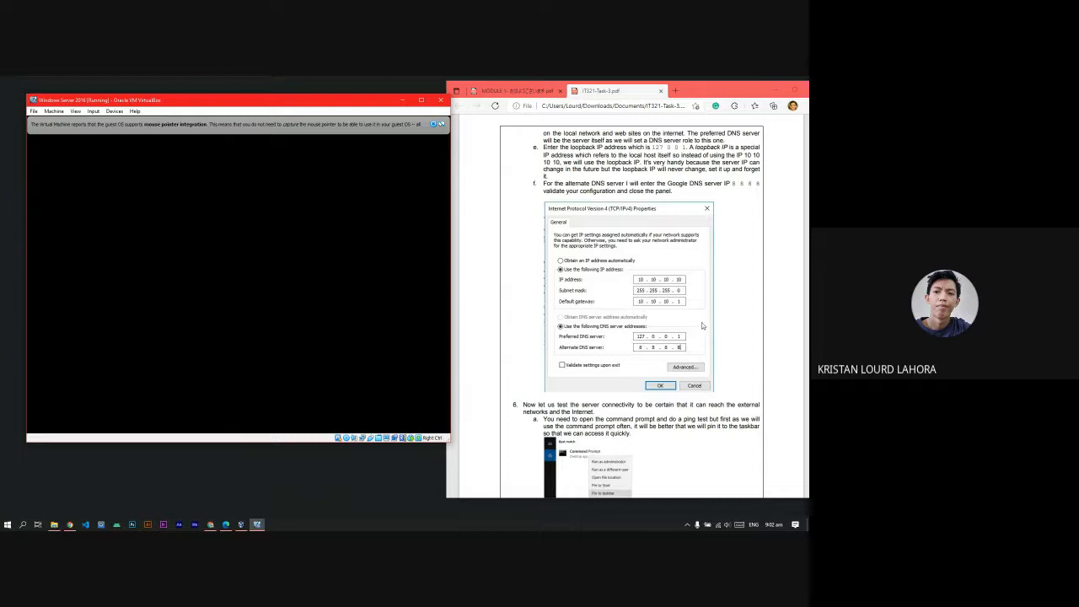
scroll(702, 325, up, 1)
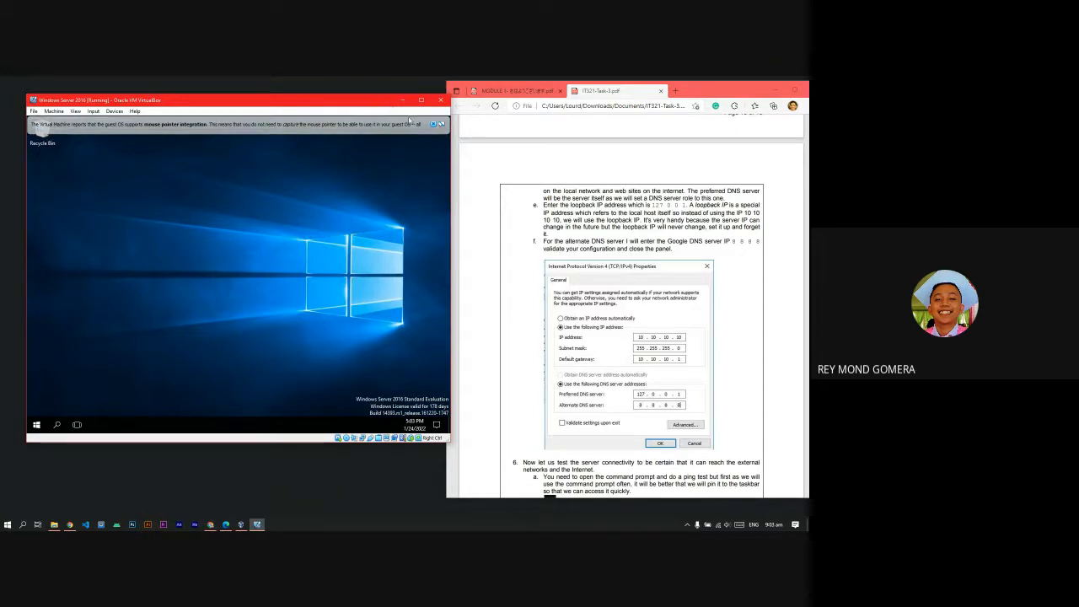
click(433, 126)
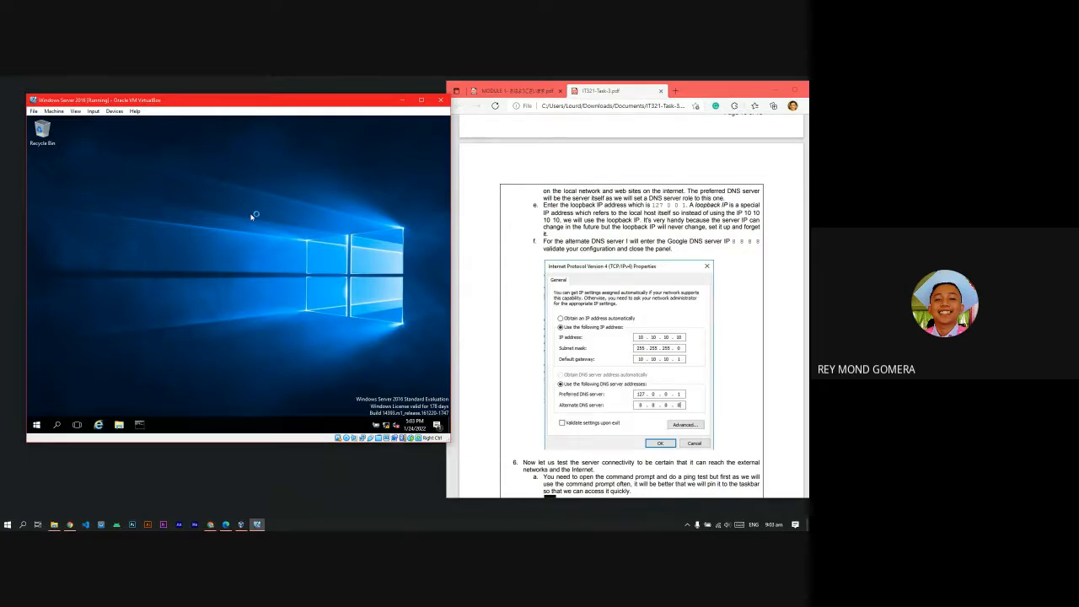
scroll(676, 395, down, 3)
scroll(675, 396, down, 5)
scroll(675, 395, up, 8)
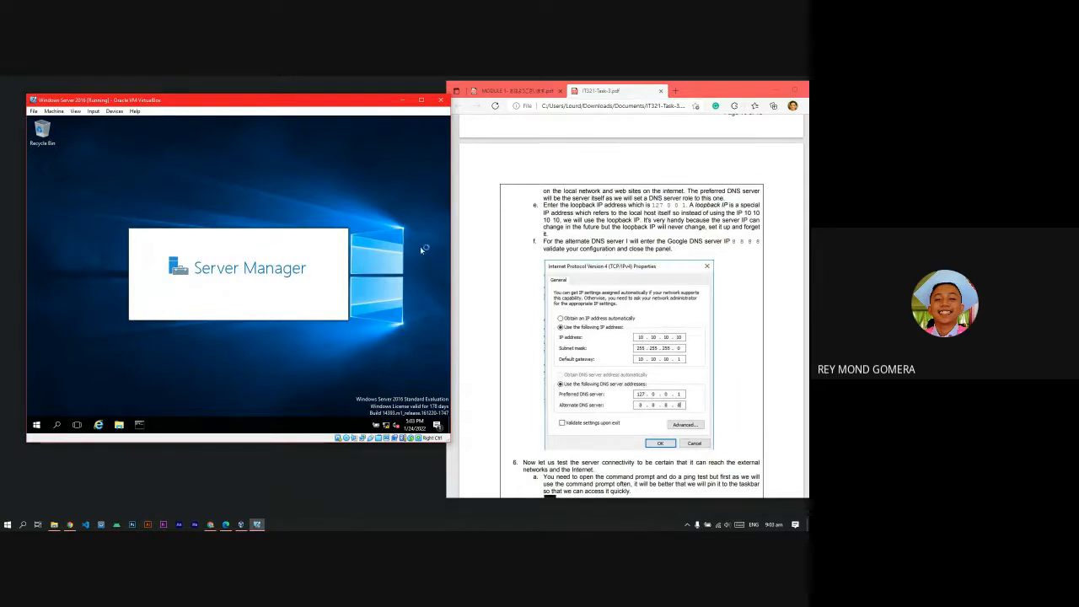
scroll(771, 283, up, 2)
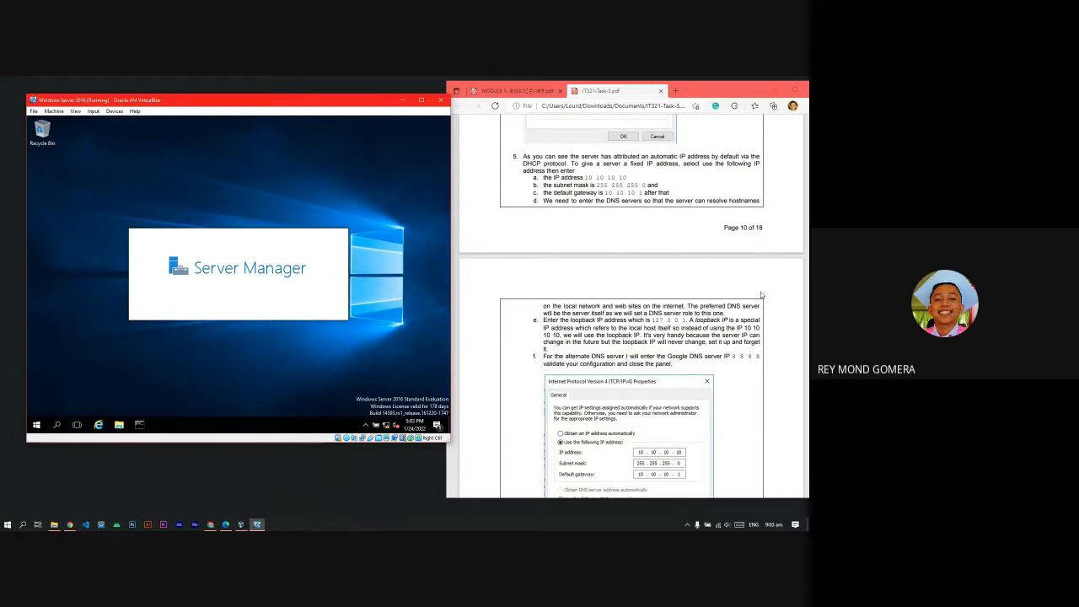
scroll(754, 294, down, 5)
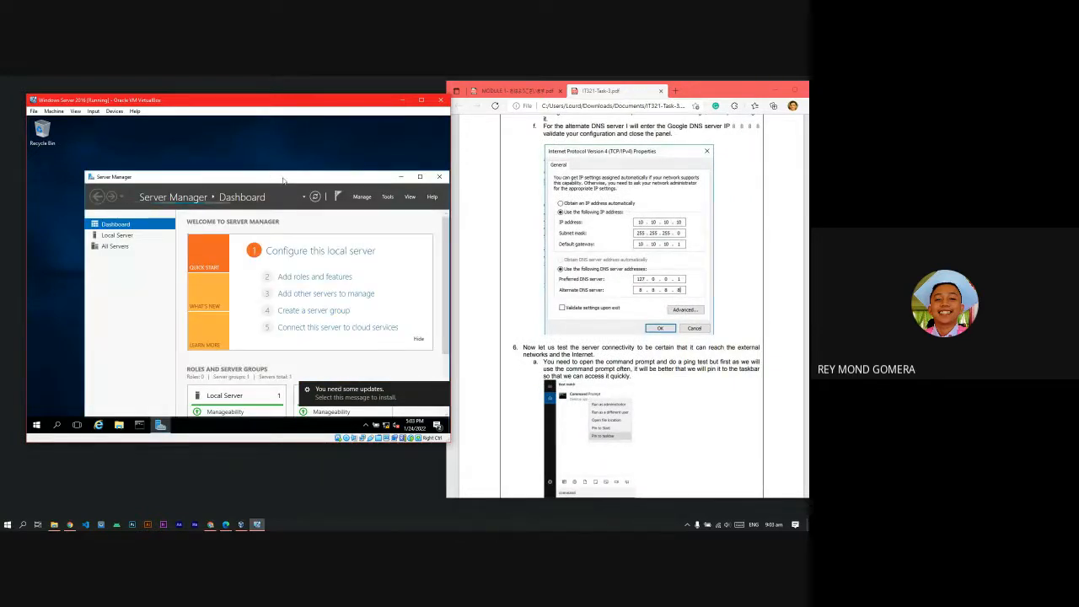
- Open Command Prompt in the virtual machine and run ping 8.8.8.8 to test the server's connectivity
drag(284, 178, 260, 160)
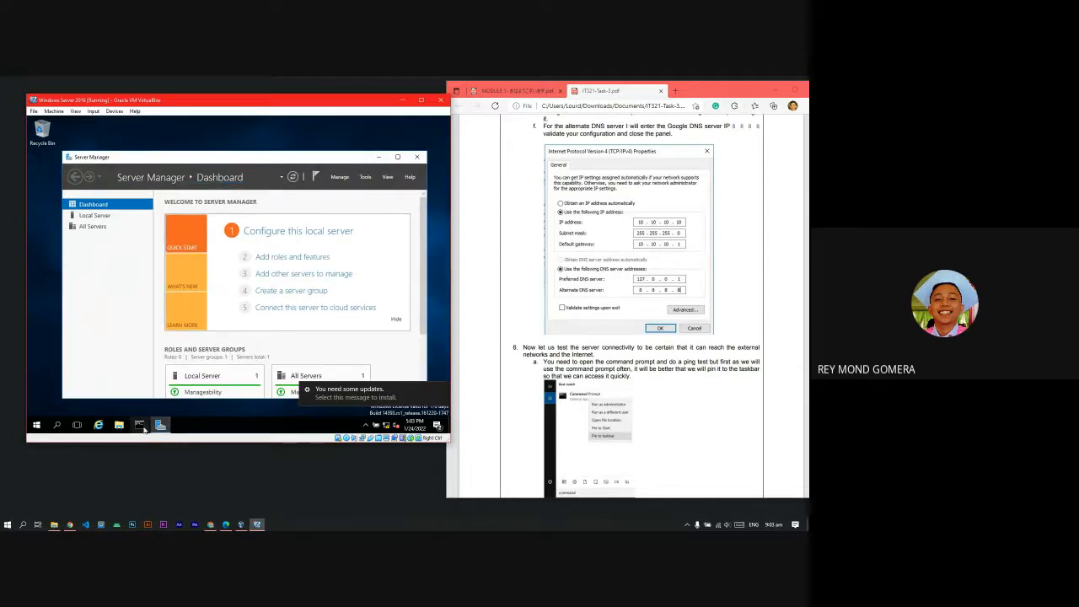
click(143, 428)
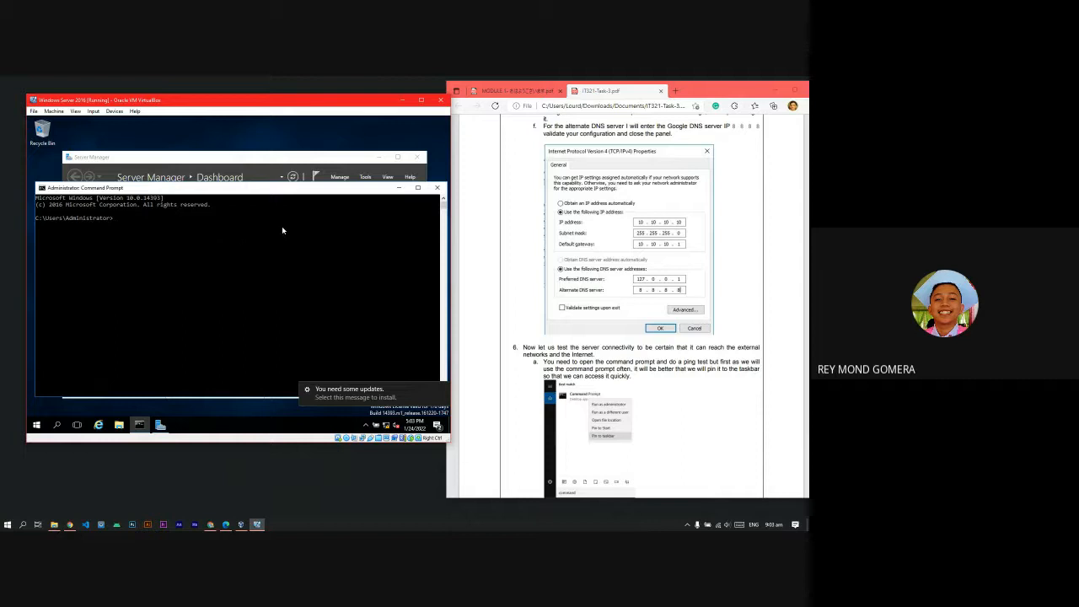
scroll(674, 290, up, 2)
scroll(674, 291, down, 4)
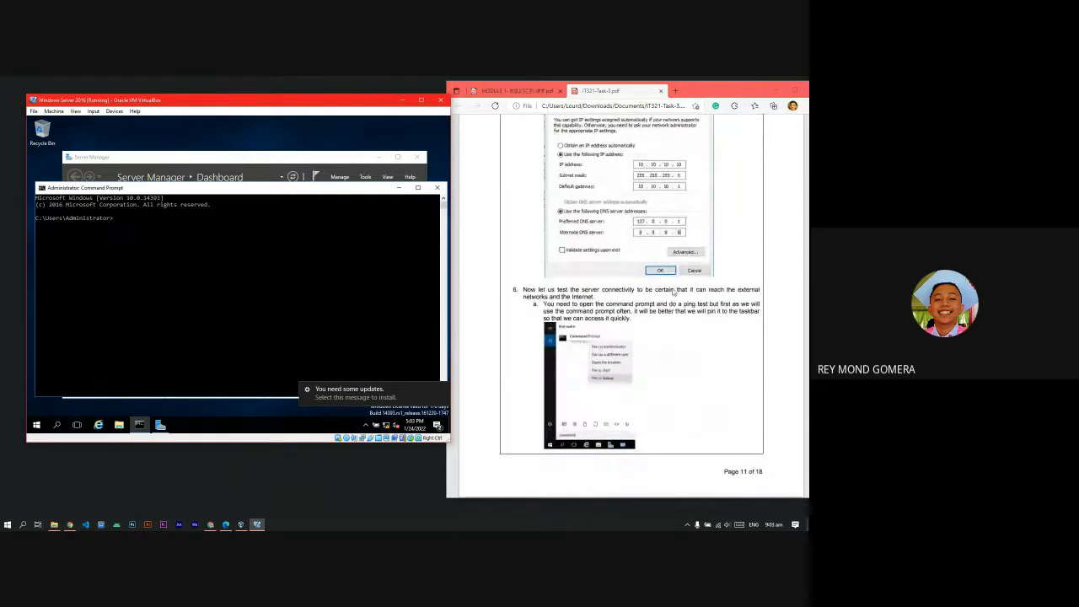
scroll(674, 290, up, 3)
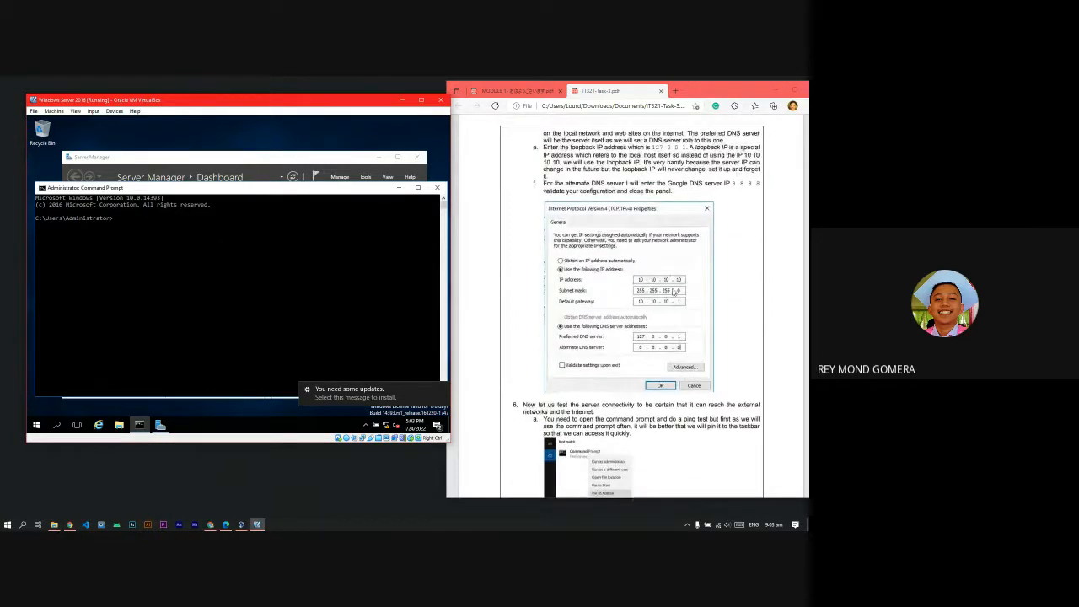
scroll(676, 290, down, 10)
scroll(677, 290, down, 2)
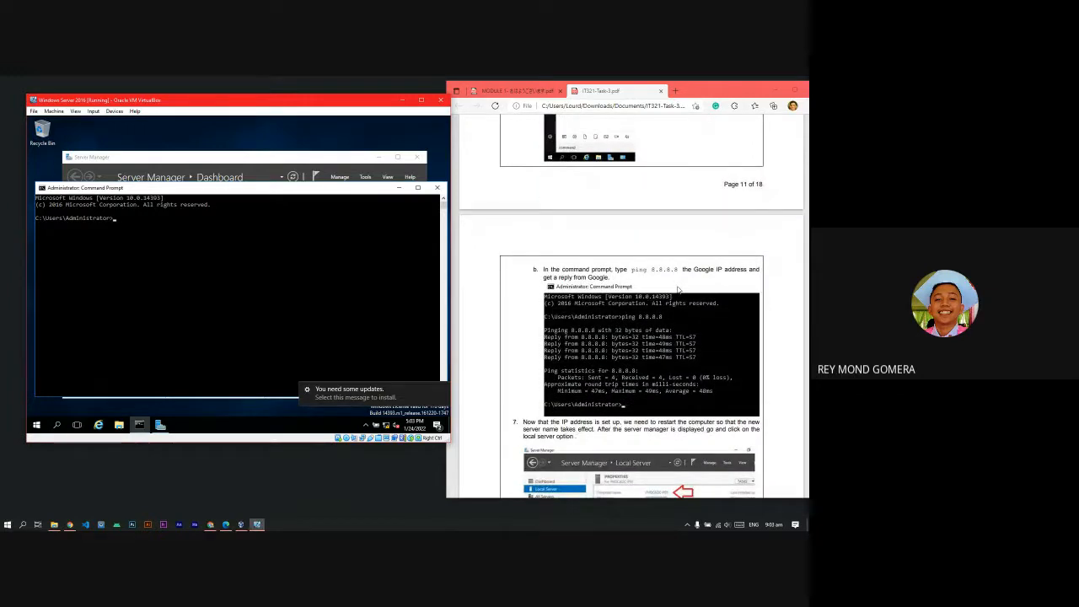
text(ing 8.8.8.8)
key(Return)
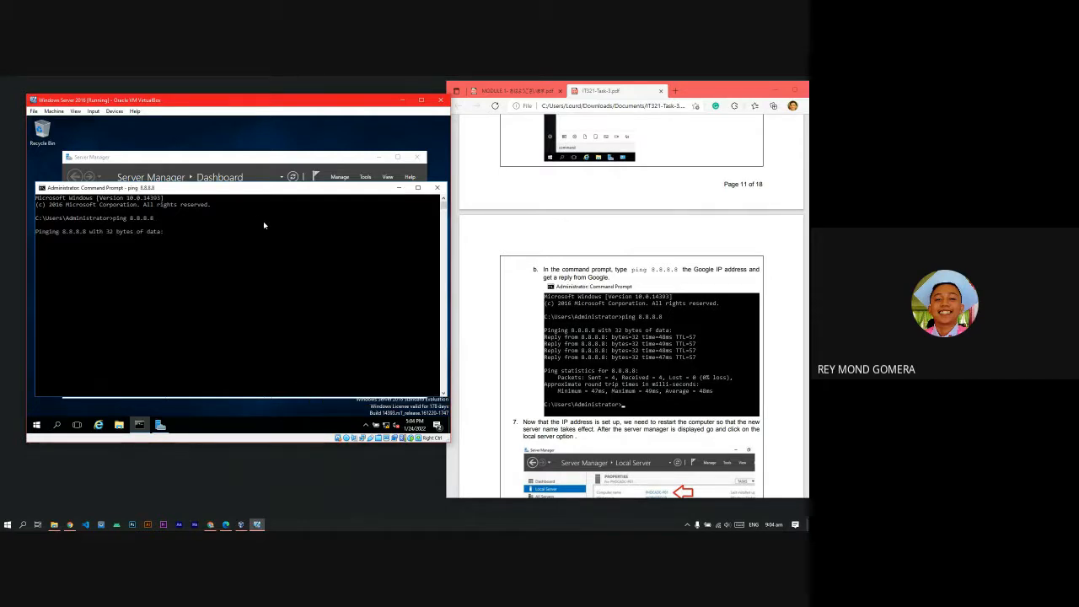
- Open the Ethernet page of the virtual machine's network settings for the unidentified network
mouse_move(386, 426)
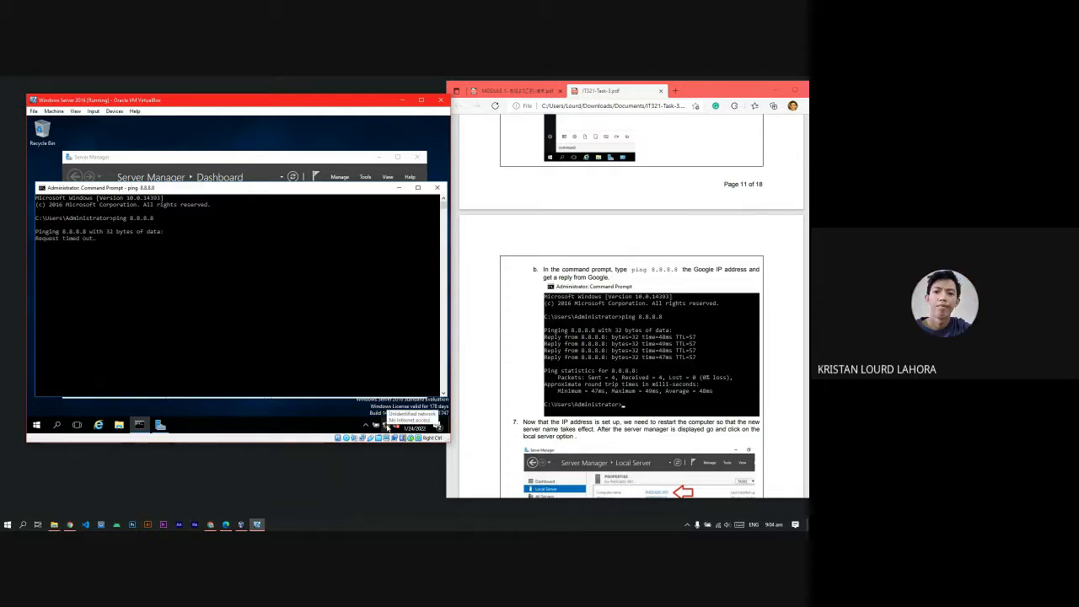
right_click(387, 426)
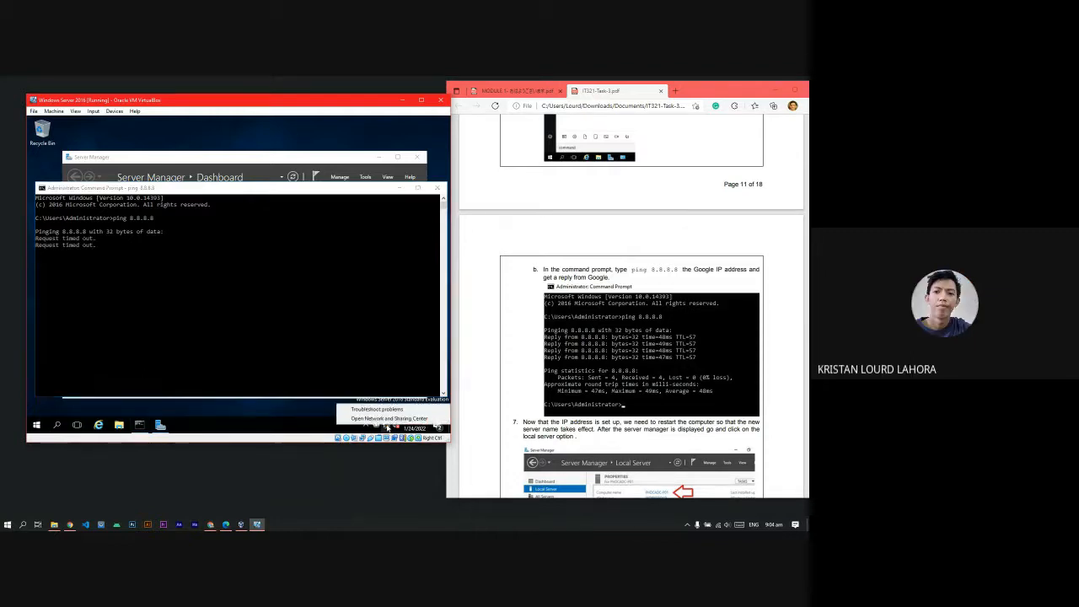
click(370, 344)
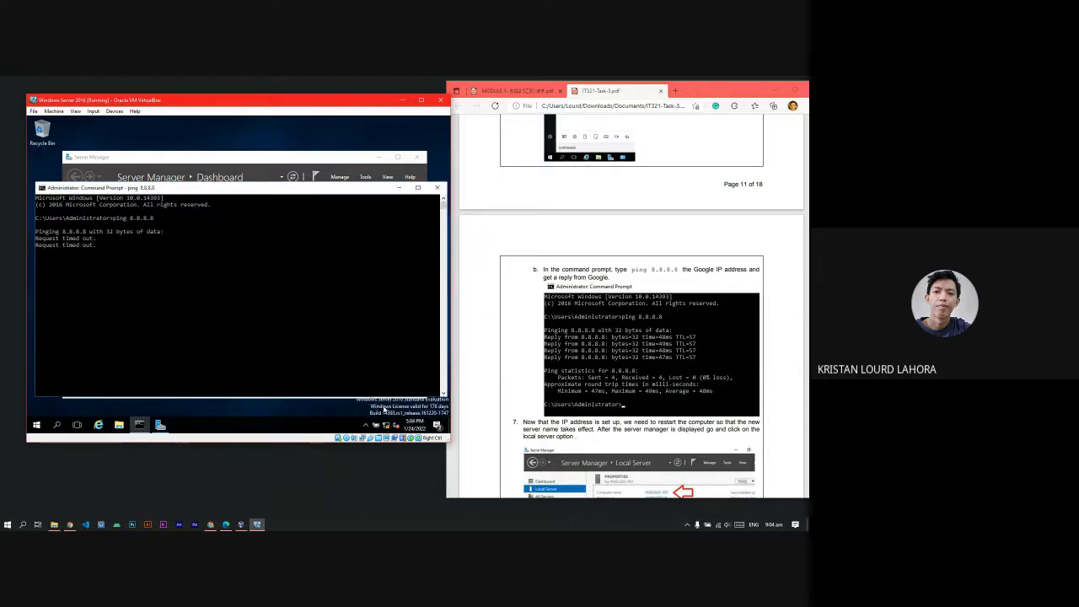
click(386, 426)
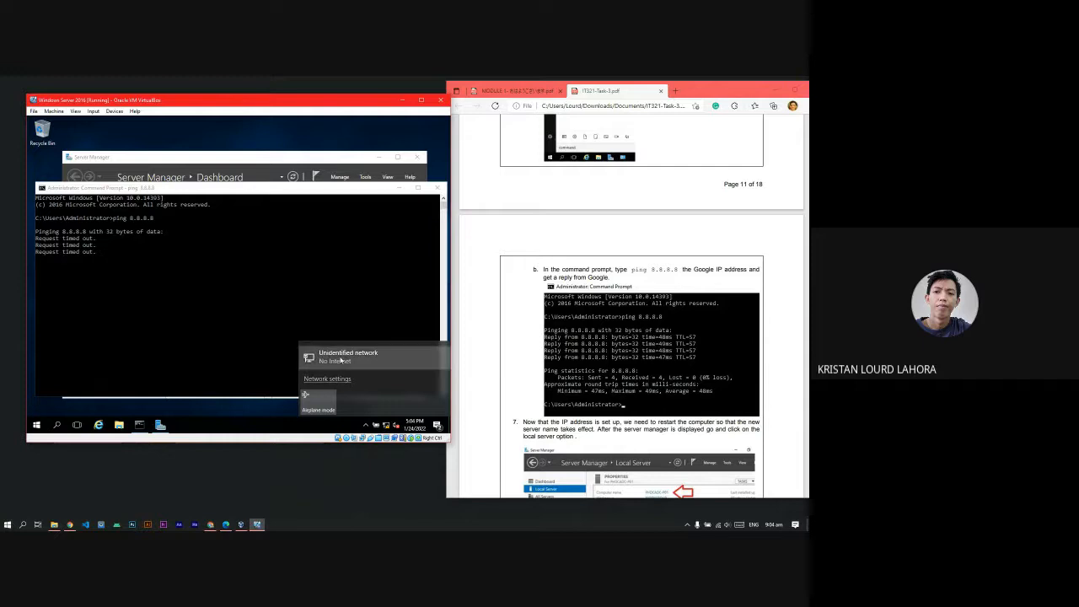
click(339, 360)
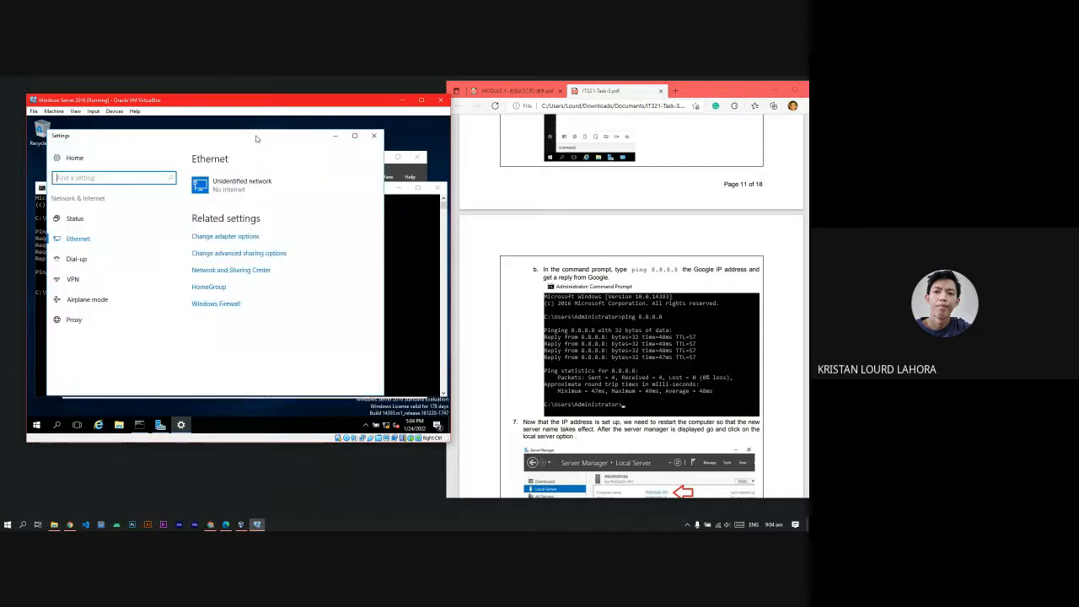
drag(255, 135, 279, 133)
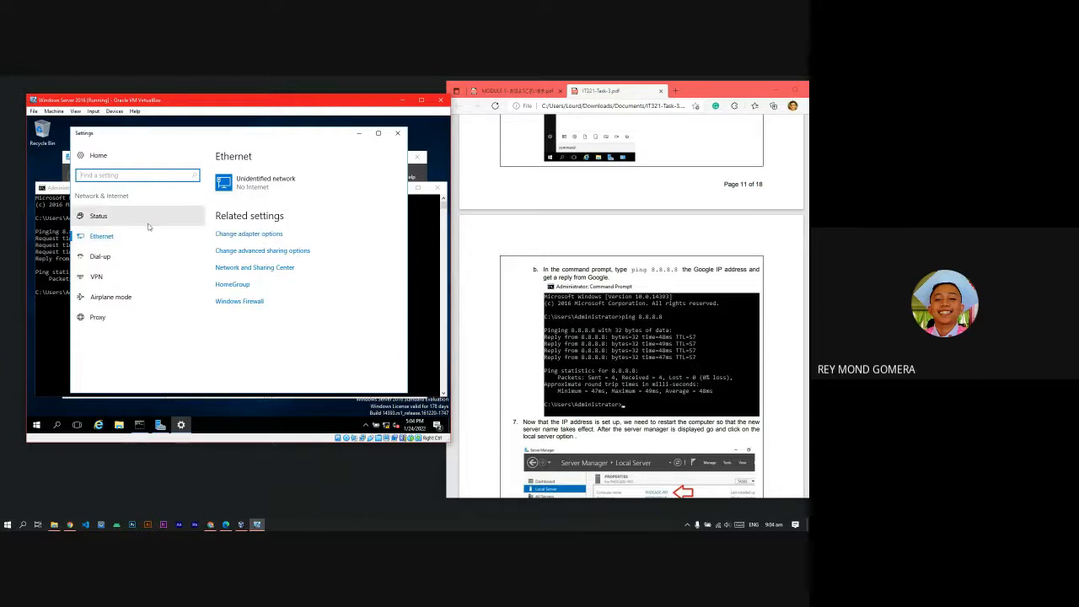
click(376, 425)
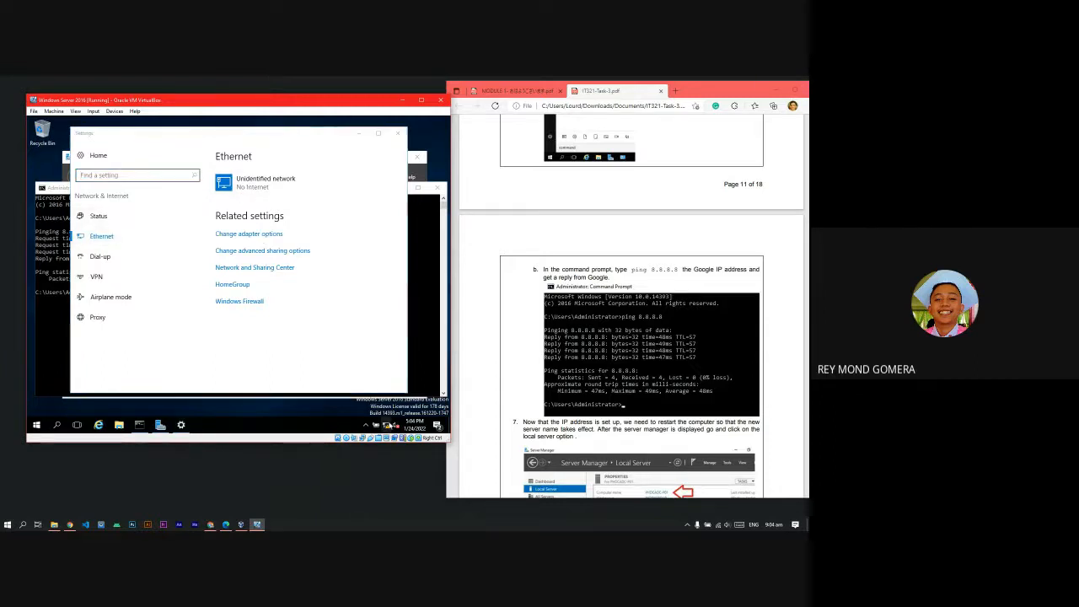
click(326, 379)
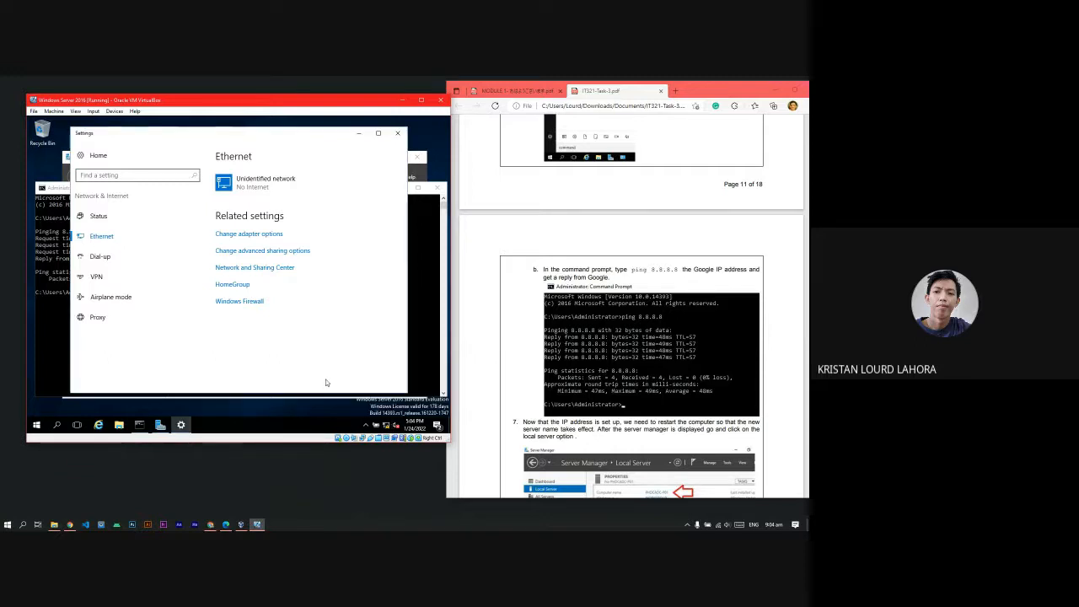
- Check the unidentified network's connection properties, including its IPv4 address, and return to the Ethernet page
click(259, 191)
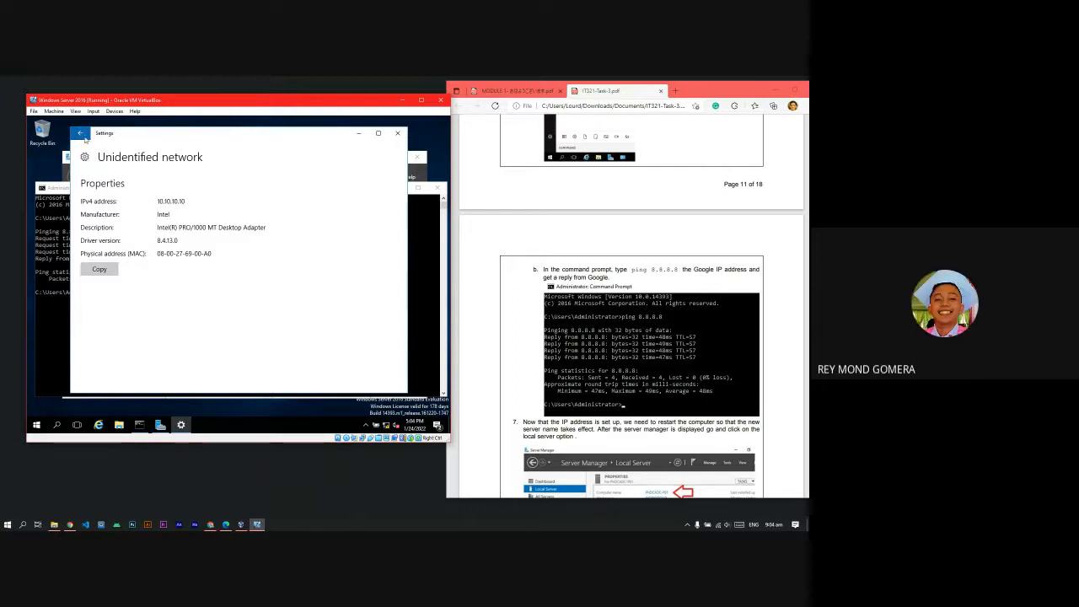
click(80, 132)
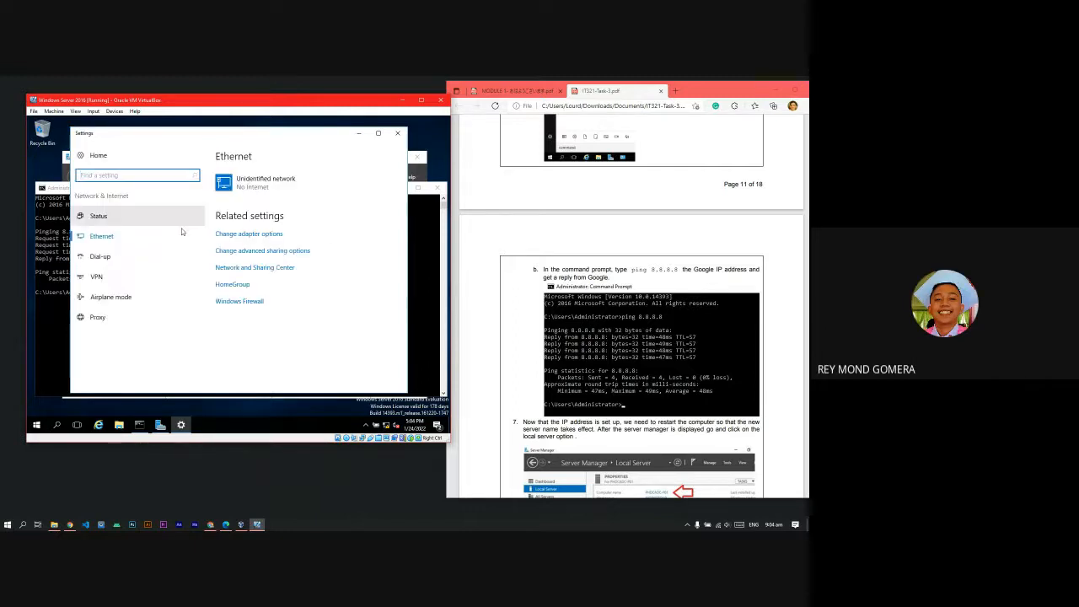
click(278, 185)
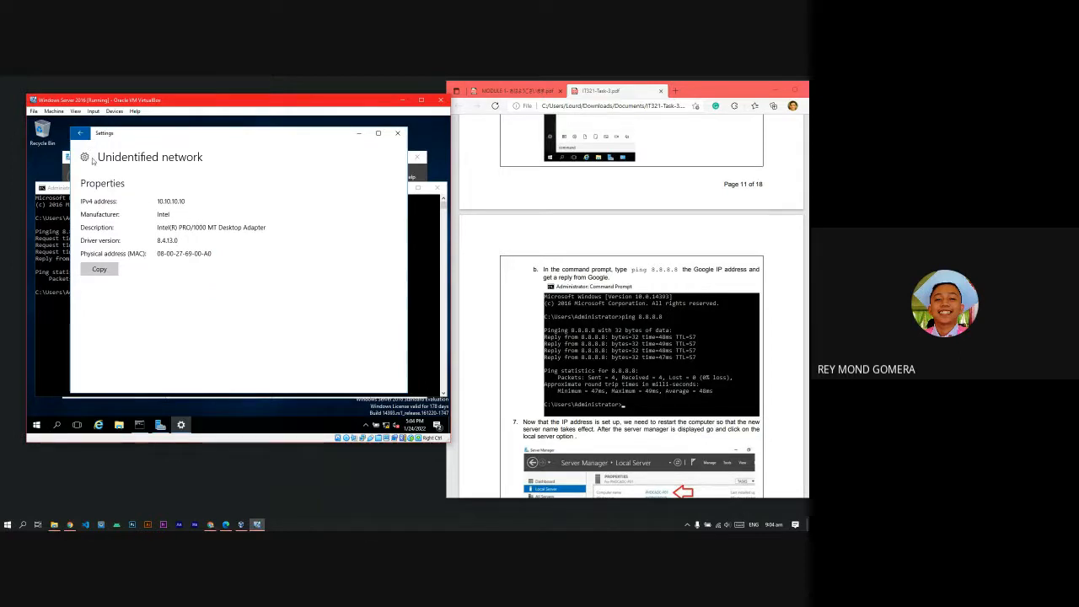
click(80, 133)
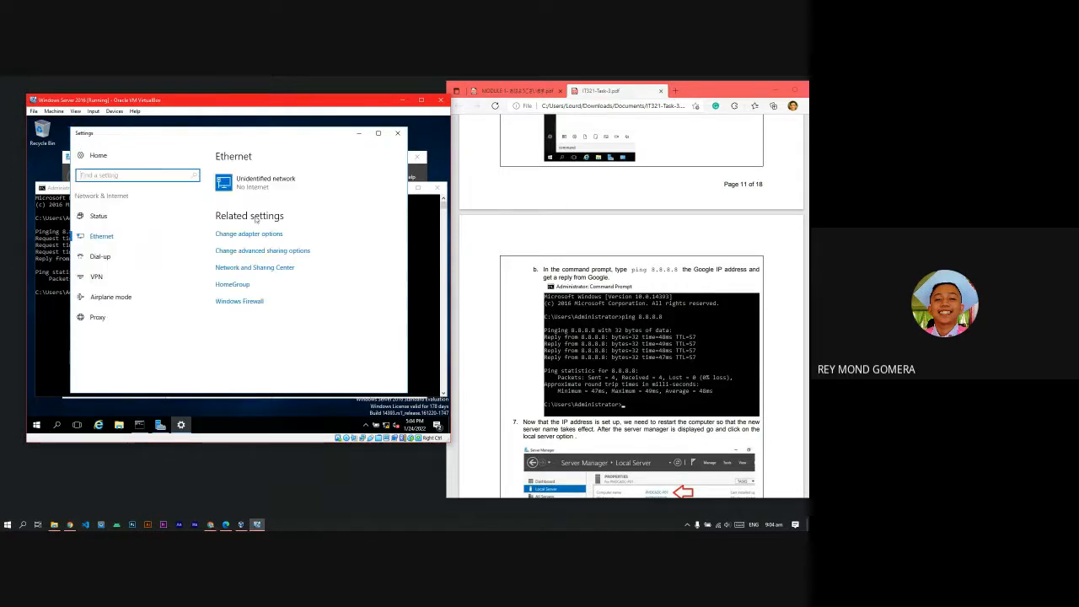
- Open the Ethernet adapter's properties from the adapter options and select Internet Protocol Version 4 (TCP/IPv4)
click(246, 236)
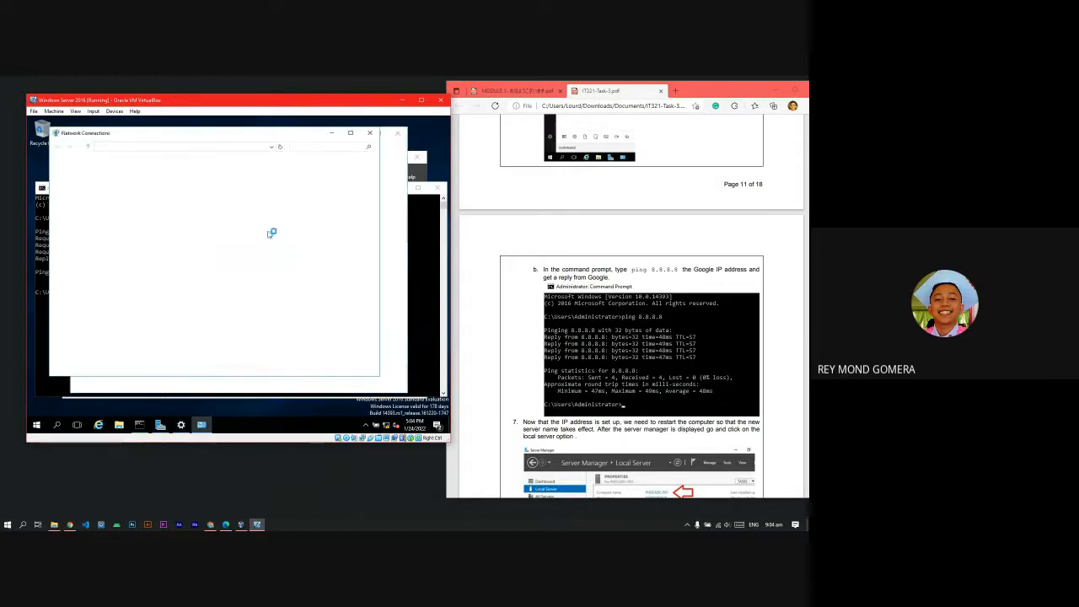
click(132, 189)
right_click(133, 190)
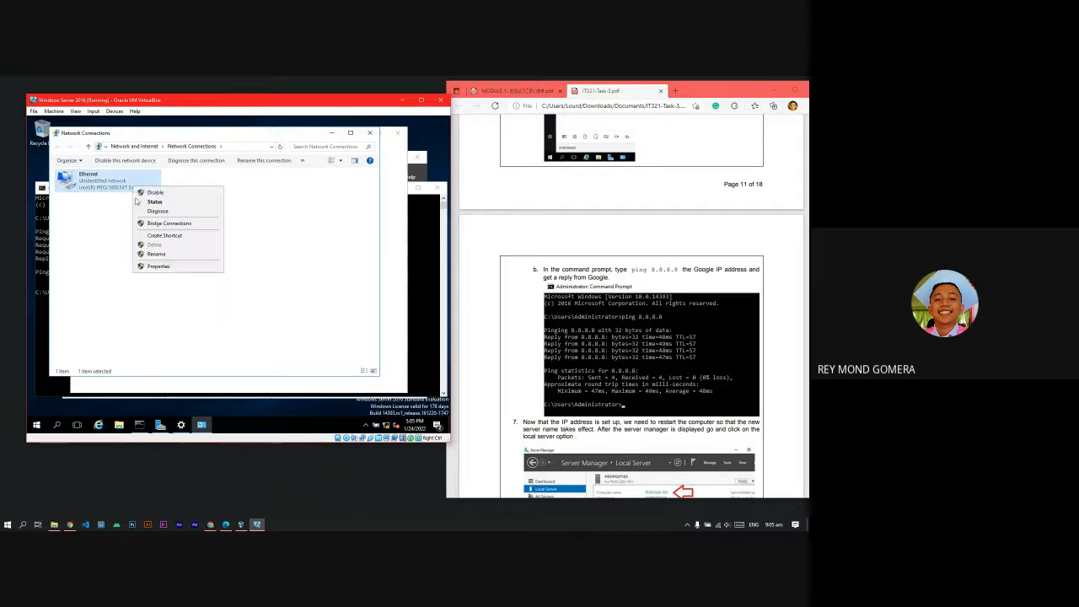
click(160, 266)
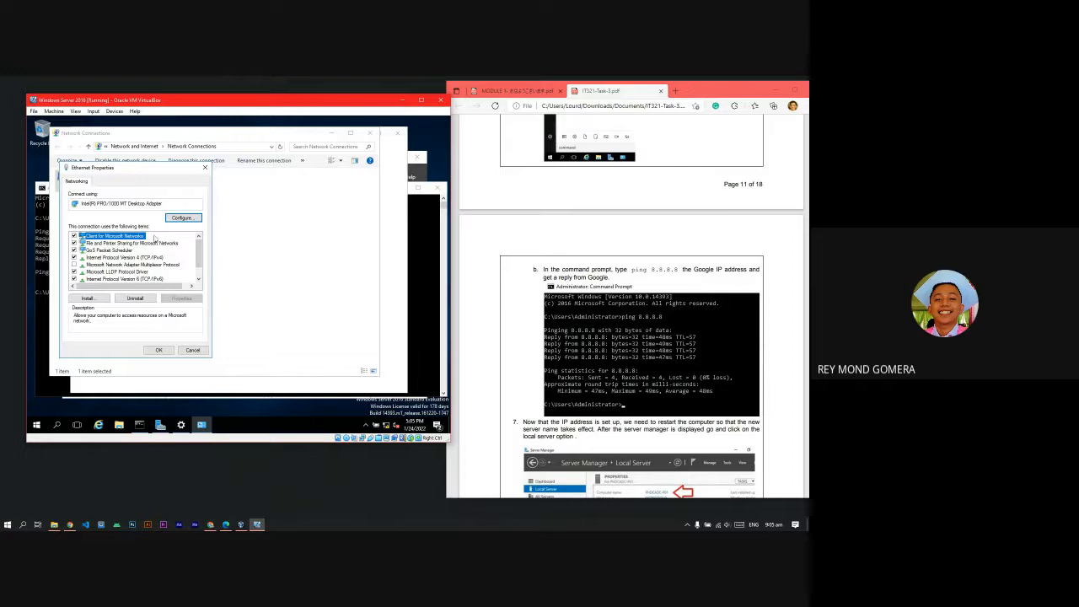
drag(155, 169, 279, 170)
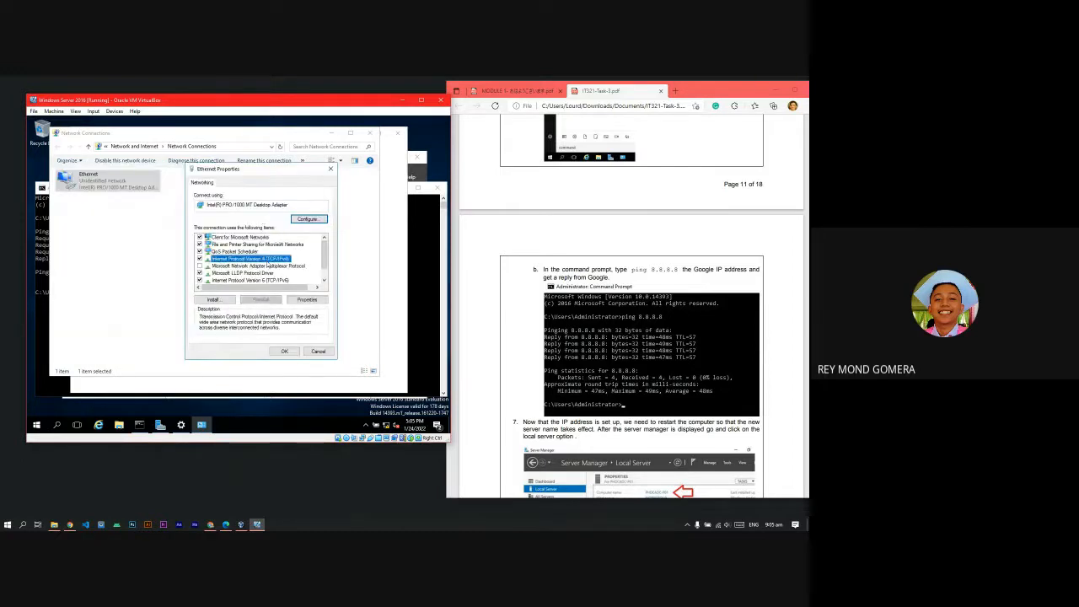
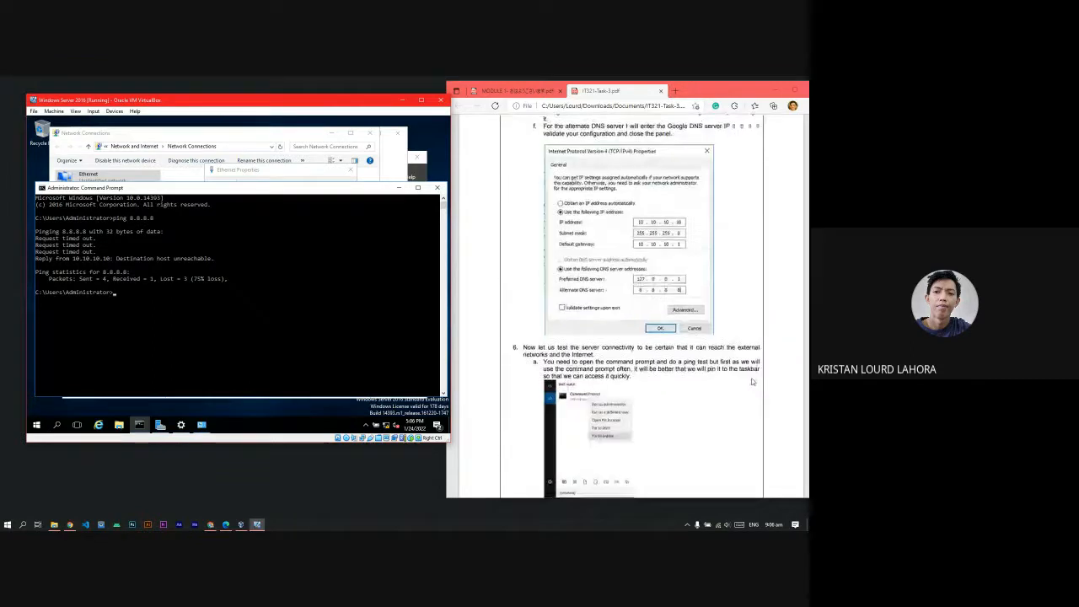
- Review the task PDF's instructions for the connectivity test, including the expected replies from ping 8.8.8.8
scroll(752, 382, up, 1)
scroll(752, 382, down, 10)
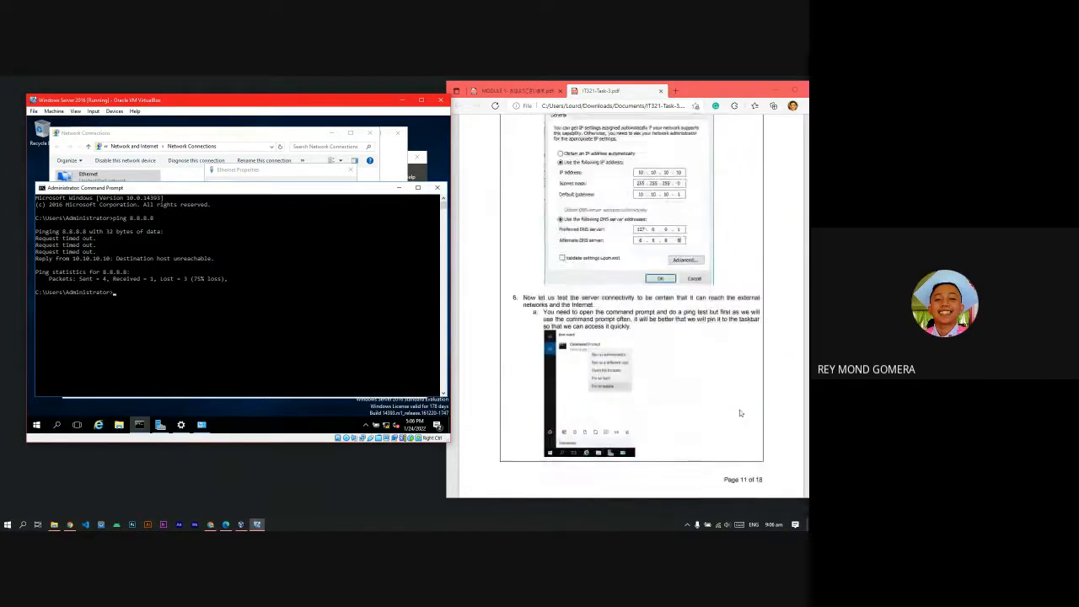
scroll(740, 413, down, 4)
scroll(739, 413, up, 3)
scroll(740, 413, down, 1)
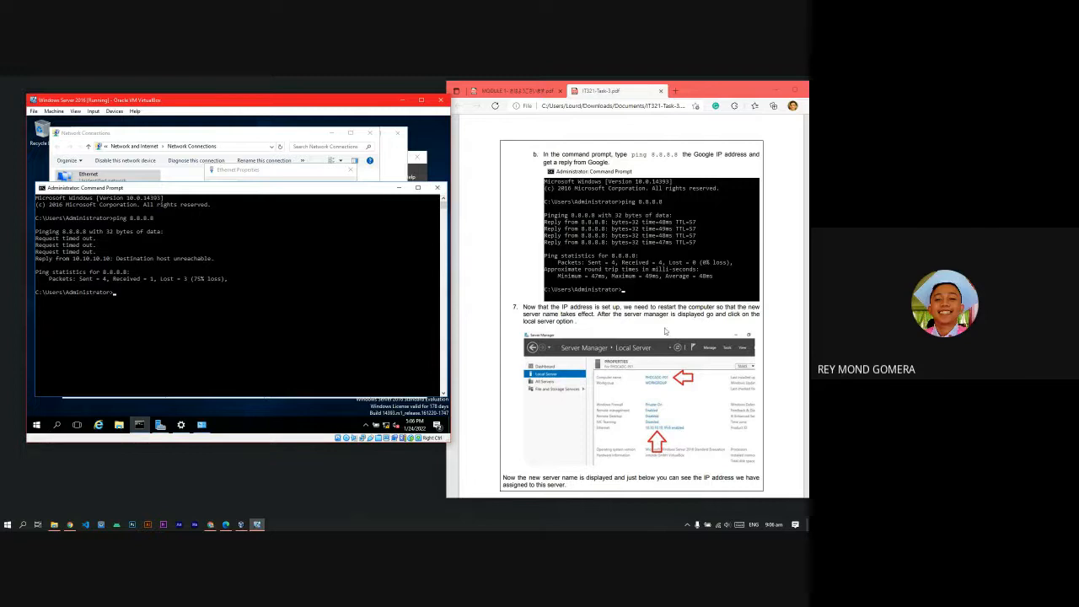
scroll(667, 337, up, 1)
scroll(668, 337, up, 1)
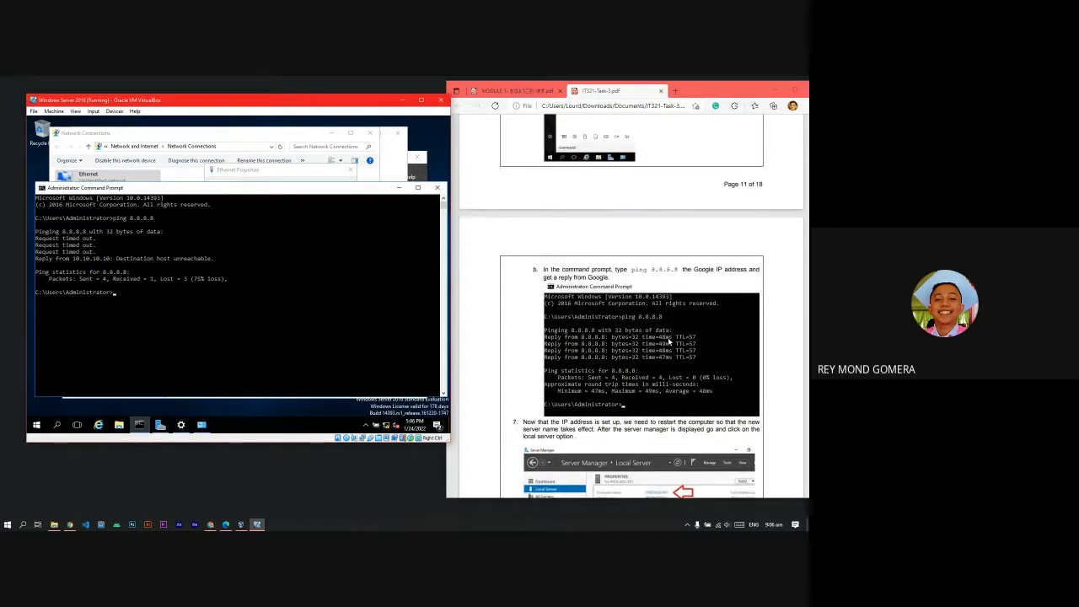
scroll(667, 338, up, 3)
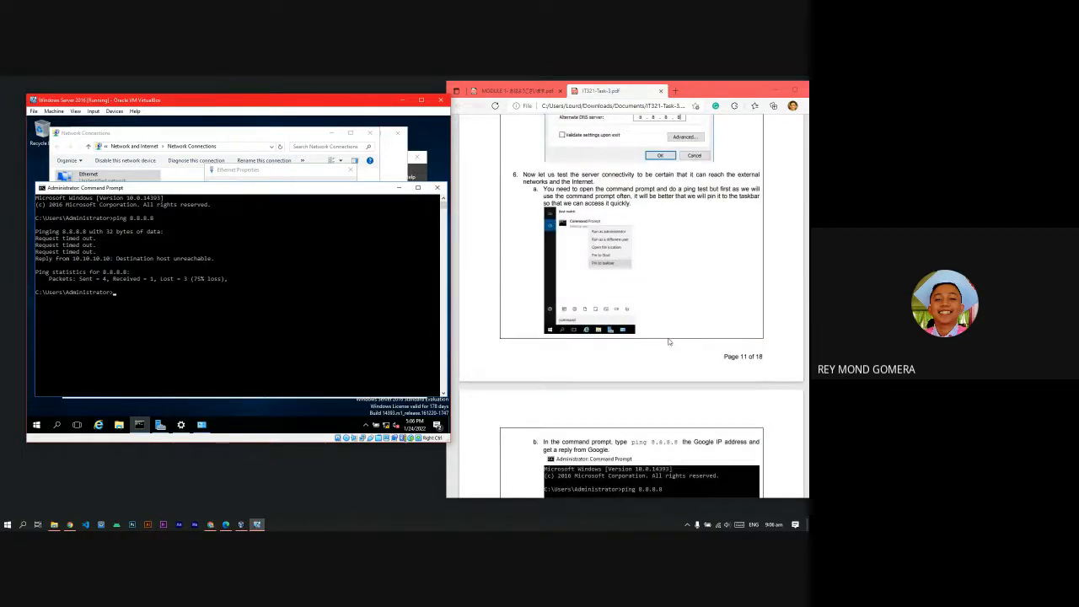
scroll(668, 341, down, 4)
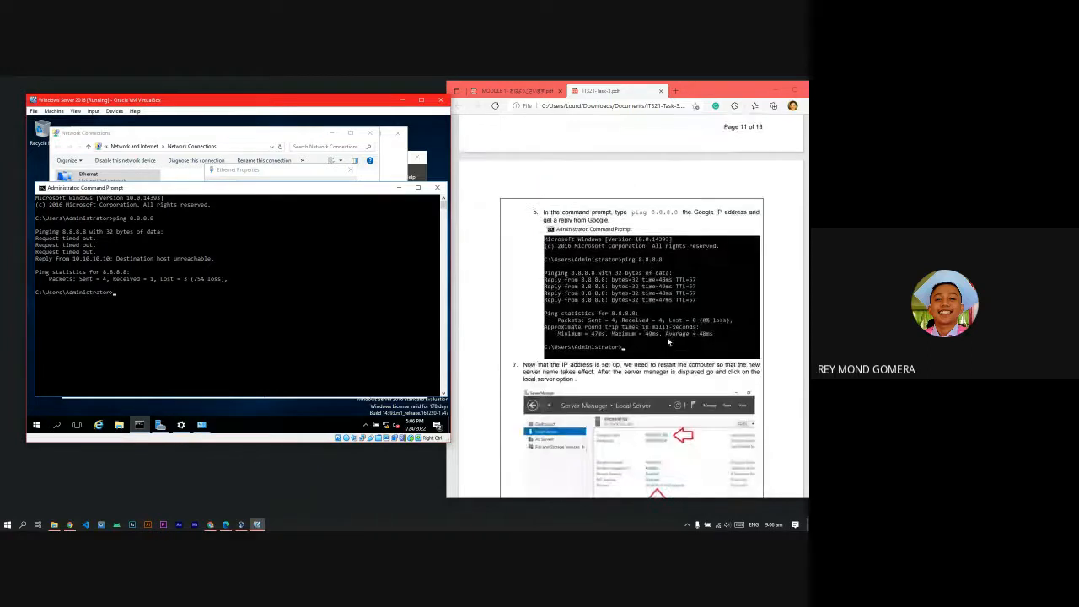
- Minimize Command Prompt and close the Ethernet Properties, Network Connections and Settings windows in the virtual machine
click(399, 187)
click(345, 197)
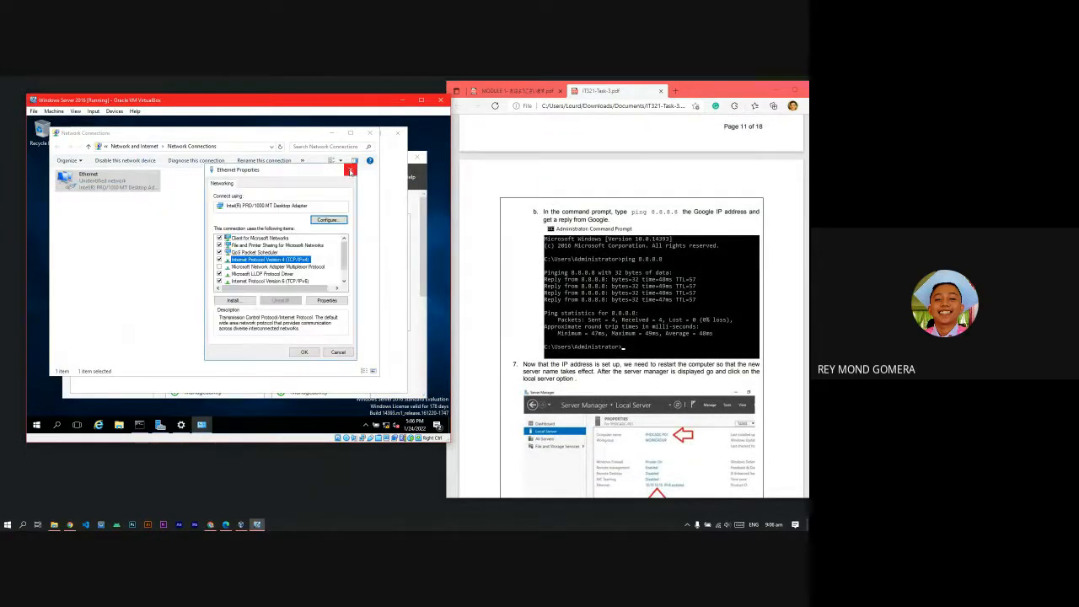
click(351, 170)
click(369, 132)
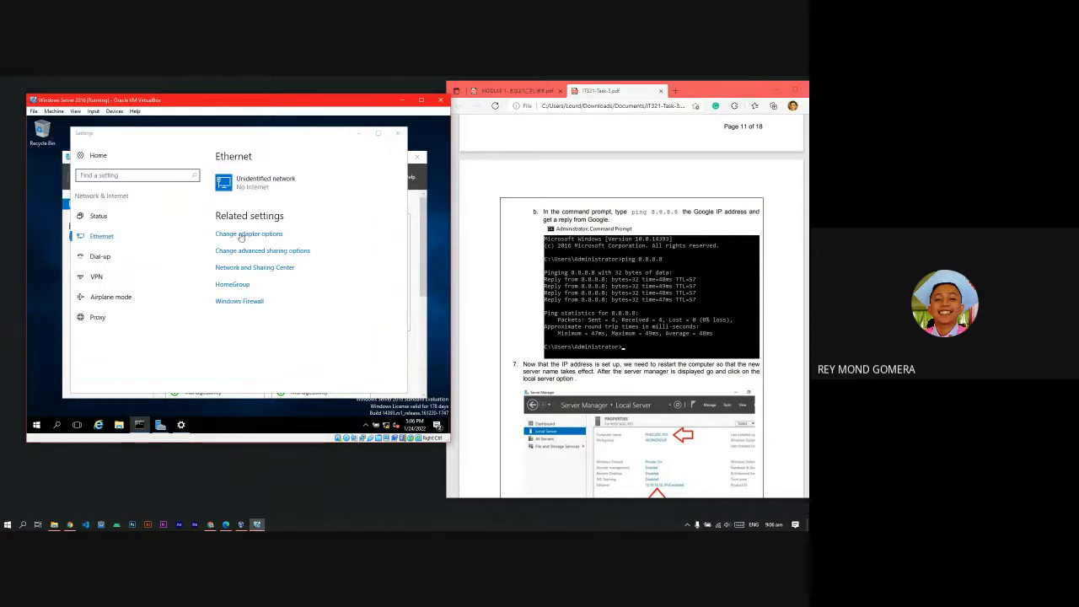
click(397, 132)
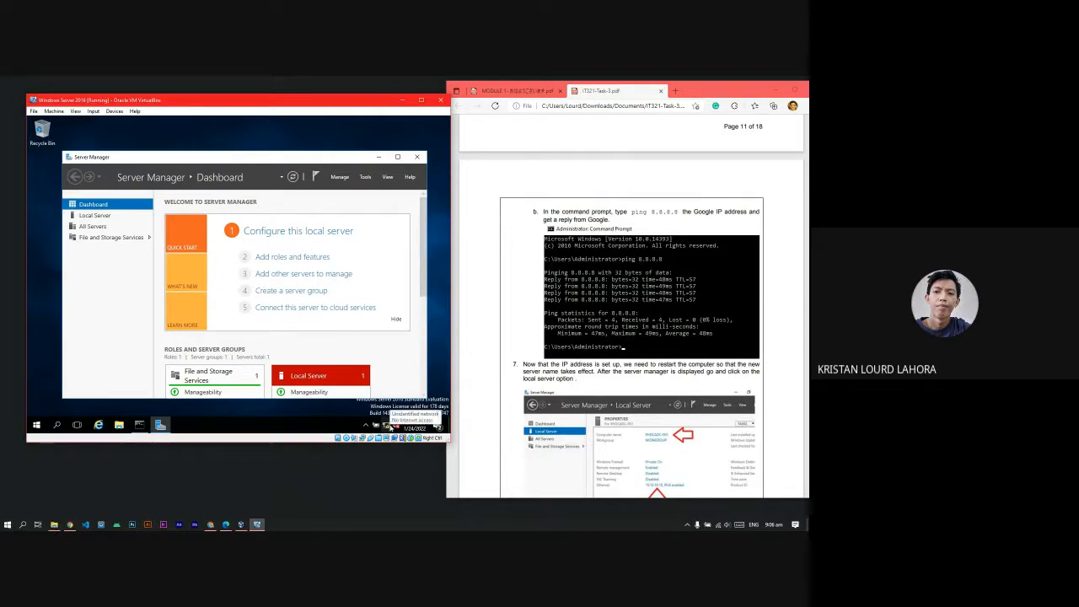
- Open the virtual machine's Network and Sharing Center and check the Ethernet connection's status
right_click(390, 426)
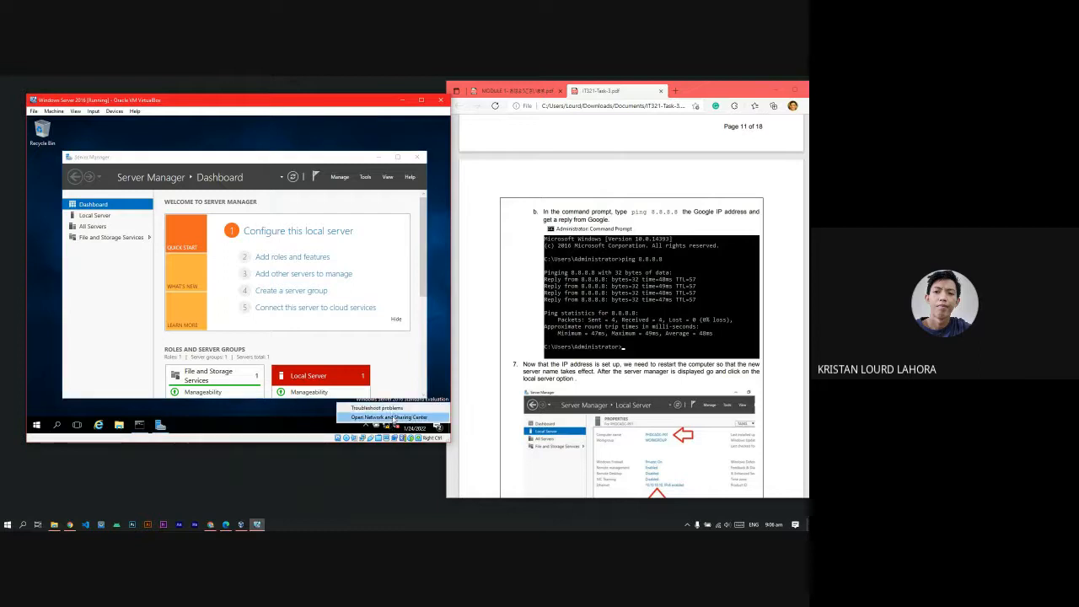
click(393, 417)
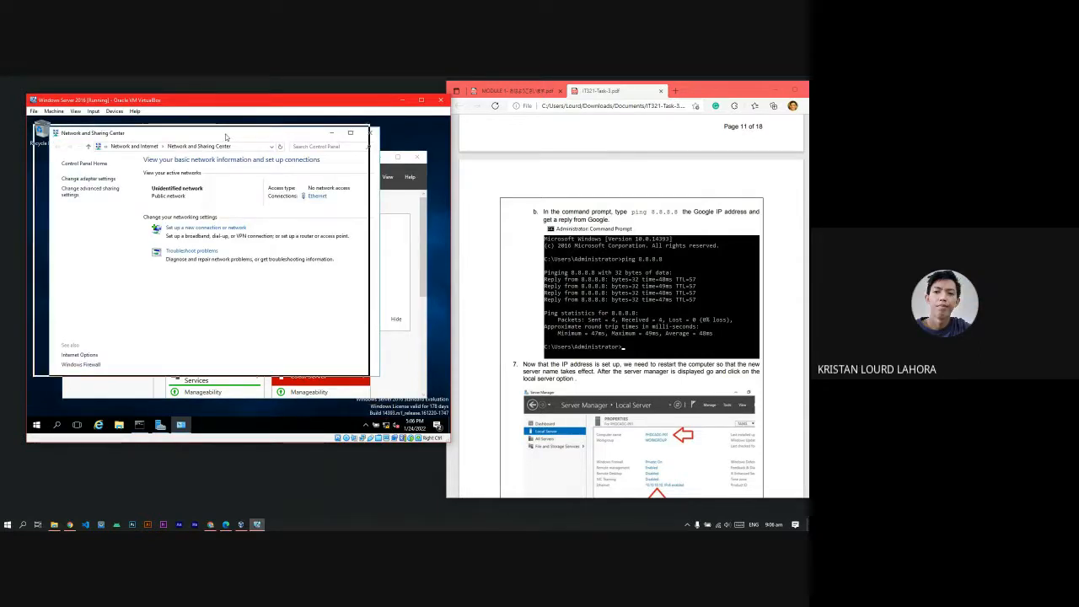
click(310, 196)
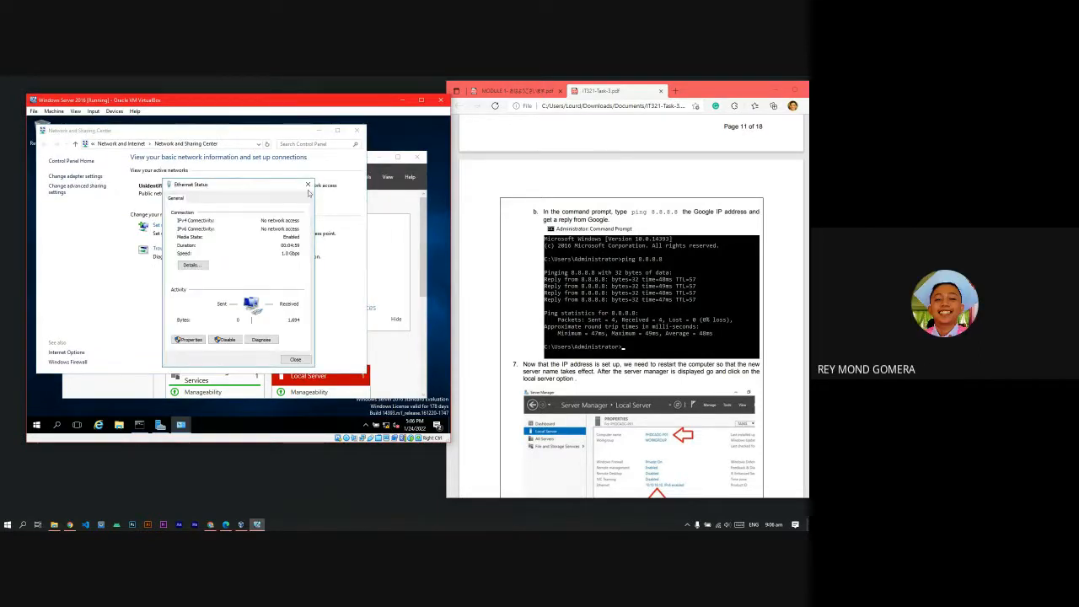
click(311, 183)
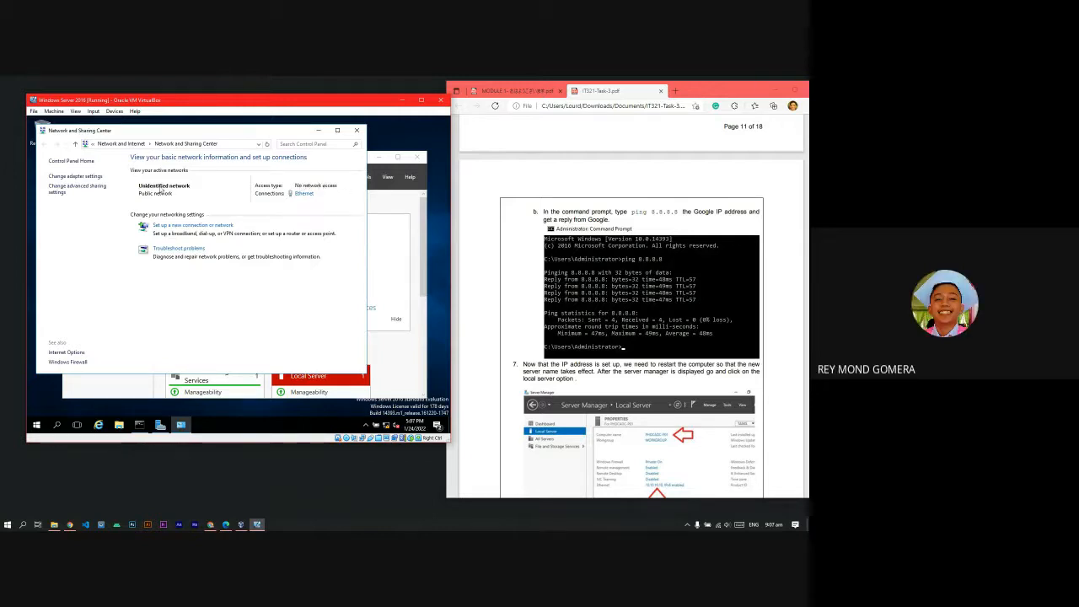
- Open the Internet Protocol Version 4 (TCP/IPv4) properties of the Ethernet connection from its status window
click(305, 194)
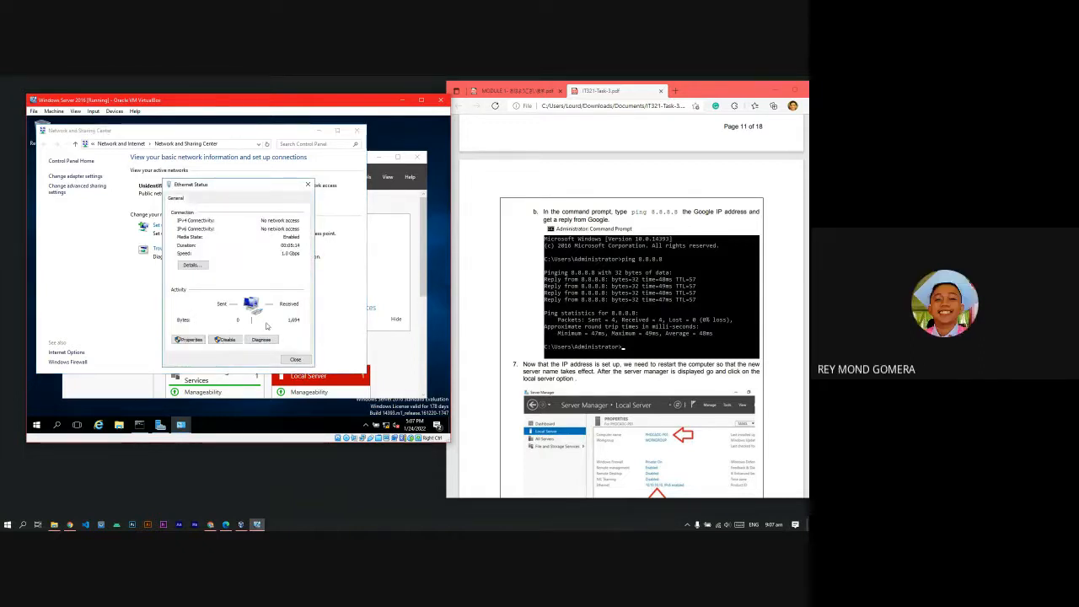
click(190, 339)
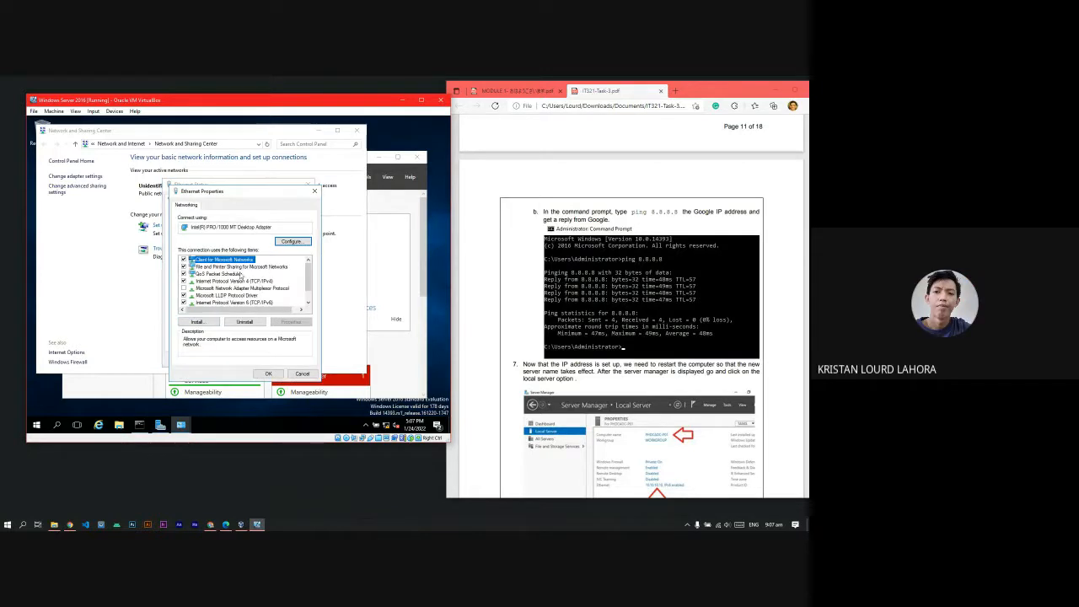
double_click(240, 281)
drag(267, 225, 296, 218)
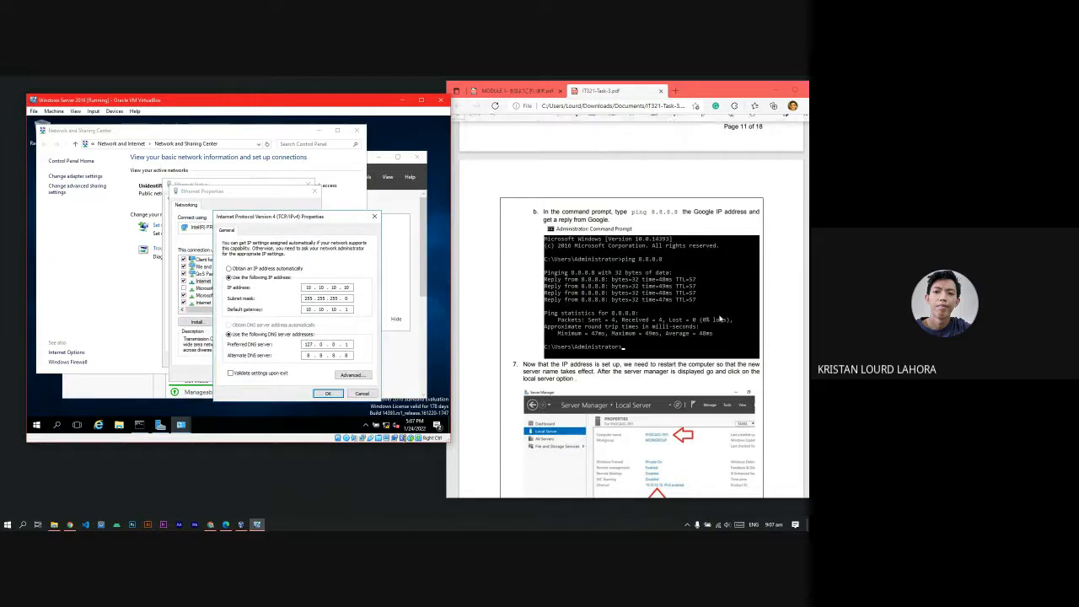
- Examine the PDF from the ping test through the server restart to Task 3.4, keeping the virtual machine's IPv4 settings in view
scroll(702, 353, down, 3)
scroll(701, 354, down, 2)
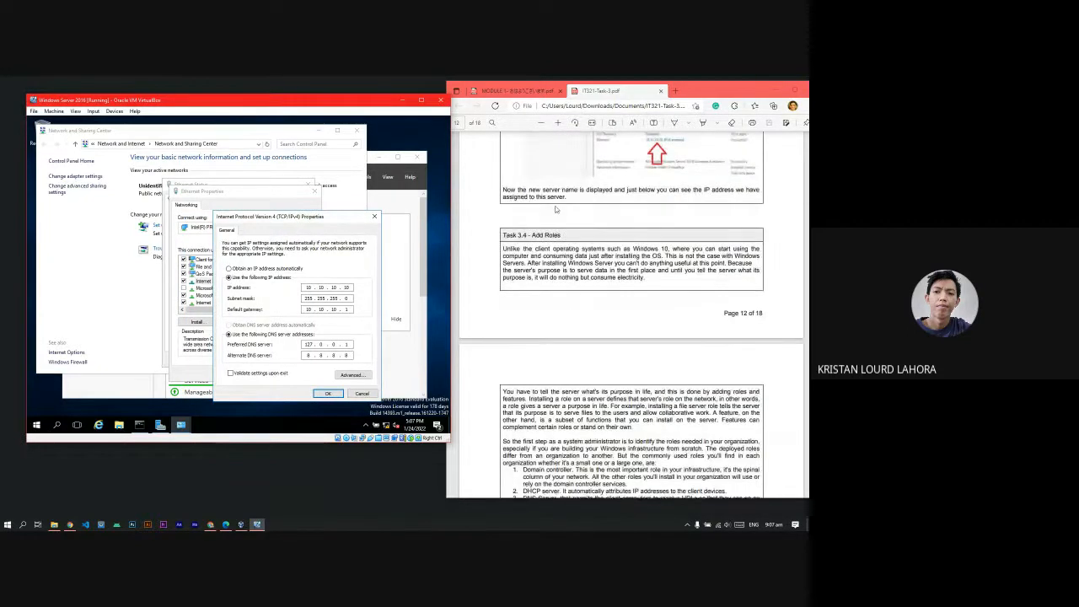
scroll(687, 360, down, 3)
scroll(687, 360, up, 6)
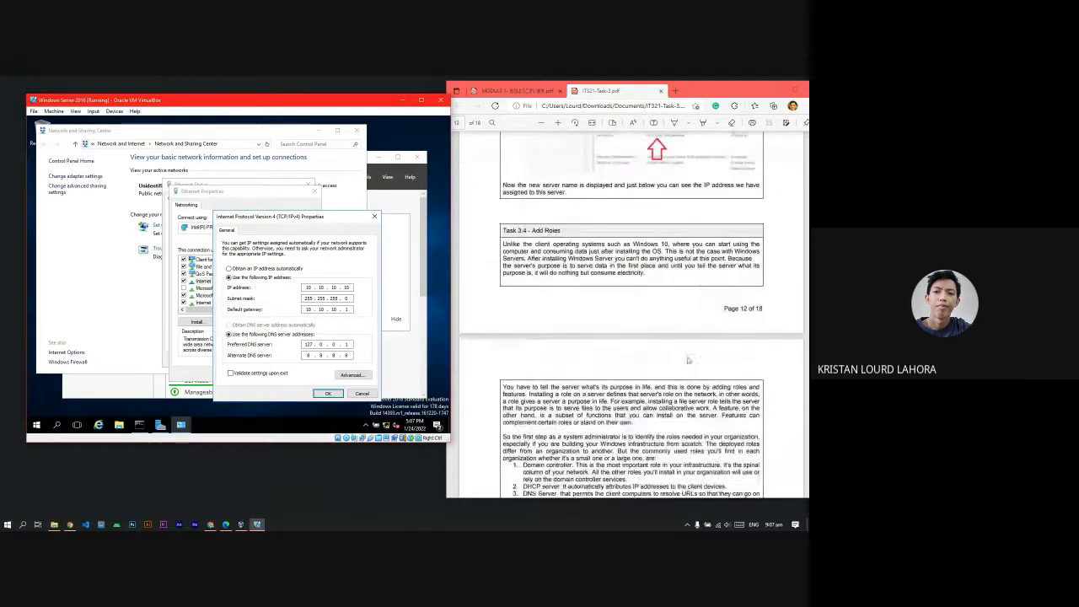
scroll(688, 359, up, 3)
scroll(688, 360, down, 3)
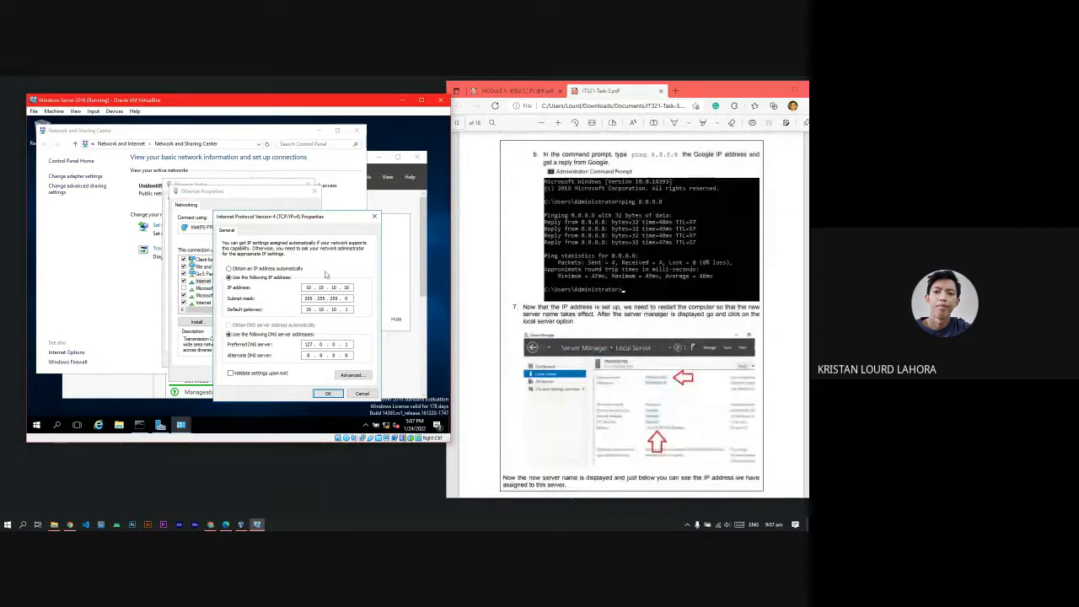
drag(336, 223, 339, 214)
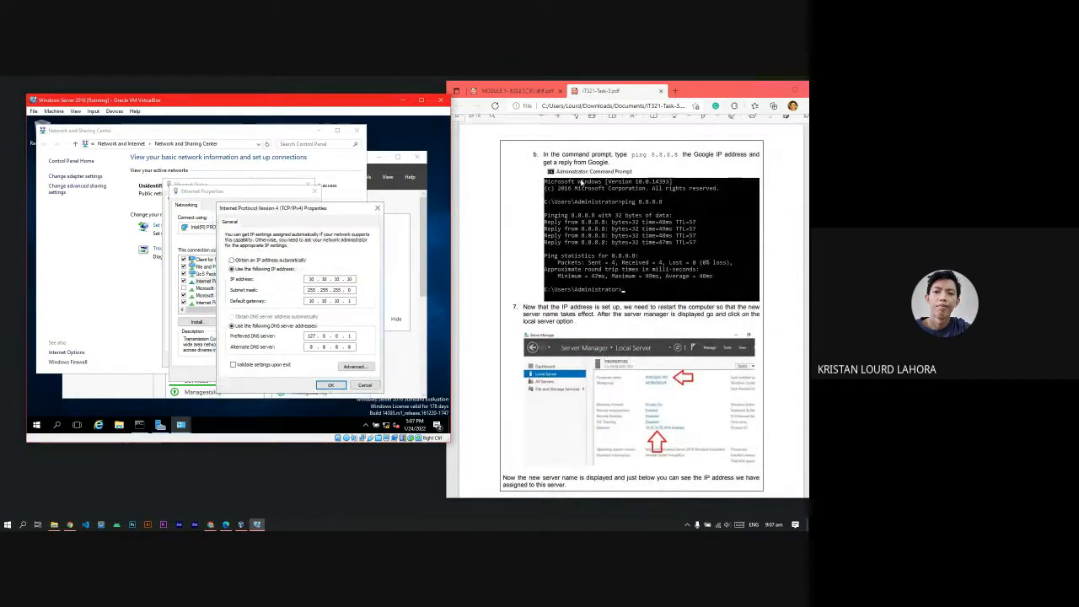
scroll(630, 253, down, 5)
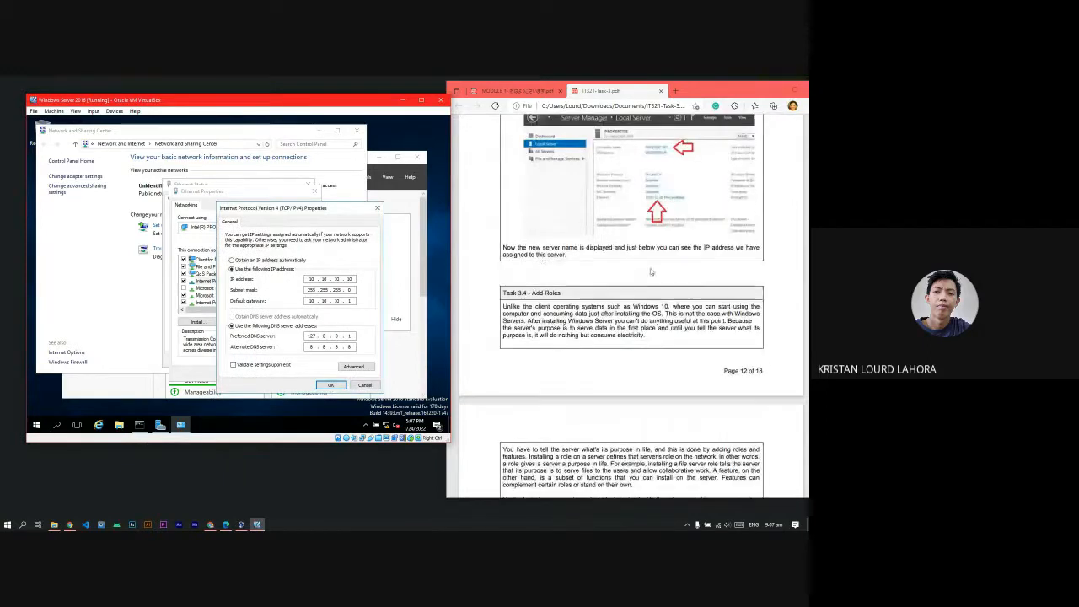
scroll(542, 260, up, 3)
- Check the host computer's network status in its Network & Internet settings, and close the settings window
click(718, 524)
right_click(728, 293)
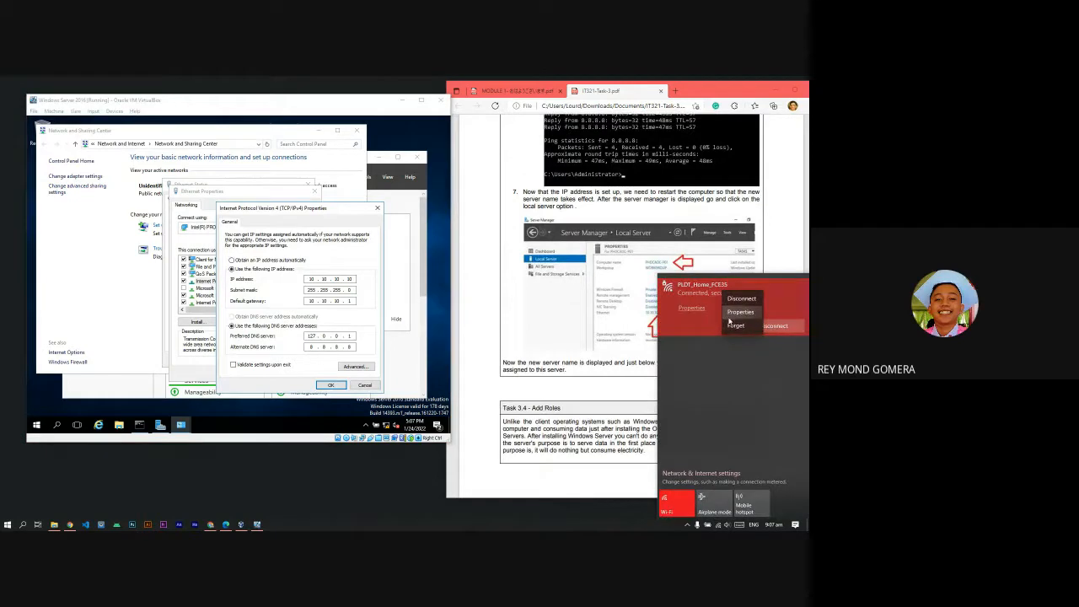
right_click(709, 524)
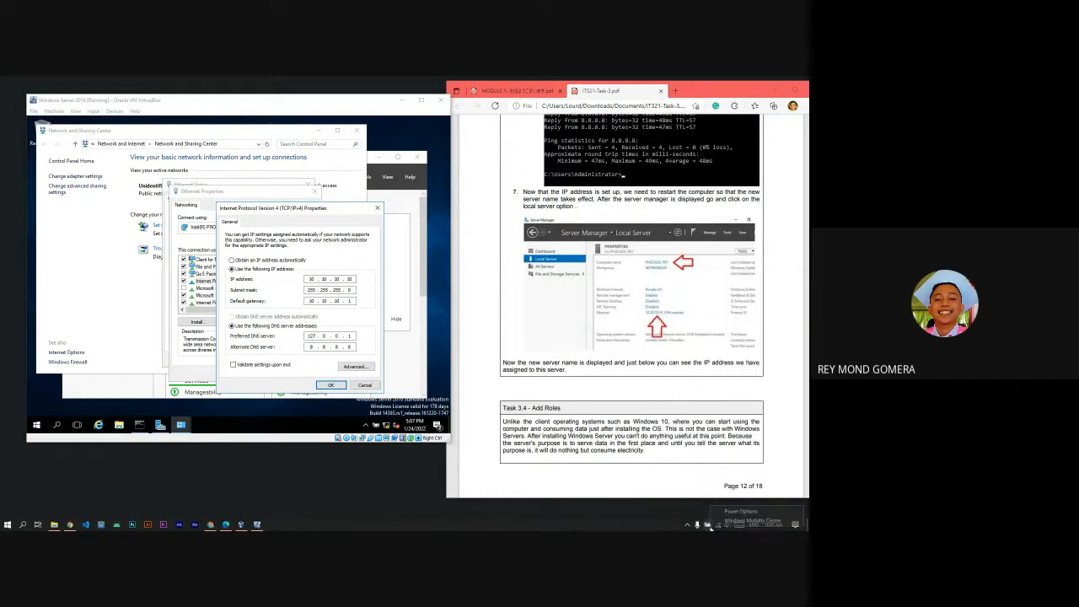
click(741, 504)
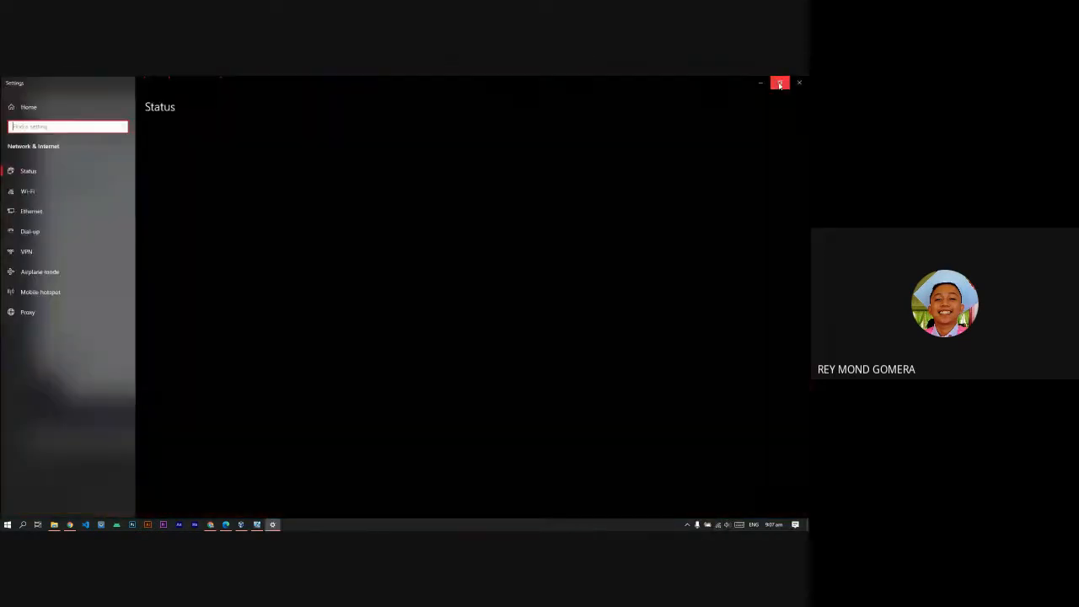
click(780, 82)
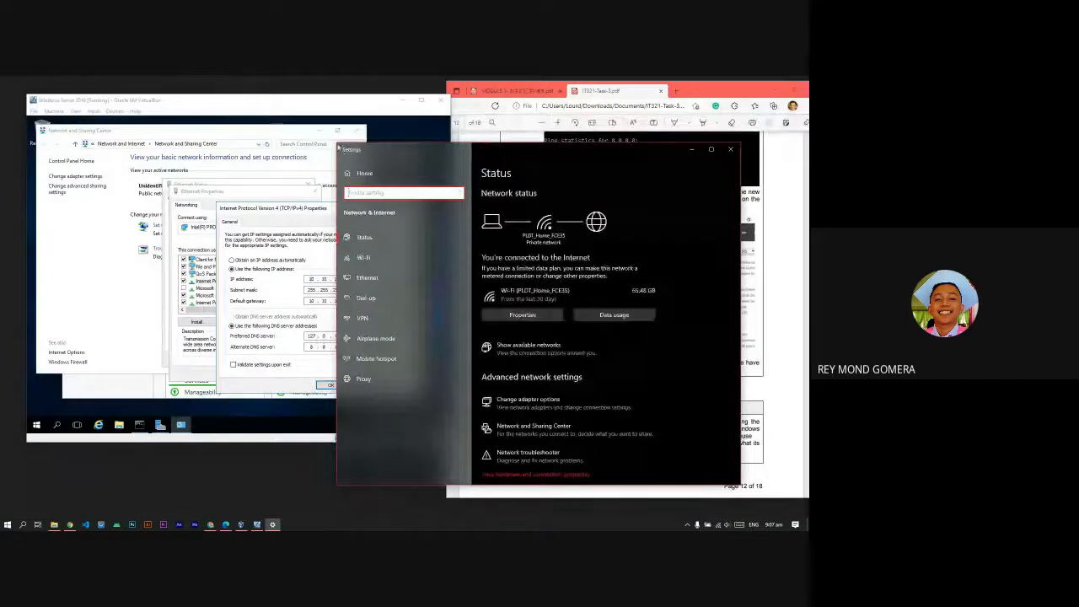
drag(338, 146, 428, 181)
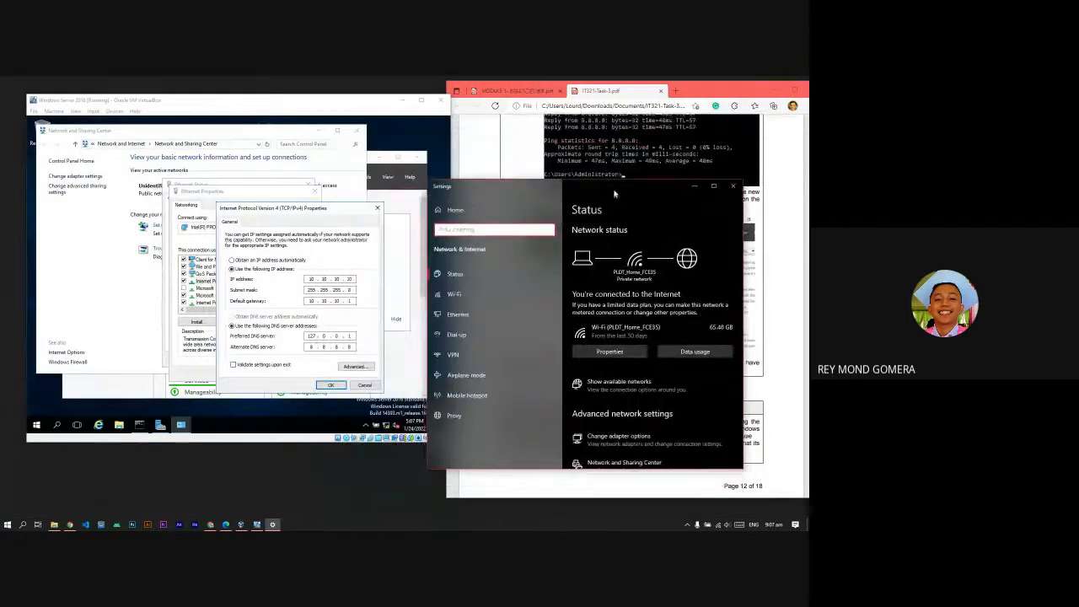
click(734, 170)
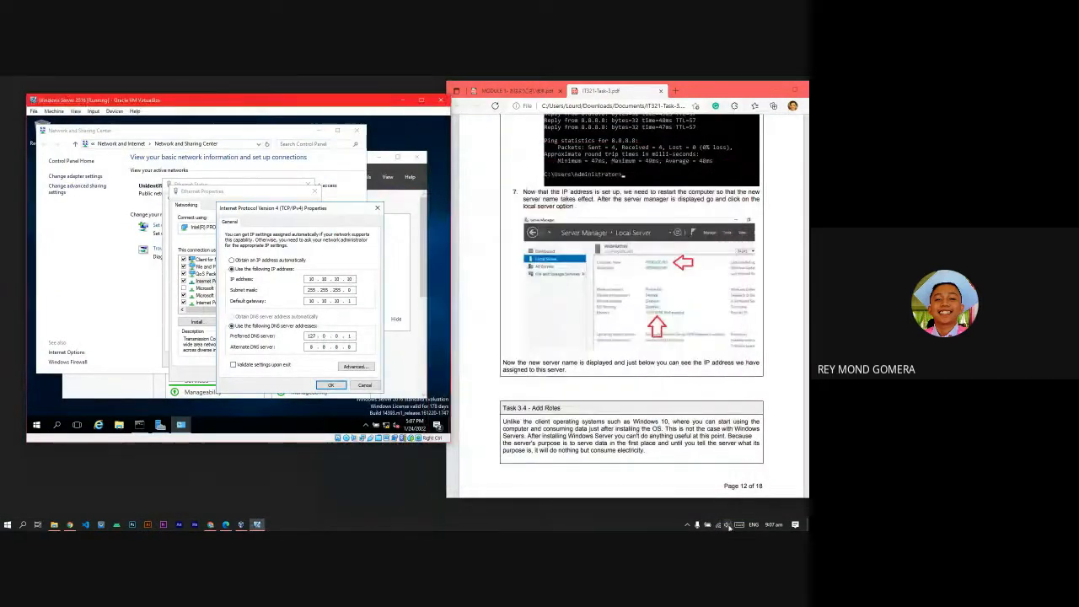
right_click(718, 523)
right_click(712, 524)
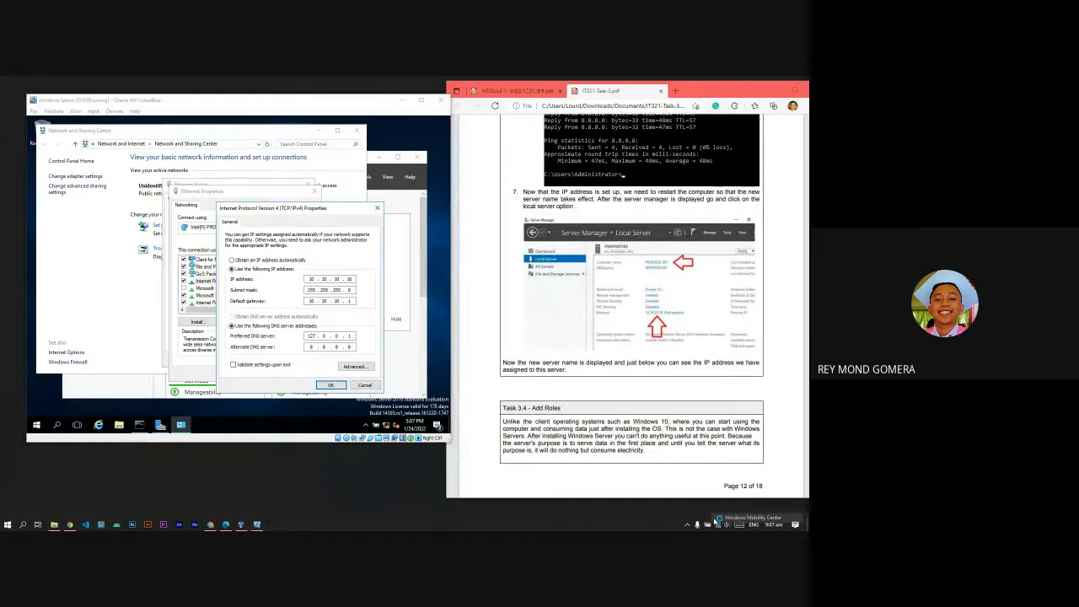
click(716, 518)
key(alt+F4)
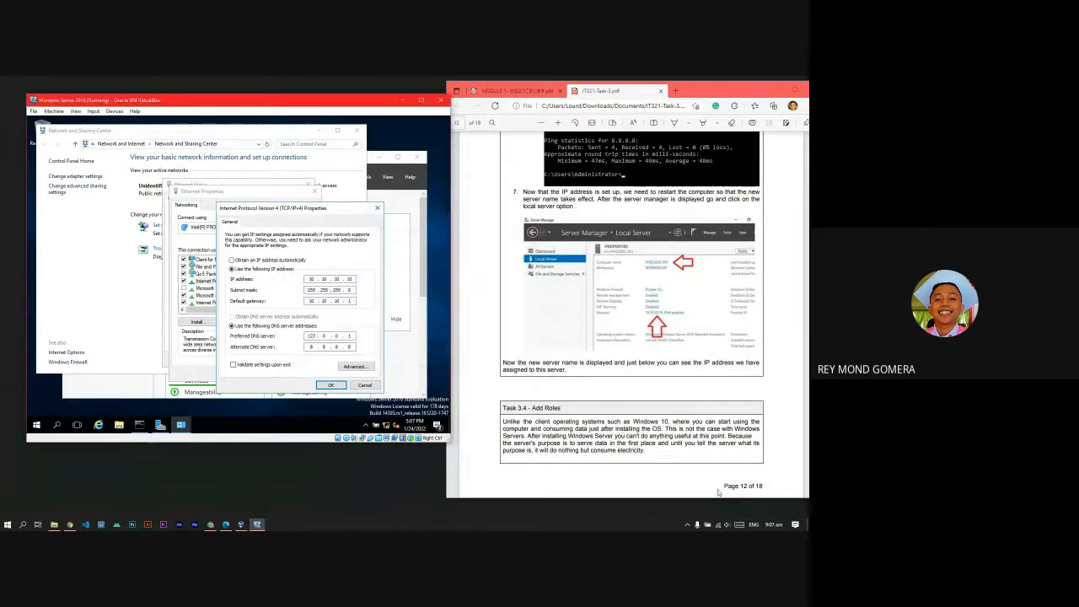
- Reopen the host's Network & Internet settings, look through the Wi-Fi connection's properties and the Wi-Fi page, and close the window
right_click(722, 524)
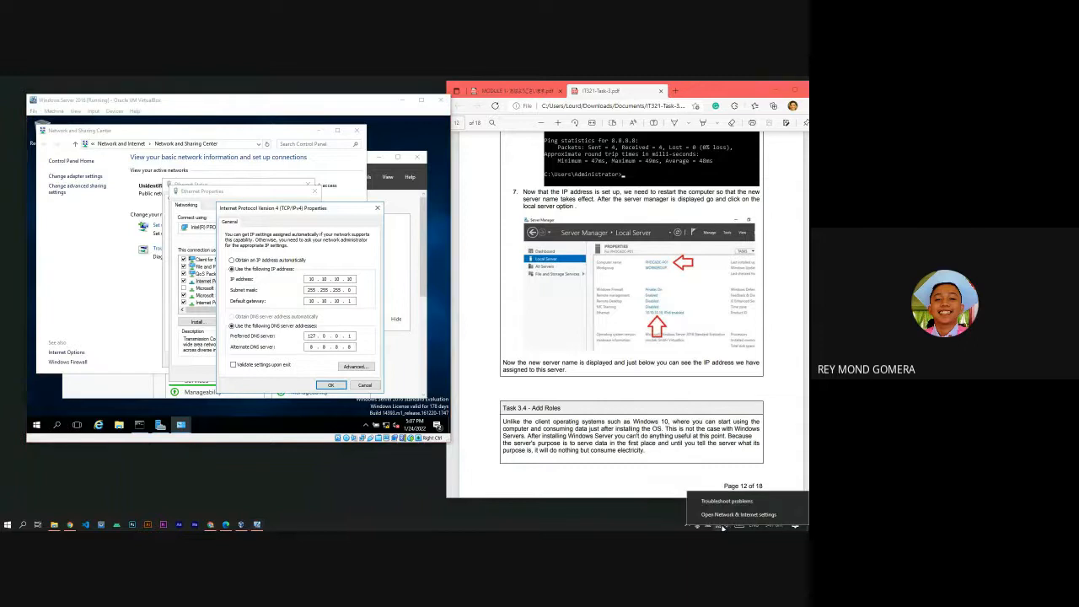
click(716, 512)
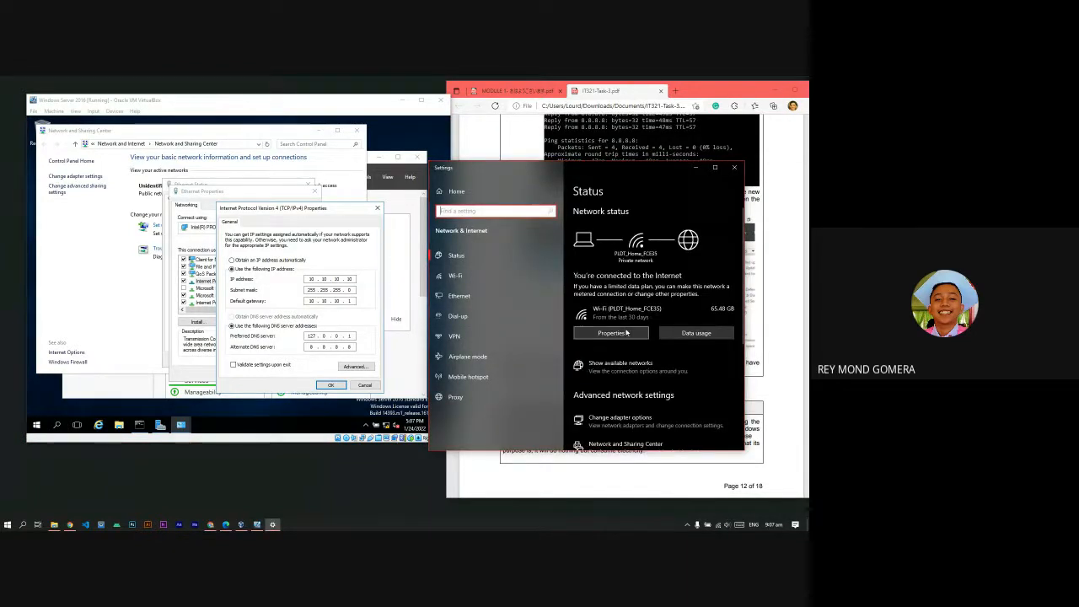
click(594, 332)
click(438, 187)
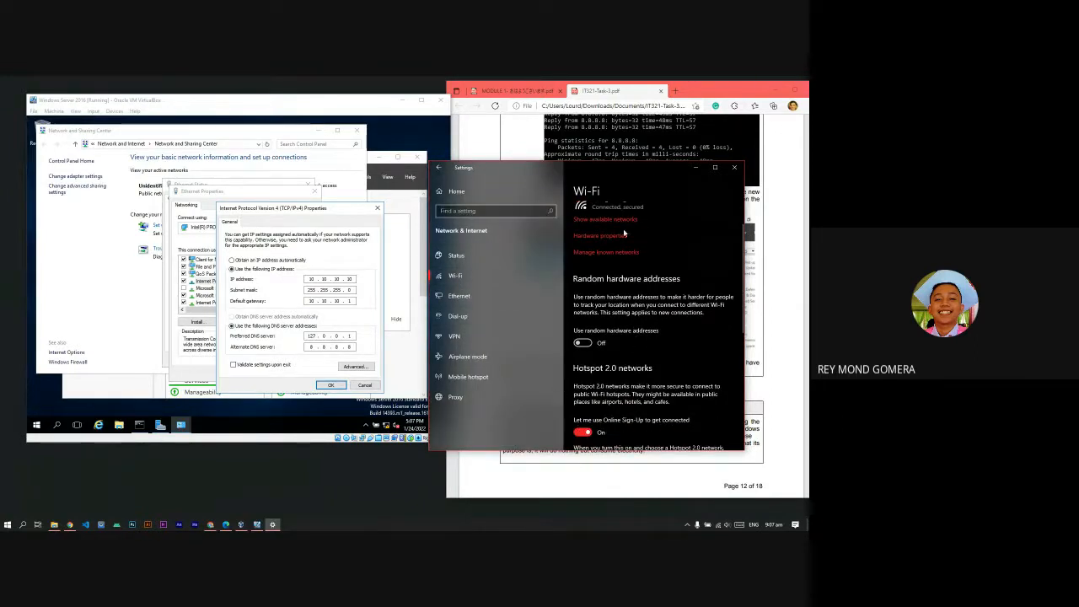
scroll(622, 229, up, 1)
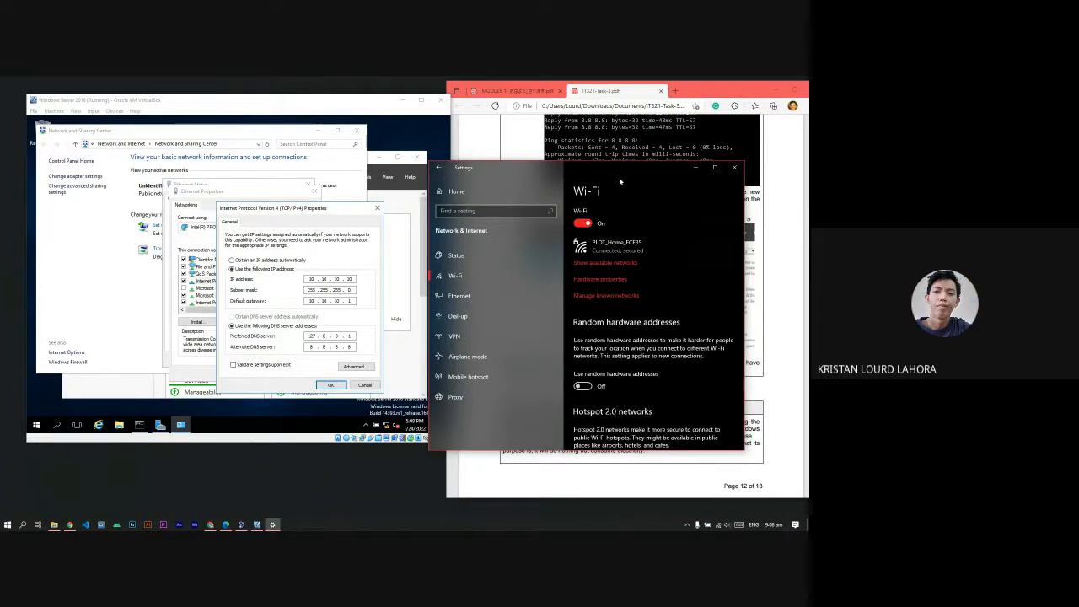
drag(614, 173, 613, 180)
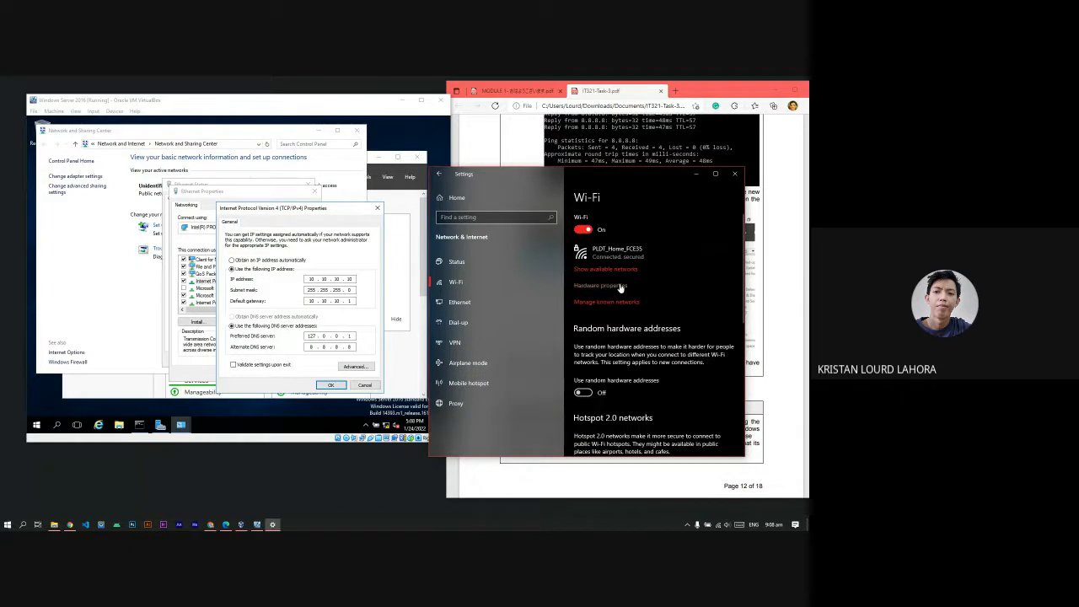
click(734, 173)
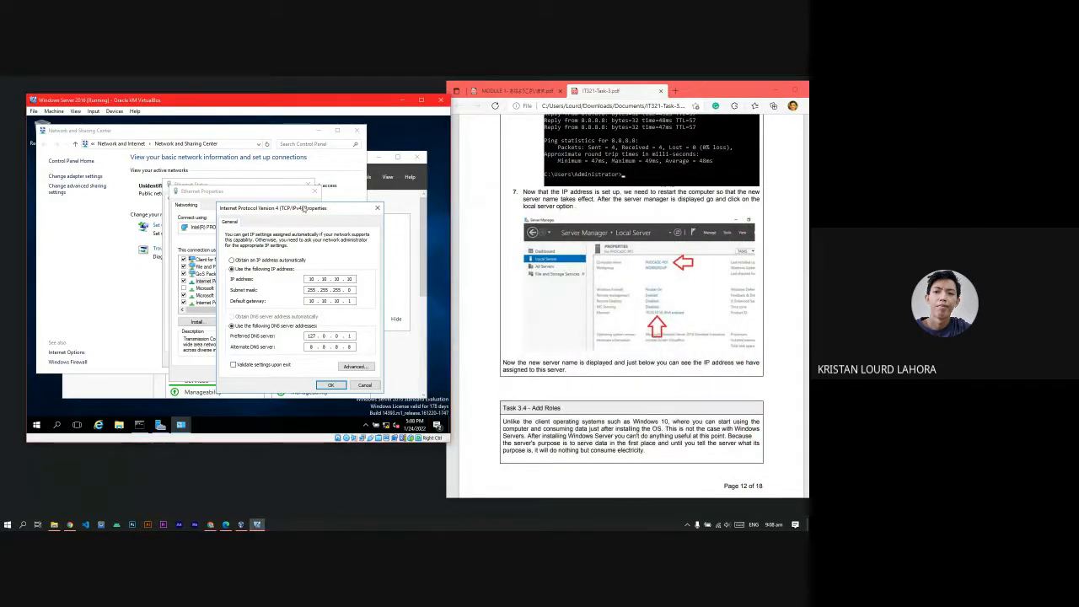
- Switch the Ethernet connection's IPv4 settings to obtain the IP and DNS server addresses automatically, and apply the change
drag(327, 210, 319, 206)
scroll(731, 354, up, 5)
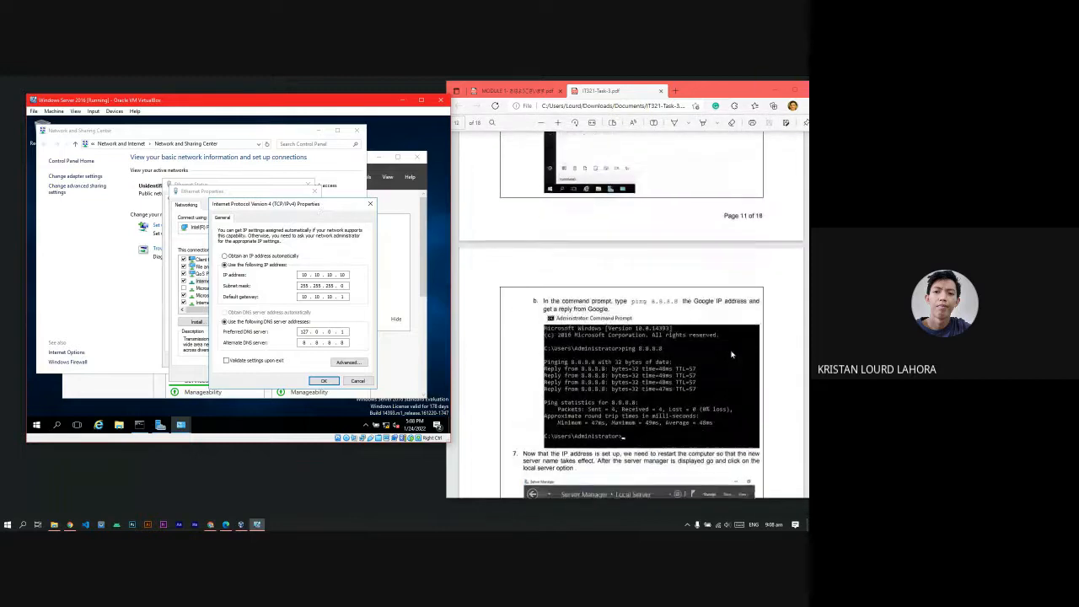
scroll(731, 351, up, 3)
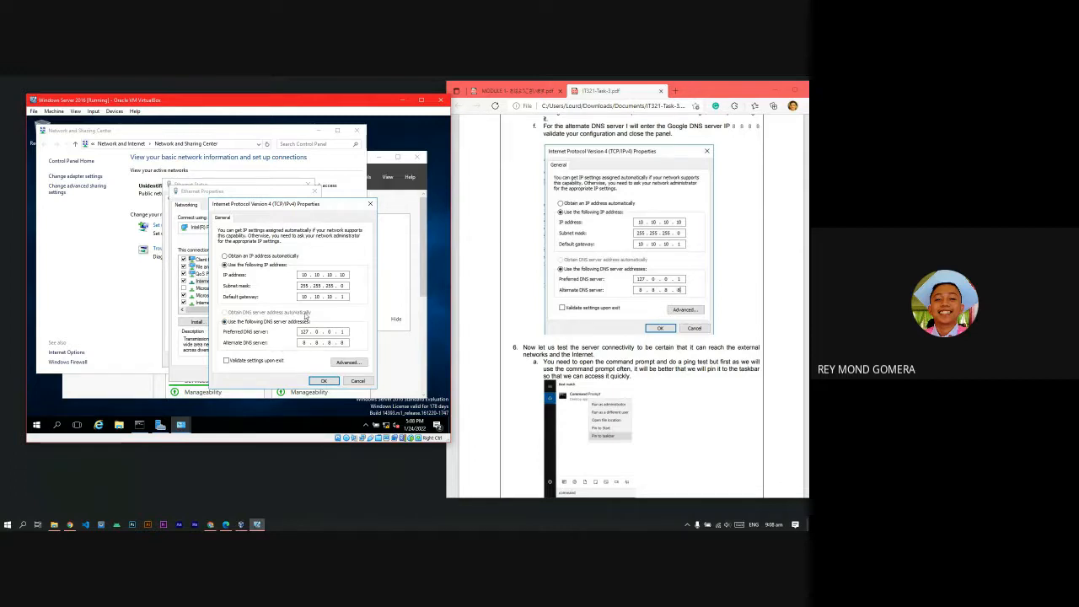
click(276, 256)
click(324, 380)
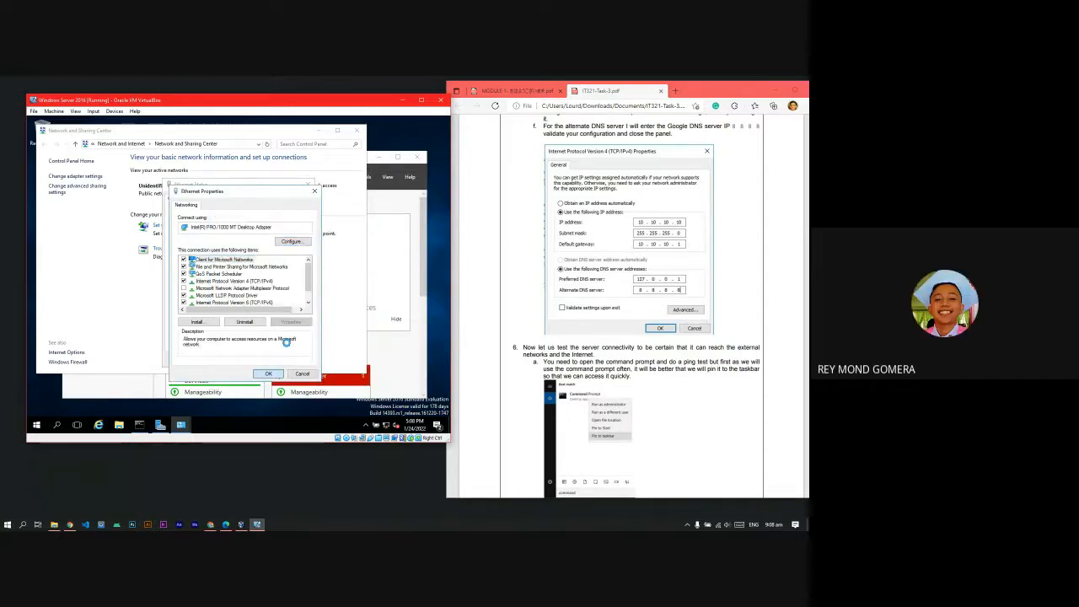
click(283, 374)
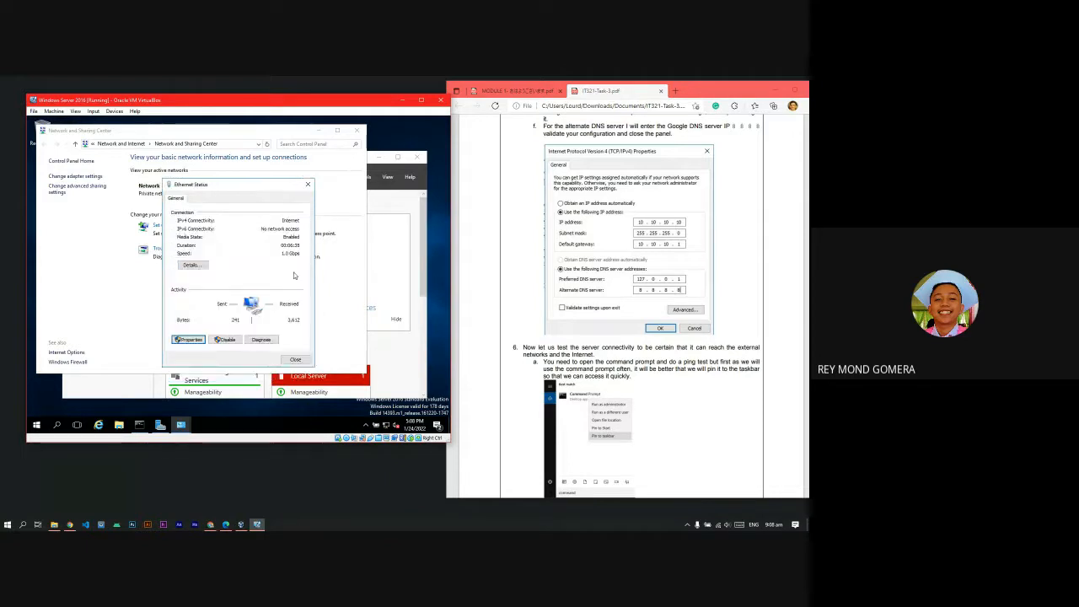
- Ping 8.8.8.8 again from the virtual machine's Command Prompt, and close the prompt
click(140, 424)
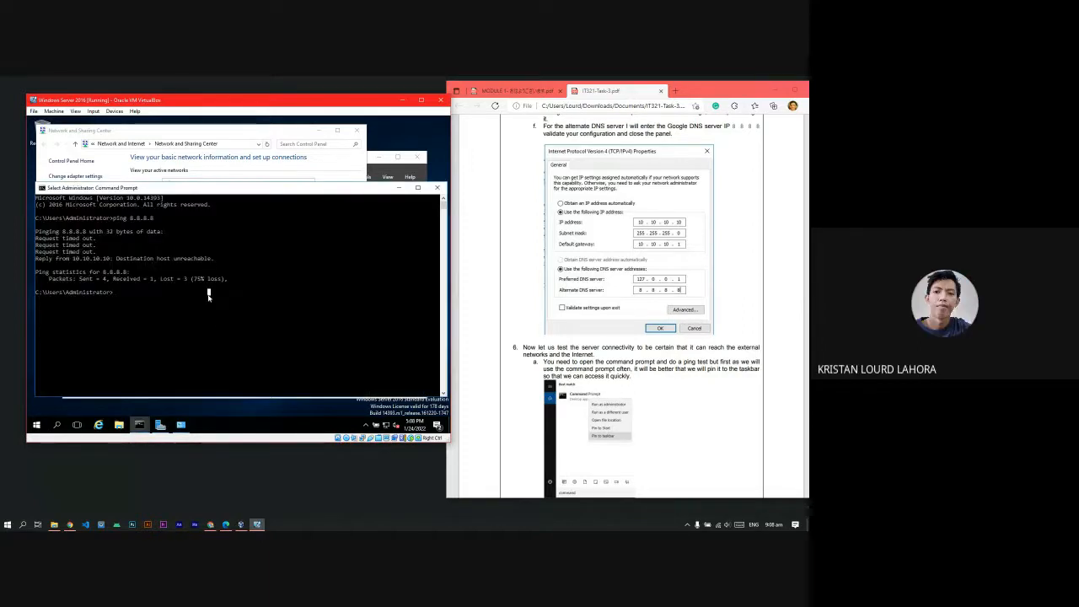
key(Tab)
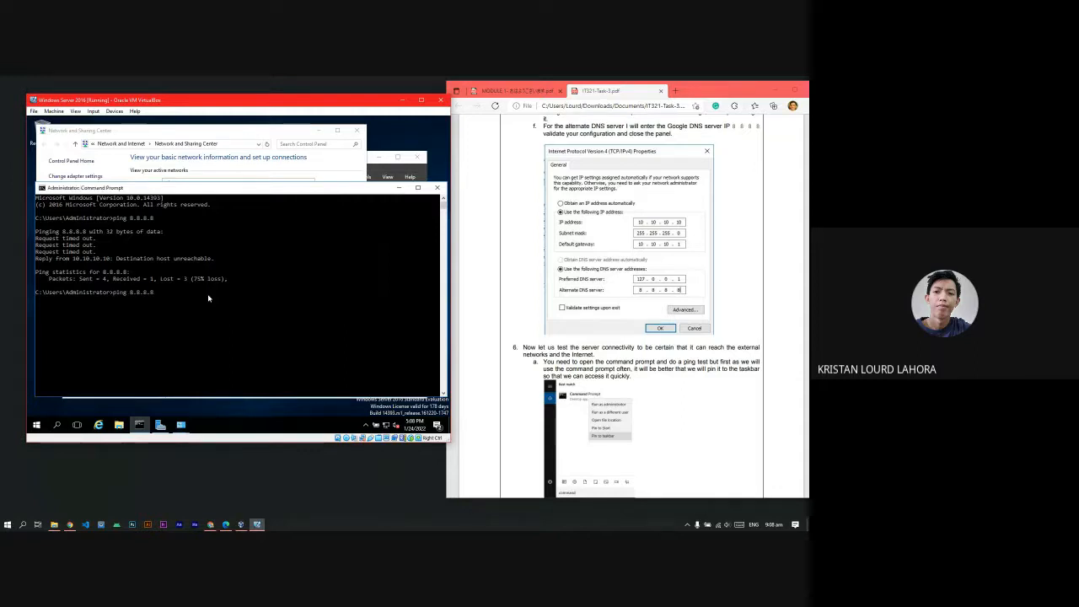
key(Return)
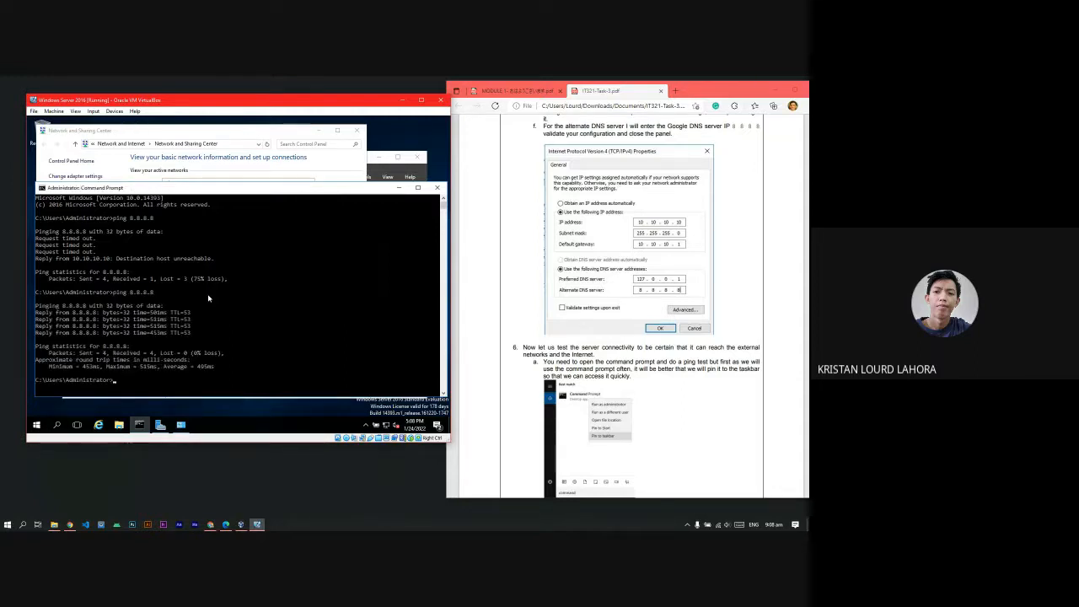
click(437, 187)
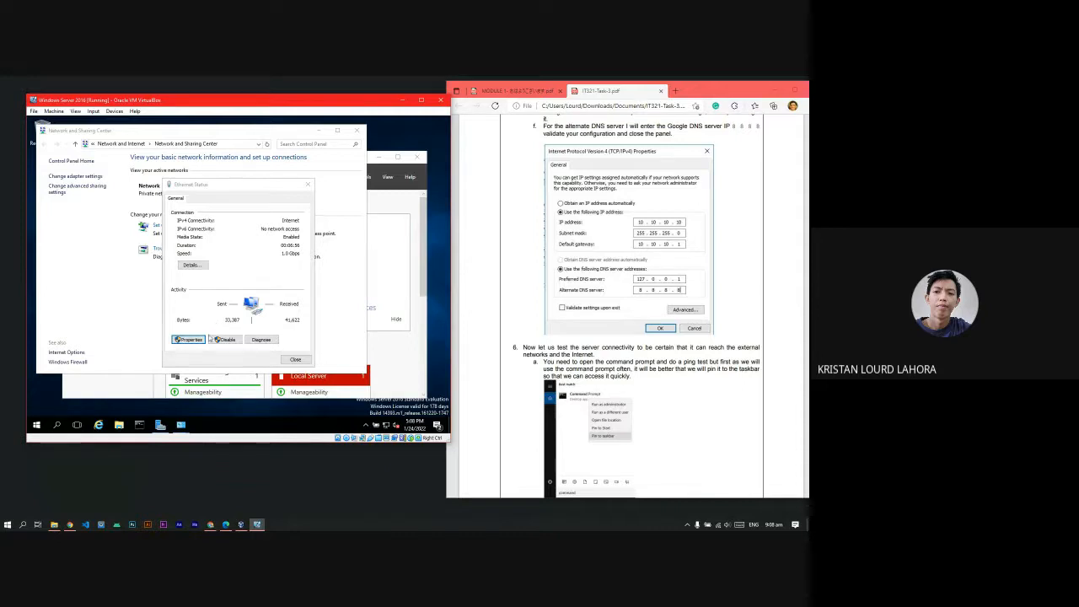
click(200, 340)
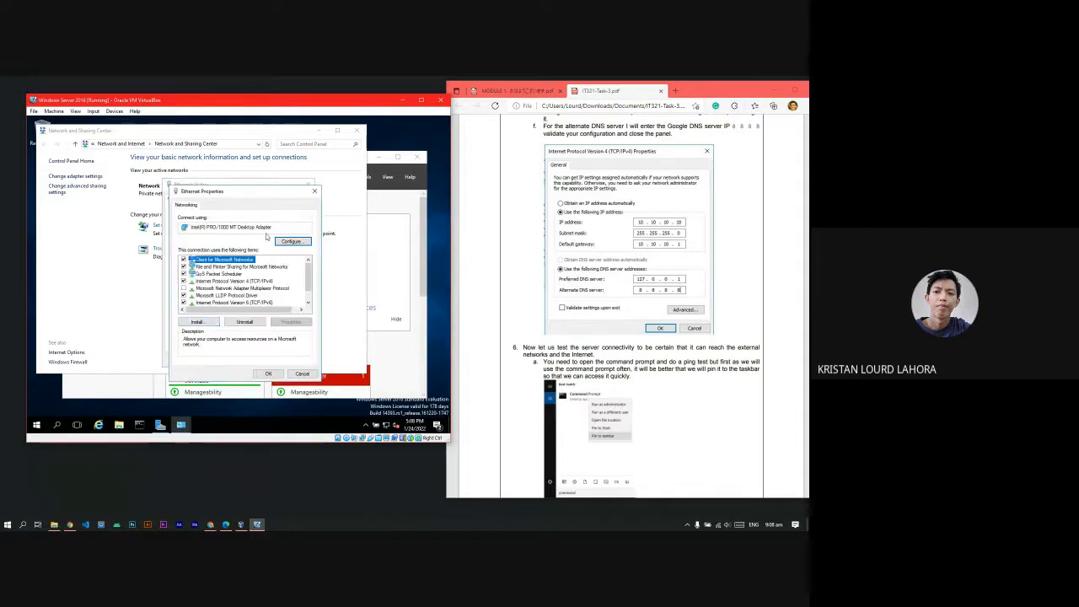
click(252, 280)
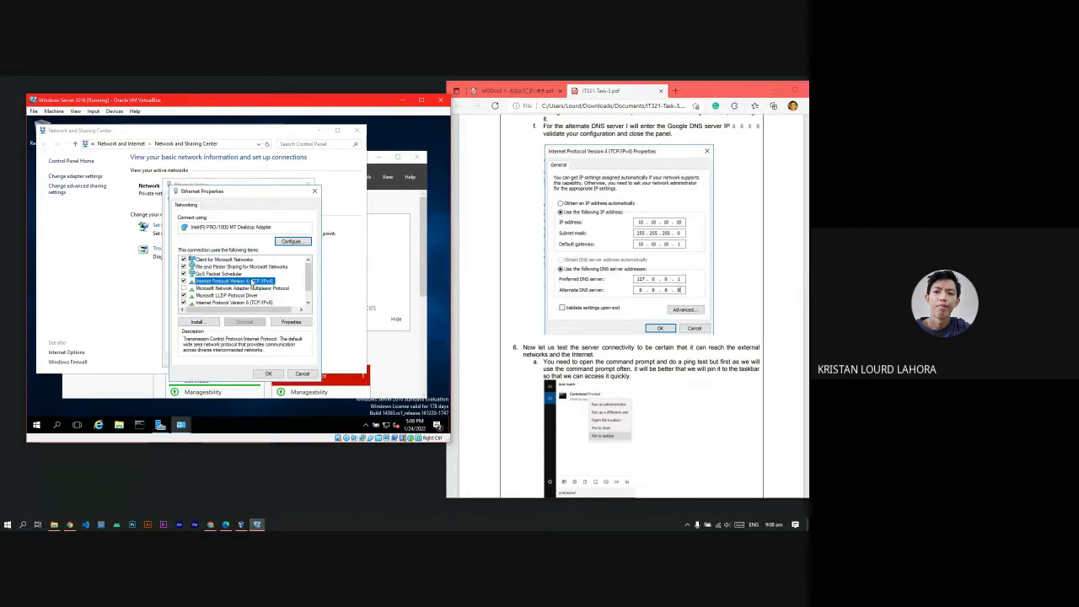
double_click(252, 281)
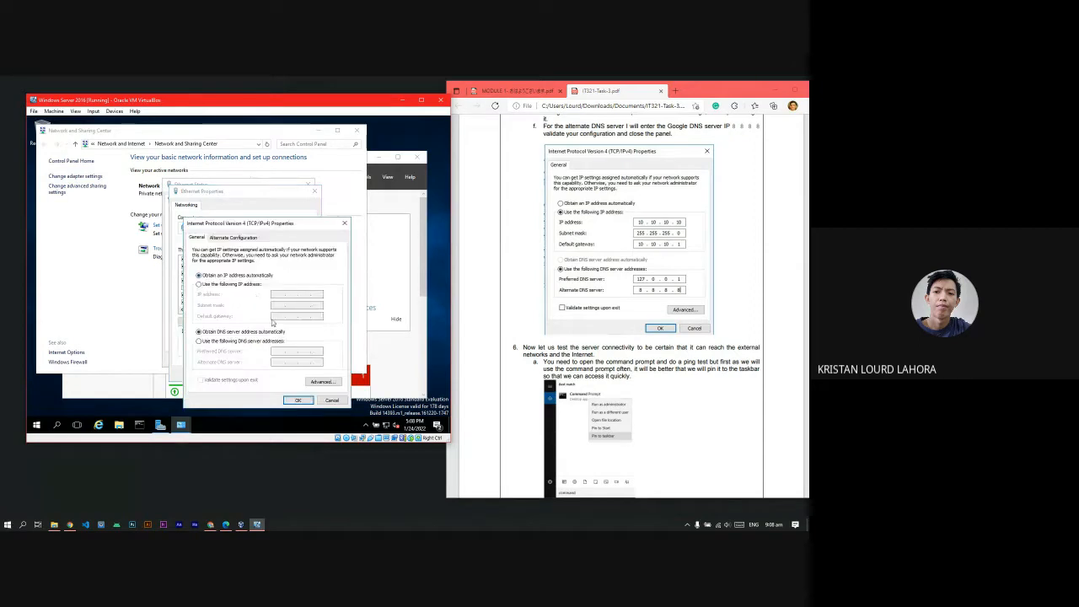
click(237, 239)
click(196, 237)
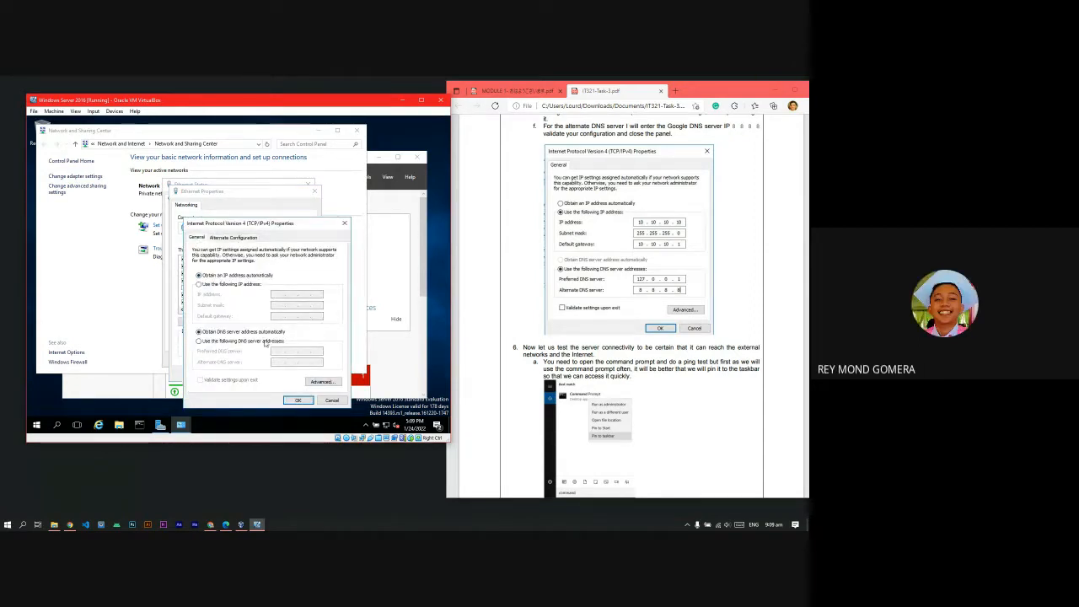
click(267, 342)
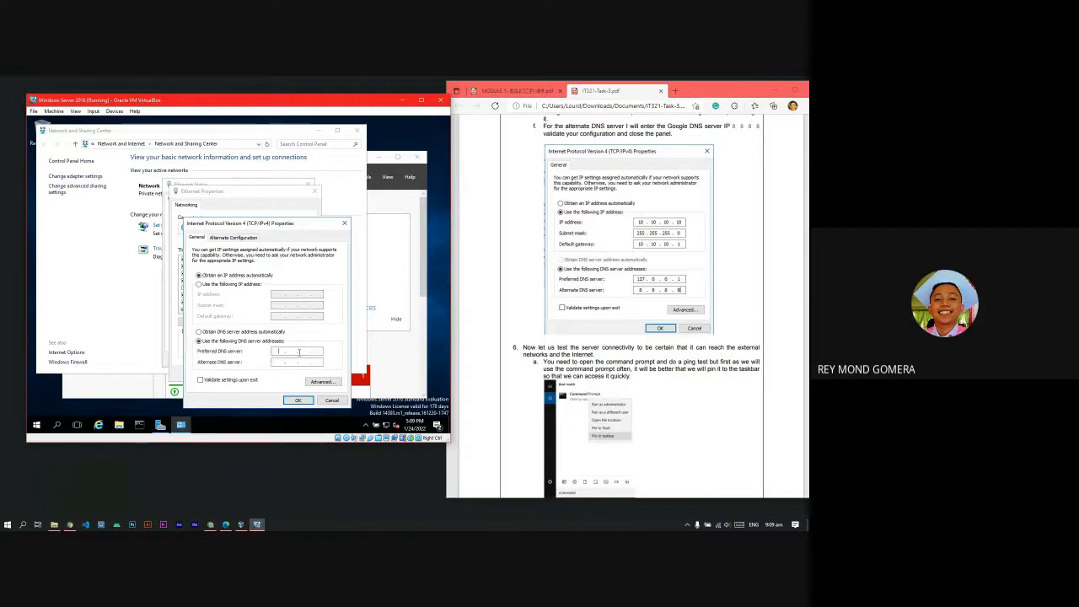
click(242, 285)
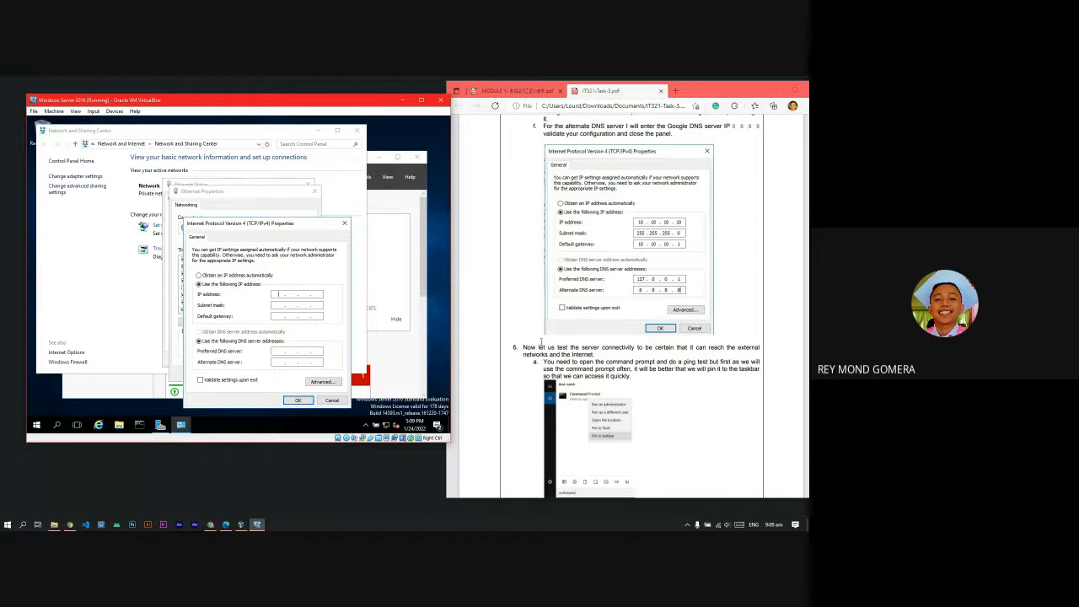
text(1)
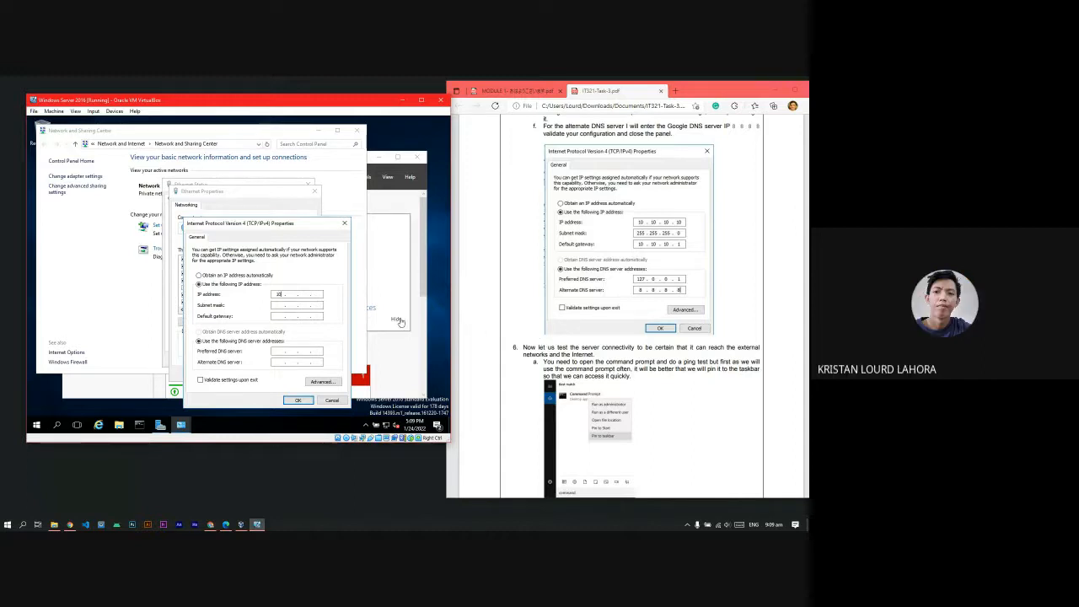
text(0)
key(Tab)
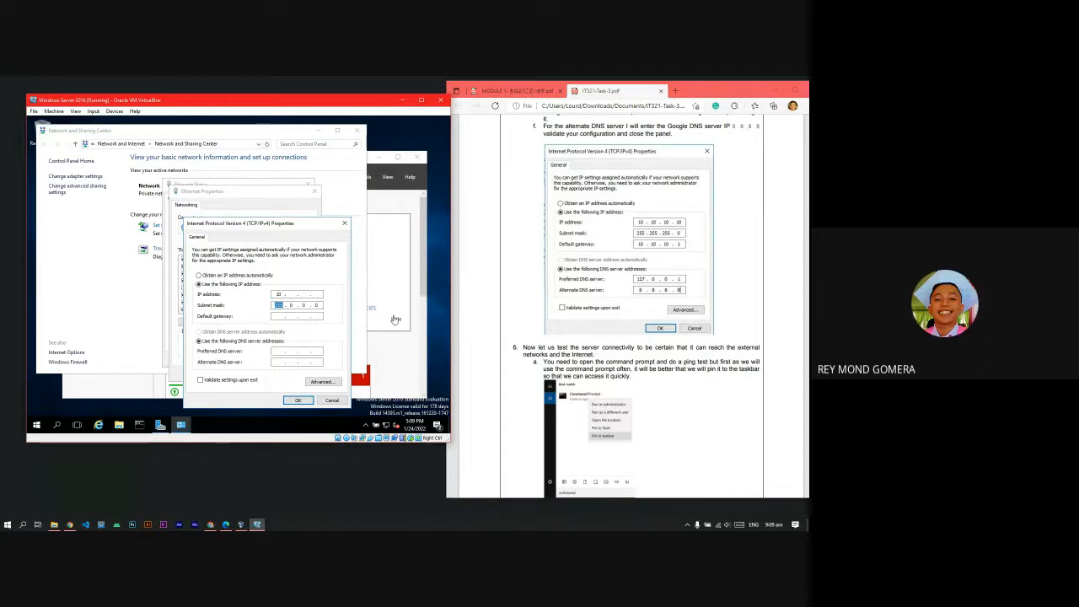
click(301, 294)
text(10 . 10)
click(236, 276)
click(332, 400)
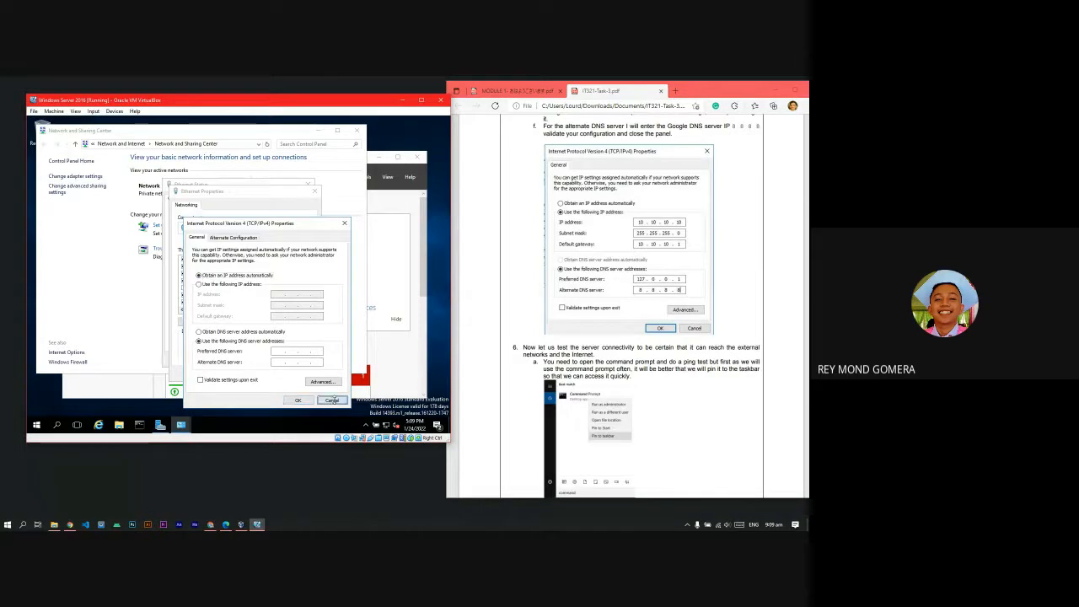
click(315, 193)
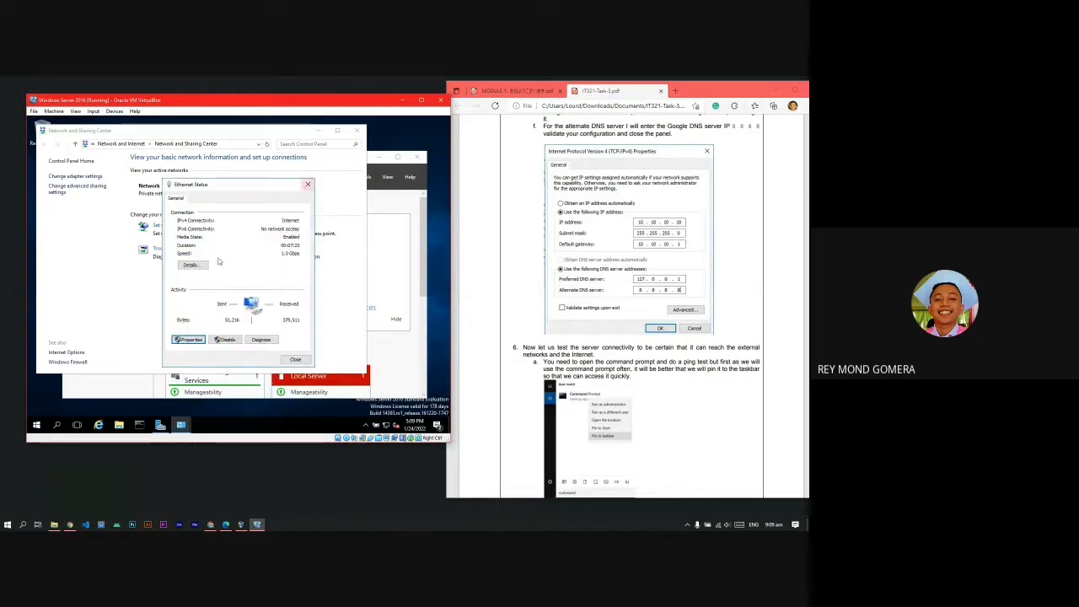
- Examine the IPv4 address, subnet mask and default gateway in the Ethernet connection's network details, and close them
click(191, 264)
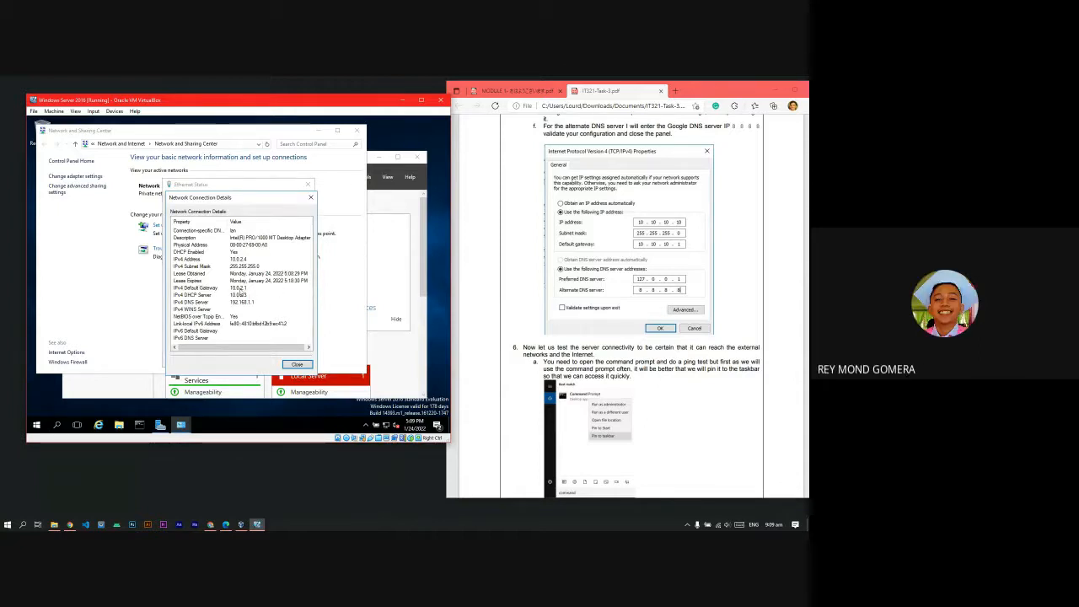
click(245, 289)
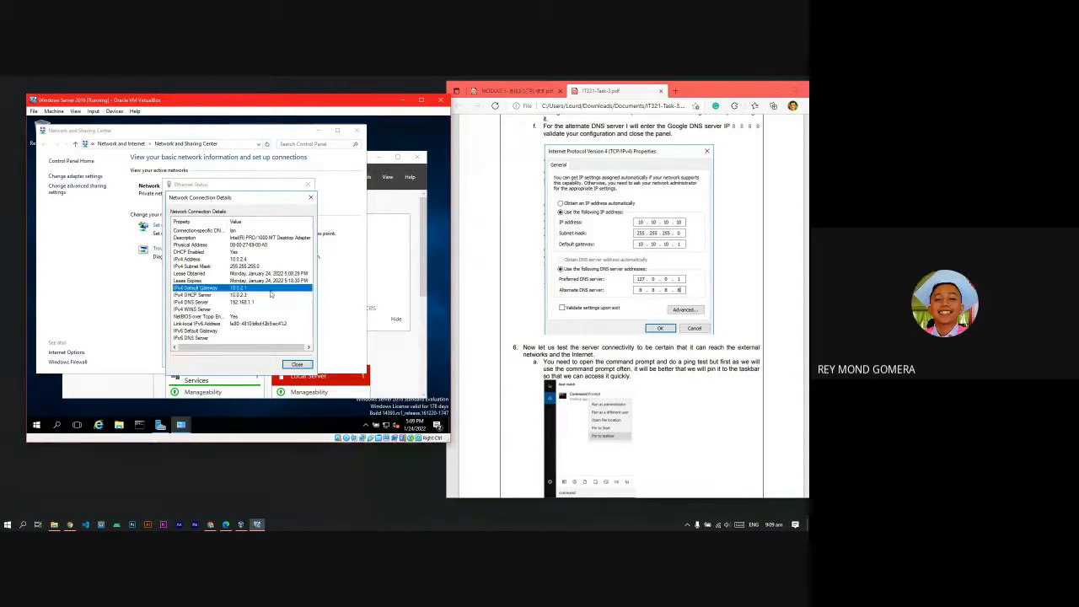
click(251, 259)
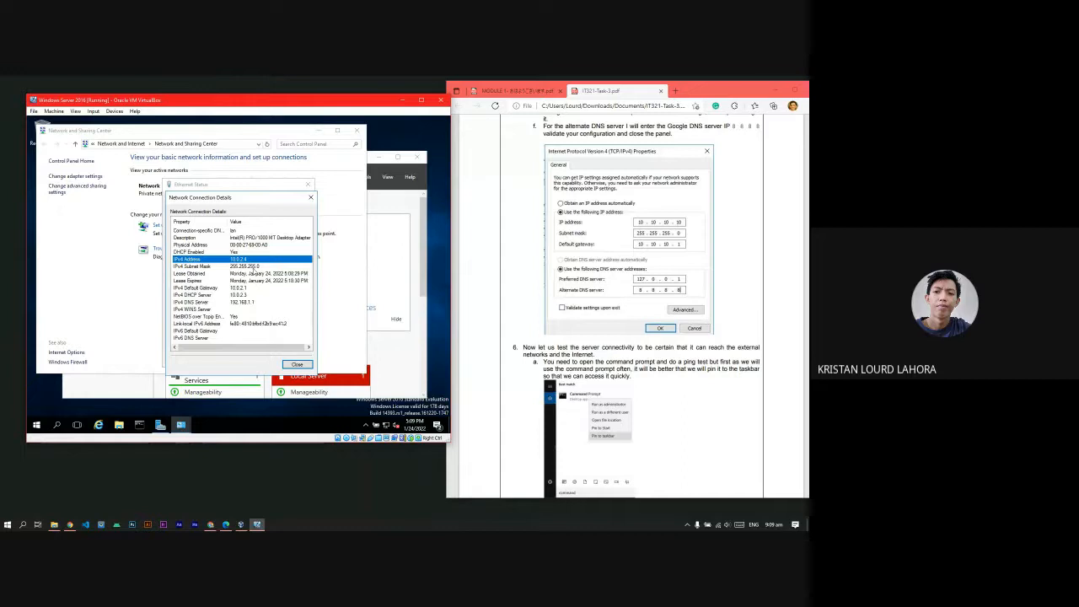
click(253, 266)
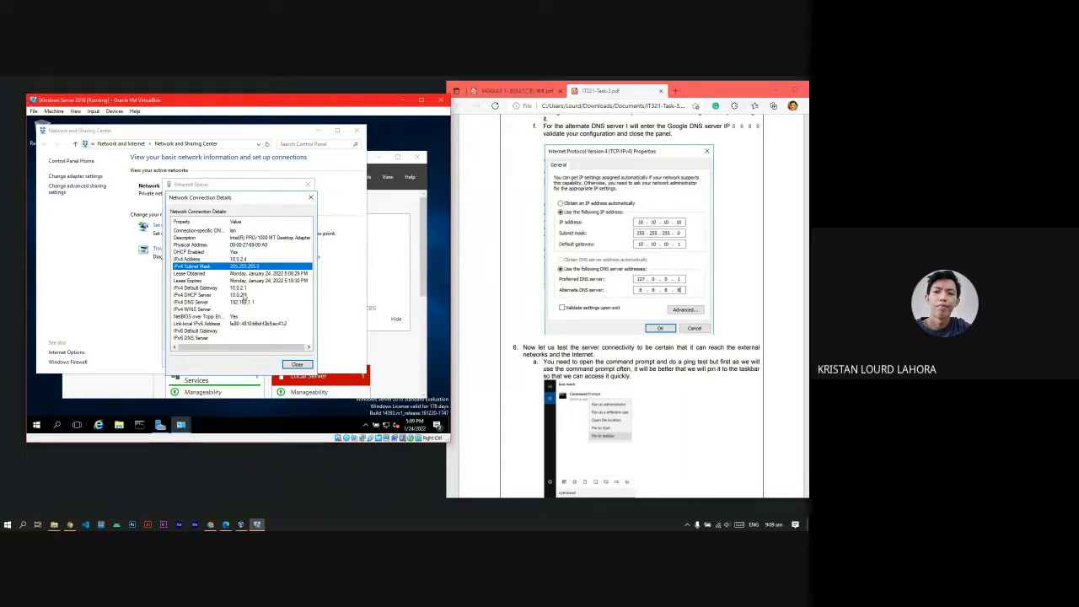
click(248, 289)
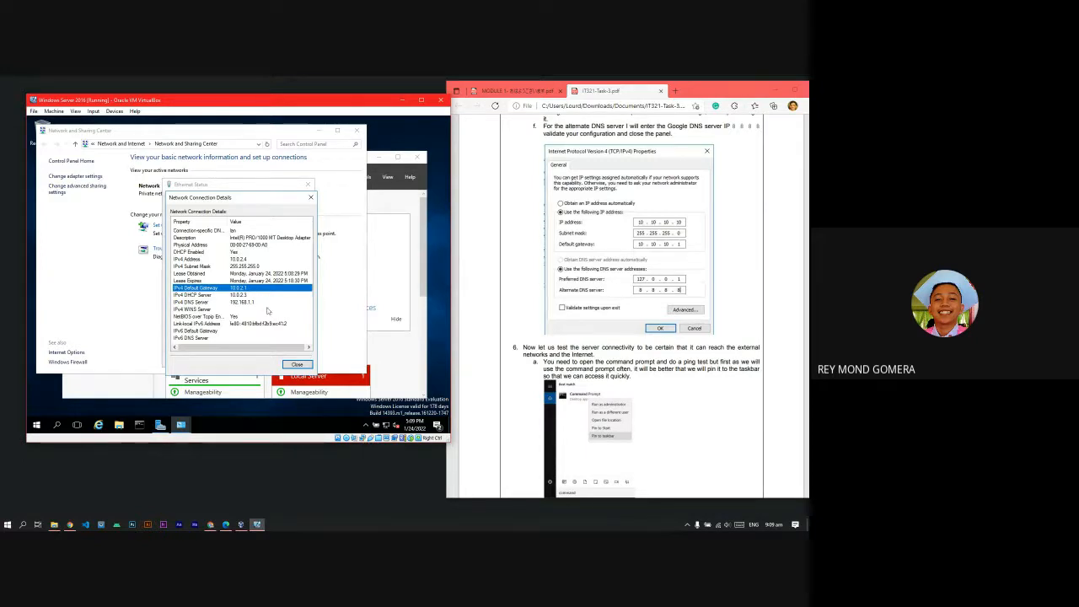
click(297, 364)
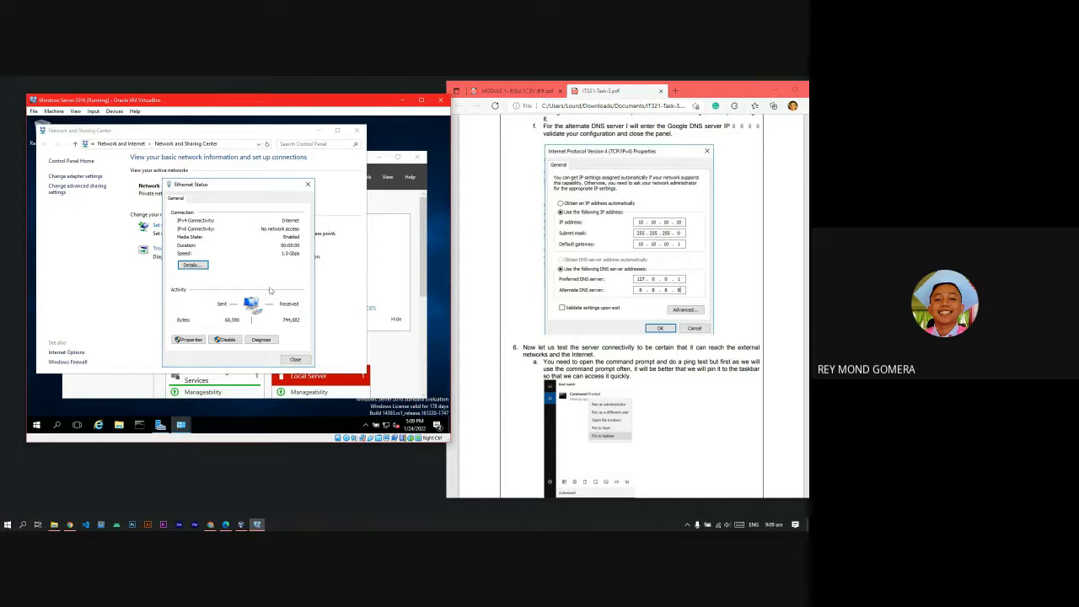
- Reopen the Ethernet connection's IPv4 properties, choose manual addressing and set the IP address to 10.10.10.10
click(200, 340)
click(235, 282)
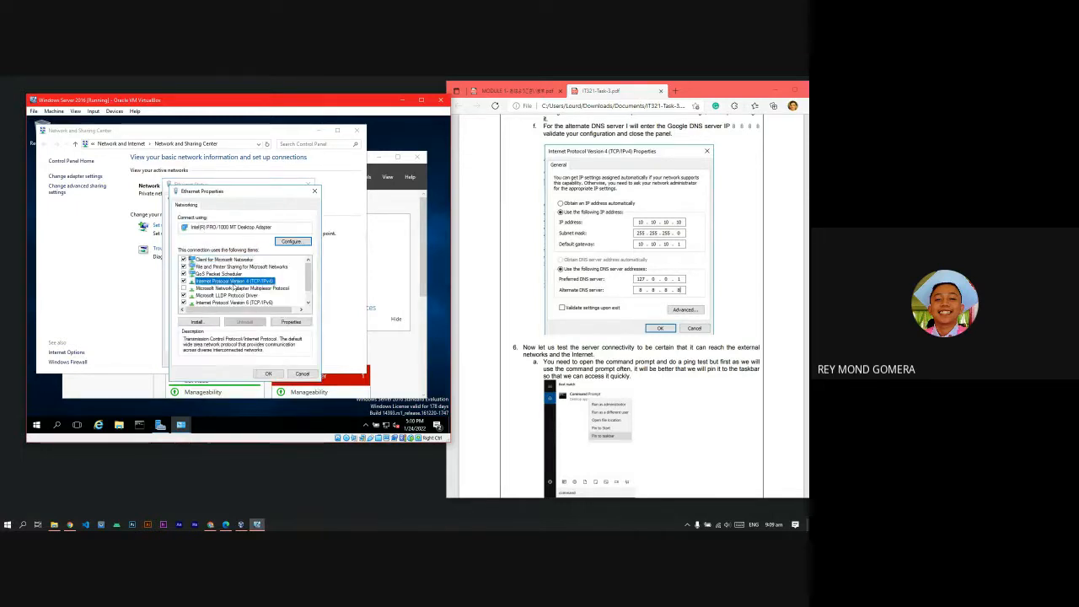
double_click(234, 282)
drag(253, 193, 305, 193)
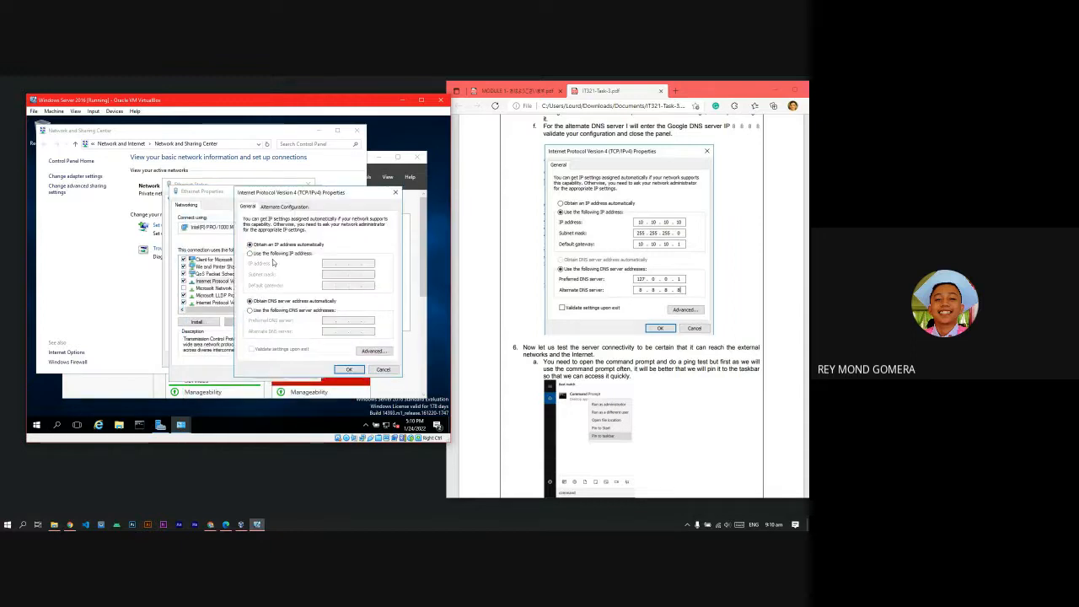
click(274, 254)
click(343, 265)
text(10 . 10 . )
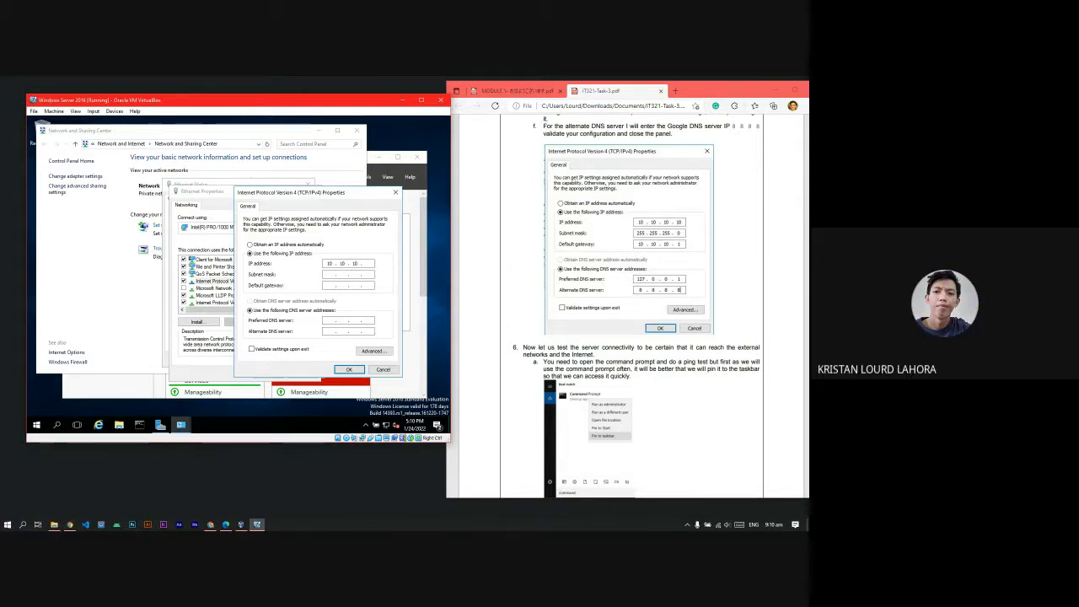
text(10)
- Set the subnet mask to 255.255.255.0 and the default gateway to 10.10.10.1
click(328, 273)
click(347, 275)
text(255 . 255 . 255 . 0)
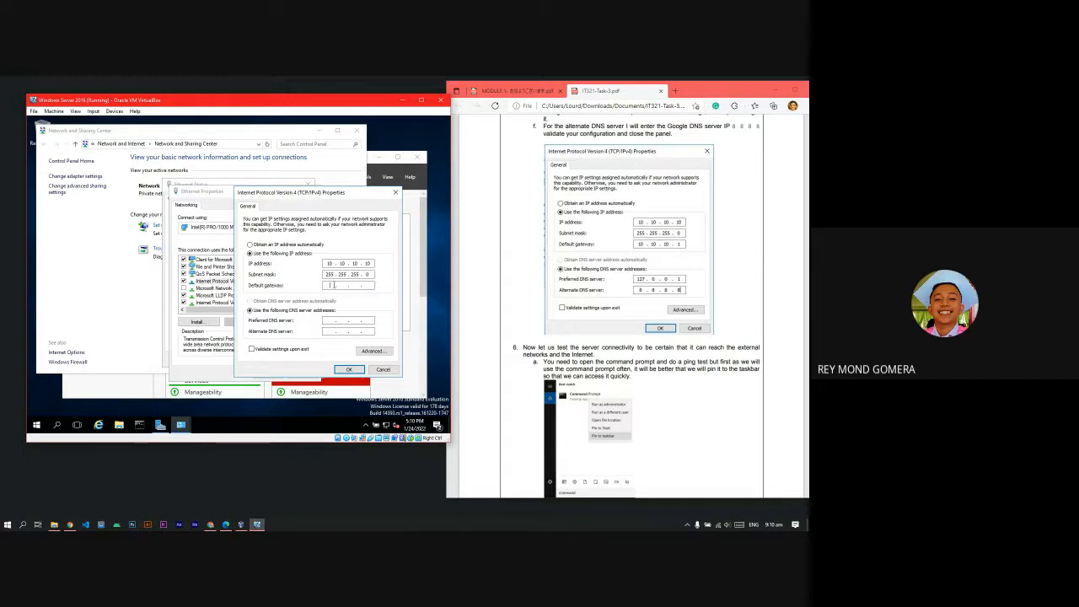
click(333, 285)
text(10 . 10 .  .)
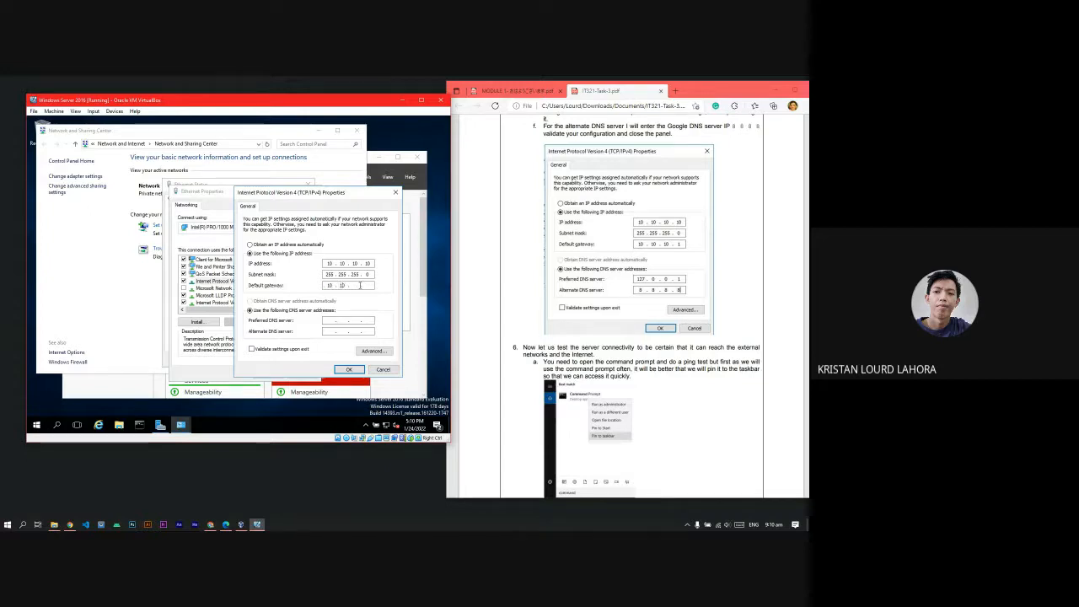
text(10 . 1)
- Following the PDF, set the preferred DNS server to 127.0.0.1 and the alternate to 8.8.8.8, and accept the IPv4 settings
scroll(665, 300, up, 3)
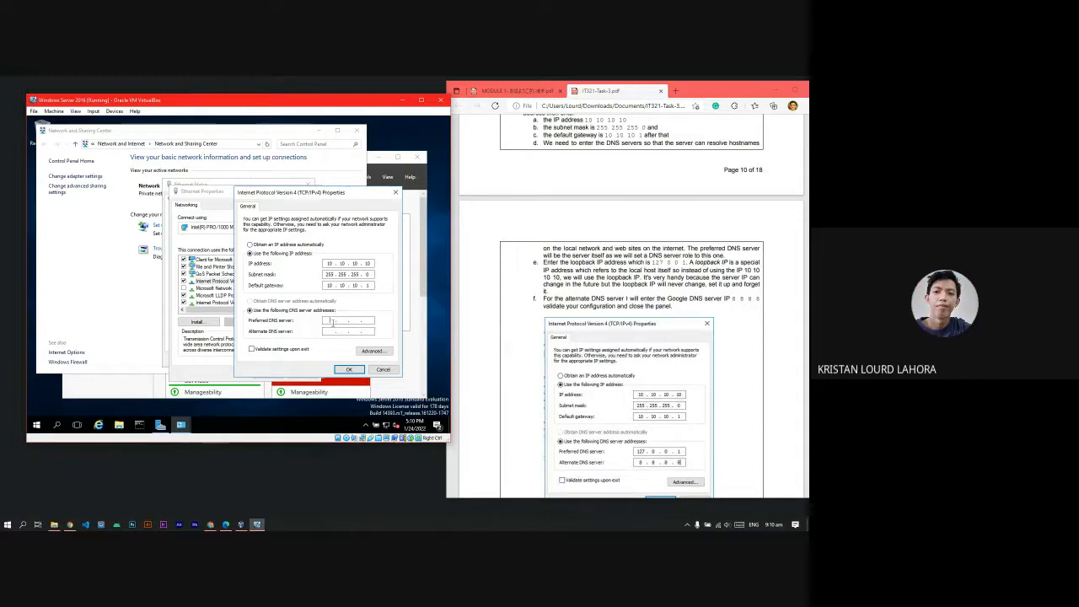
text(127 . 0 . 0 .)
click(371, 320)
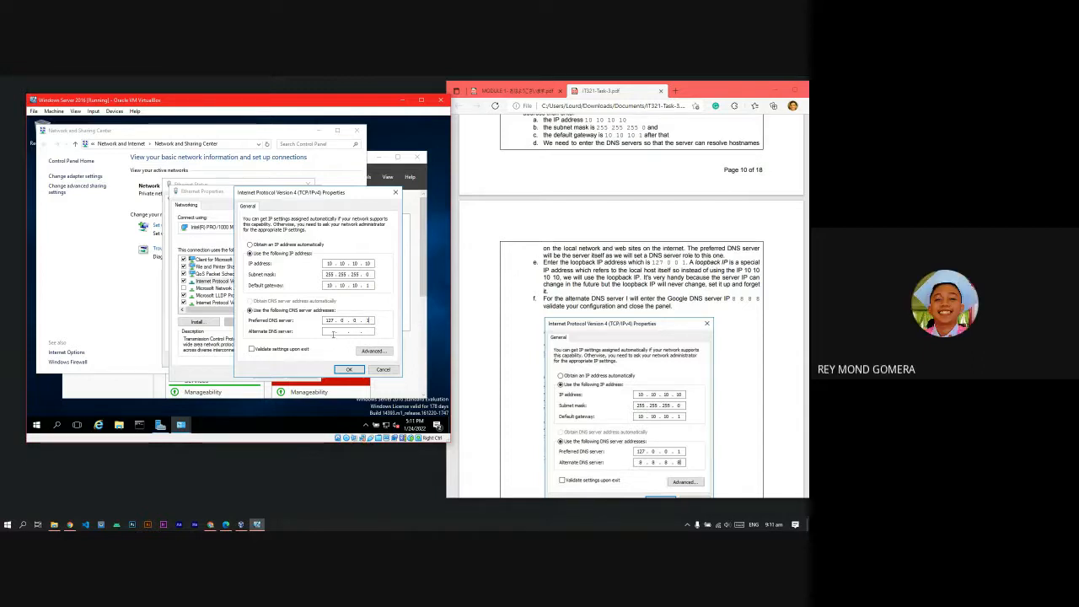
scroll(590, 354, down, 3)
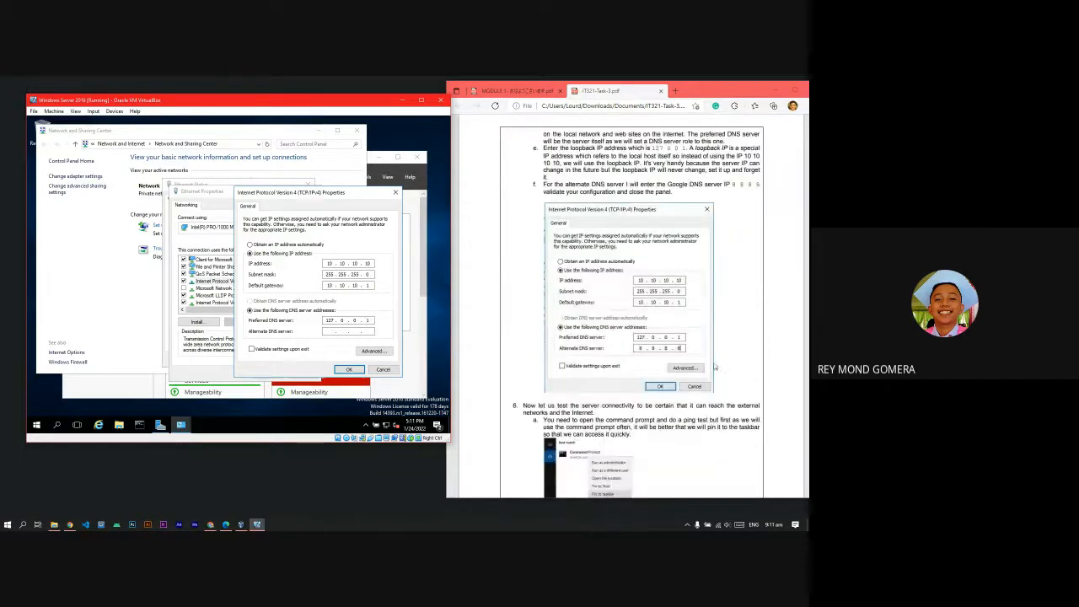
click(352, 331)
text(8 . . .)
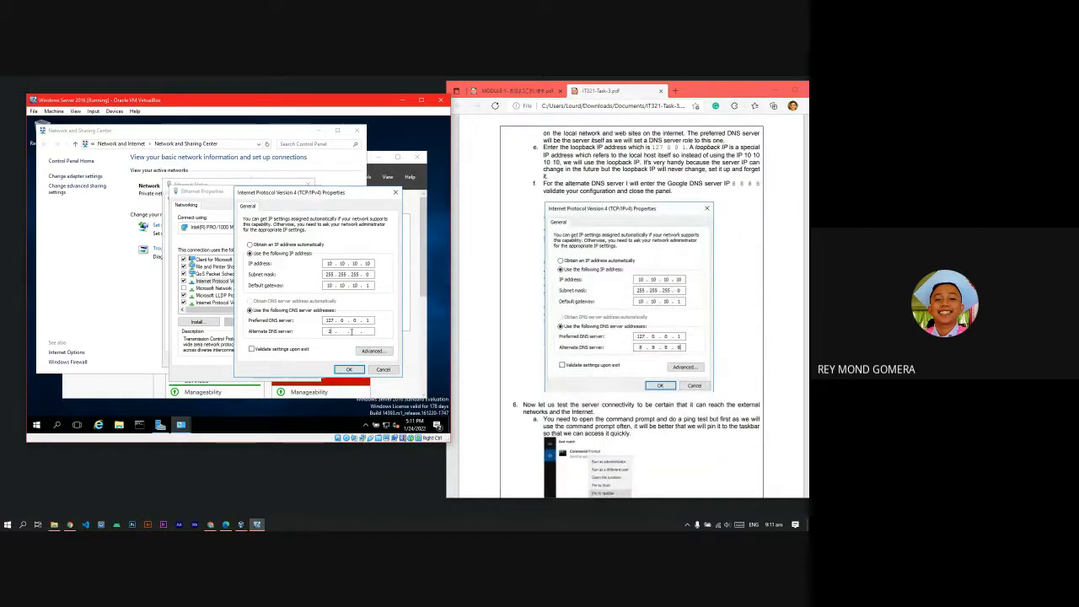
text(8)
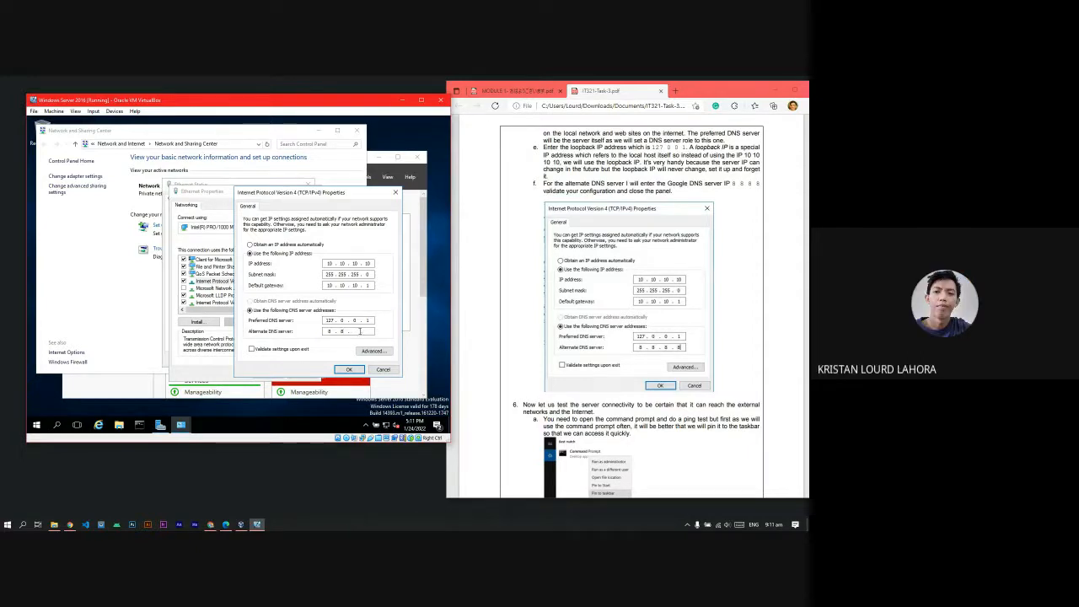
text(.8.8.8)
click(348, 369)
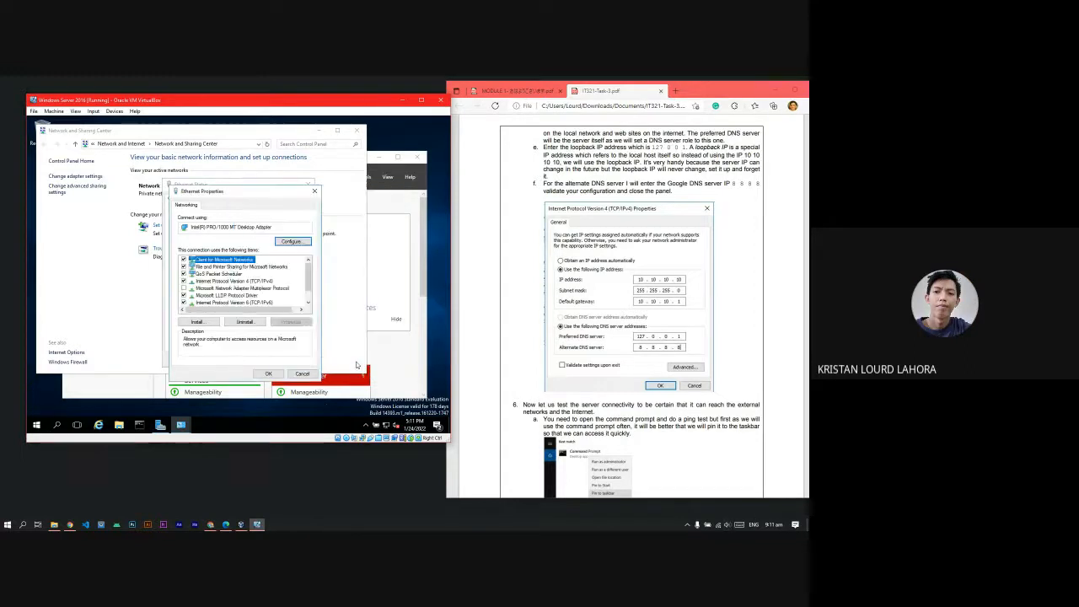
- Apply the Ethernet properties and run Windows Network Diagnostics on the Ethernet connection
click(268, 373)
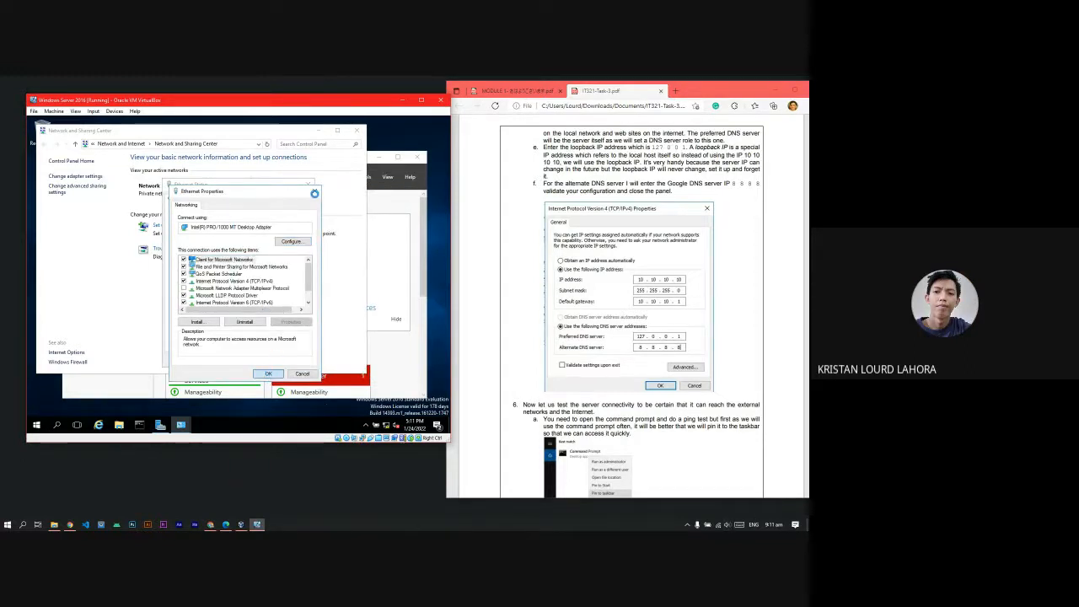
click(255, 337)
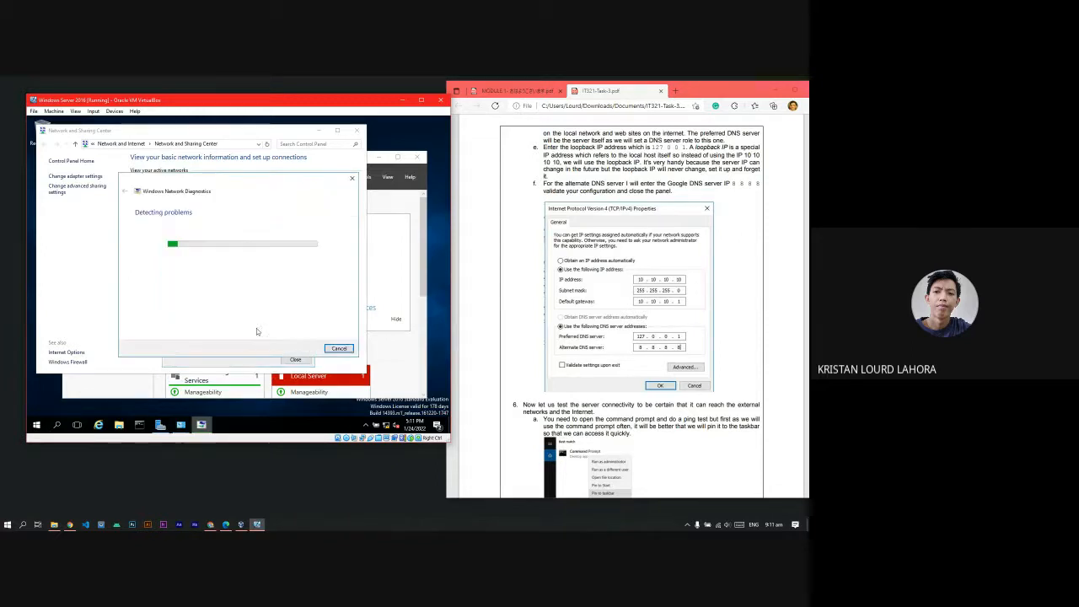
mouse_move(295, 244)
mouse_down()
mouse_move(318, 239)
mouse_move(272, 260)
mouse_move(290, 252)
mouse_up()
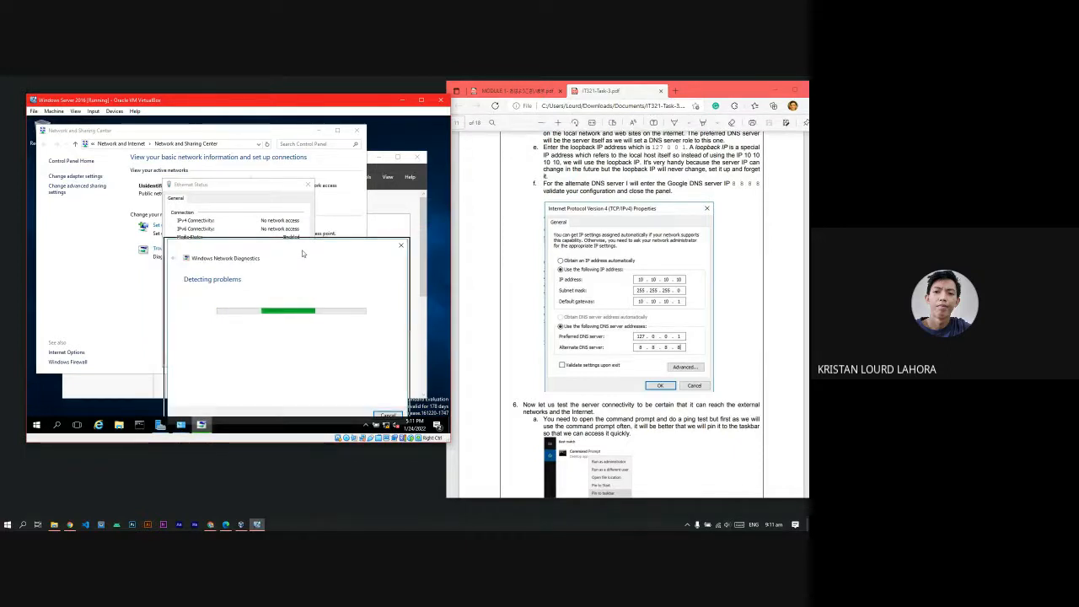
drag(307, 248, 449, 180)
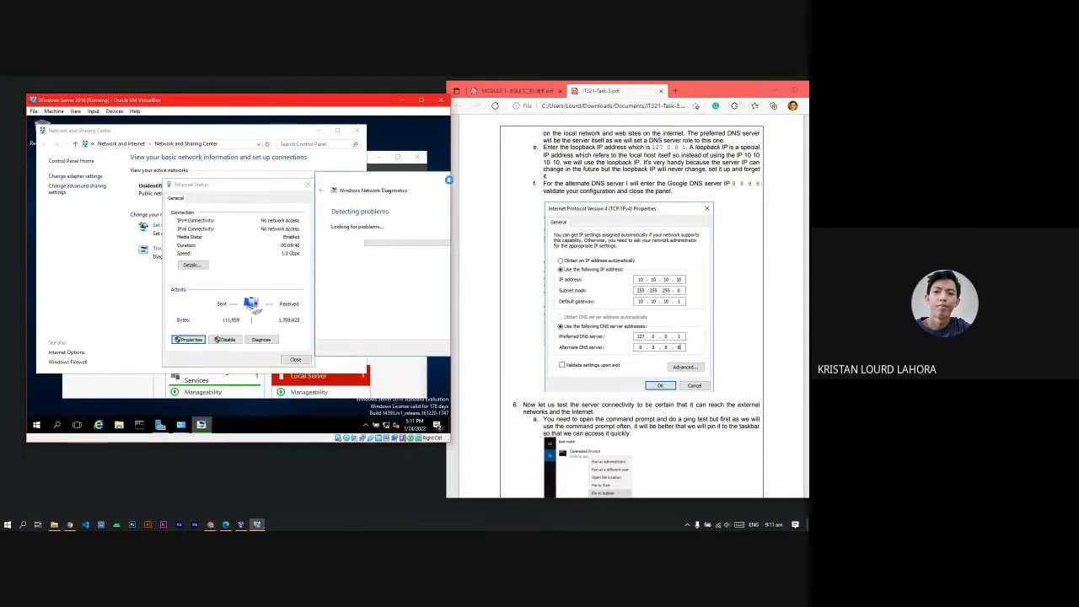
click(369, 192)
drag(369, 193, 266, 208)
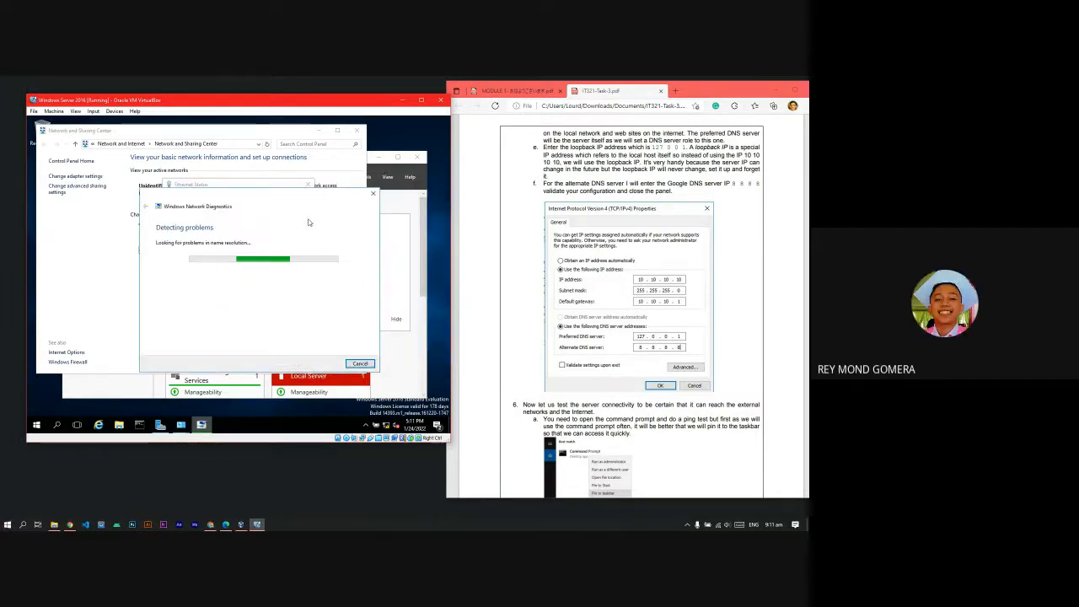
drag(292, 210, 291, 166)
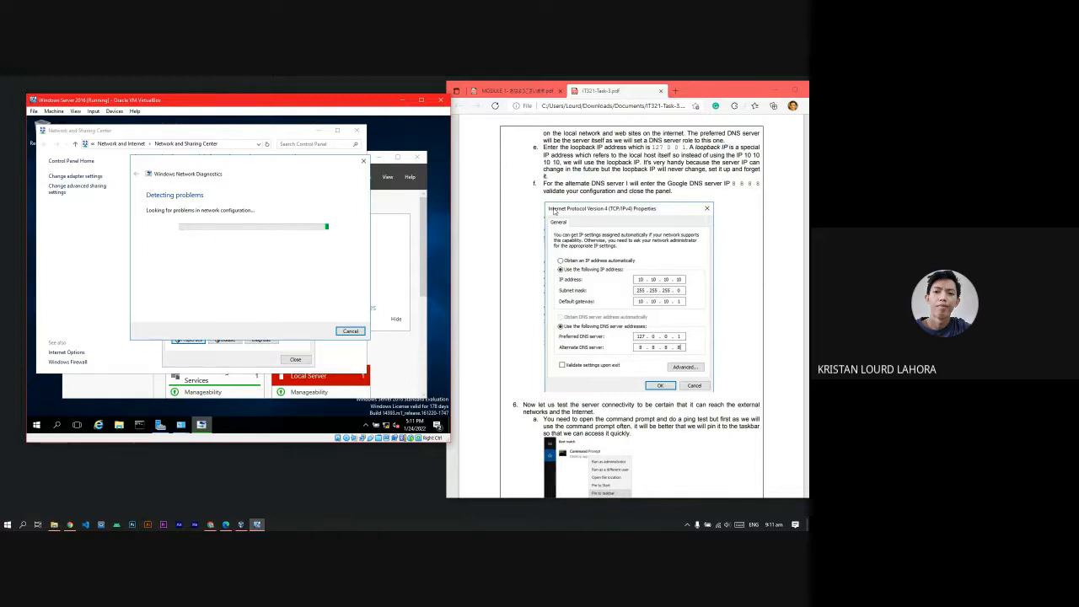
- Let the network diagnosis finish, review the problems found against the PDF's IPv4 settings, and close the troubleshooter
scroll(648, 327, down, 3)
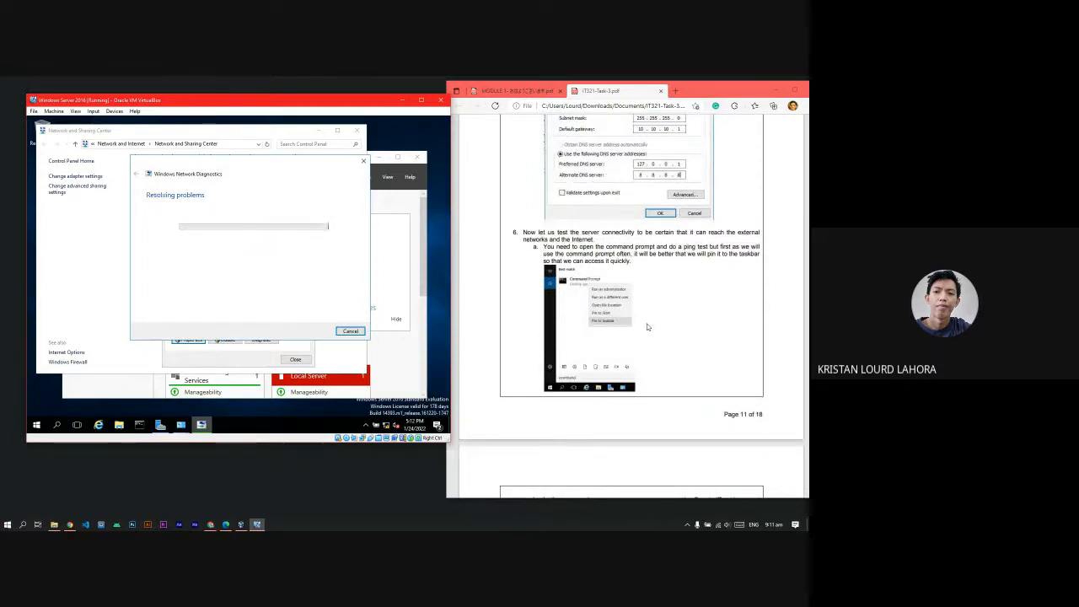
click(271, 247)
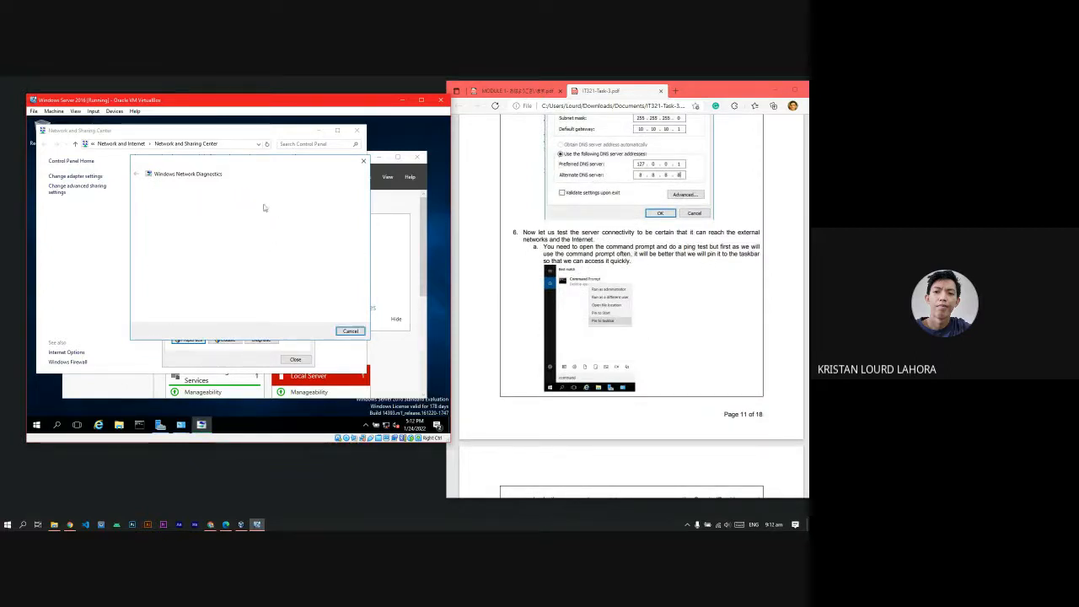
drag(255, 166, 289, 219)
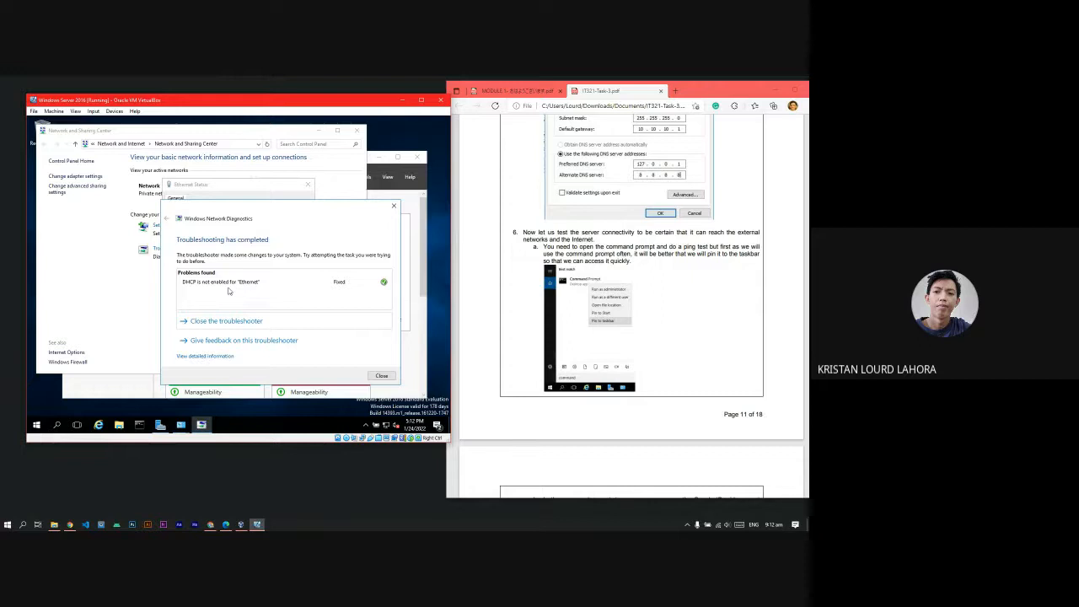
scroll(616, 298, up, 1)
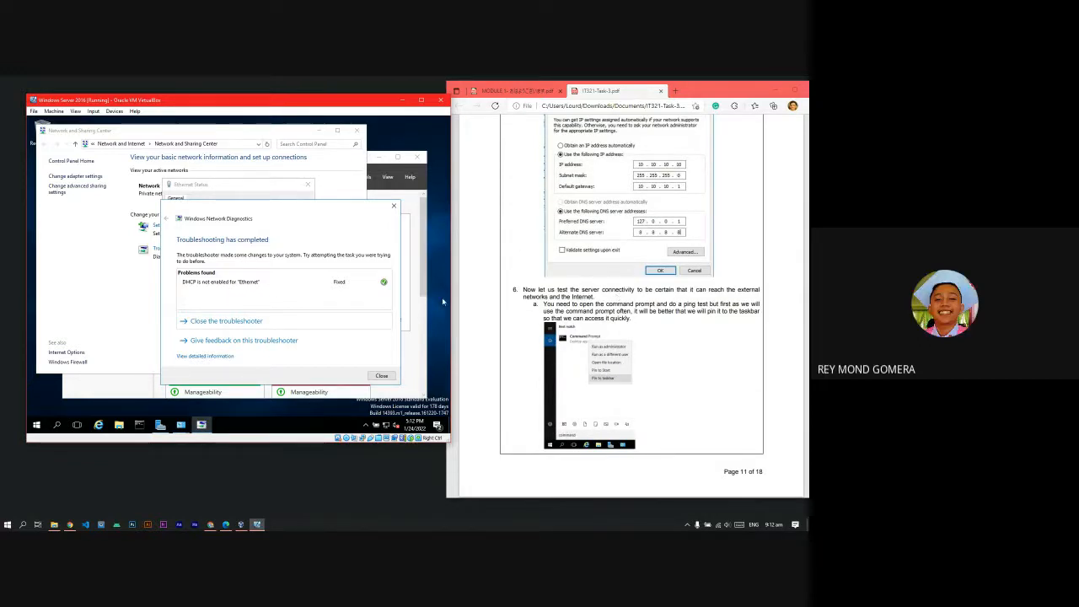
drag(309, 212, 301, 243)
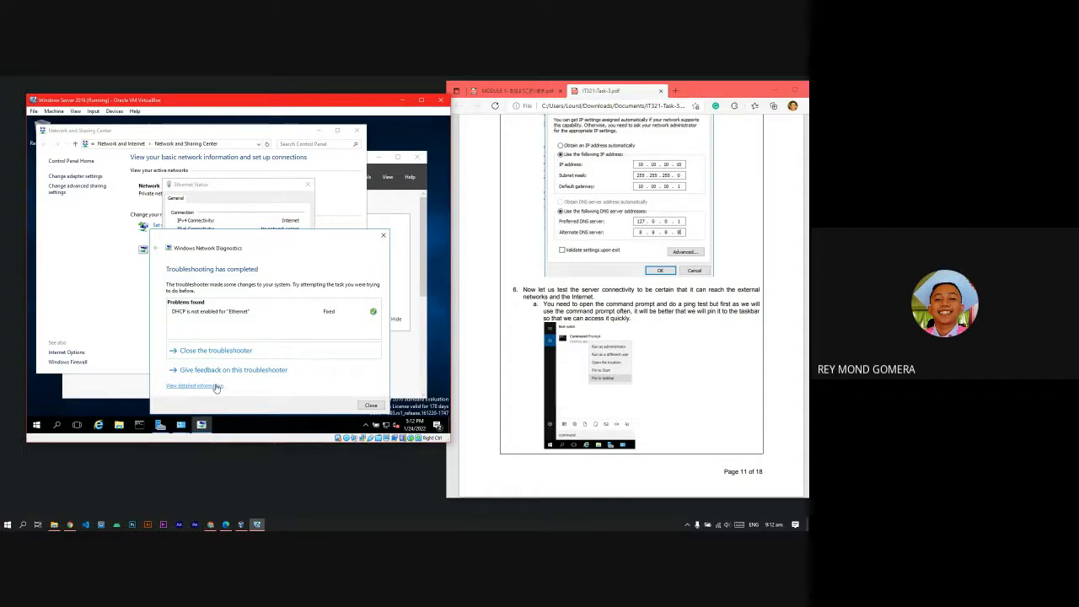
drag(287, 249, 307, 238)
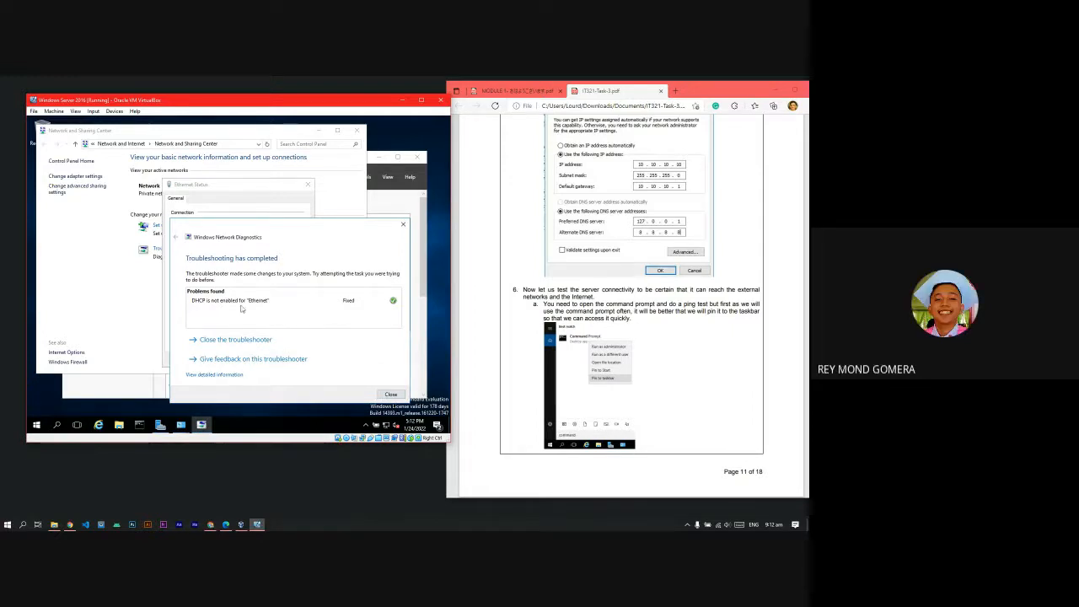
click(390, 395)
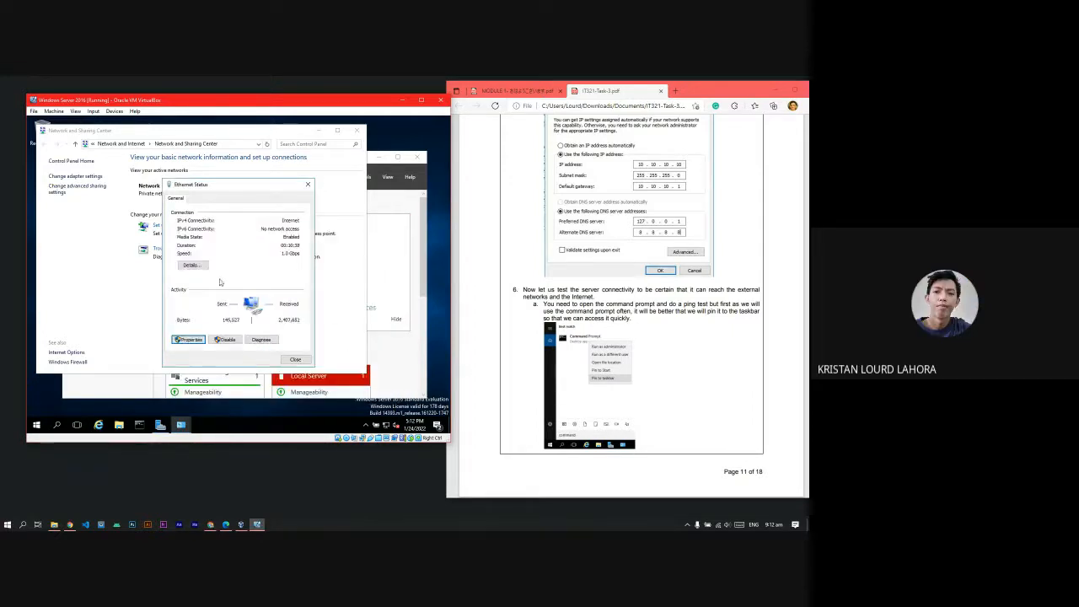
- Reopen the Ethernet connection's IPv4 properties, try manual DNS addressing and switch it back to automatic
click(188, 340)
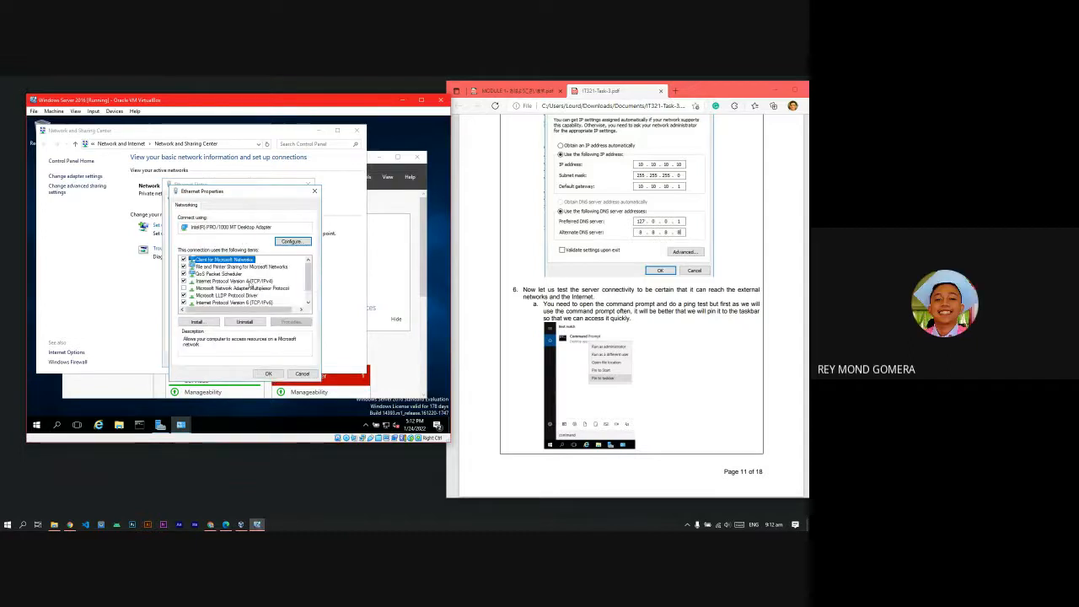
drag(252, 191, 341, 172)
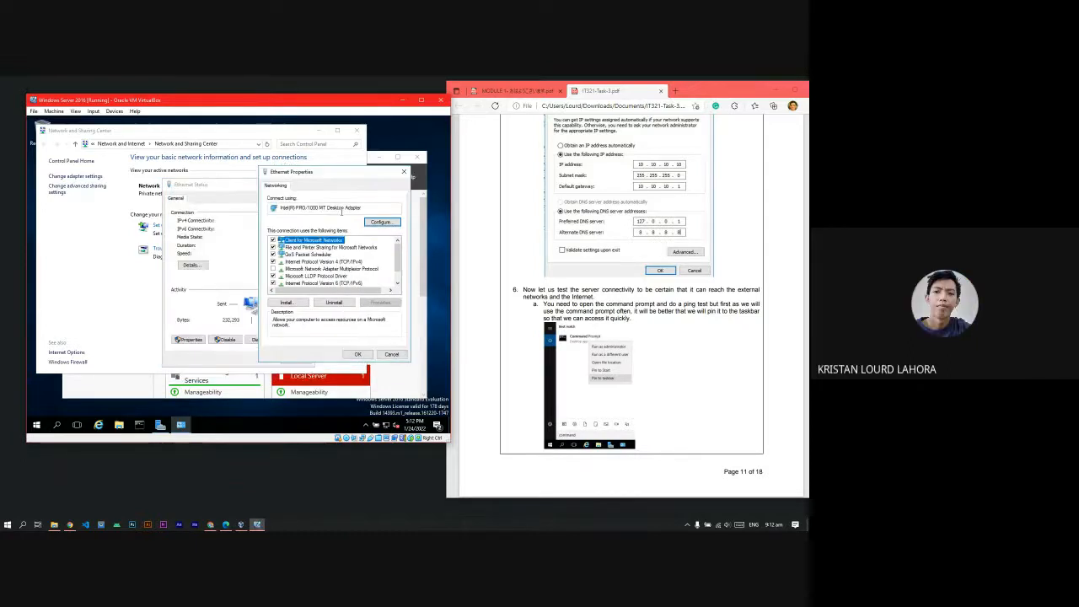
double_click(341, 262)
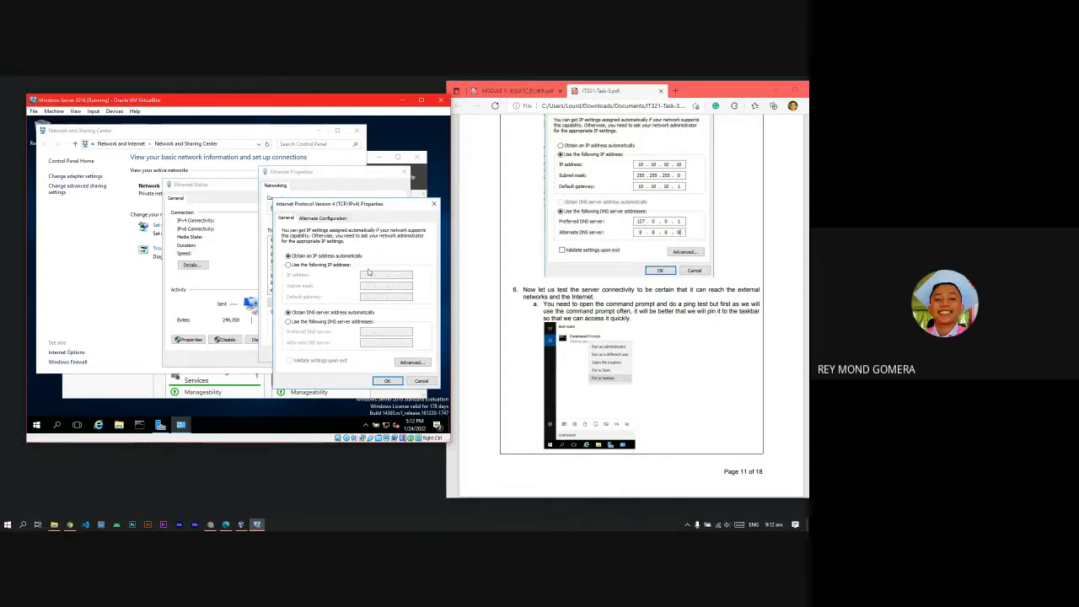
click(329, 323)
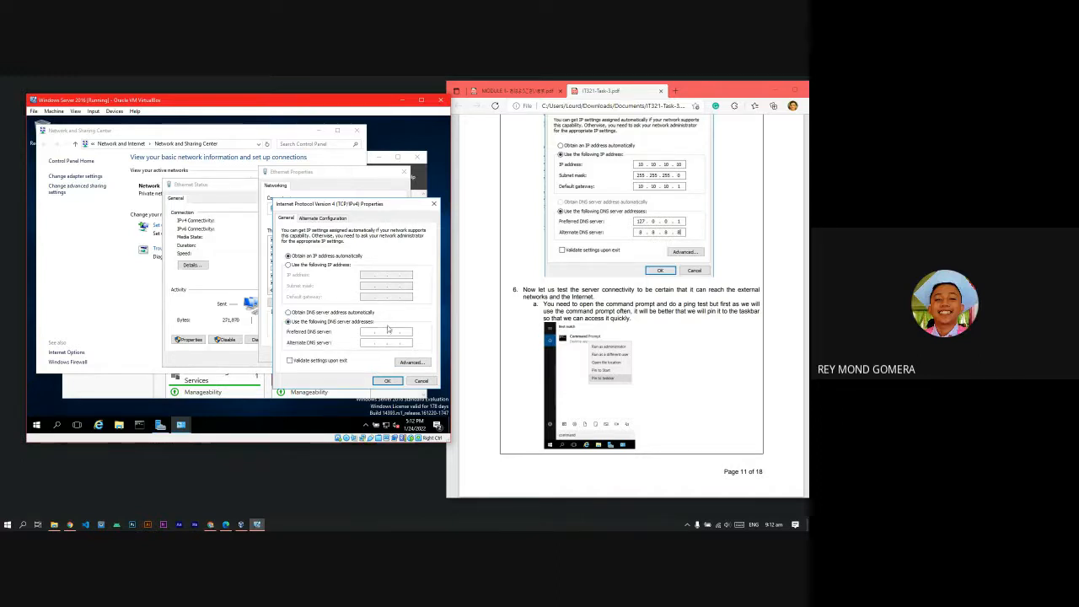
click(388, 331)
click(319, 314)
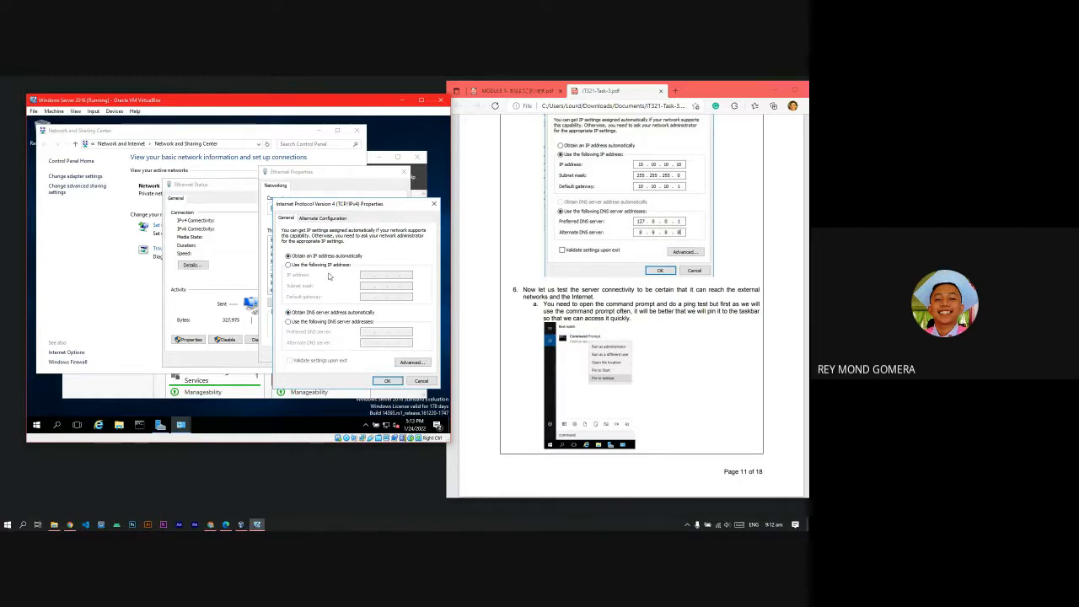
- Try to assign the manual IP address 10.10.10.10 with subnet mask 255.255.255.0
click(333, 268)
click(372, 277)
text(10 . 10 )
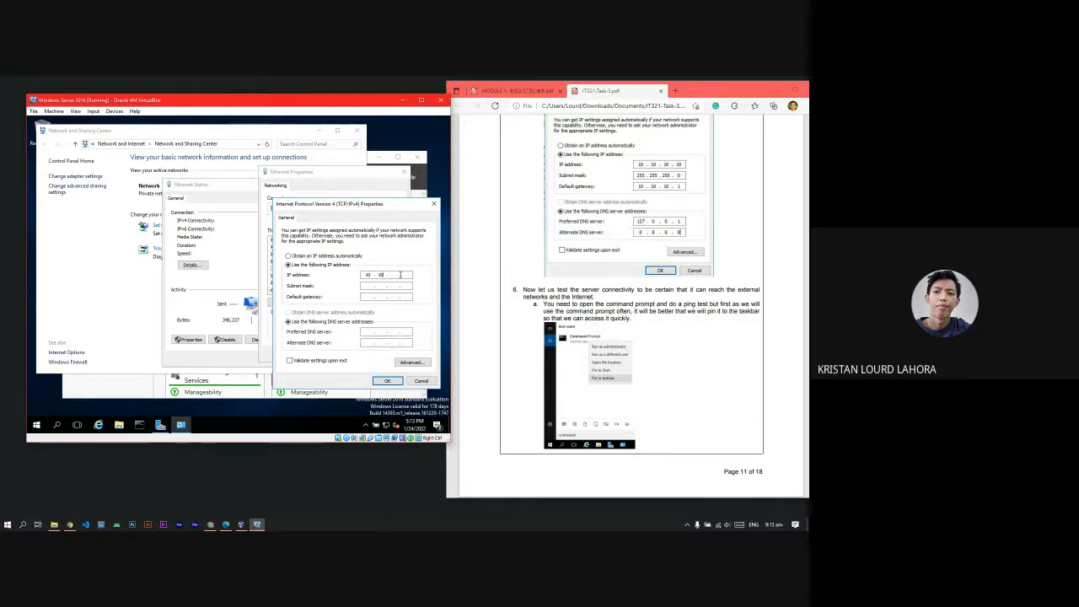
text(. 10 . )
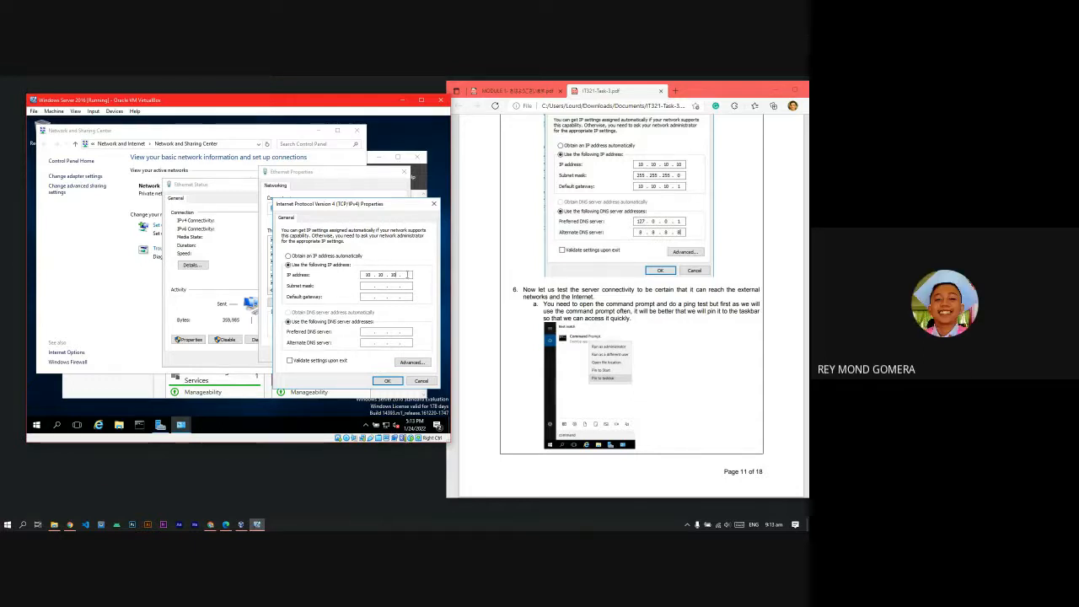
text(10)
click(370, 286)
text(255 . 255 . 255 . 0)
- Begin the default gateway with 10.10, and cancel the IPv4 and Ethernet properties without applying them
click(369, 297)
text(10 . 10)
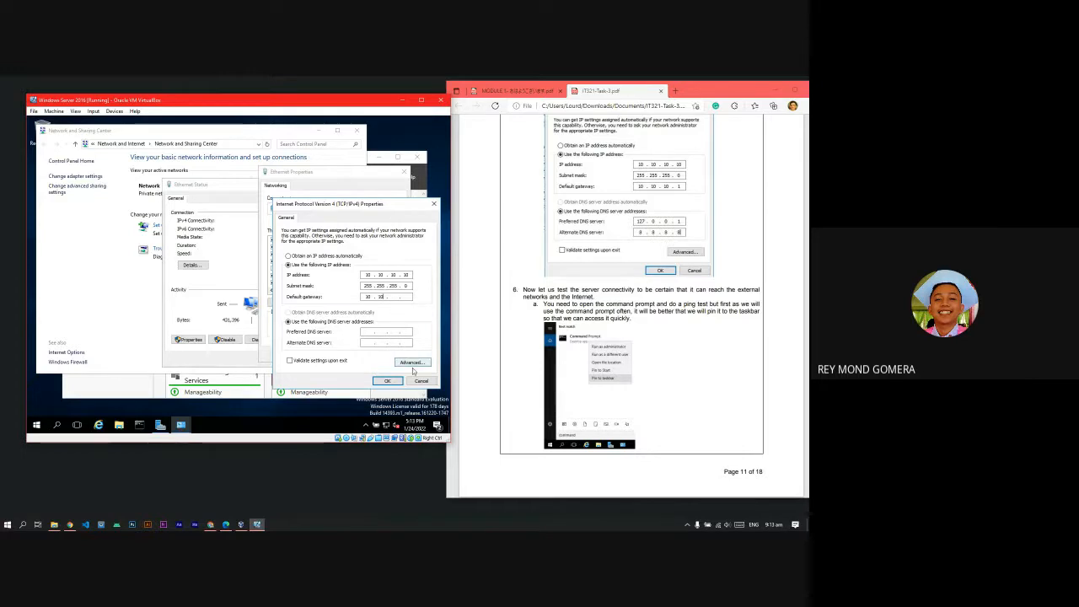
drag(360, 206, 381, 276)
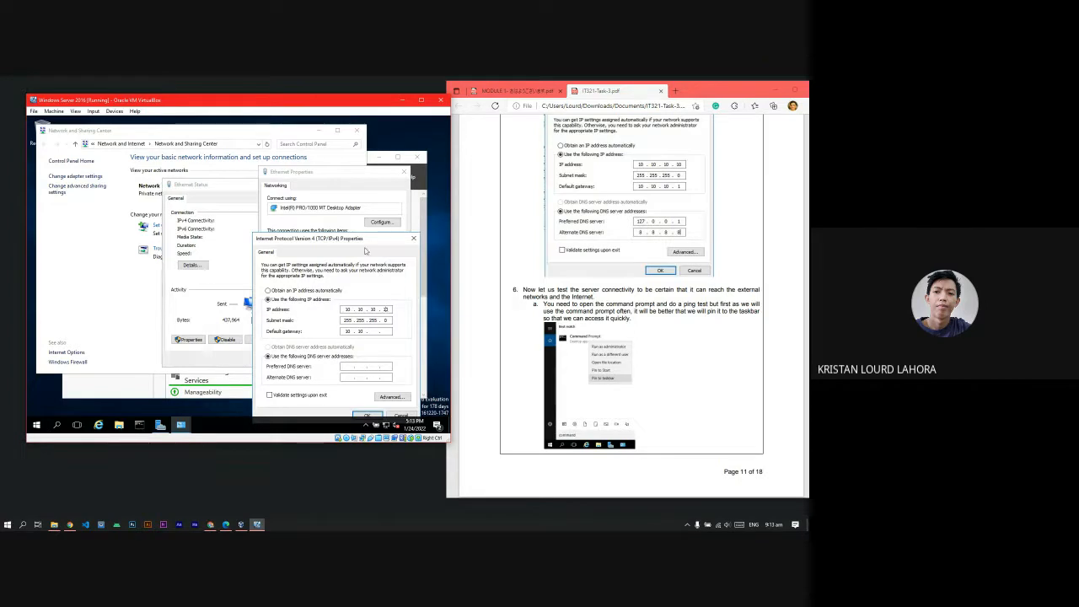
drag(365, 250, 194, 207)
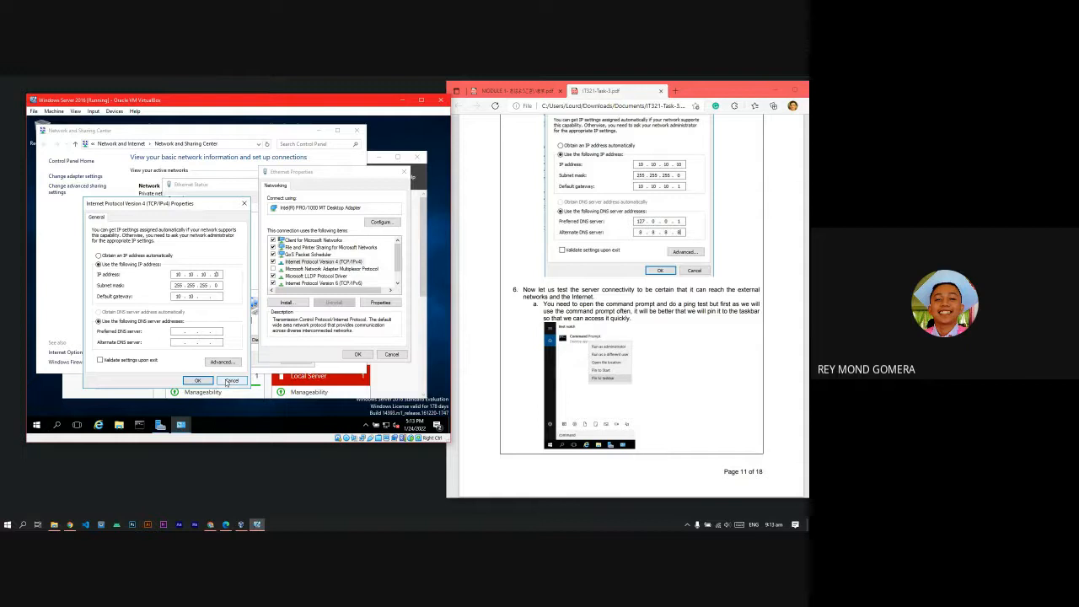
click(228, 380)
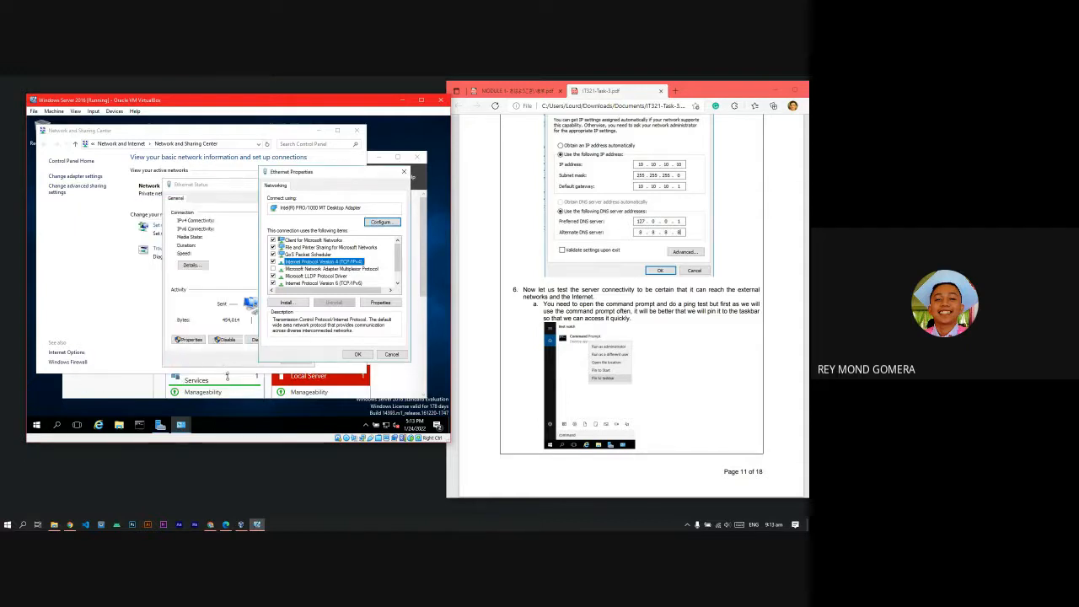
click(392, 354)
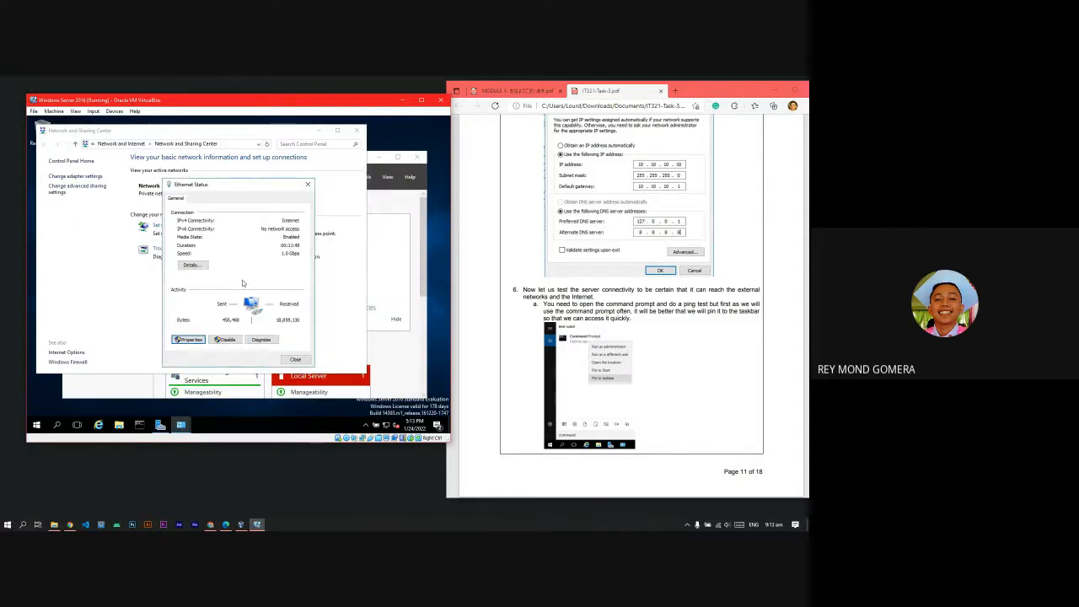
- Examine the IPv4 address, DHCP server and DNS server entries in the Ethernet connection's network details
click(192, 265)
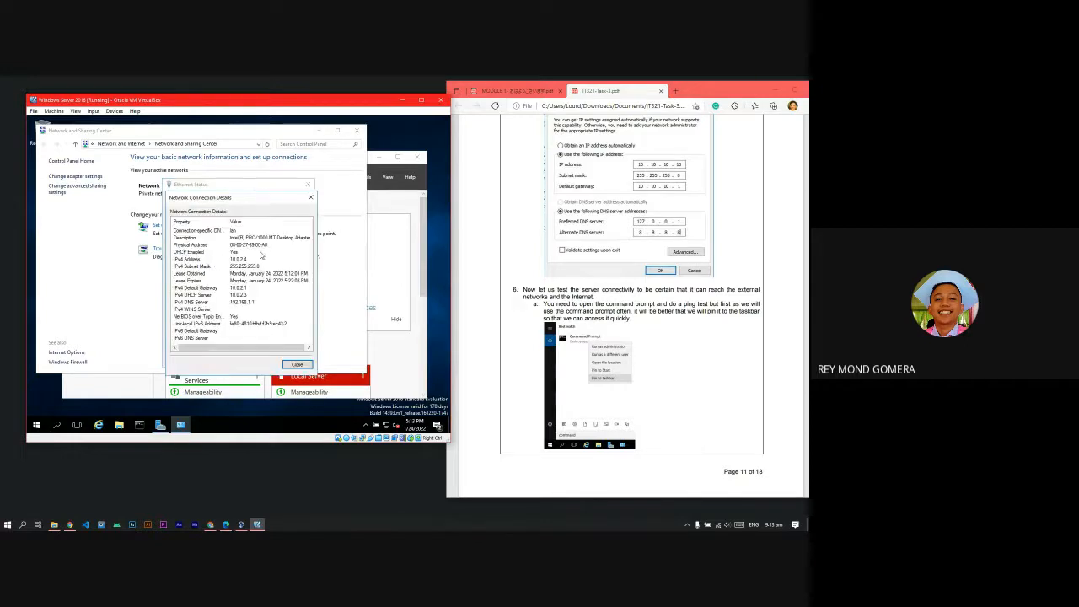
click(266, 252)
click(251, 259)
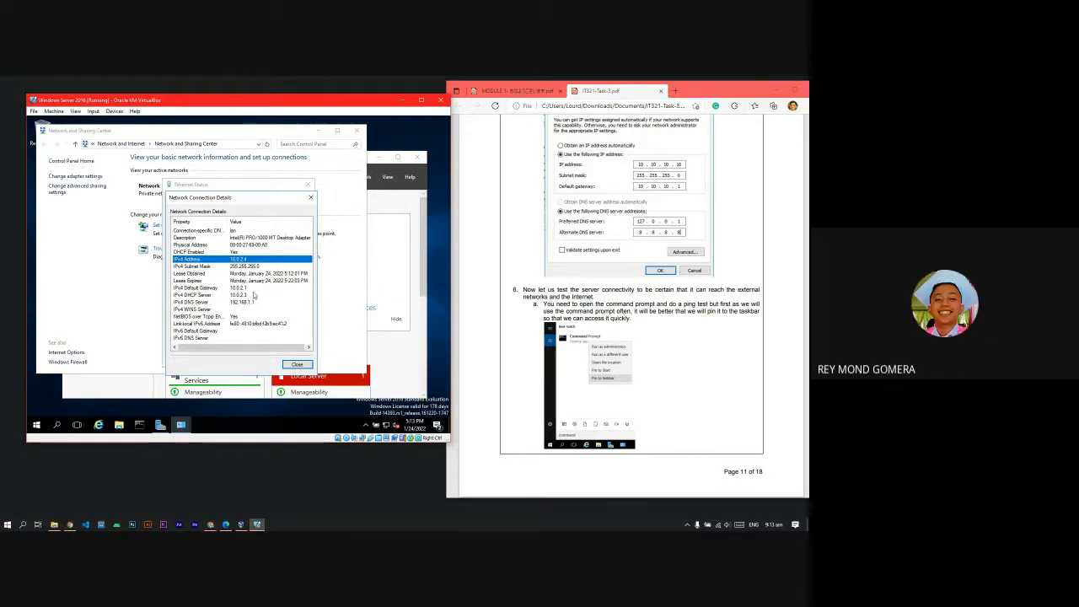
click(256, 302)
click(253, 295)
click(255, 303)
- Open Notepad on the host and note the DNS server address 192.168.1.1 on the first line
click(23, 525)
text(n)
click(76, 364)
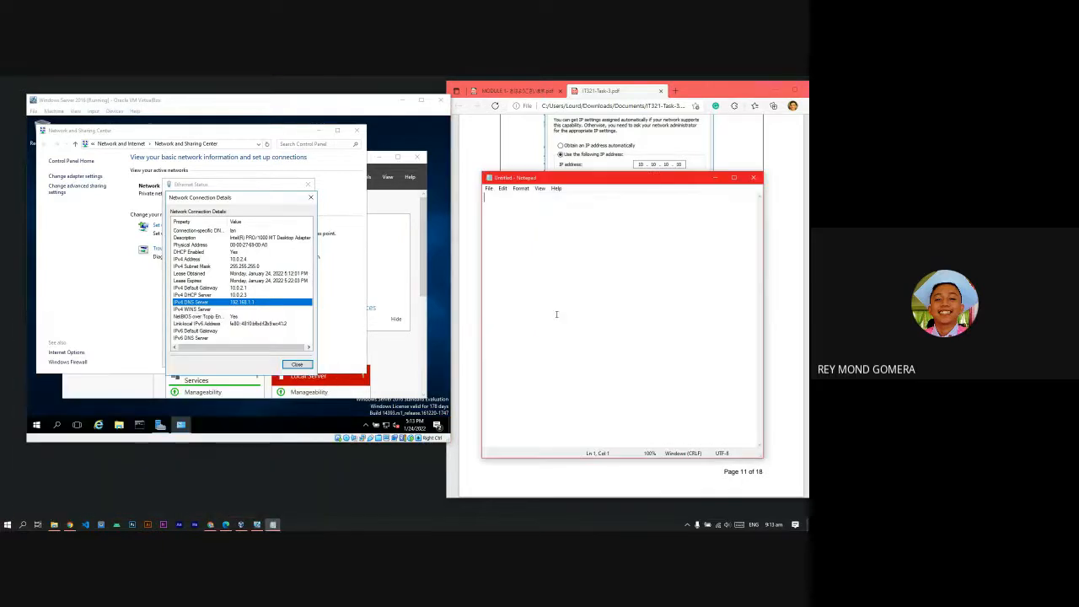
text(192.16)
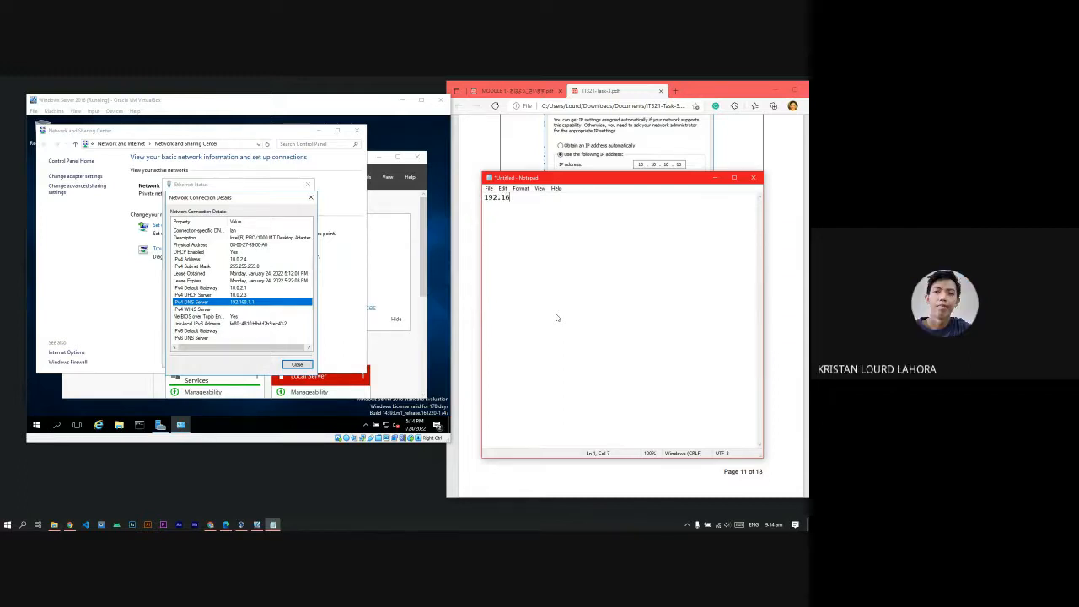
text(8.1.1)
key(Return)
drag(536, 199, 477, 198)
drag(544, 202, 470, 202)
click(564, 201)
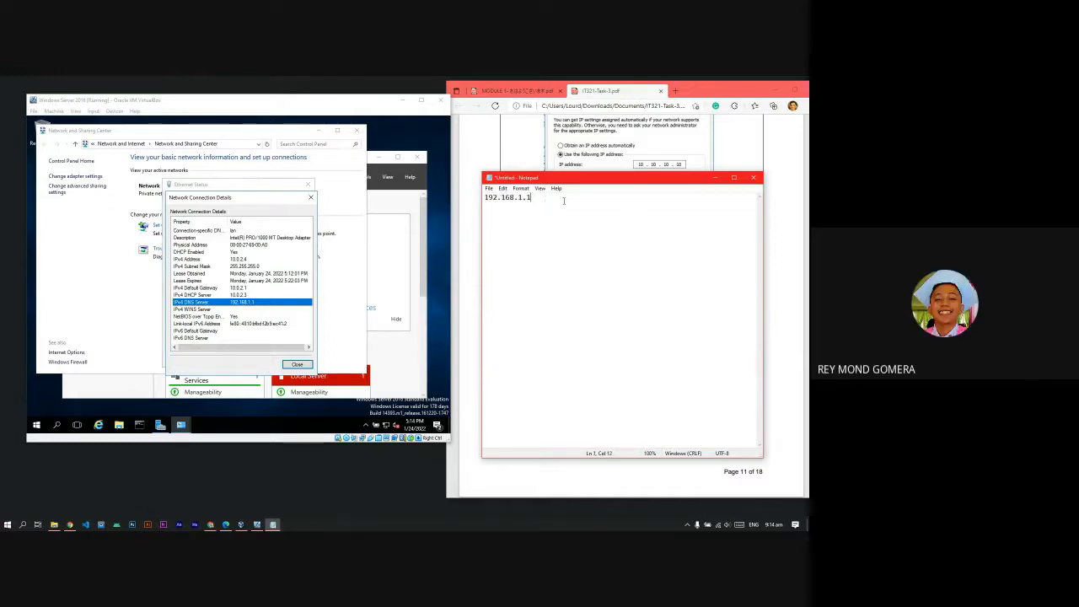
- Note the DHCP server address 10.0.2.3 on the second line of the Notepad file
click(230, 295)
click(231, 302)
click(543, 210)
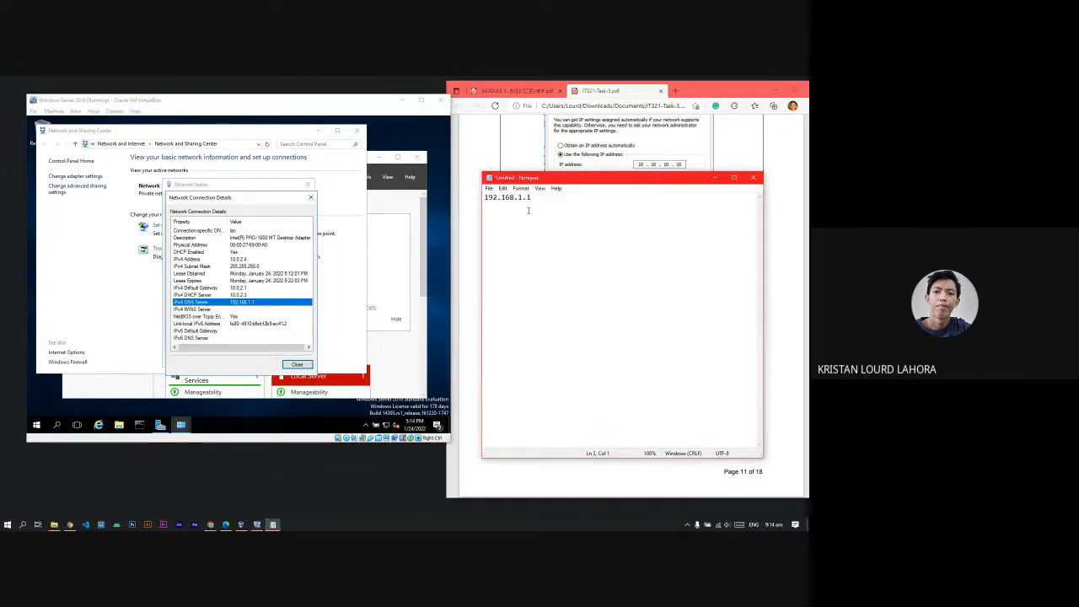
text(10.2.)
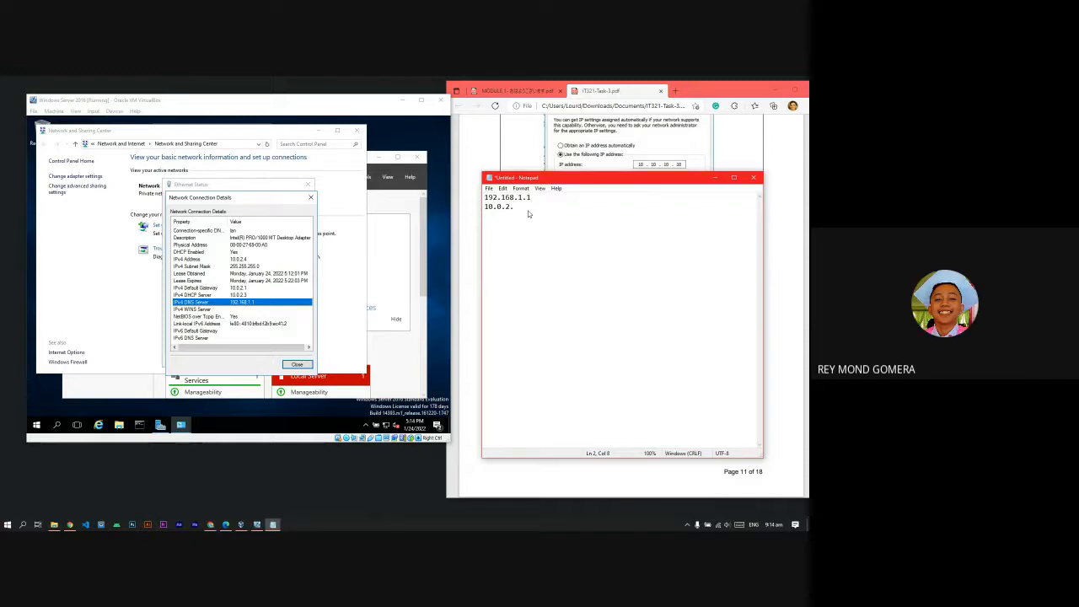
text(3)
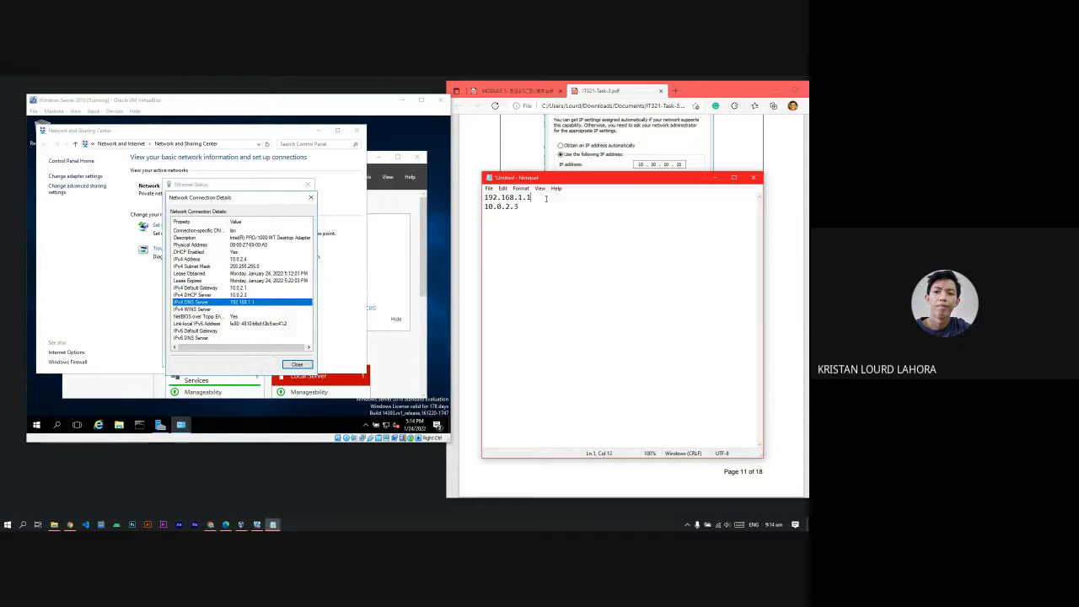
- Insert nine blank lines between the two noted addresses to separate them
key(Return)
key(Return)
key(Return)
key(Return)
key(Return)
key(Return)
key(Return)
key(Return)
key(Return)
click(554, 207)
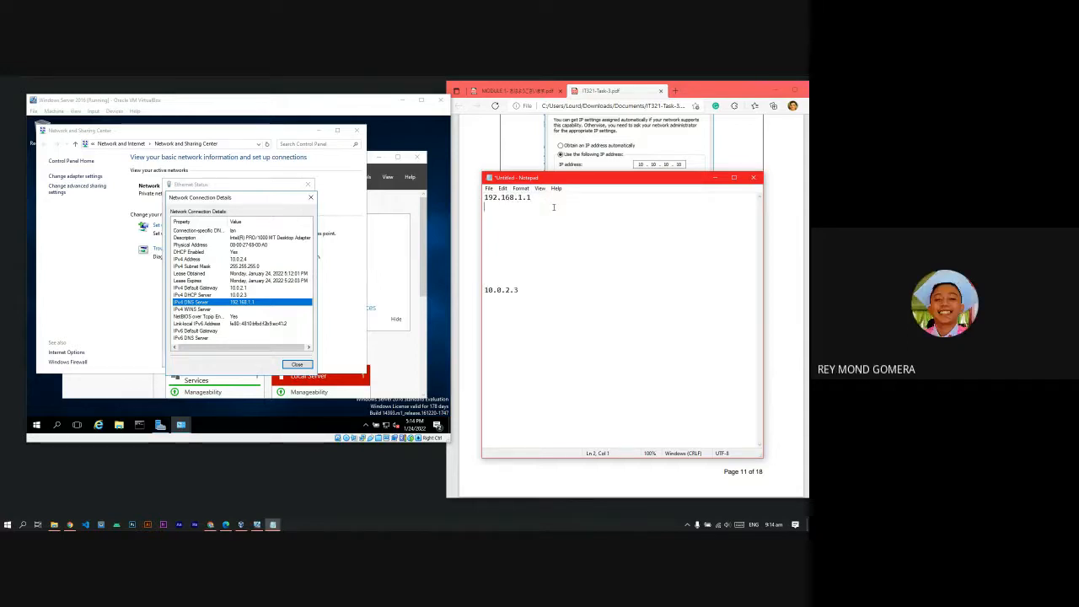
click(549, 225)
click(511, 212)
- Change the lower noted address to 10.0.2.1 and highlight it
click(520, 289)
key(BackSpace)
text(1)
drag(527, 289, 464, 290)
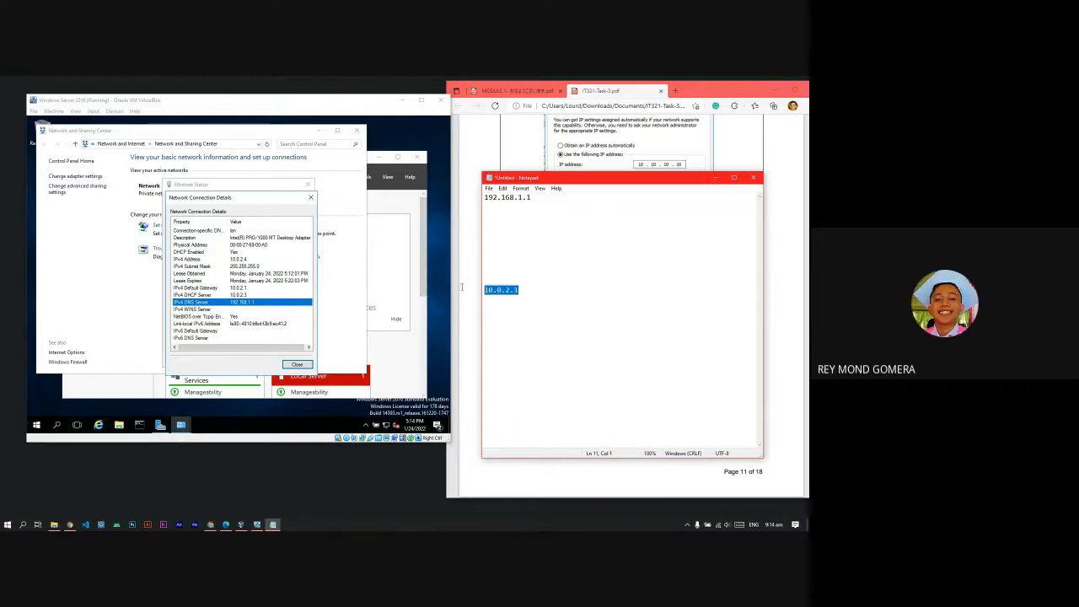
- Move the 10.0.2.1 note up to two lines below 192.168.1.1 and insert two blank lines above both addresses
key(ctrl+x)
click(498, 216)
key(ctrl+v)
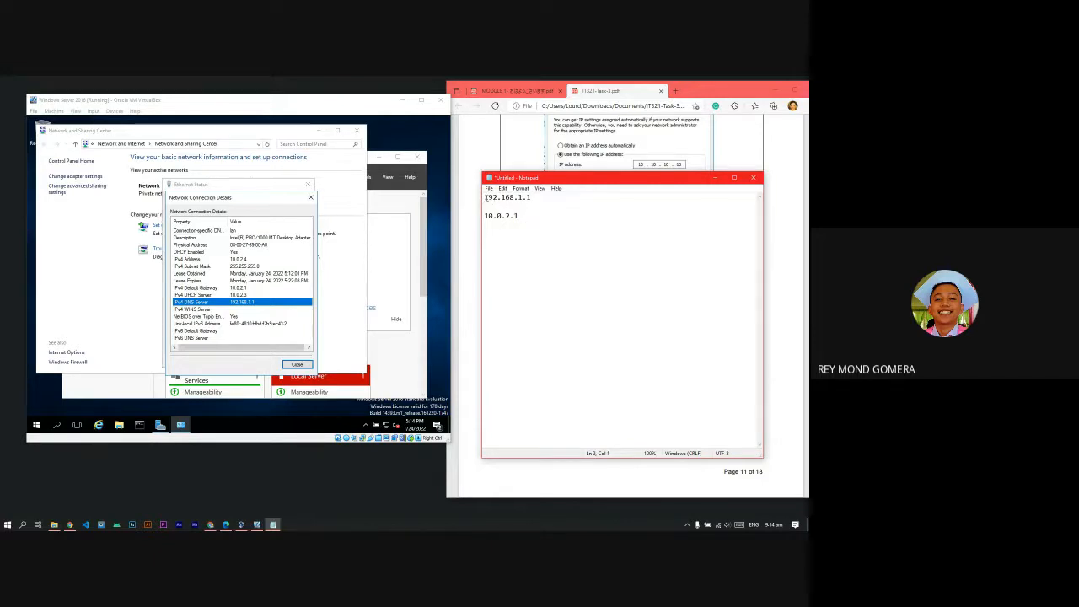
key(Return)
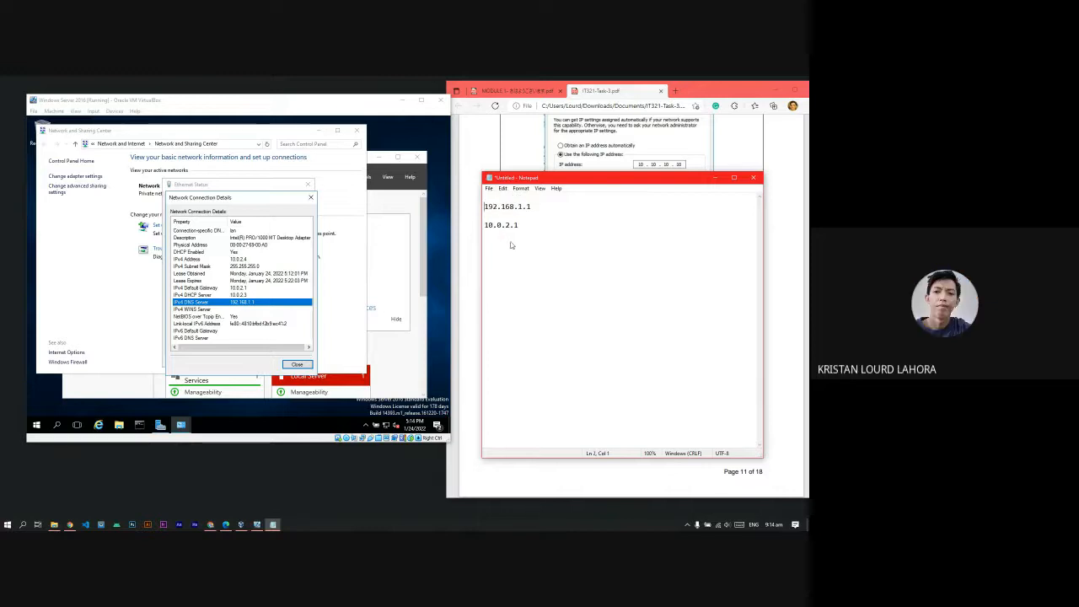
key(Return)
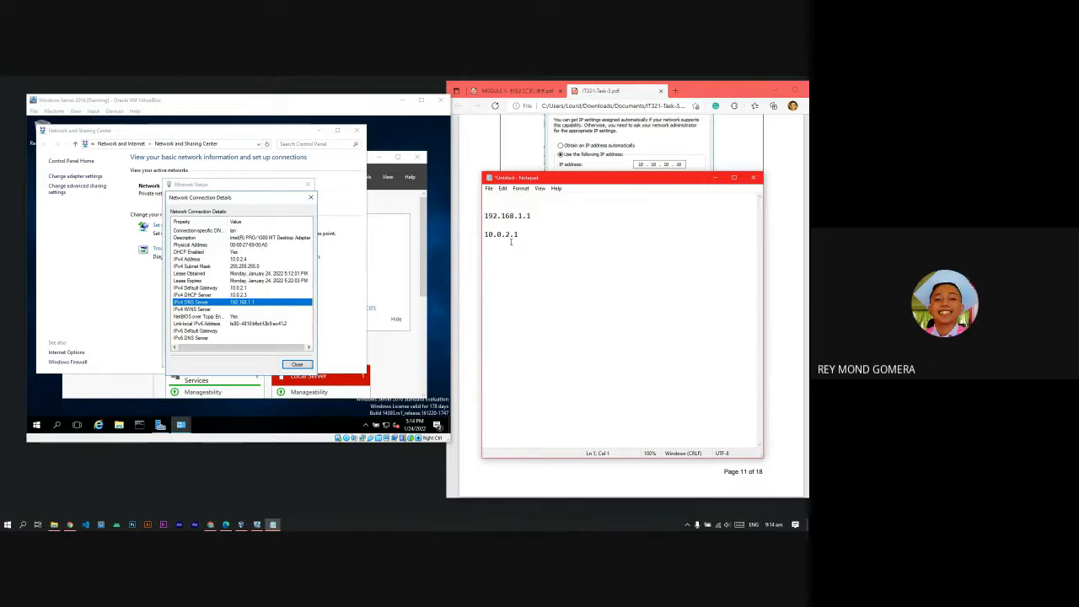
- Add the server's IP address 10.0.2.4 as the first note line and move 10.0.2.1 between it and 192.168.1.1
text(10.0.2.4)
key(shift+Home)
click(536, 234)
key(shift+Home)
key(ctrl+x)
click(533, 207)
key(ctrl+v)
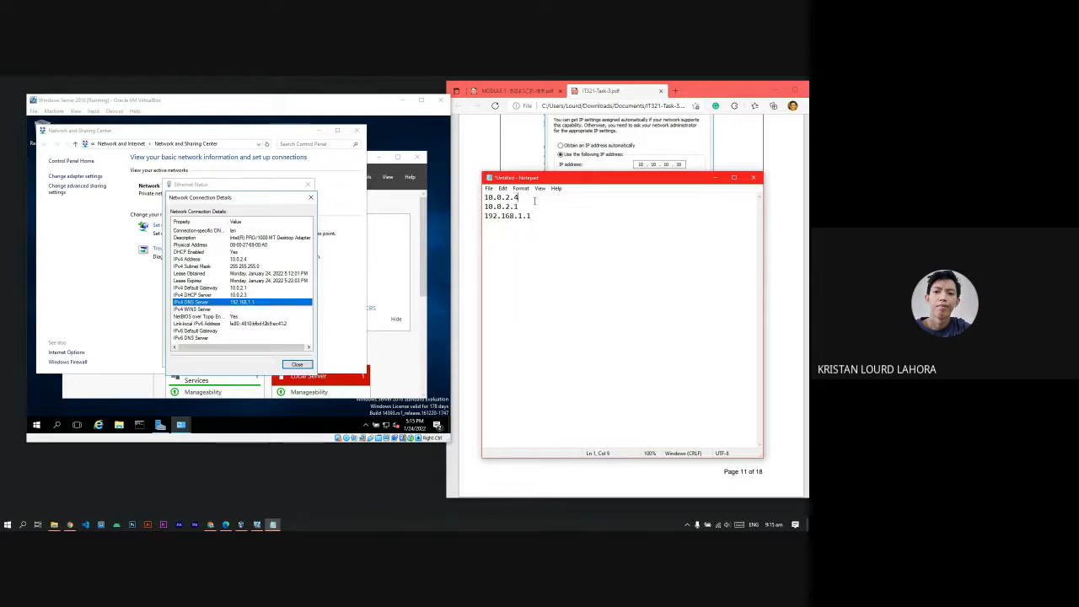
- Separate the three noted addresses with blank lines and start the subnet mask note with 255 under 10.0.2.4
key(Return)
click(532, 201)
key(Return)
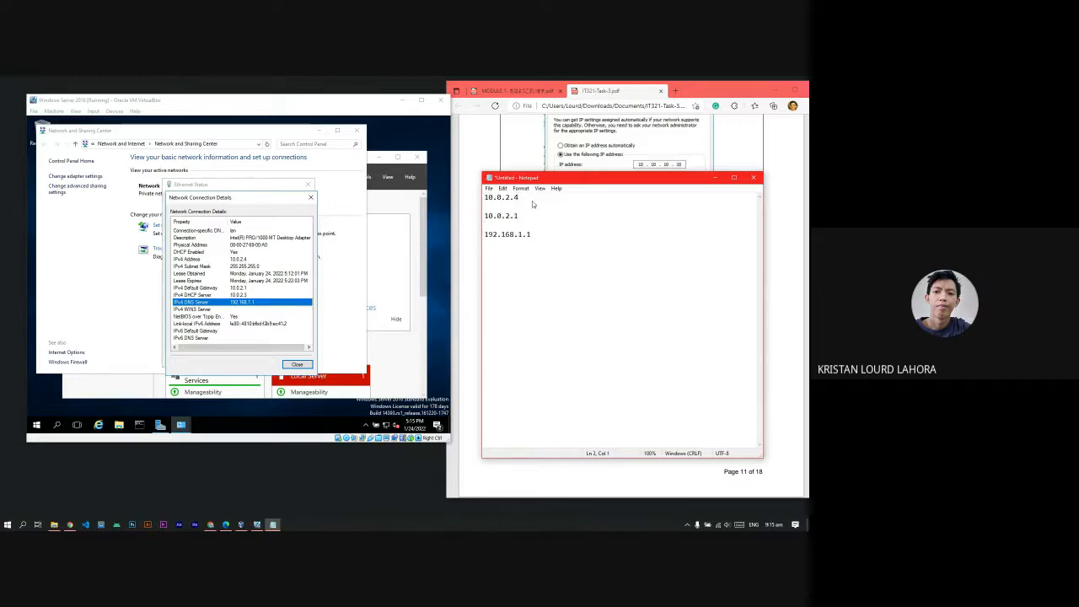
text(255)
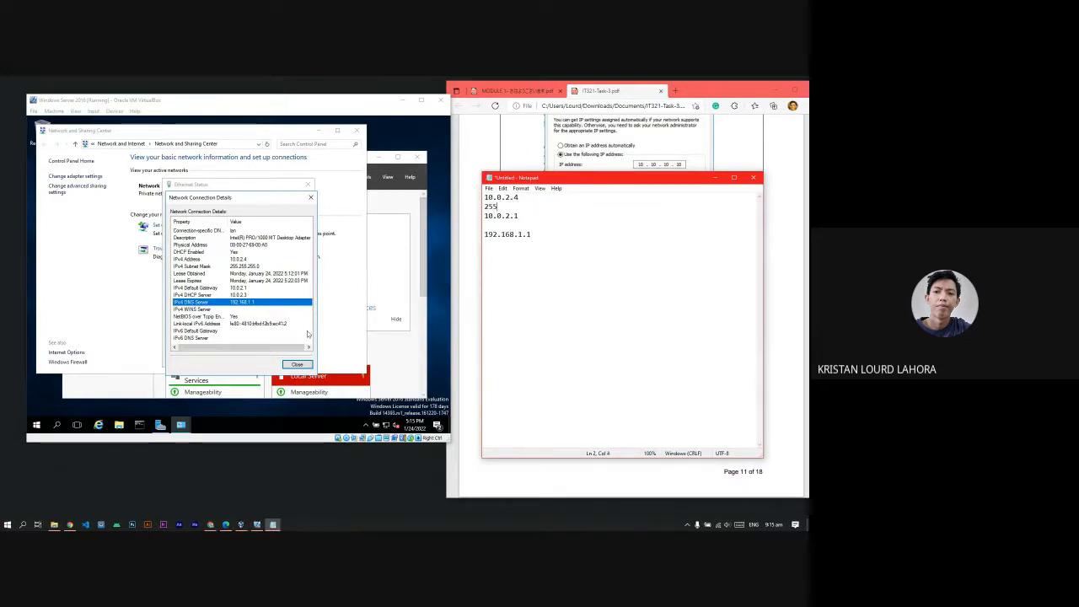
- Close the connection details and set the Ethernet adapter's static IPv4 address to 10.10.10.10
click(297, 364)
click(188, 340)
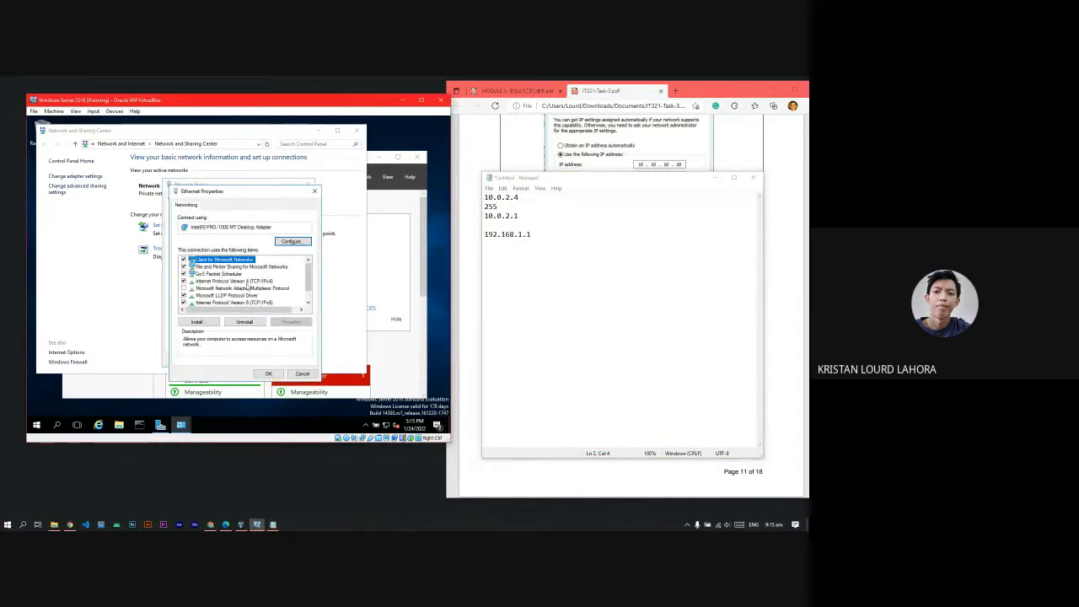
double_click(244, 288)
click(244, 284)
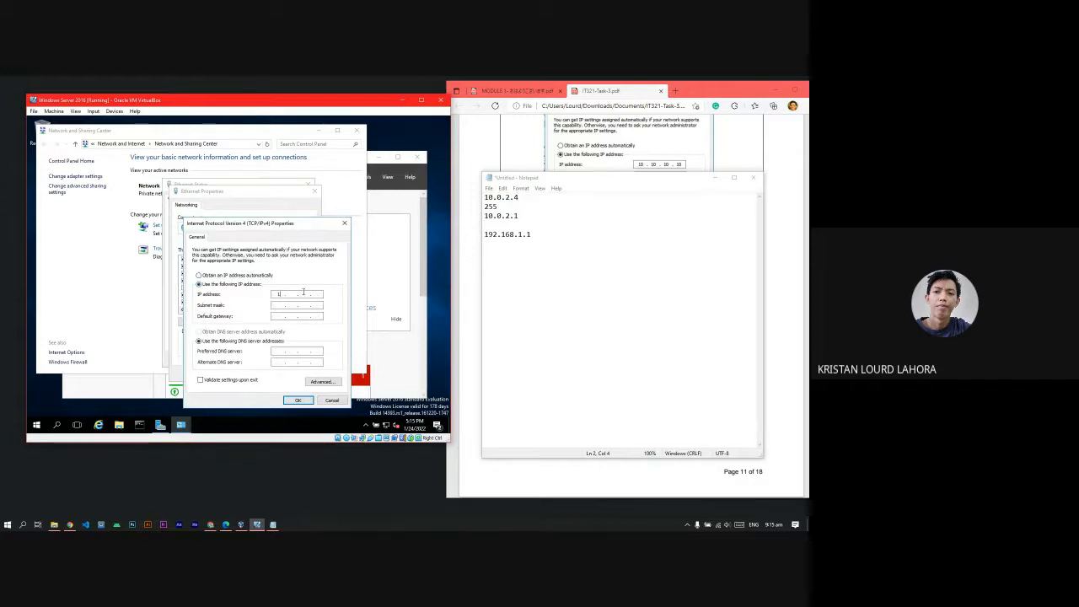
text(10 . 10 . 10 . 10)
- Set the subnet mask to 255.255.255.0 and move Notepad down to uncover the reference settings in the PDF
click(278, 305)
click(297, 305)
text(10)
key(BackSpace)
key(BackSpace)
text(255 . )
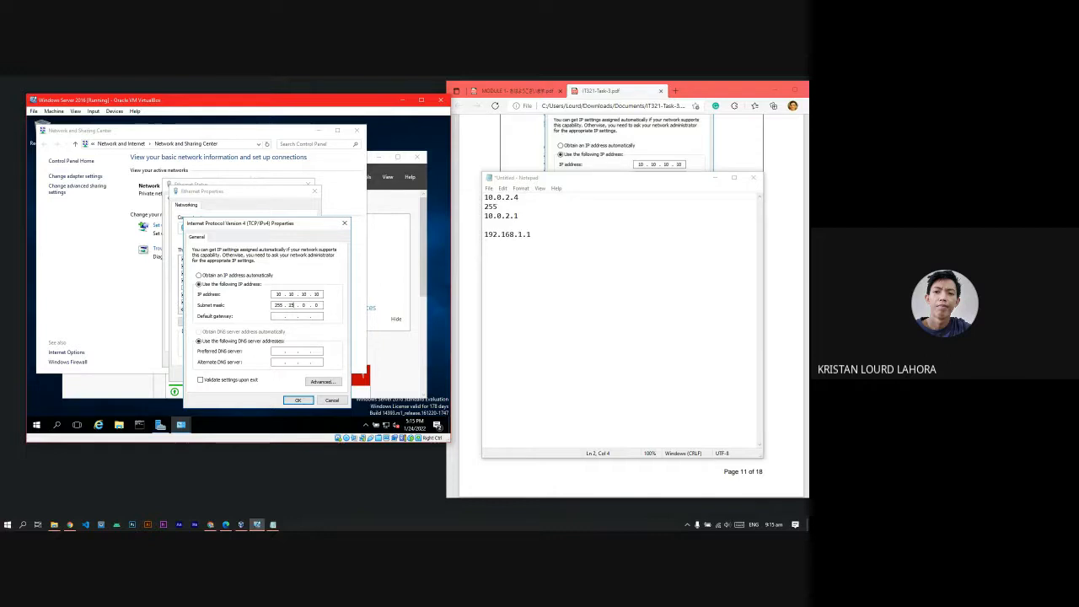
text(255)
drag(554, 182, 559, 287)
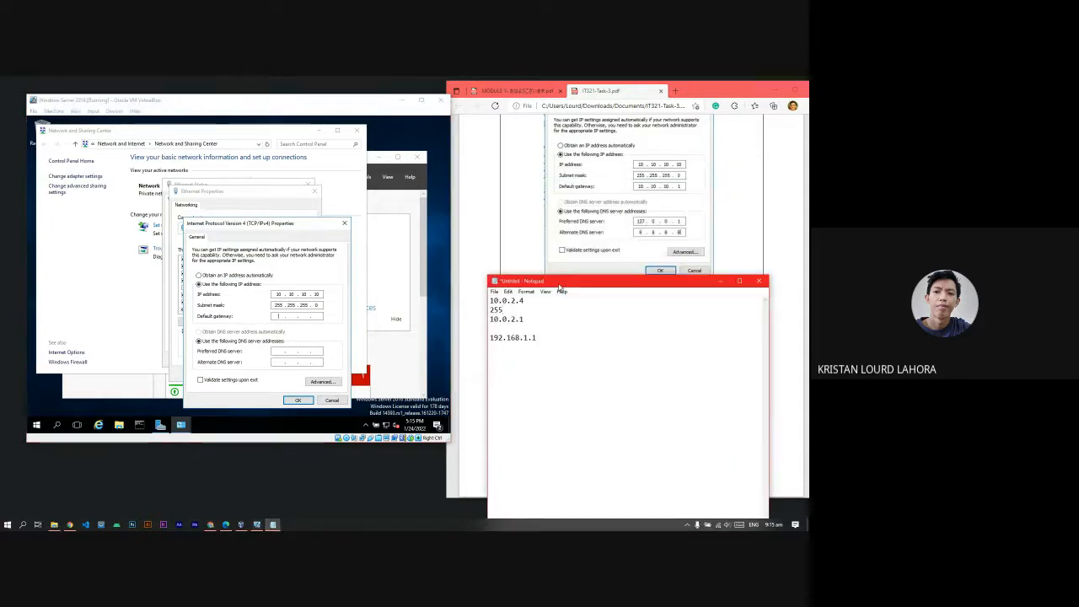
- Set the default gateway to 10.10.10.1 in the IPv4 properties
click(285, 316)
text(10 . 10 . .)
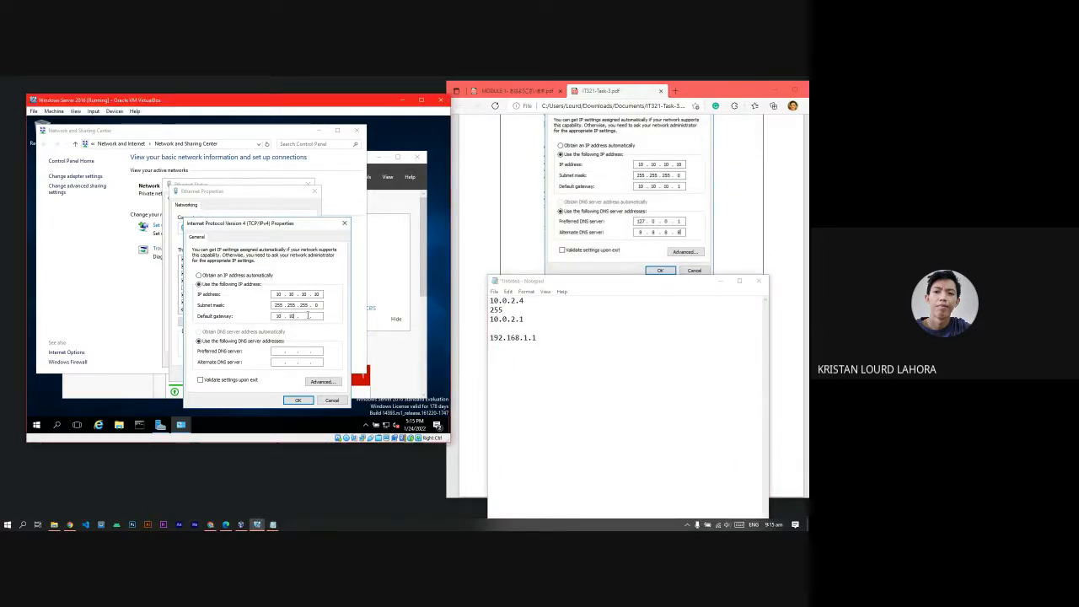
click(308, 316)
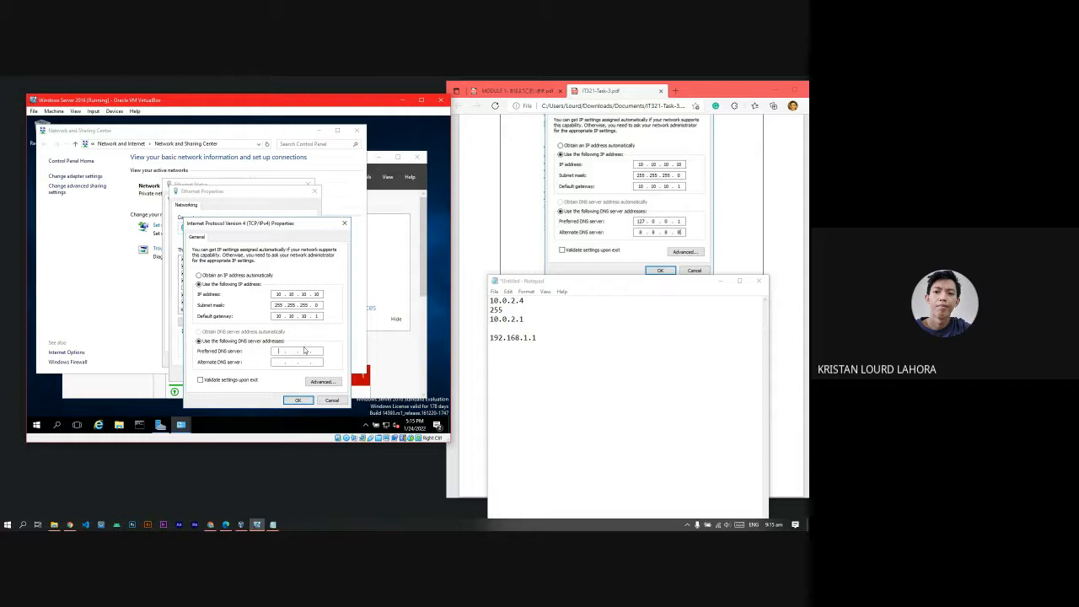
- Set the preferred DNS server to 192.168.1.1 and apply the IPv4 and Ethernet adapter settings
click(279, 351)
text(10.0.)
text(2)
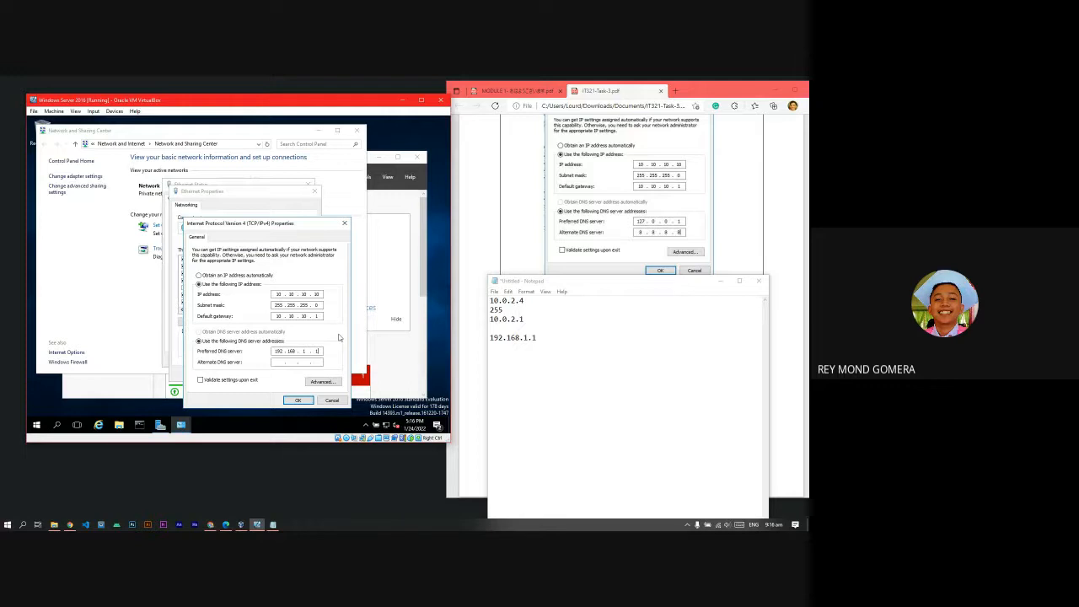
click(305, 400)
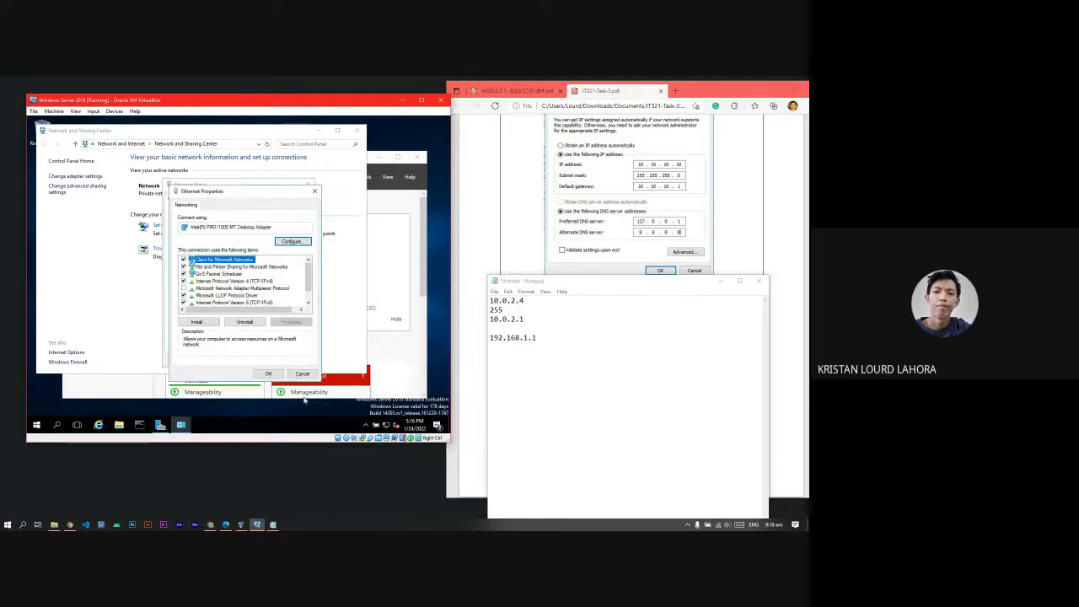
click(268, 374)
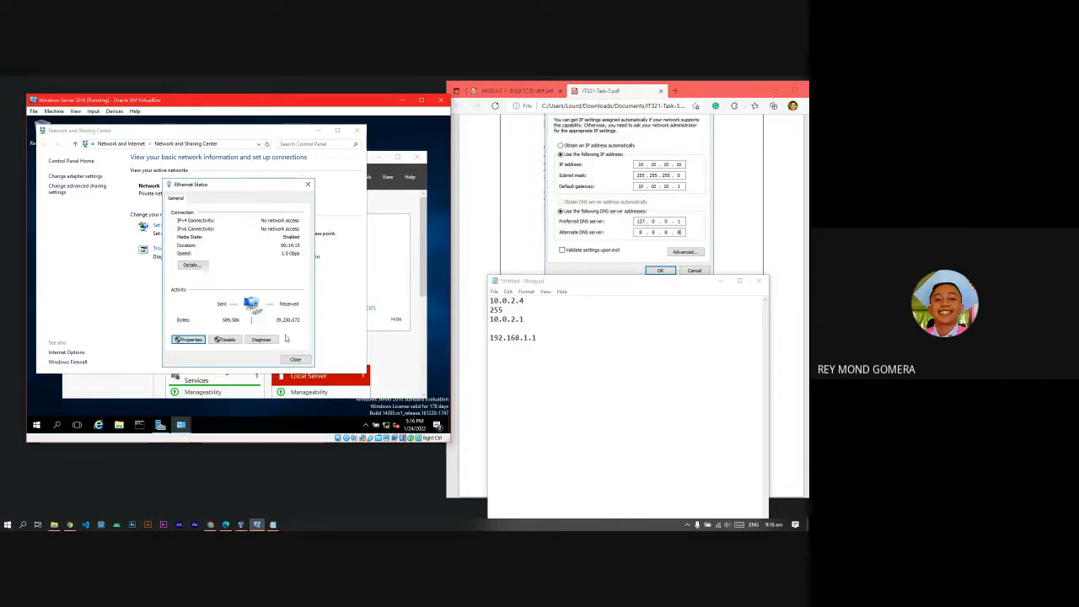
- Reopen the Ethernet adapter's IPv4 properties, set the alternate DNS server to 8.8.8.8 and apply the settings
click(197, 340)
drag(245, 193, 320, 194)
double_click(334, 271)
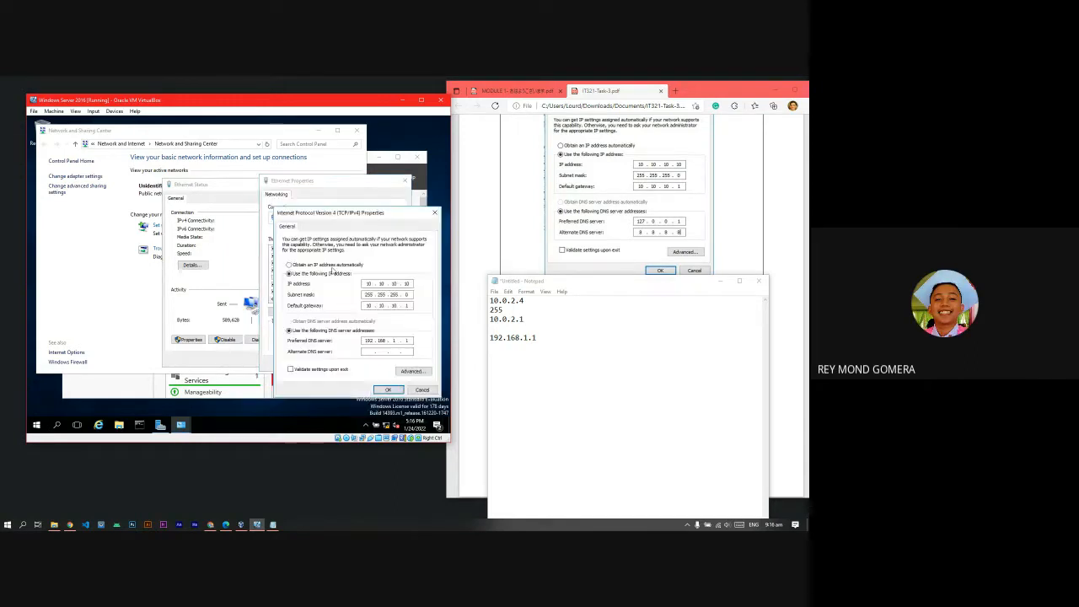
click(370, 352)
text(8 . 8 . 8 . 8)
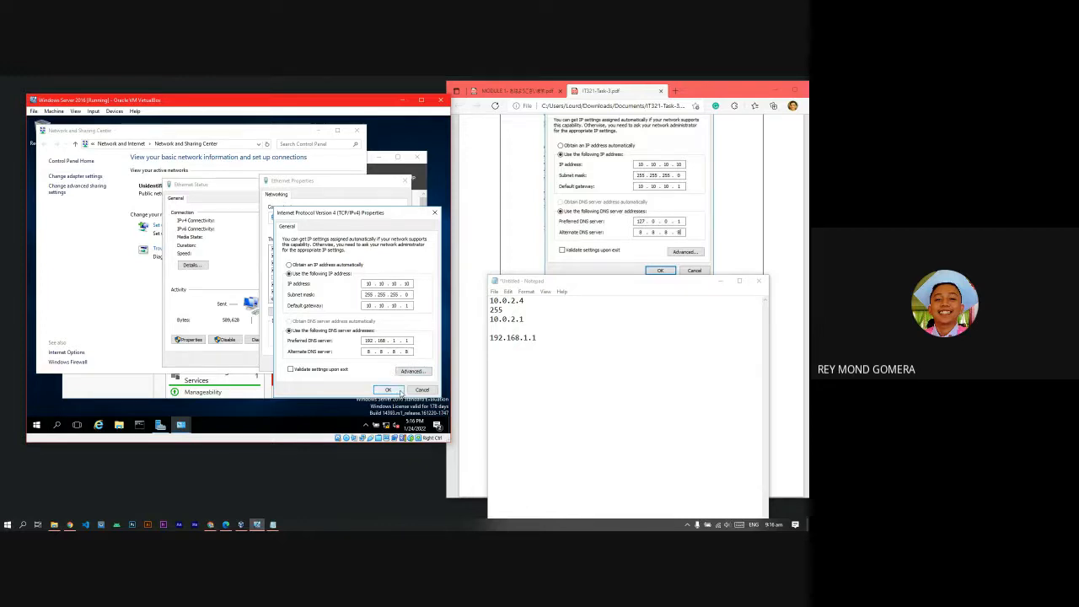
click(401, 393)
click(365, 366)
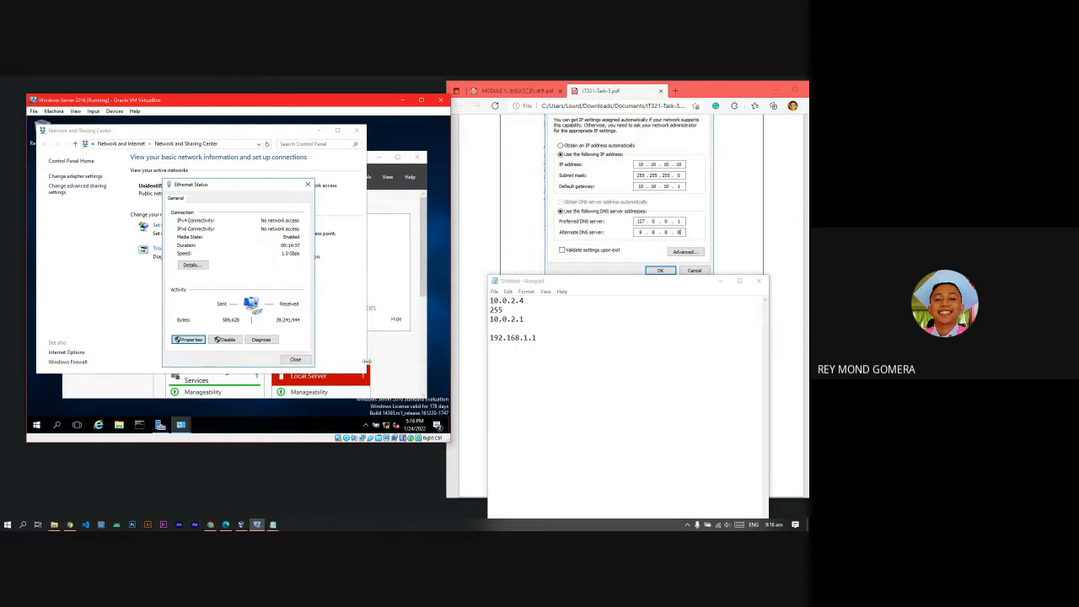
- Try to change the Ethernet adapter's default gateway to 10.0.2.1 in the IPv4 properties, declining to save the configuration
click(188, 339)
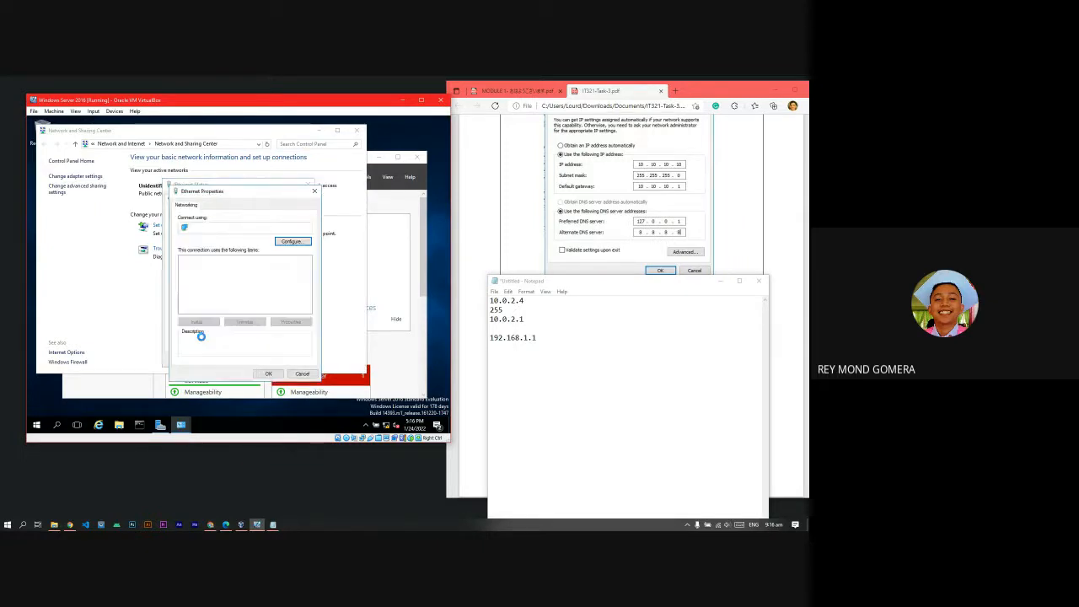
double_click(229, 280)
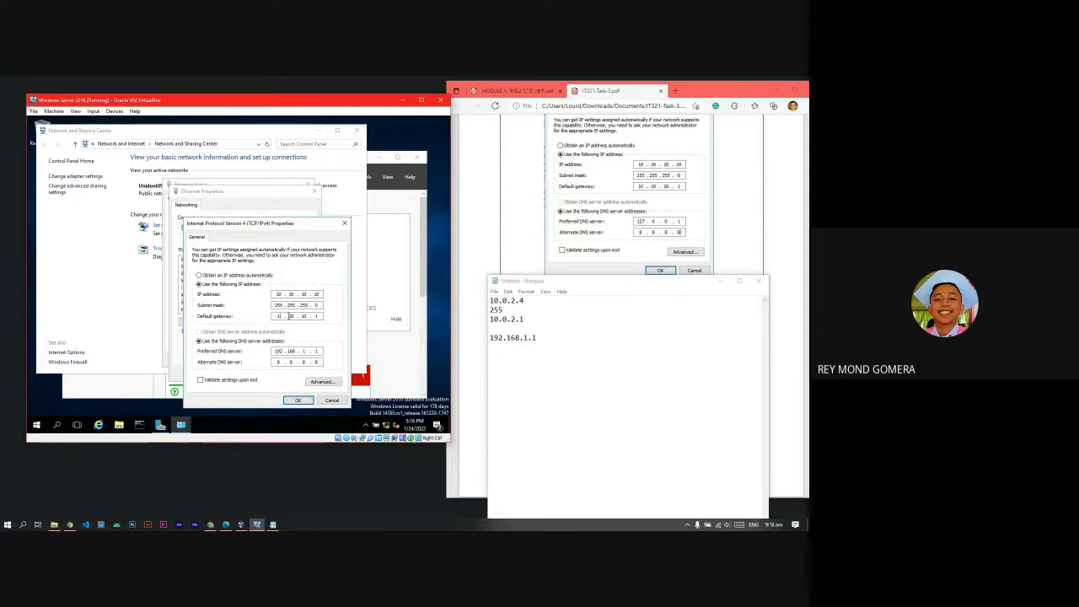
click(294, 316)
key(BackSpace)
key(BackSpace)
click(307, 317)
key(BackSpace)
text(2)
click(298, 400)
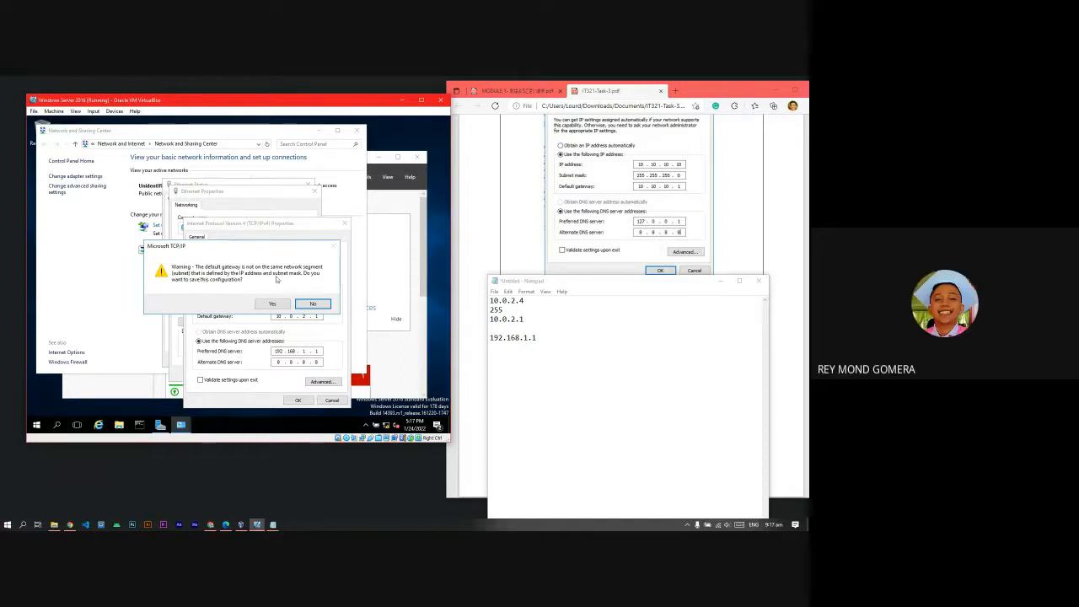
click(313, 304)
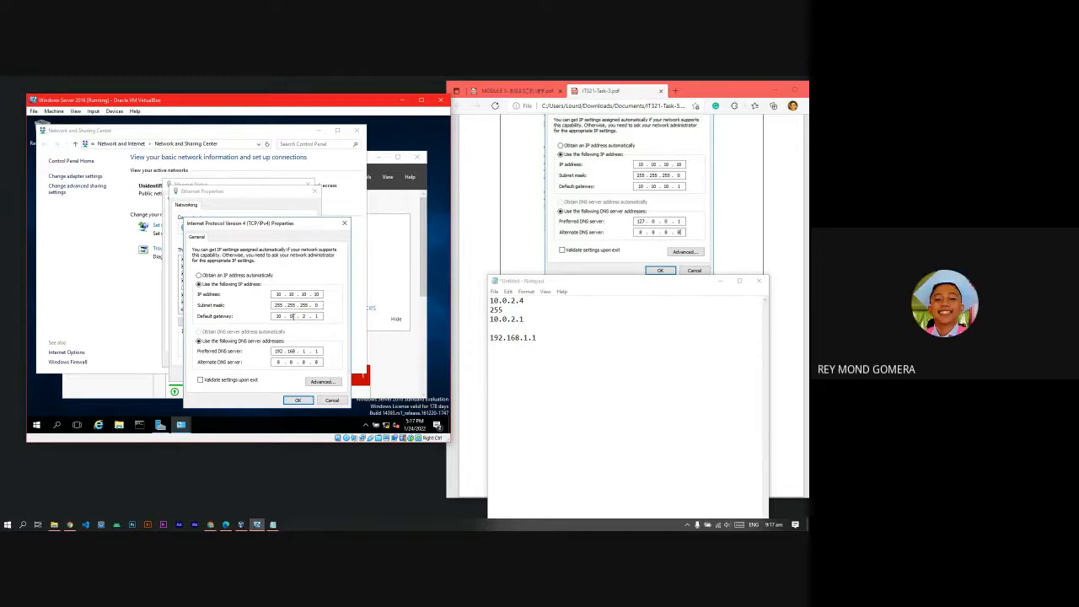
- Restore the default gateway to 10.10.10.1 and reposition the IPv4 properties window
key(BackSpace)
text(10)
click(308, 316)
key(BackSpace)
drag(306, 227, 334, 195)
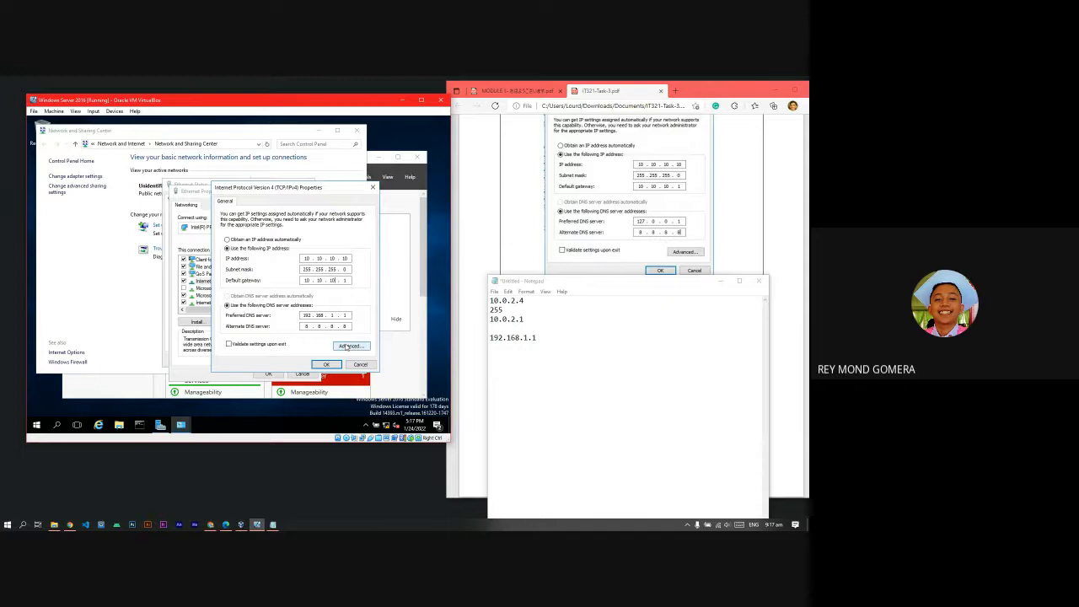
- Look through the rest of the task PDF, including the ping test, server restart and role installation instructions, moving Notepad clear of the pages
drag(539, 281, 219, 151)
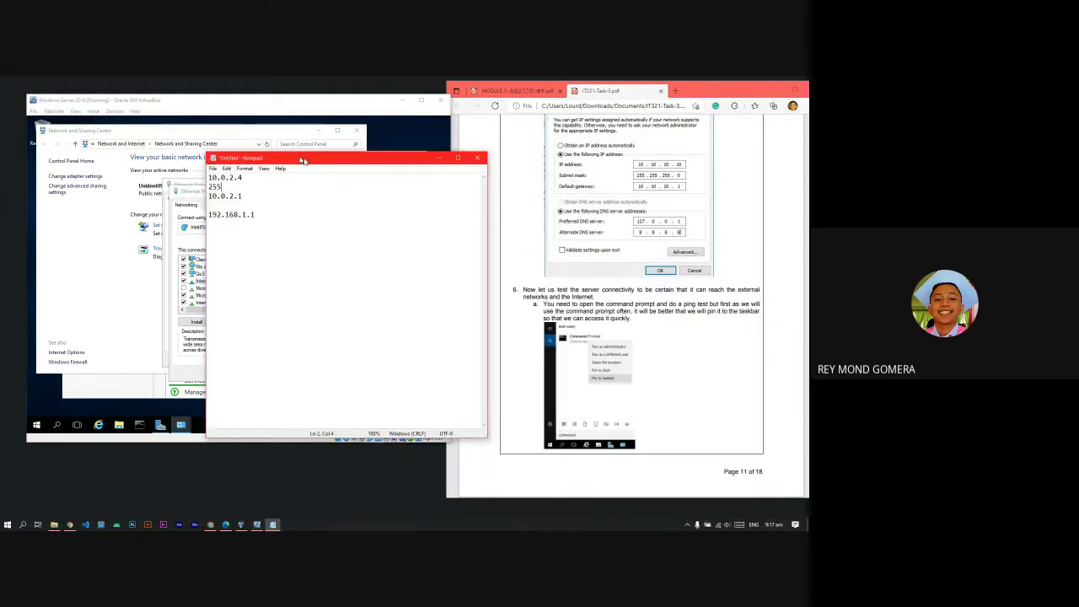
scroll(661, 330, down, 3)
scroll(660, 328, down, 5)
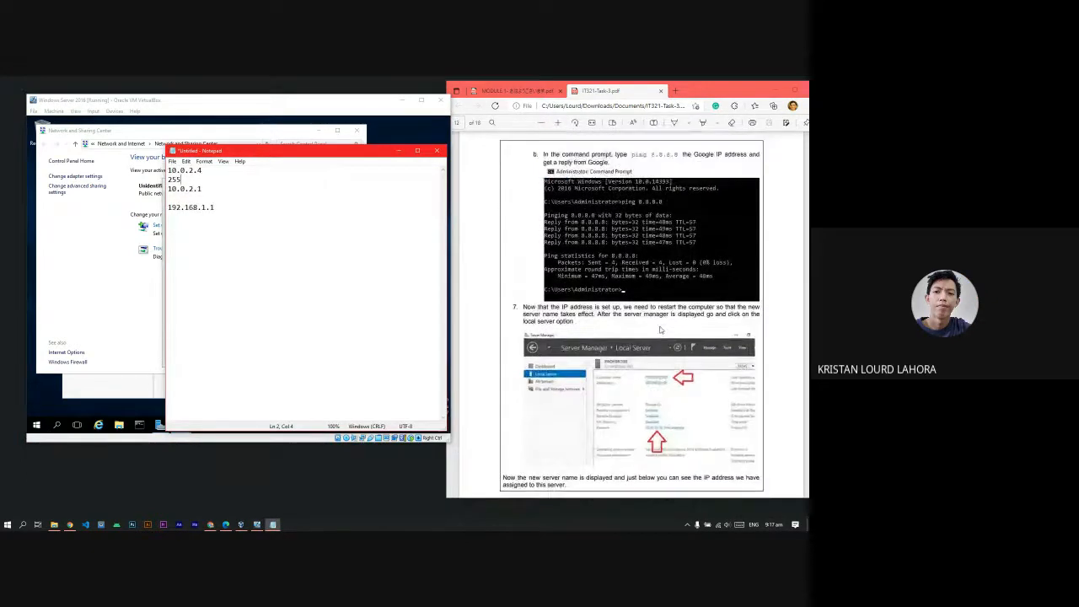
scroll(660, 330, down, 10)
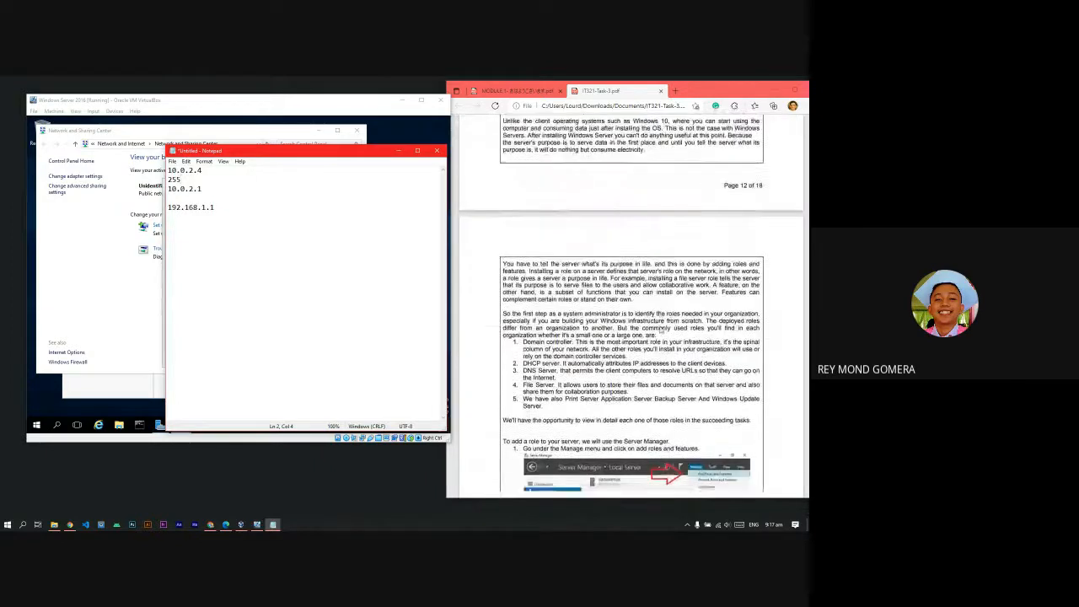
scroll(660, 329, down, 5)
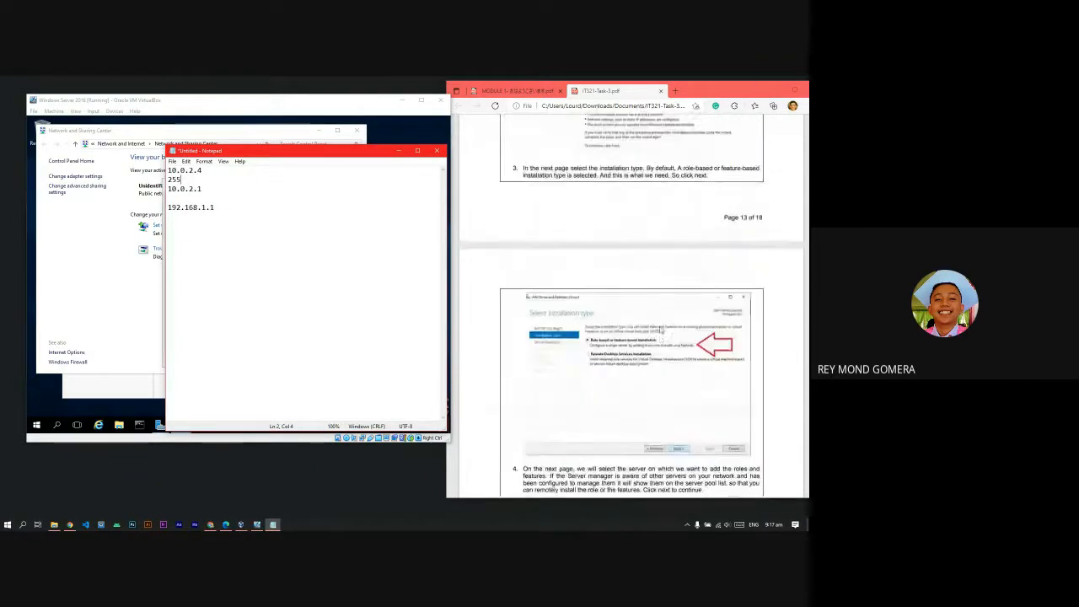
scroll(660, 329, down, 8)
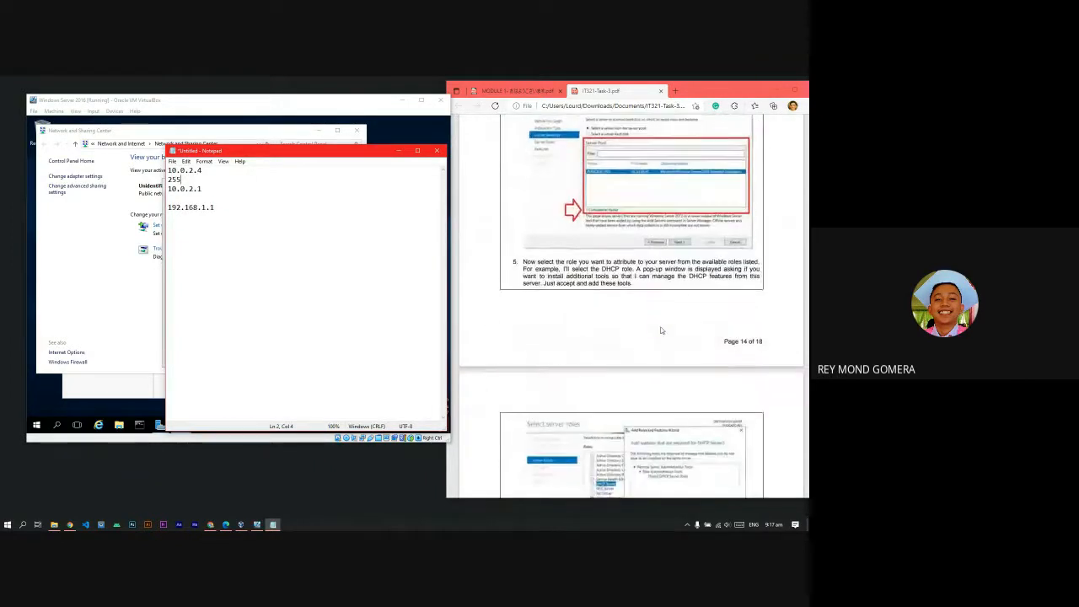
scroll(661, 330, down, 10)
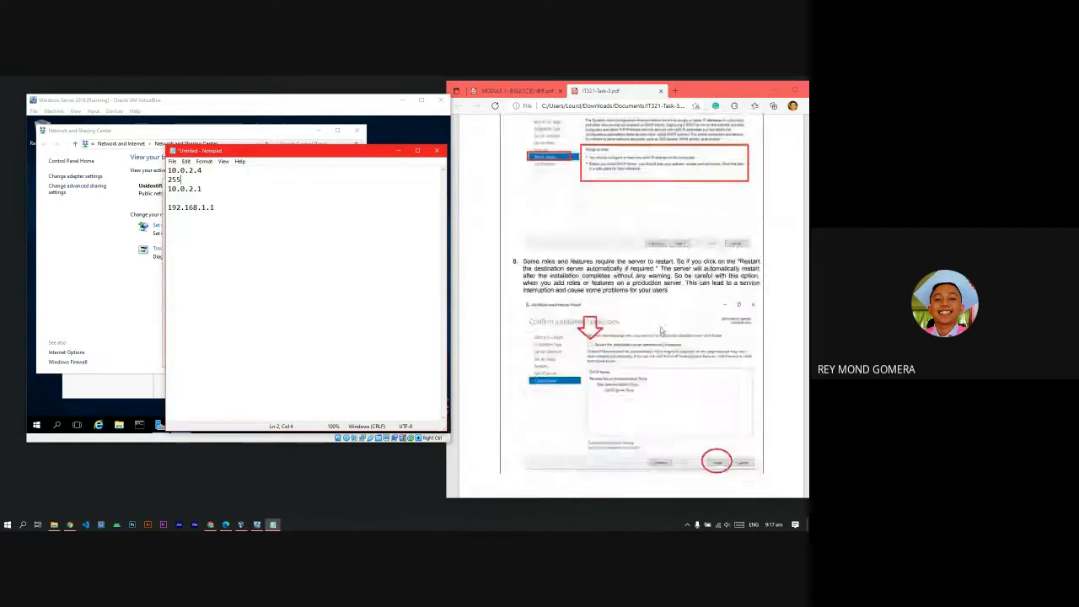
scroll(661, 329, down, 8)
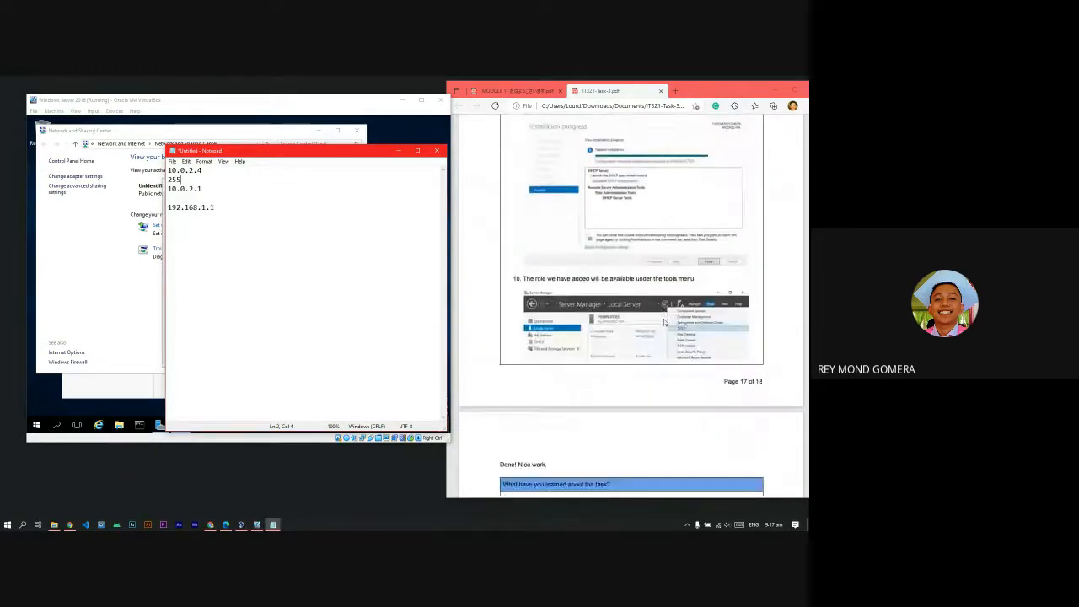
scroll(664, 322, down, 5)
scroll(664, 322, up, 3)
scroll(664, 322, down, 3)
scroll(664, 322, up, 5)
scroll(663, 322, up, 15)
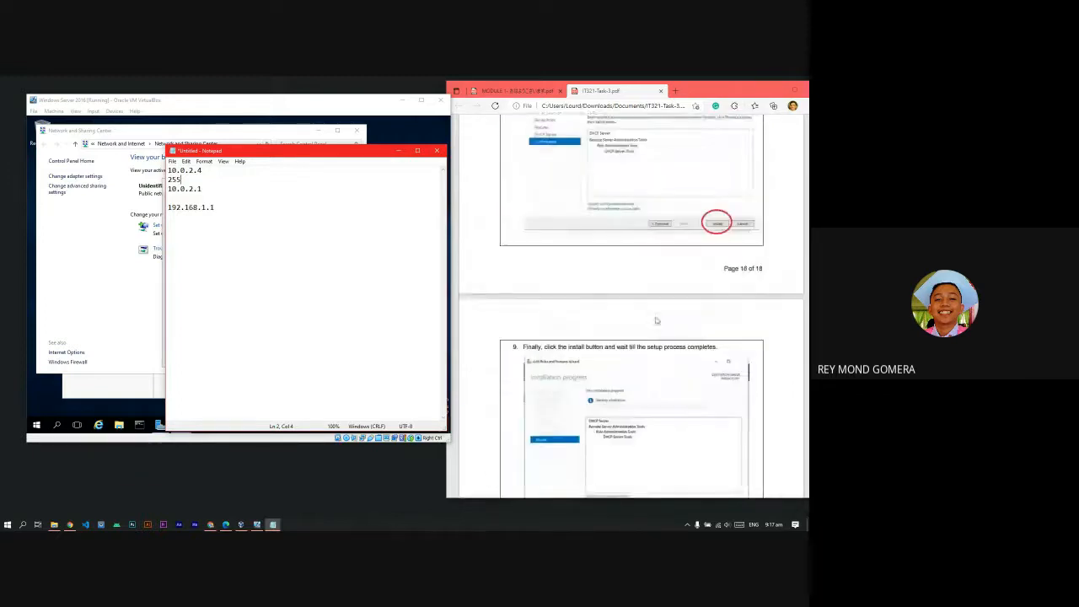
scroll(636, 292, up, 5)
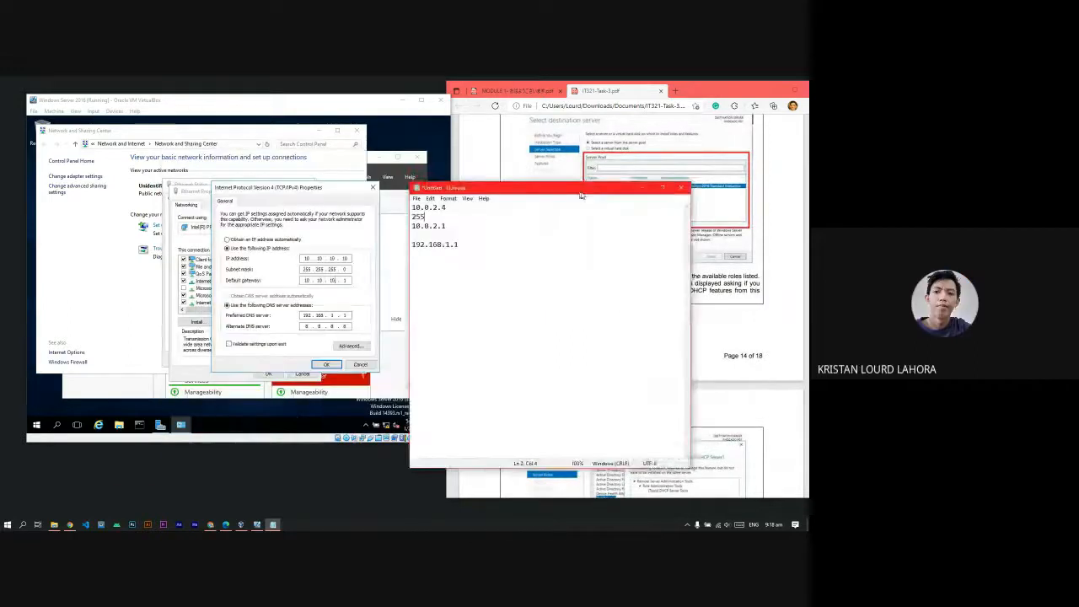
drag(278, 188, 274, 188)
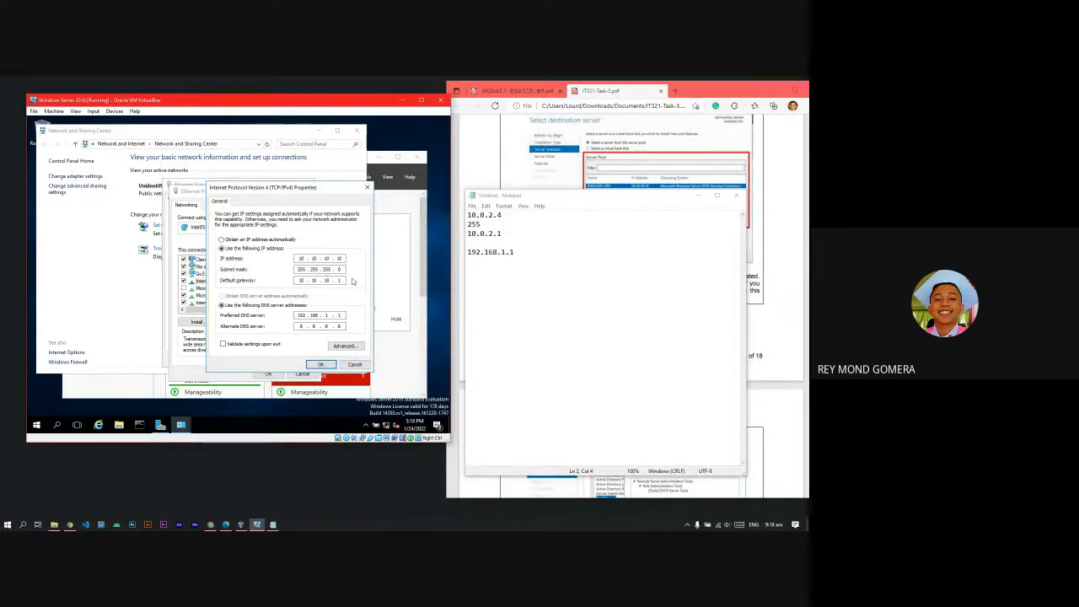
drag(612, 196, 663, 319)
scroll(657, 304, up, 8)
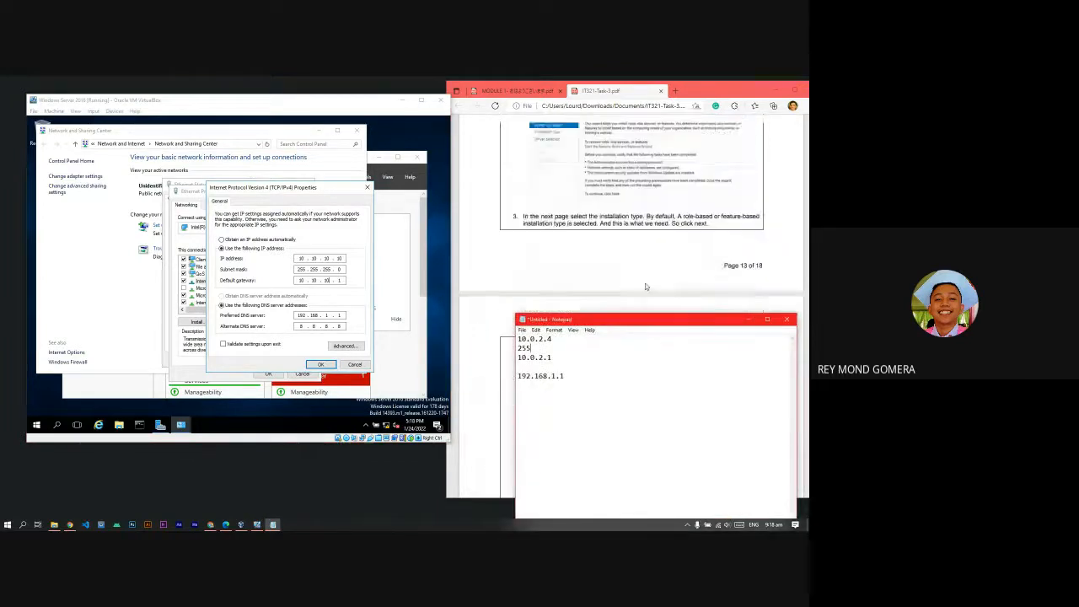
scroll(736, 301, down, 15)
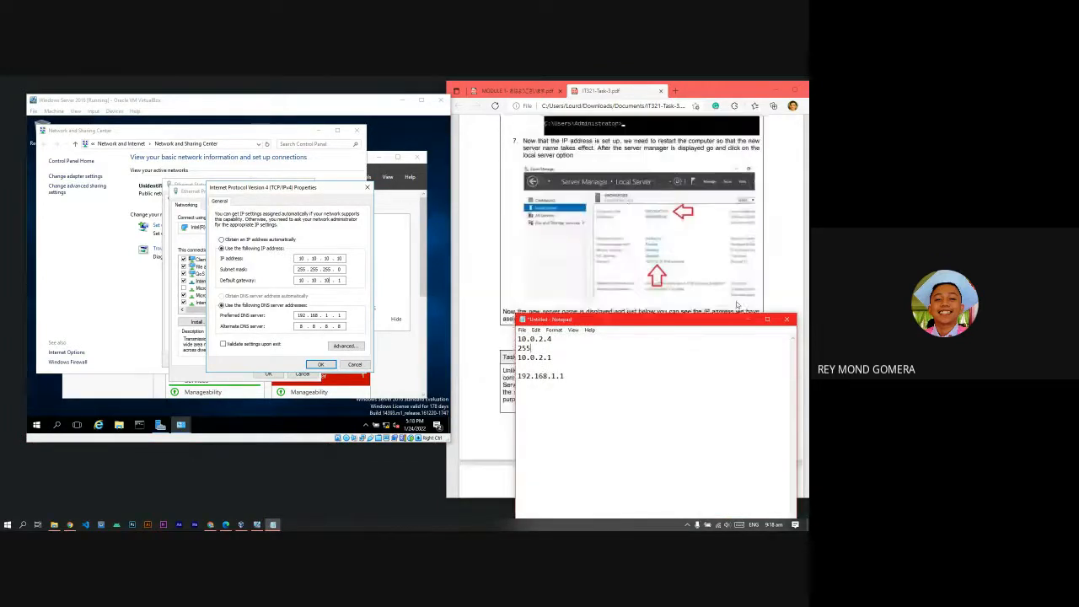
- Minimise Notepad and examine the task PDF's IPv4 settings, ping test and server restart instructions
click(749, 320)
scroll(610, 335, up, 5)
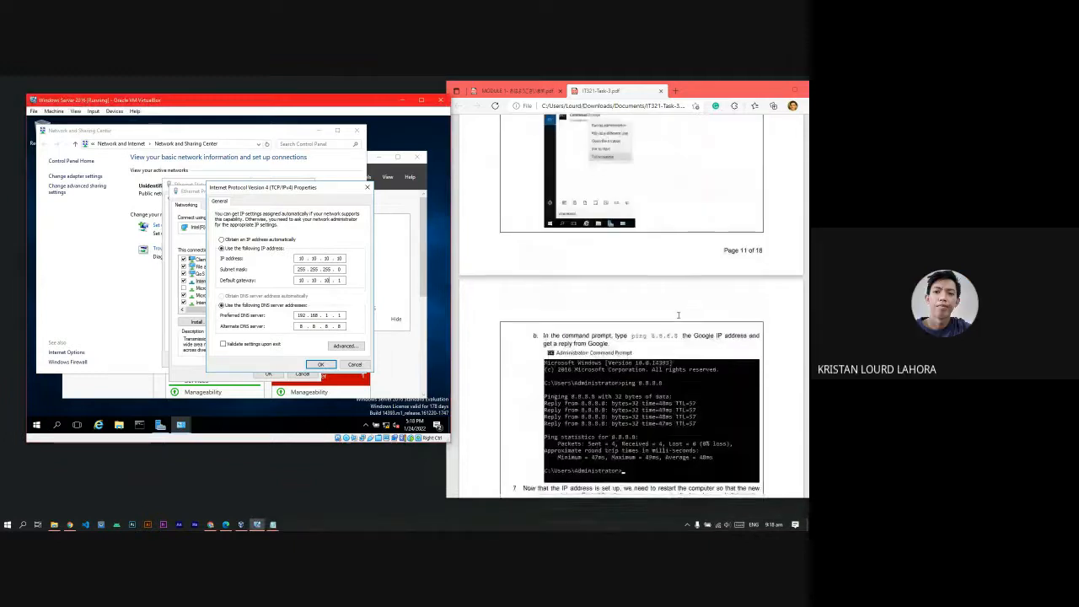
scroll(637, 350, down, 4)
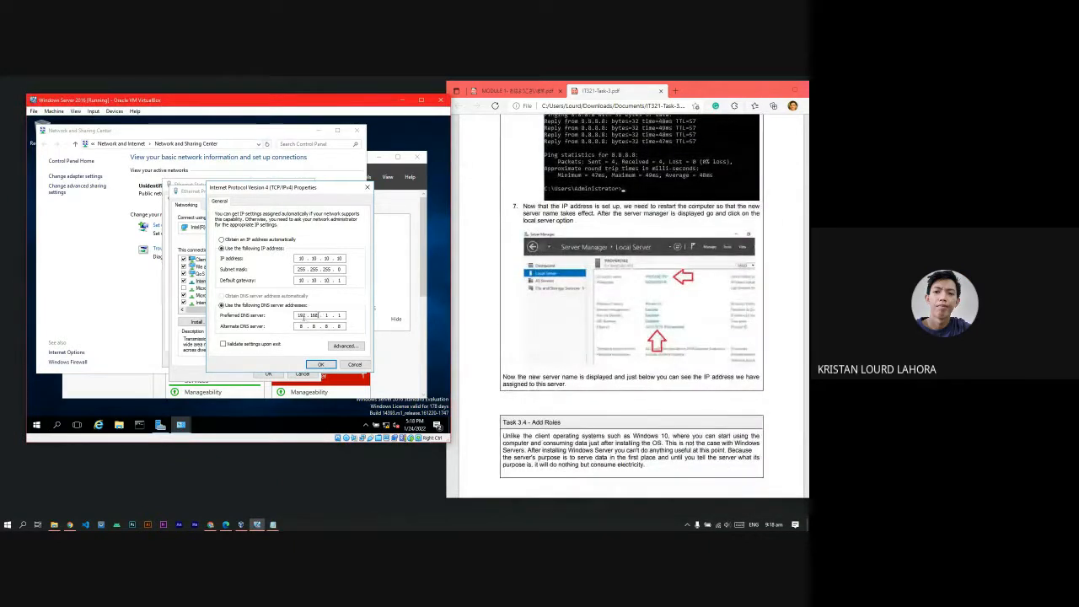
scroll(685, 322, up, 2)
scroll(686, 322, down, 6)
scroll(685, 322, up, 7)
scroll(632, 320, up, 2)
scroll(632, 320, up, 3)
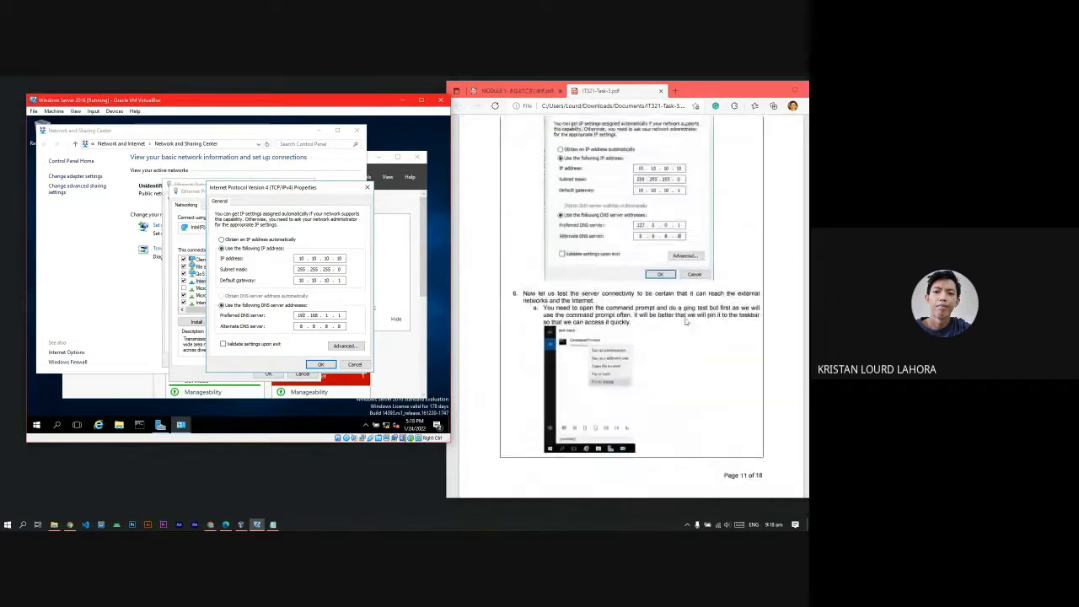
- Set the Ethernet adapter's preferred DNS server to 127.0.0.1 and apply the IPv4 and adapter properties
double_click(301, 314)
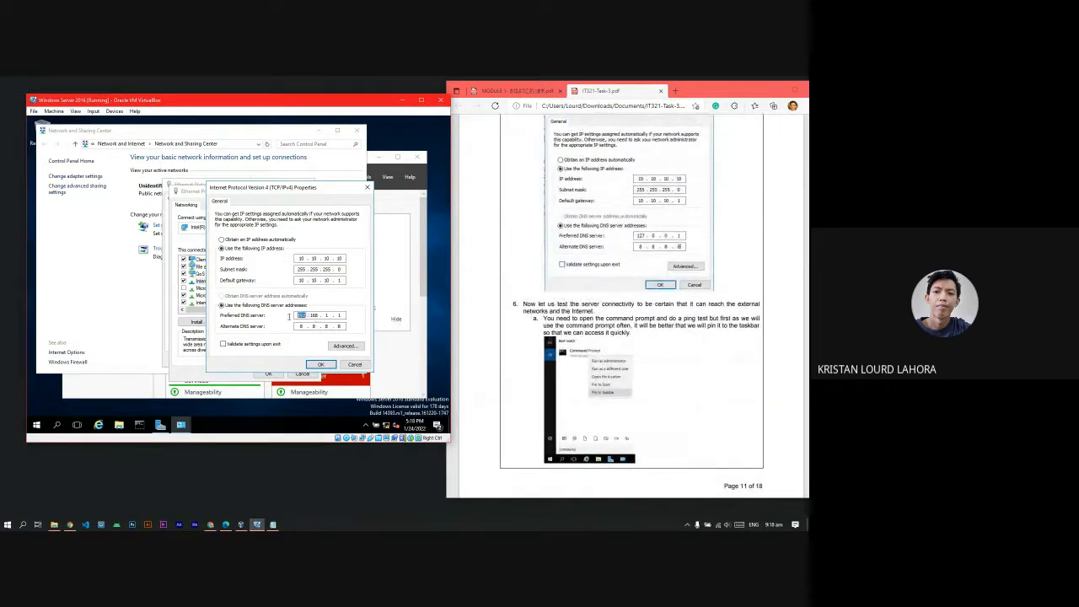
text(127 . 0 .)
key(BackSpace)
text(0)
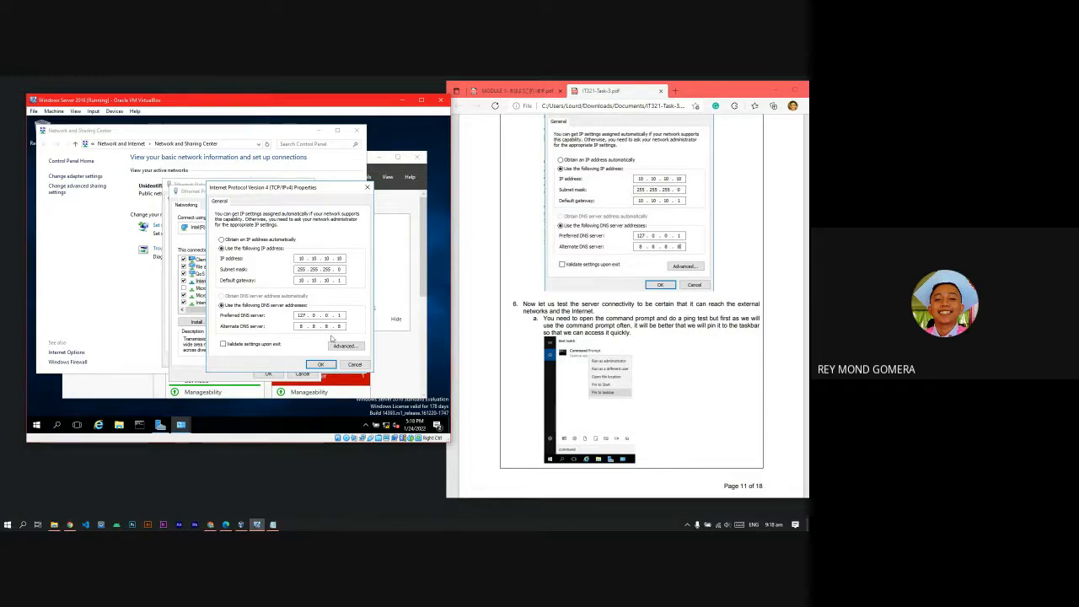
click(320, 364)
click(269, 373)
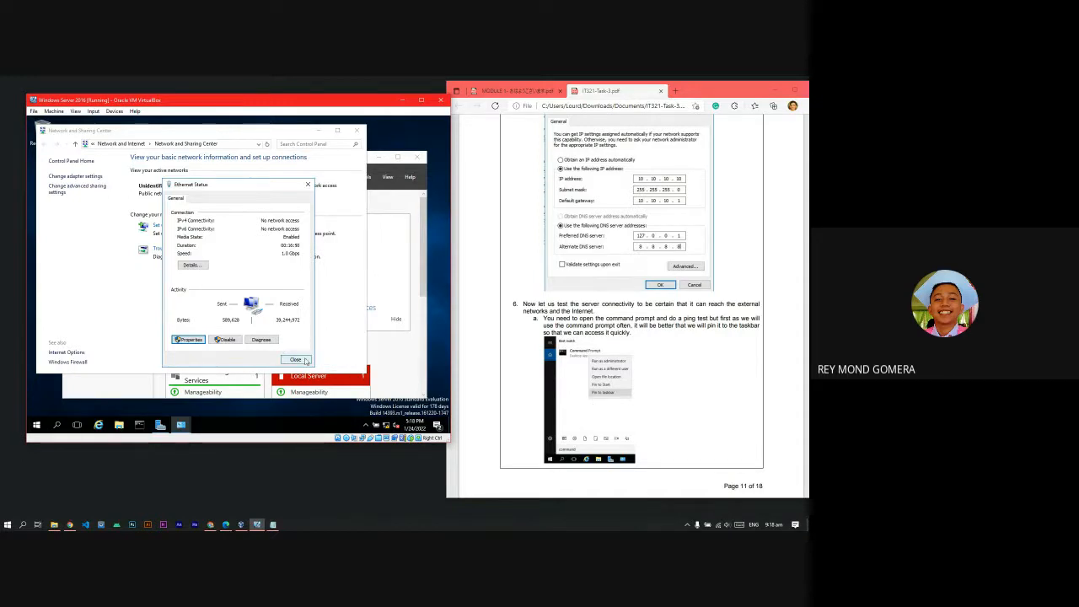
- Check the host computer's Wi-Fi connection and its network status in the host's Settings, and close them
click(718, 525)
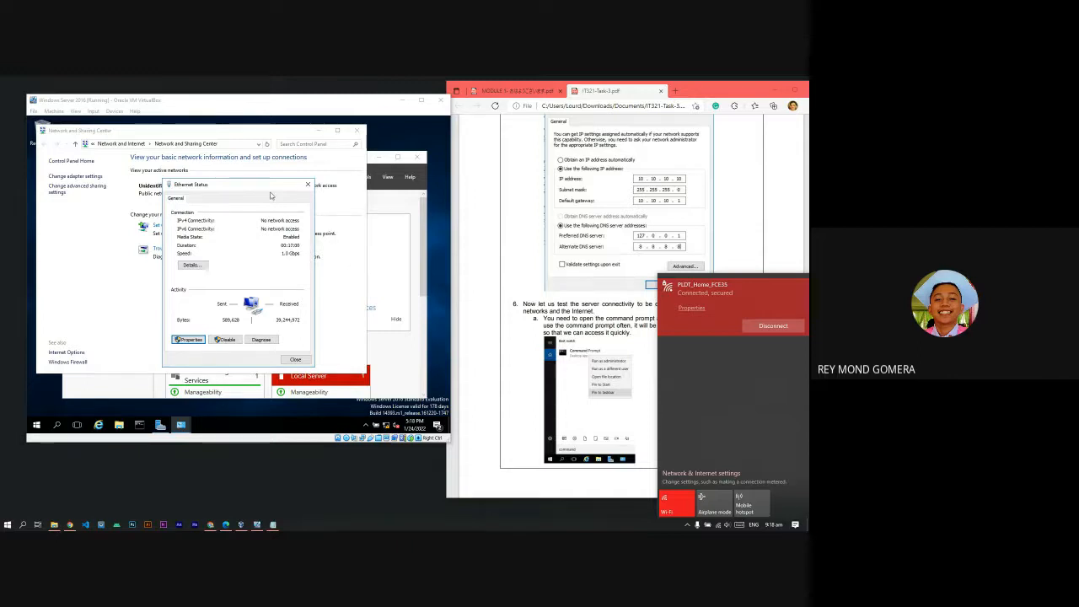
right_click(713, 297)
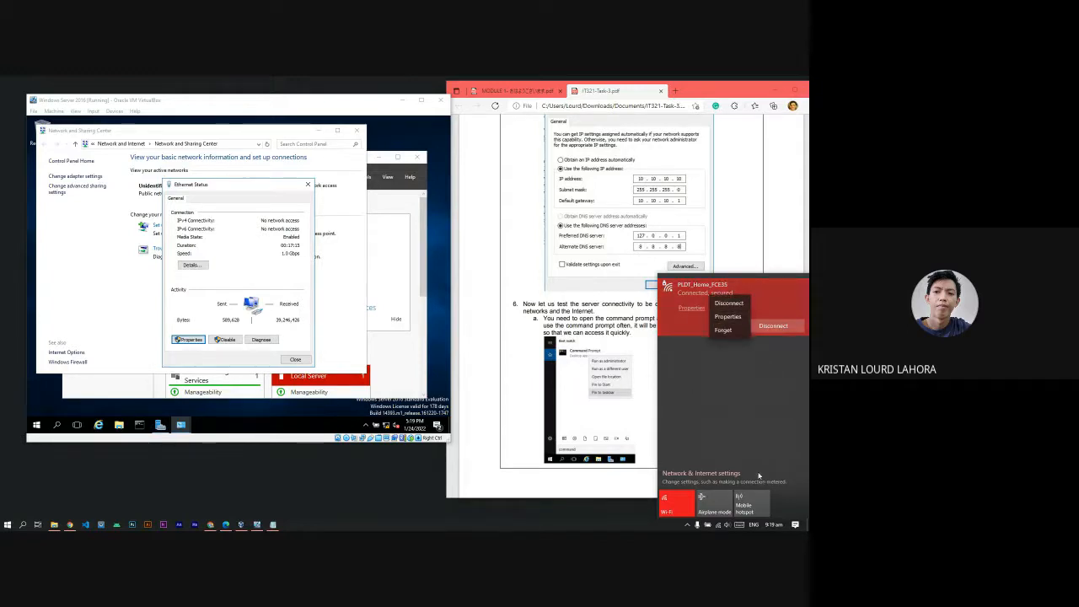
right_click(721, 525)
click(720, 514)
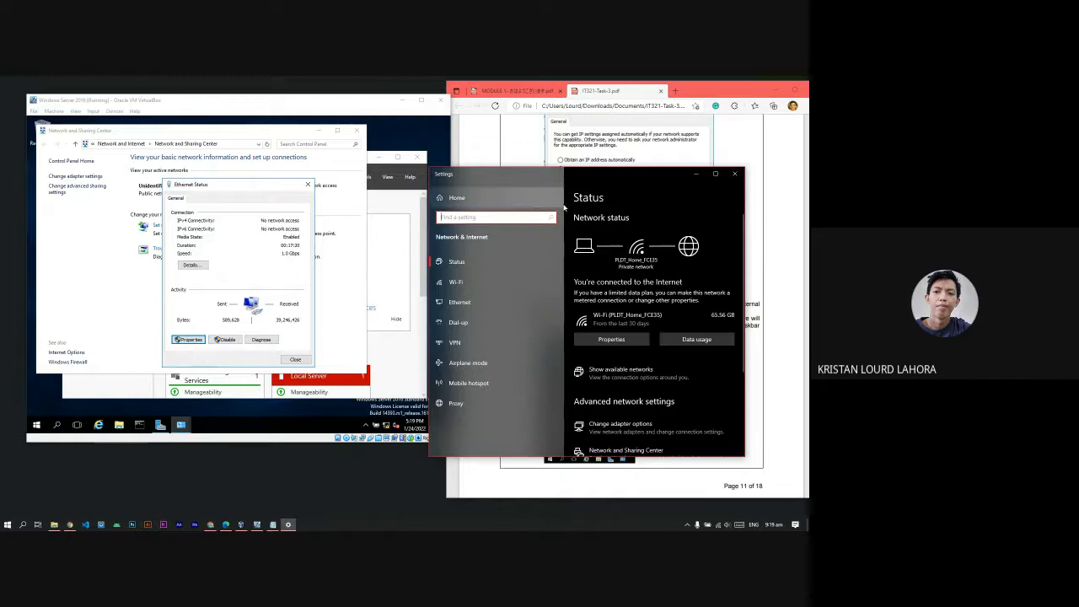
click(734, 173)
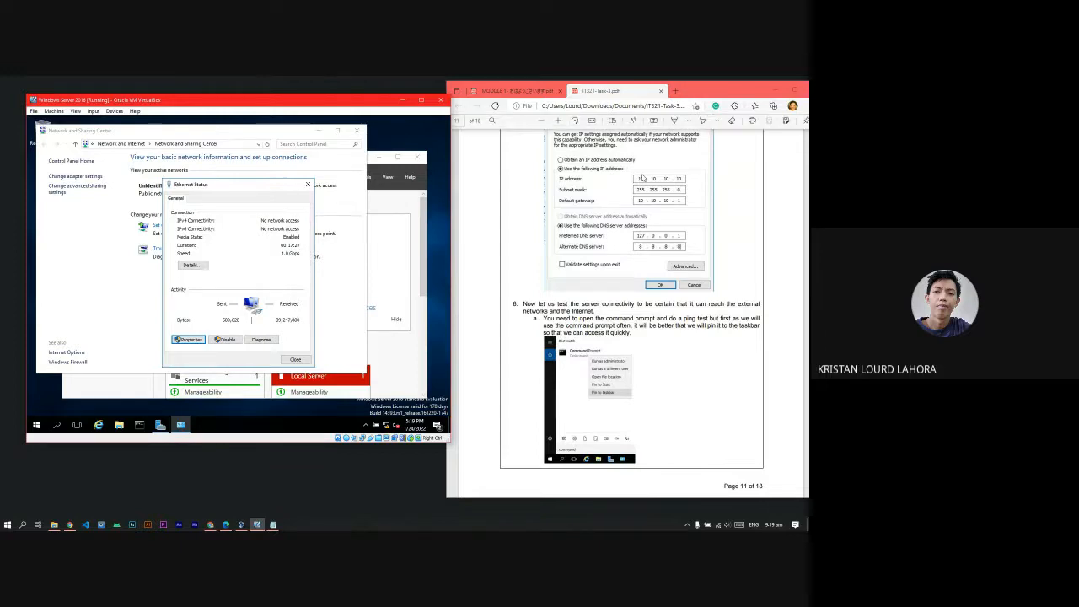
- Reopen the host's network status and look through its connection properties and Wi-Fi settings
click(716, 524)
right_click(718, 525)
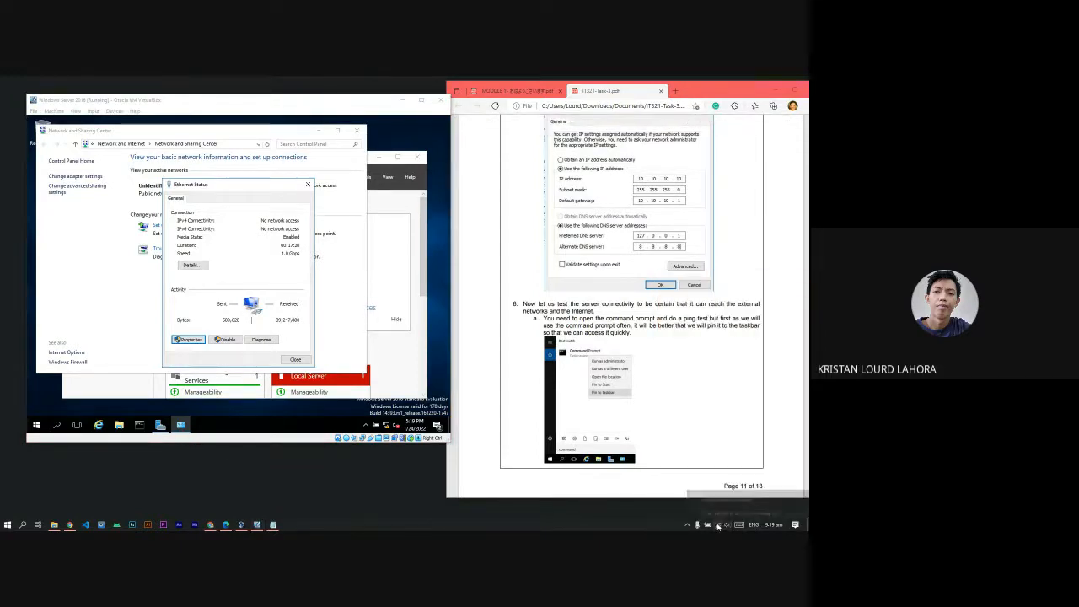
click(715, 510)
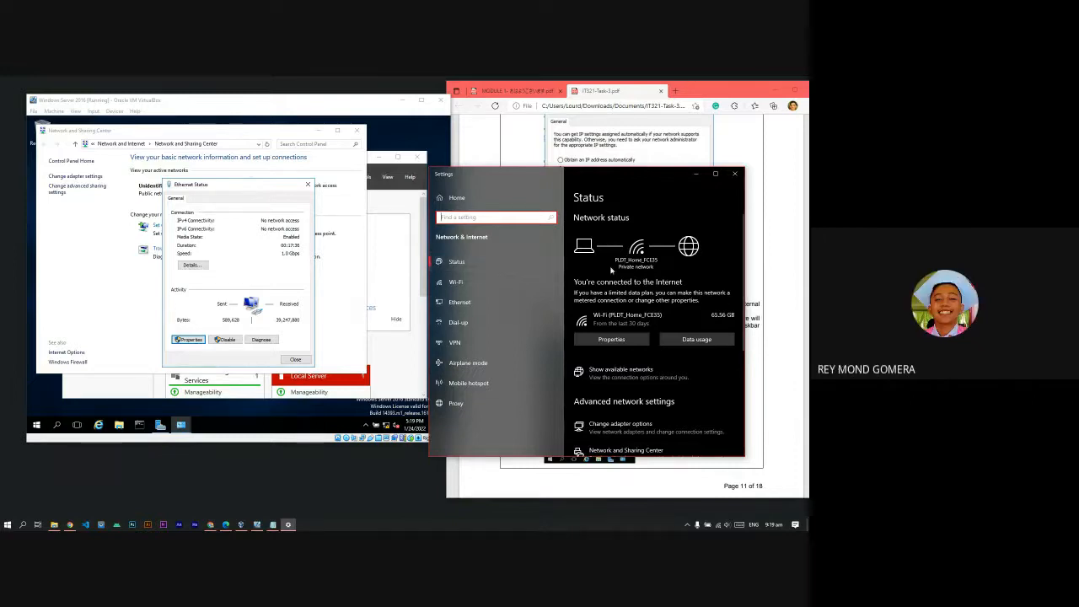
click(611, 340)
click(439, 175)
scroll(650, 349, down, 5)
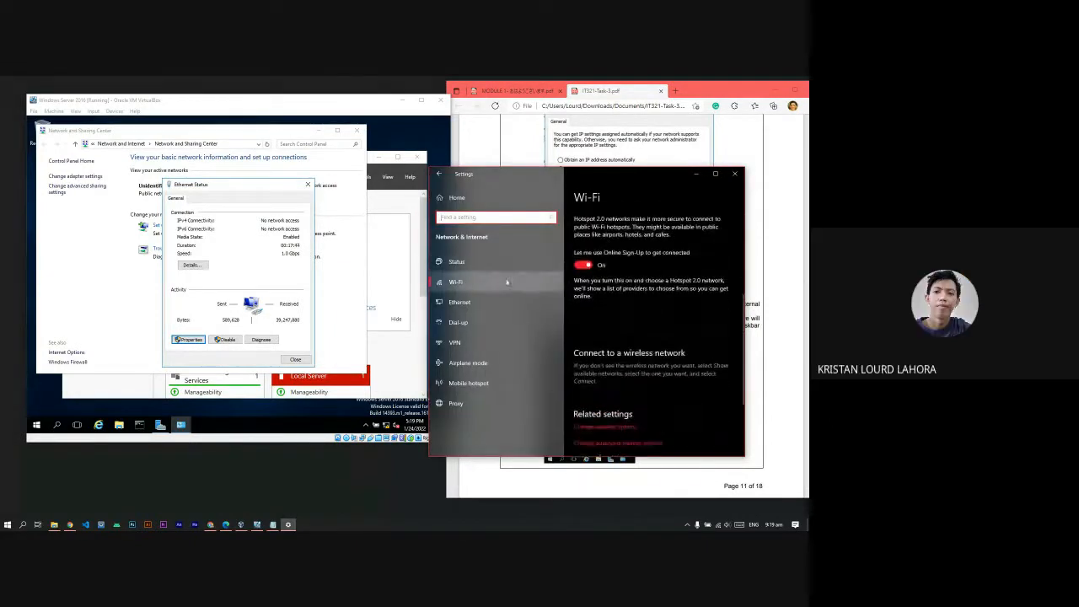
click(507, 282)
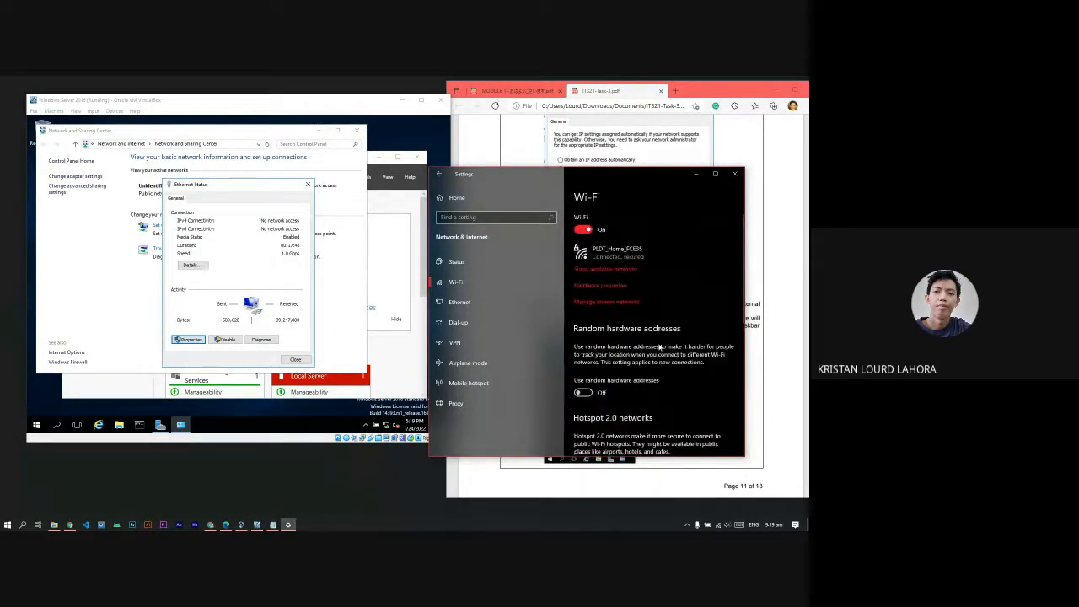
- Examine the properties of the host's connected Wi-Fi network, close Settings and return to the IPv4 example in the task PDF
click(624, 271)
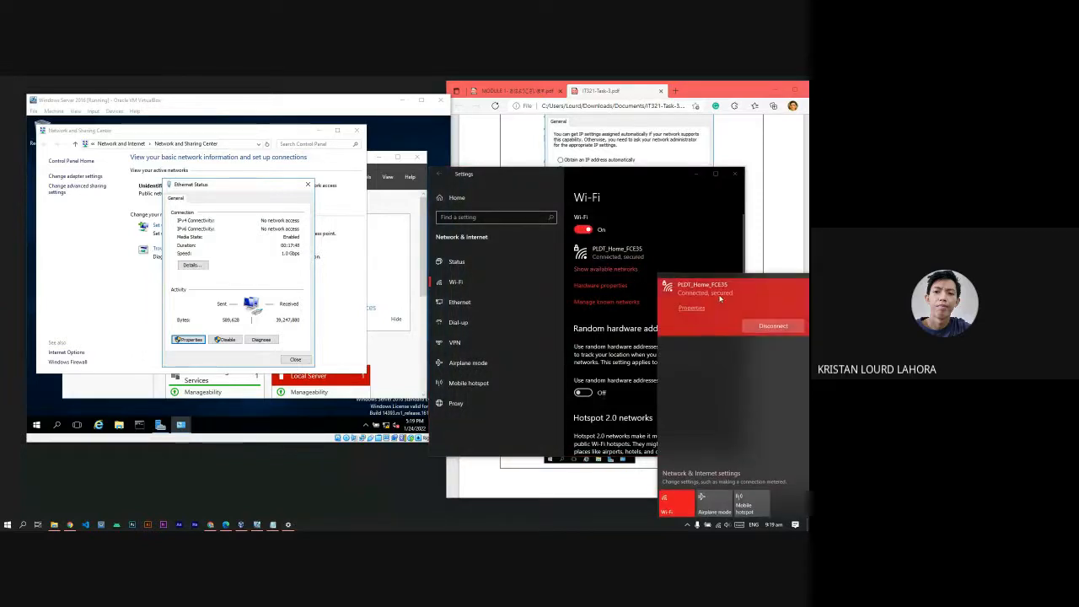
right_click(720, 297)
click(737, 315)
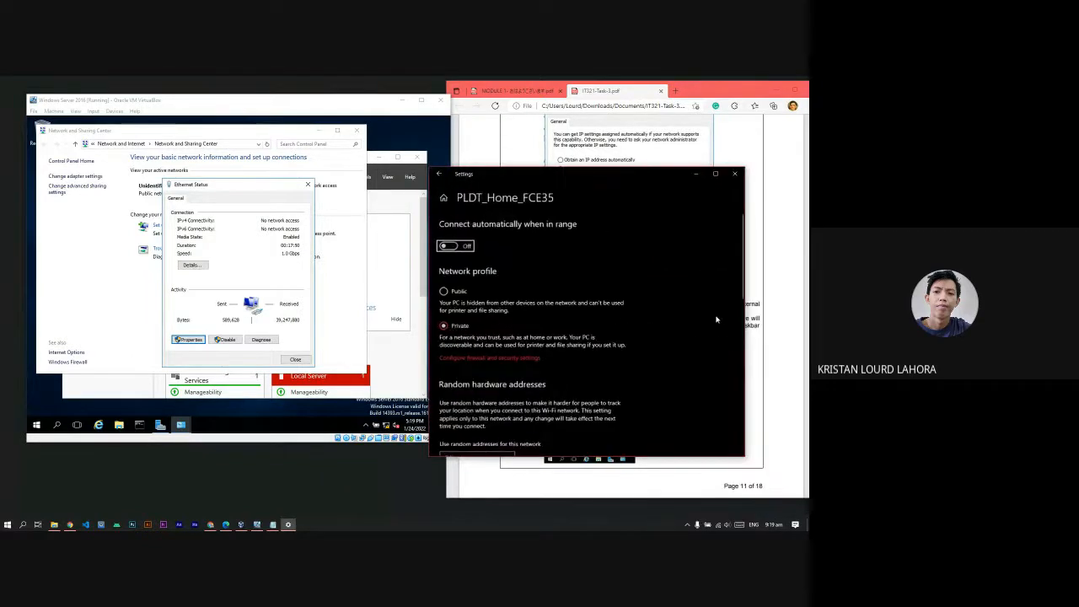
scroll(614, 320, down, 3)
scroll(614, 320, up, 1)
click(438, 174)
scroll(606, 322, down, 10)
click(734, 173)
scroll(626, 360, up, 1)
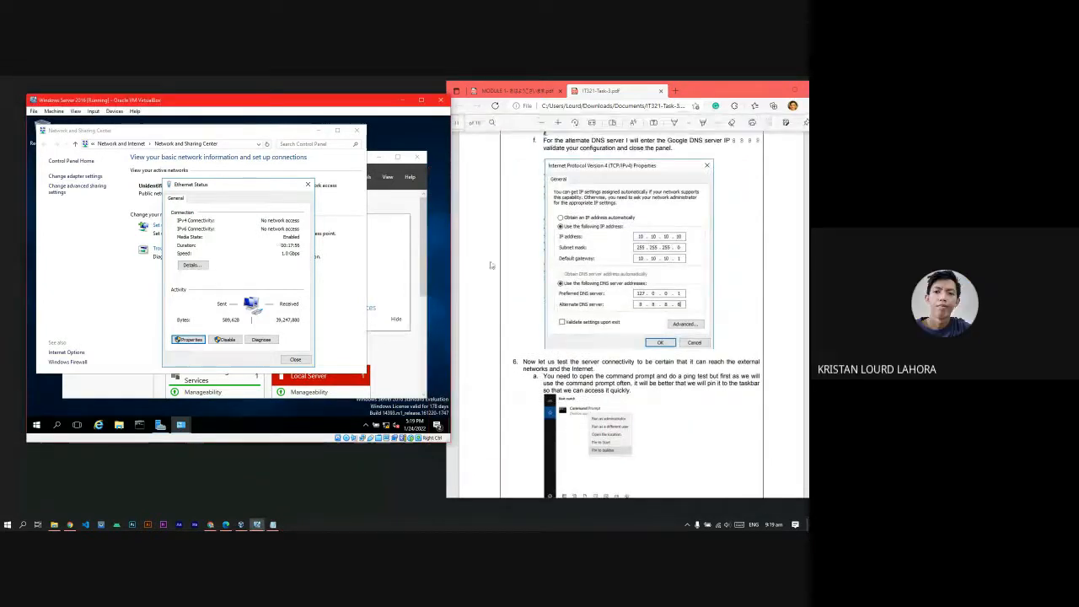
- Close the virtual machine's Ethernet status and Network and Sharing Center windows, bringing the PDF to the Local Server instructions
click(295, 360)
scroll(677, 306, down, 15)
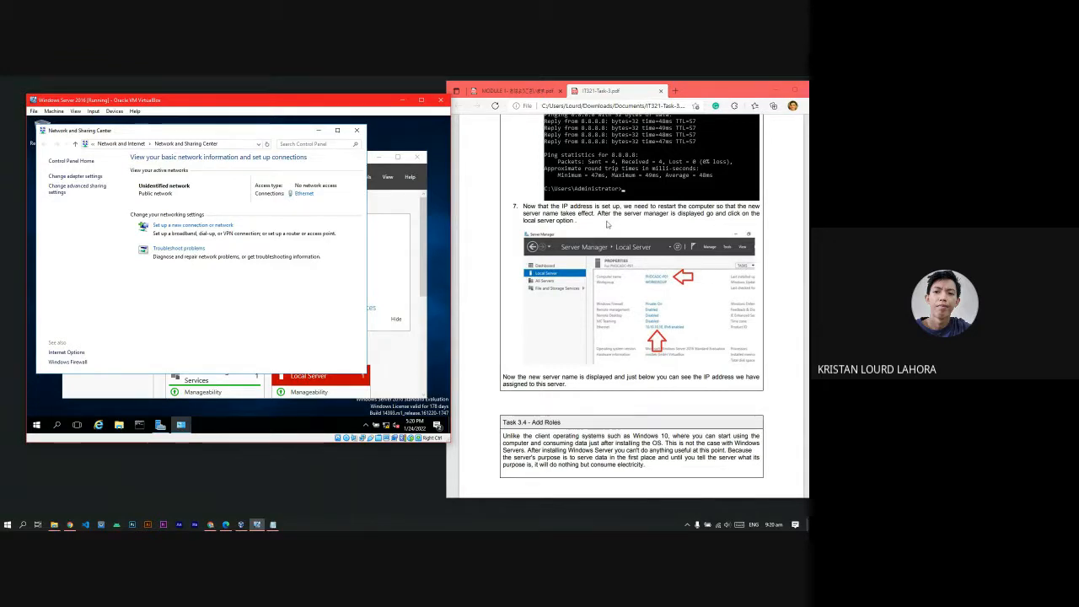
click(357, 130)
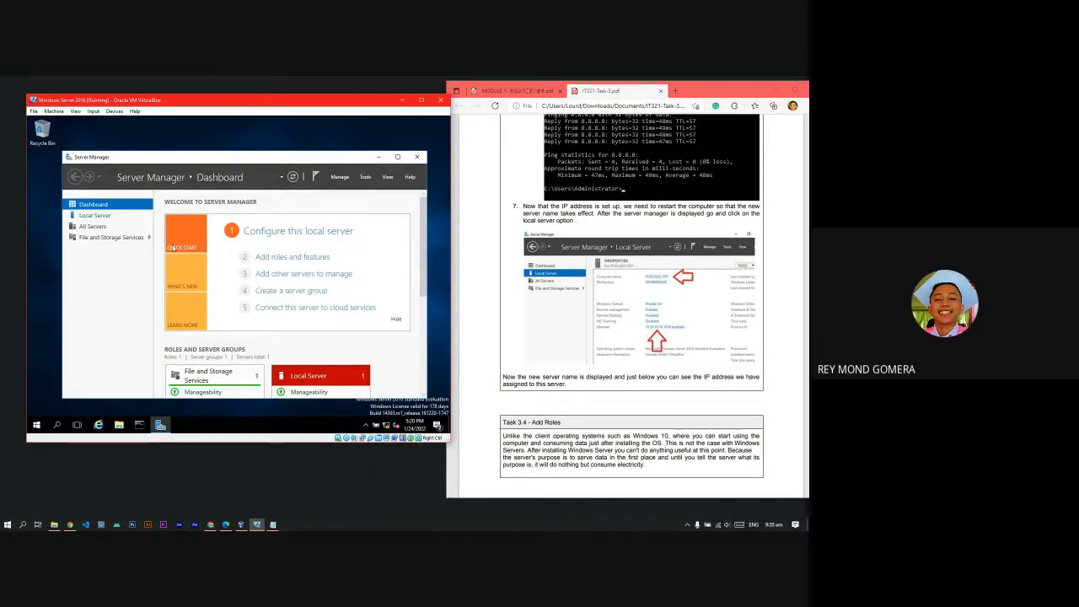
- Check the Local Server properties in Server Manager against the task PDF, and view the virtual machine's network connection status
click(108, 216)
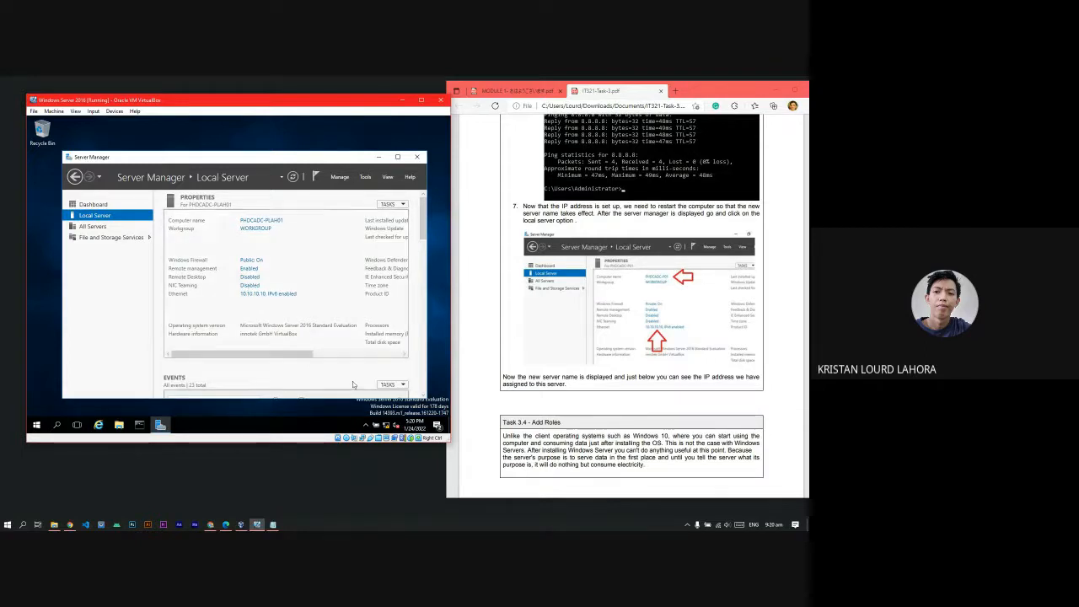
scroll(354, 383, down, 1)
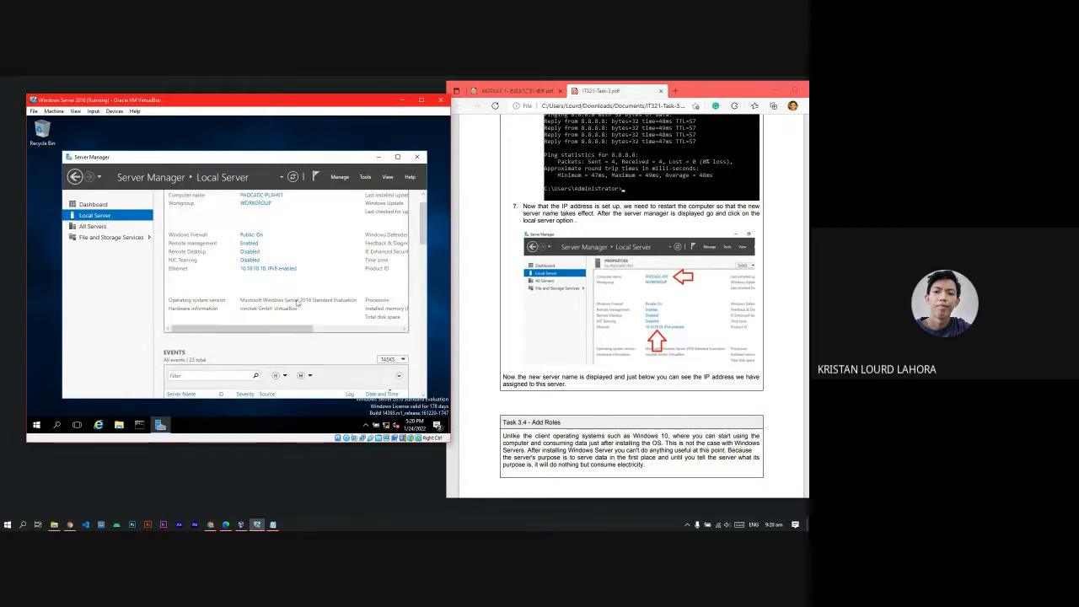
scroll(738, 377, down, 3)
scroll(738, 377, up, 6)
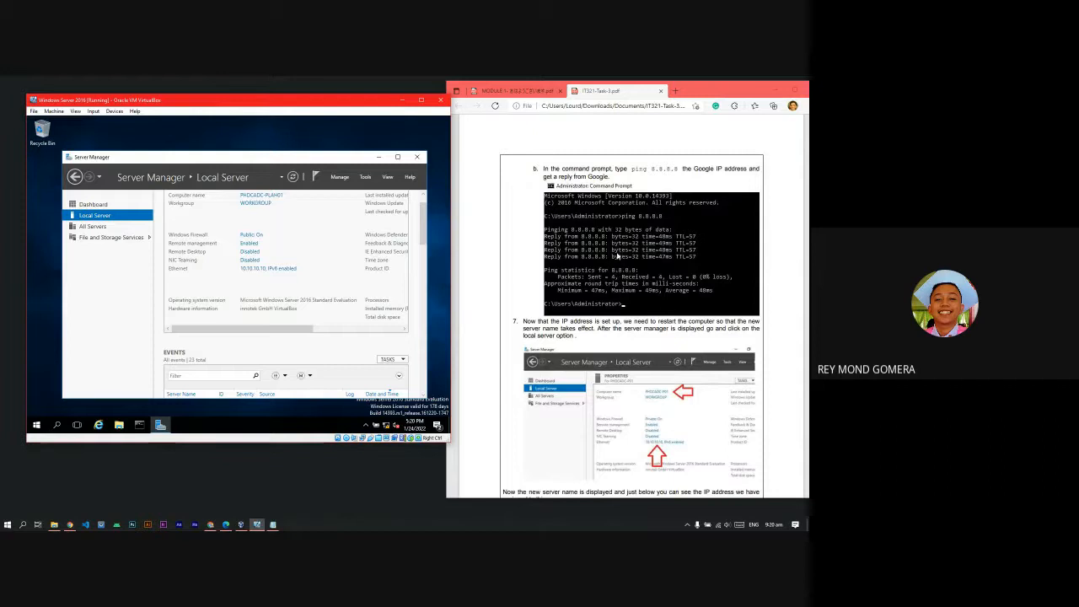
scroll(641, 337, down, 8)
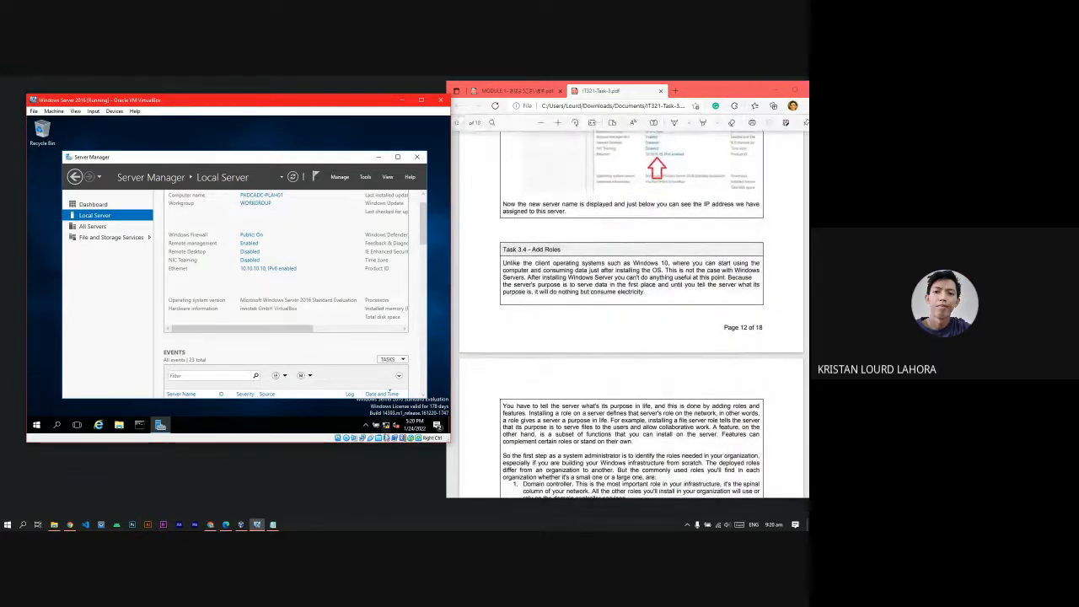
click(387, 428)
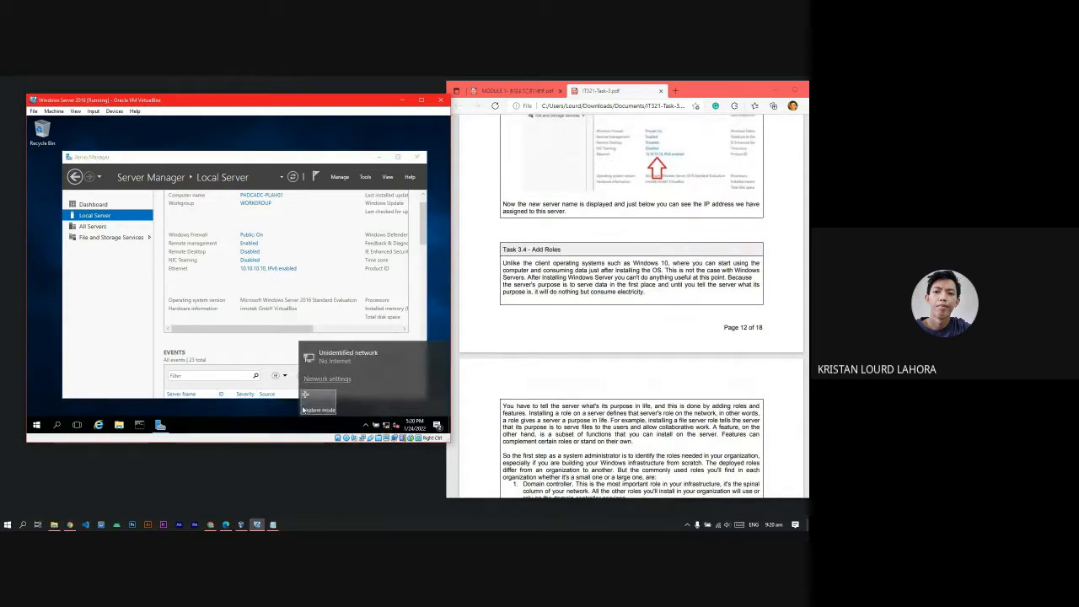
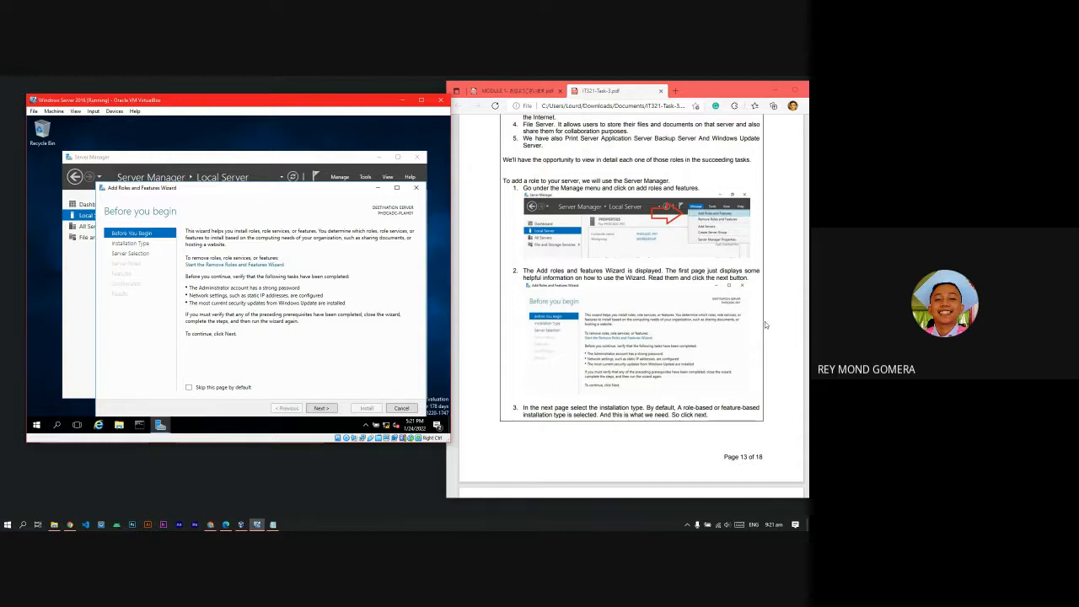
click(322, 408)
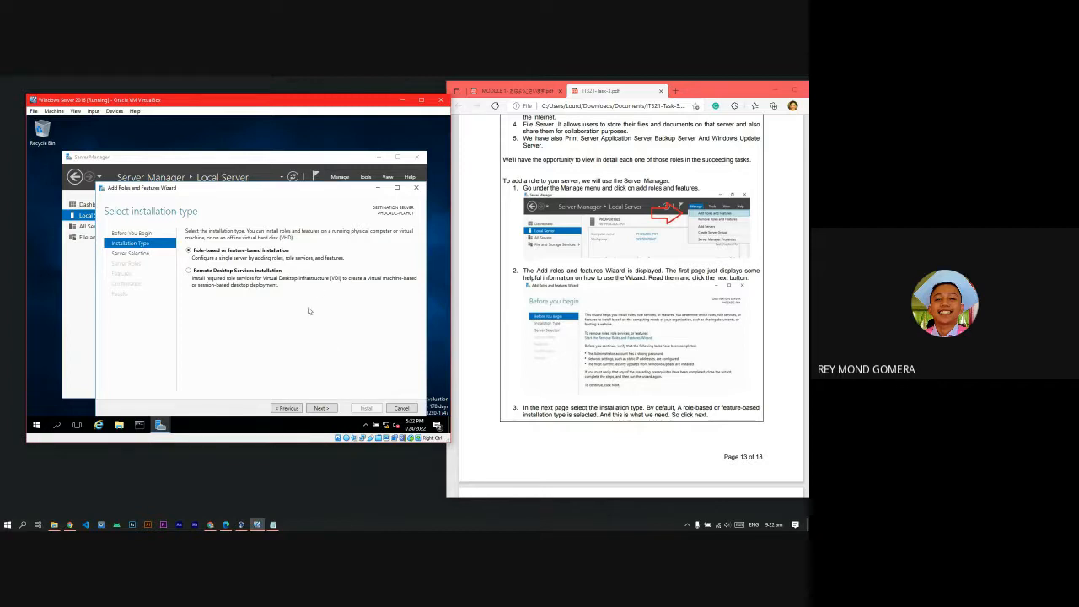
scroll(609, 359, down, 10)
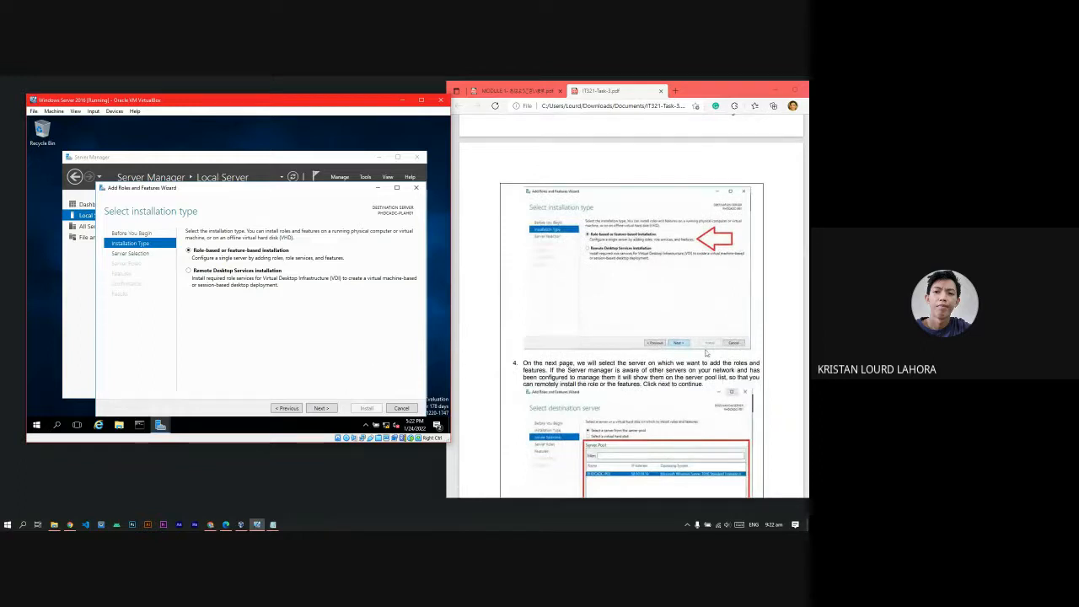
scroll(708, 353, down, 3)
click(321, 408)
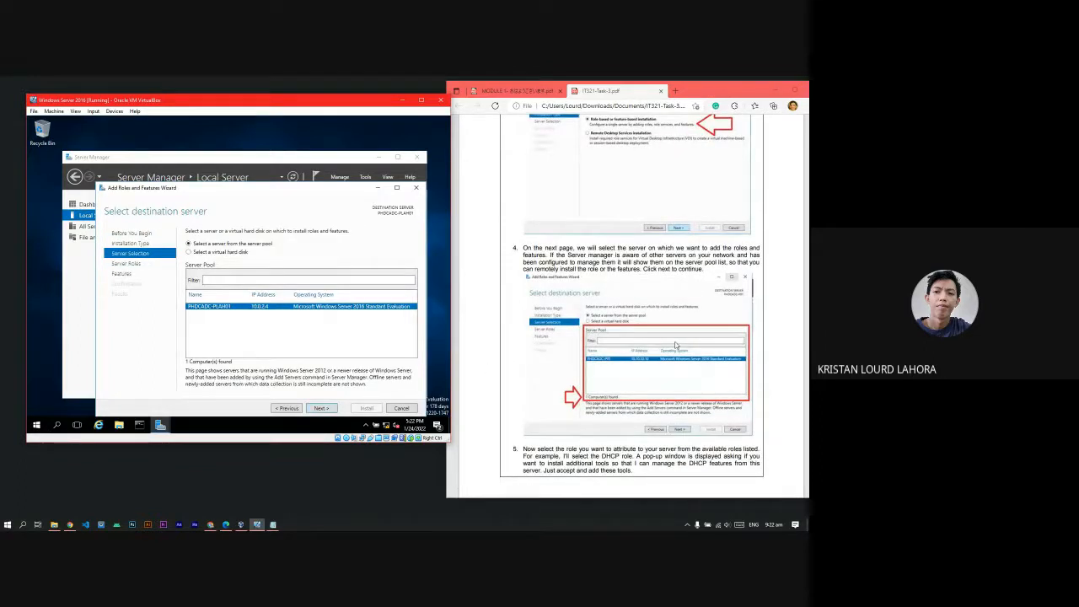
scroll(675, 344, up, 1)
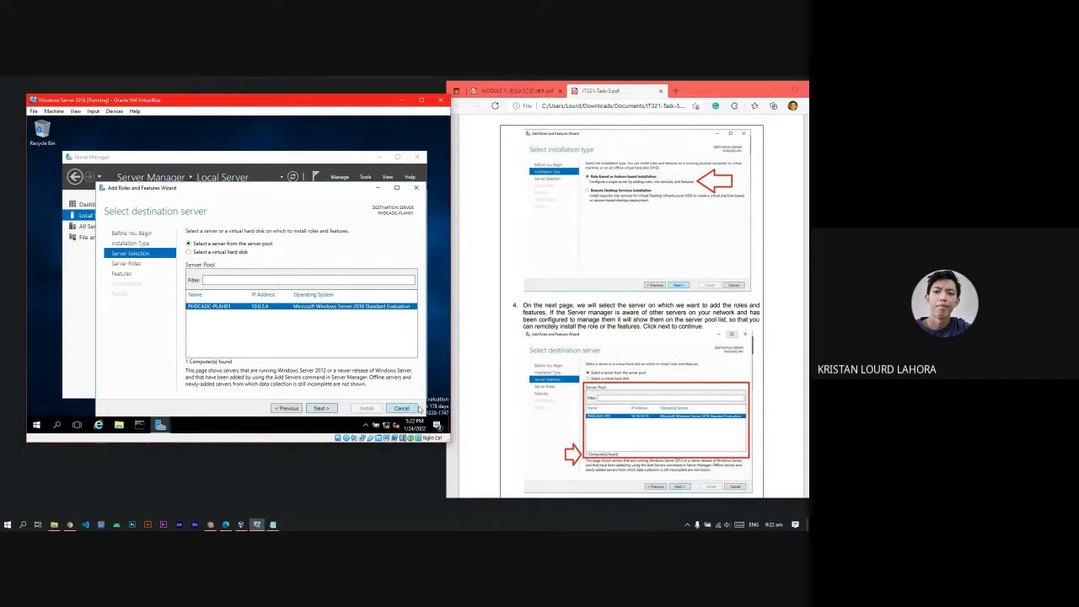
scroll(631, 400, up, 2)
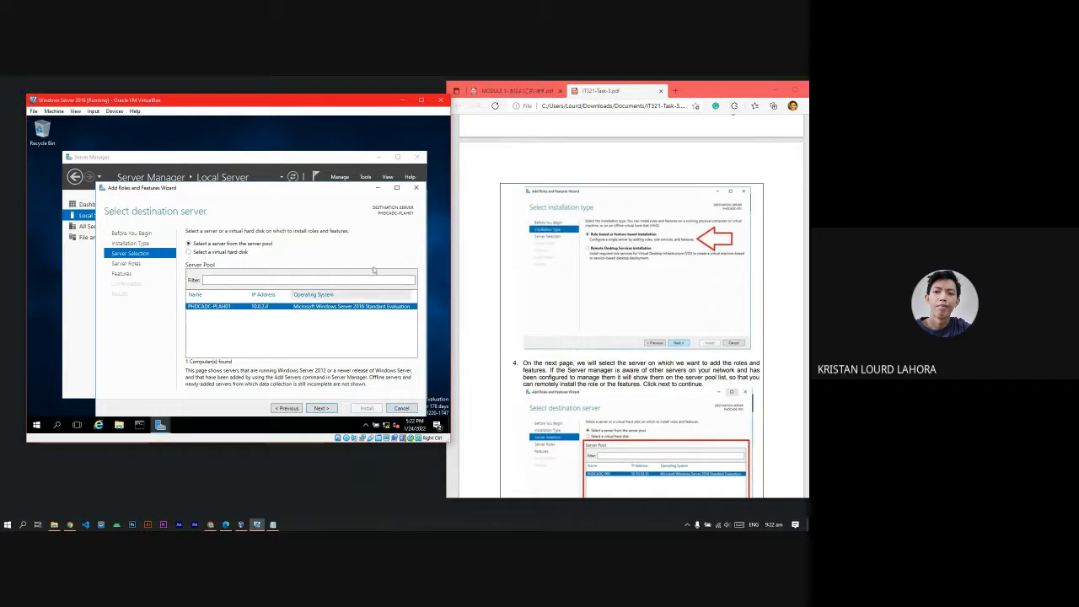
click(407, 408)
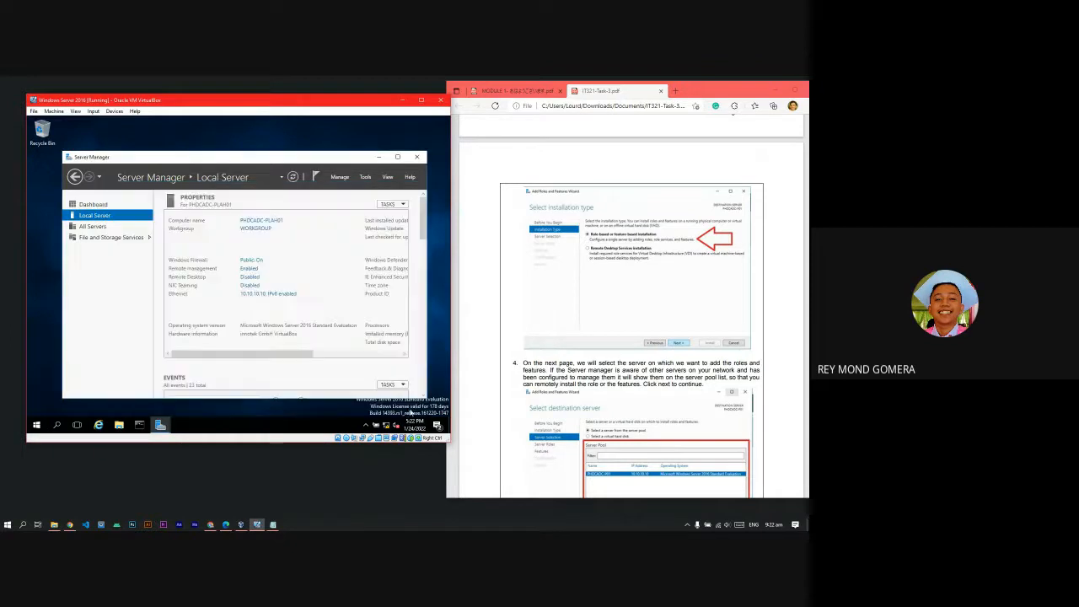
- Close Server Manager and inspect the IPv4 properties of the virtual machine's Ethernet connection
click(416, 157)
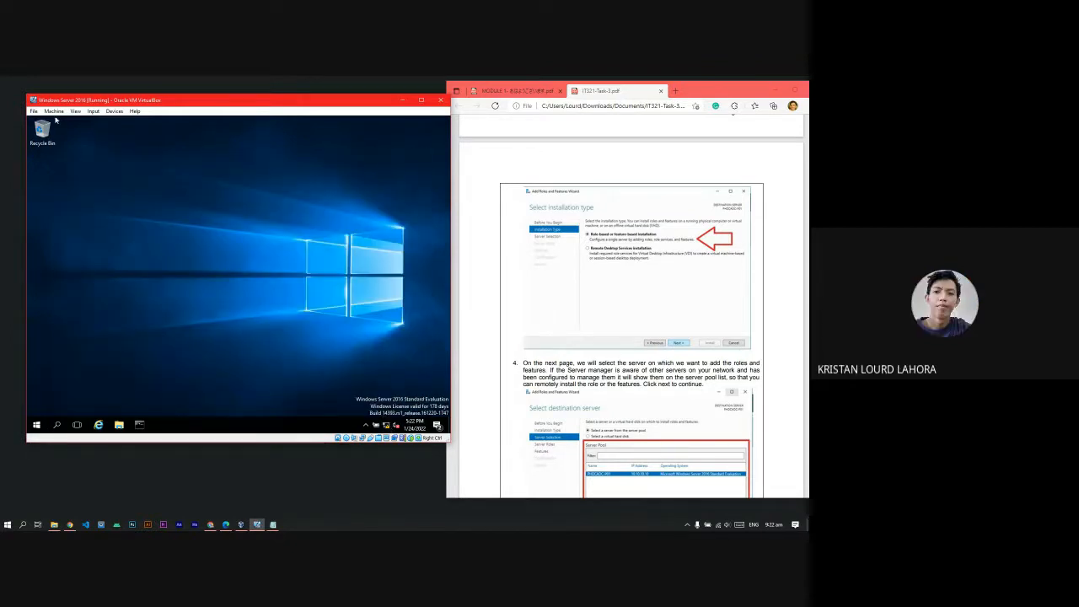
click(387, 424)
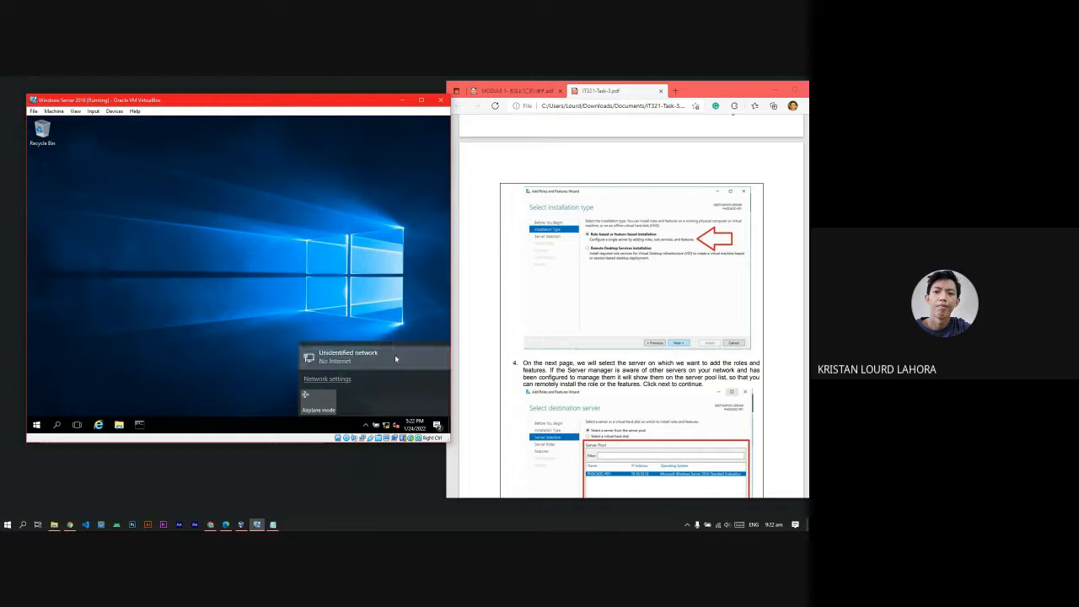
right_click(391, 424)
click(390, 419)
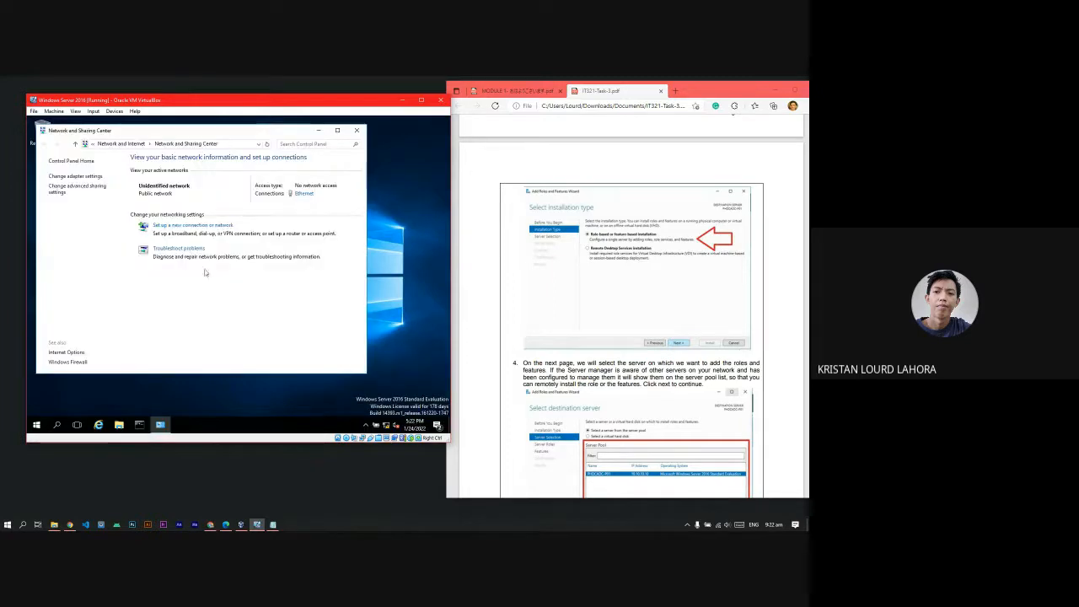
click(303, 194)
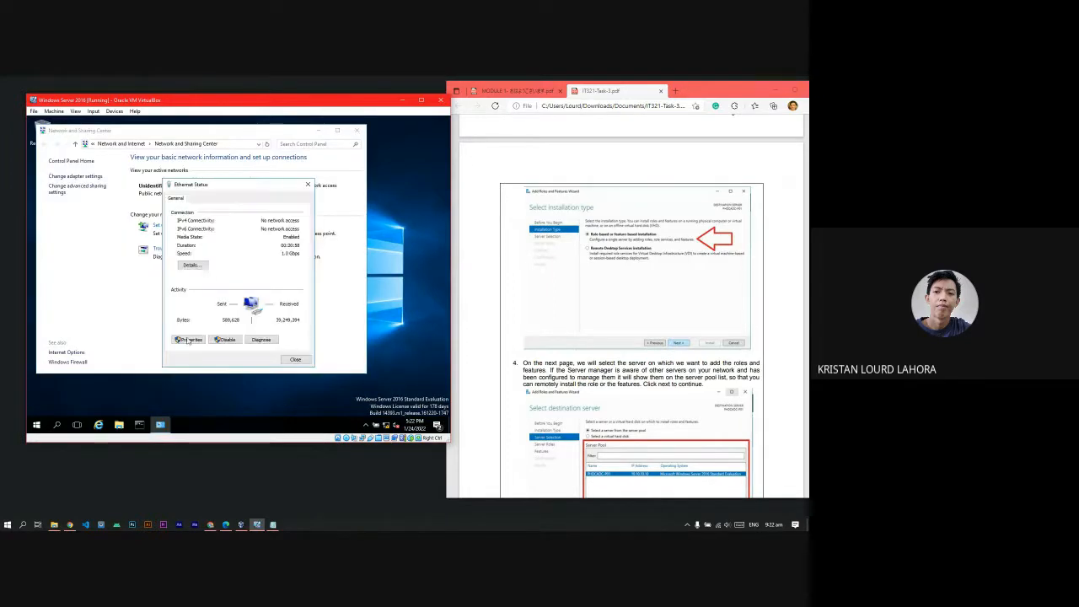
click(189, 340)
double_click(236, 283)
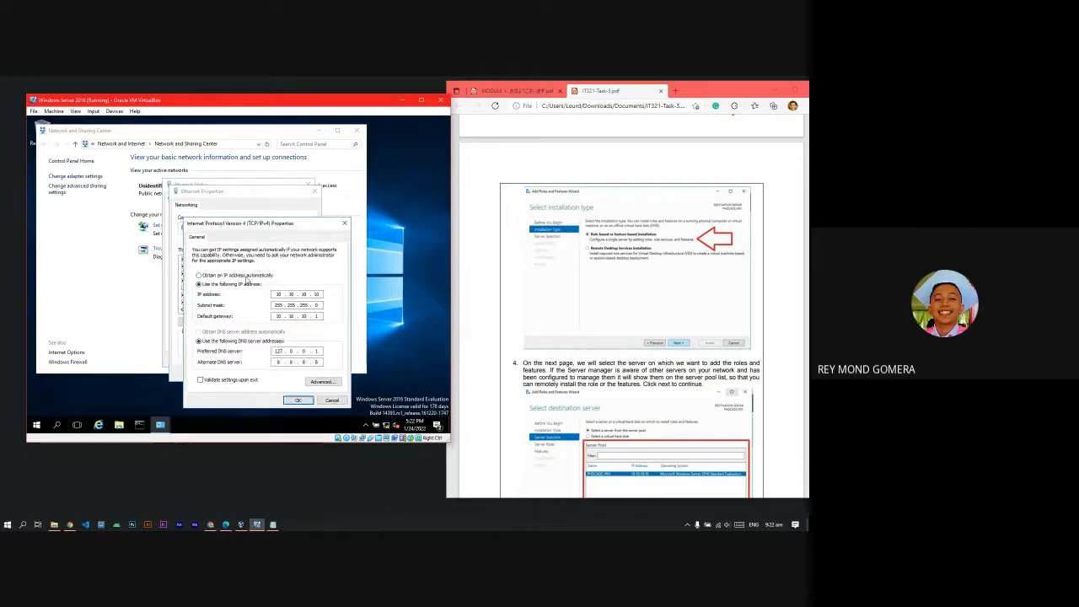
- Accept the IPv4 and Ethernet properties as they are, and close the Ethernet status and Network and Sharing Center windows
click(300, 399)
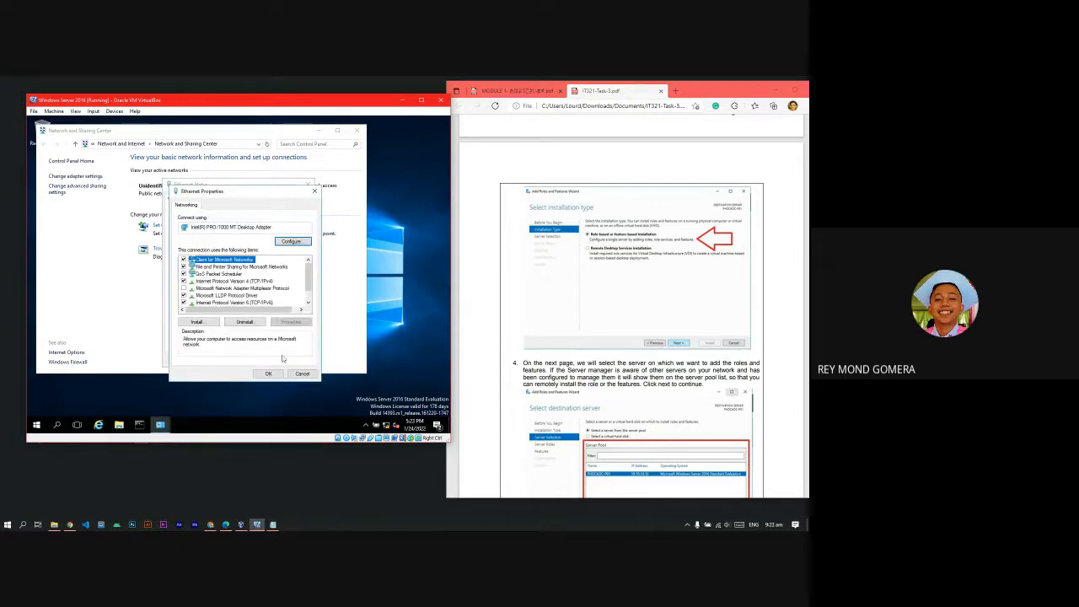
click(269, 374)
click(295, 359)
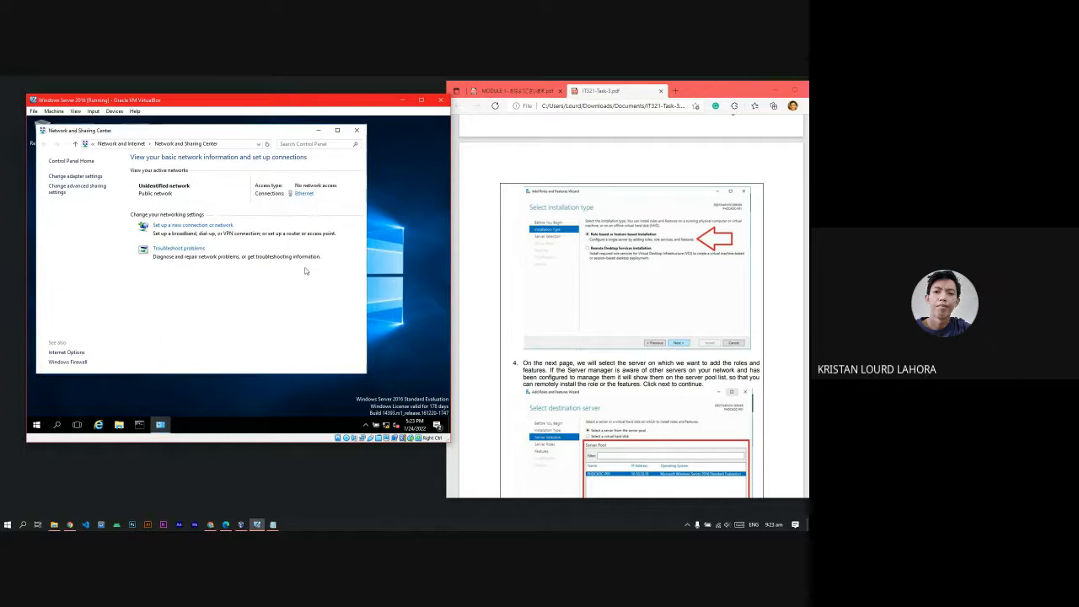
click(357, 130)
- Restart the Windows Server 2016 virtual machine with the reason Other (Unplanned)
click(34, 111)
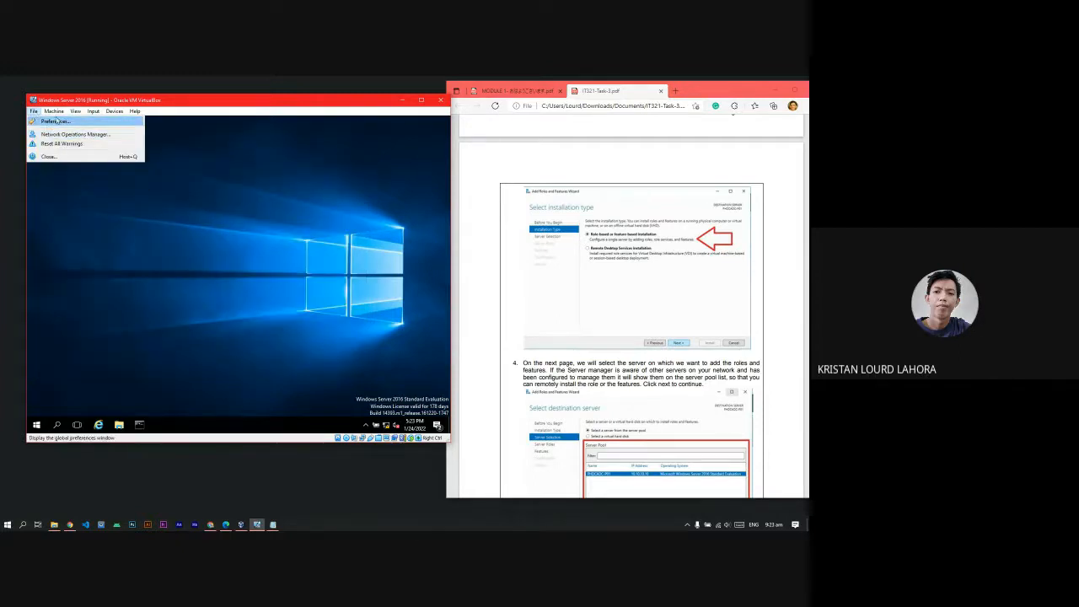
click(36, 424)
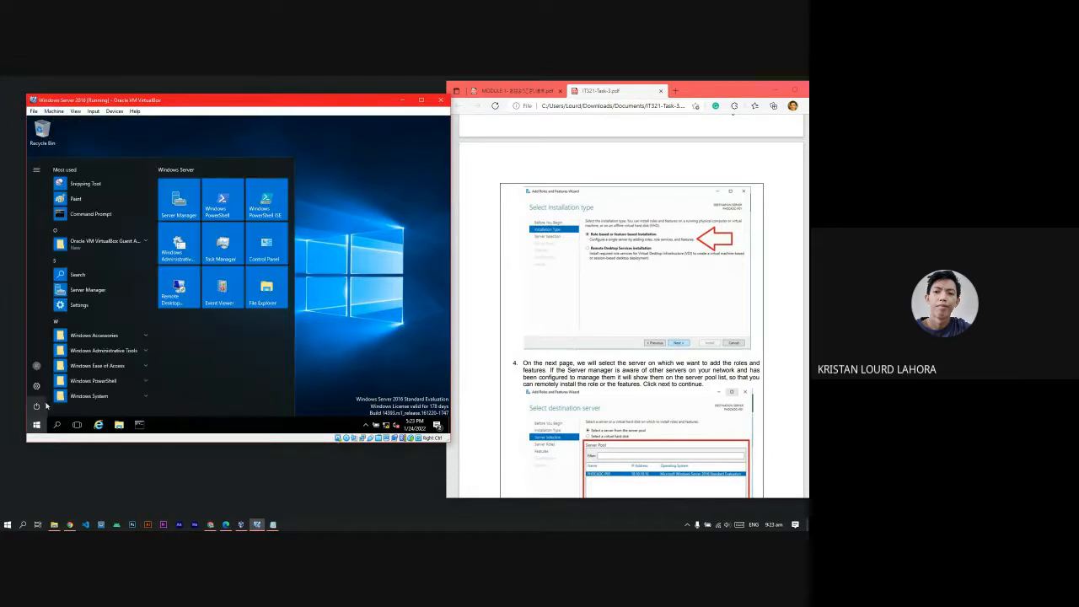
click(36, 406)
click(67, 386)
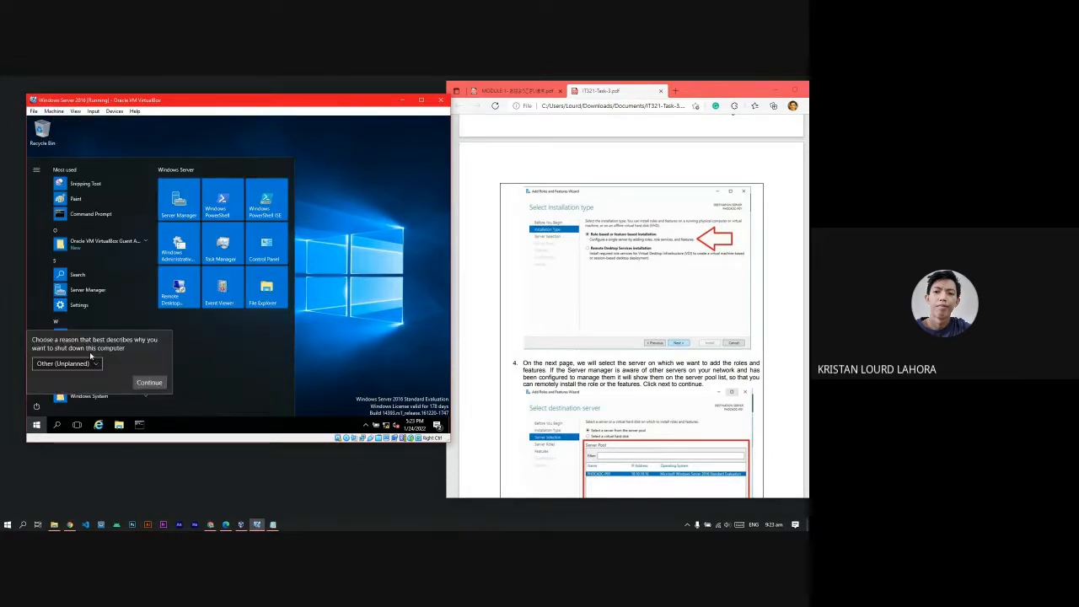
click(150, 380)
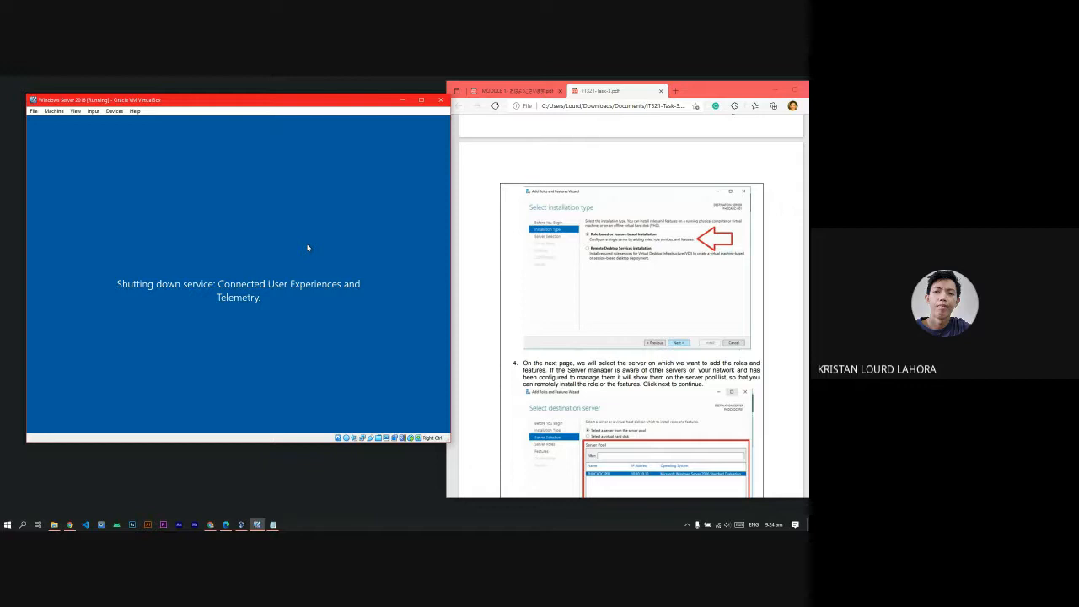
click(114, 111)
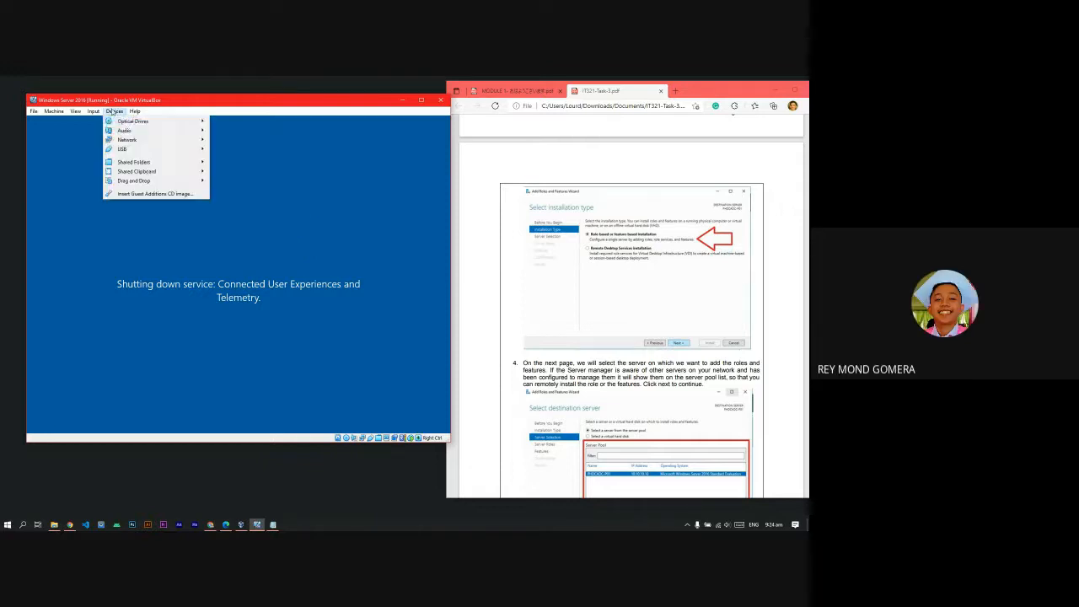
click(272, 209)
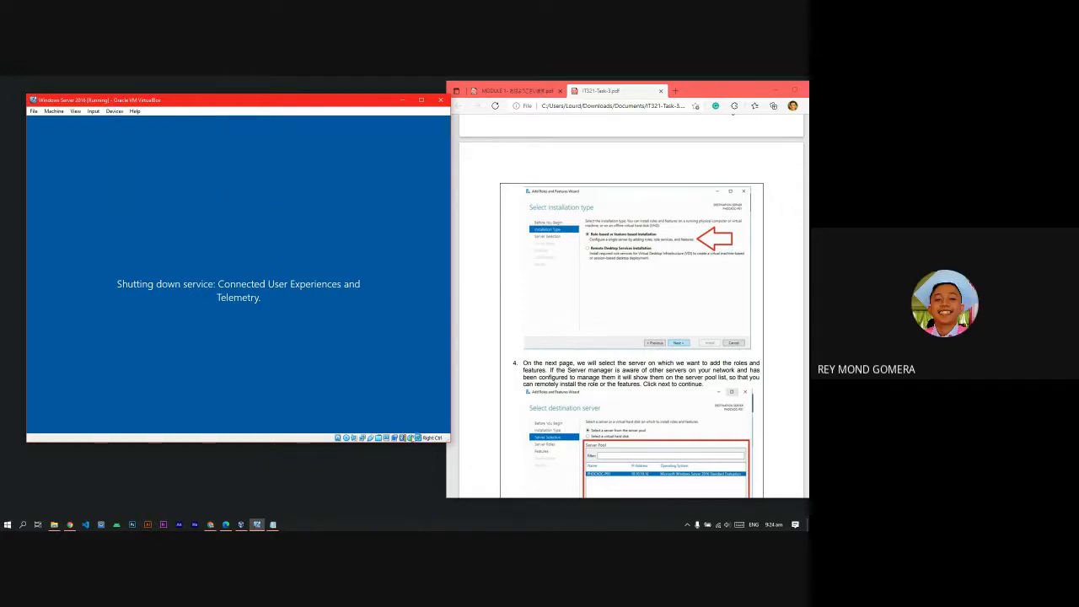
right_click(404, 458)
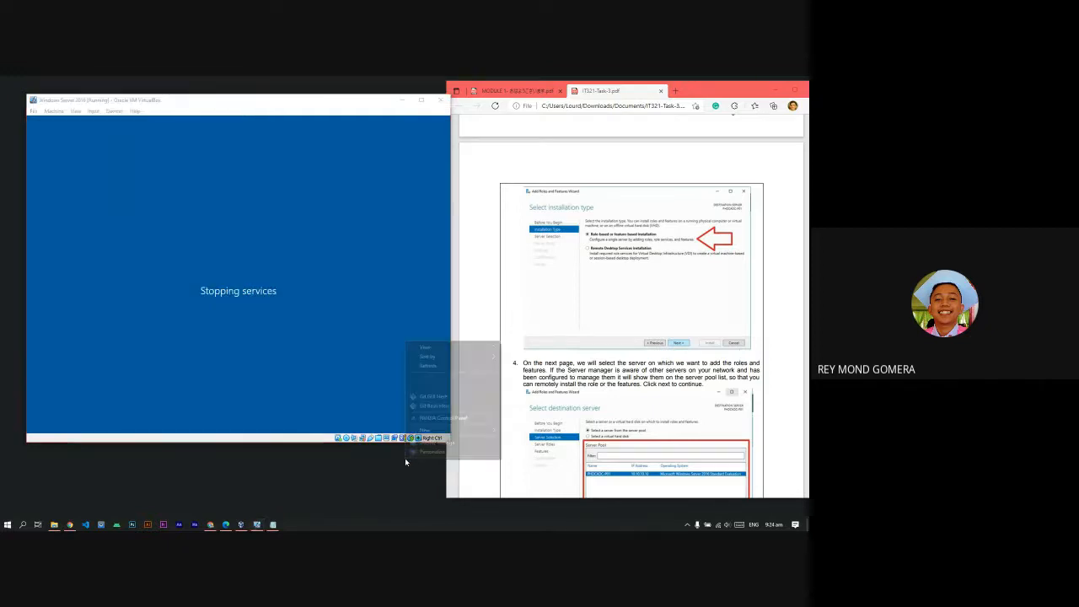
click(413, 366)
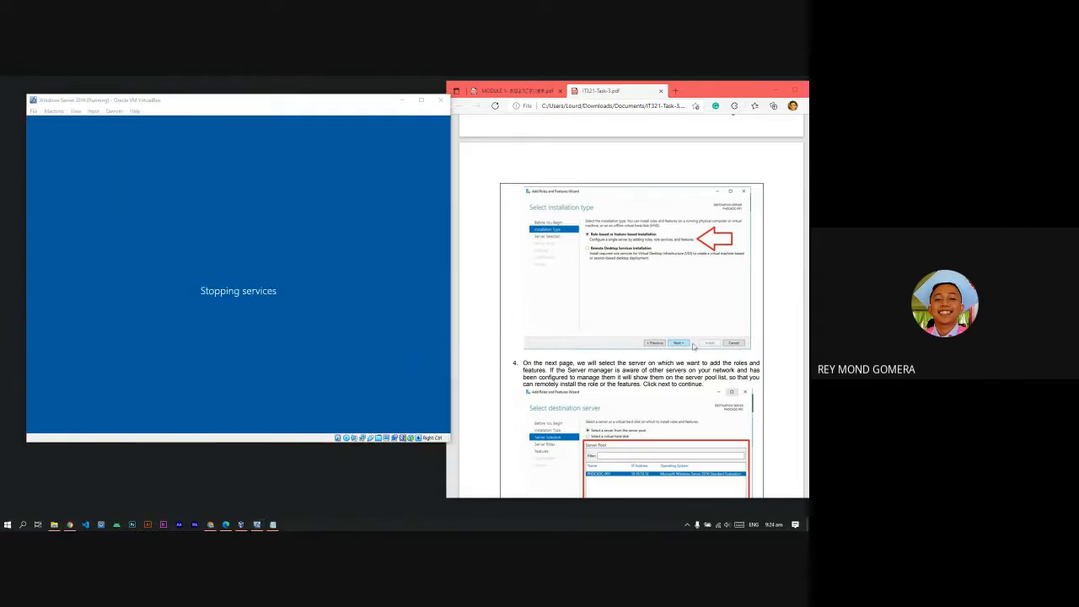
- Review the task PDF's instructions for adding roles and features, dismissing the virtual machine's mouse pointer integration messages
scroll(682, 337, down, 1)
scroll(659, 329, up, 2)
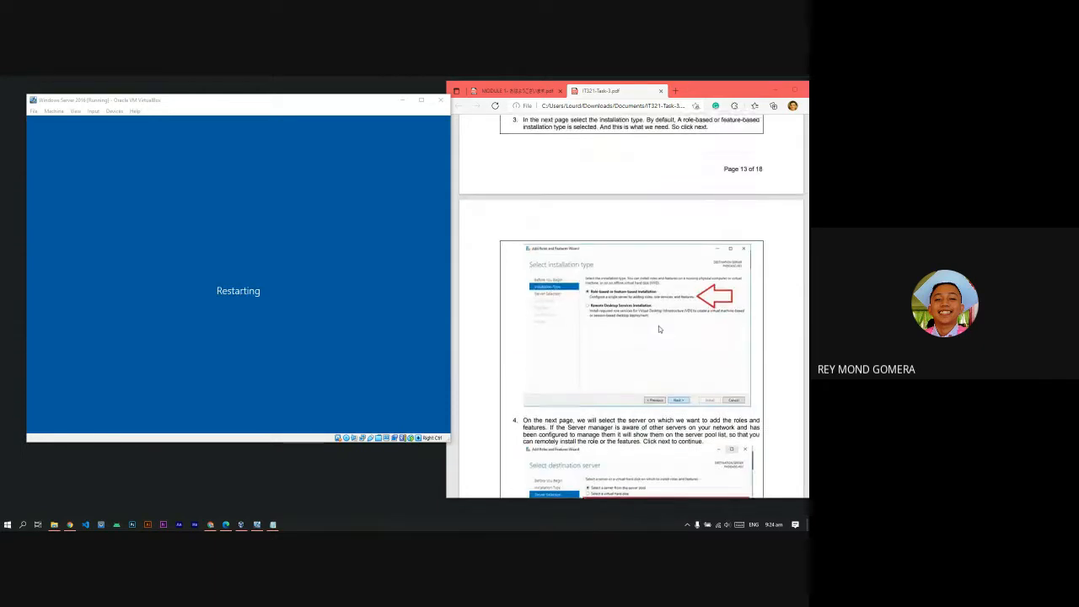
scroll(659, 328, up, 5)
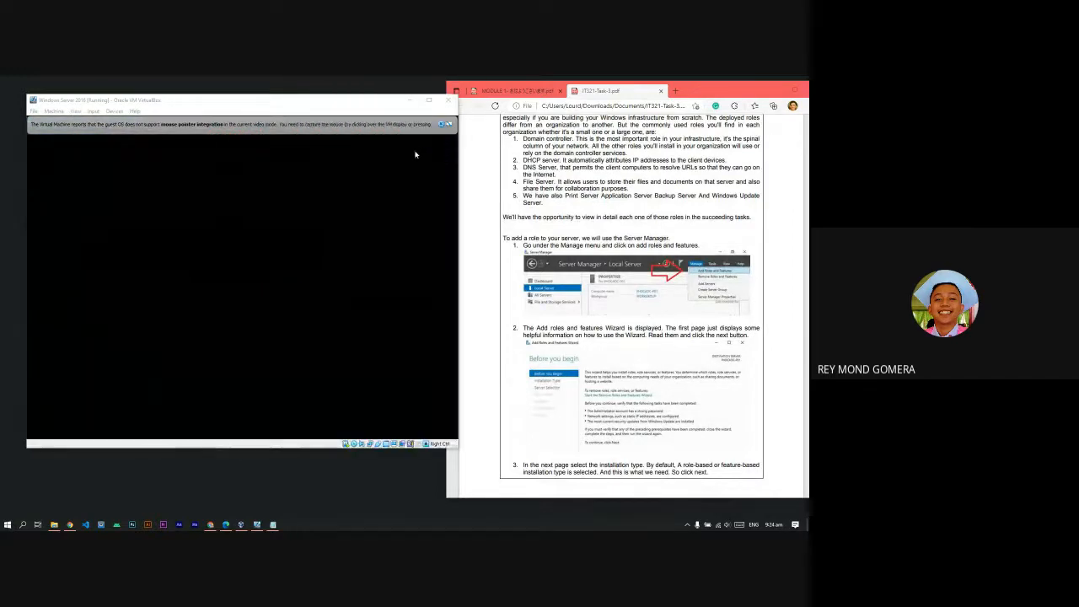
click(441, 125)
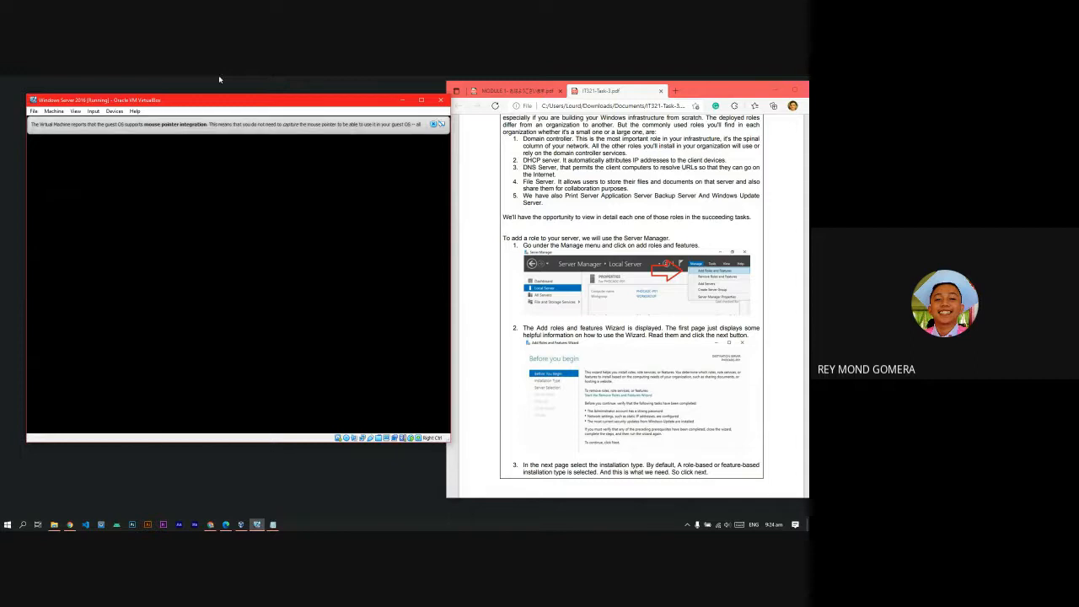
click(439, 125)
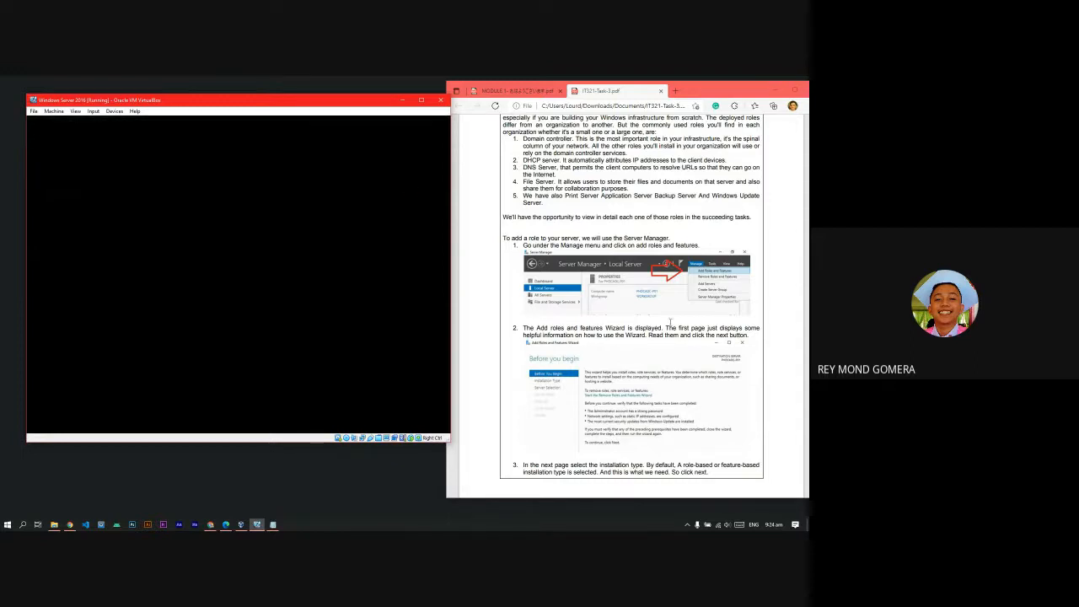
scroll(659, 338, down, 2)
scroll(660, 334, down, 15)
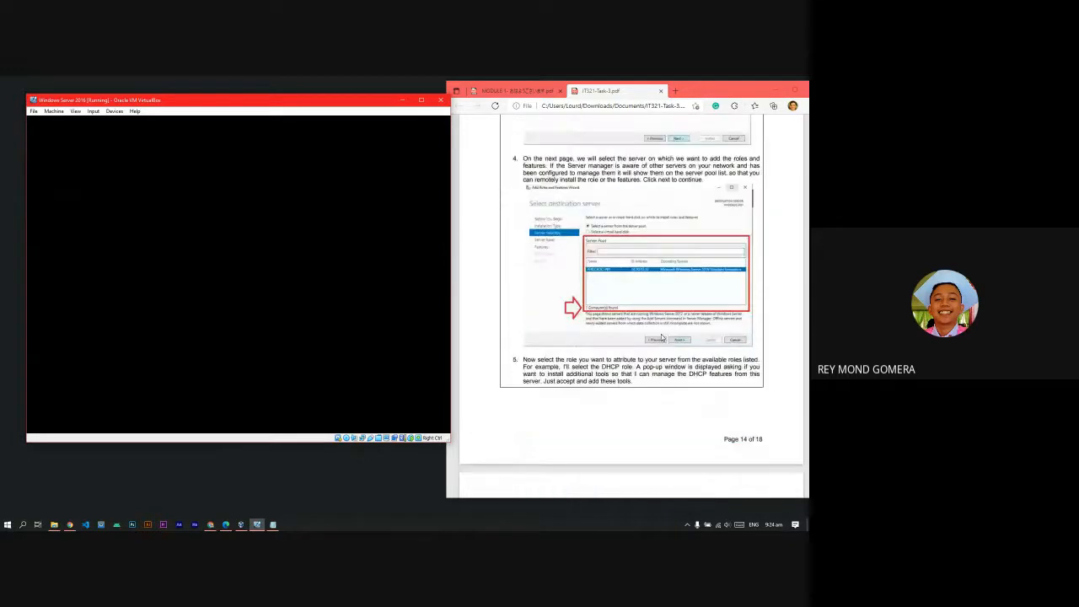
scroll(661, 334, up, 10)
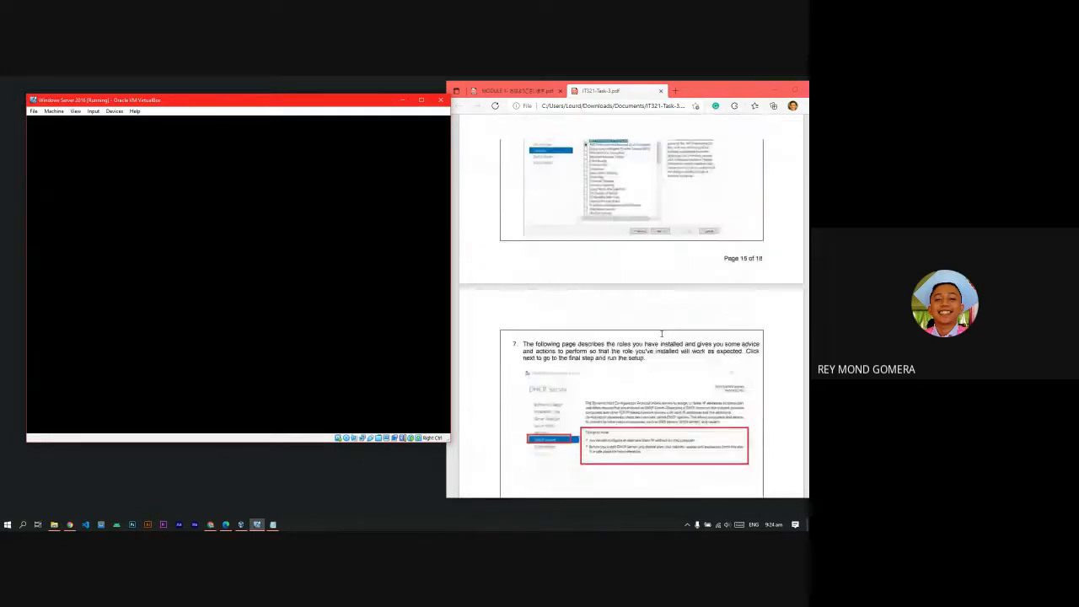
scroll(661, 333, up, 3)
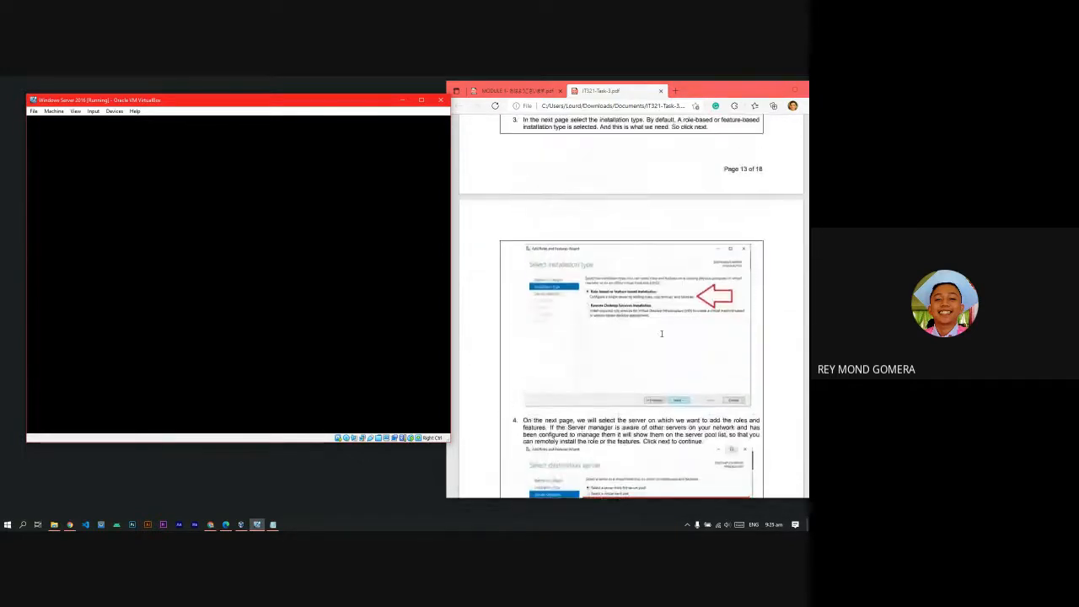
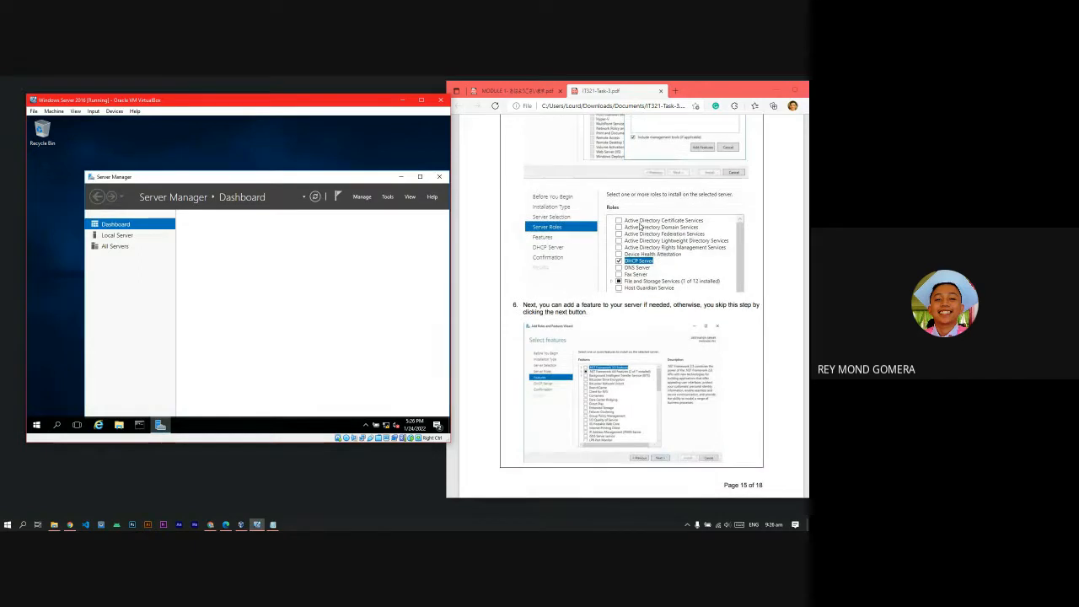
- Read the task PDF's feature selection and DHCP Server steps, and look over the Server Manager dashboard
scroll(641, 226, down, 3)
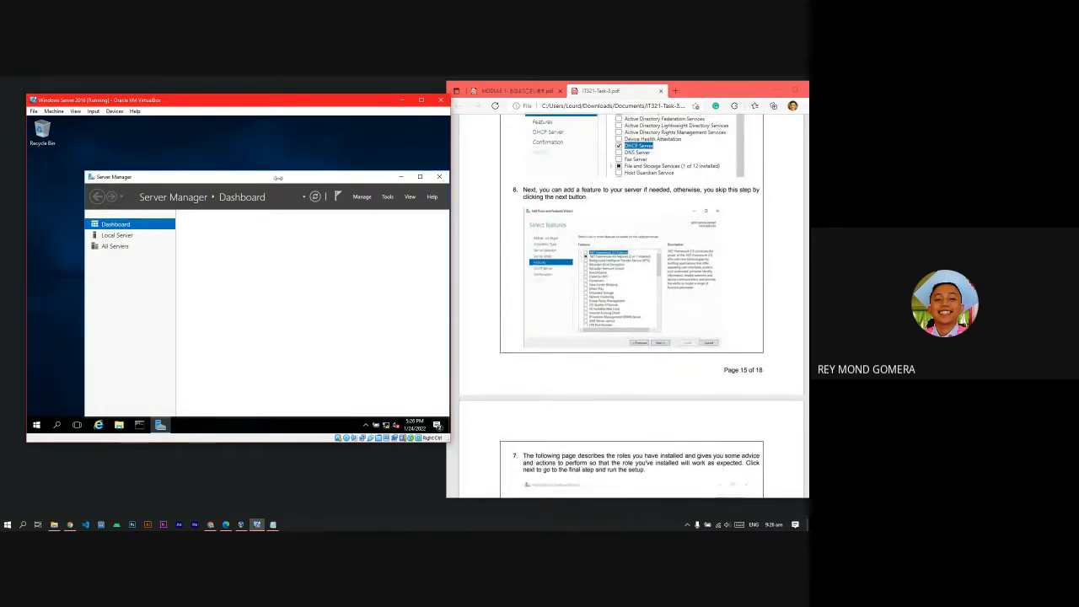
scroll(613, 264, down, 6)
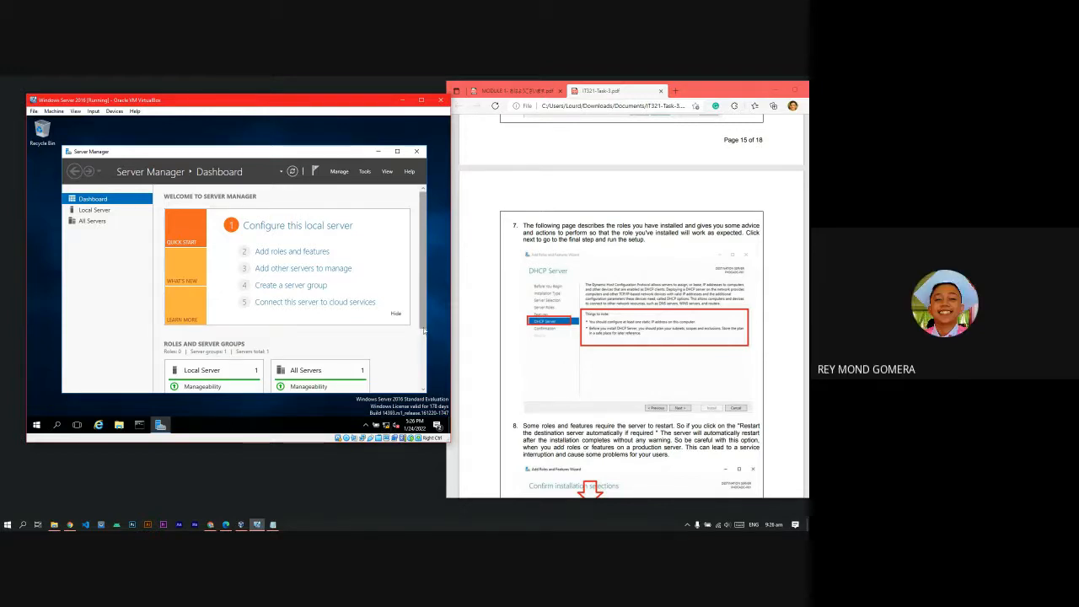
scroll(423, 335, down, 3)
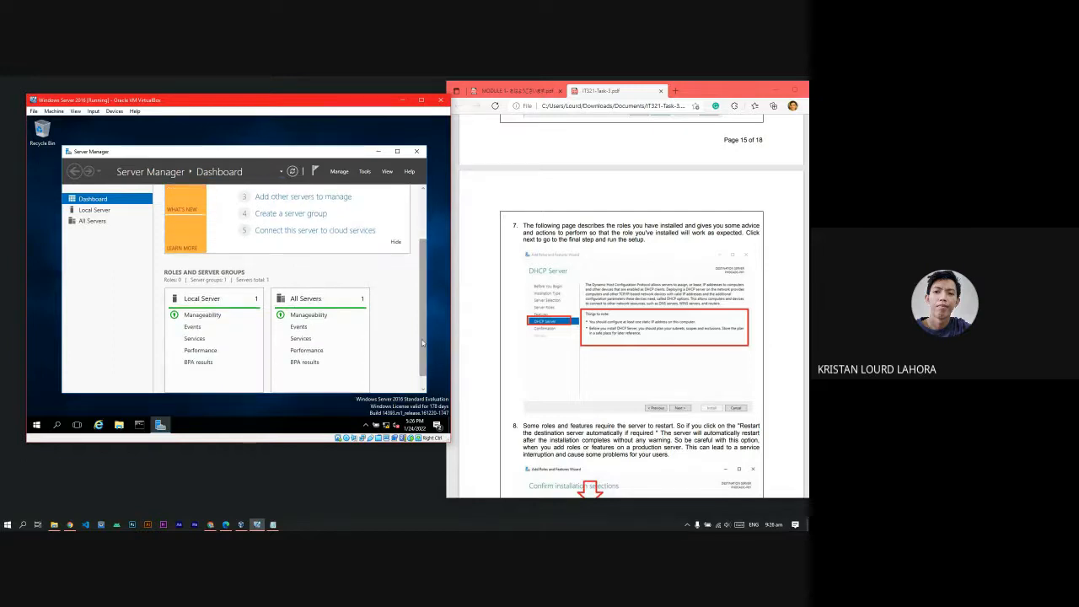
scroll(422, 339, down, 1)
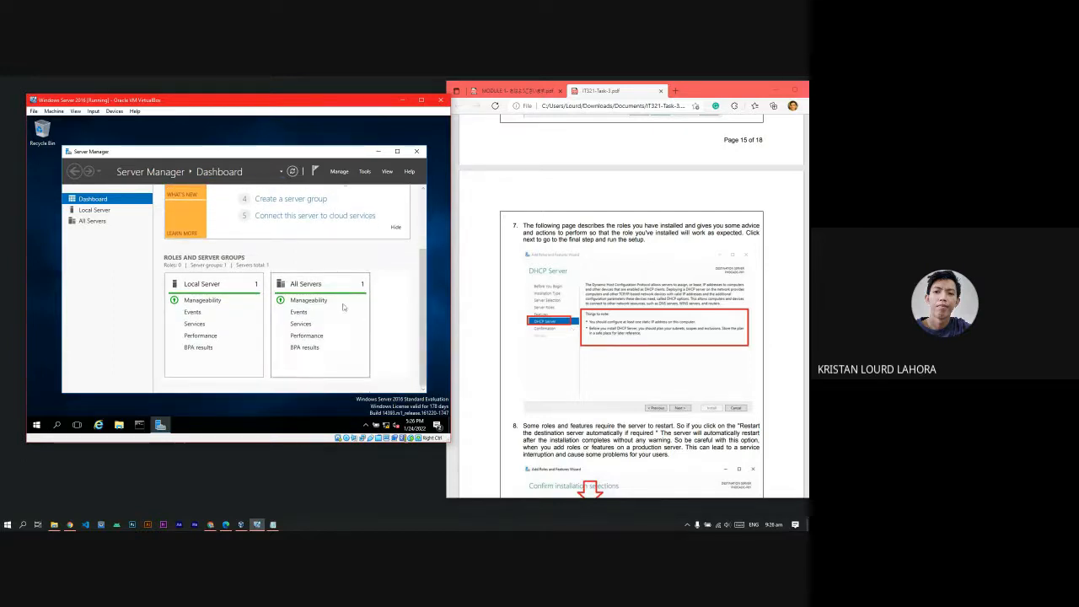
scroll(402, 327, up, 3)
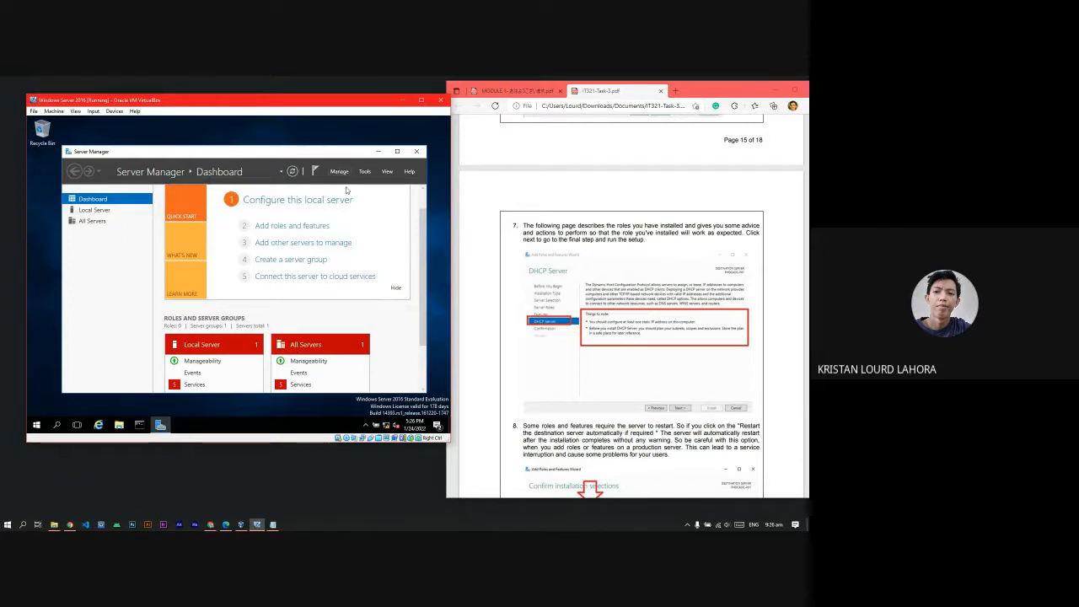
- Start the Add Roles and Features Wizard from Server Manager and minimize it to return to the dashboard
click(339, 171)
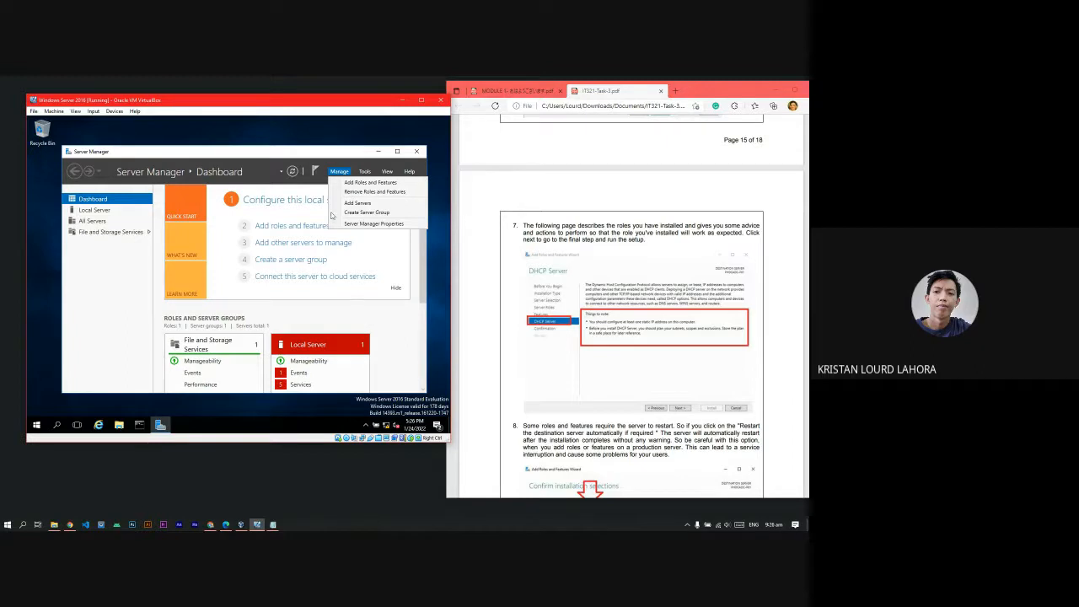
click(365, 183)
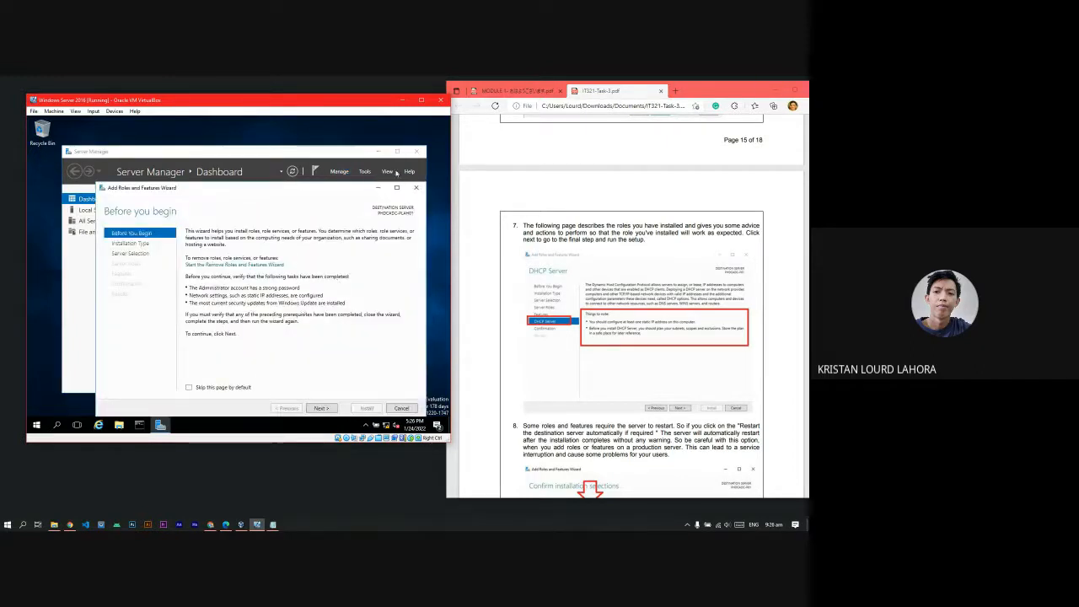
click(376, 192)
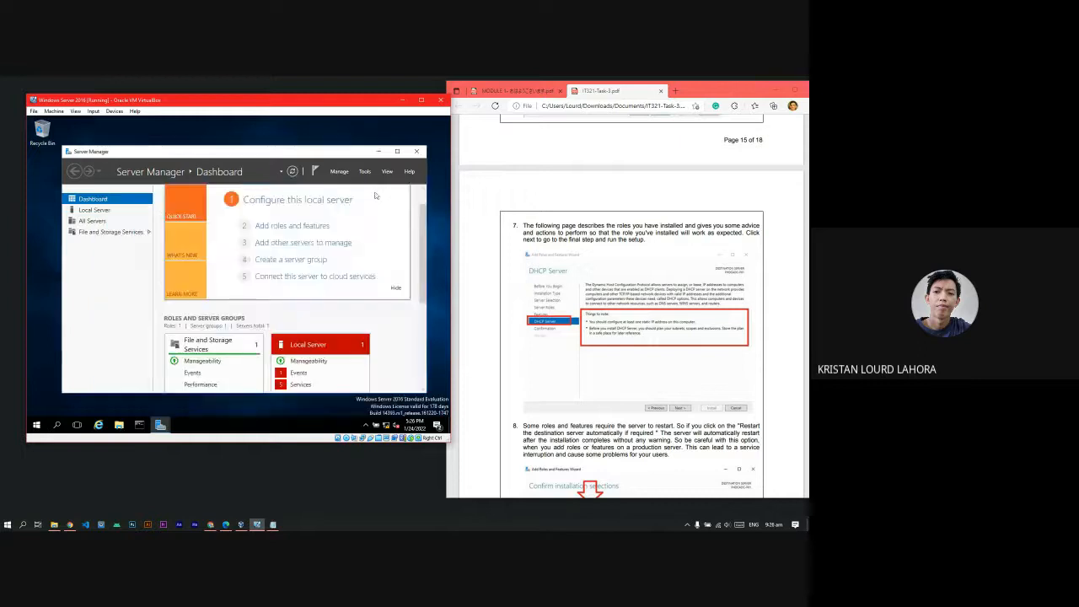
- Check the Local Server properties in Server Manager and examine the role and server group tiles on the dashboard
click(94, 210)
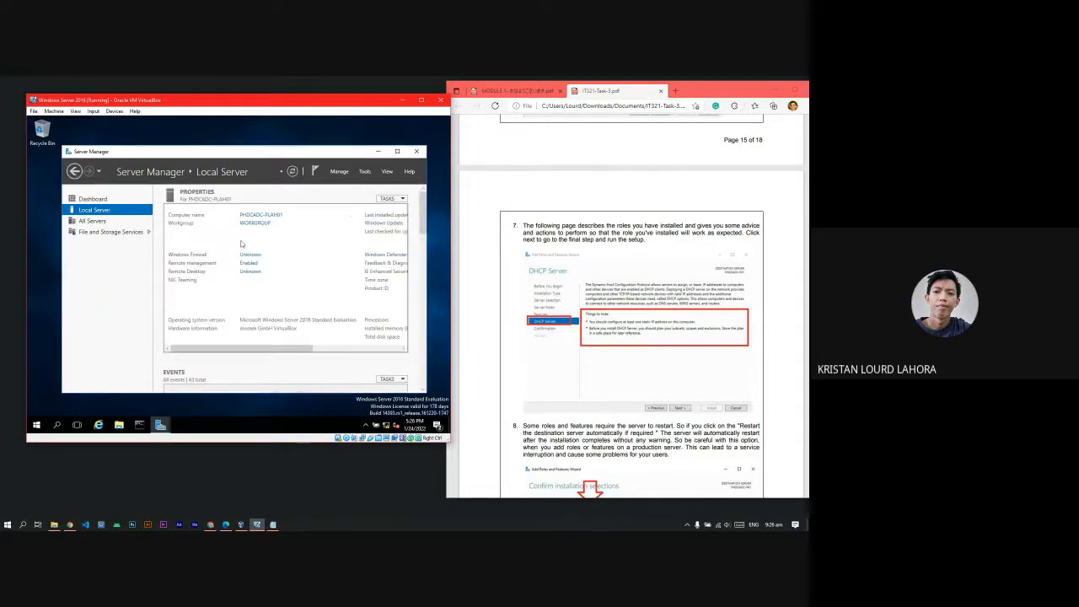
click(94, 199)
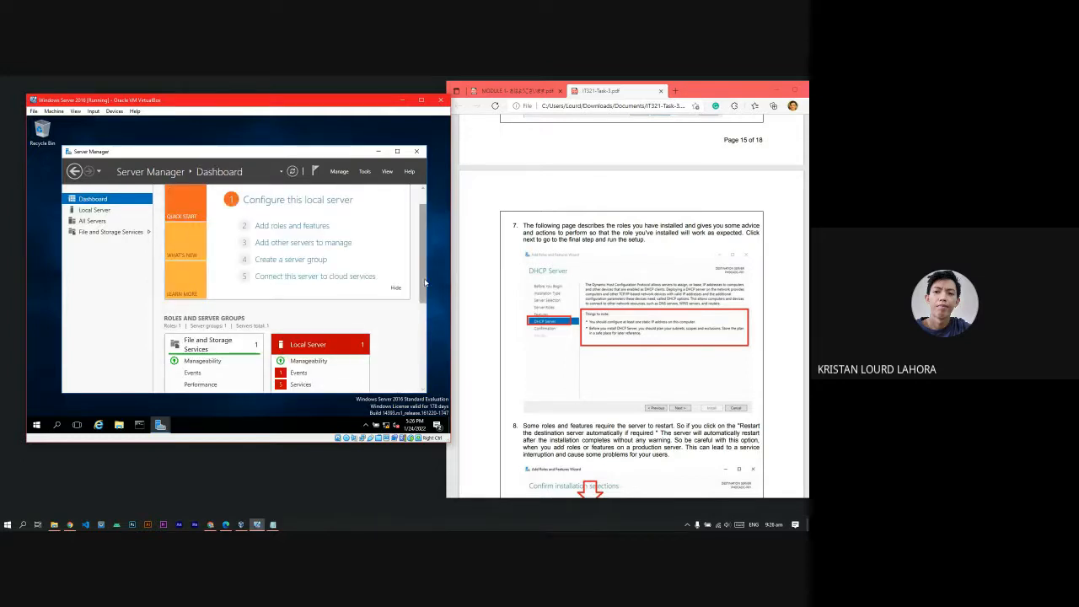
drag(424, 283, 427, 325)
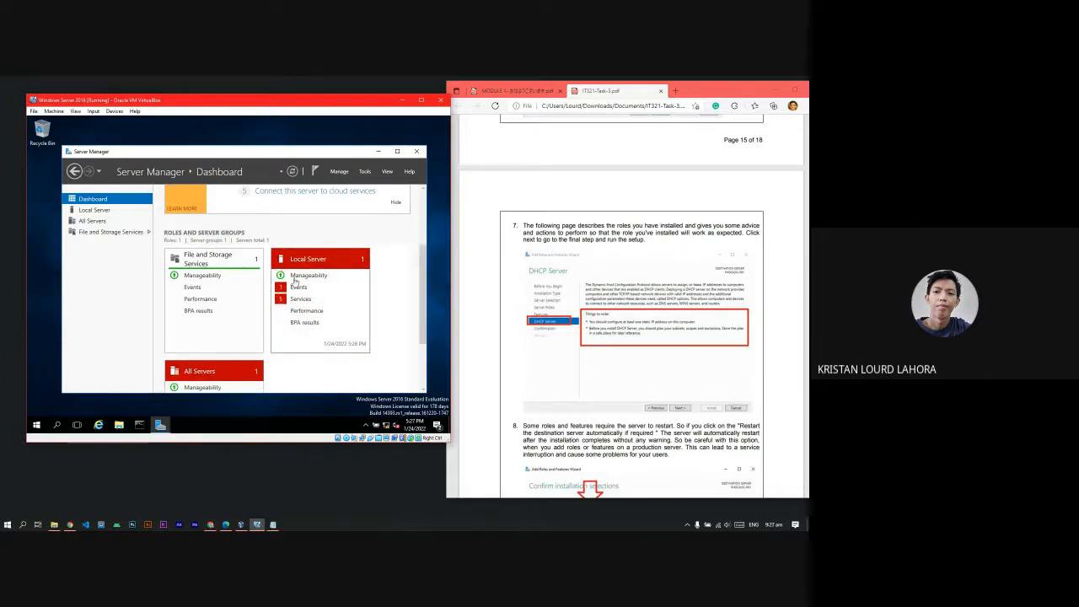
scroll(293, 280, down, 2)
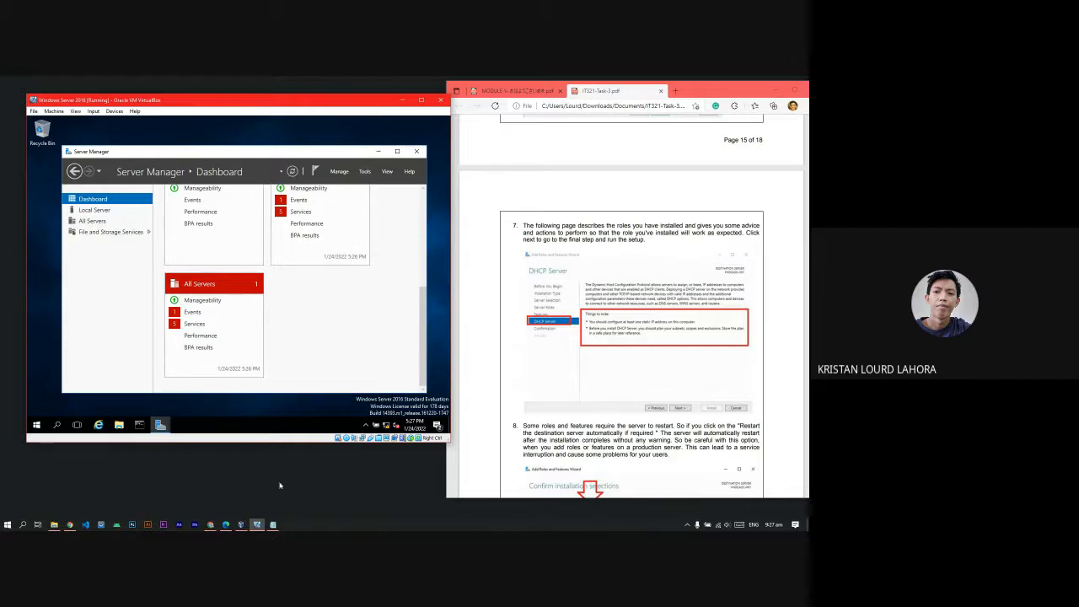
- Restore the minimized Add Roles and Features Wizard and advance past the introduction and installation type to the destination server selection
mouse_move(159, 424)
click(205, 375)
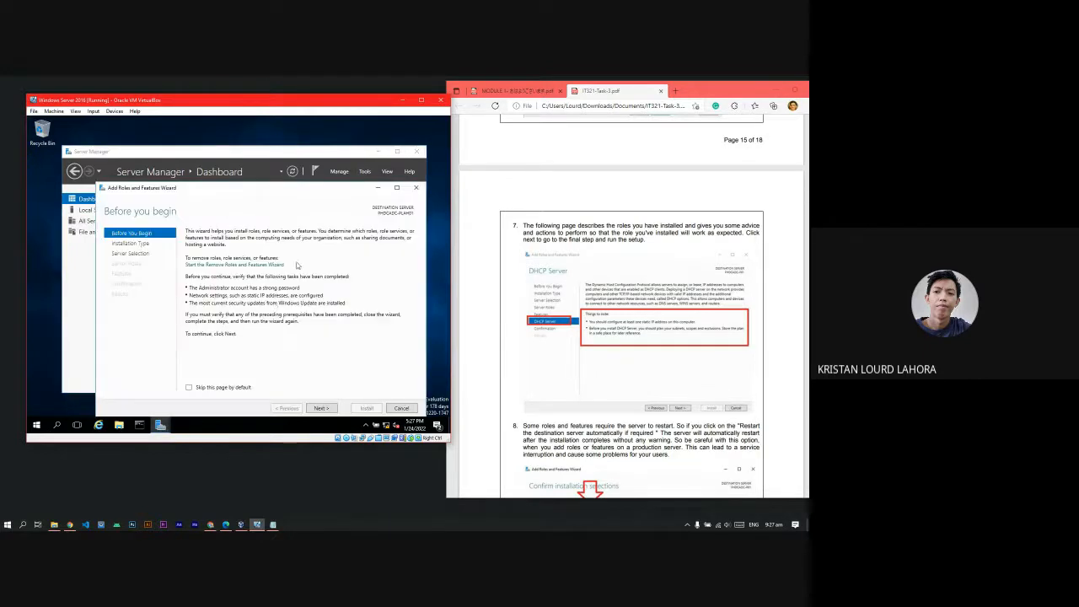
click(321, 408)
click(332, 409)
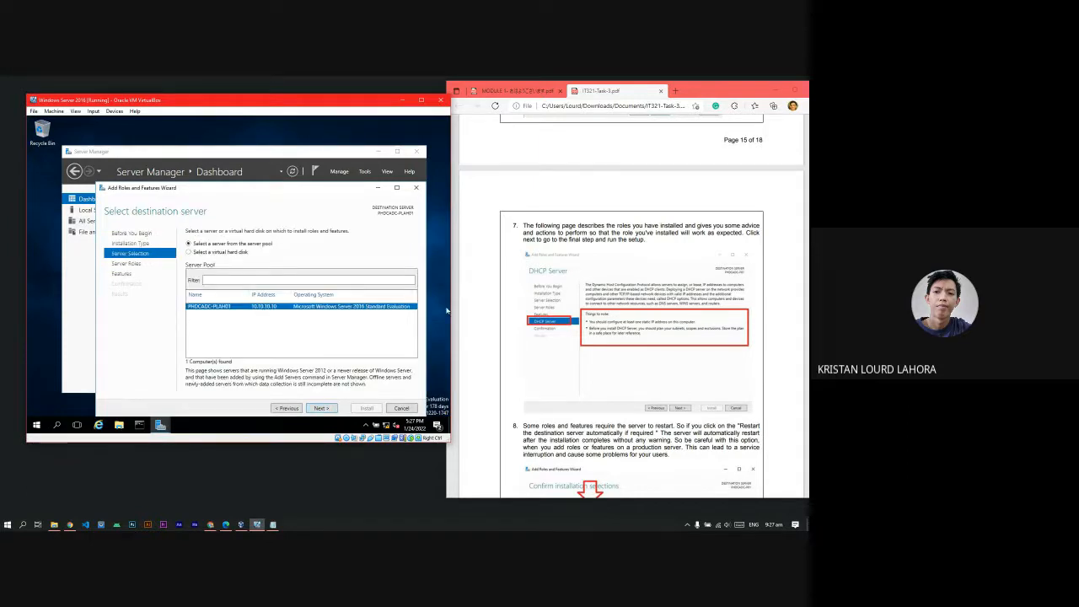
- Find the destination server instructions in the task PDF and continue to the server roles with the listed pool server selected
scroll(615, 340, down, 3)
scroll(614, 340, down, 6)
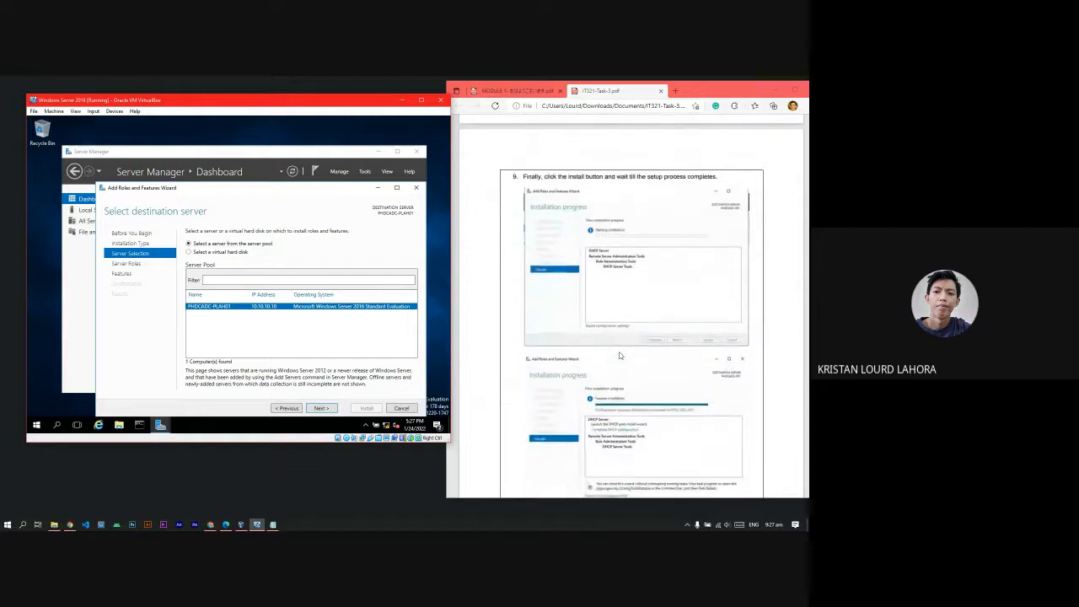
scroll(619, 354, up, 10)
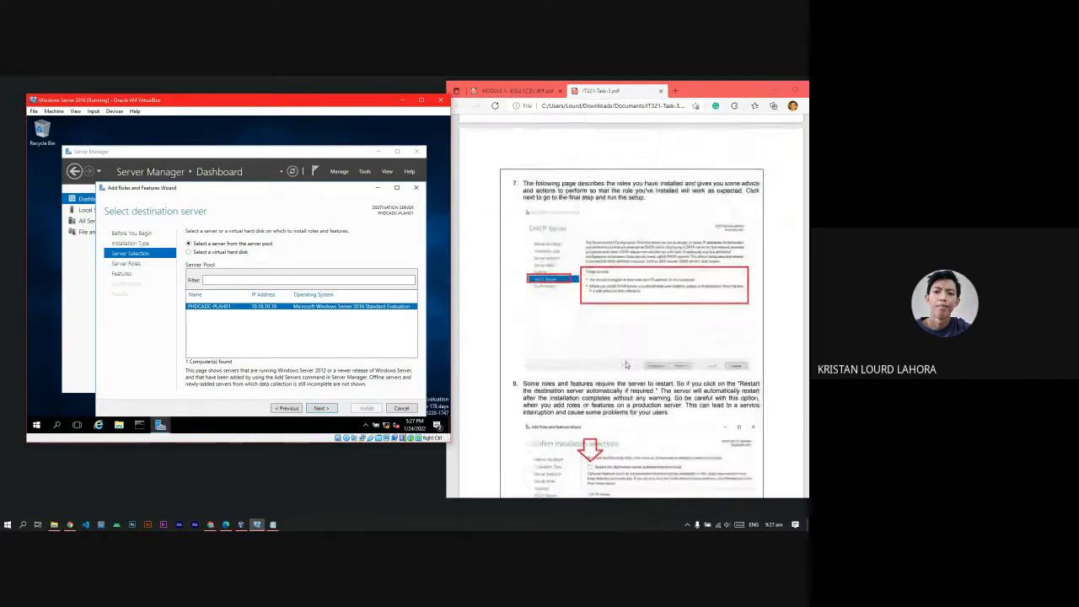
scroll(626, 364, up, 3)
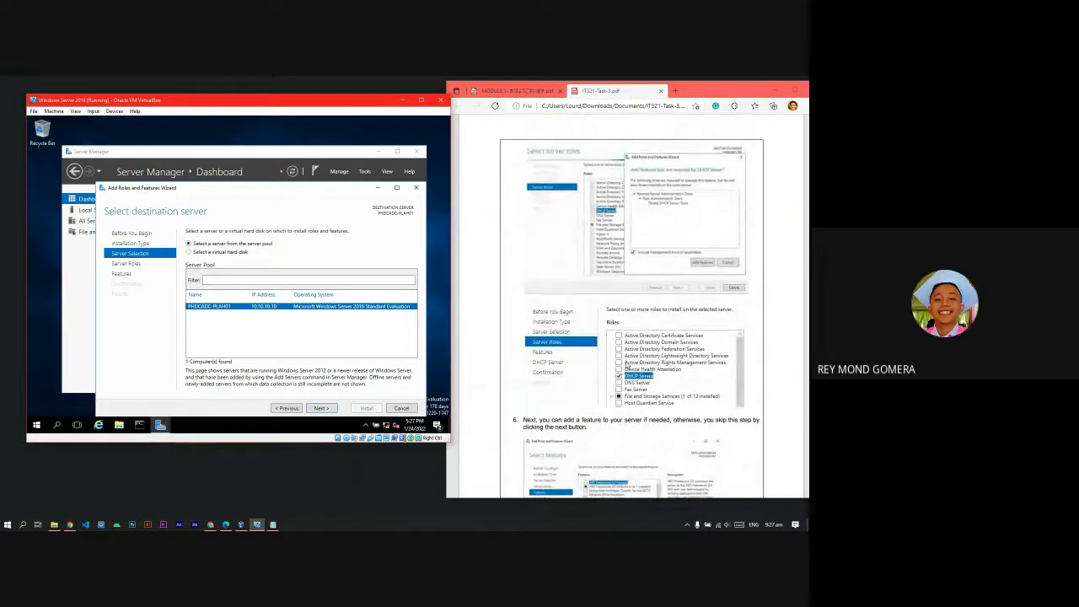
scroll(648, 294, up, 8)
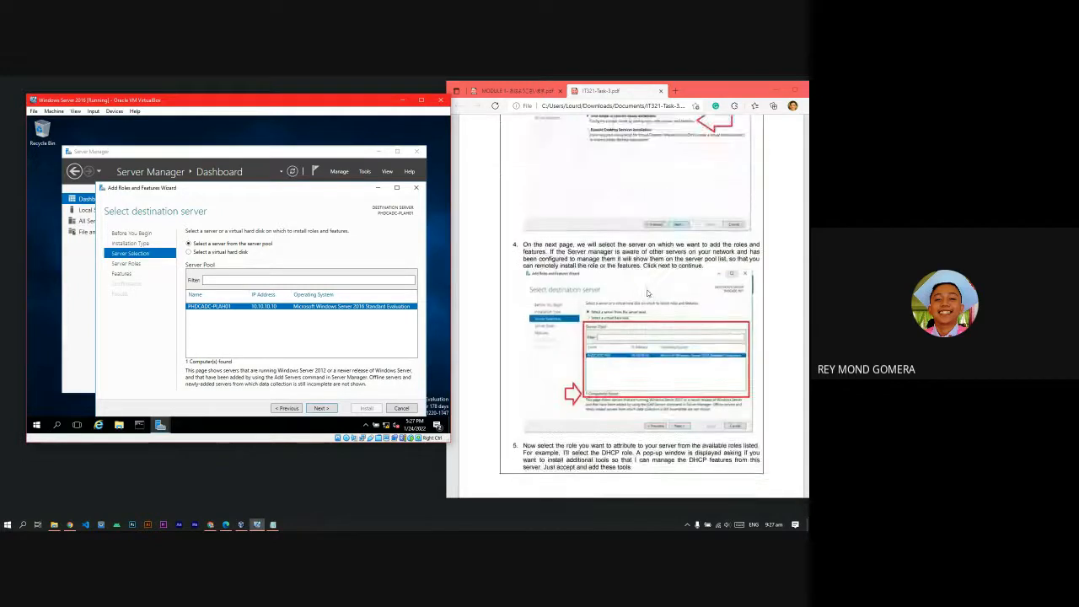
scroll(648, 294, down, 1)
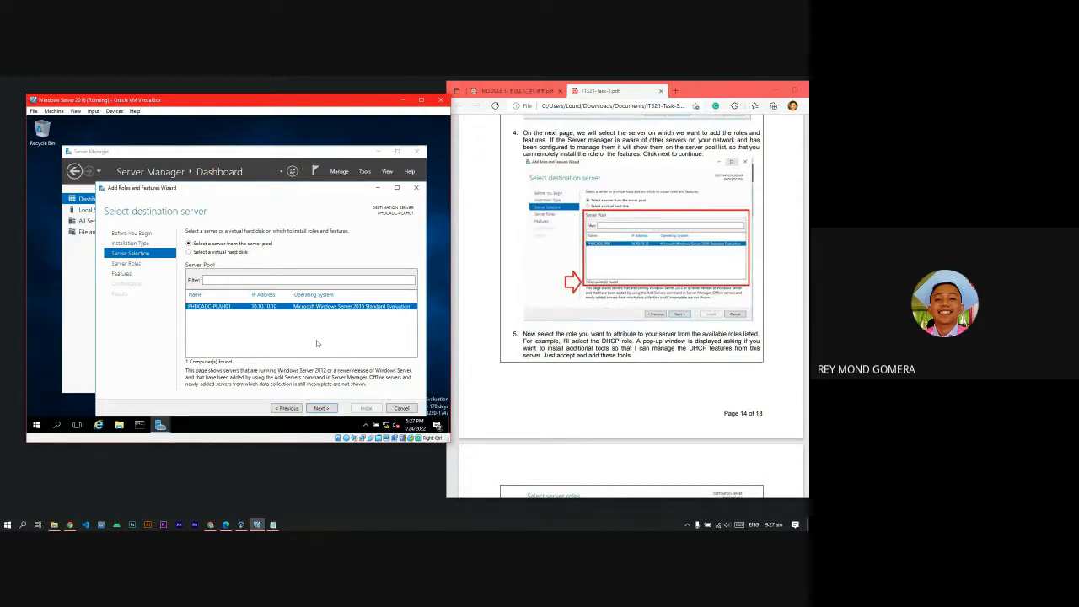
click(321, 408)
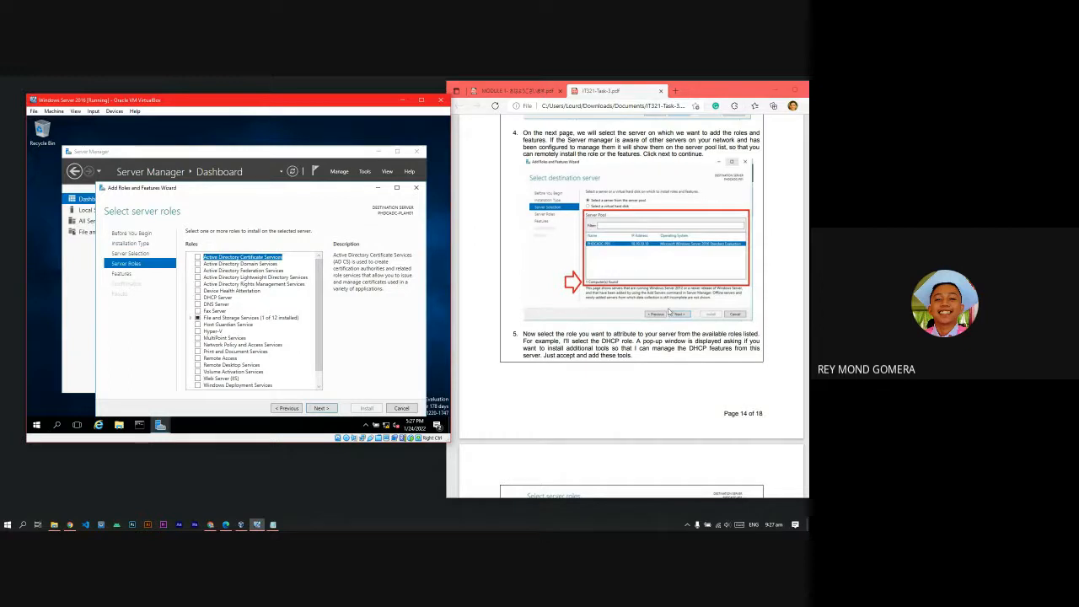
- Select the DHCP Server role as the task PDF shows and add its required features with the management tools included
scroll(668, 312, down, 5)
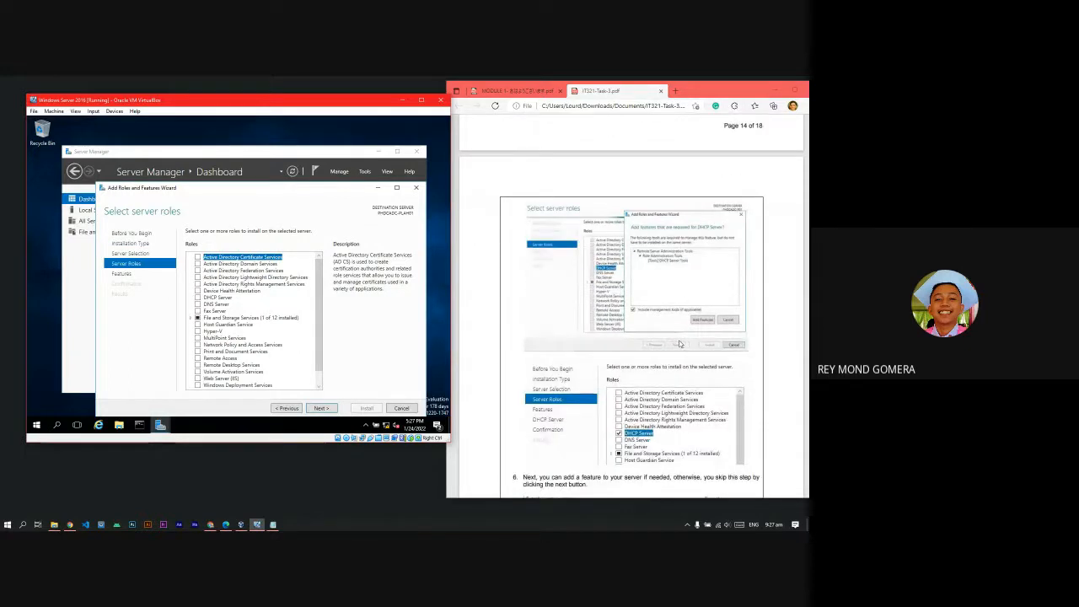
scroll(212, 289, down, 1)
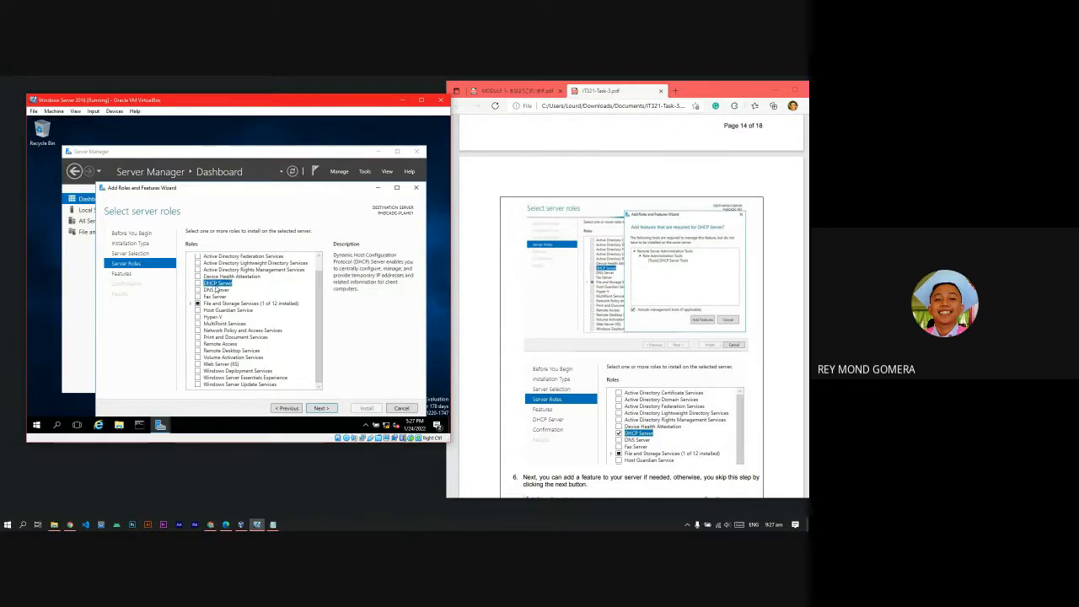
click(198, 284)
drag(268, 217, 321, 197)
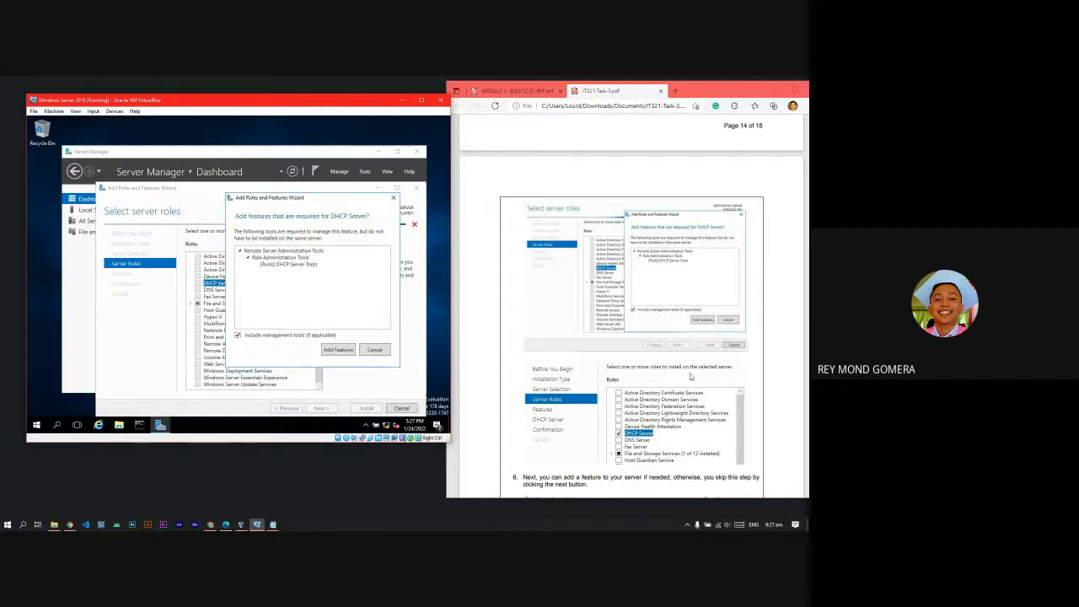
scroll(700, 379, down, 1)
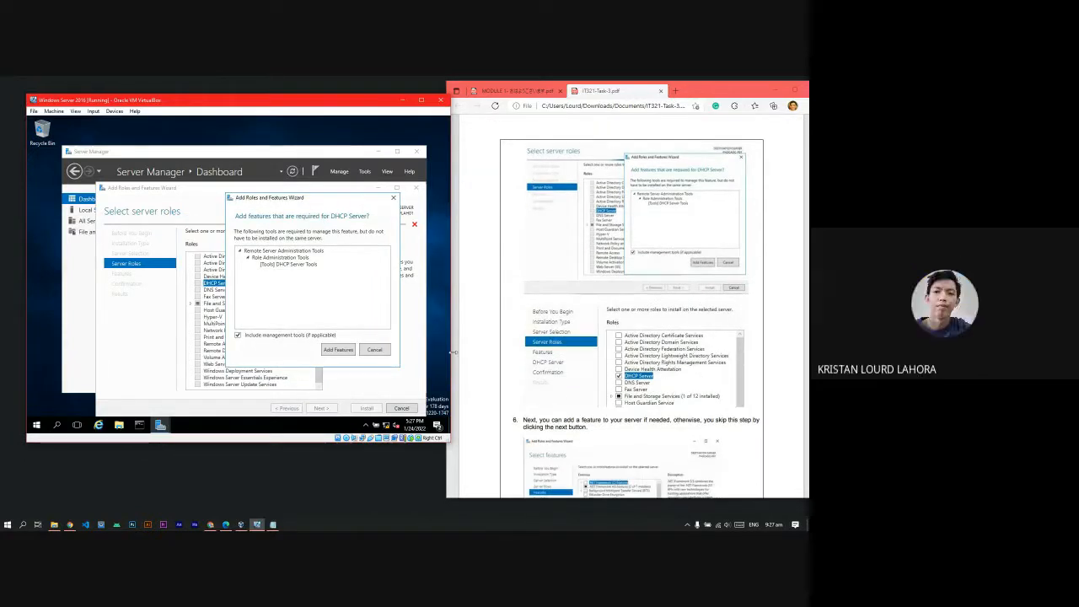
click(337, 350)
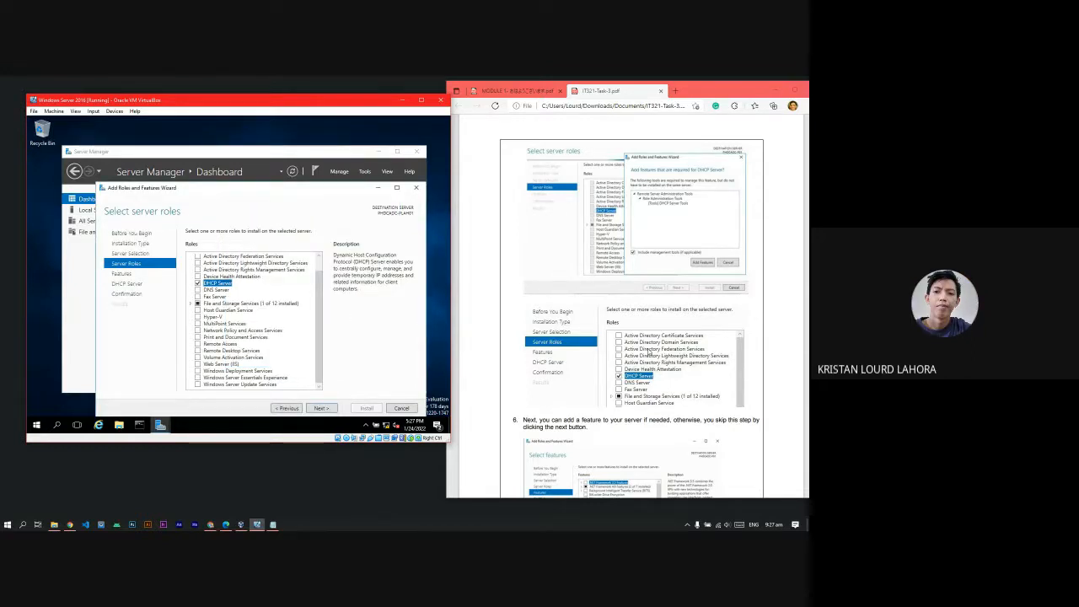
- Check the PDF's feature selection step and continue past Features to the DHCP Server page without adding any feature
scroll(647, 350, down, 4)
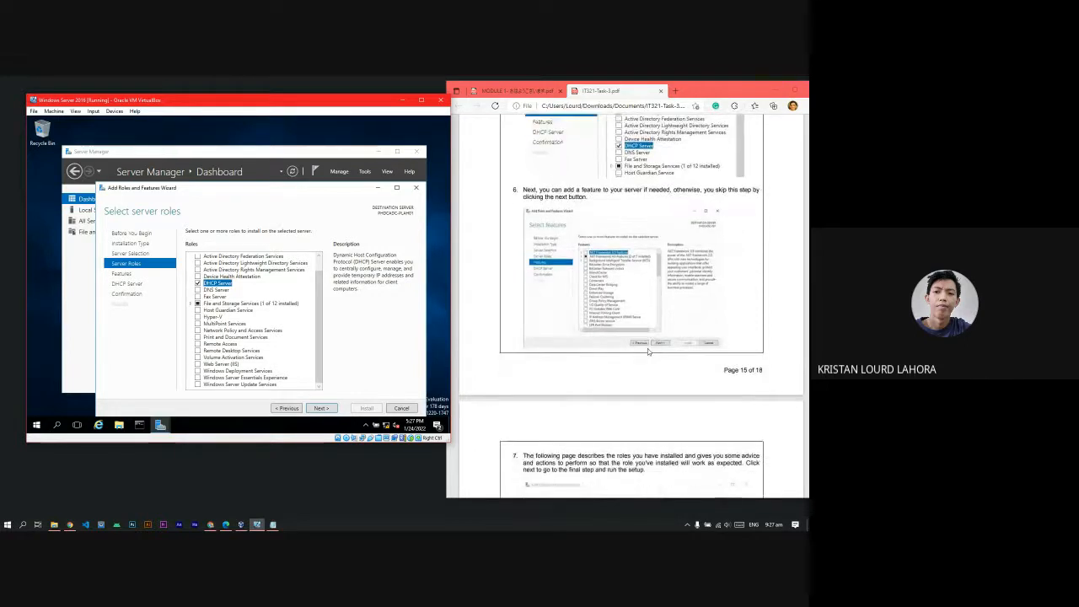
scroll(647, 348, up, 2)
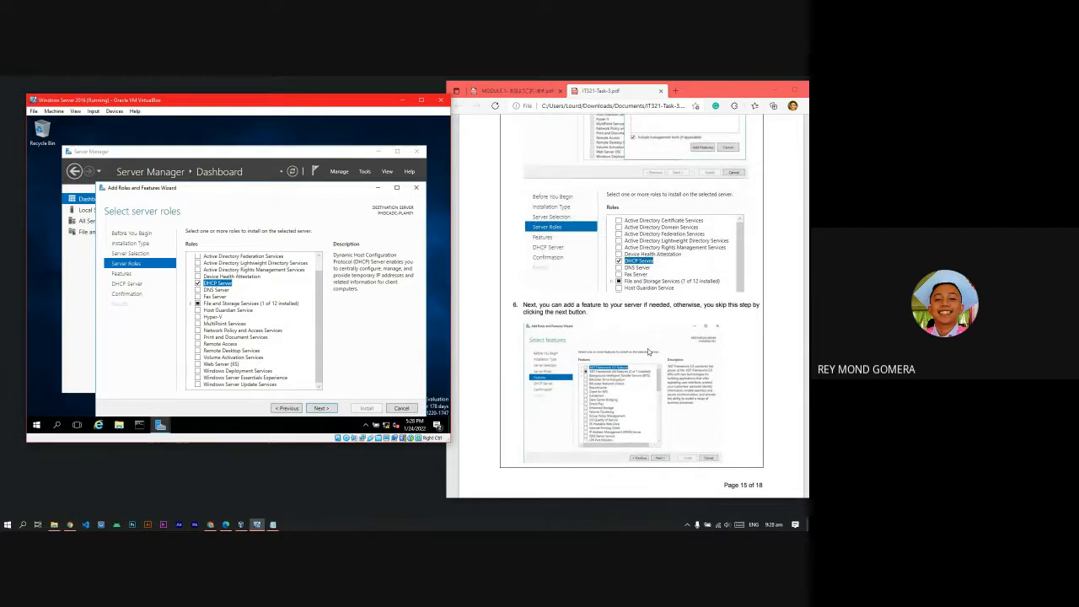
scroll(647, 348, down, 3)
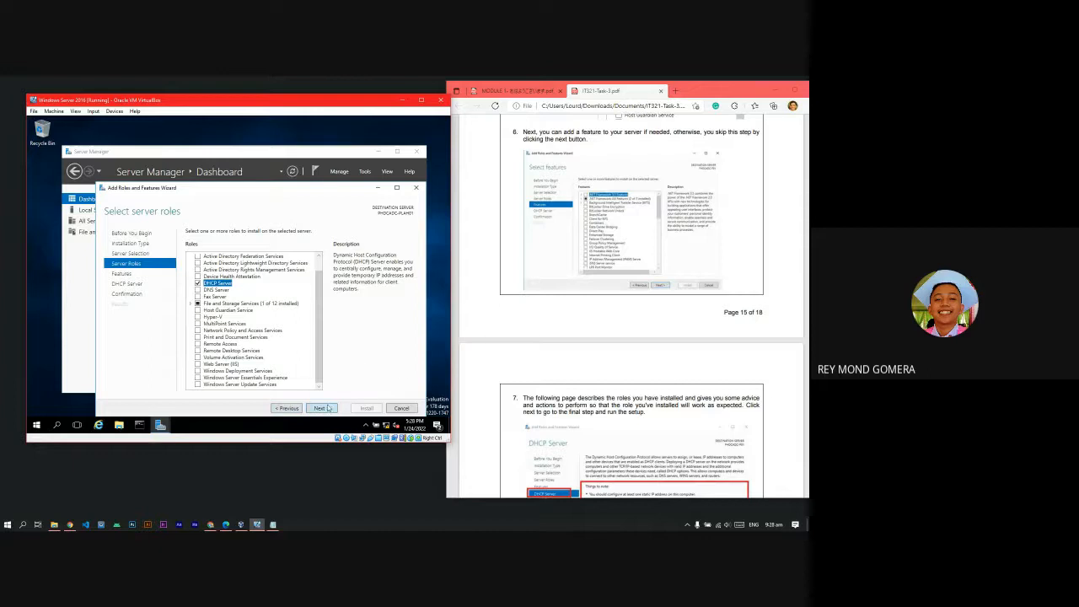
scroll(619, 373, down, 2)
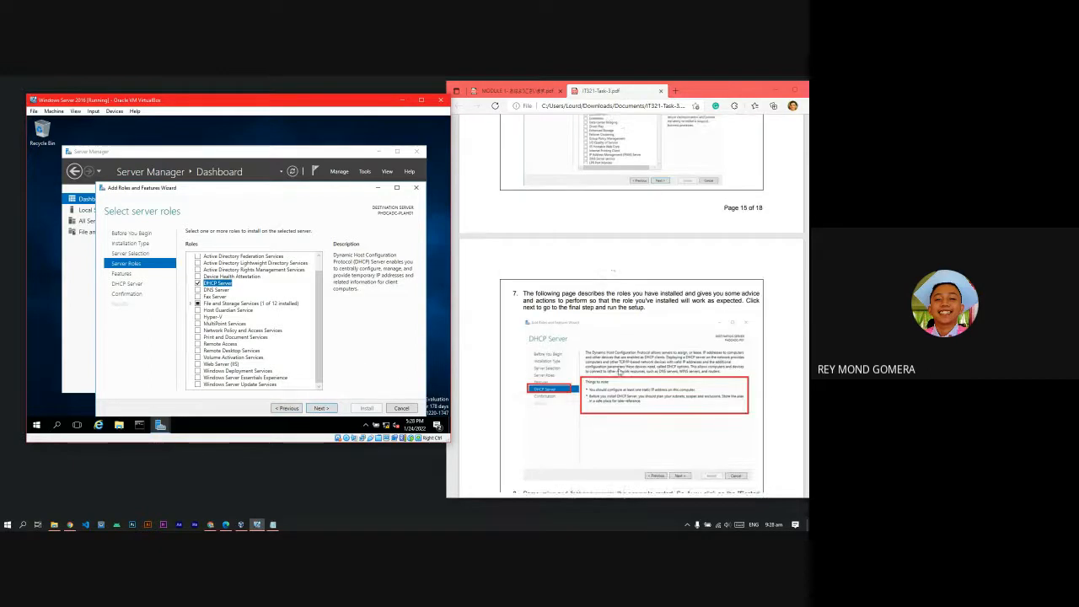
click(321, 408)
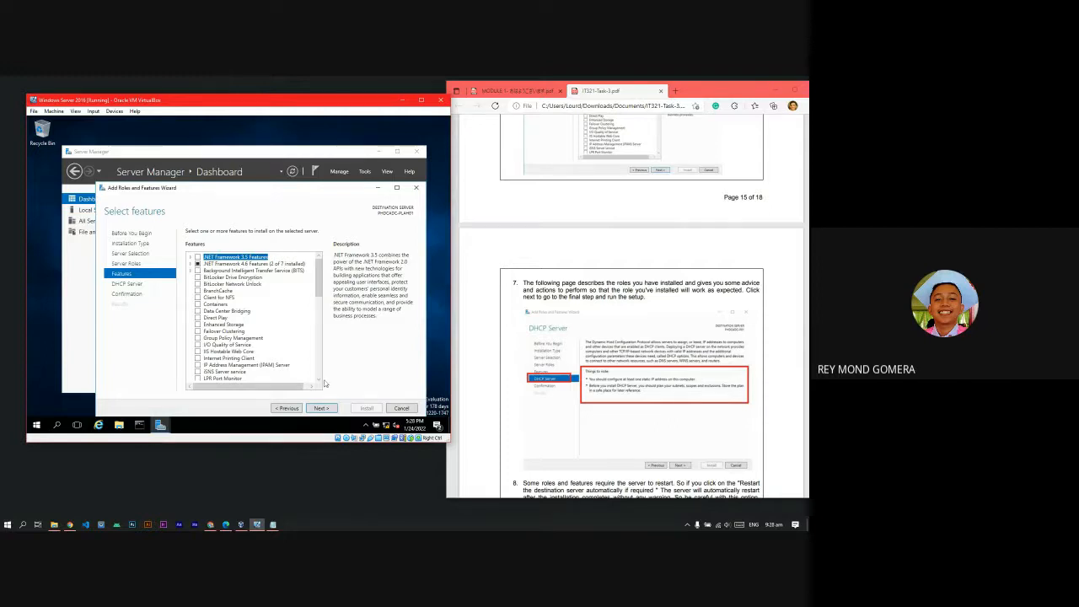
click(328, 410)
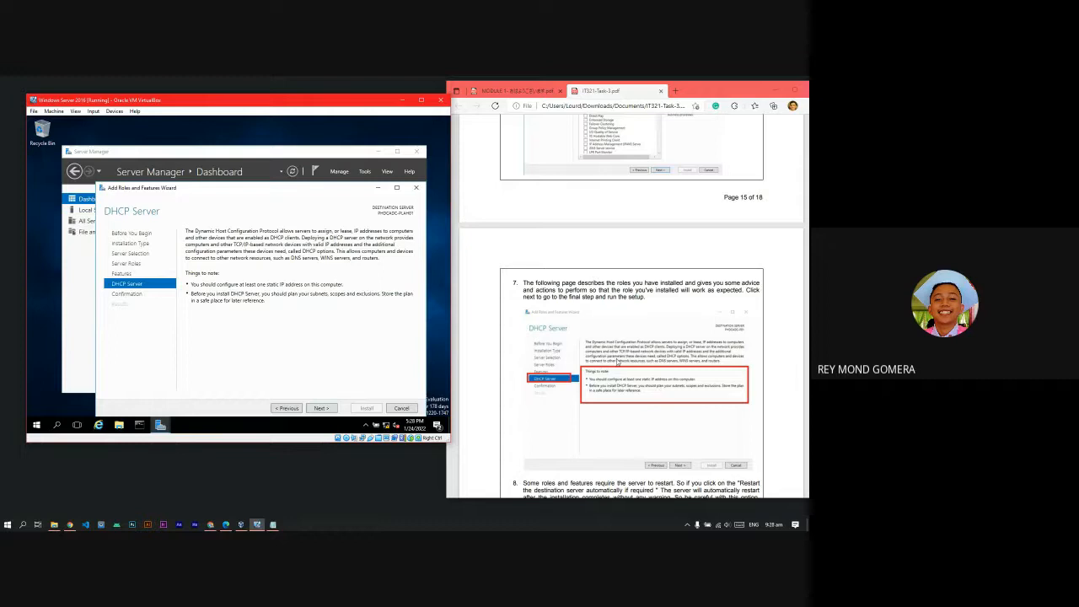
- Compare the wizard's DHCP Server notes with step 7 of the task PDF and read the restart advice in step 8
scroll(648, 375, down, 1)
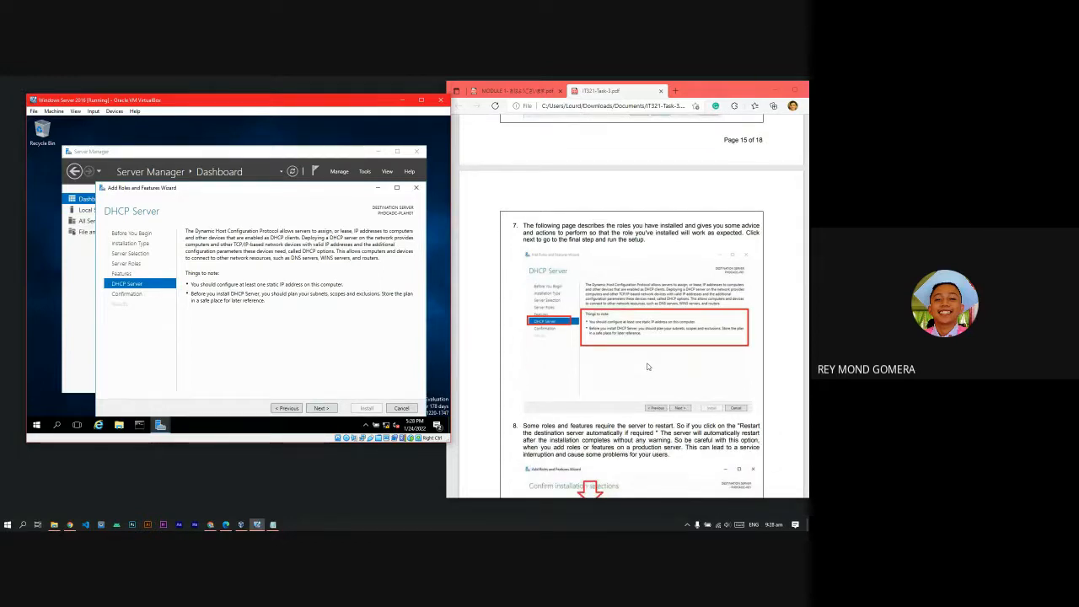
scroll(645, 354, down, 2)
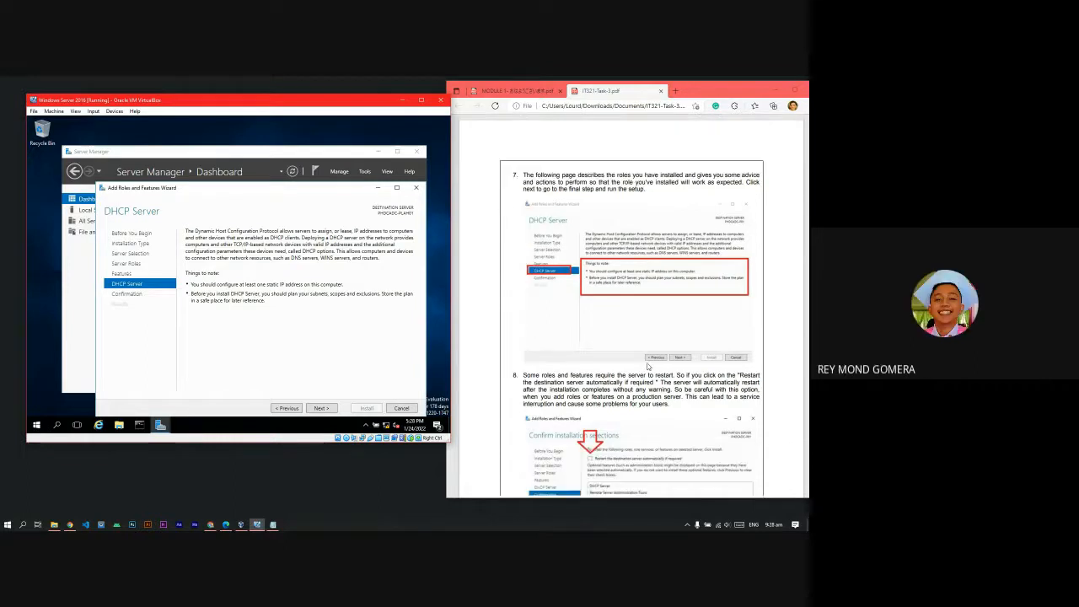
scroll(654, 263, up, 1)
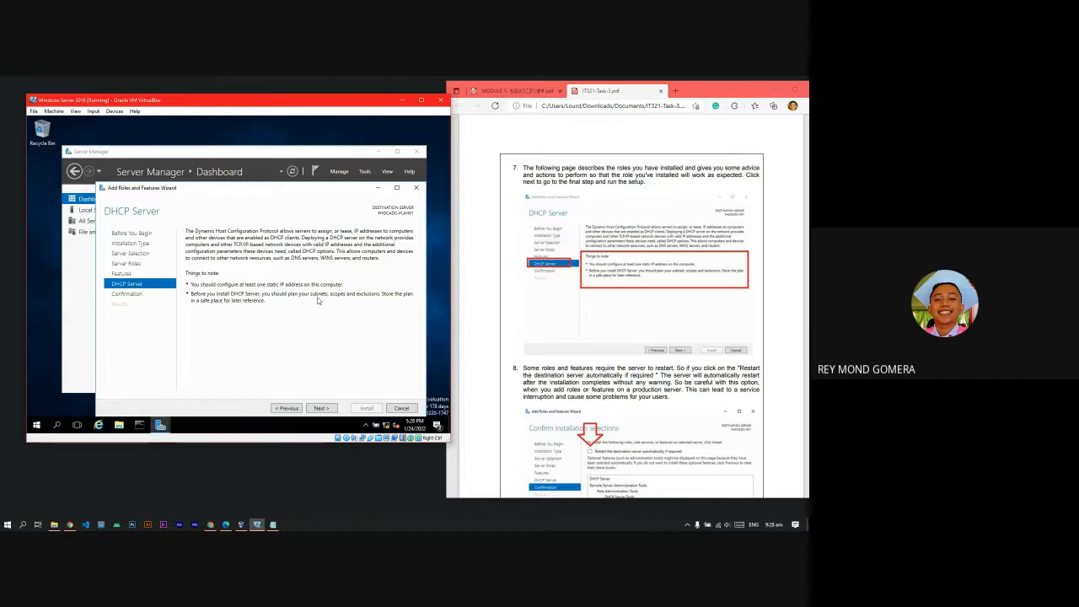
scroll(671, 337, down, 1)
scroll(676, 343, up, 2)
scroll(676, 343, down, 2)
scroll(676, 343, up, 1)
scroll(676, 342, down, 1)
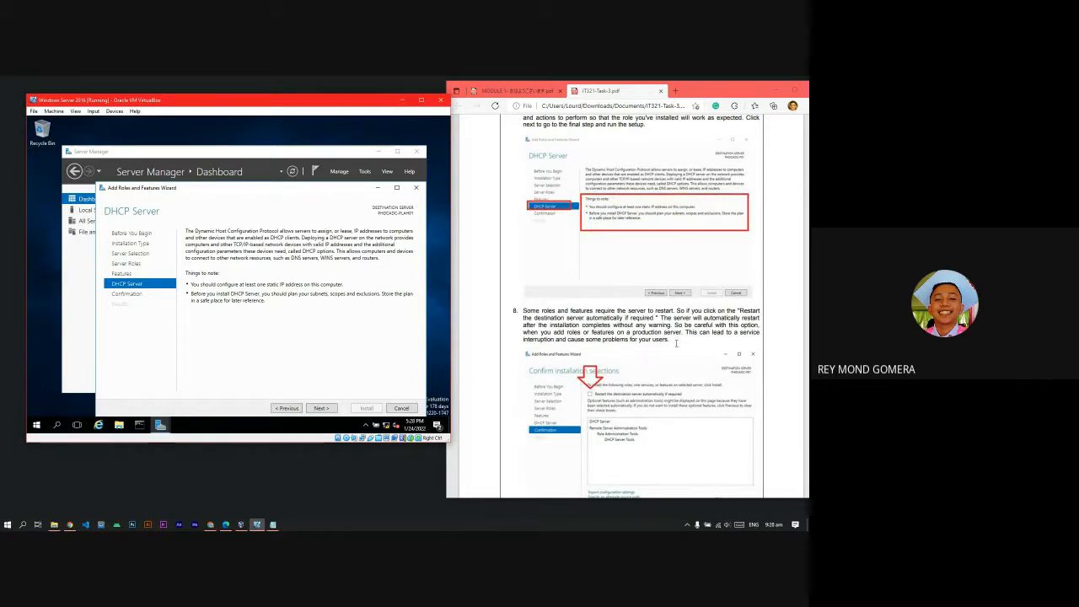
scroll(676, 343, up, 2)
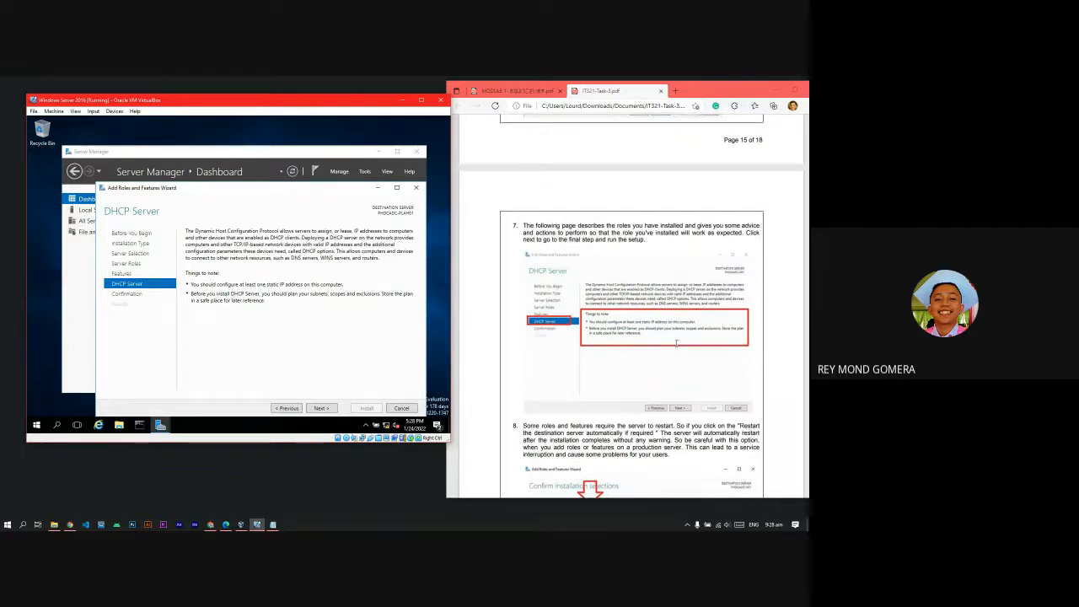
- Read the task PDF's installation confirmation and Install steps before leaving the DHCP Server page
scroll(676, 343, down, 1)
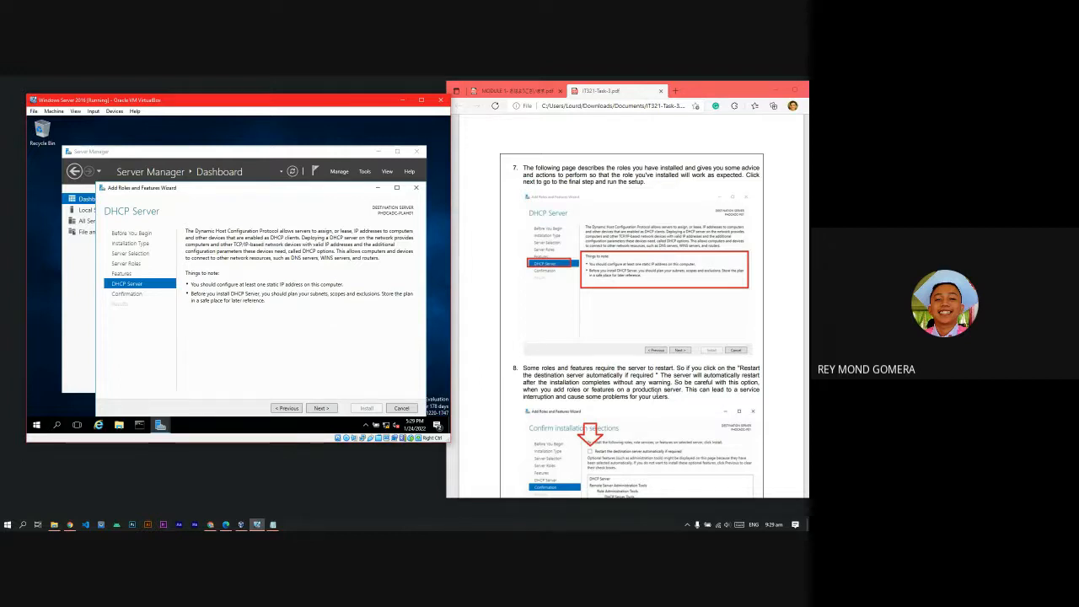
scroll(648, 382, down, 3)
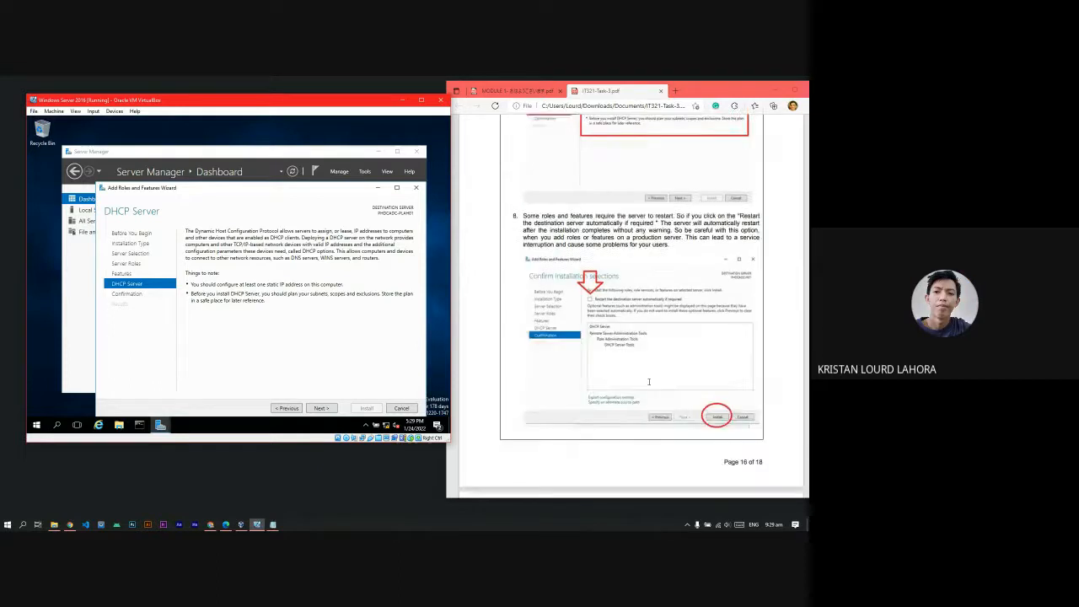
scroll(689, 334, down, 3)
scroll(689, 333, up, 3)
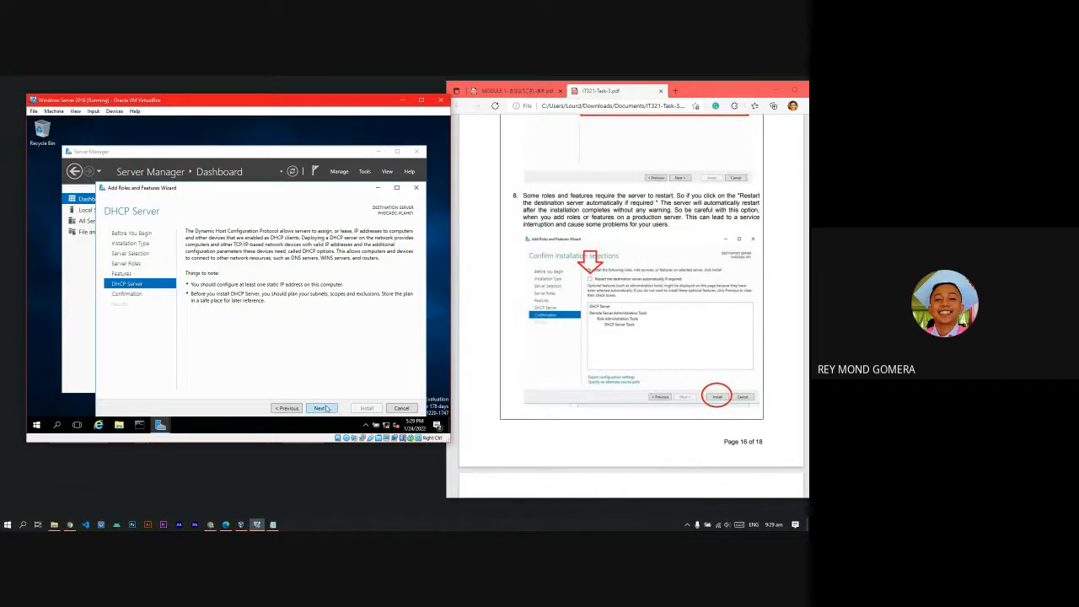
scroll(672, 352, down, 3)
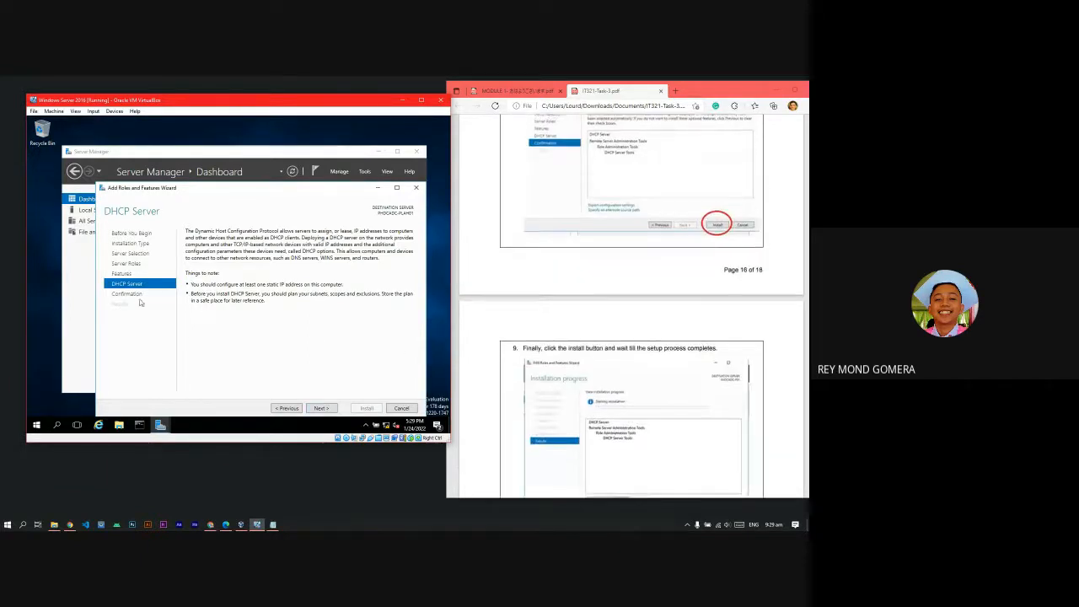
scroll(673, 351, up, 2)
scroll(672, 351, up, 1)
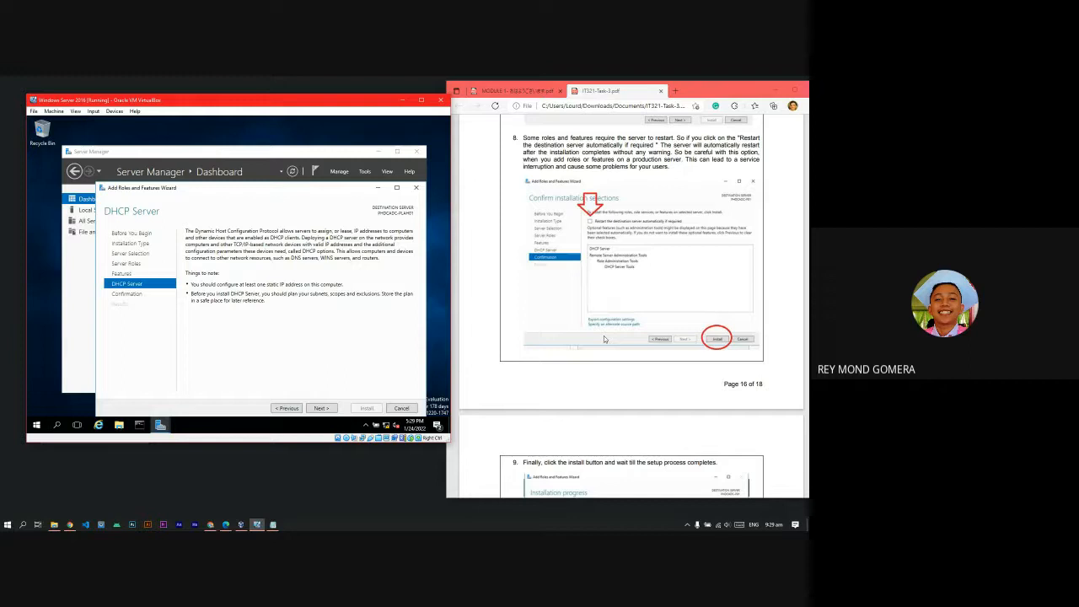
- Review the PDF's earlier static IP and ping test instructions, then skim forward to the closing questions on the last page
scroll(603, 335, up, 4)
scroll(646, 379, up, 10)
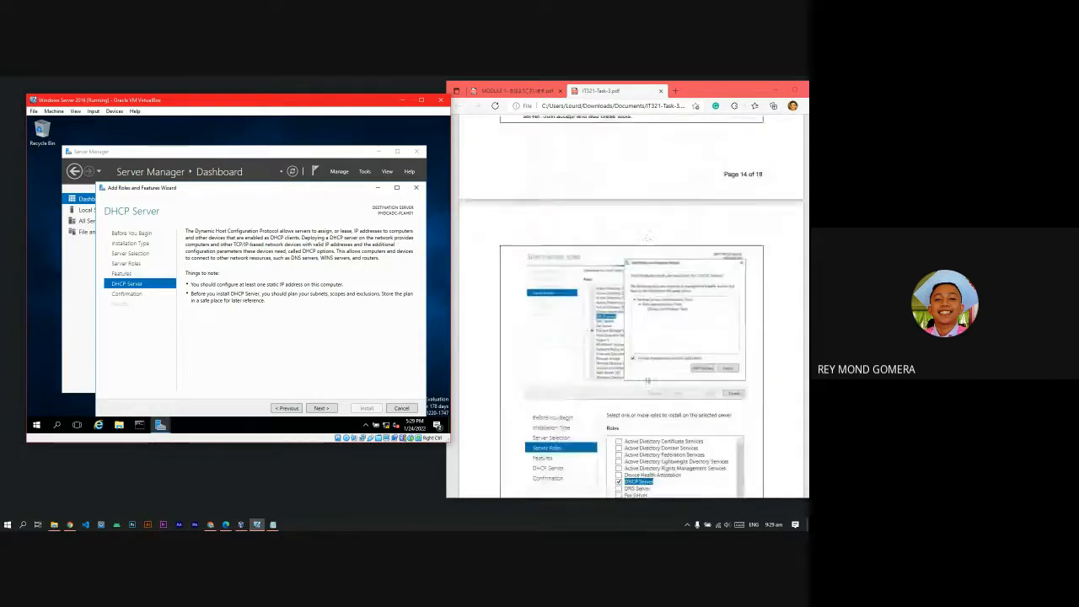
scroll(647, 379, up, 8)
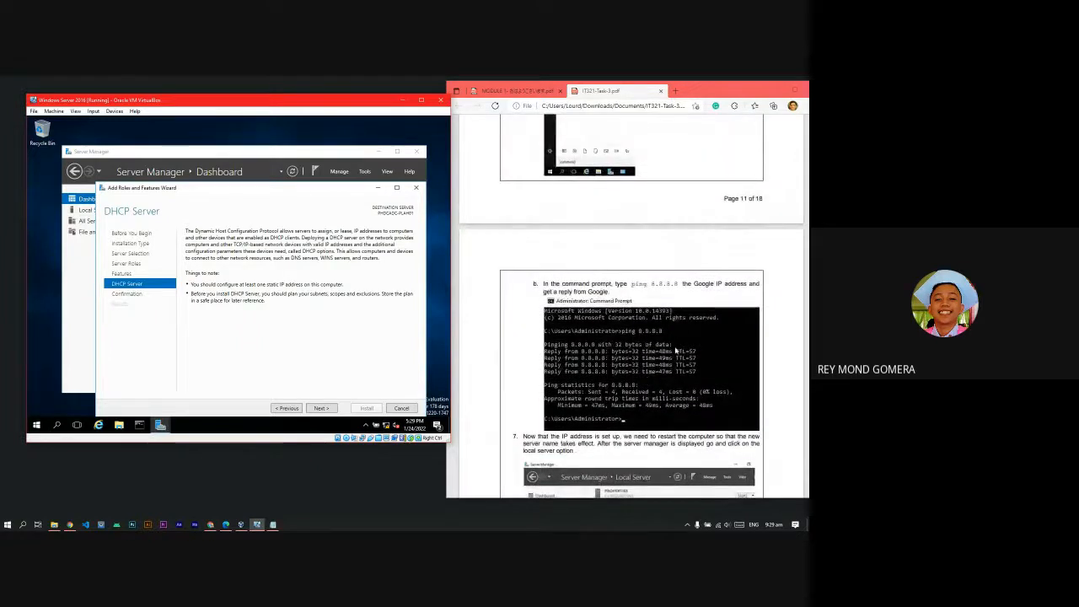
scroll(665, 363, up, 4)
scroll(665, 363, up, 6)
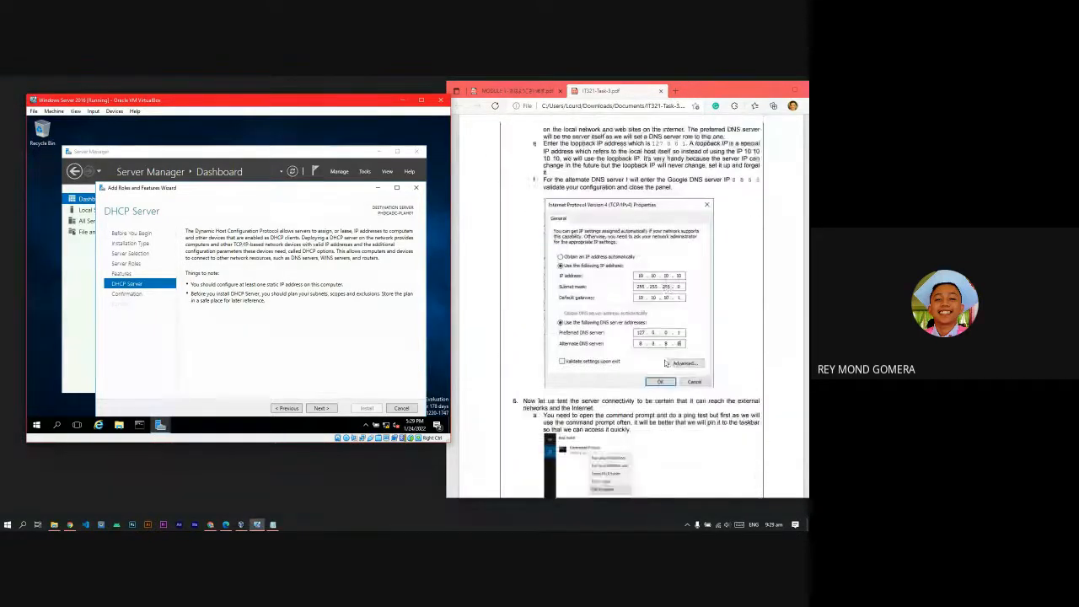
scroll(678, 329, down, 15)
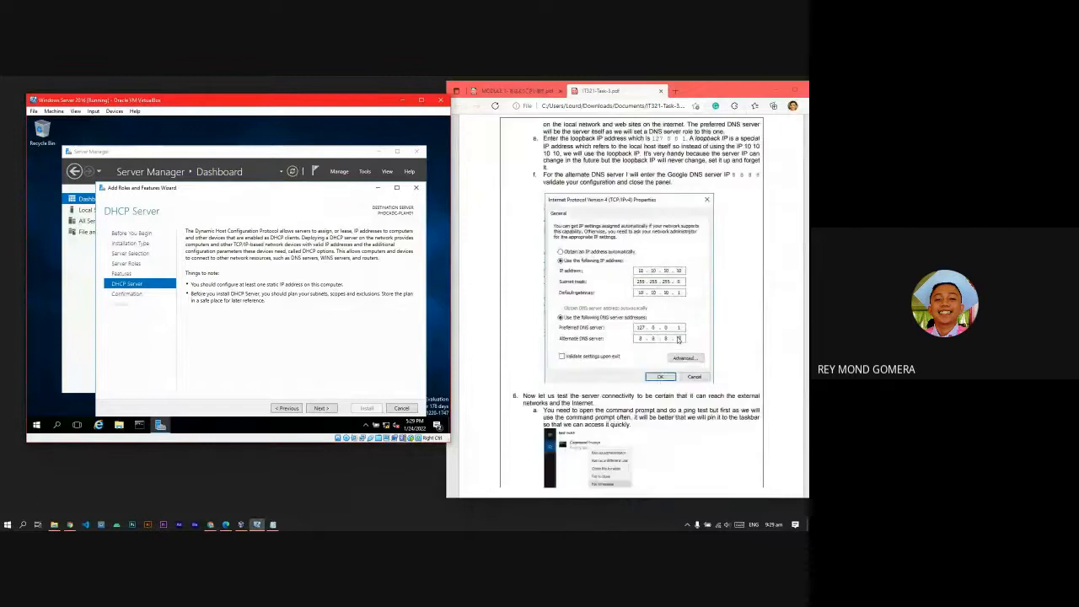
scroll(661, 364, down, 15)
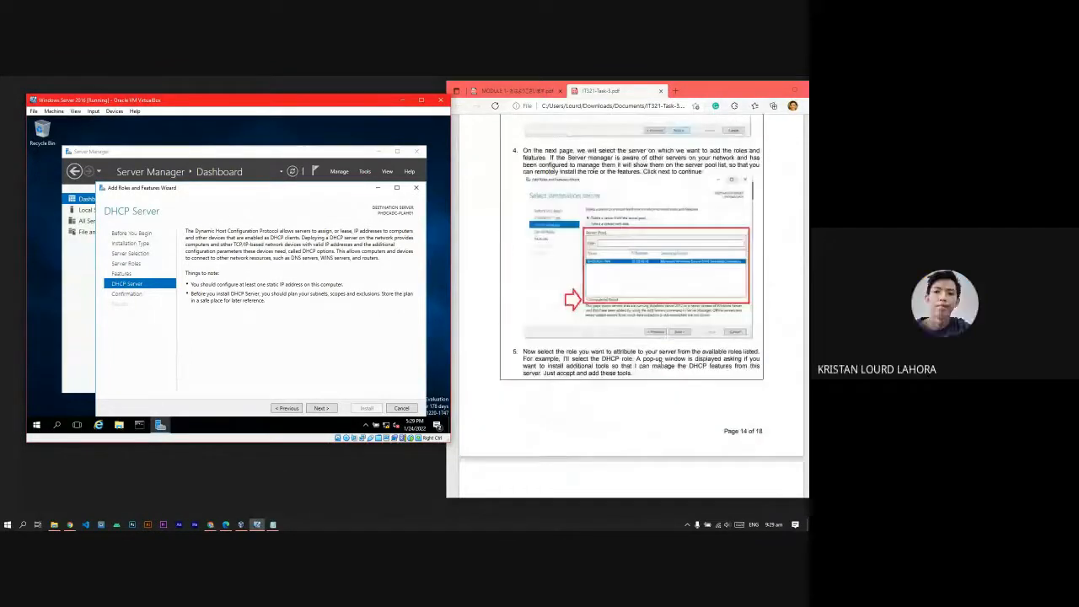
scroll(655, 373, down, 6)
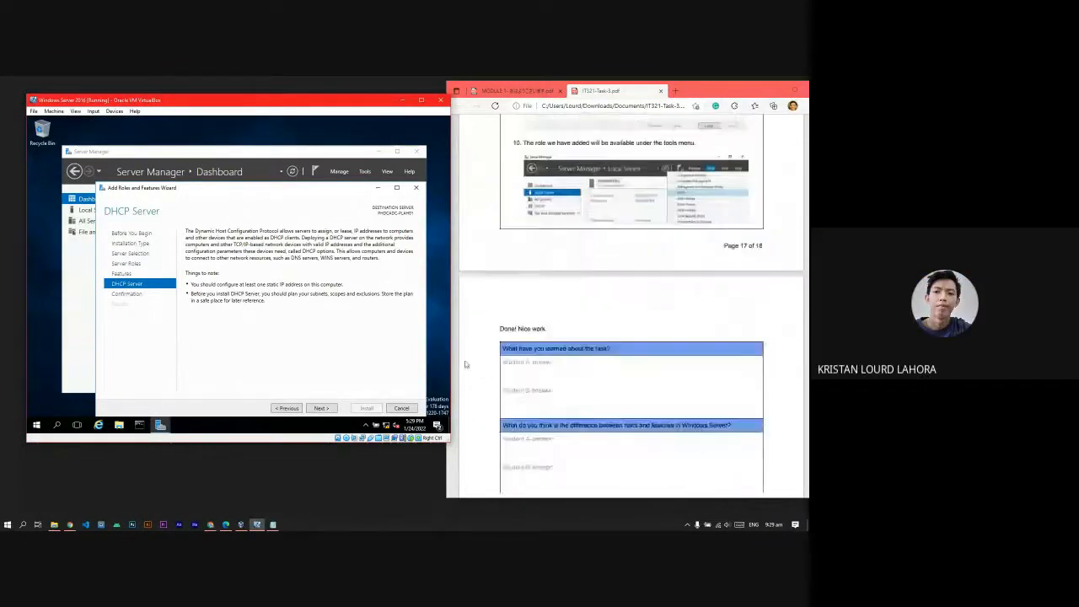
- Return to the PDF's installation confirmation step and advance the wizard from DHCP Server to Confirmation
scroll(791, 371, up, 5)
scroll(754, 363, up, 3)
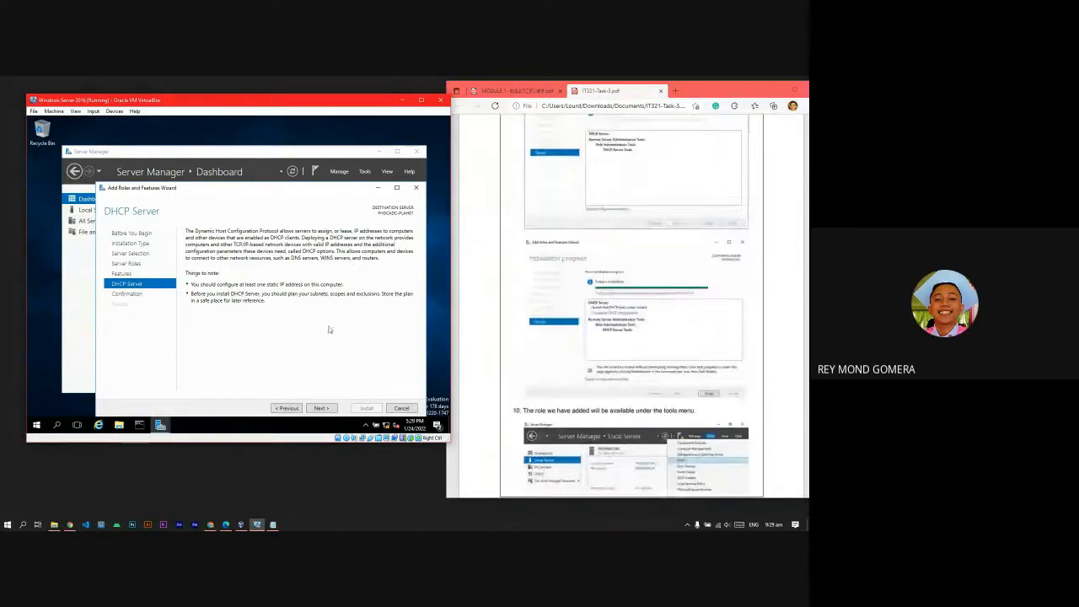
scroll(754, 363, up, 3)
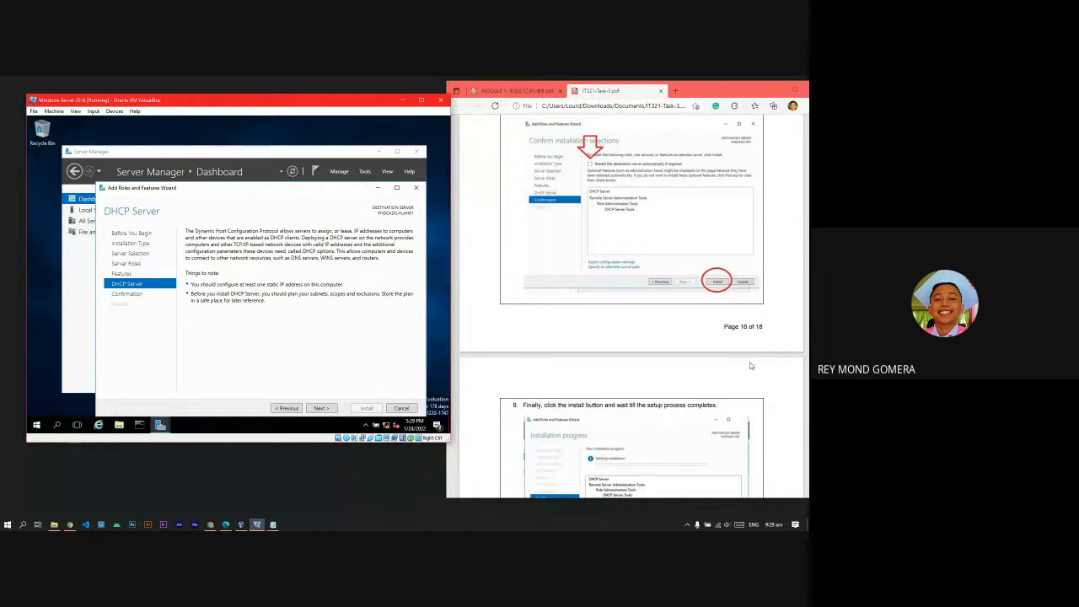
click(322, 408)
- Read and highlight the PDF's step 8 warning about automatic server restarts, comparing its screenshot with the wizard's confirmation page
scroll(621, 310, up, 3)
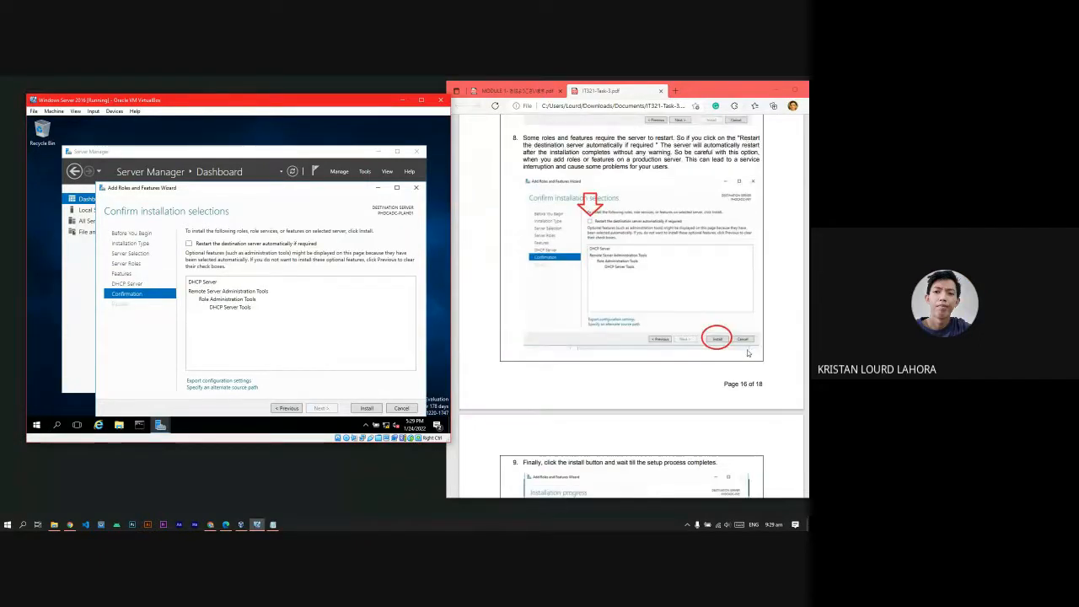
scroll(621, 310, down, 1)
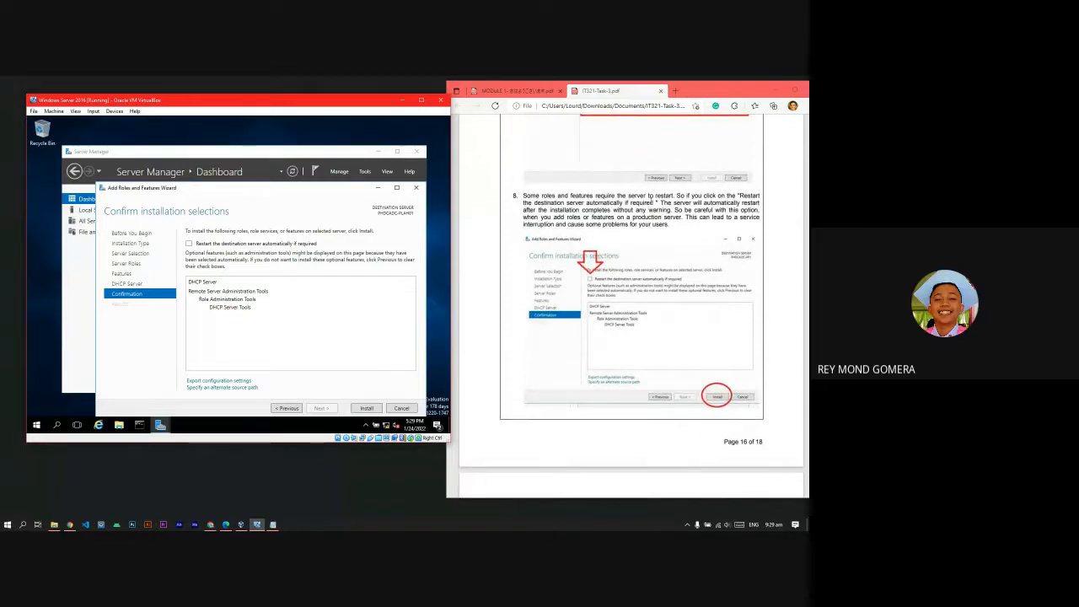
drag(678, 195, 657, 226)
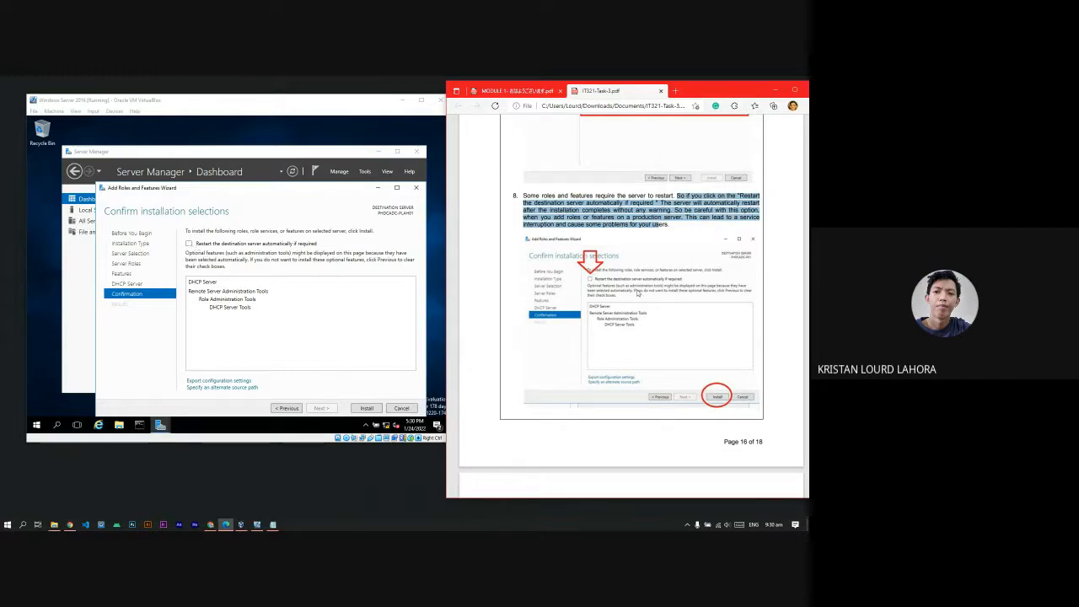
click(669, 237)
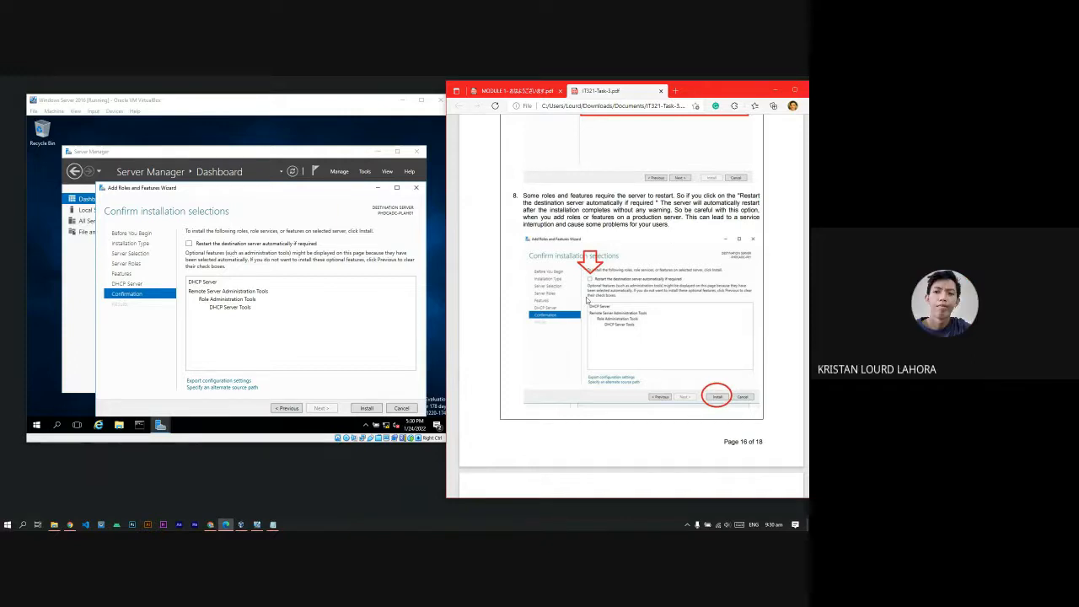
scroll(696, 340, down, 3)
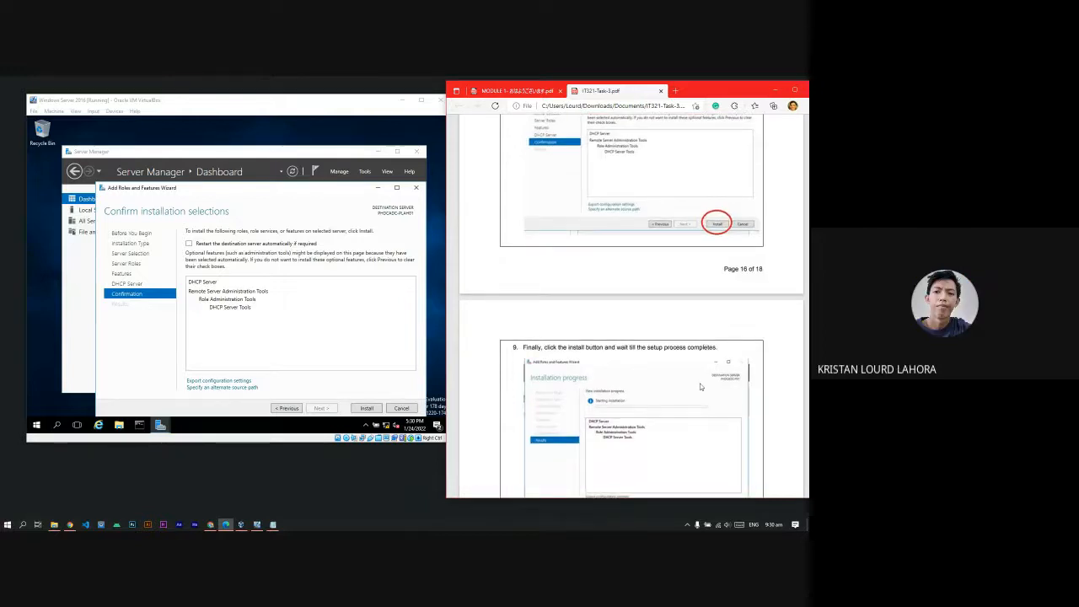
scroll(765, 376, up, 3)
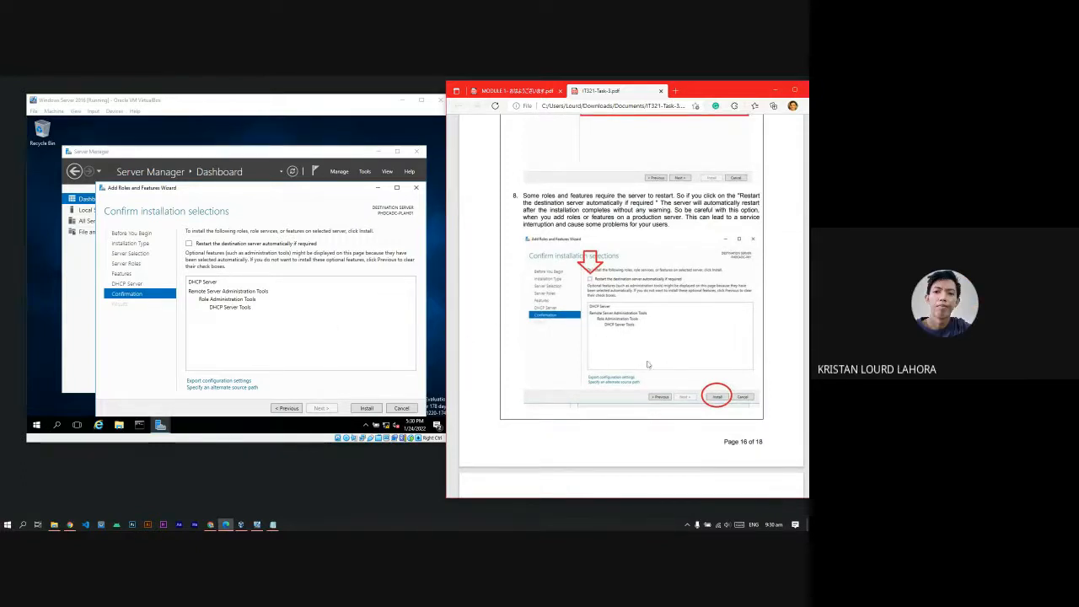
- Start installing the DHCP Server role and its administration tools as in step 9, leaving automatic restart disabled
scroll(647, 364, down, 2)
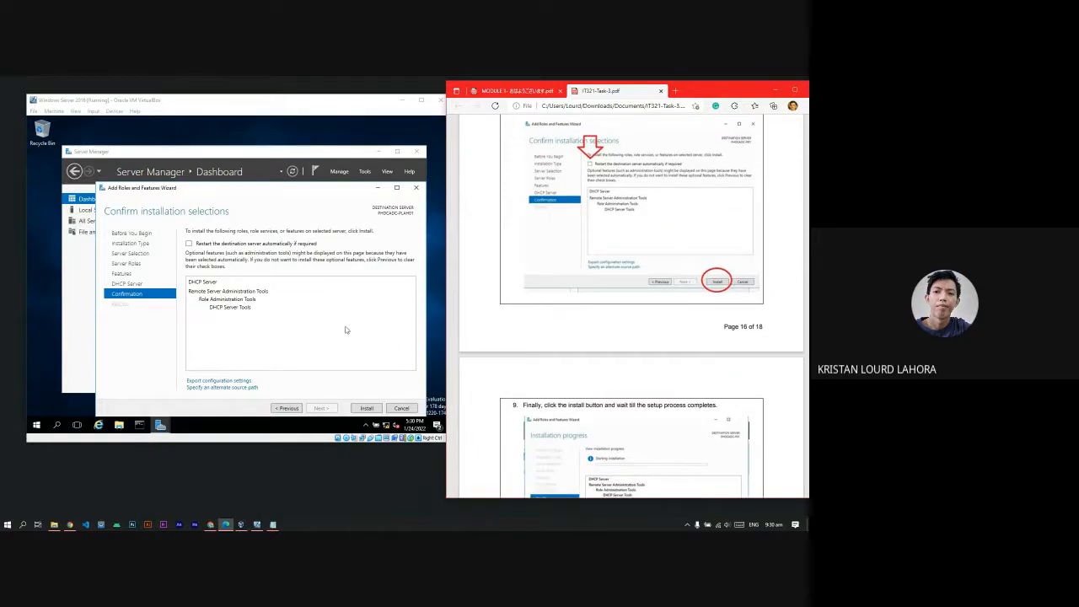
scroll(681, 323, down, 1)
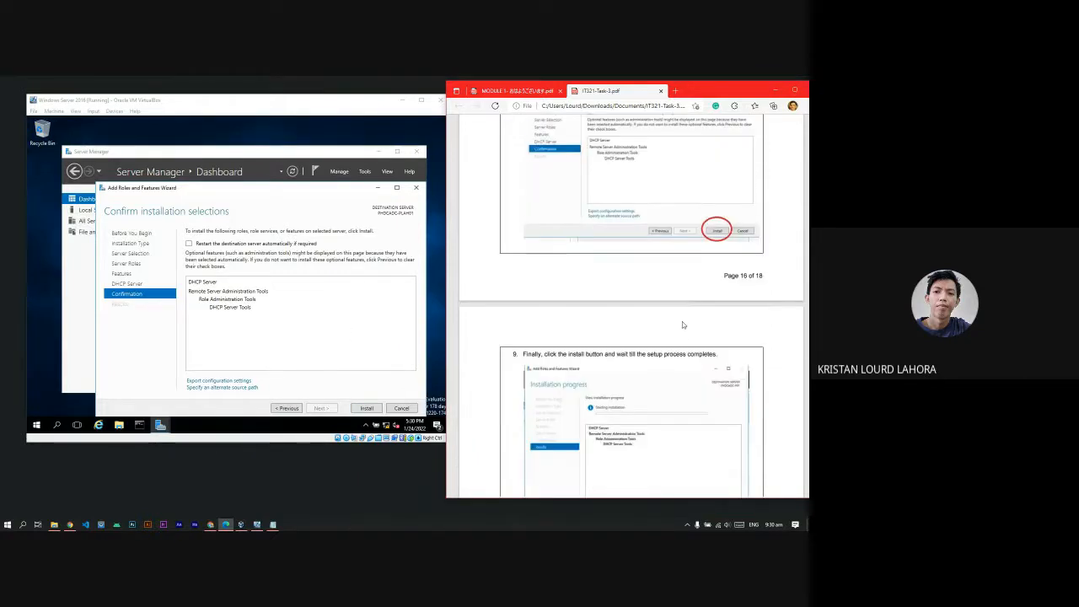
scroll(647, 311, down, 1)
scroll(647, 311, down, 1)
click(365, 408)
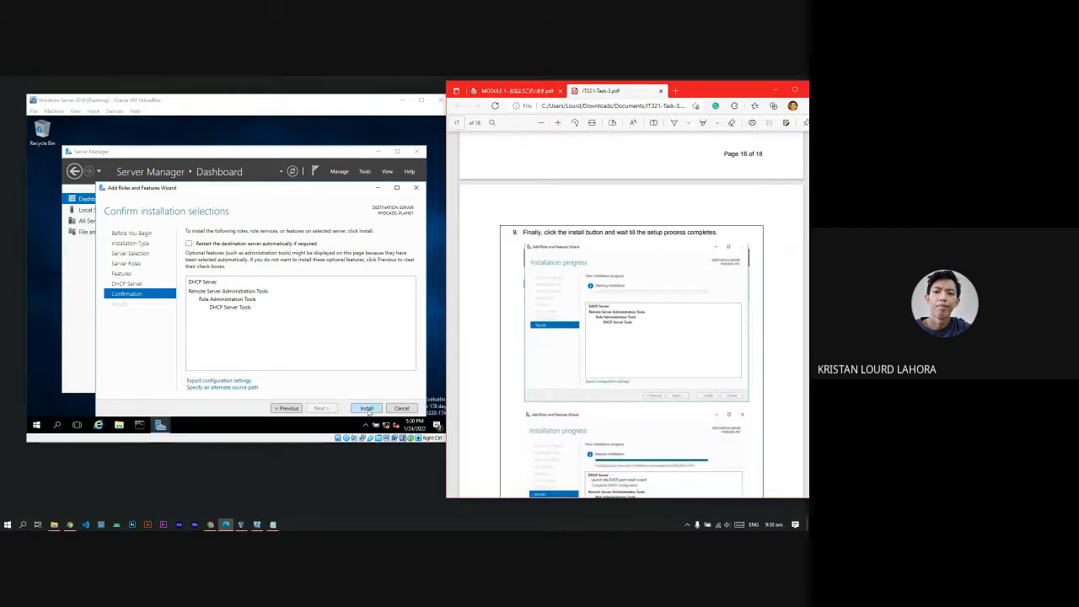
click(368, 410)
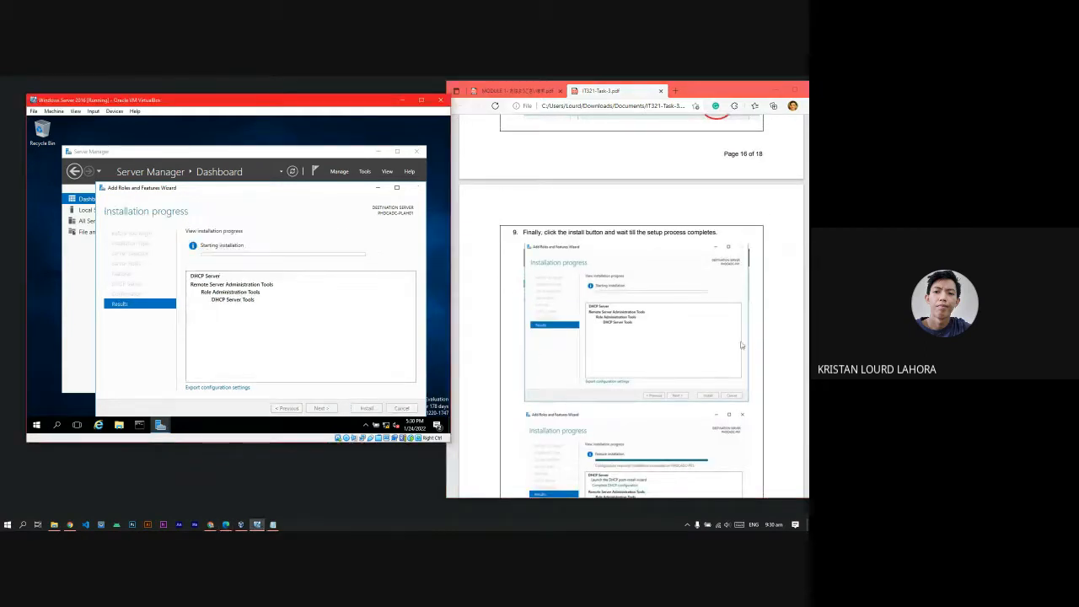
- Review the PDF's steps 8 and 9 while the DHCP Server installation runs
scroll(762, 345, up, 2)
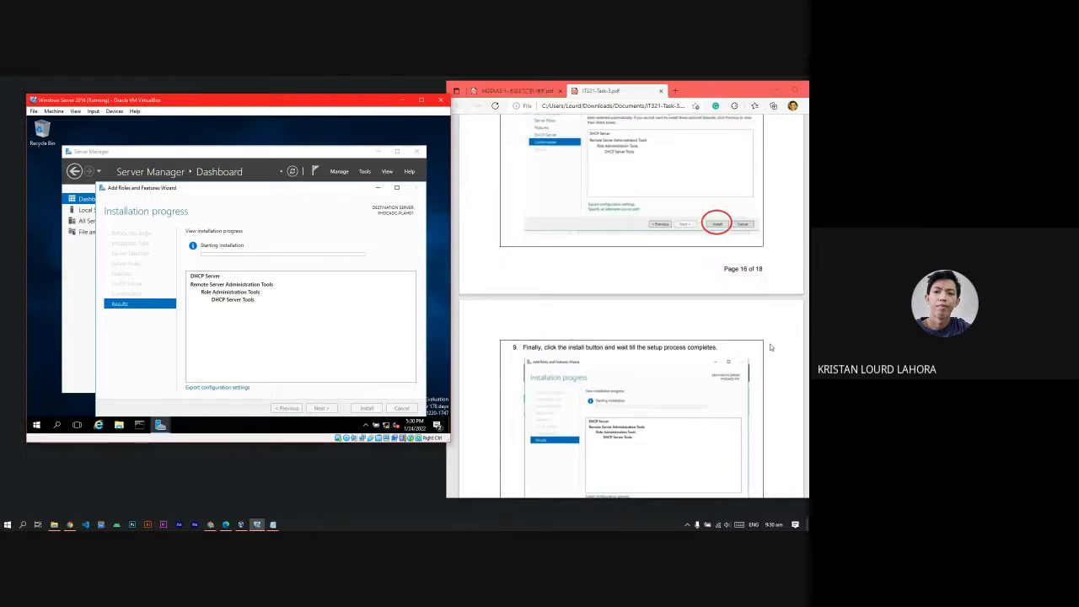
scroll(769, 347, up, 1)
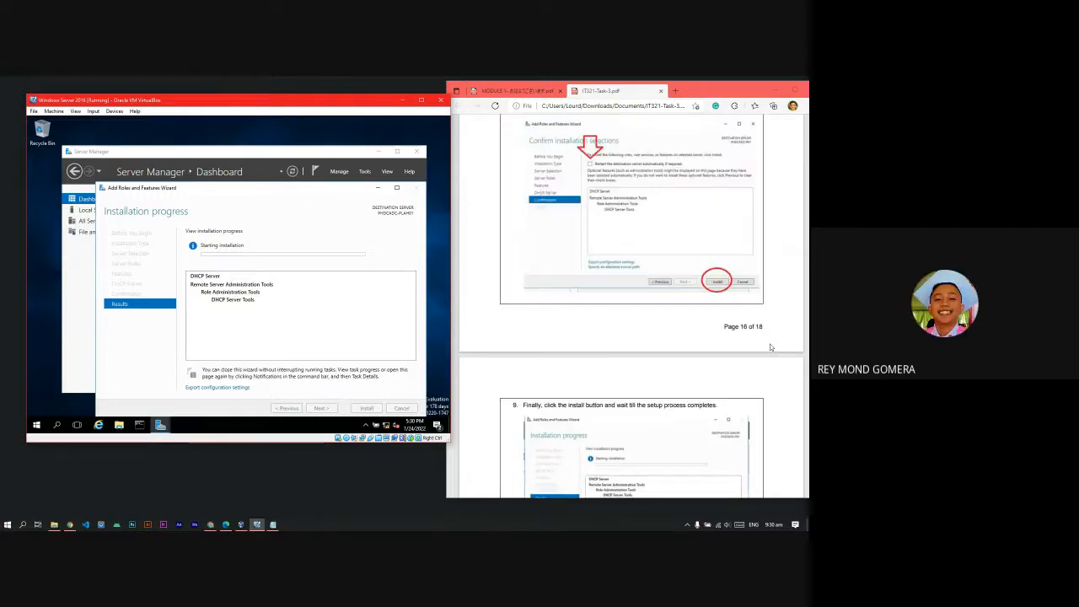
scroll(769, 346, down, 2)
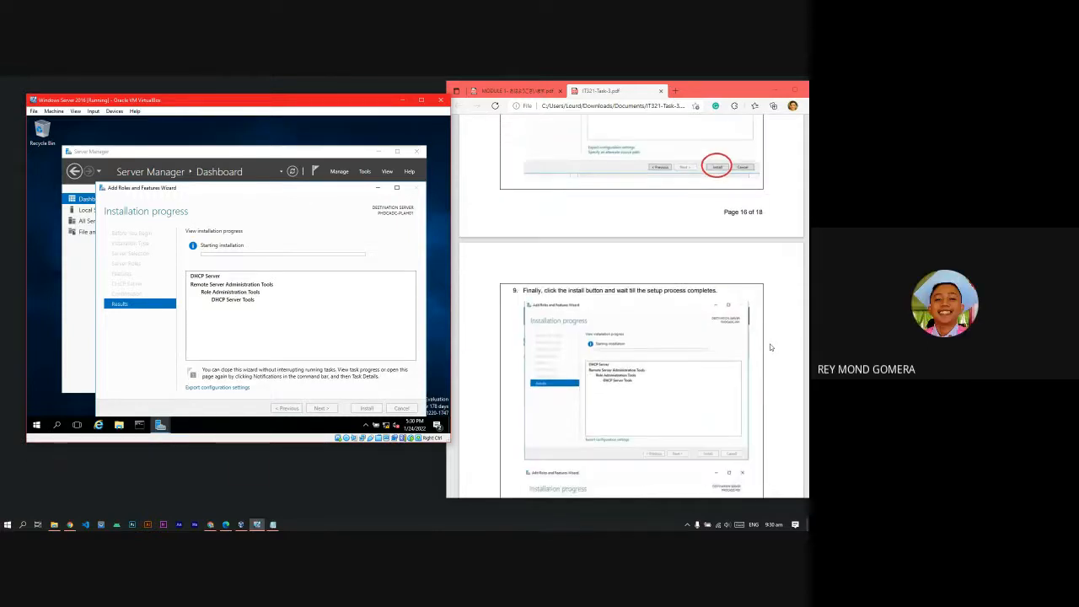
scroll(770, 346, up, 2)
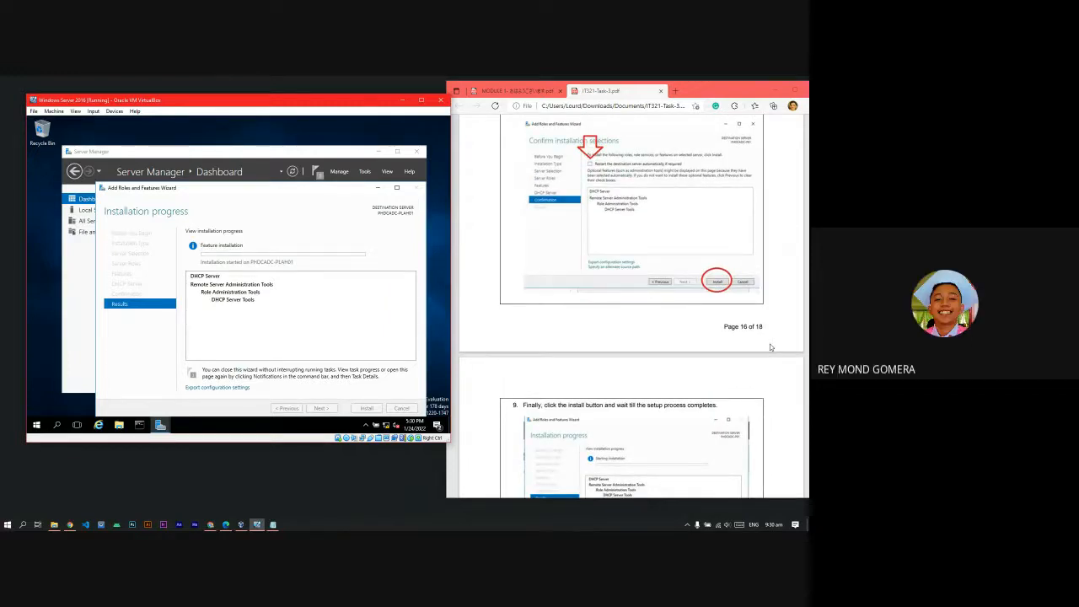
scroll(769, 346, up, 2)
scroll(769, 346, down, 1)
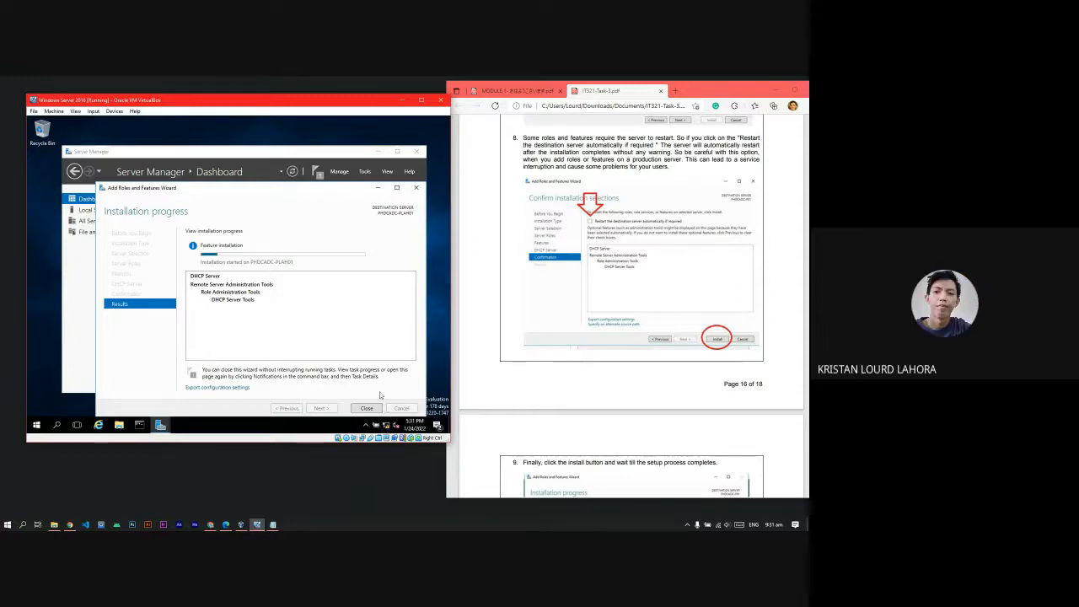
- Compare the installation progress with the PDF's step 9 screenshots and read step 10 about finding the added role
scroll(743, 434, down, 5)
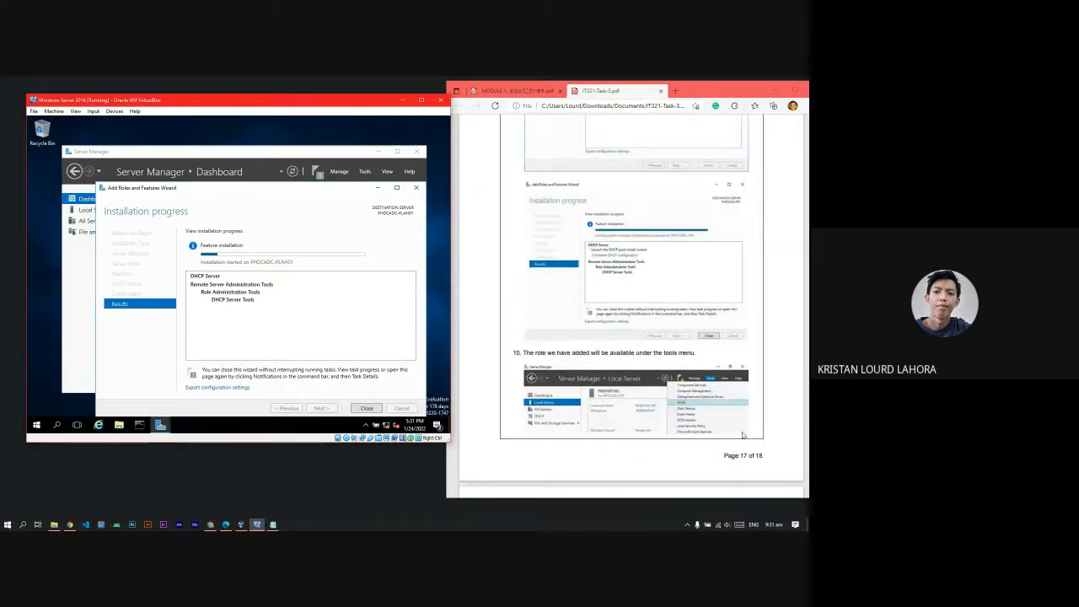
scroll(742, 434, up, 2)
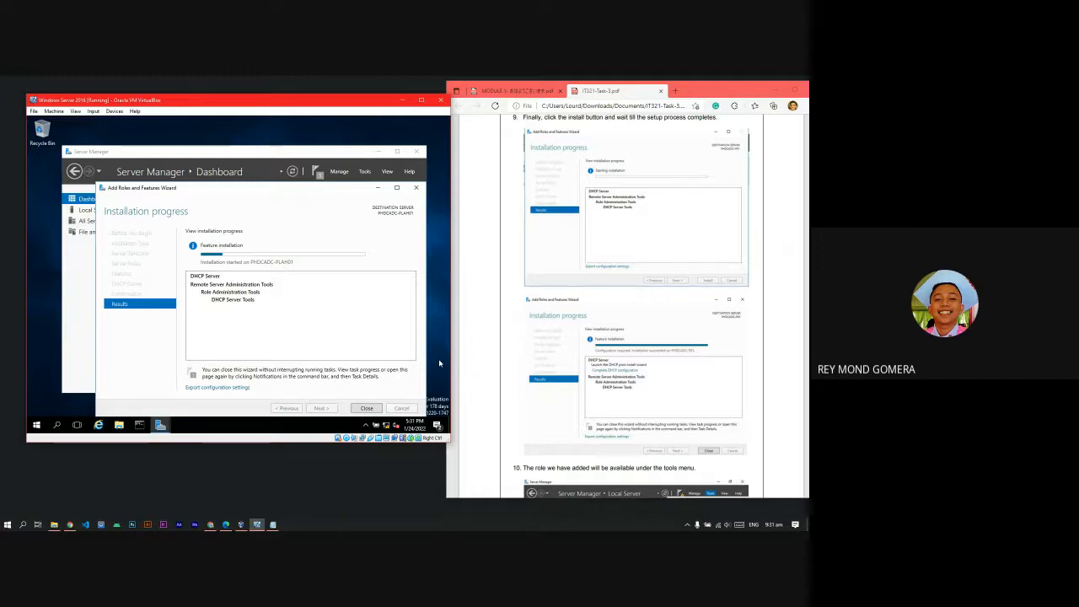
scroll(645, 336, down, 3)
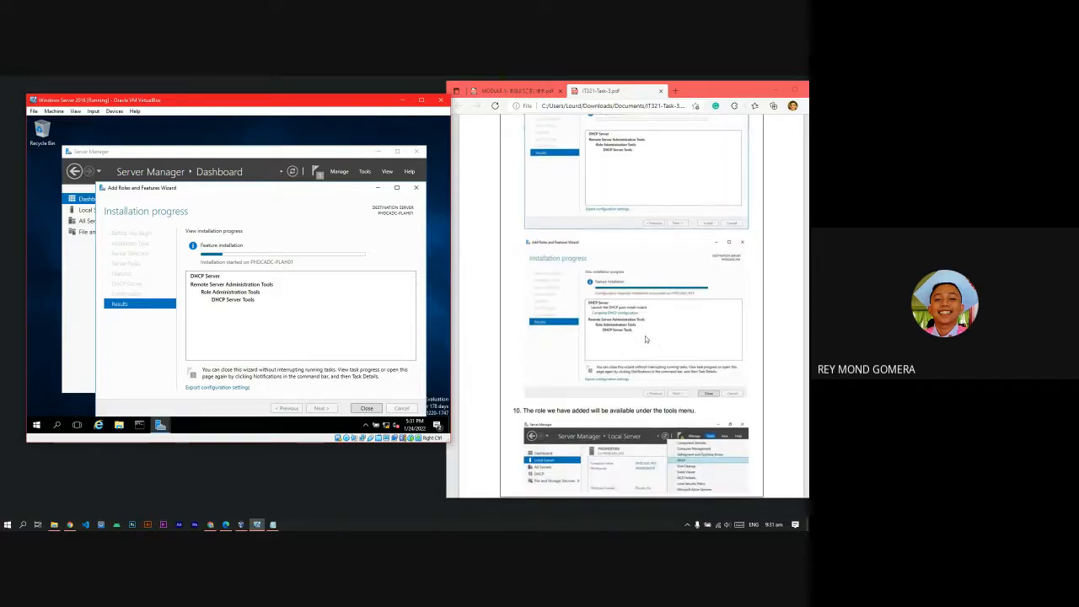
scroll(645, 336, down, 2)
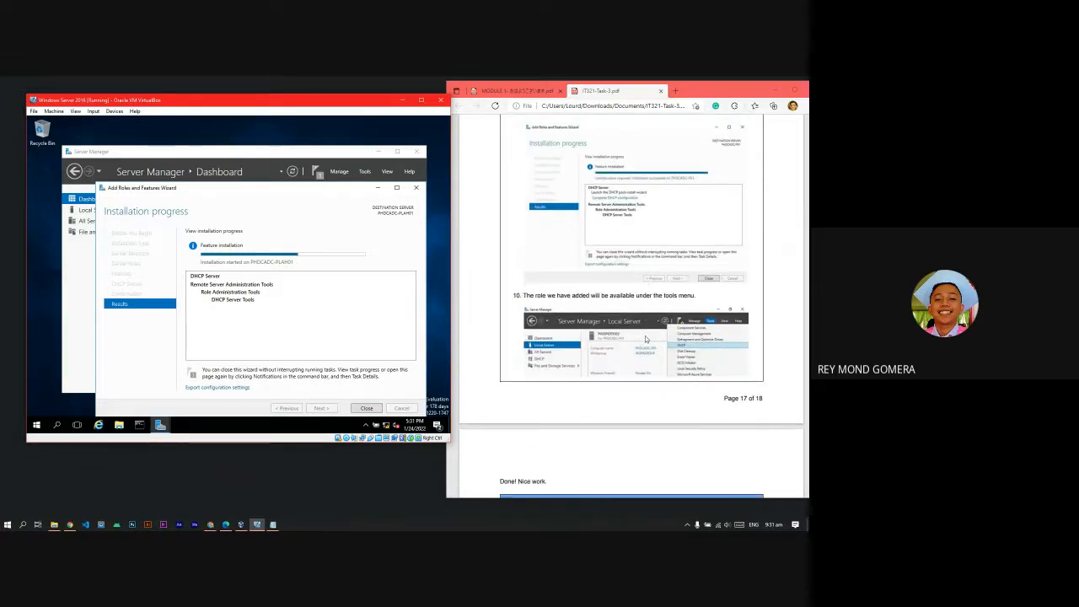
scroll(644, 337, down, 3)
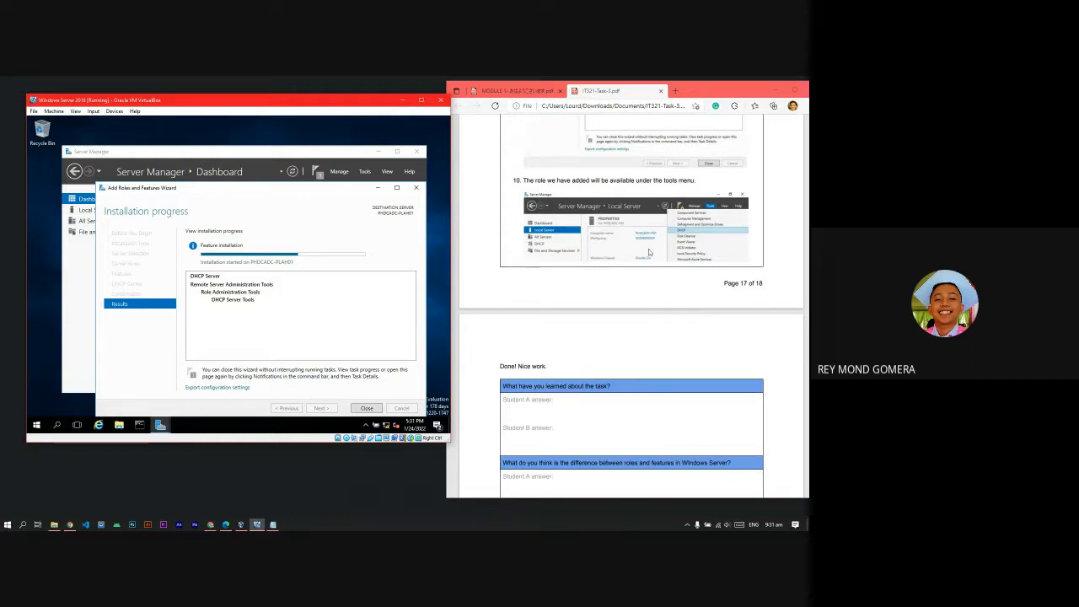
- Read the PDF's closing questions and submission instructions while waiting for the installation
scroll(648, 248, down, 5)
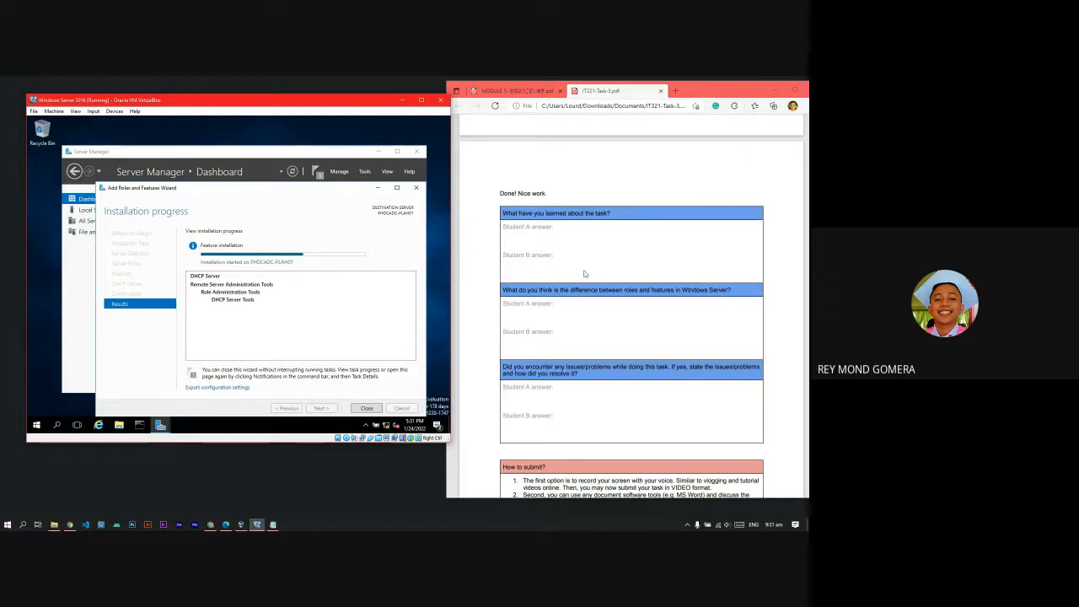
scroll(679, 365, down, 2)
scroll(679, 365, down, 3)
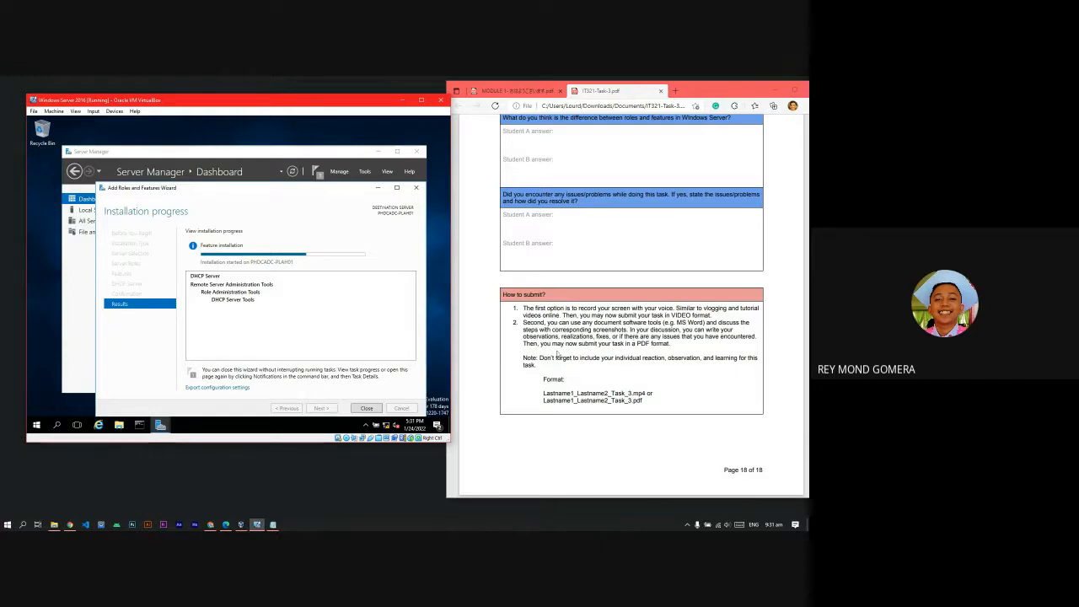
scroll(662, 388, up, 2)
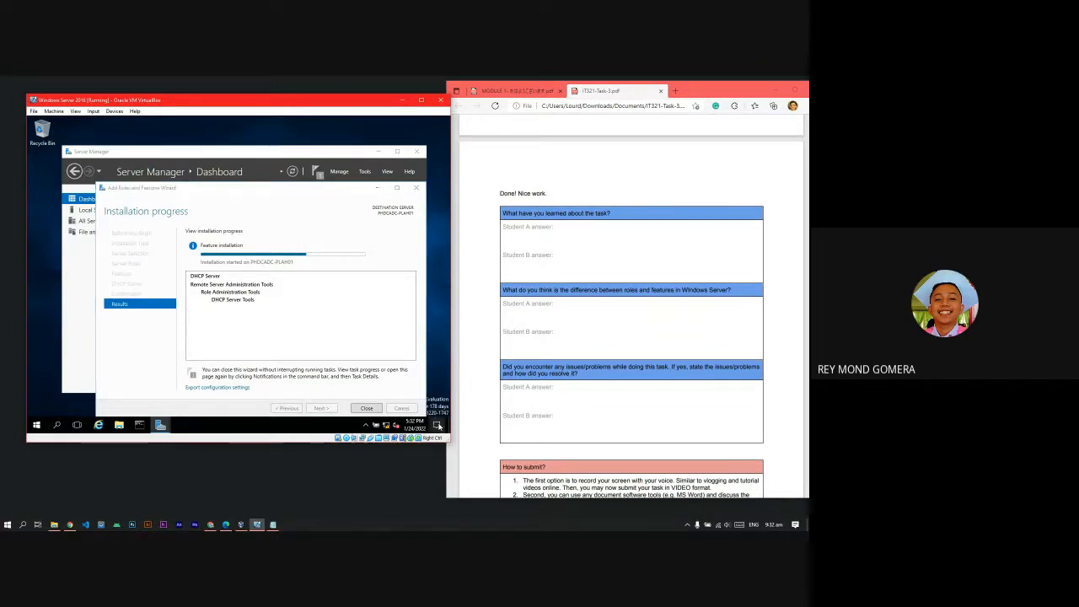
- Check the virtual machine's Action Center notifications and dismiss the pane
click(438, 425)
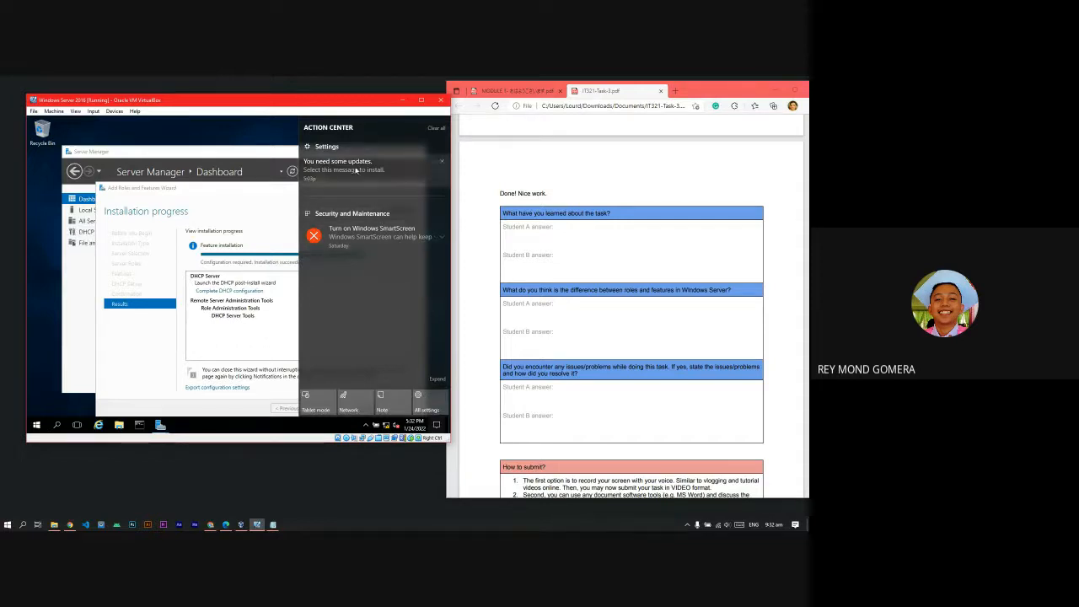
click(283, 129)
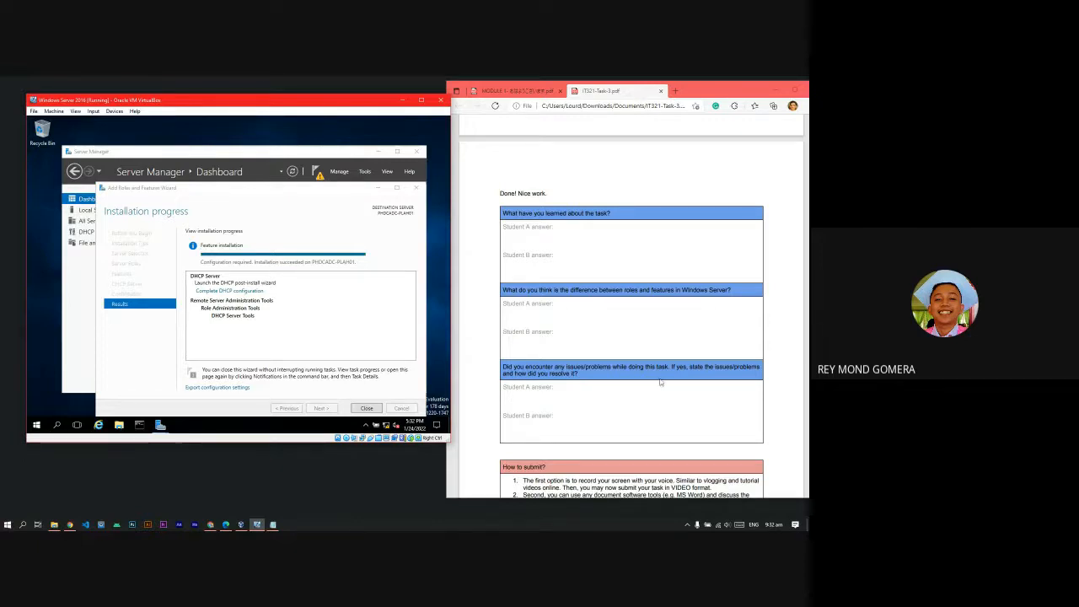
- Close the Add Roles and Features Wizard and locate DHCP among Server Manager's tools, as step 10 describes
scroll(662, 381, up, 4)
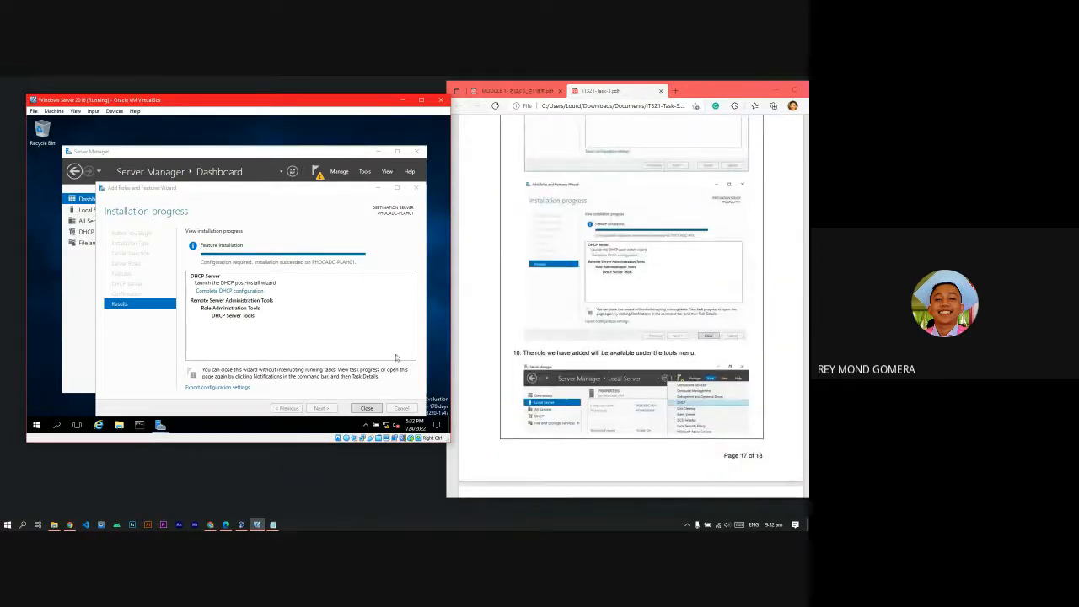
click(374, 410)
click(365, 172)
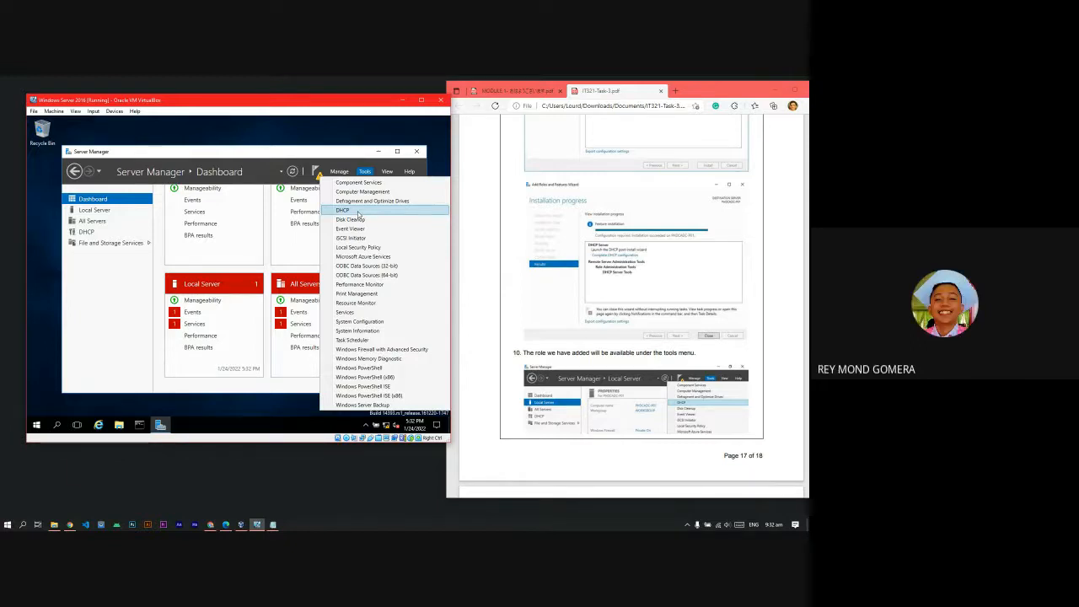
- Review the three closing questions, the How to submit section and the required file name format on the PDF's last page
scroll(690, 403, down, 1)
scroll(690, 403, down, 2)
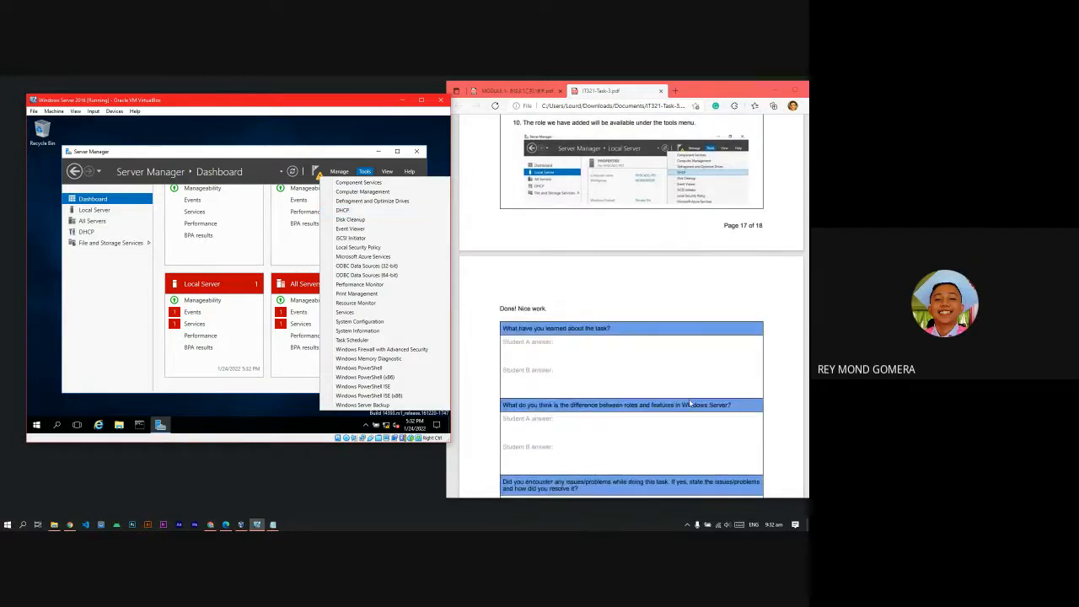
scroll(689, 402, down, 3)
scroll(690, 403, down, 2)
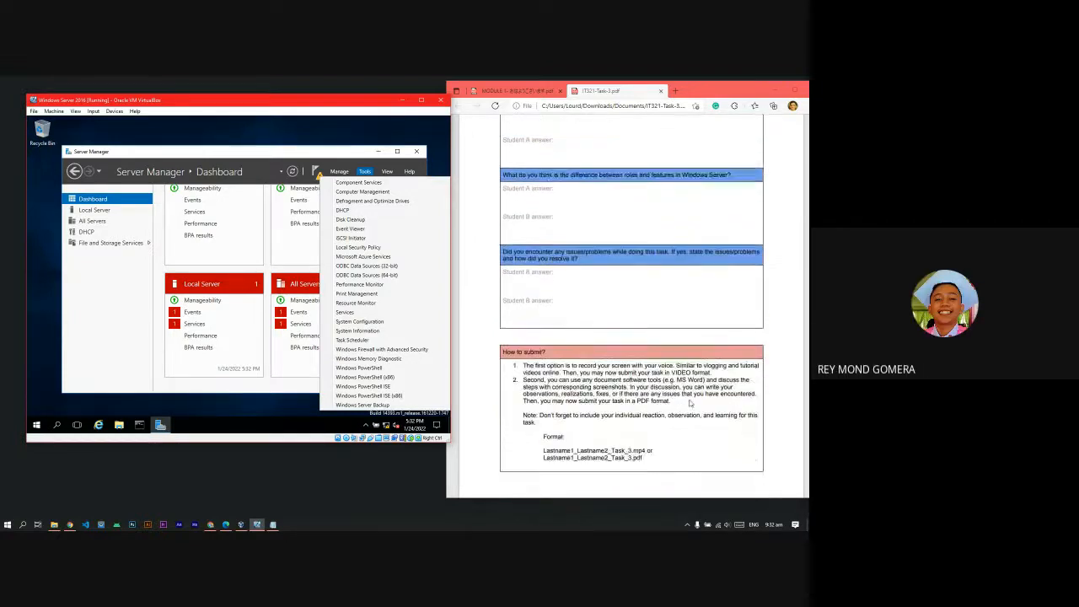
scroll(689, 403, up, 2)
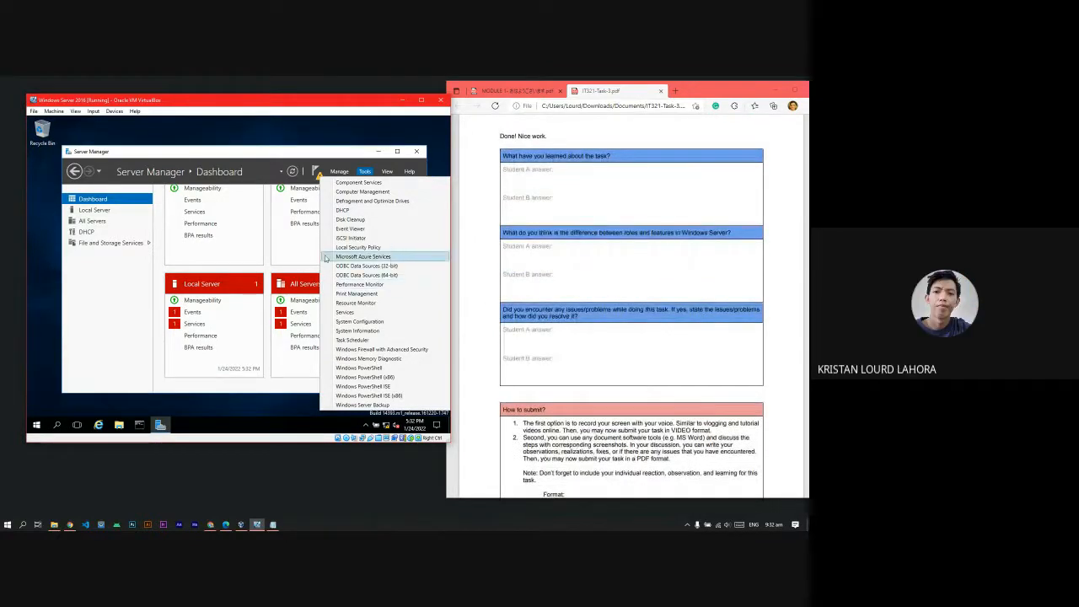
scroll(651, 368, up, 1)
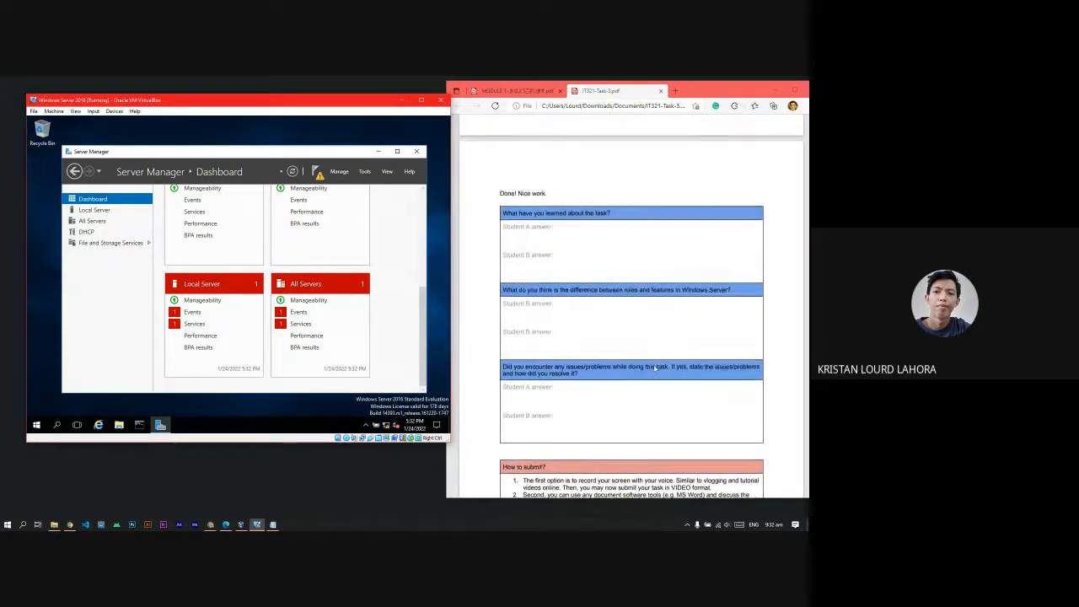
click(581, 237)
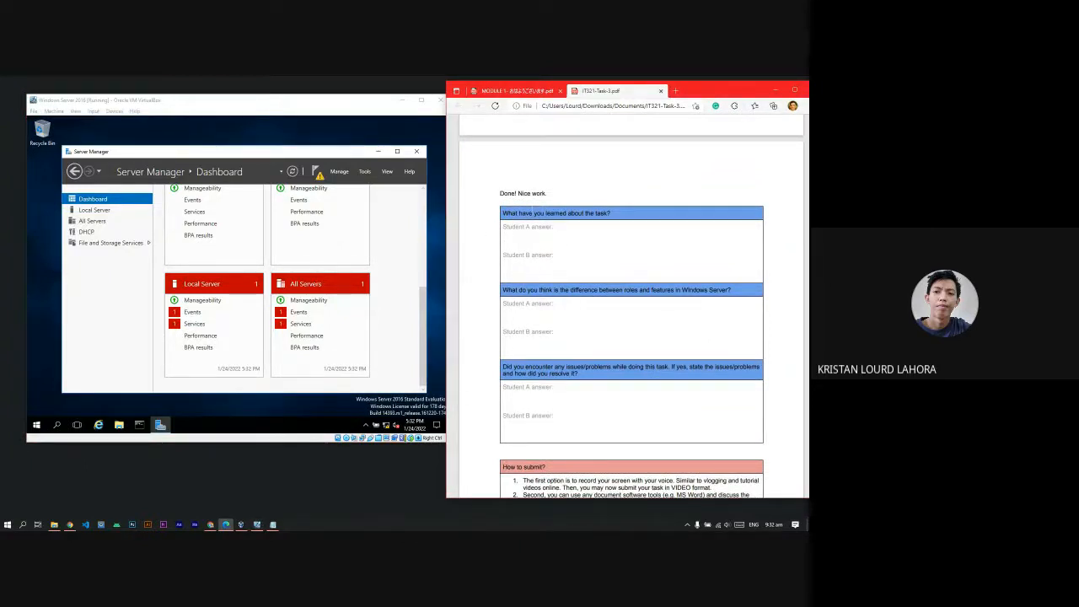
scroll(604, 407, up, 2)
scroll(603, 408, down, 4)
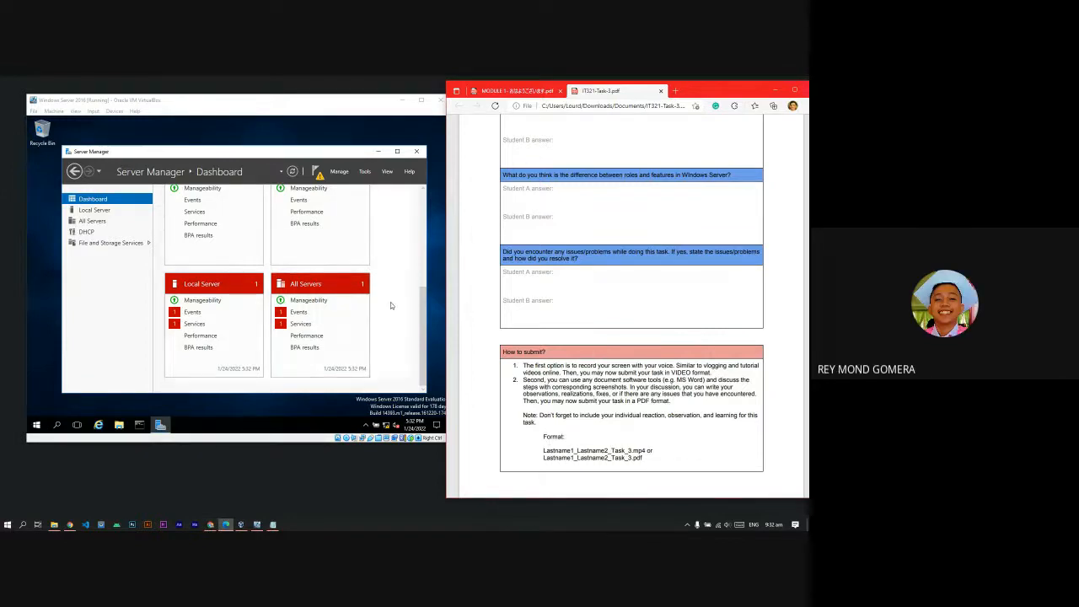
- Look over the welcome section and the role and server group tiles on the Server Manager Dashboard
scroll(390, 303, up, 3)
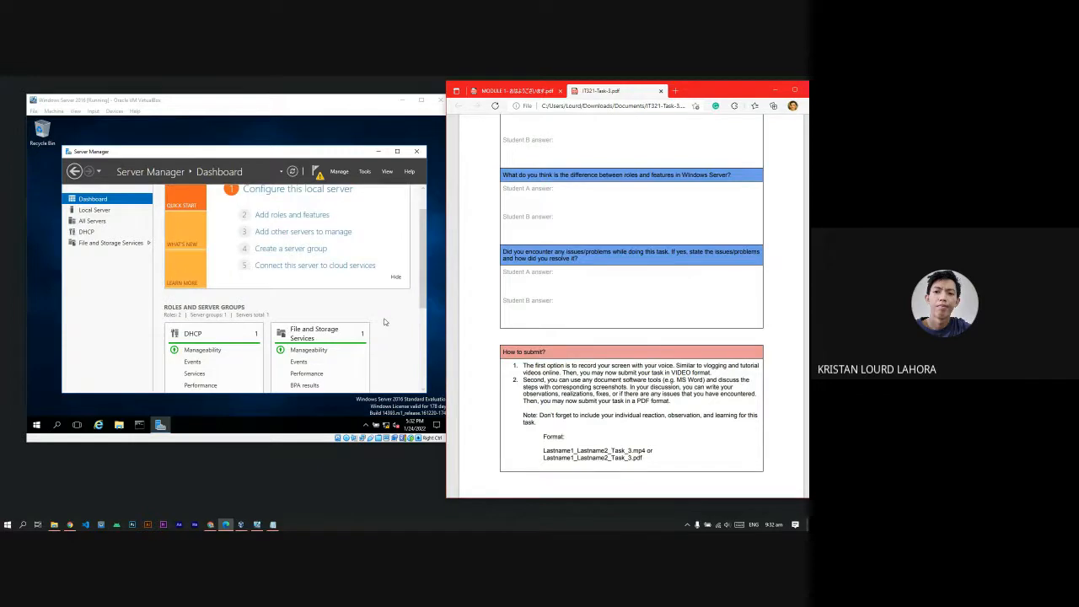
scroll(383, 321, up, 1)
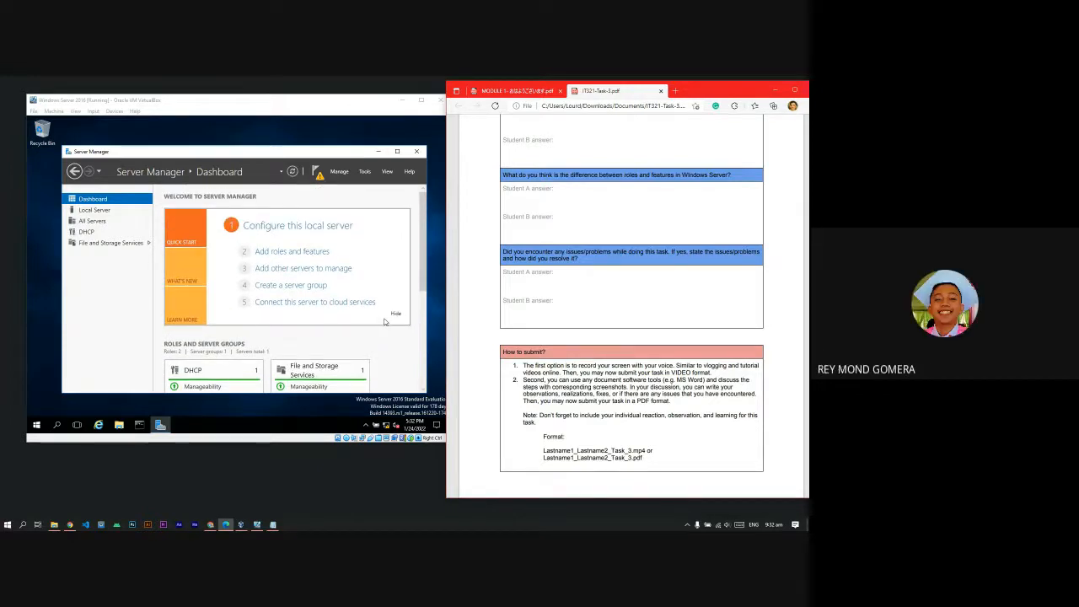
scroll(383, 321, down, 3)
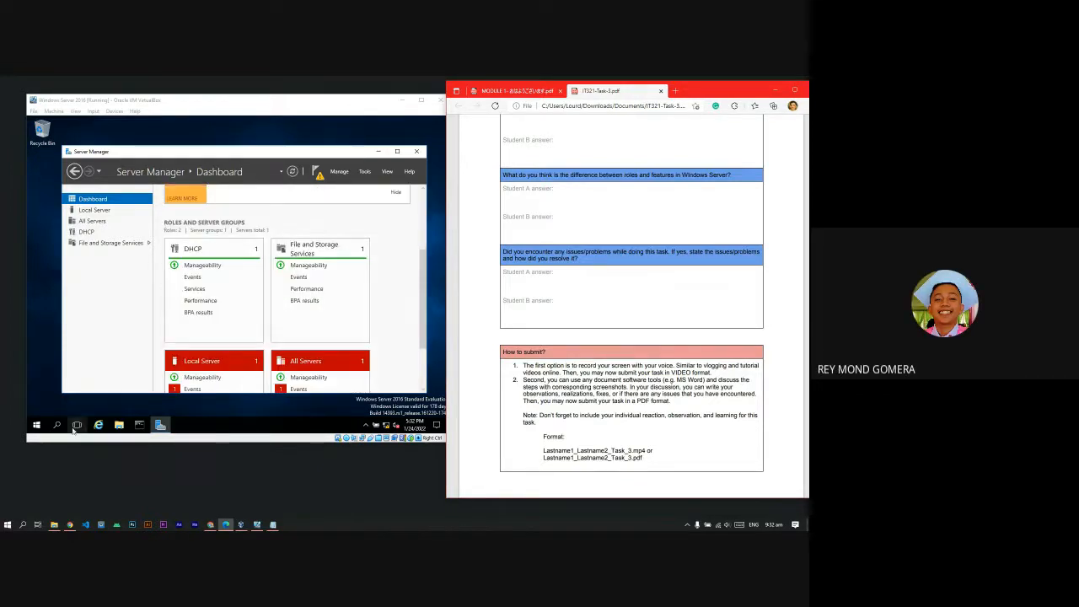
- Ping 8.8.8.8 from the virtual machine's Command Prompt and check the network connection status, closing the prompt when done
click(138, 424)
text(piin)
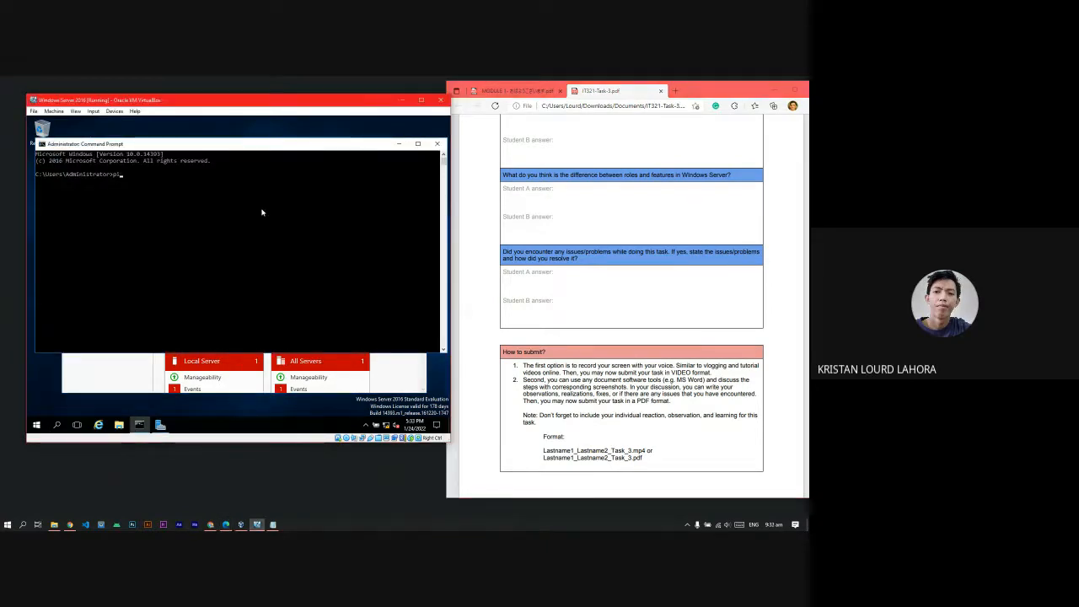
key(Return)
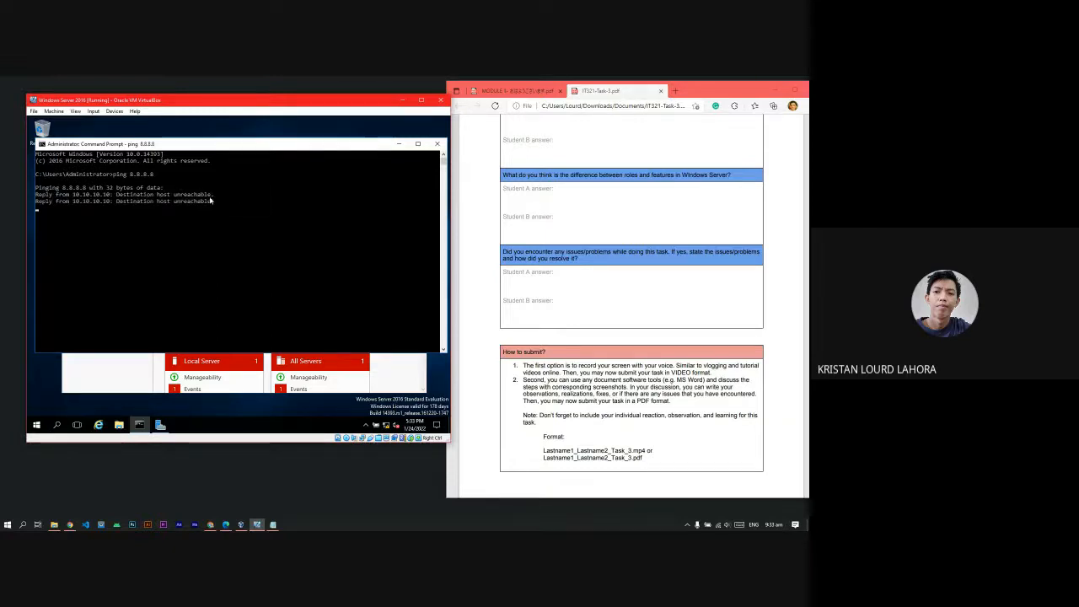
mouse_move(385, 427)
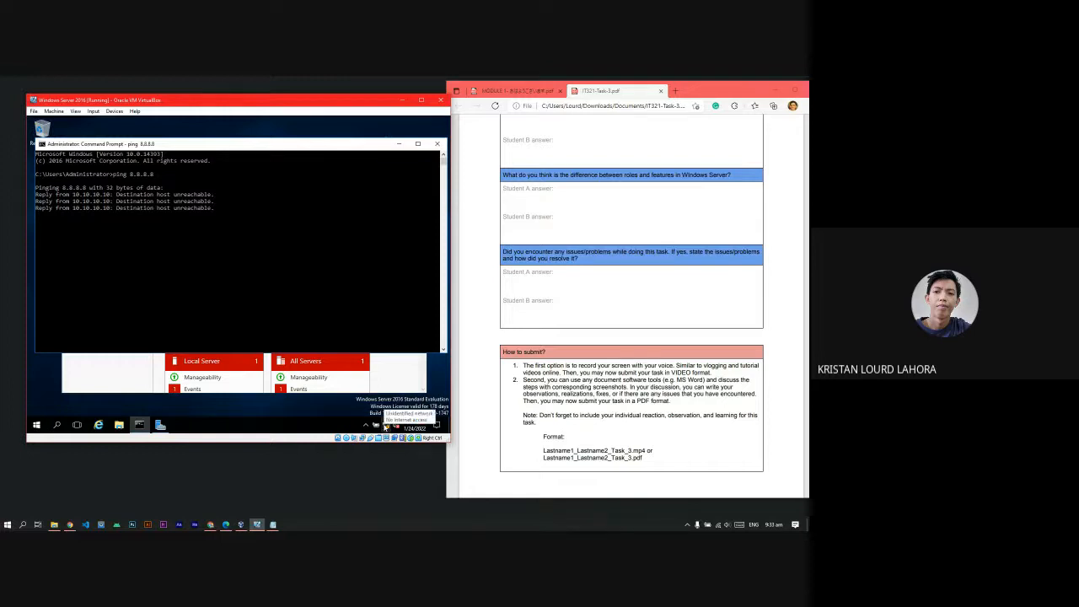
click(384, 427)
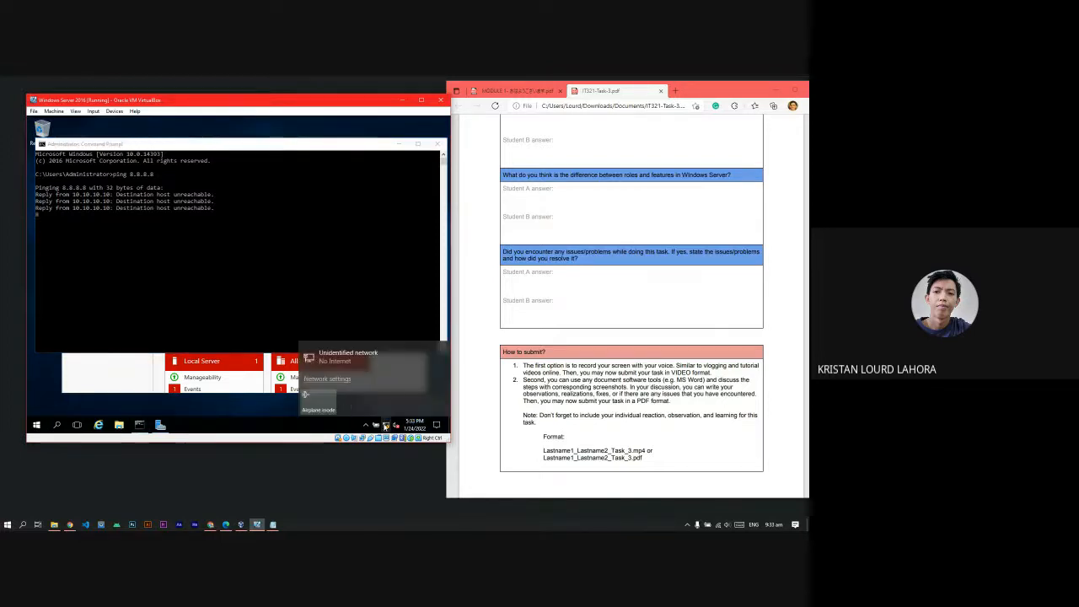
click(343, 261)
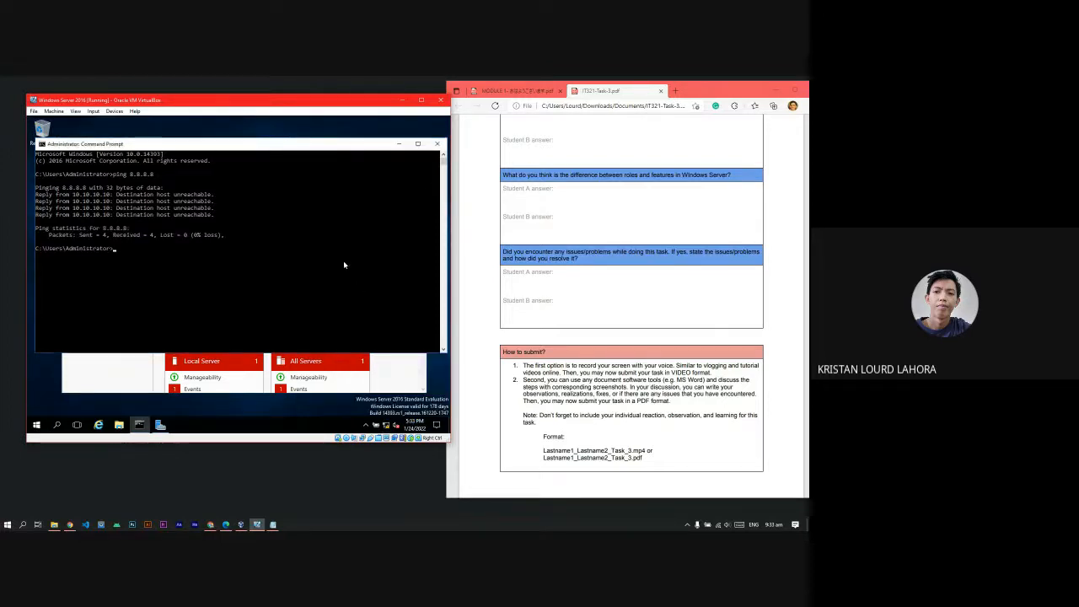
click(437, 145)
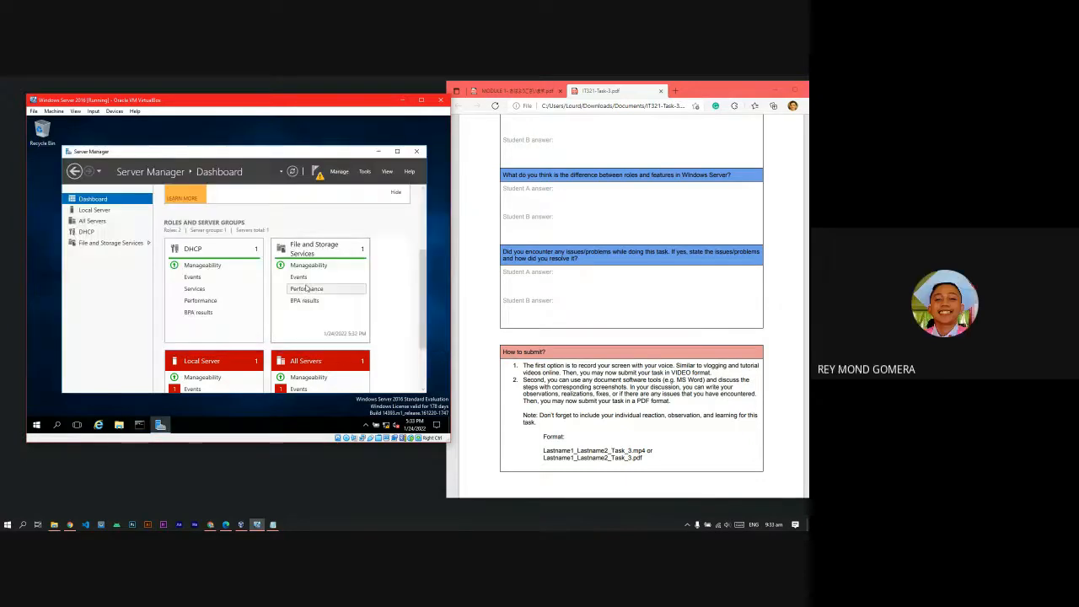
- Check the virtual machine's network status again, dismiss the flyout and return to the start of the Dashboard
scroll(343, 306, down, 2)
click(386, 426)
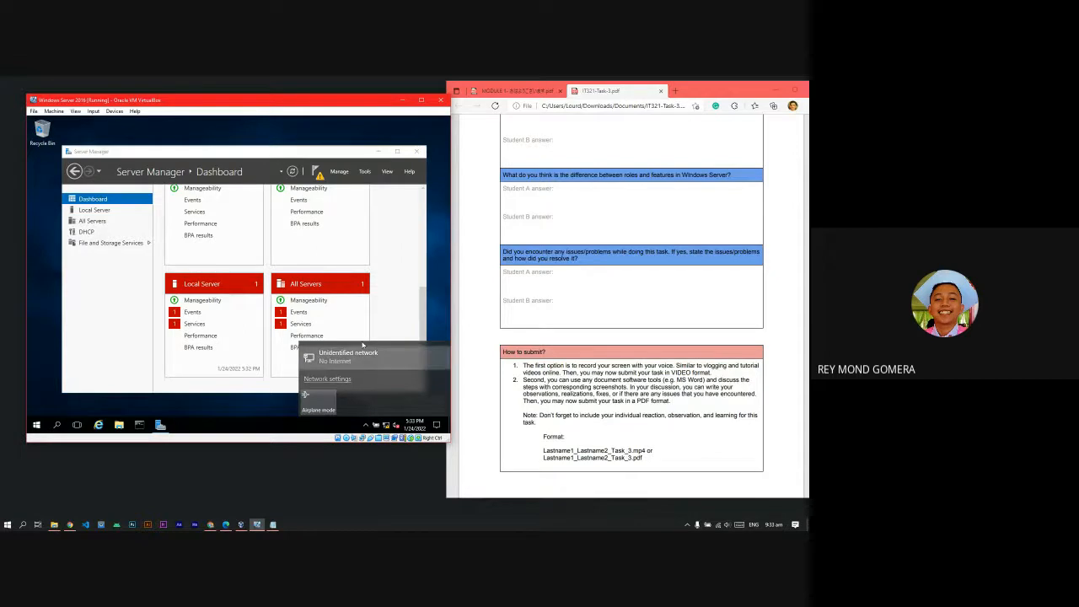
click(378, 319)
scroll(379, 317, up, 4)
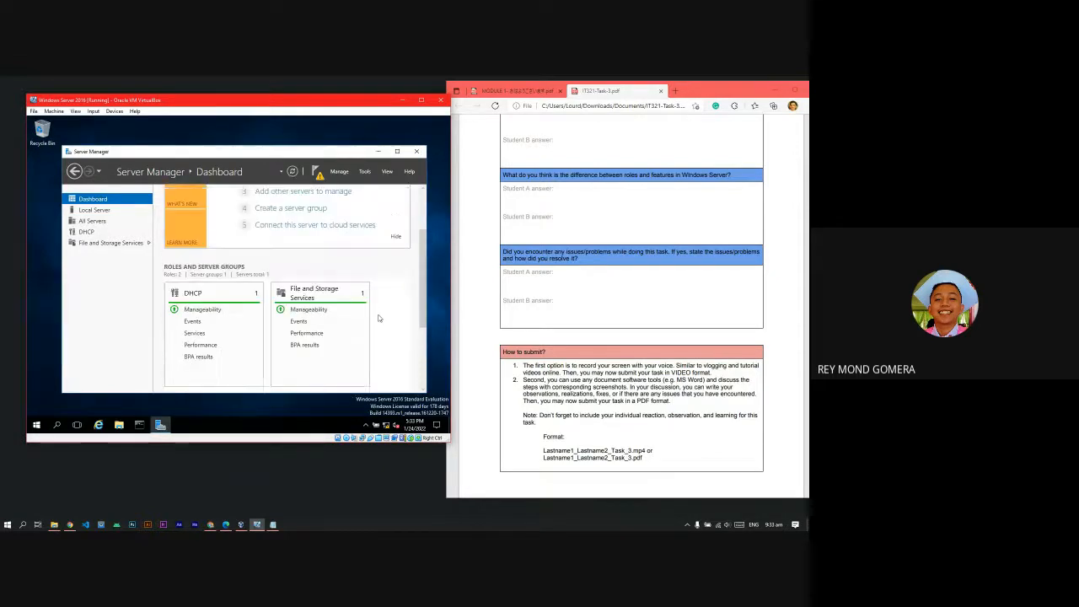
scroll(379, 318, up, 3)
- Review the PDF's role installation steps and the Task 3.4 - Add Roles introduction, stopping at page 13
scroll(722, 215, up, 10)
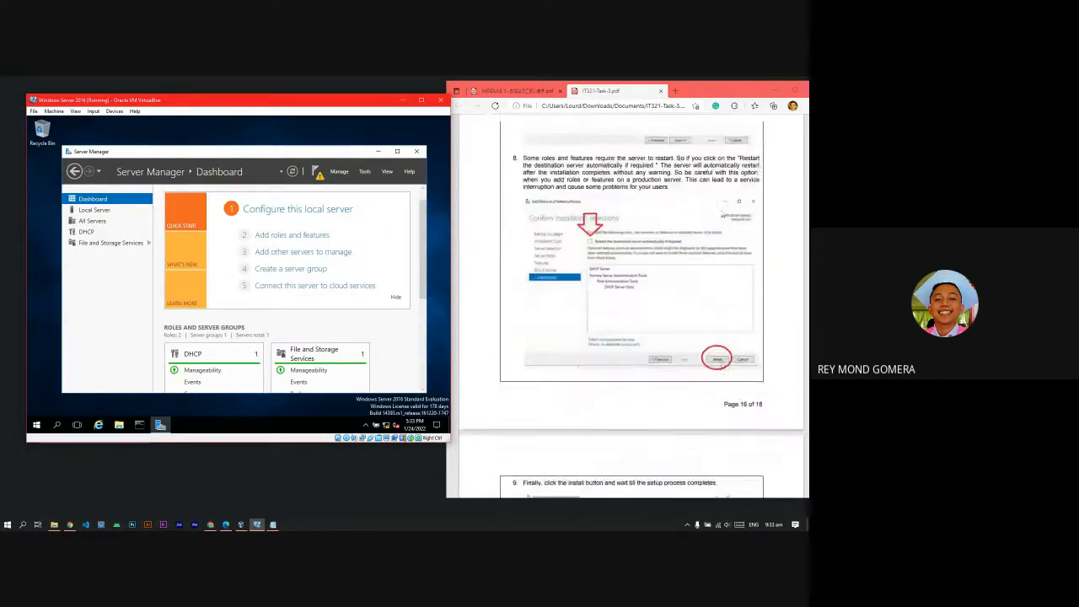
scroll(723, 214, up, 10)
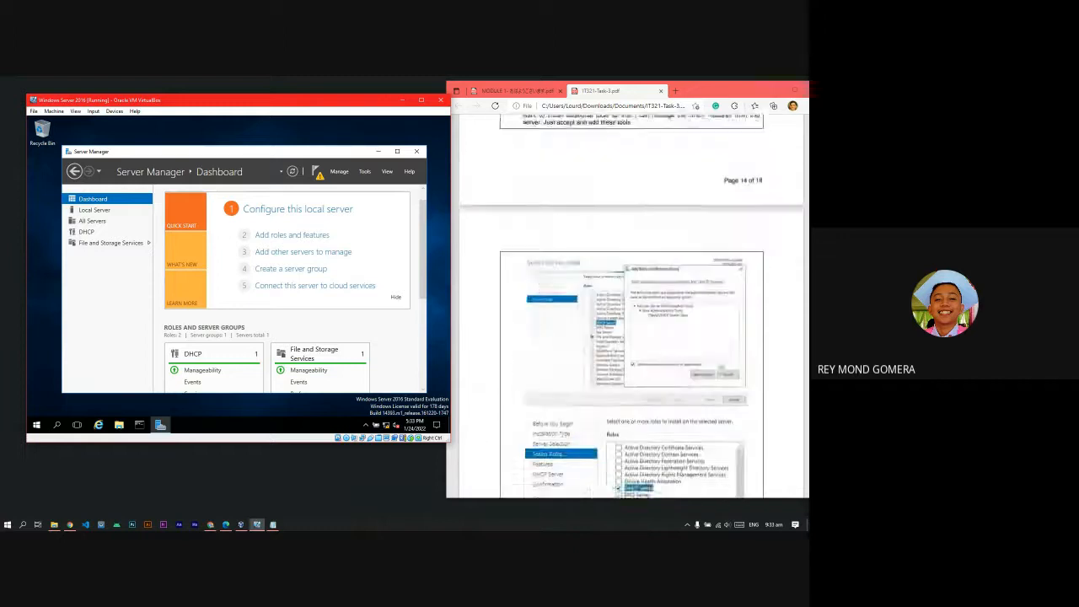
scroll(679, 404, up, 10)
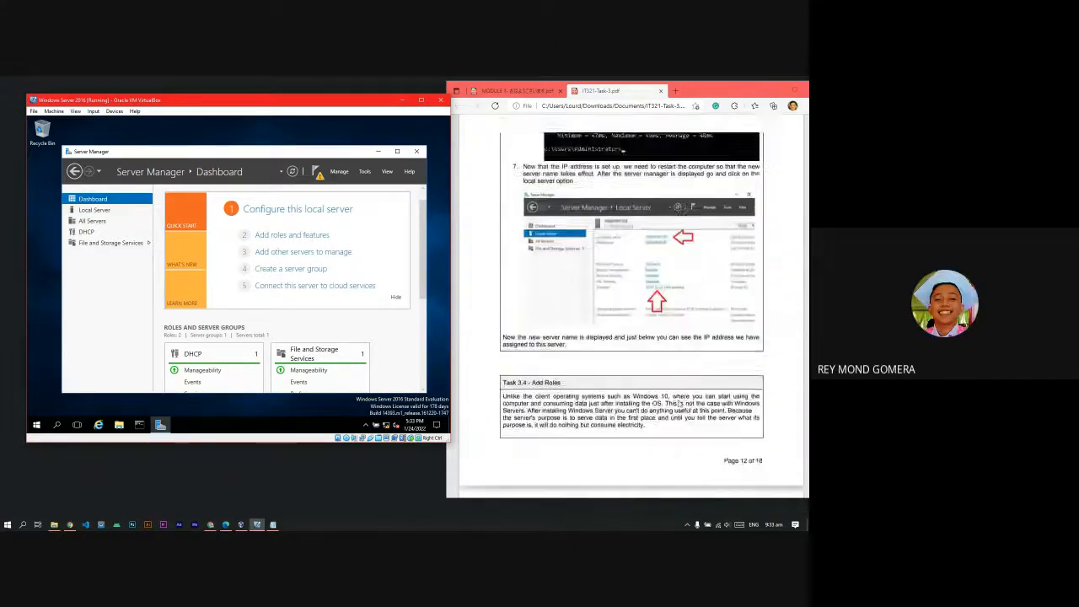
scroll(679, 403, up, 5)
scroll(674, 343, down, 4)
scroll(674, 343, down, 10)
- Locate DHCP among Server Manager's tools and compare it with step 10 of the PDF
click(364, 171)
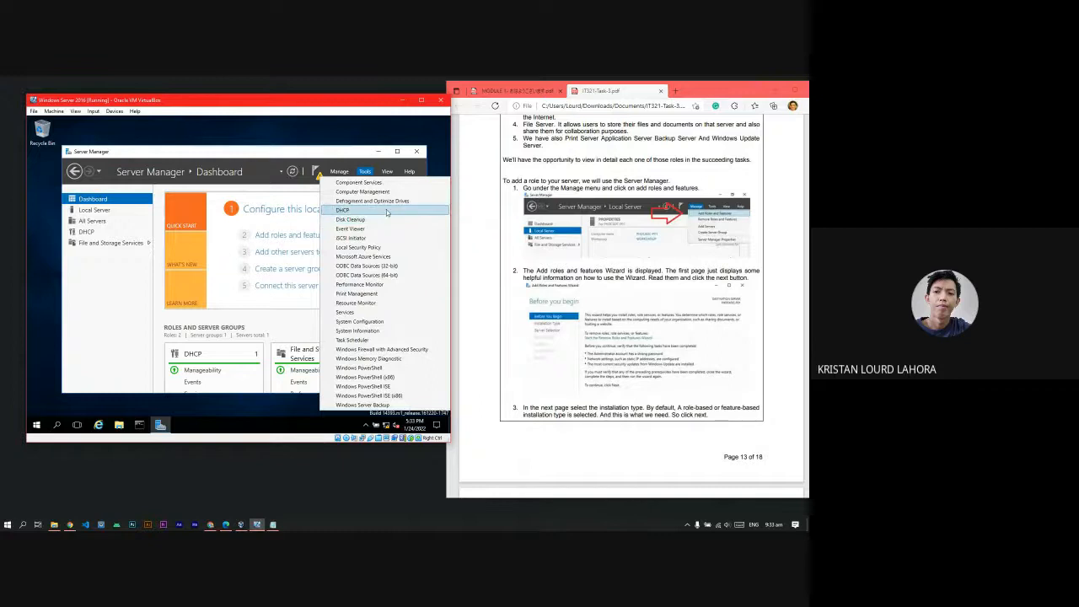
scroll(674, 367, down, 15)
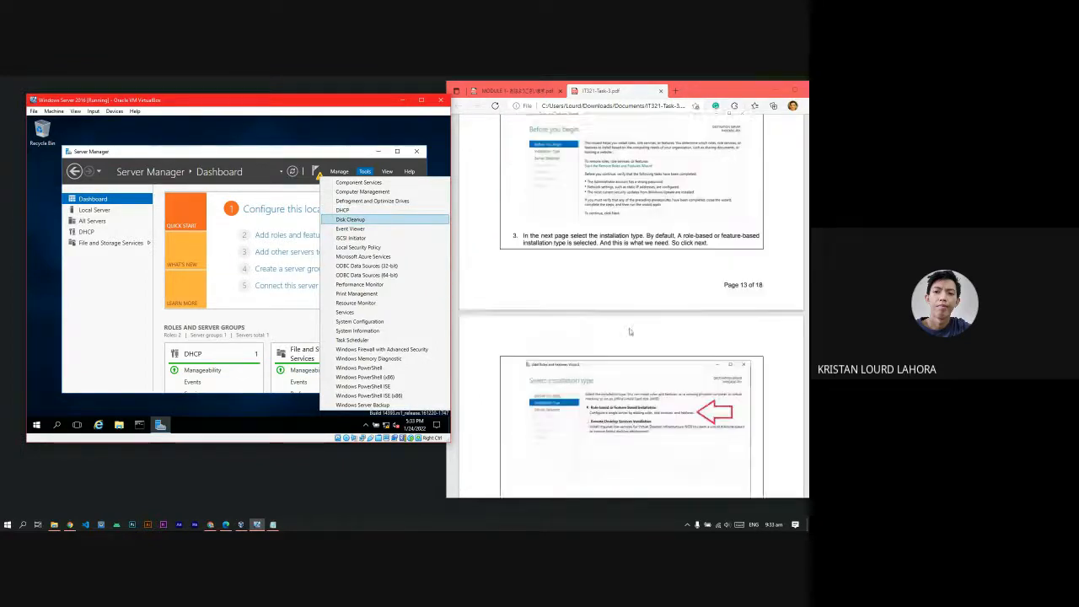
scroll(673, 372, down, 15)
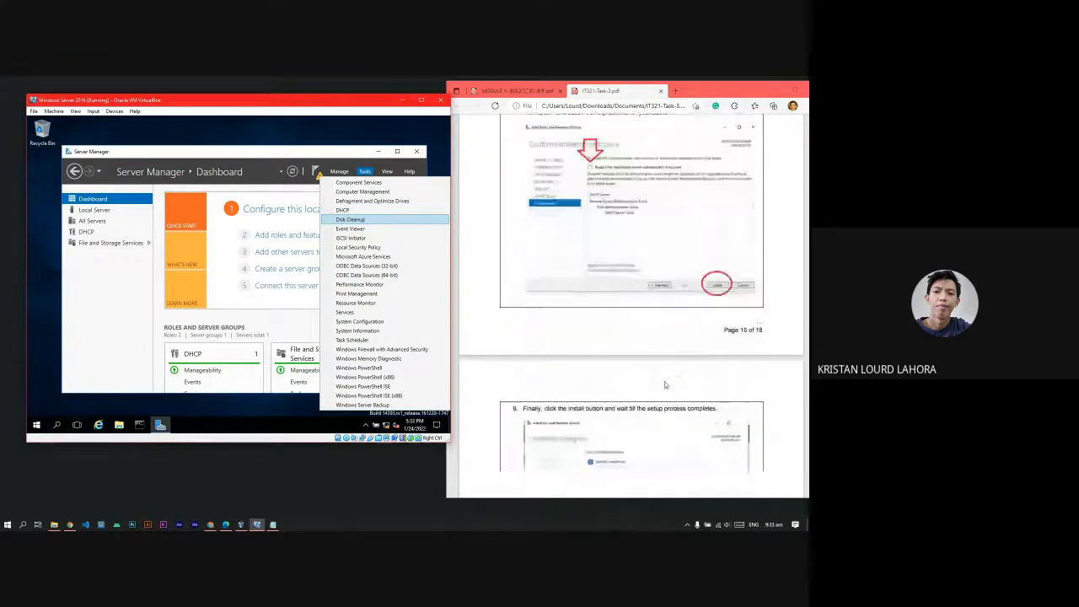
scroll(489, 280, up, 5)
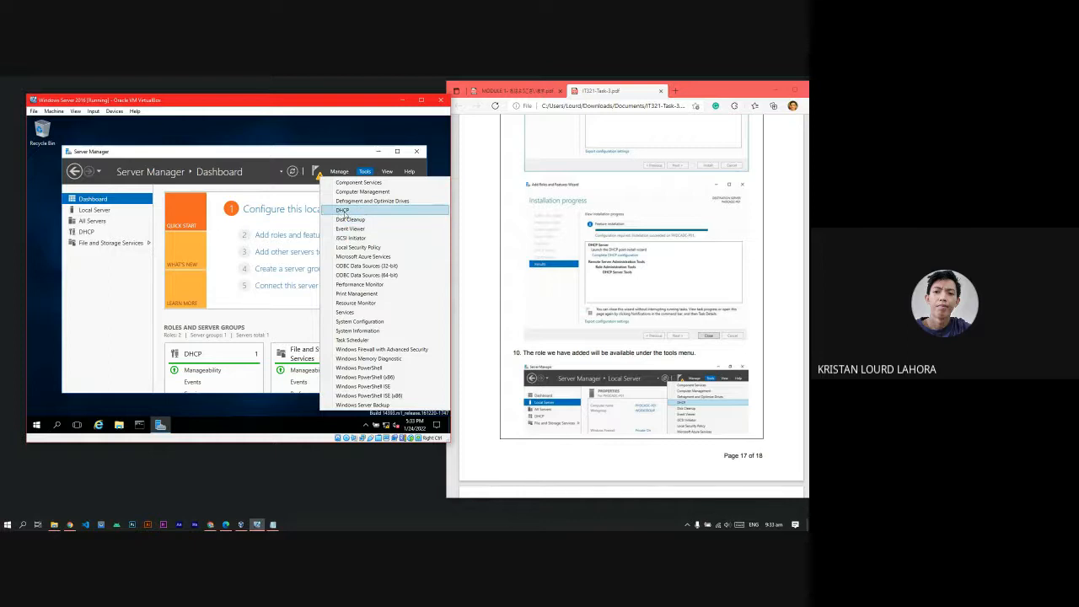
click(365, 172)
drag(346, 154, 340, 149)
- Go back through the PDF to step 6, which covers pinging Google's IP address 8.8.8.8
scroll(665, 398, up, 9)
scroll(665, 398, up, 10)
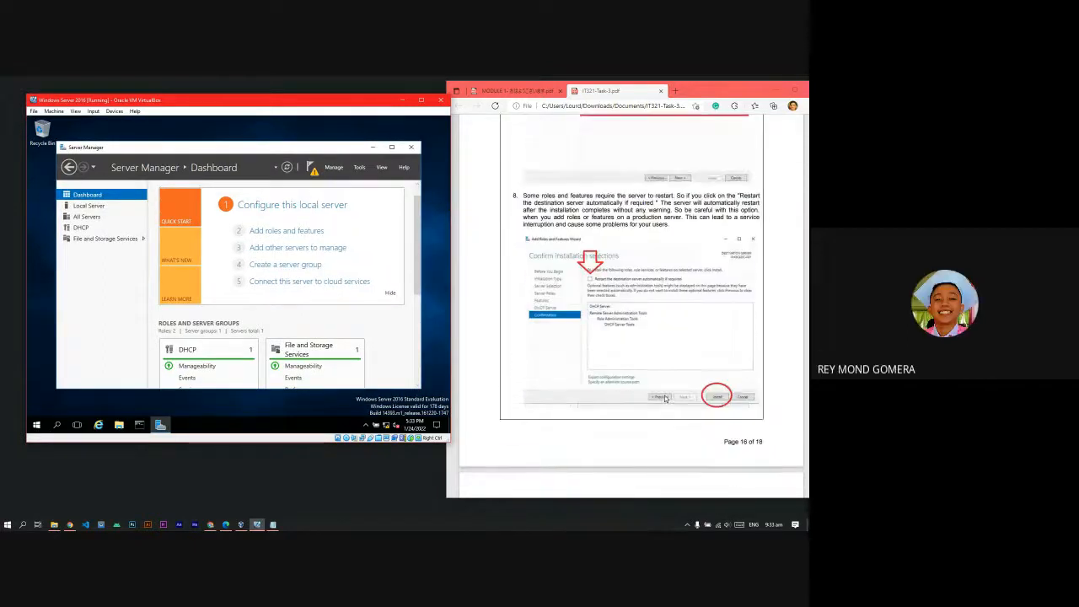
scroll(656, 393, up, 10)
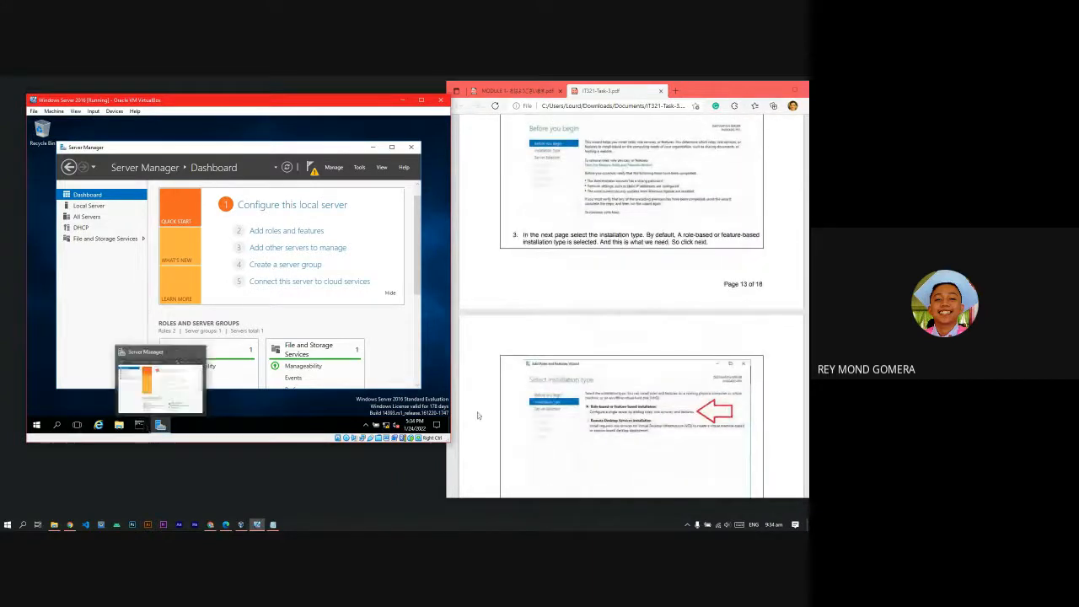
scroll(631, 308, up, 10)
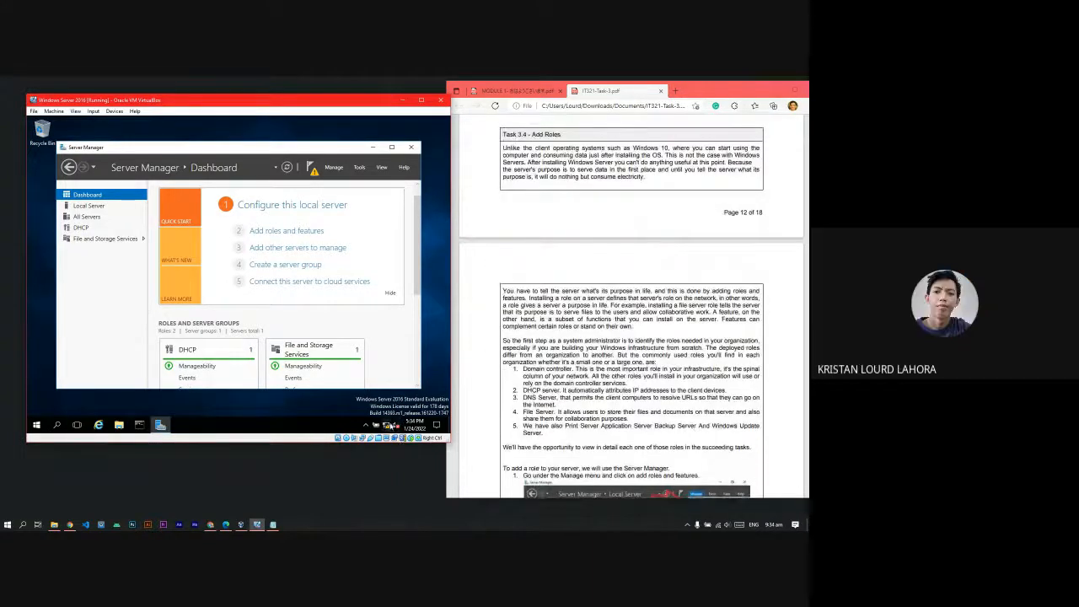
scroll(645, 378, up, 5)
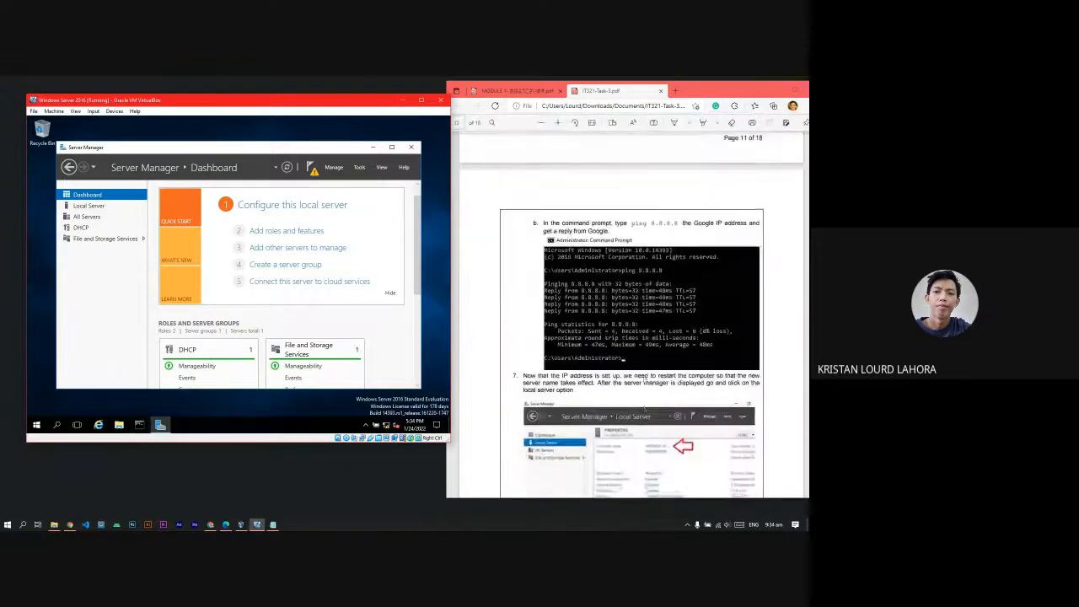